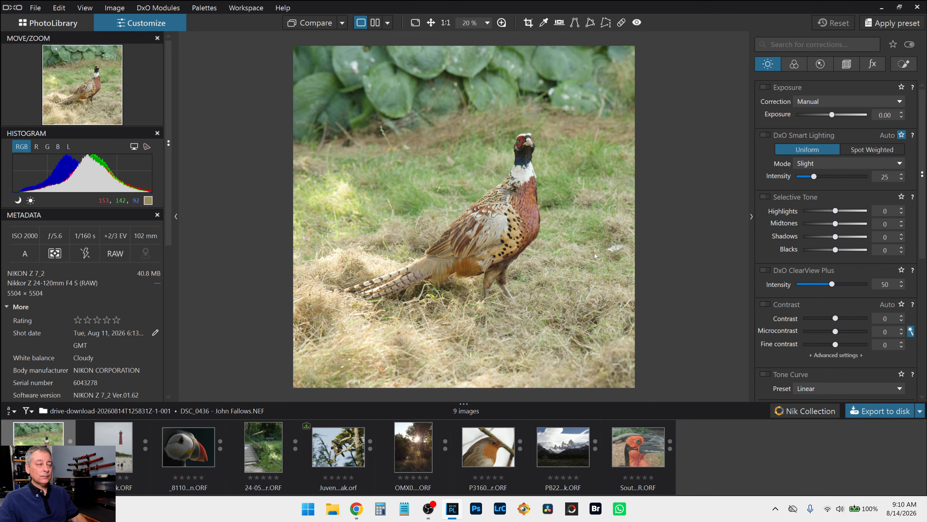
Step: Apply the preset 000 RobTrek_Extra_Sharp_v01 to the pheasant photo
click(883, 19)
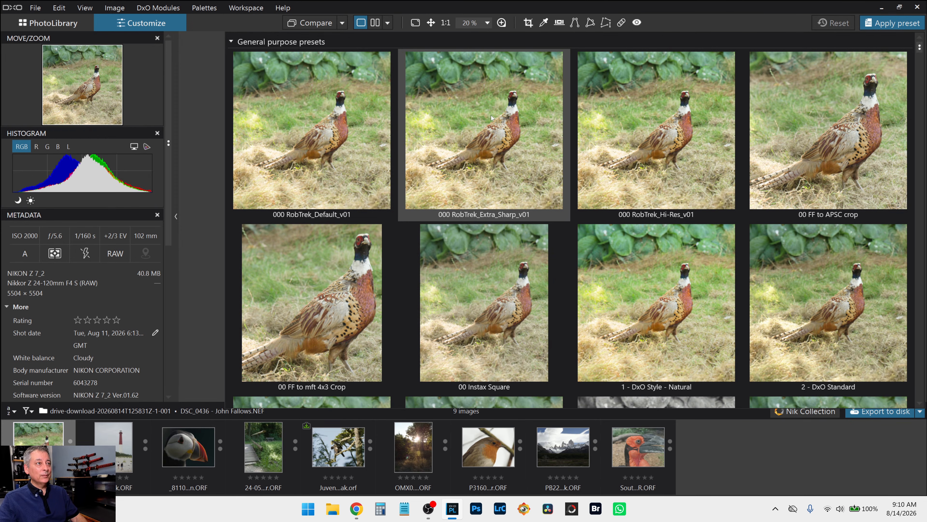
double_click(477, 136)
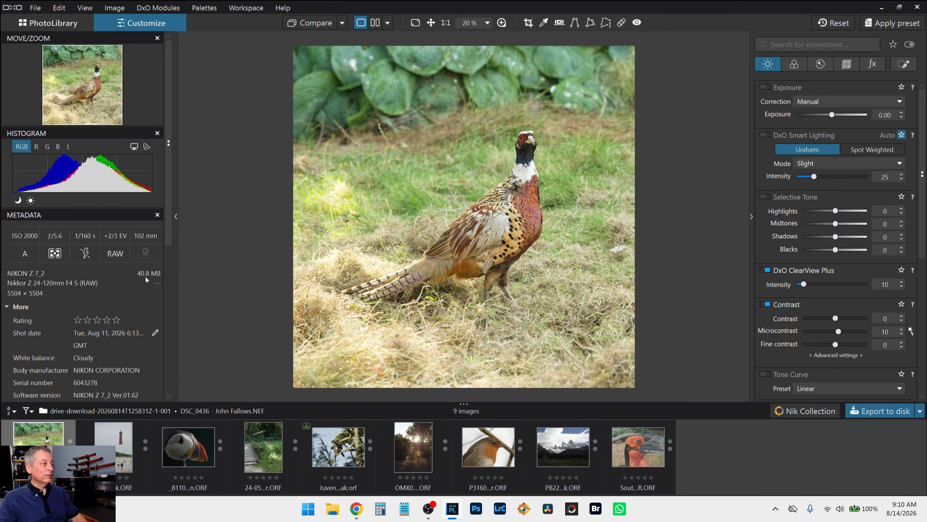
Step: Add a local adjustment control point on the pheasant's more visible eye and shrink its circle to cover about the red eye patch
scroll(441, 266, up, 3)
scroll(441, 267, up, 4)
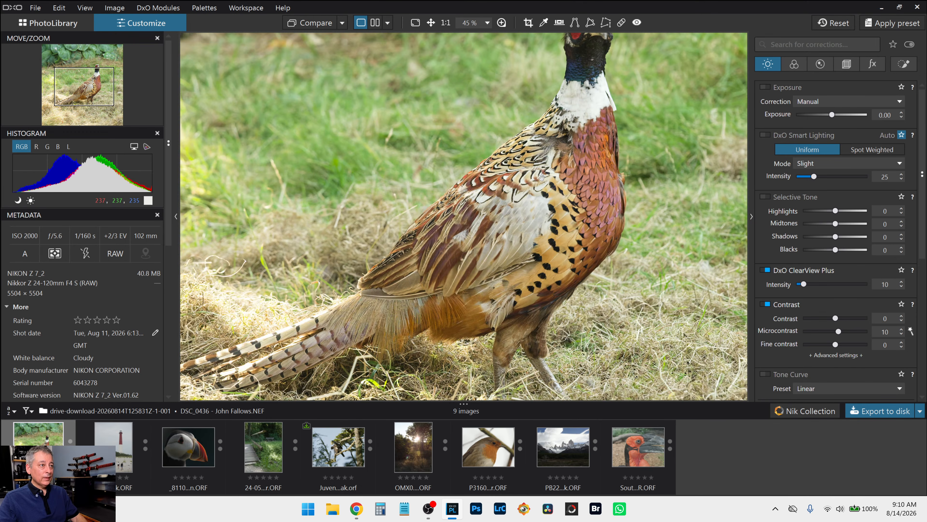
drag(541, 177, 527, 194)
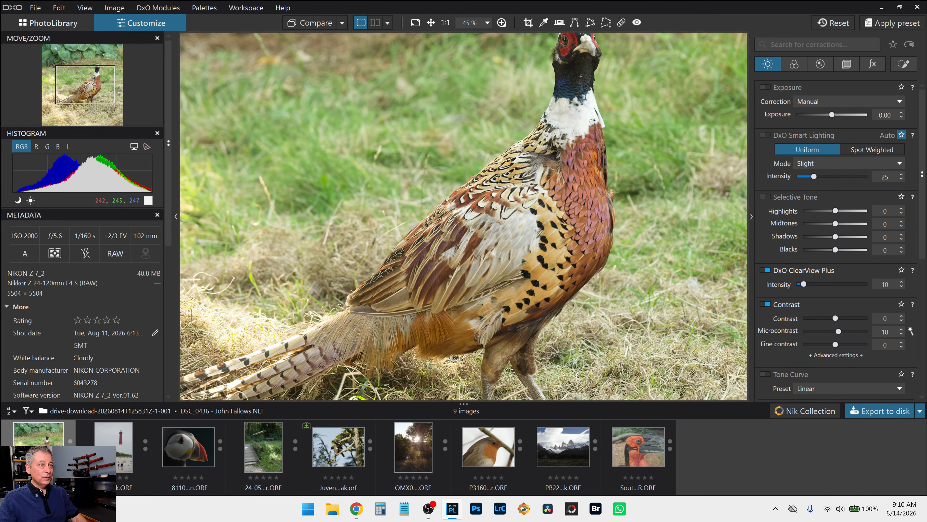
drag(591, 122, 566, 174)
drag(573, 130, 558, 200)
scroll(558, 199, up, 4)
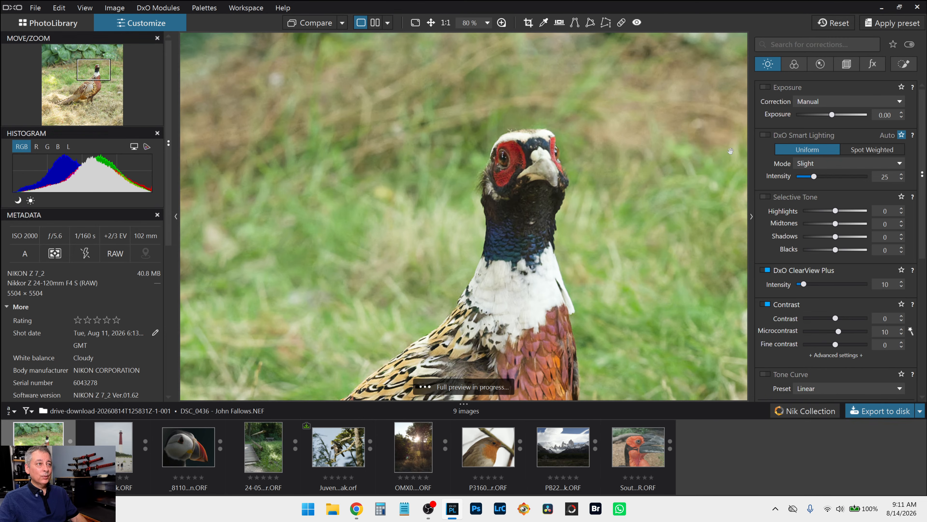
click(903, 64)
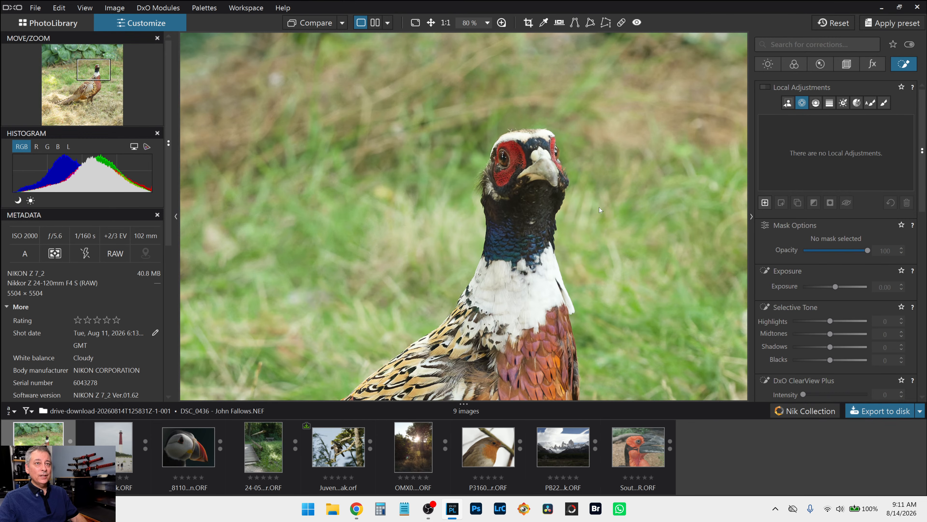
scroll(503, 198, up, 3)
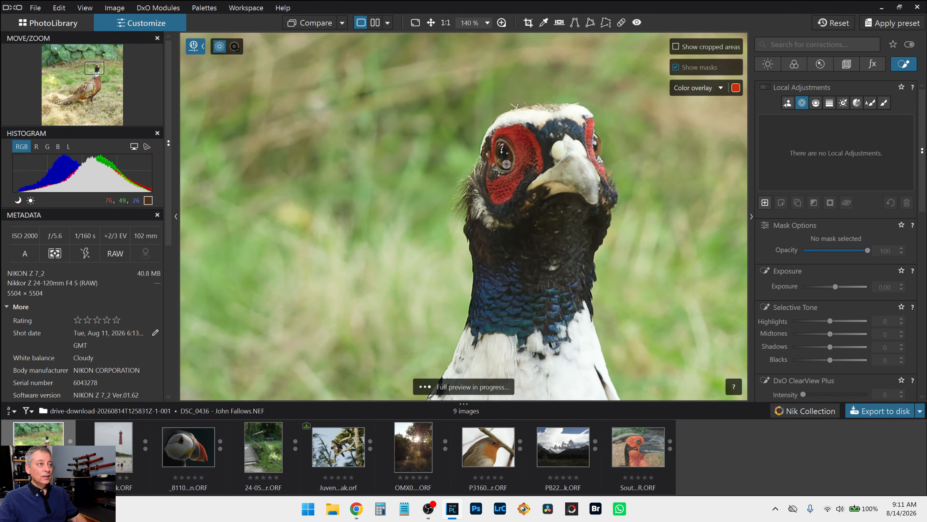
click(506, 162)
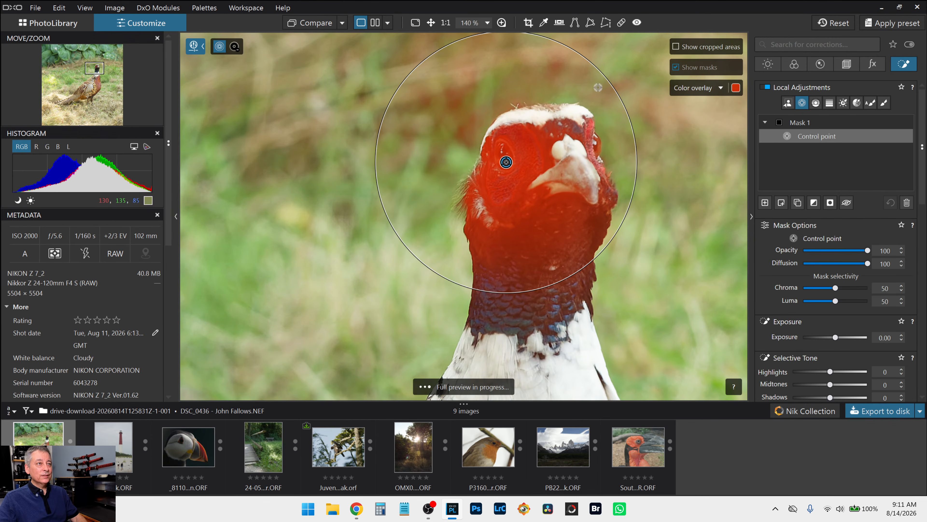
drag(598, 87, 520, 129)
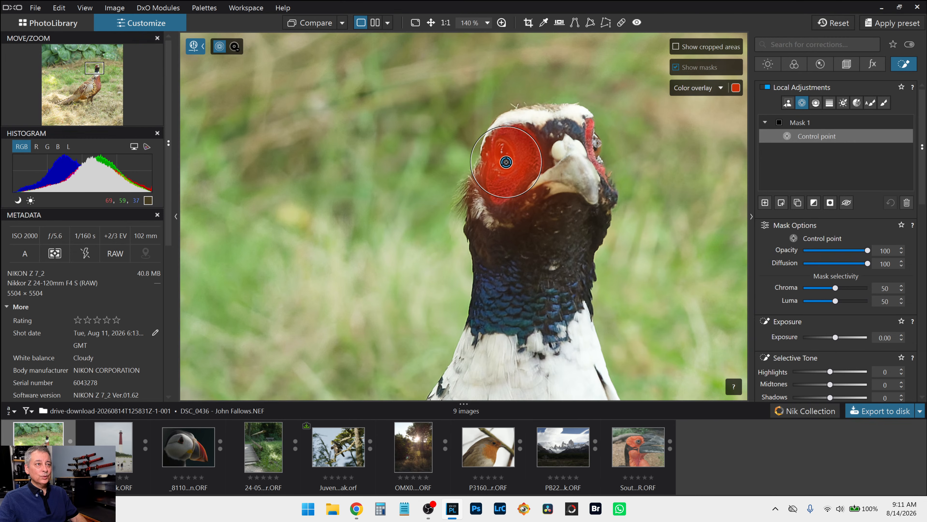
Step: Reposition the control point just beside the eye's centre and set its mask chroma selectivity to 55
drag(506, 162, 495, 226)
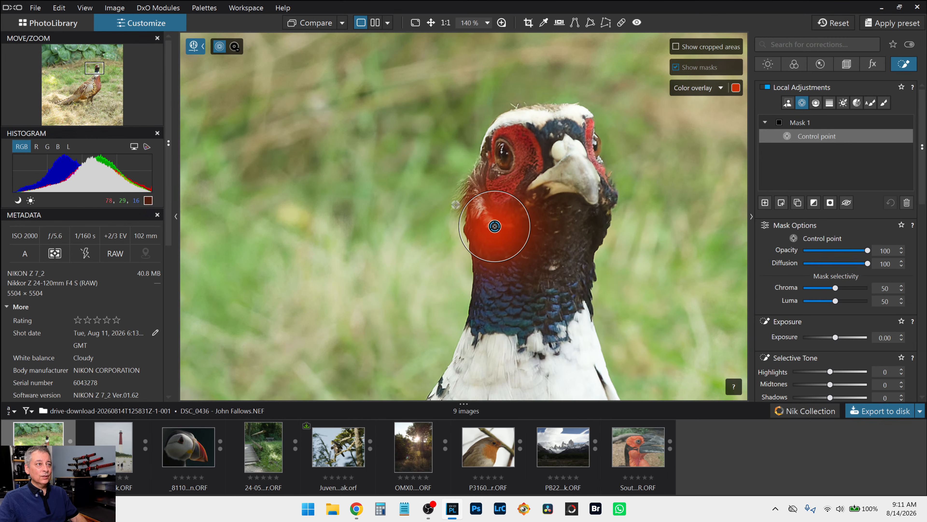
drag(494, 226, 513, 162)
scroll(503, 167, up, 5)
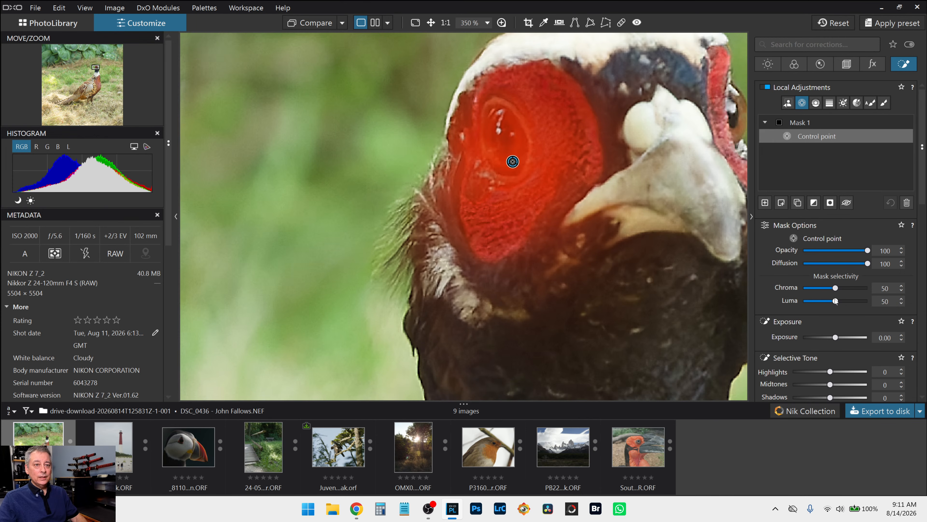
scroll(834, 288, up, 5)
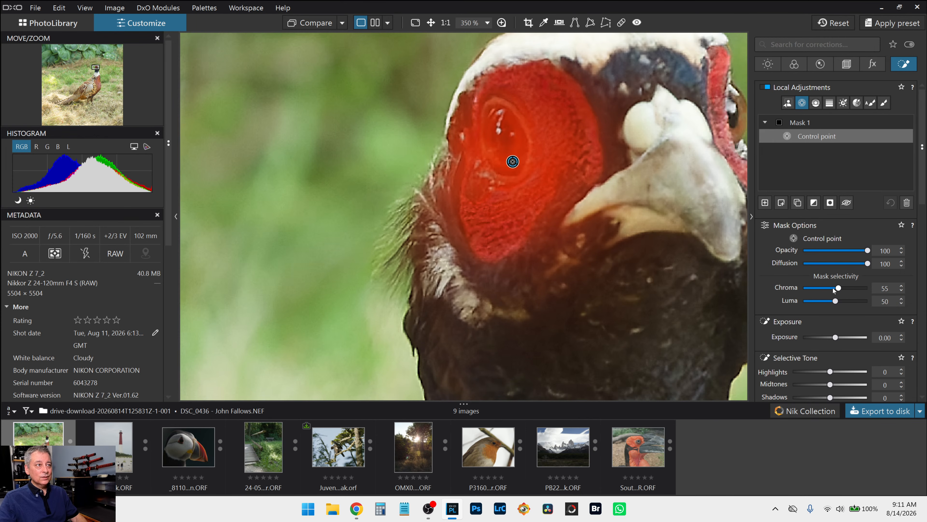
Step: Set the eye control point's Selective Tone to highlights 58, midtones 41 and shadows 25
scroll(777, 303, down, 2)
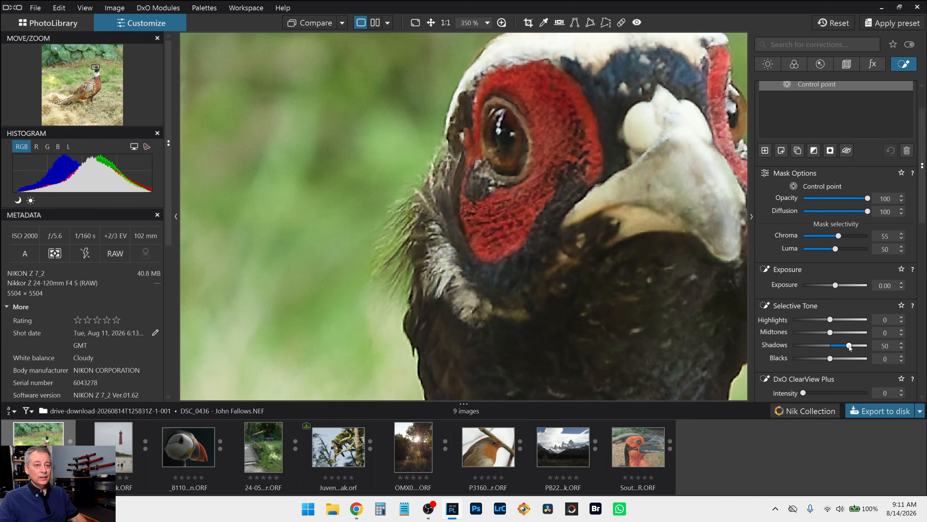
drag(850, 343, 839, 345)
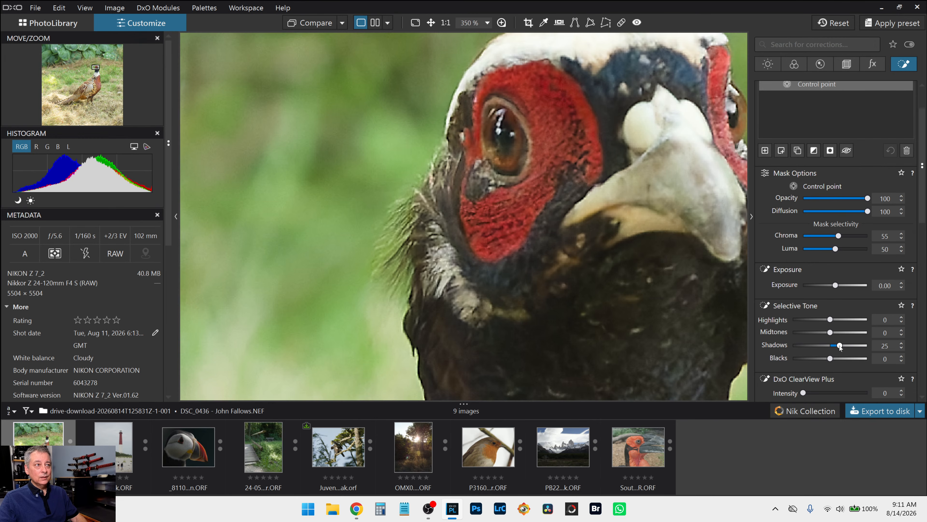
click(846, 333)
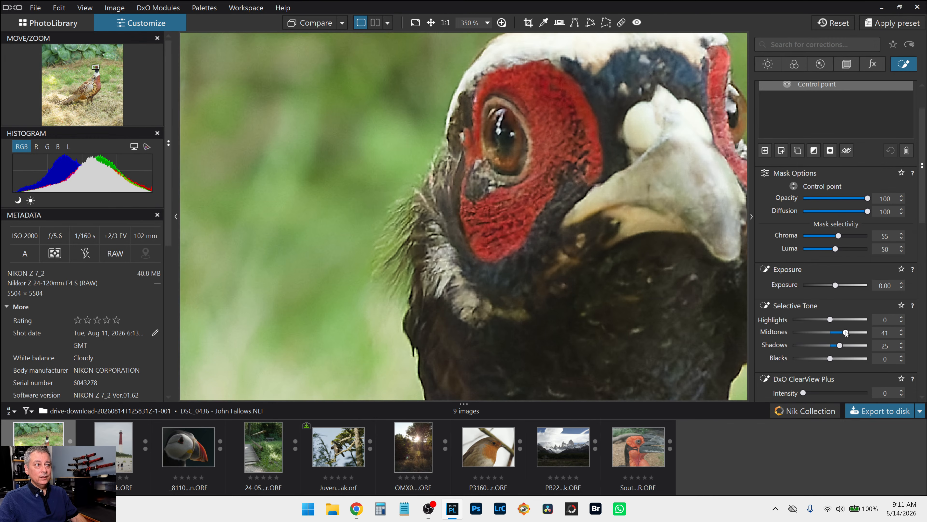
click(851, 319)
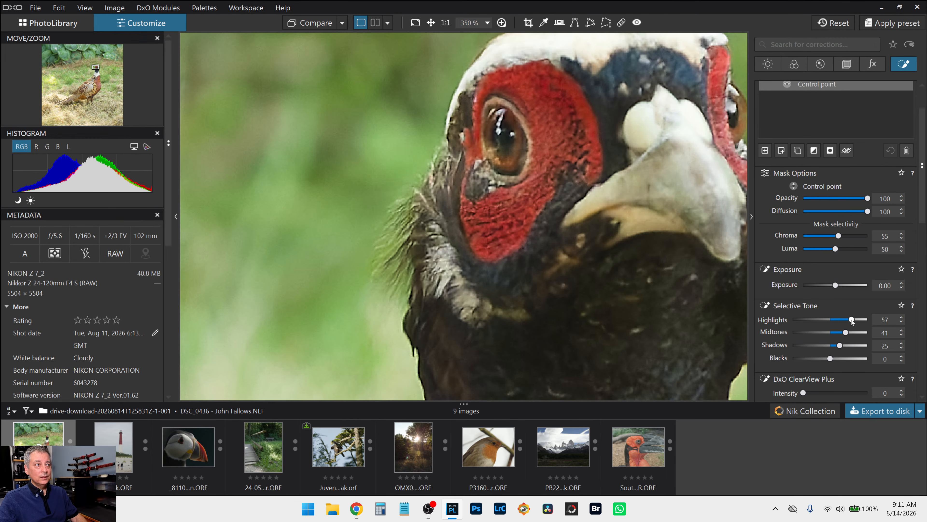
click(852, 319)
Step: Set the eye control point's ClearView Plus intensity to 52 and its microcontrast to 37
scroll(801, 335, down, 2)
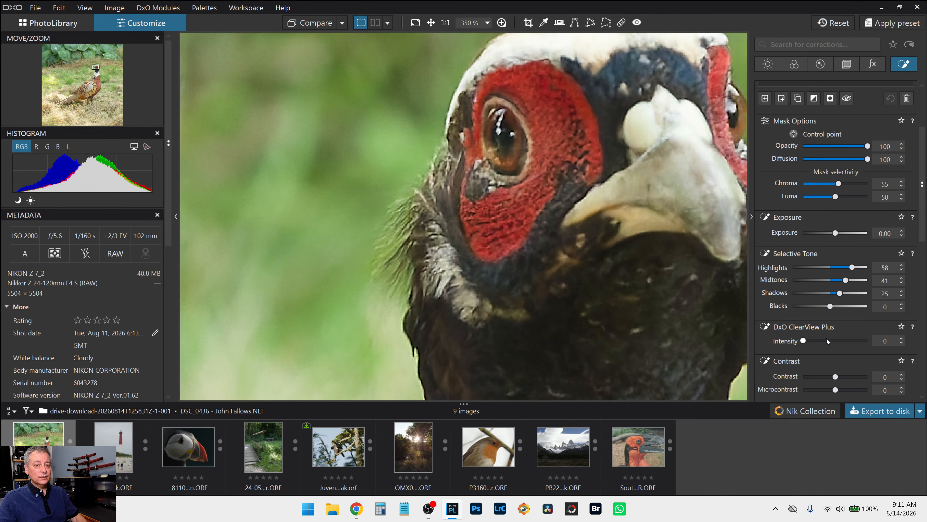
click(837, 340)
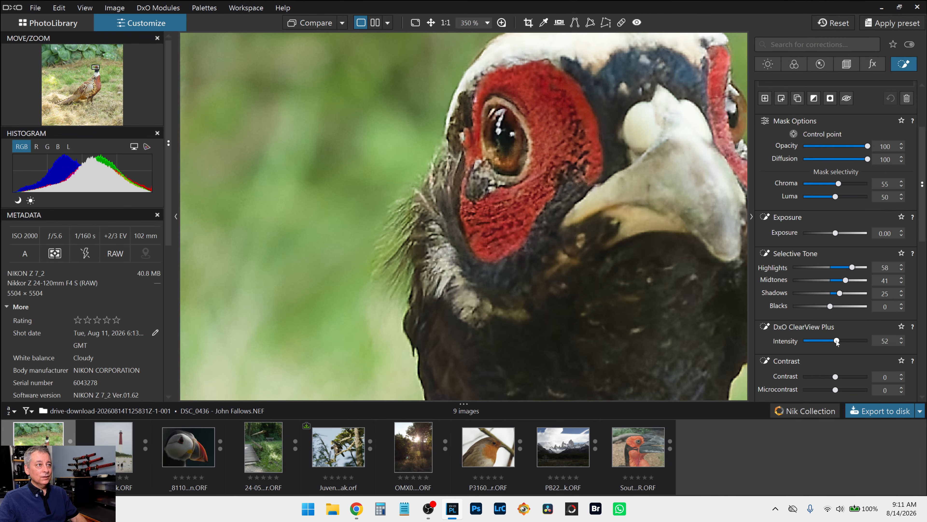
scroll(817, 349, down, 1)
click(847, 363)
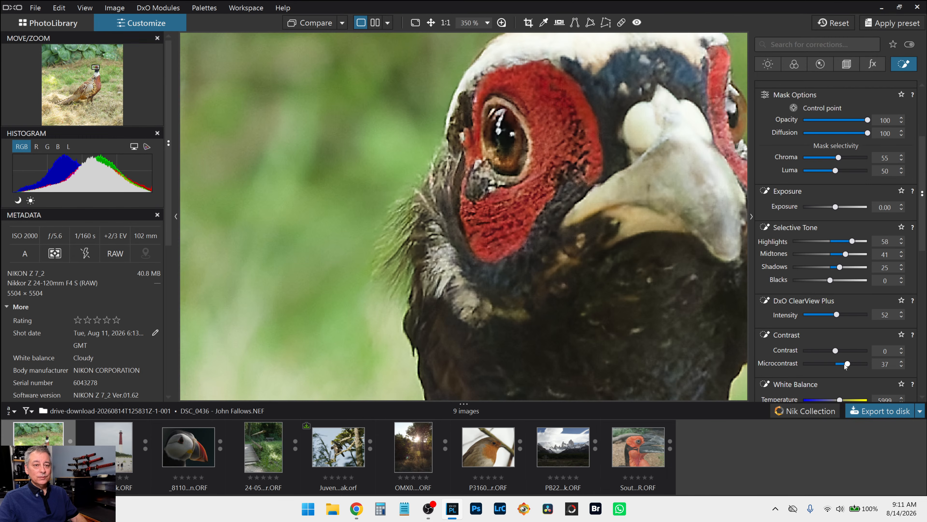
Step: Brighten the eye further by raising the control point's shadows to 35 and midtones to 51
scroll(633, 267, down, 4)
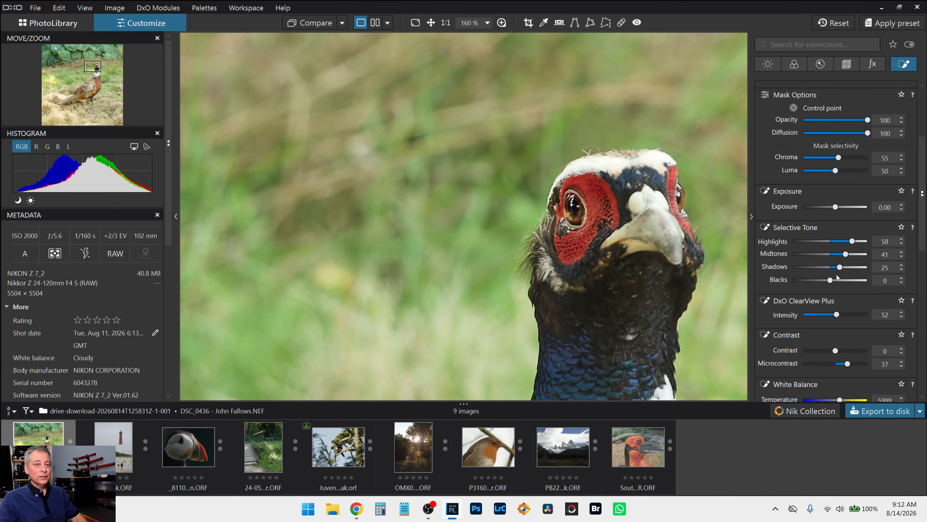
drag(838, 268, 853, 253)
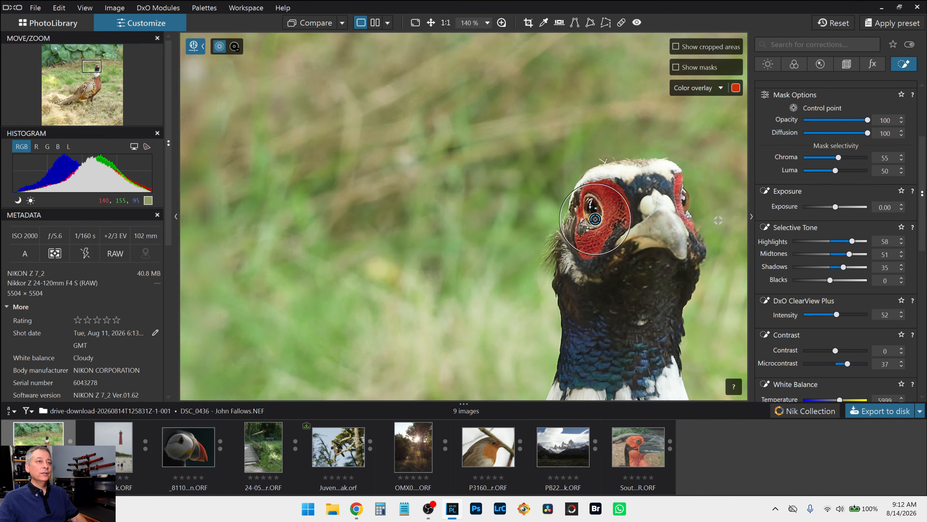
scroll(704, 212, down, 1)
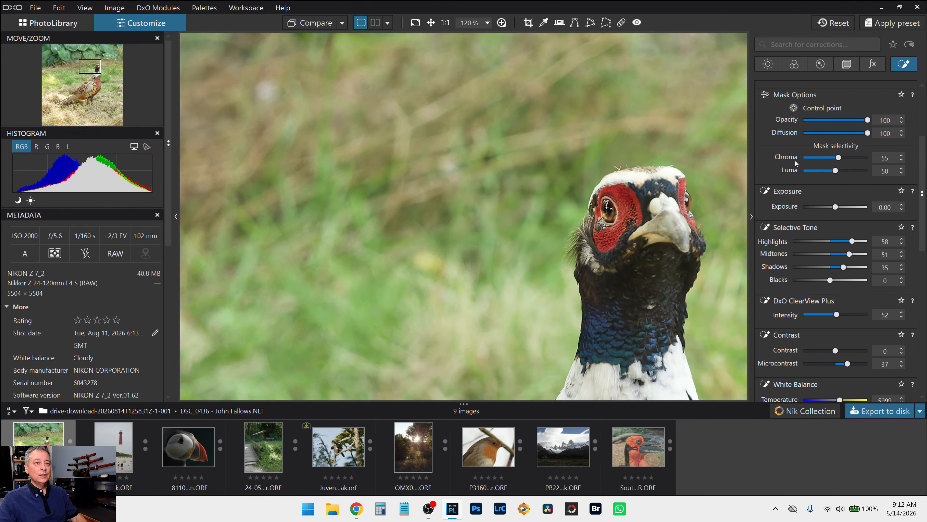
Step: Create a second mask with a small control point on the pheasant's other eye and set its chroma selectivity to 55
scroll(772, 205, up, 3)
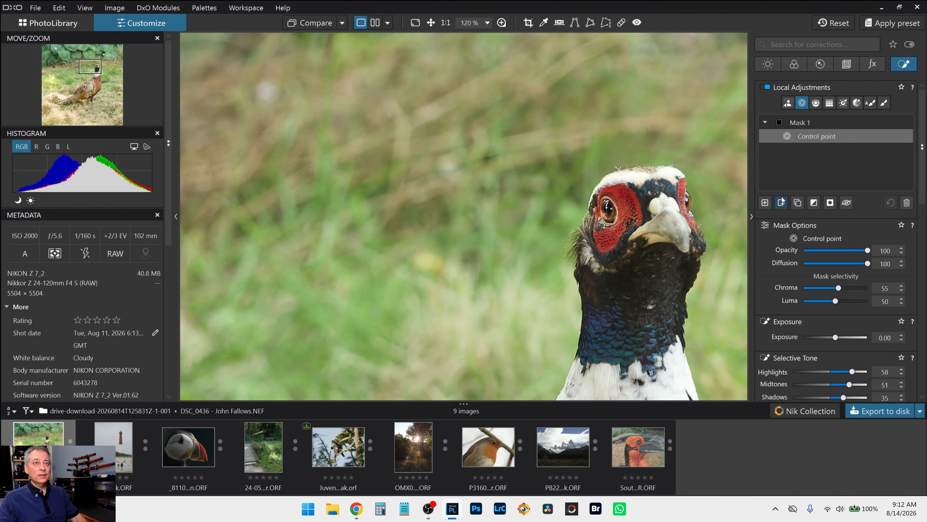
click(770, 204)
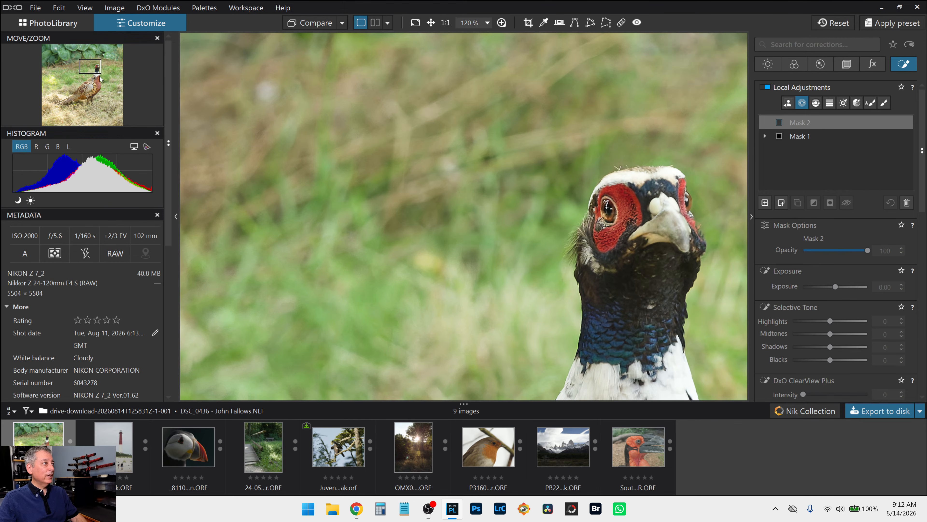
drag(96, 69, 99, 71)
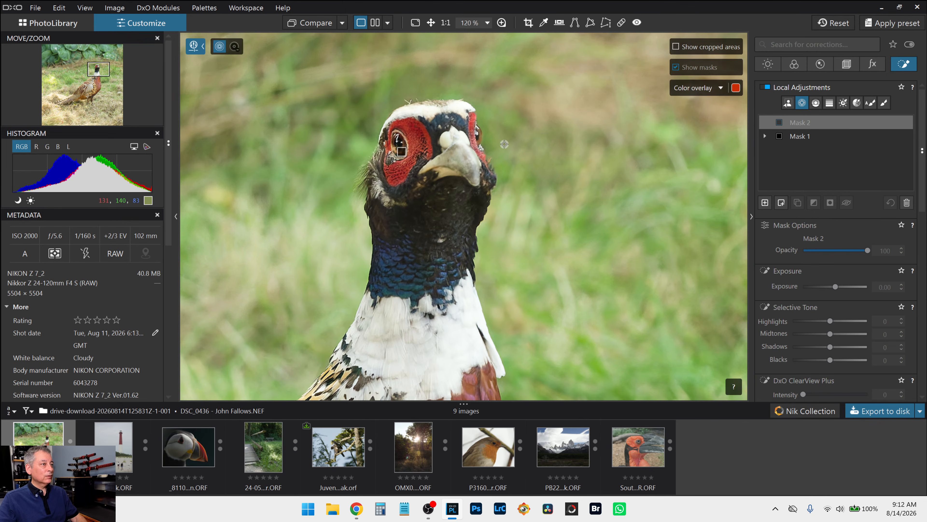
scroll(475, 164, up, 4)
click(475, 164)
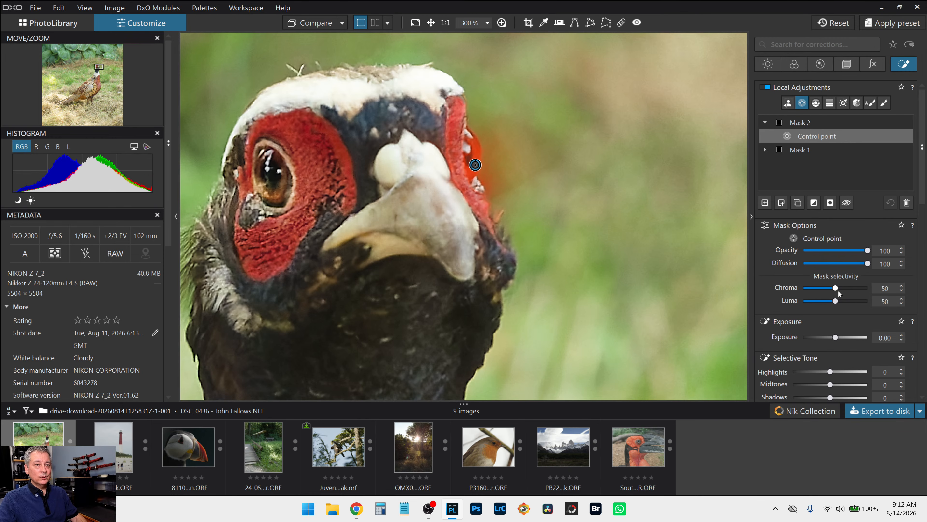
drag(836, 290, 837, 289)
click(837, 288)
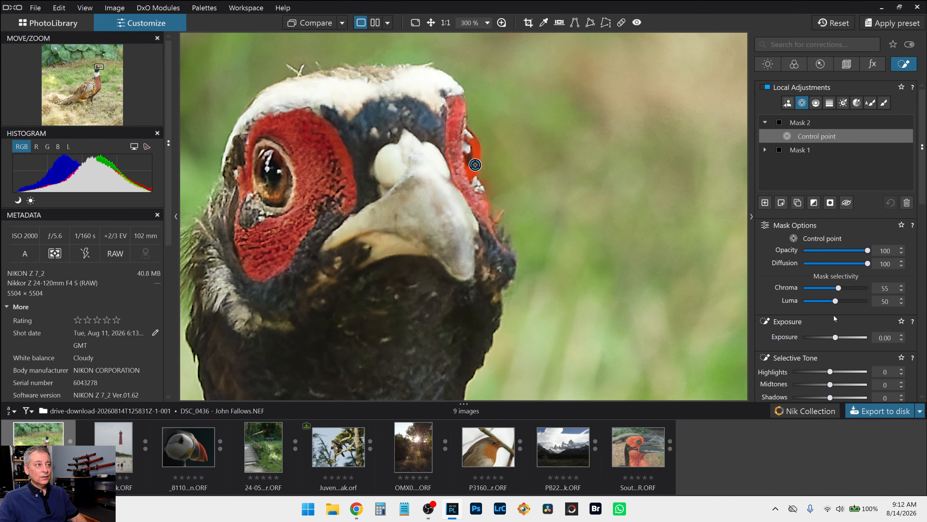
Step: Set the second eye mask's ClearView Plus intensity to 52 and its microcontrast to 25
scroll(839, 344, down, 3)
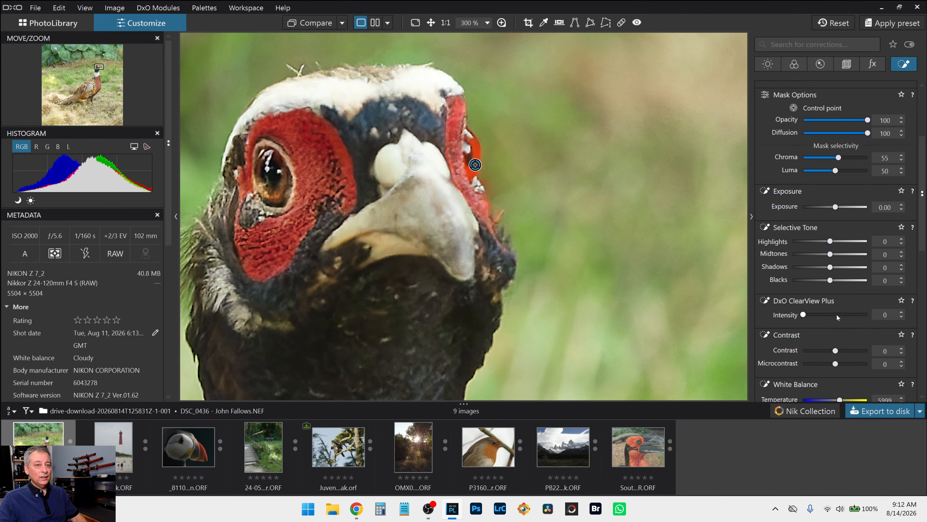
click(836, 314)
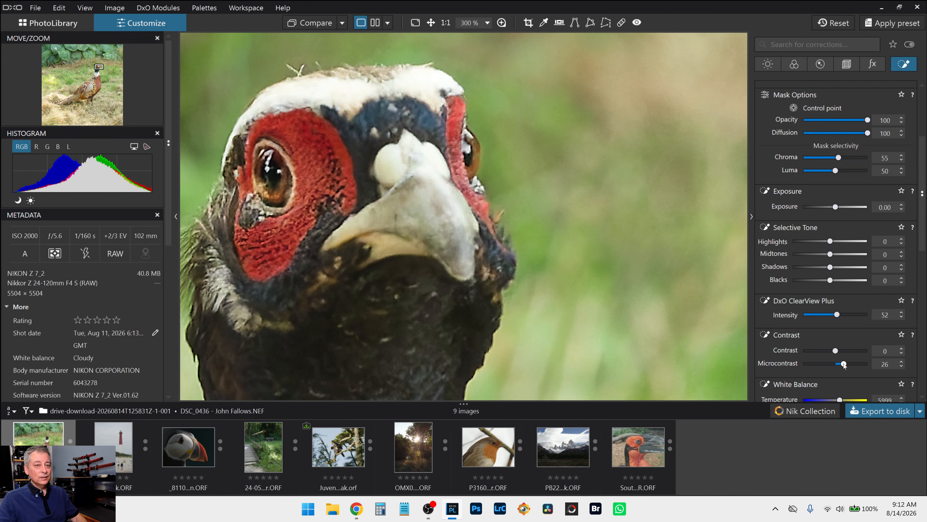
Step: Set the HSL vibrancy of the second eye mask to 81 and check both eyes at a wider view
scroll(792, 314, down, 4)
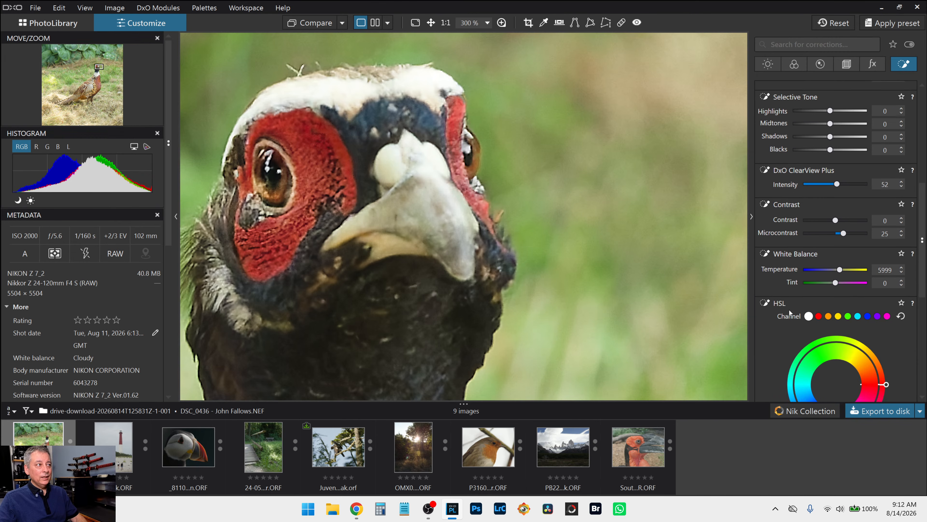
scroll(789, 310, down, 2)
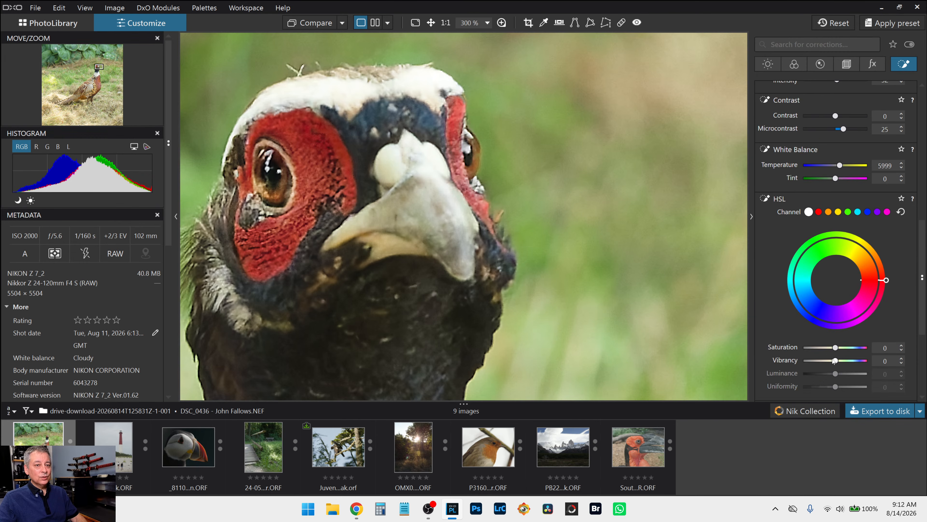
drag(836, 361, 861, 366)
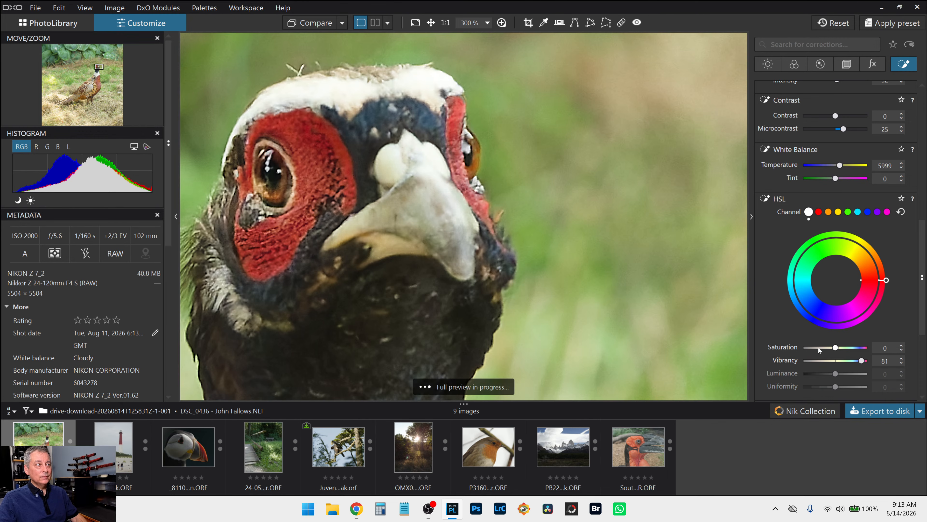
scroll(678, 289, down, 1)
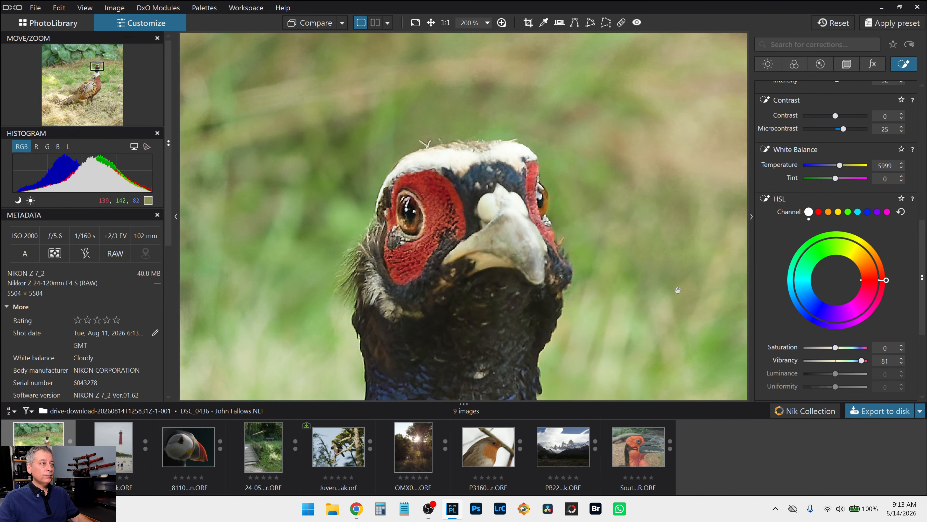
scroll(678, 290, down, 1)
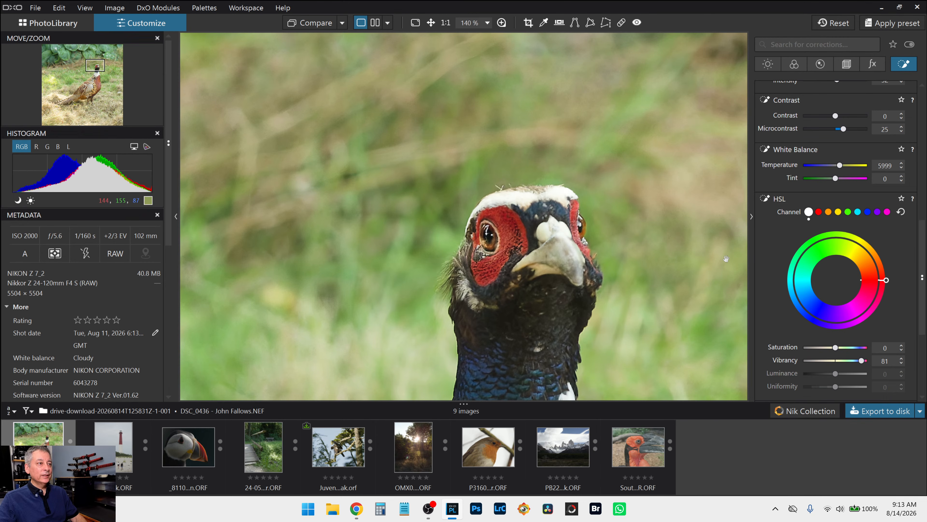
scroll(786, 246, up, 6)
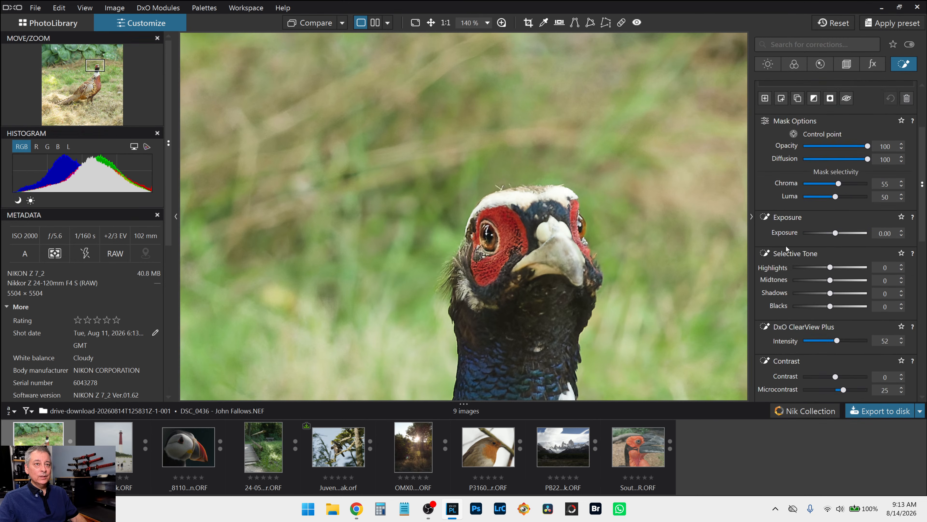
Step: Create a new mask and paint over the pheasant's whole beak with a small Auto brush
scroll(786, 246, up, 3)
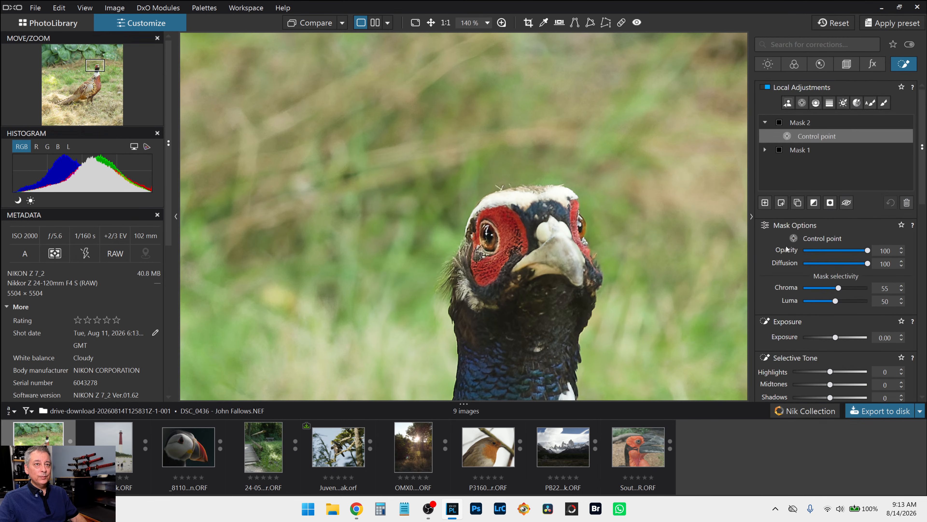
click(766, 203)
click(870, 102)
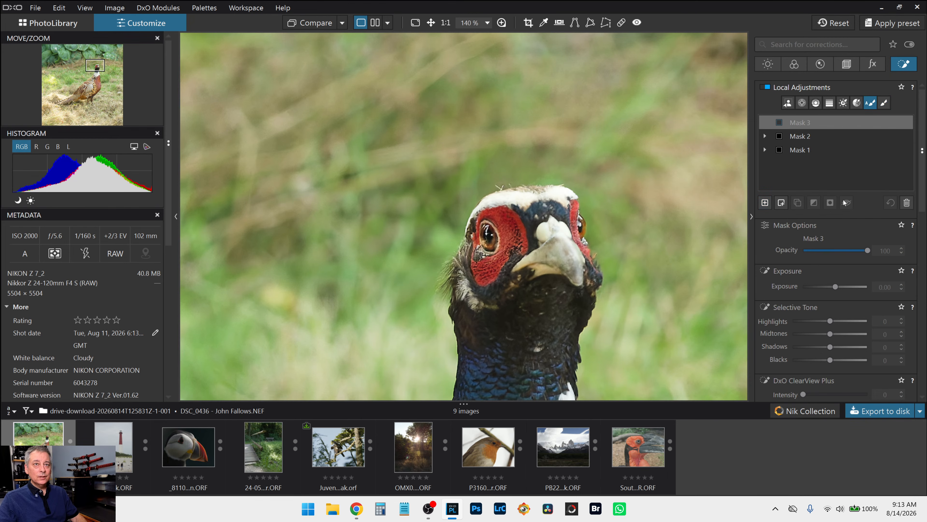
scroll(604, 267, up, 2)
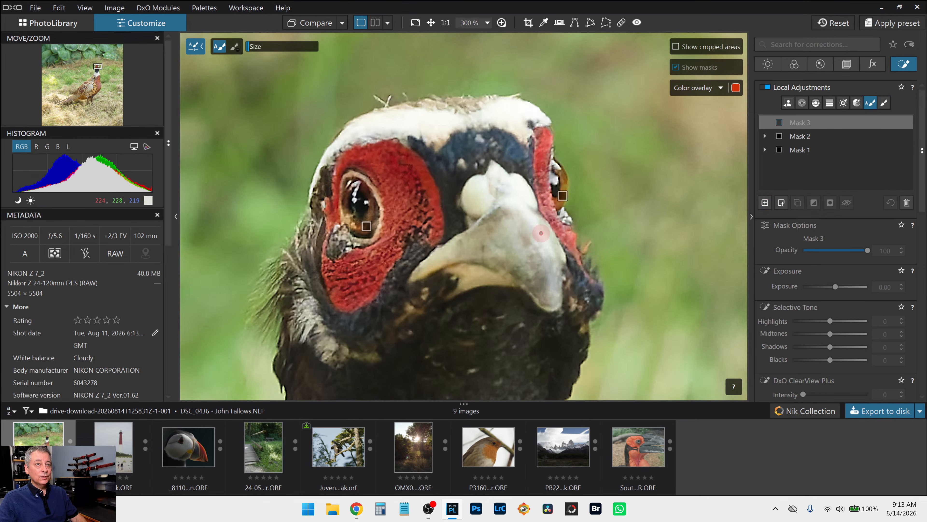
scroll(508, 220, up, 3)
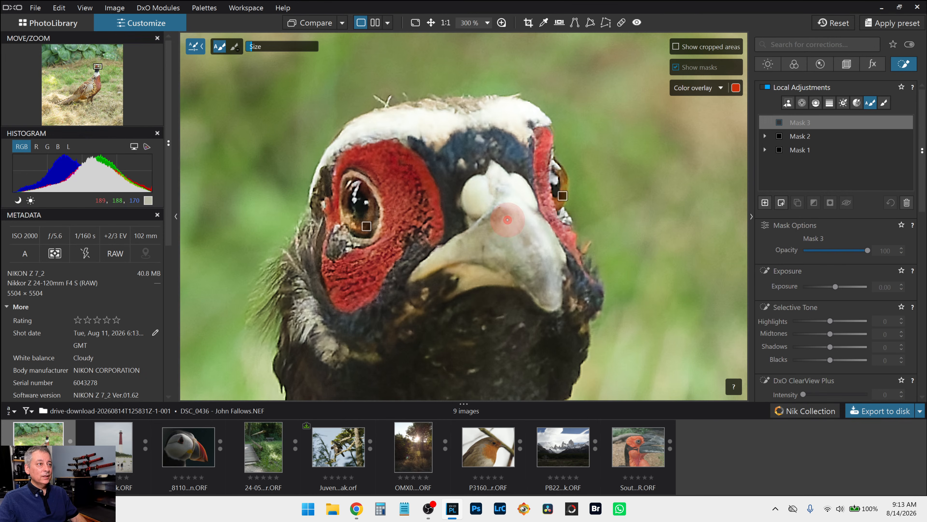
scroll(507, 220, down, 2)
scroll(508, 221, up, 4)
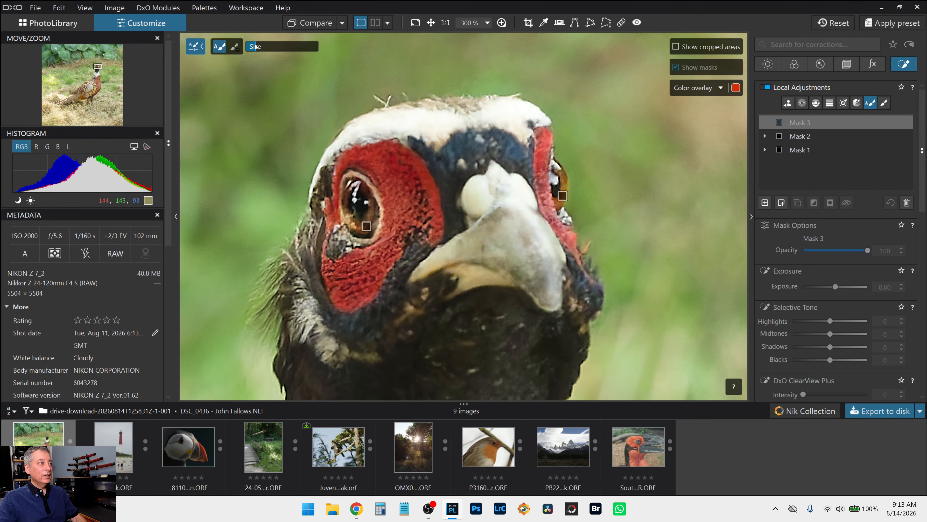
mouse_move(256, 47)
mouse_down()
mouse_move(296, 55)
mouse_move(259, 51)
mouse_up()
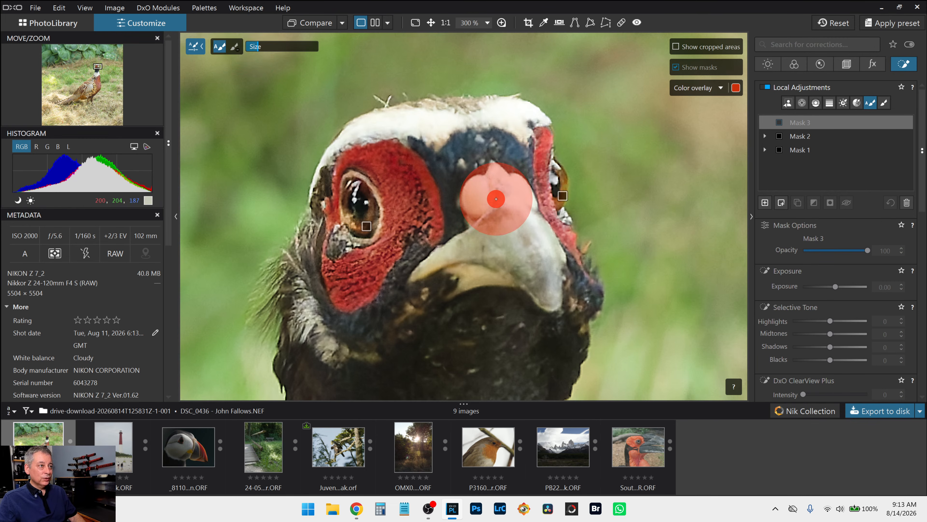
scroll(496, 200, down, 3)
scroll(498, 206, down, 1)
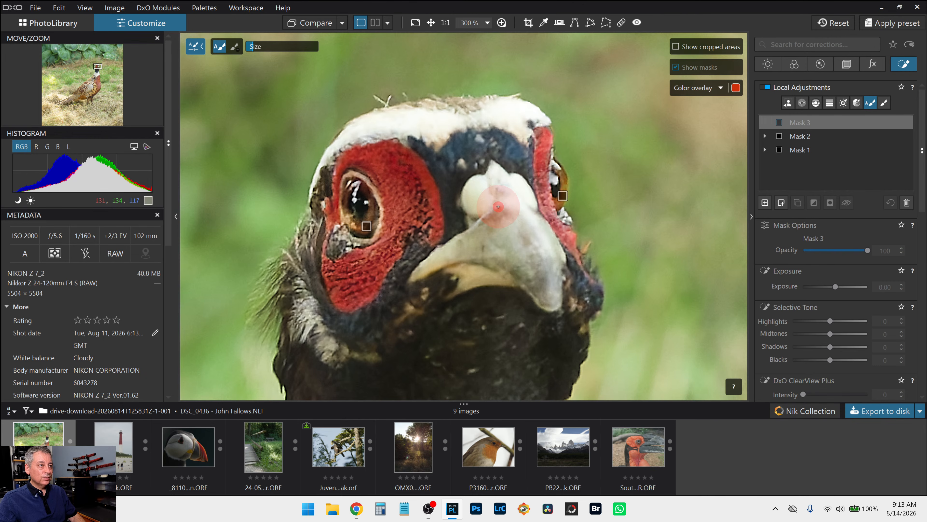
mouse_move(484, 195)
mouse_down()
mouse_move(477, 194)
mouse_move(495, 174)
mouse_move(513, 196)
mouse_move(548, 270)
mouse_move(547, 295)
mouse_move(532, 262)
mouse_move(489, 234)
mouse_move(430, 270)
mouse_move(438, 278)
mouse_move(478, 265)
mouse_move(508, 280)
mouse_up()
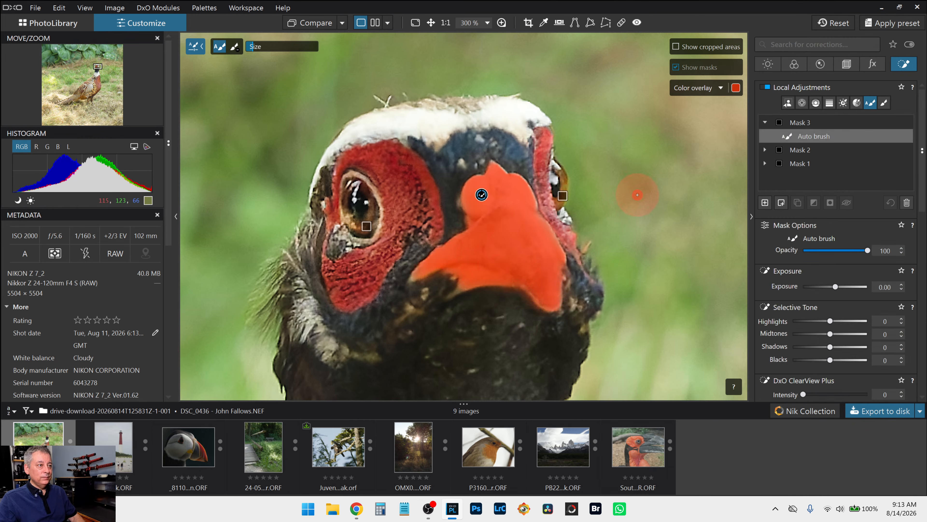
Step: Set the beak mask's microcontrast to 43 and its ClearView Plus intensity to 51
scroll(813, 299, down, 2)
scroll(812, 296, down, 3)
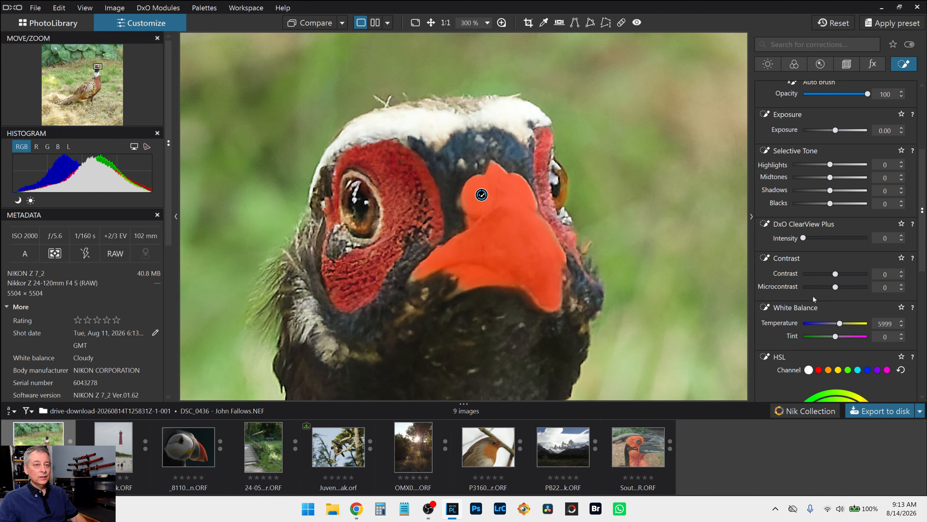
drag(835, 286, 850, 288)
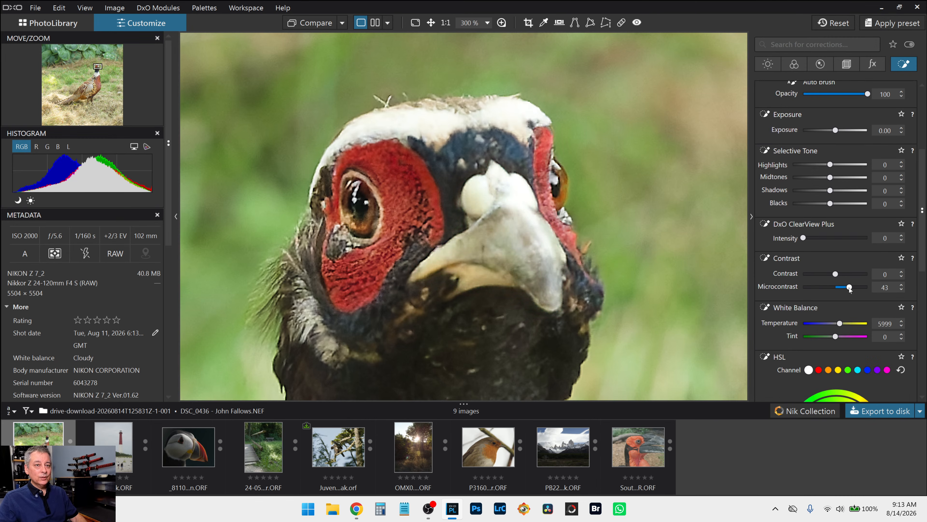
click(836, 238)
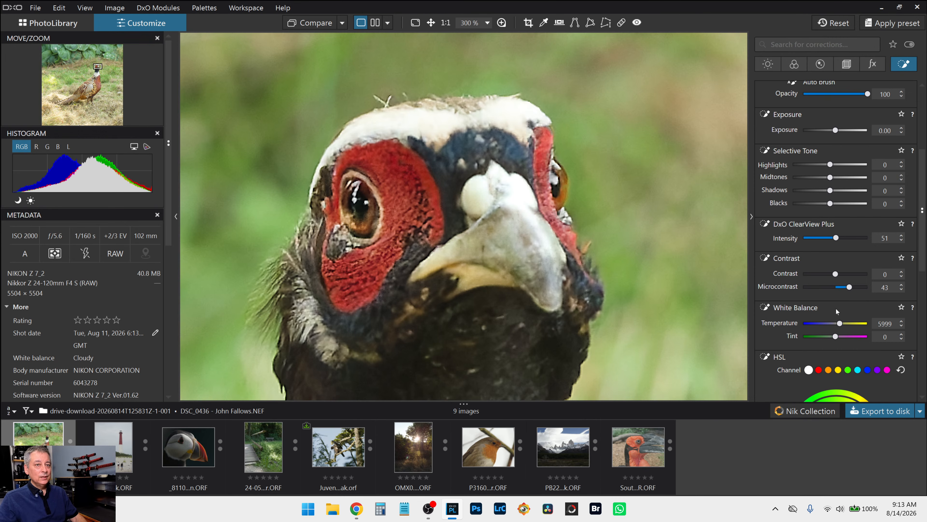
Step: Set the beak mask's sharpness intensity to 26 and check the result on the whole photo
scroll(836, 309, down, 8)
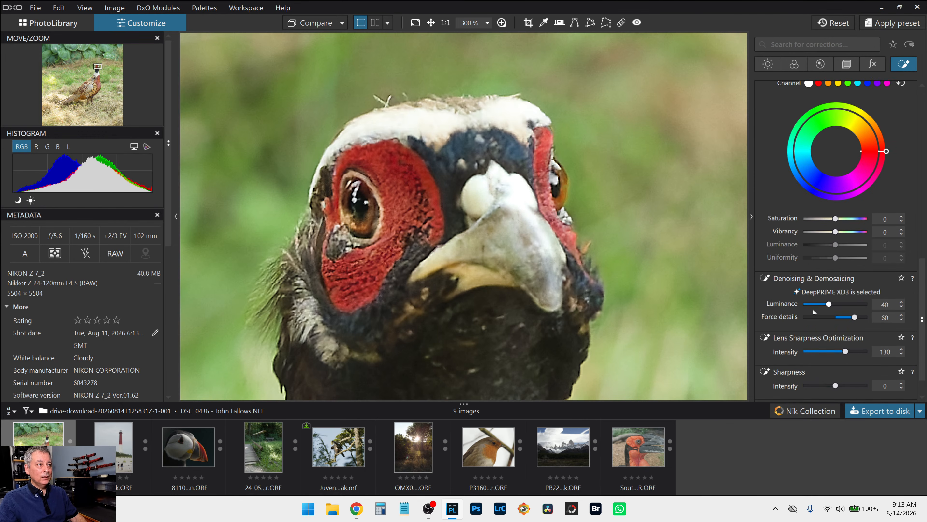
scroll(813, 309, down, 1)
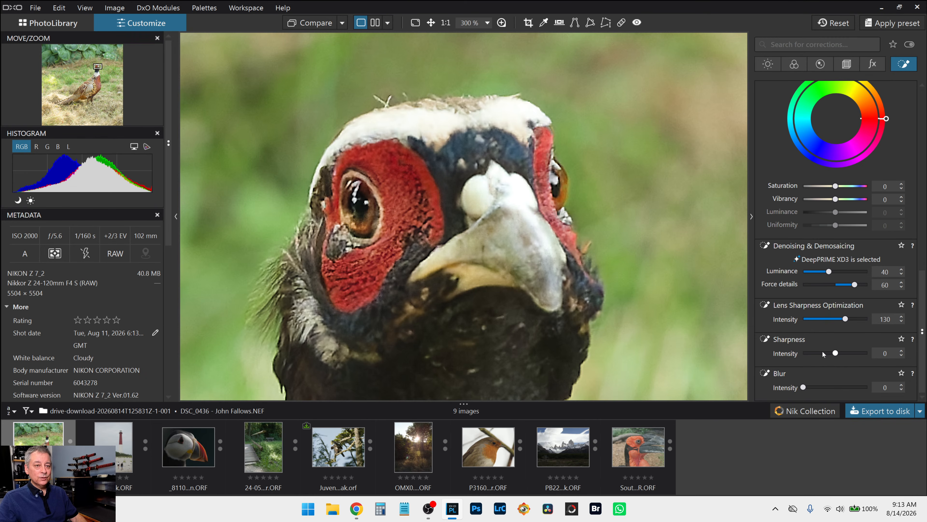
drag(837, 353, 844, 354)
key(l)
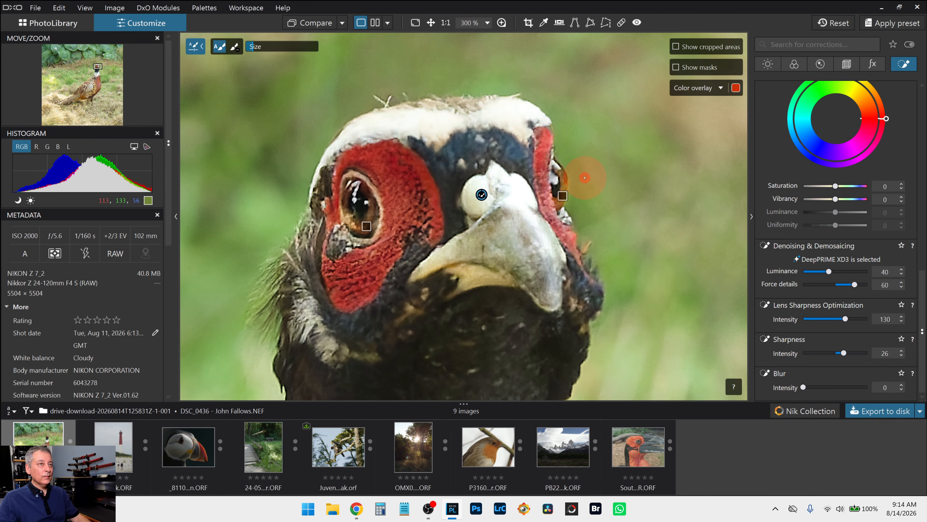
key(l)
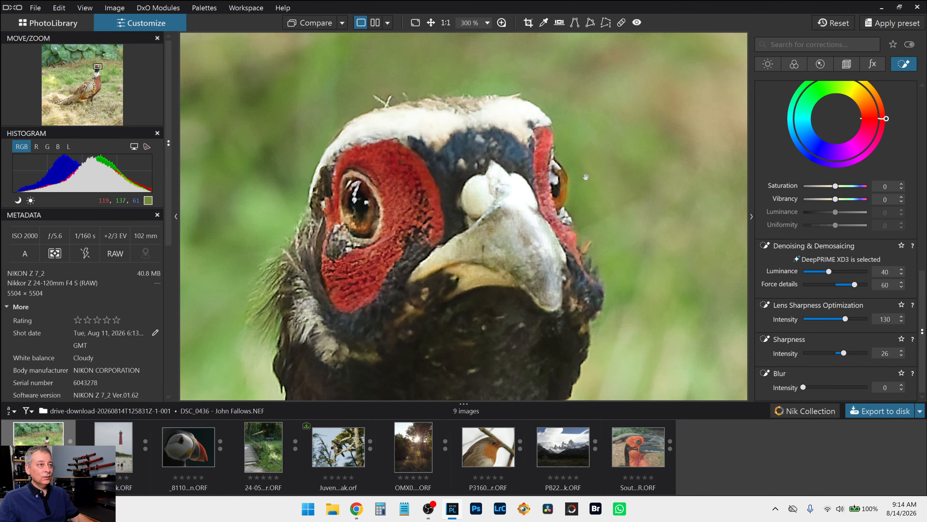
scroll(586, 177, down, 4)
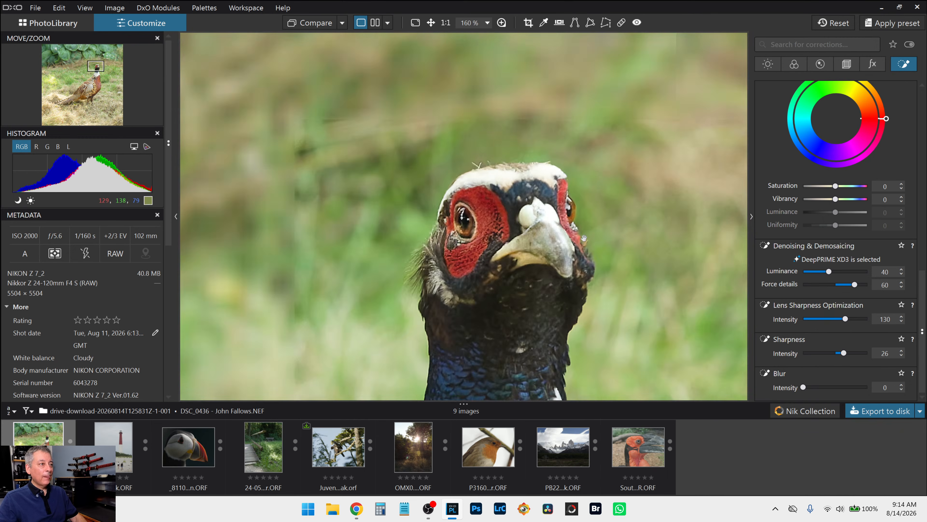
scroll(583, 239, down, 4)
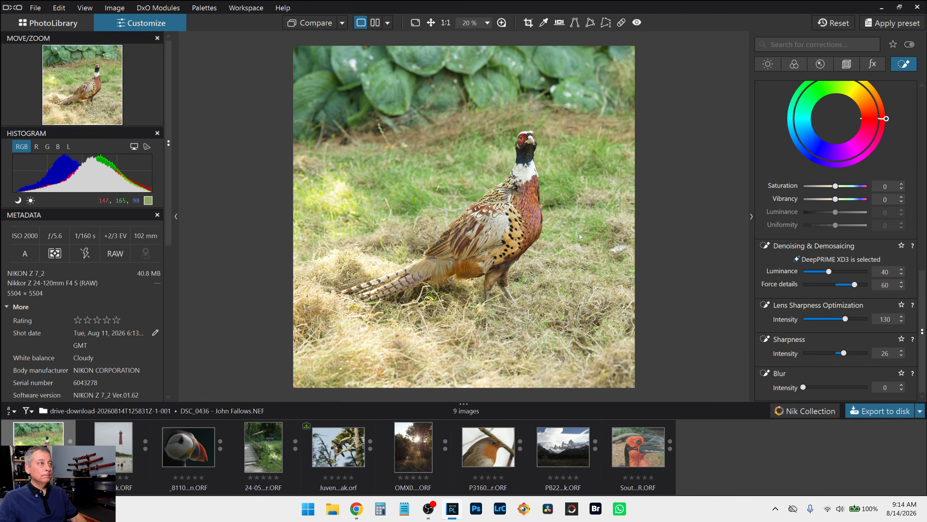
Step: Crop the photo tighter around the pheasant to about 4673 × 4673 px, keeping the original aspect ratio
click(846, 64)
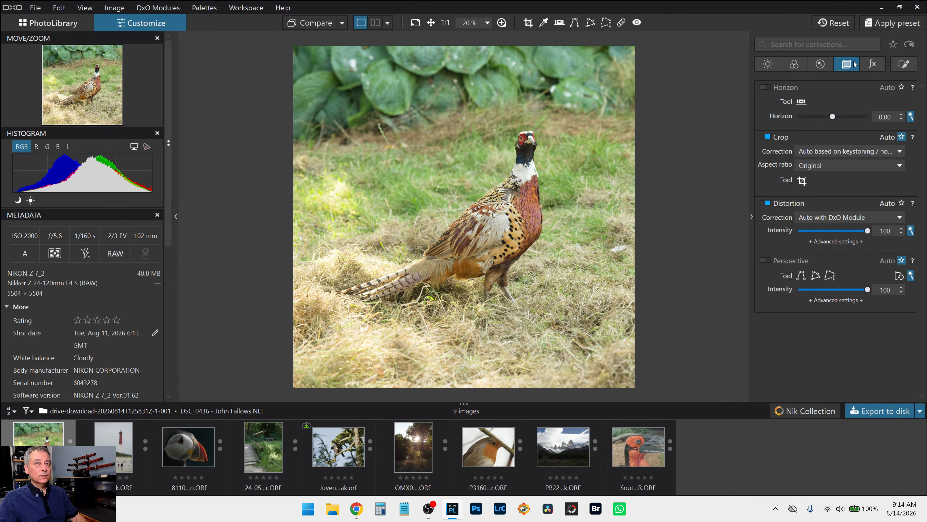
click(801, 183)
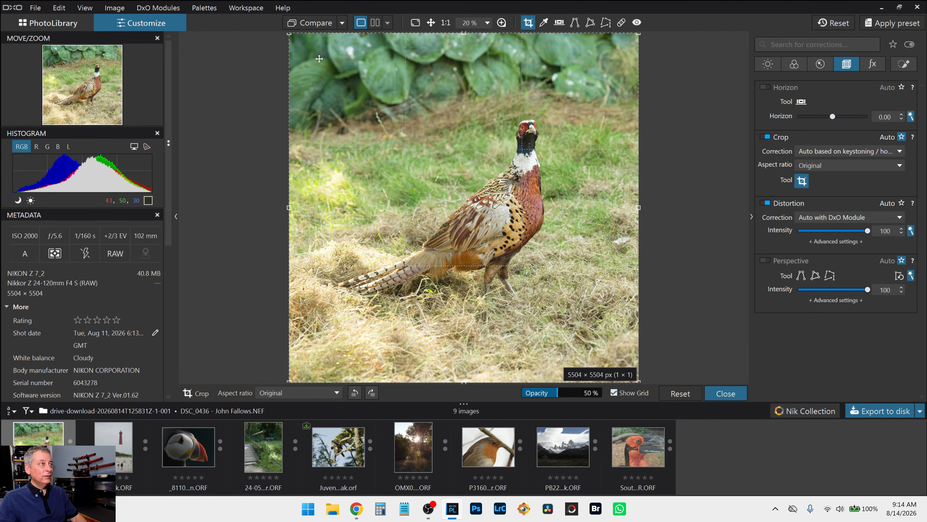
drag(291, 35, 306, 59)
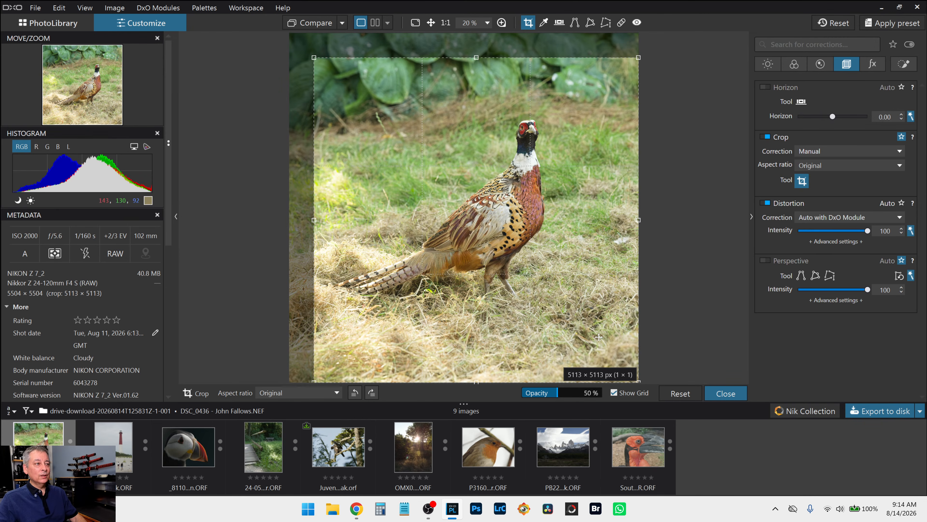
drag(639, 381, 619, 363)
drag(514, 303, 518, 292)
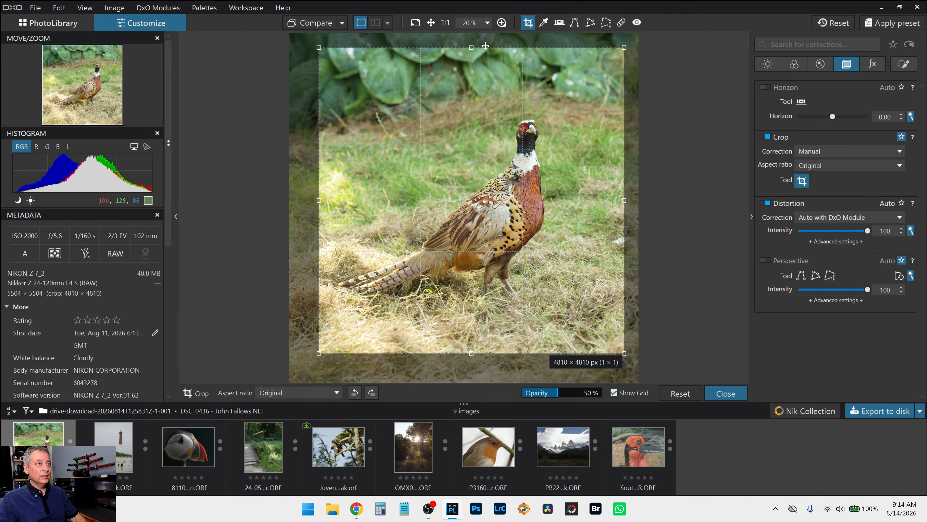
drag(471, 47, 472, 57)
mouse_move(484, 90)
mouse_down()
mouse_move(471, 91)
mouse_move(483, 96)
mouse_up()
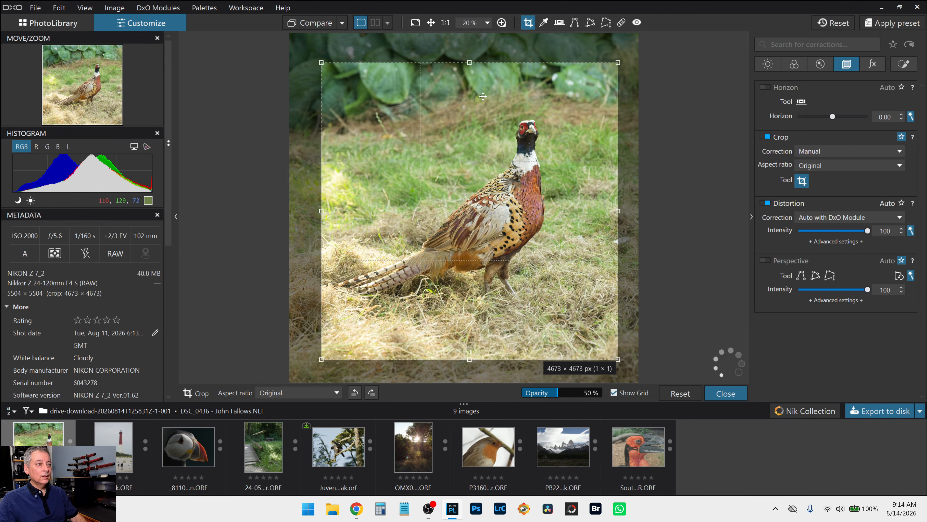
key(Return)
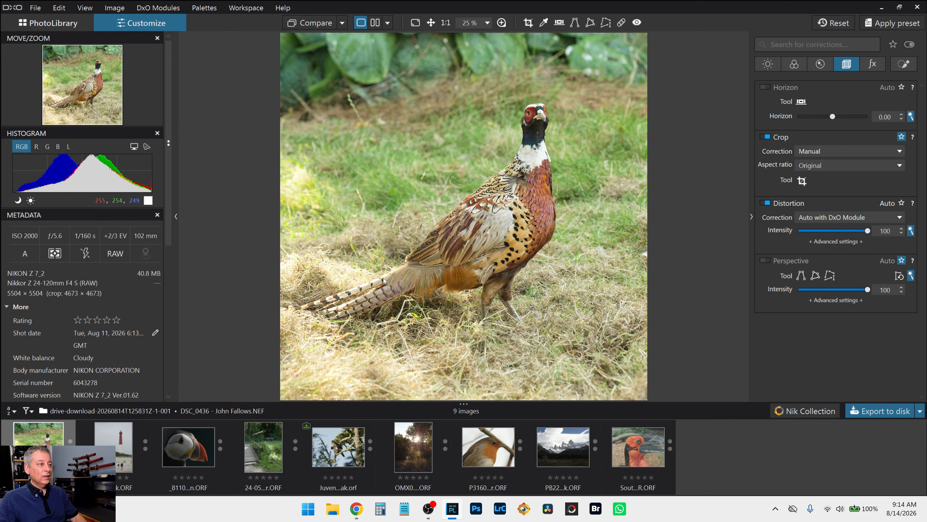
Step: Add a control line mask running from the bright dry grass below the tail towards the bird's belly, sampling the grass
click(904, 64)
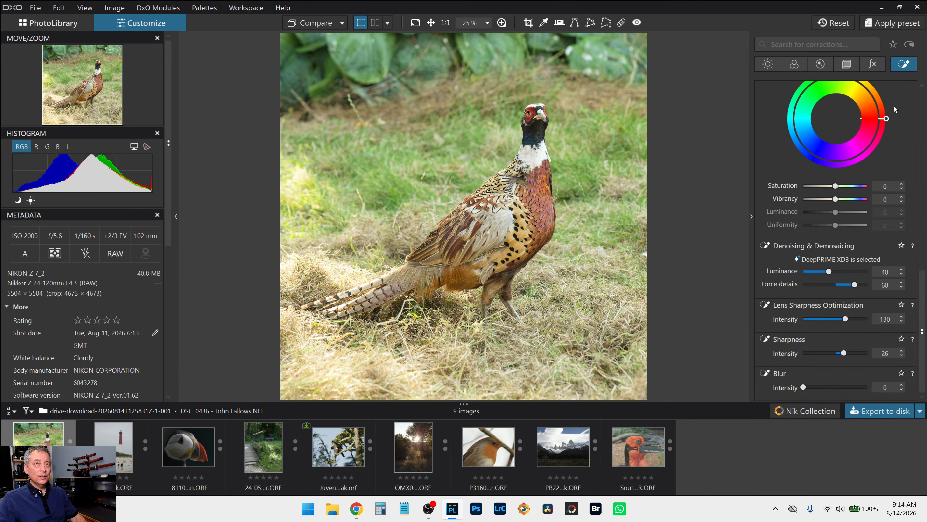
scroll(857, 224, up, 12)
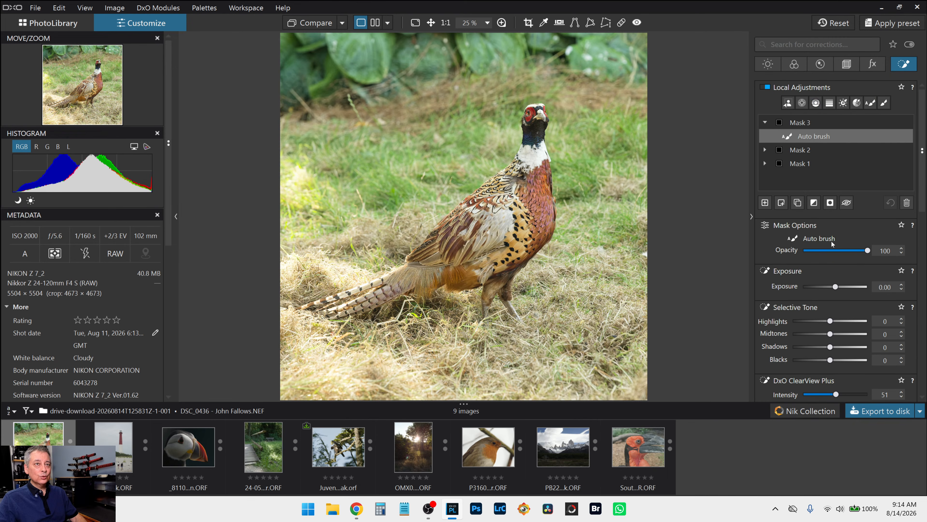
click(812, 105)
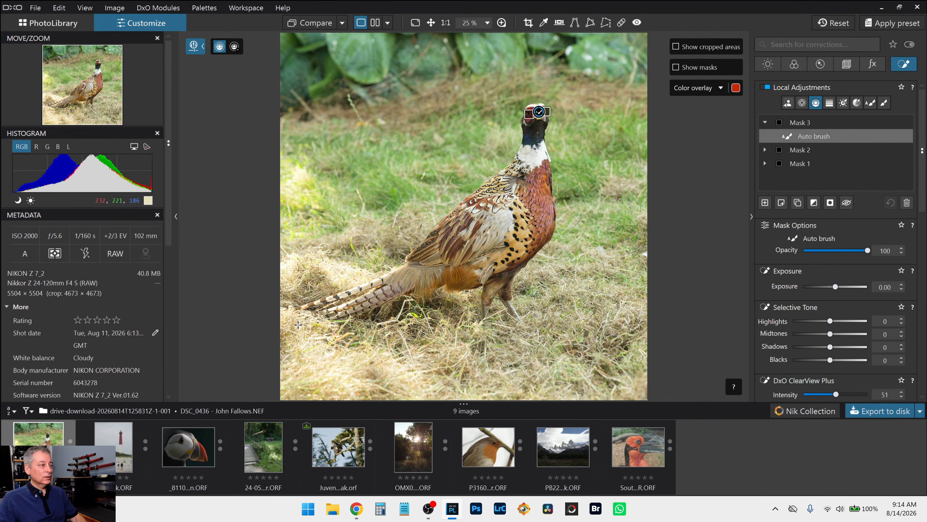
drag(333, 346, 500, 261)
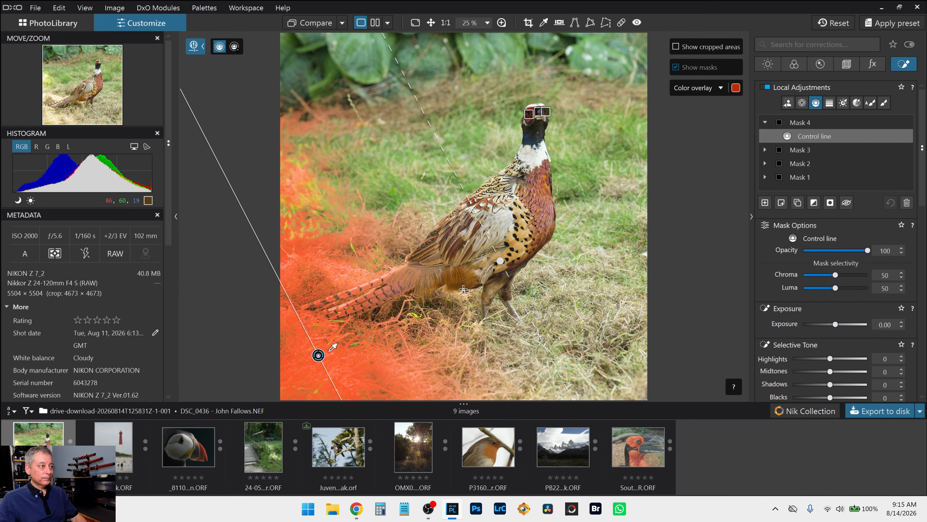
scroll(380, 357, up, 1)
scroll(381, 358, up, 1)
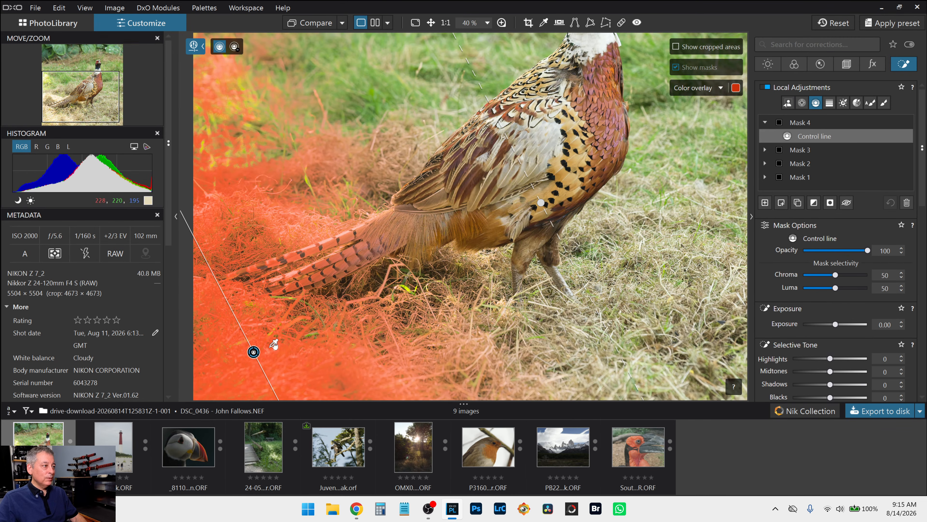
drag(275, 343, 280, 348)
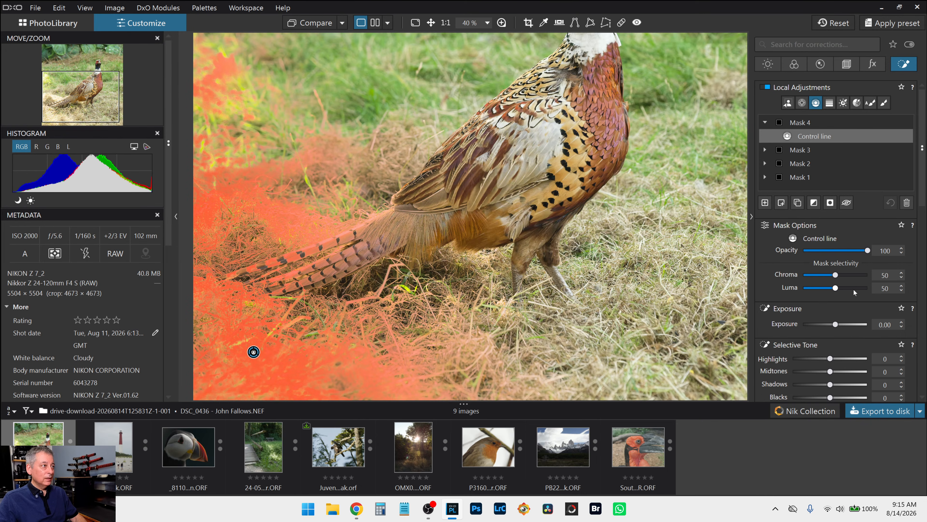
Step: Tone down the grass in the control line mask with highlights -43, midtones -21, shadows -15 and blacks 2
scroll(848, 292, down, 2)
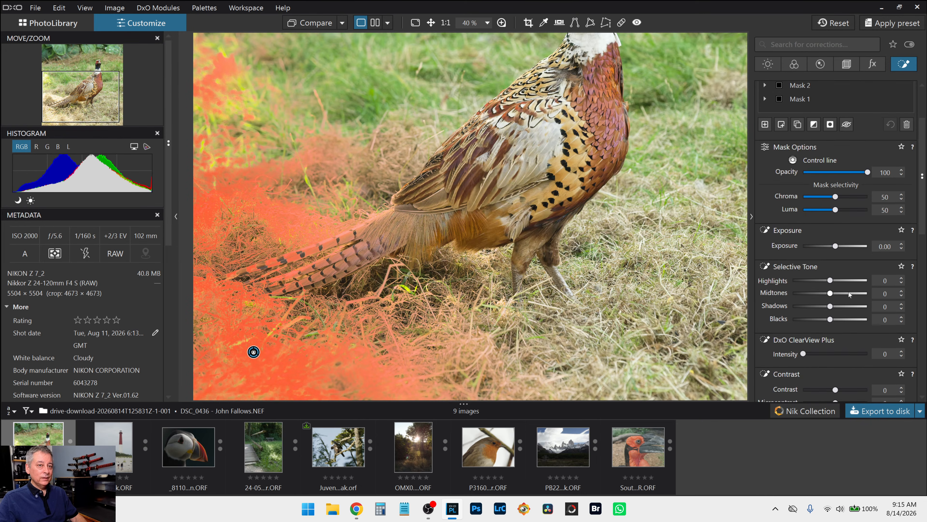
click(814, 281)
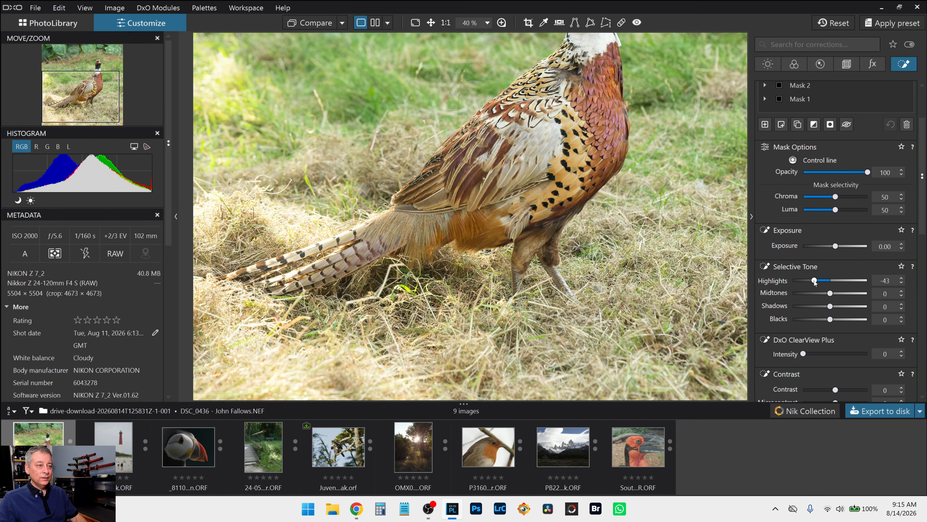
click(823, 293)
scroll(692, 293, down, 3)
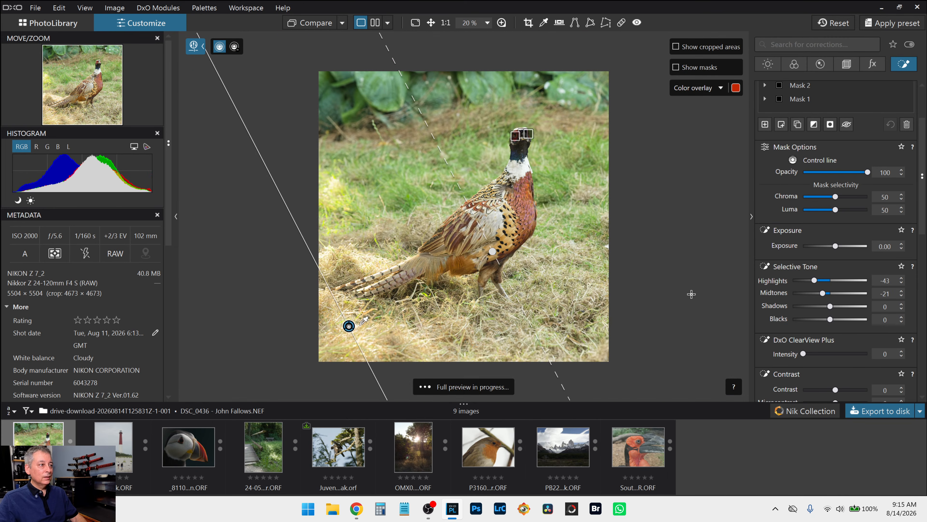
click(828, 320)
drag(828, 320, 831, 320)
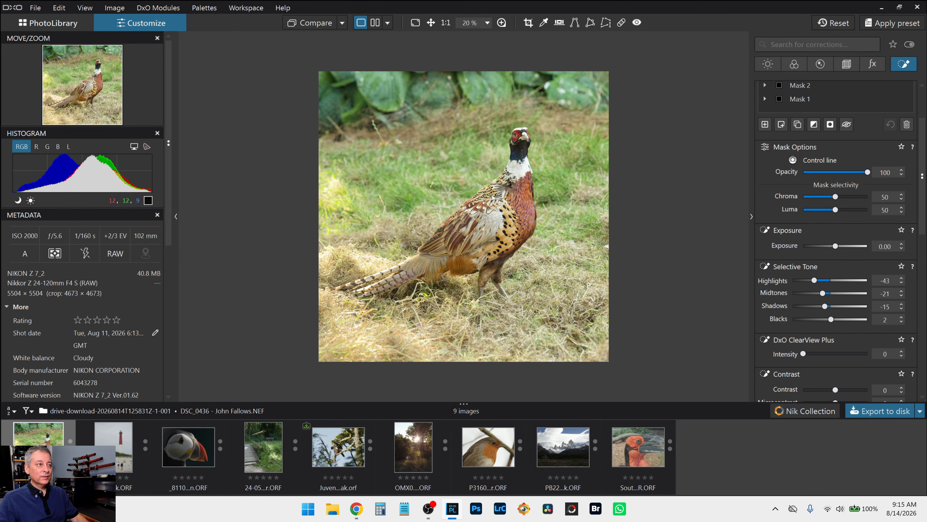
Step: Create a new mask with four control points along the pheasant's back, from tail base to shoulder, with chroma selectivity 55
scroll(813, 206, up, 1)
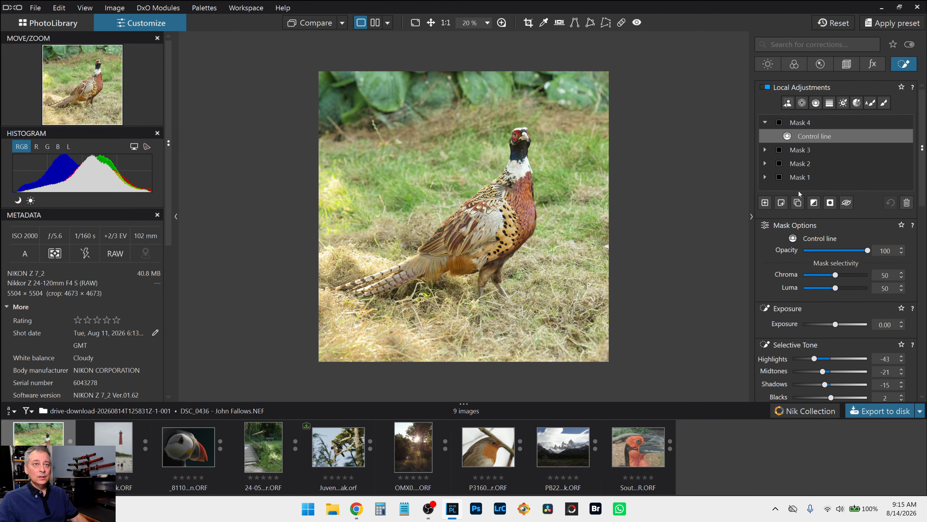
click(805, 105)
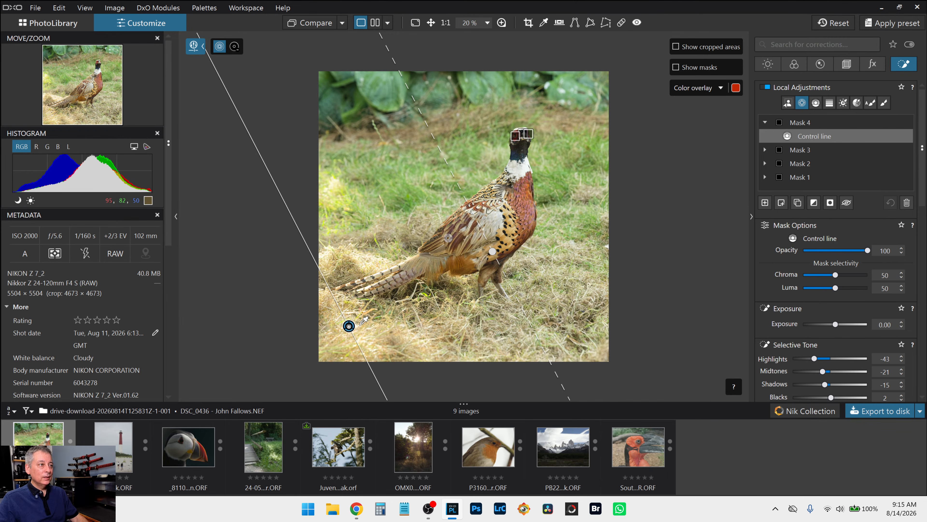
click(765, 203)
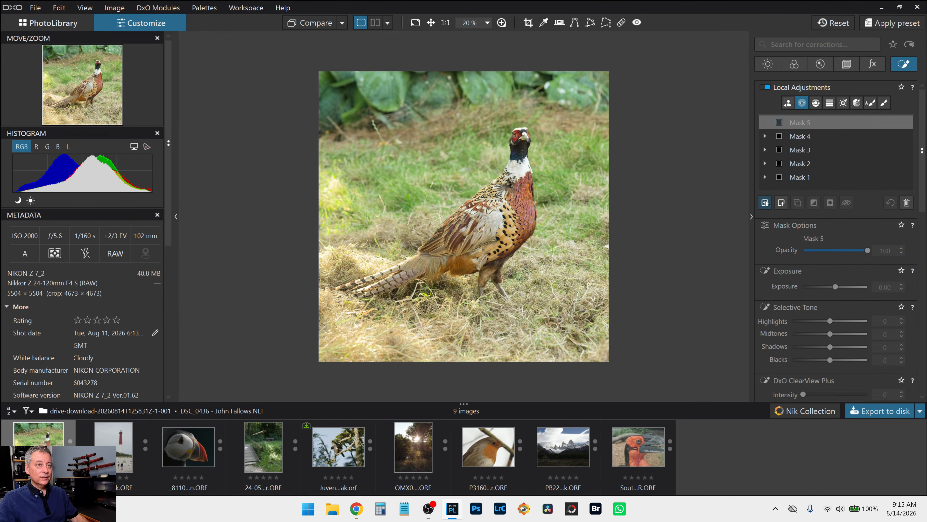
click(447, 236)
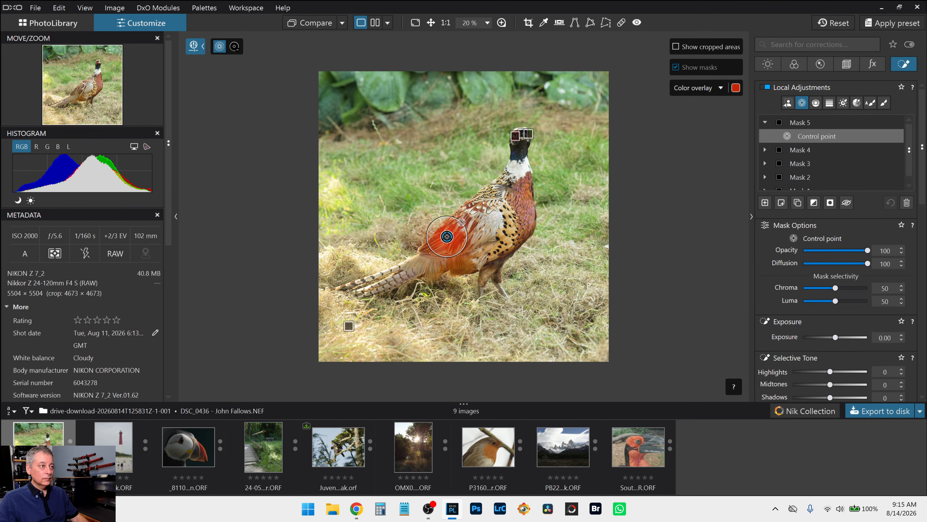
click(838, 287)
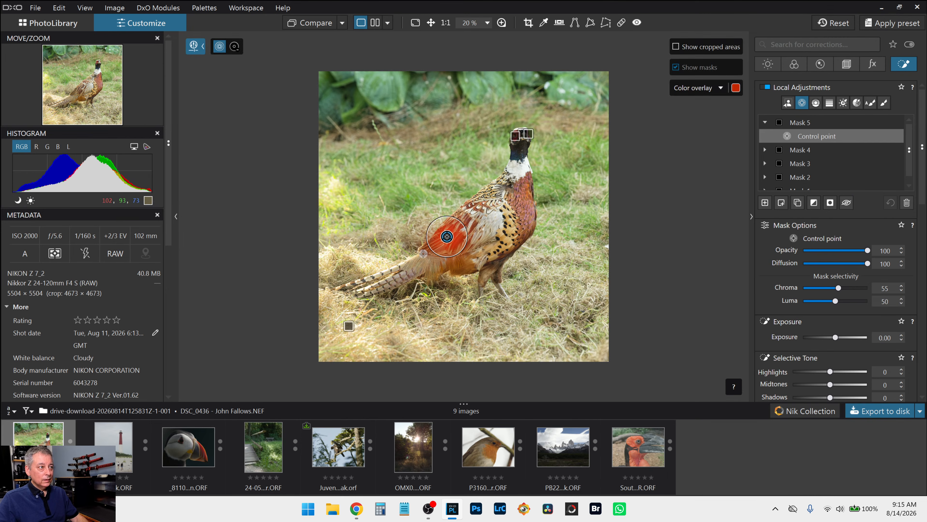
click(422, 258)
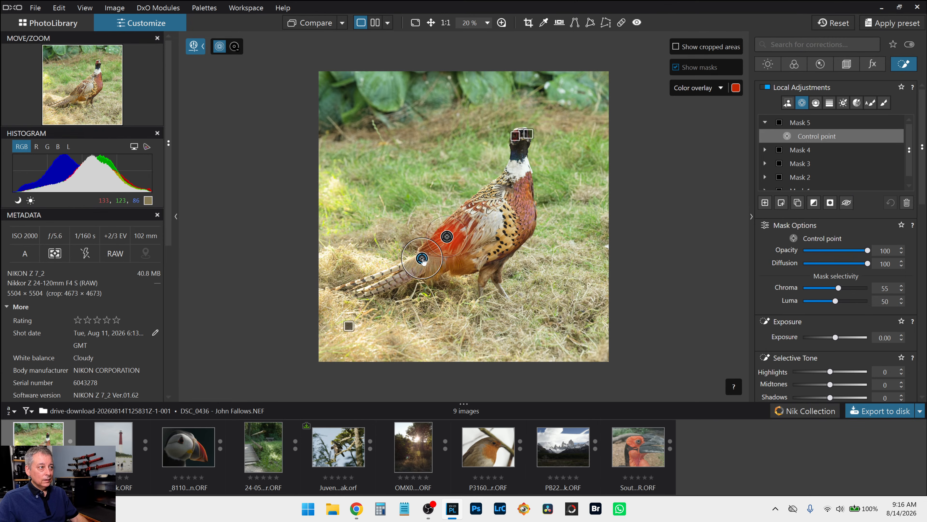
click(467, 214)
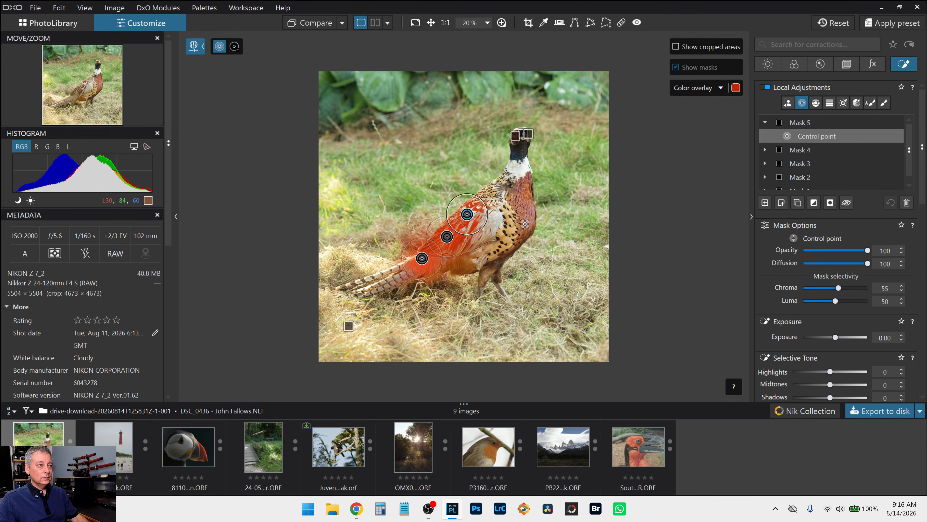
click(493, 195)
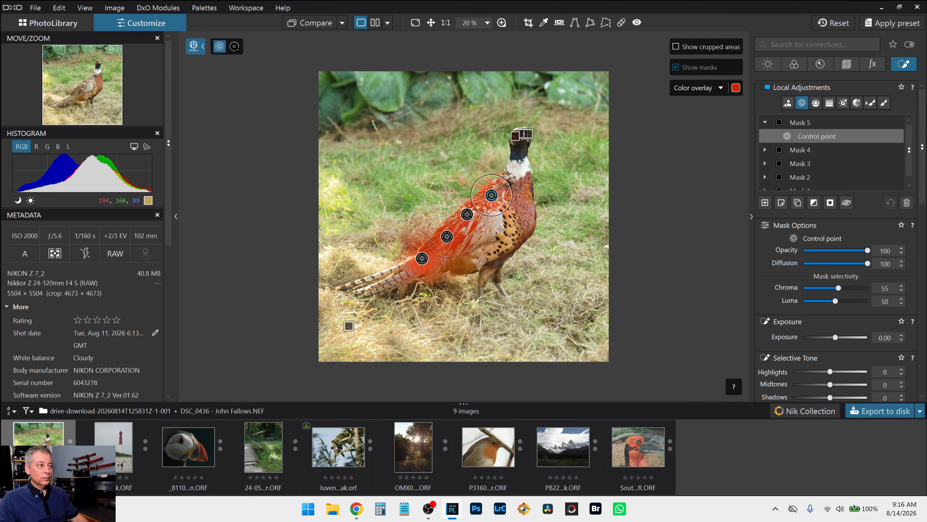
Step: Brighten the back feathers in the control point mask with highlights 57, midtones 42 and shadows 19
scroll(823, 328, down, 3)
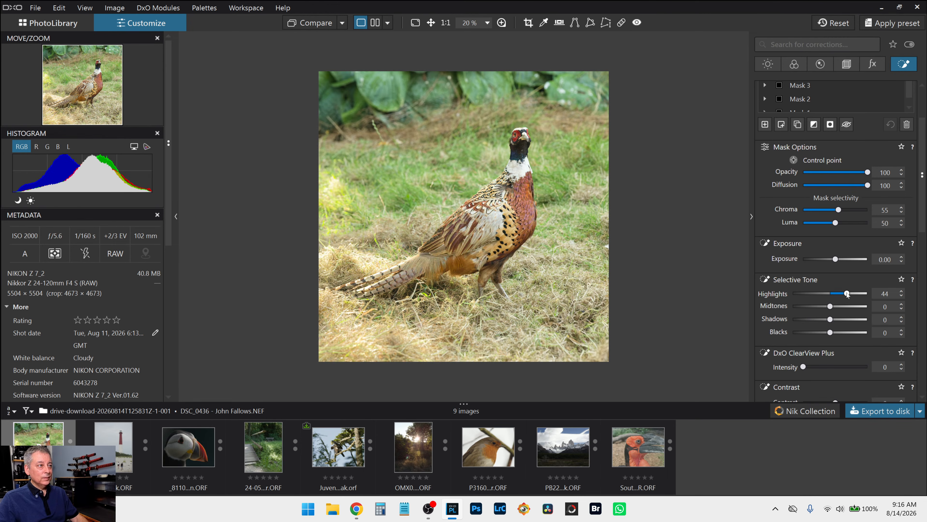
drag(844, 294, 852, 294)
click(845, 306)
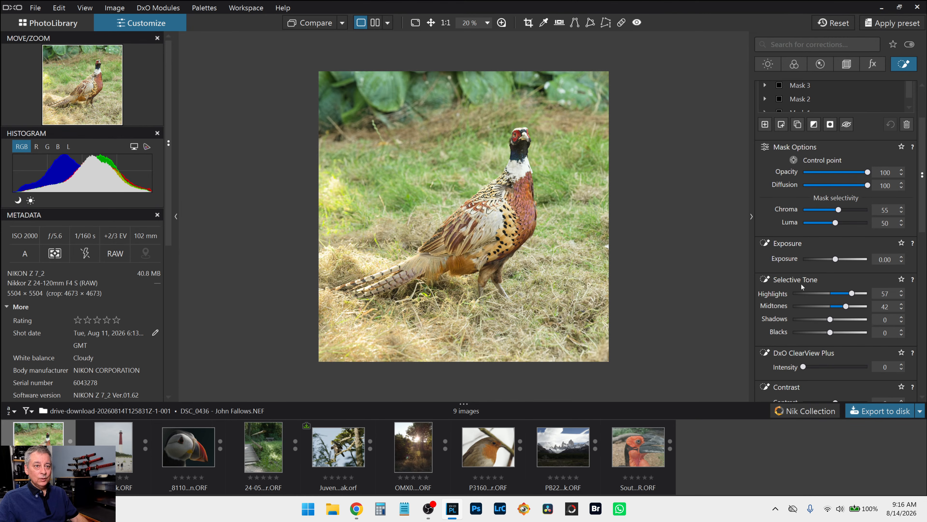
drag(832, 319, 838, 320)
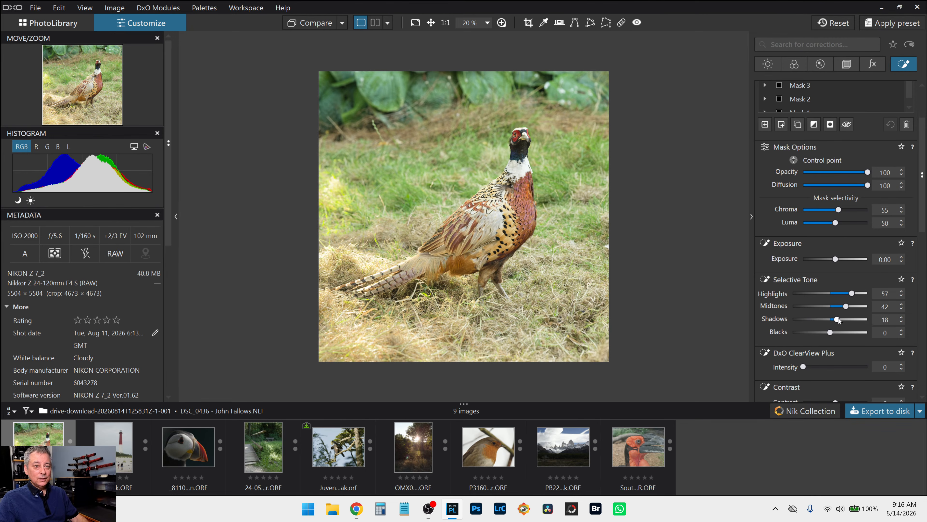
drag(837, 319, 840, 320)
drag(839, 320, 838, 320)
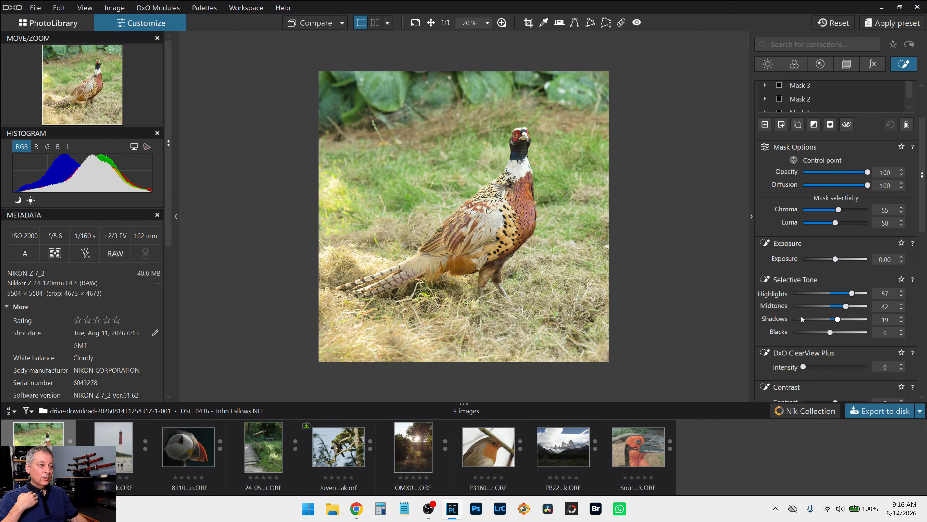
Step: Review the remaining local corrections and the photo's global ClearView Plus, contrast and tone curve settings
scroll(801, 316, down, 10)
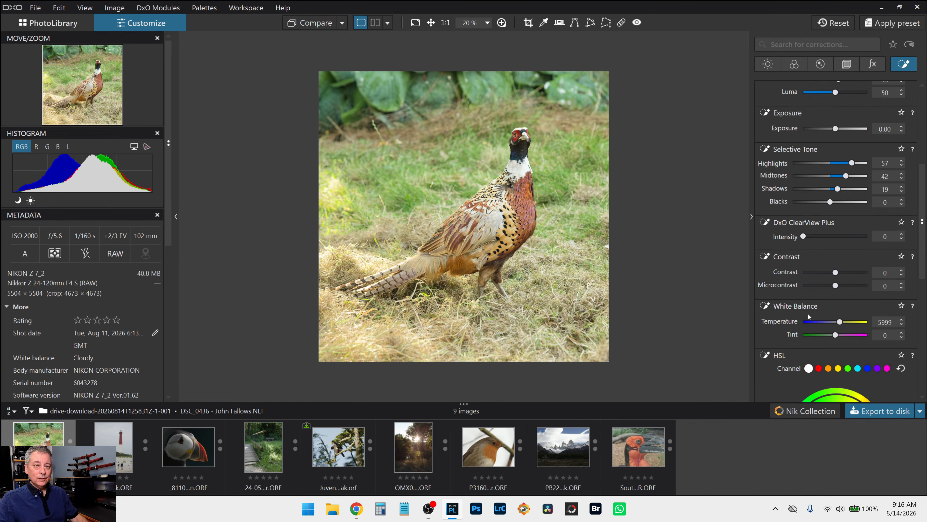
scroll(808, 315, up, 10)
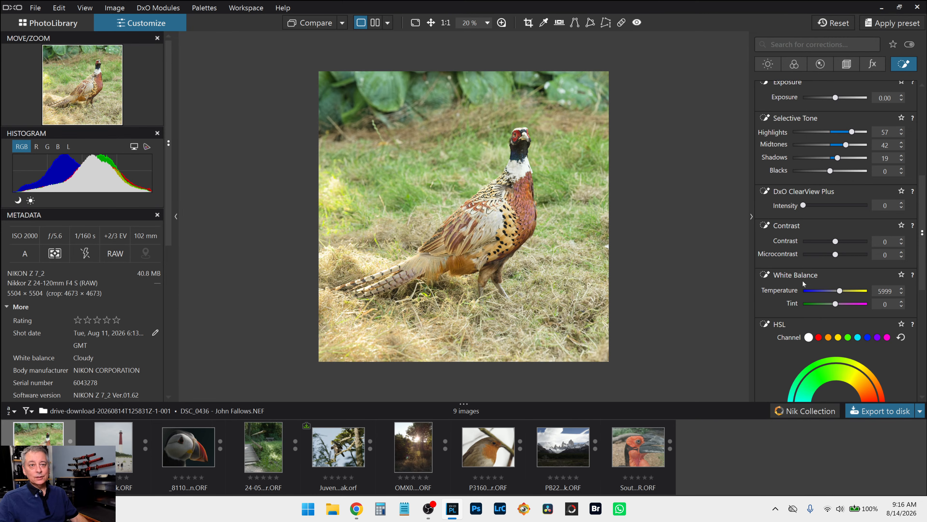
scroll(803, 282, up, 2)
scroll(798, 284, up, 3)
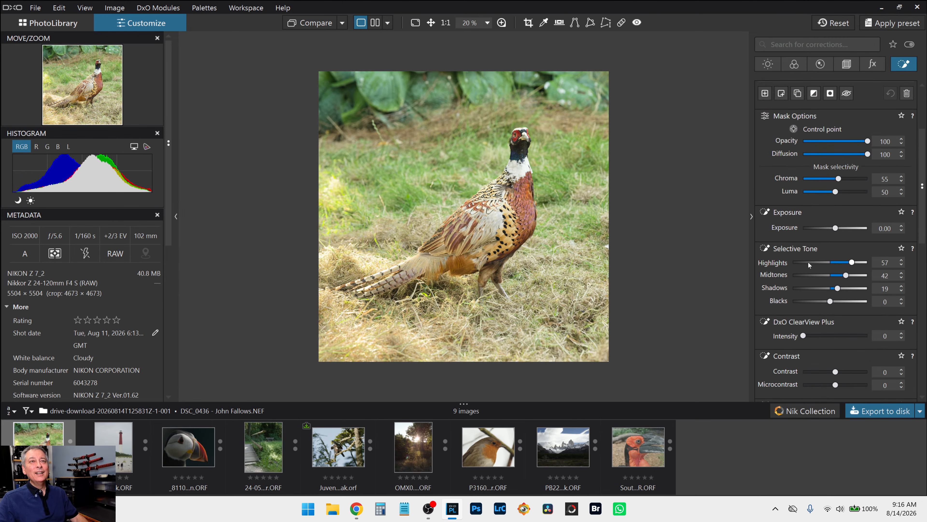
click(768, 64)
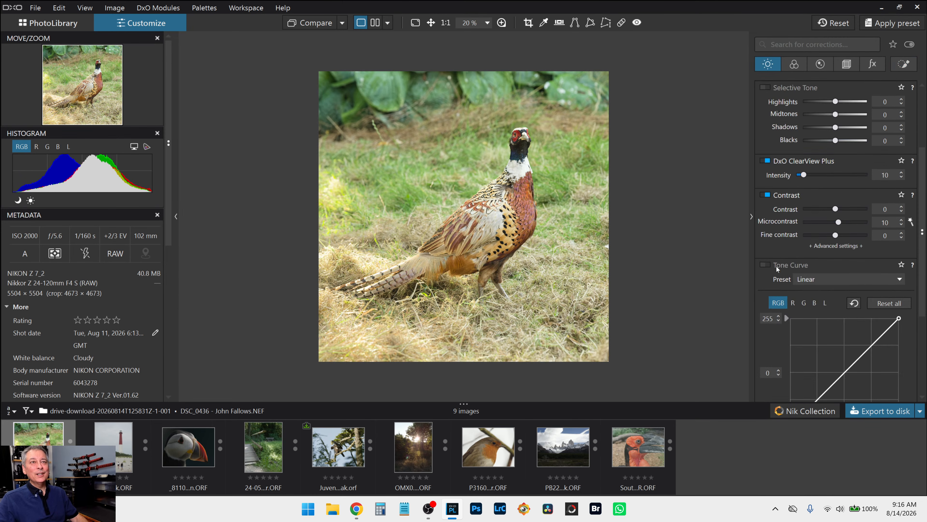
scroll(776, 274, down, 4)
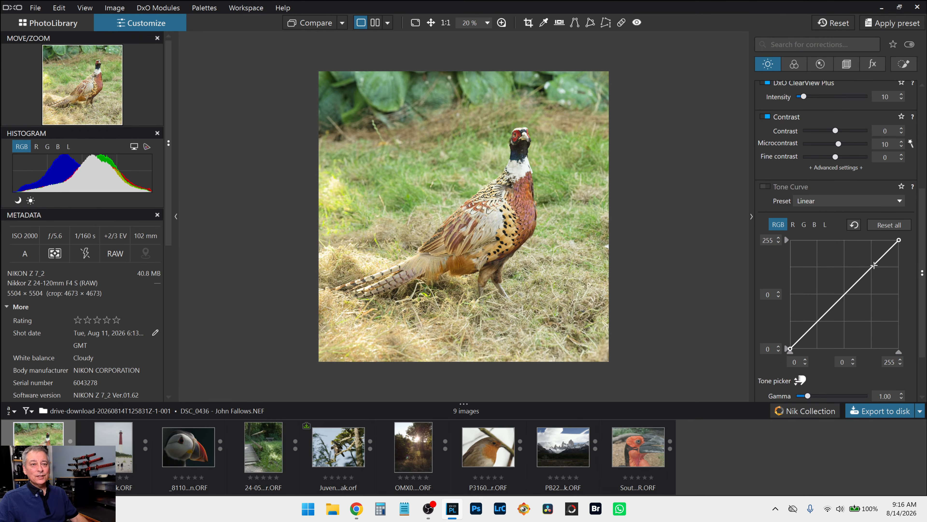
scroll(857, 299, down, 1)
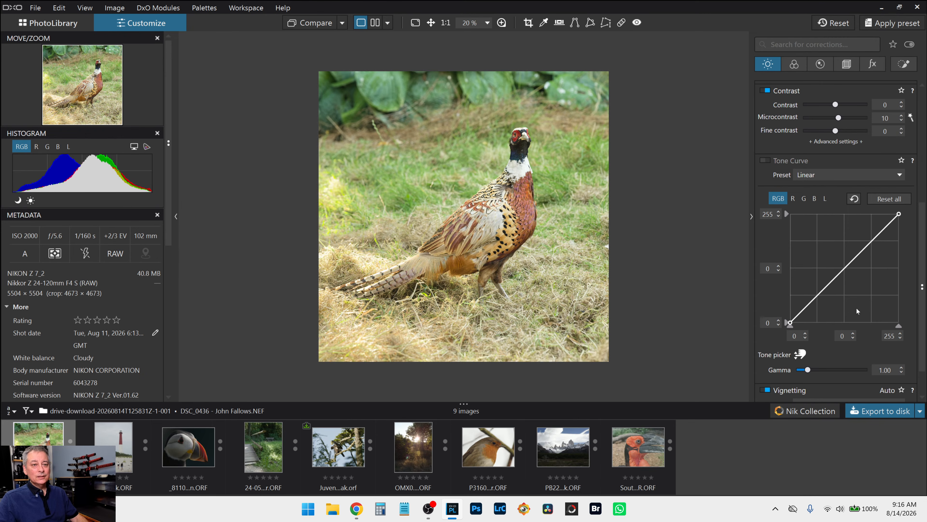
scroll(856, 308, down, 1)
scroll(856, 308, up, 1)
scroll(857, 279, up, 4)
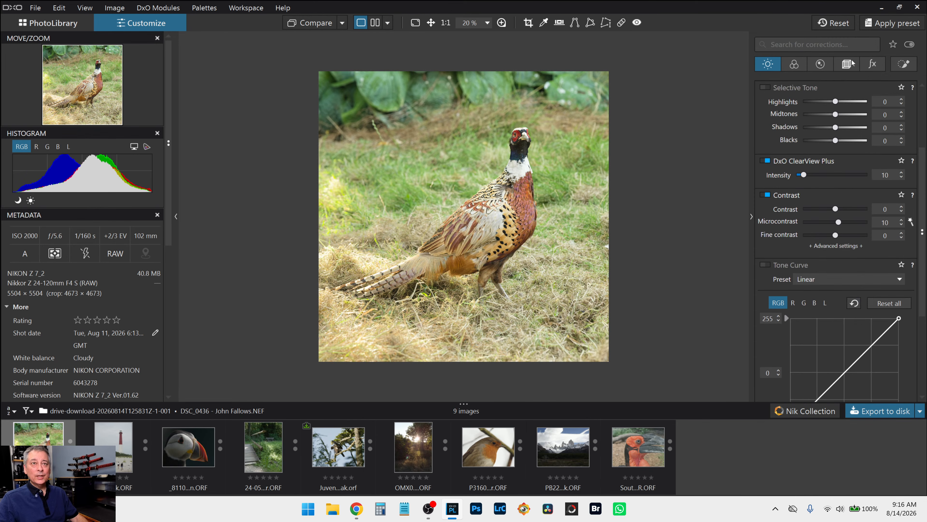
click(904, 63)
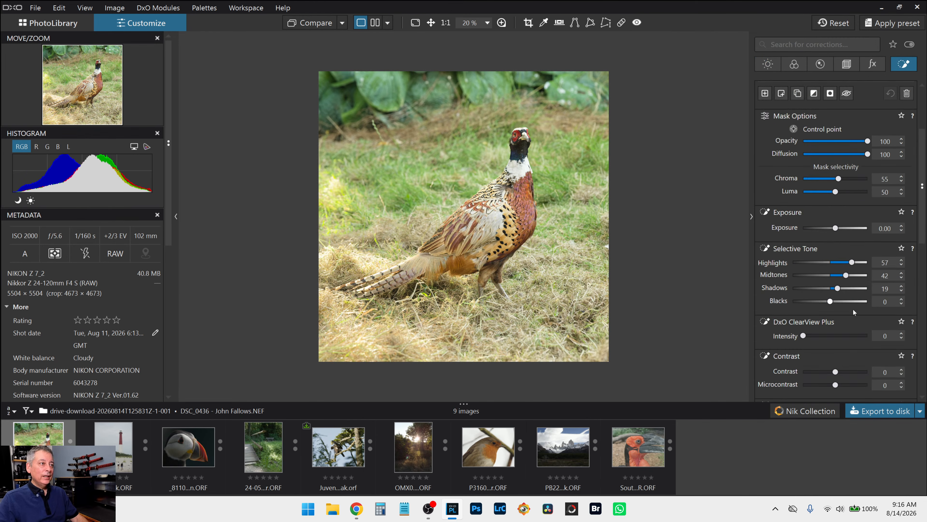
Step: Set the back feather mask's ClearView Plus intensity to 13, microcontrast to 25 and shadows to 23
scroll(854, 313, down, 1)
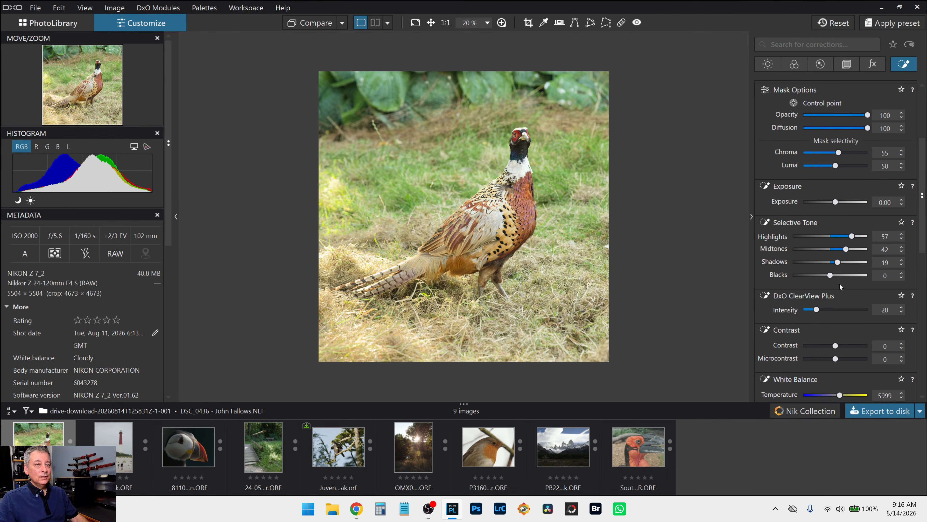
drag(816, 309, 813, 310)
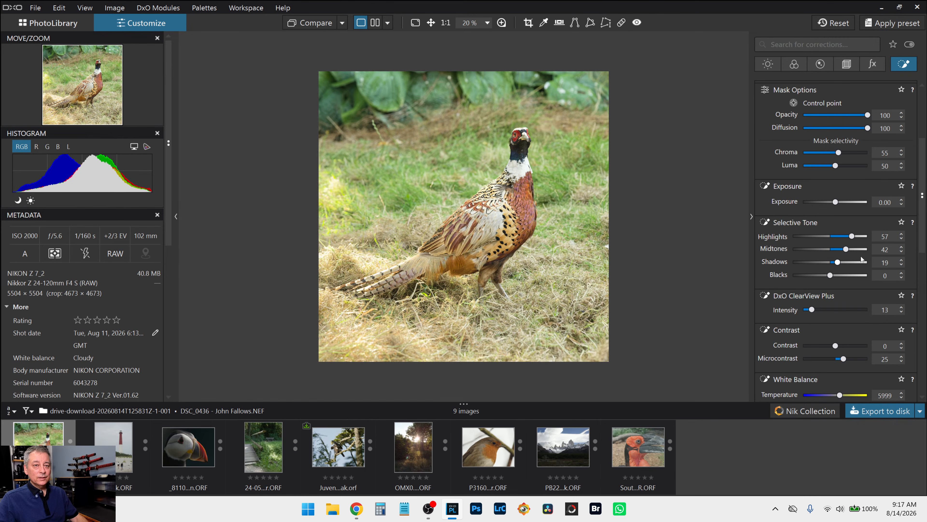
drag(837, 262, 840, 263)
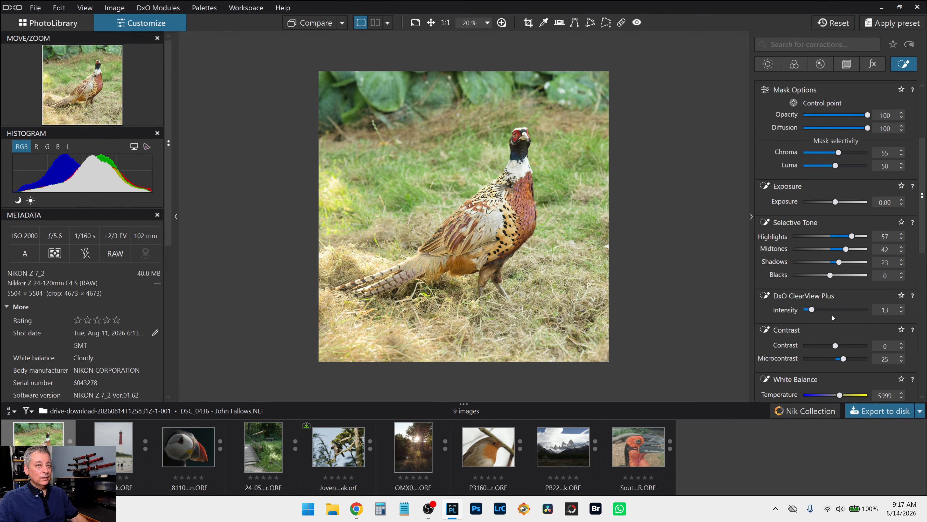
scroll(832, 316, down, 2)
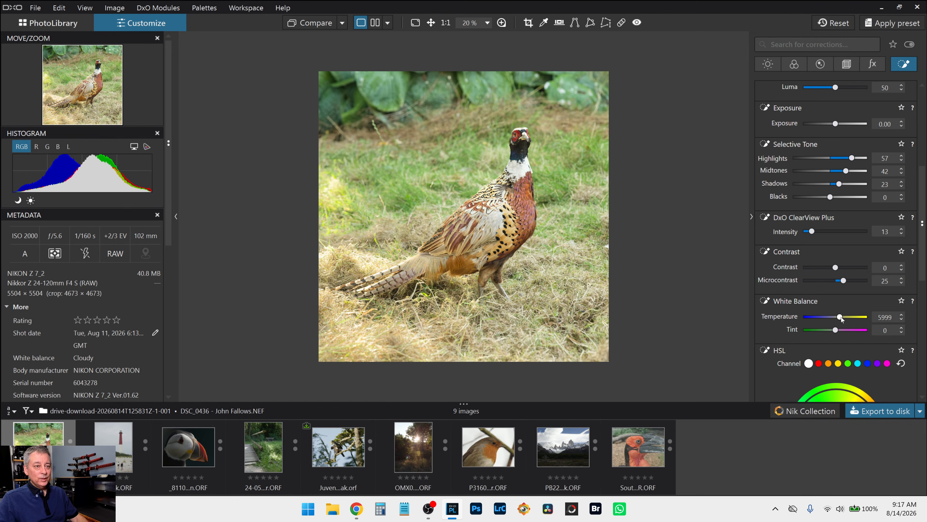
click(841, 316)
Step: Create another mask with one large control point on the pheasant's upper wing, sized to surround the whole bird
scroll(810, 182, up, 5)
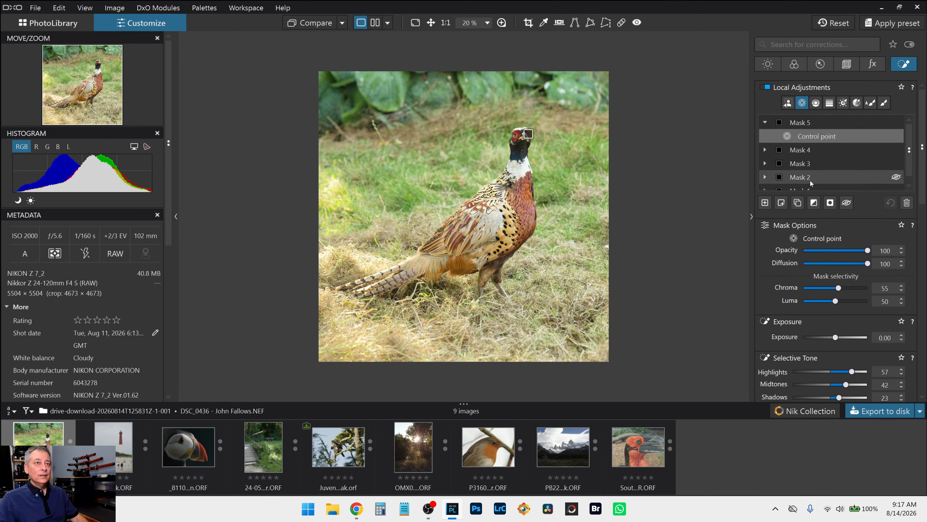
click(765, 202)
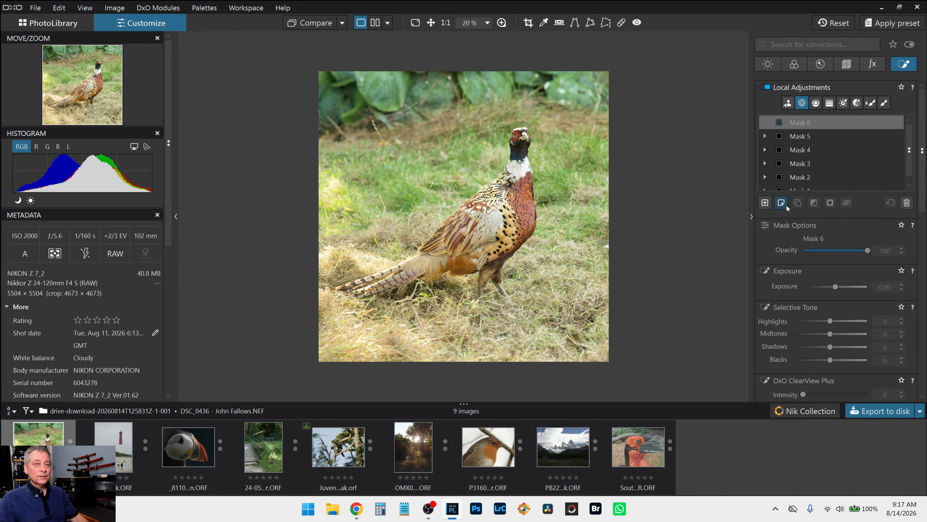
click(484, 226)
drag(500, 216, 594, 160)
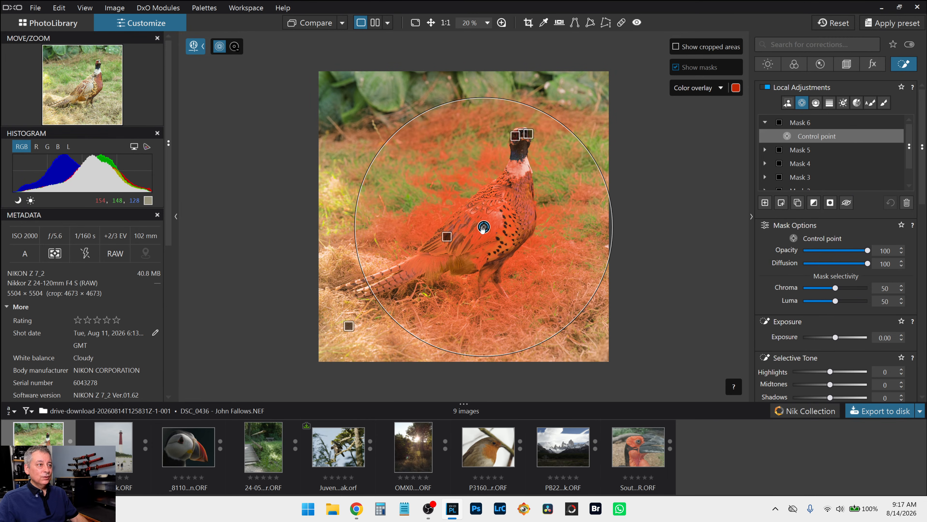
drag(484, 227, 494, 207)
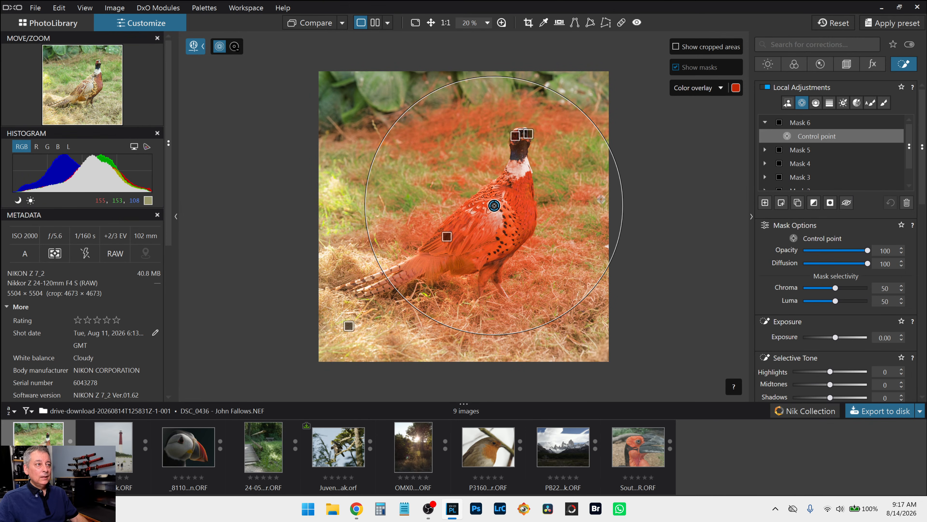
Step: Set the large control point's opacity and diffusion to 0 and invert its mask
scroll(793, 241, down, 1)
click(803, 225)
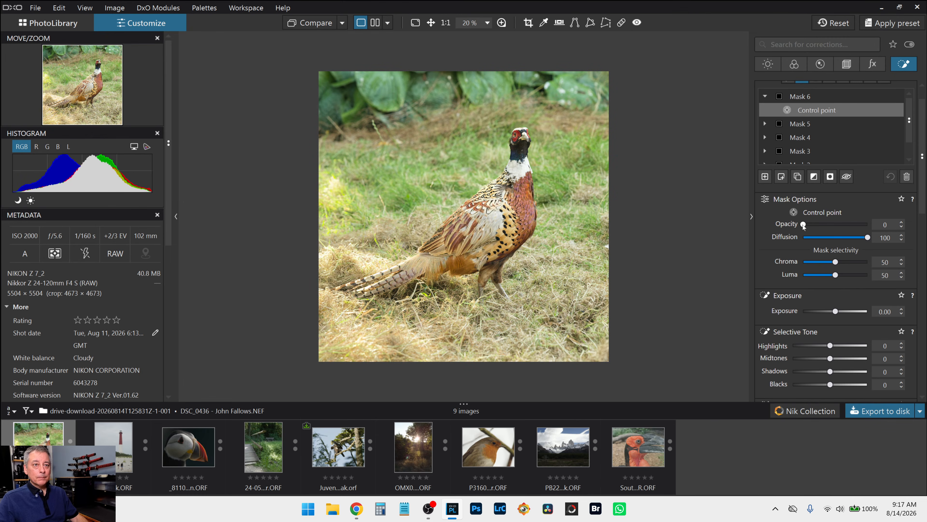
click(803, 237)
scroll(791, 257, down, 1)
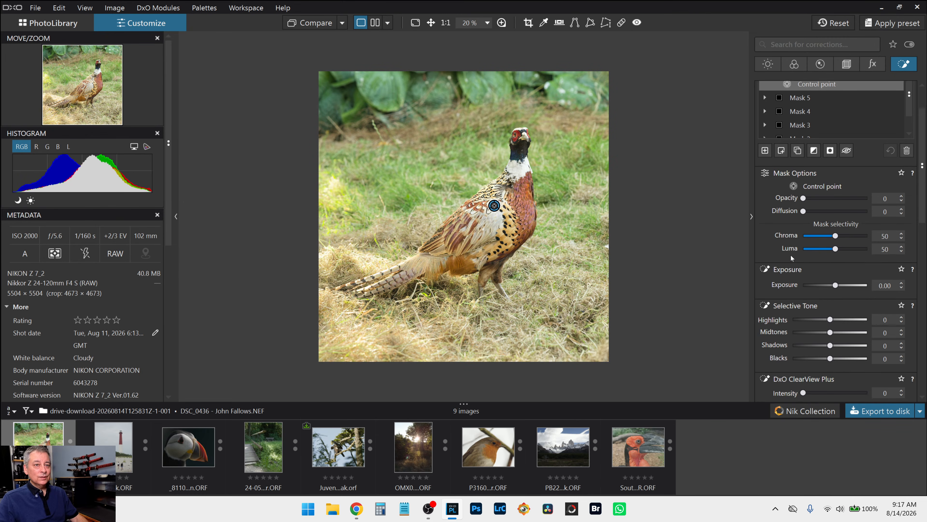
click(815, 150)
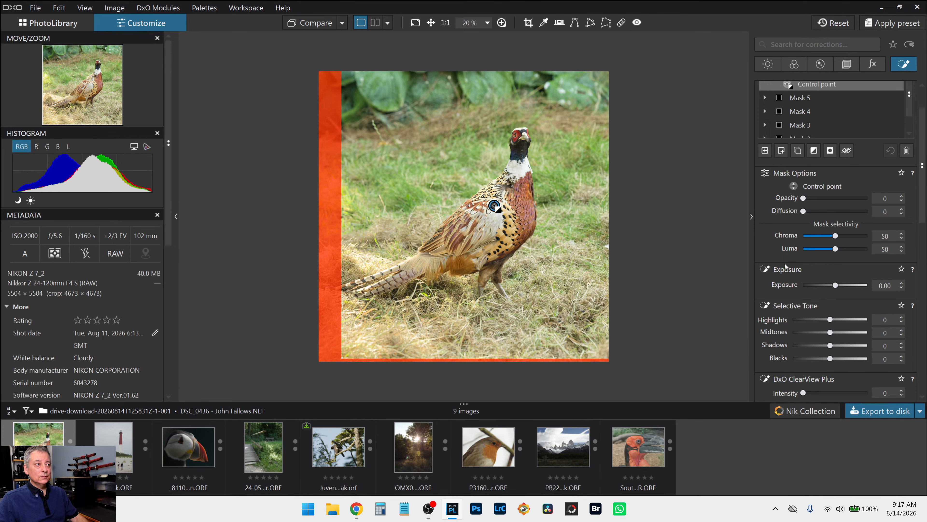
Step: Set the large control point mask's blacks to -21 and revert its inversion
scroll(785, 263, down, 2)
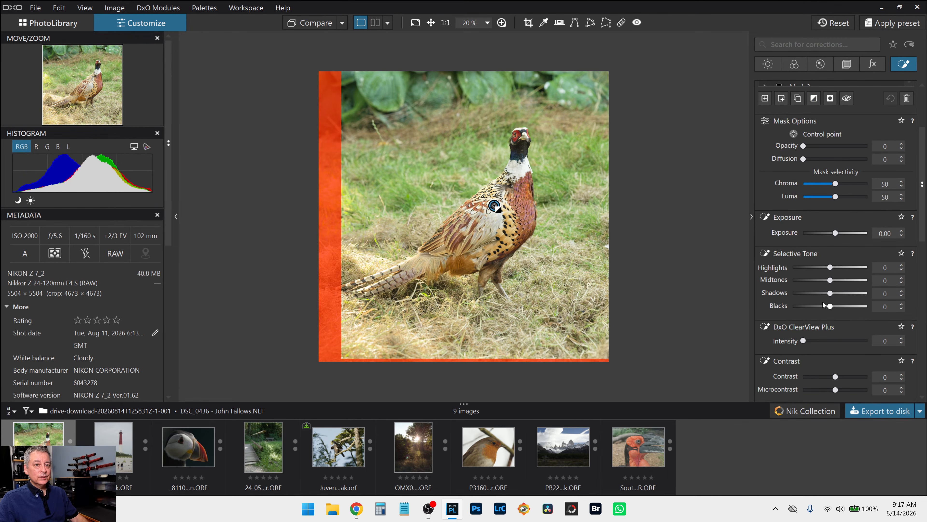
drag(811, 307, 821, 307)
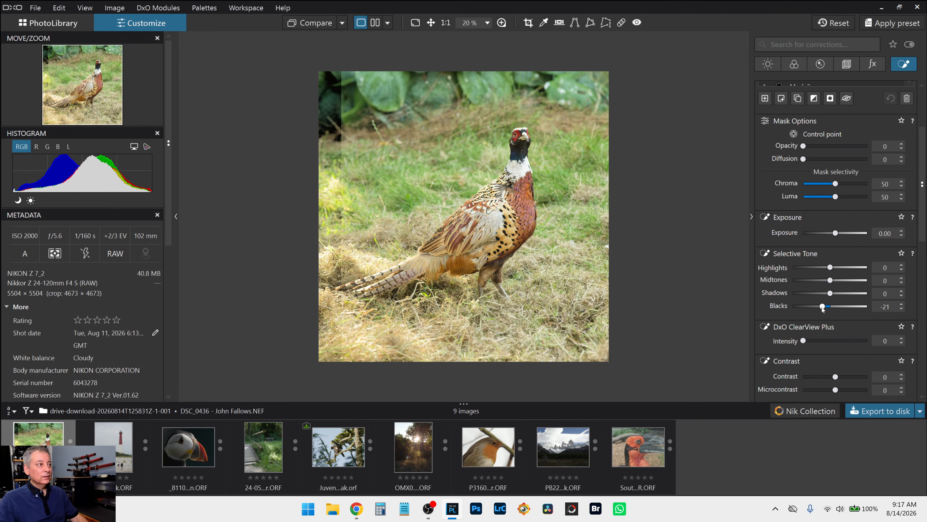
scroll(784, 178, up, 3)
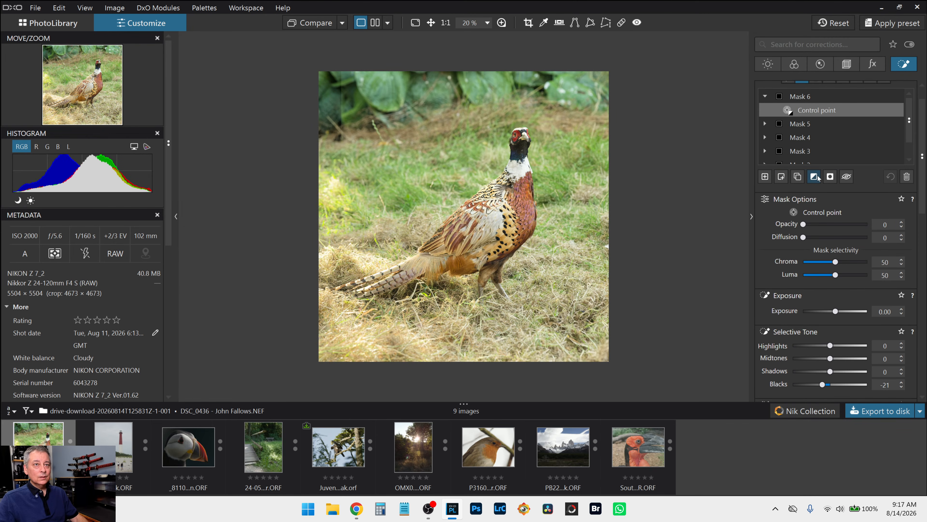
click(494, 206)
click(494, 207)
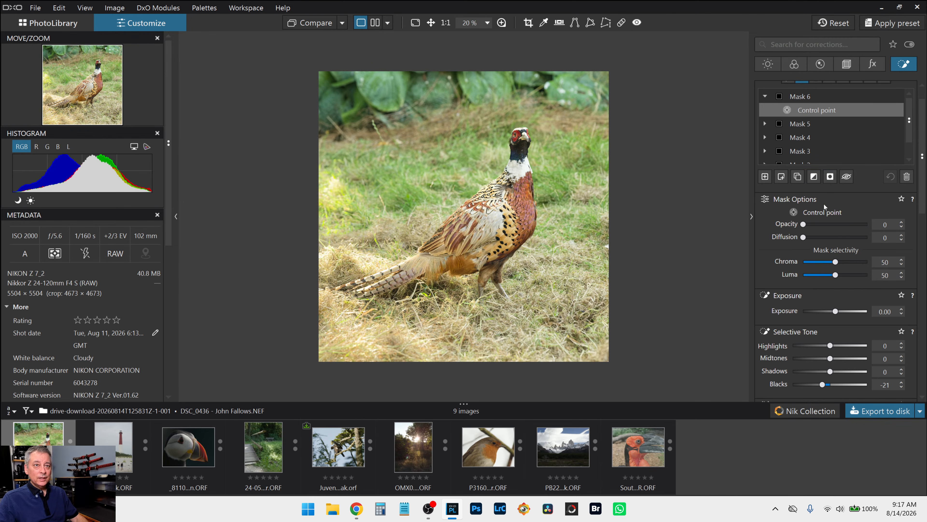
Step: Replace the large control point with a new one on the pheasant's shoulder, set chroma and luma selectivity to 0, and invert it
click(907, 176)
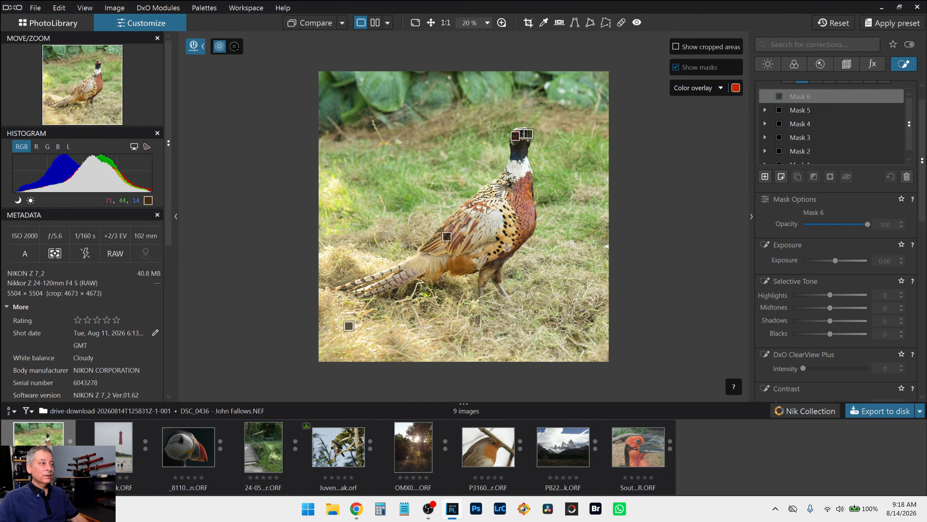
click(498, 215)
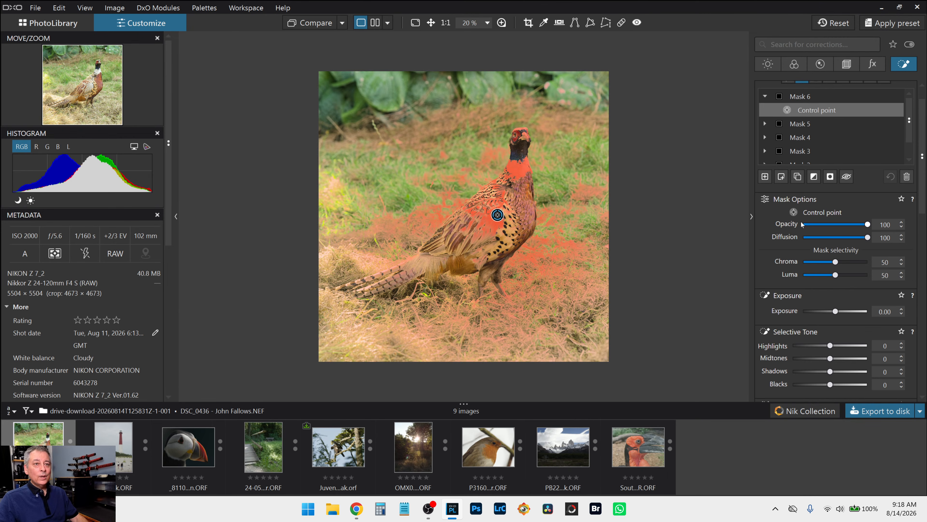
click(803, 261)
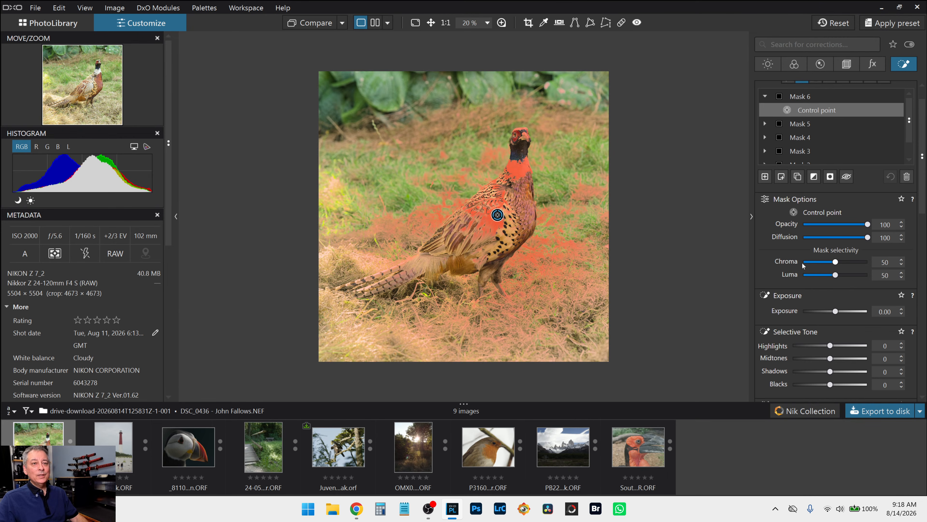
click(803, 275)
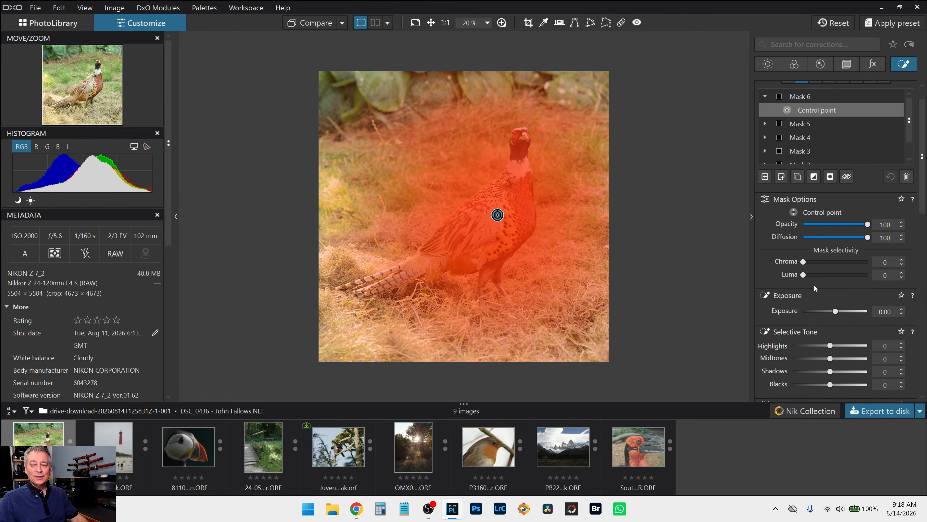
click(814, 177)
Step: Set the inverted mask's blacks to -55, shadows to -29, midtones to -12 and highlights to 19
scroll(811, 288, down, 3)
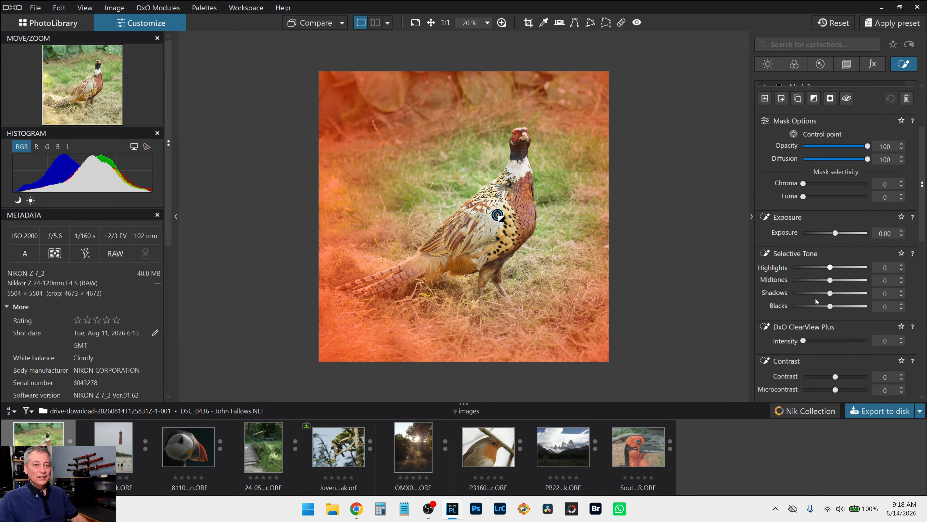
mouse_move(506, 219)
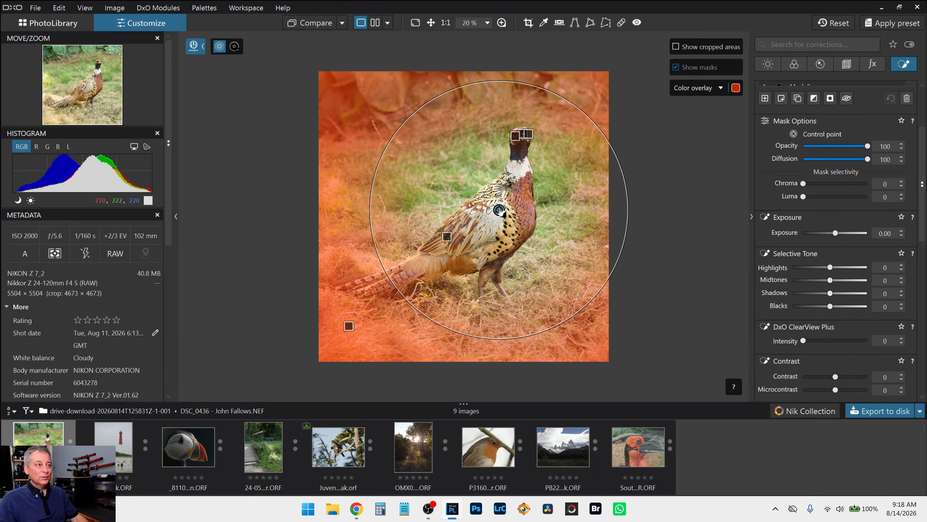
click(809, 310)
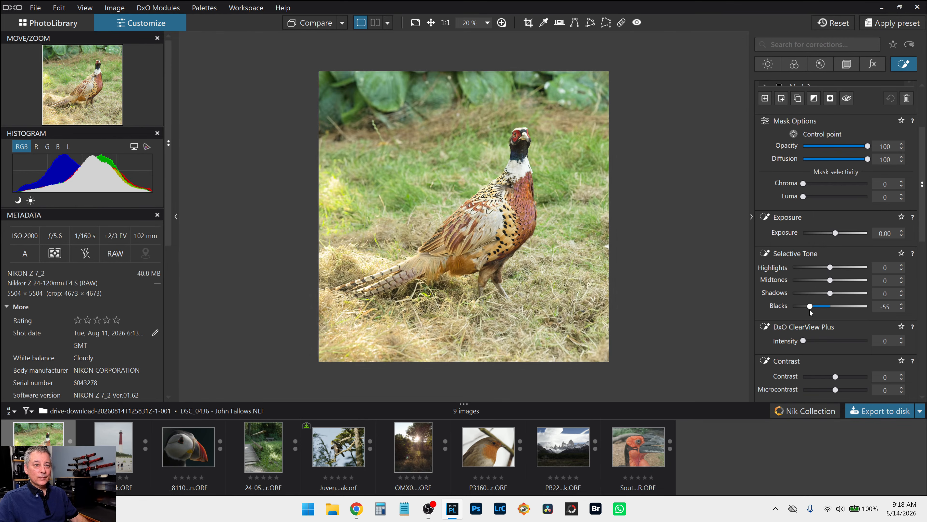
click(819, 293)
click(824, 280)
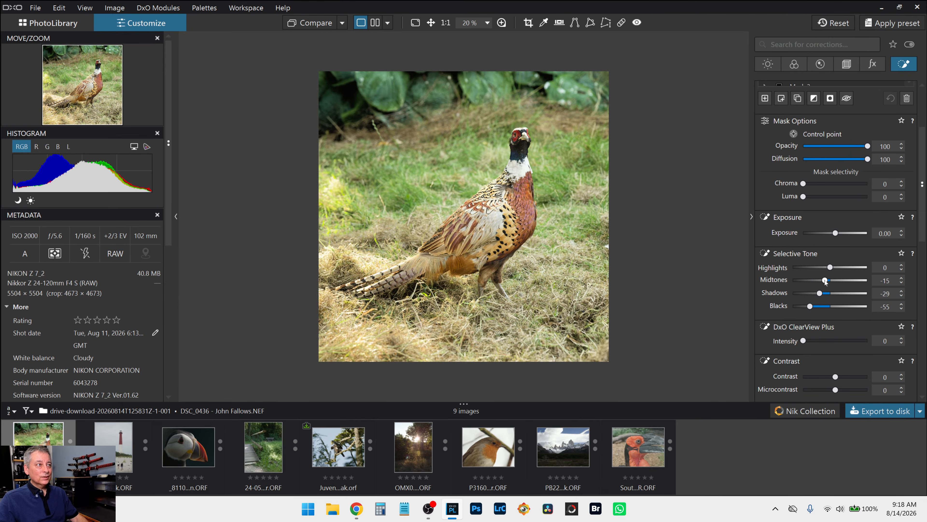
click(826, 280)
click(835, 267)
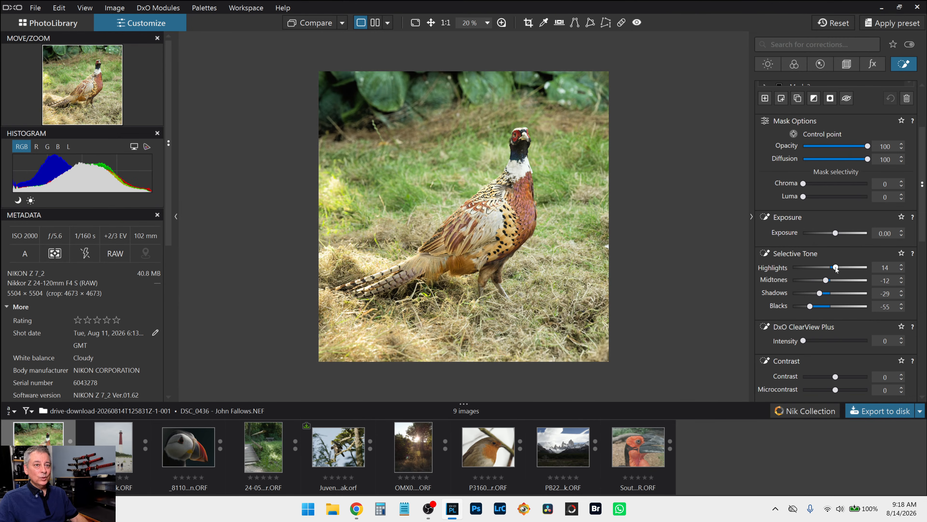
drag(836, 267, 837, 266)
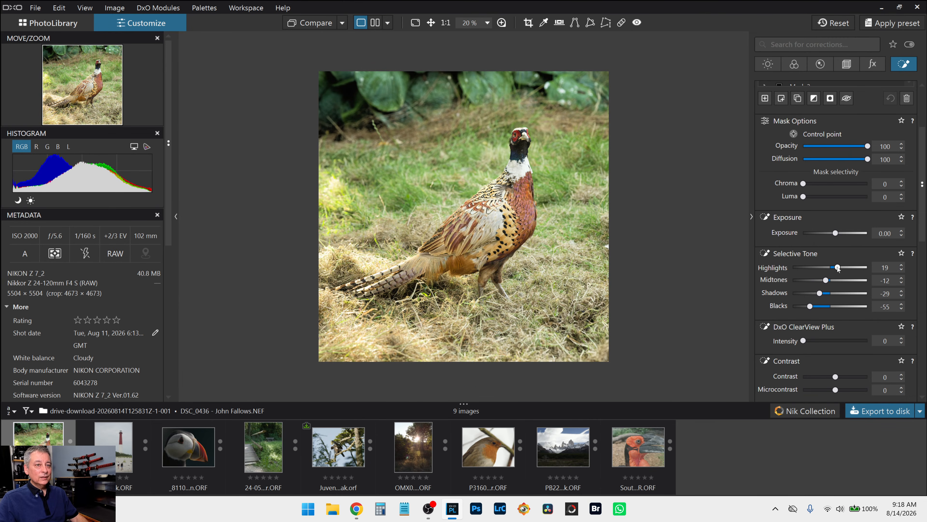
Step: With exposure kept at 0, refine the inverted mask's midtones to -10, shadows to -36 and blacks to -59, and move its control point to the neck base
drag(836, 233, 816, 233)
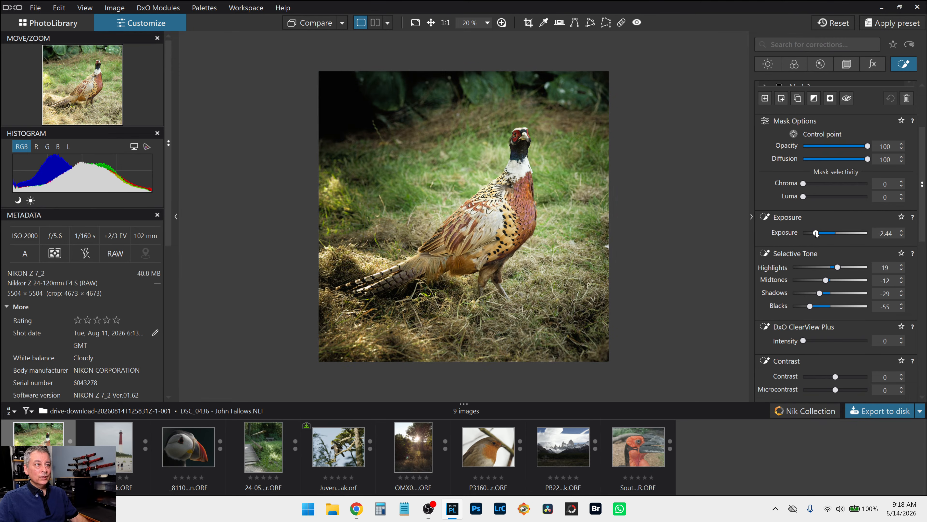
double_click(816, 233)
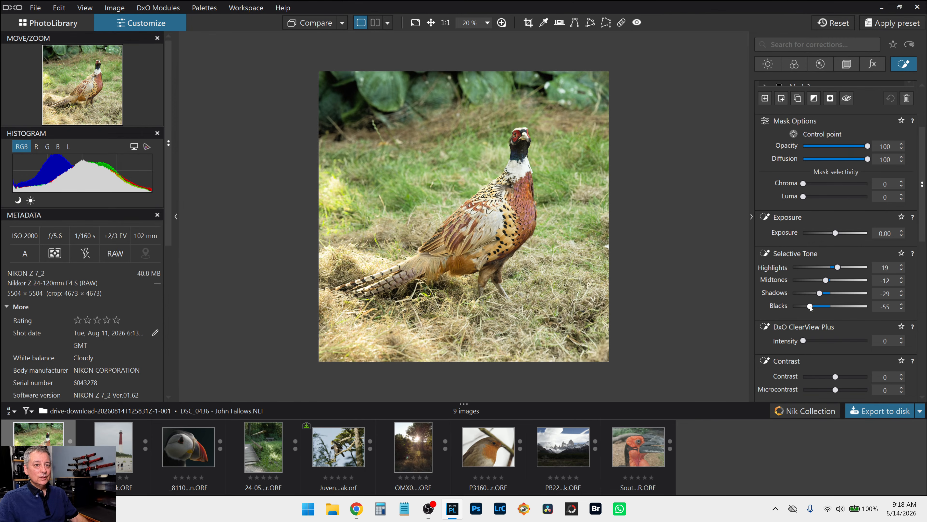
drag(810, 308, 821, 280)
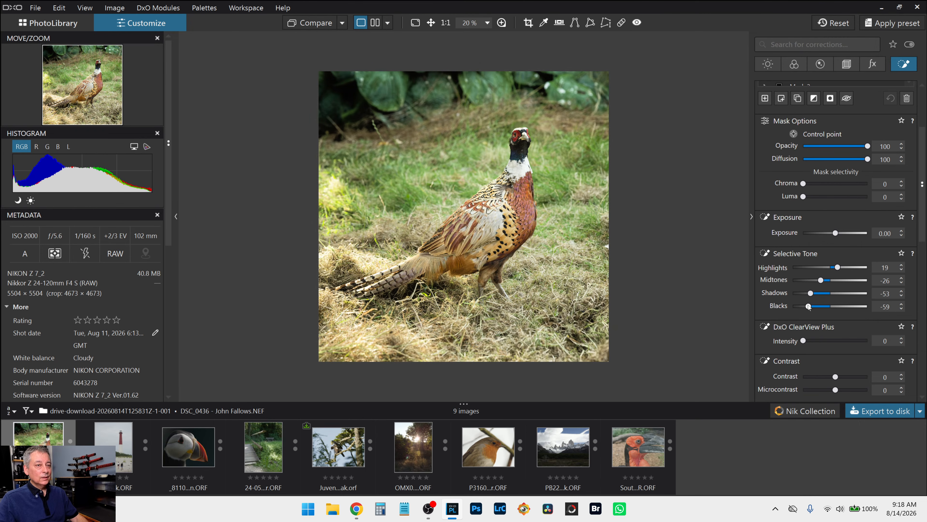
drag(810, 293, 827, 282)
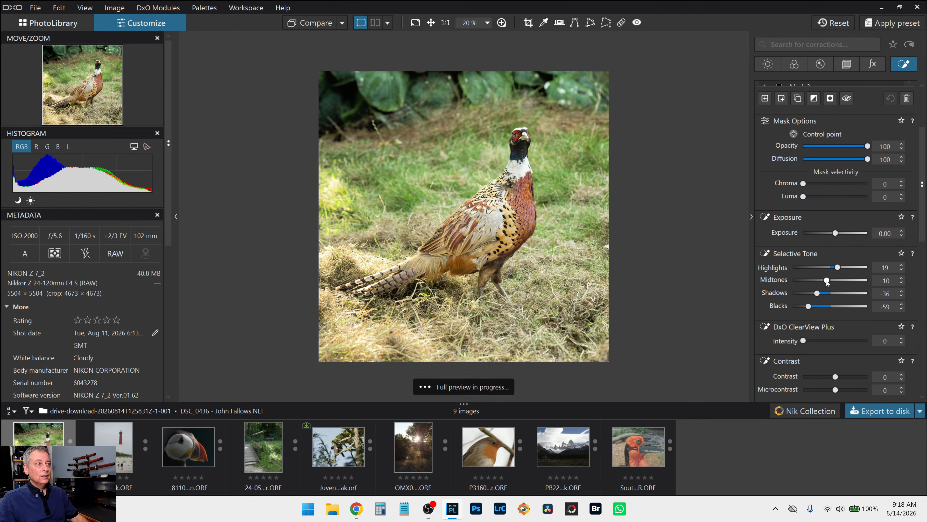
mouse_move(502, 207)
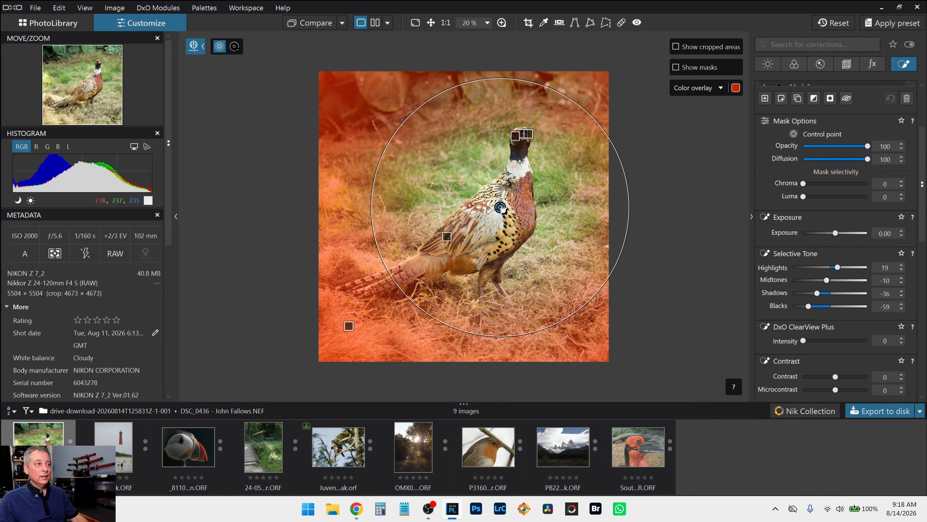
drag(501, 208, 510, 190)
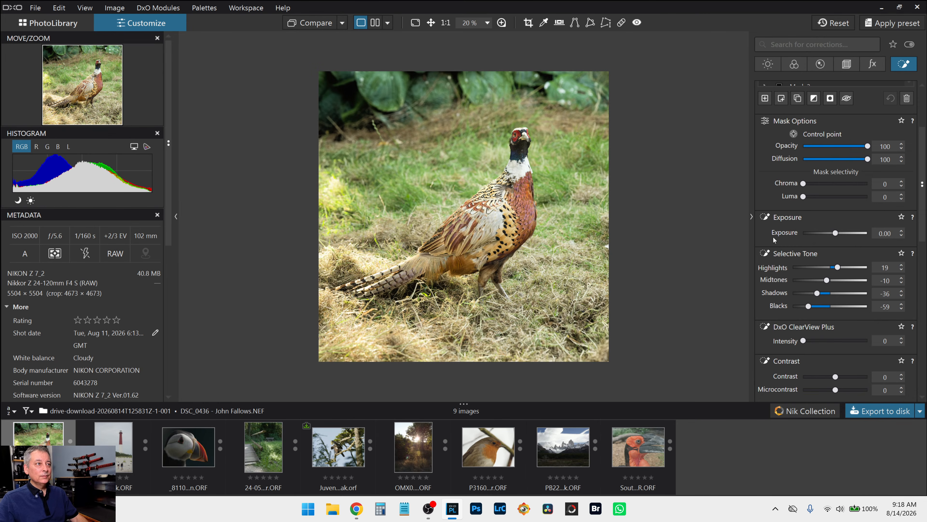
Step: Create another mask with a control point on the pheasant's face and shrink its circle to surround just the head
scroll(801, 244, up, 3)
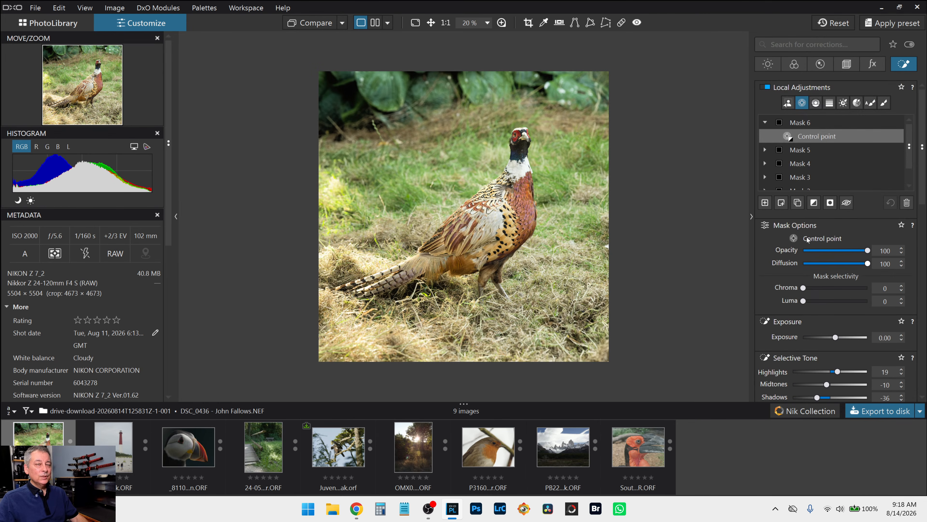
click(765, 202)
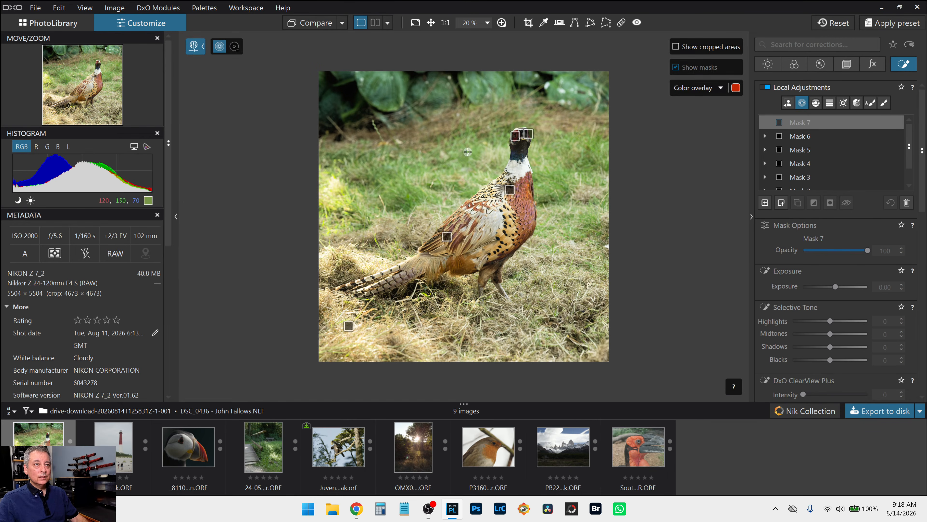
click(524, 147)
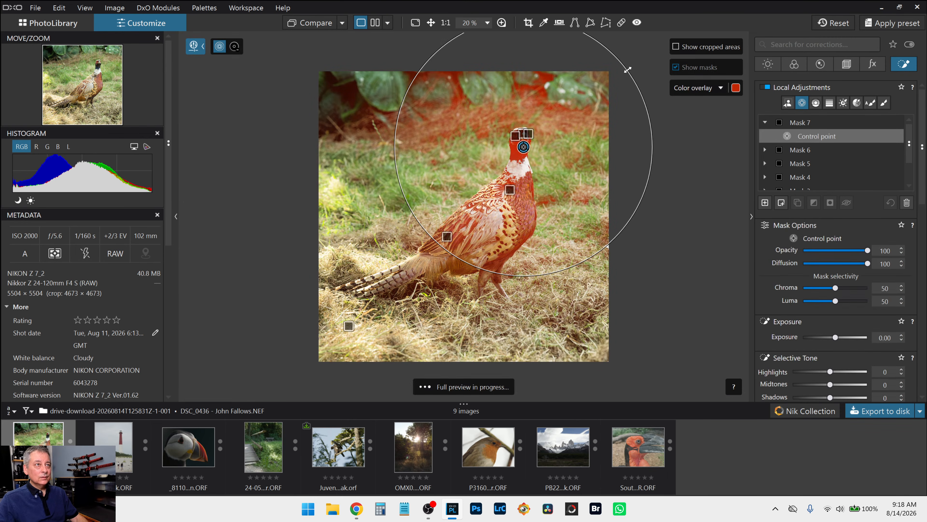
drag(635, 62, 542, 121)
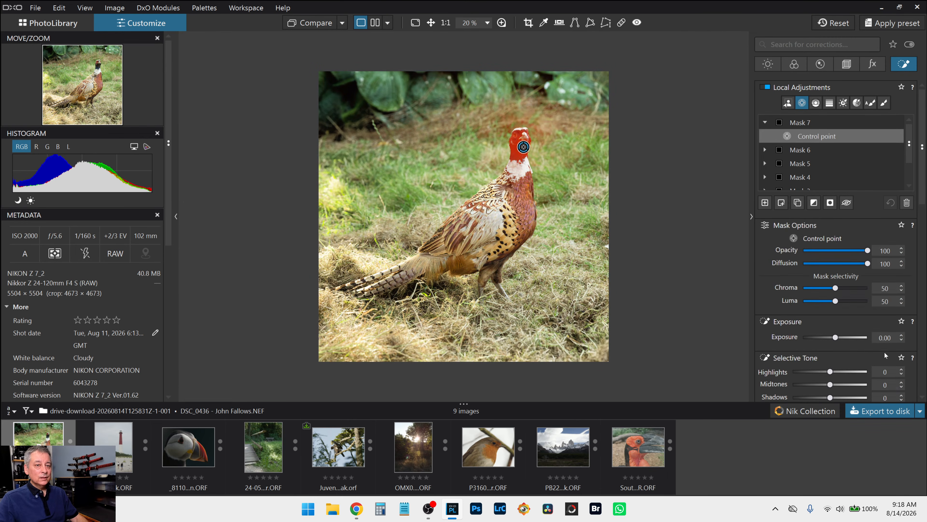
Step: Set the head mask's highlights to 52, midtones to 29 and shadows to 15, keeping its exposure at 0
drag(835, 337, 839, 336)
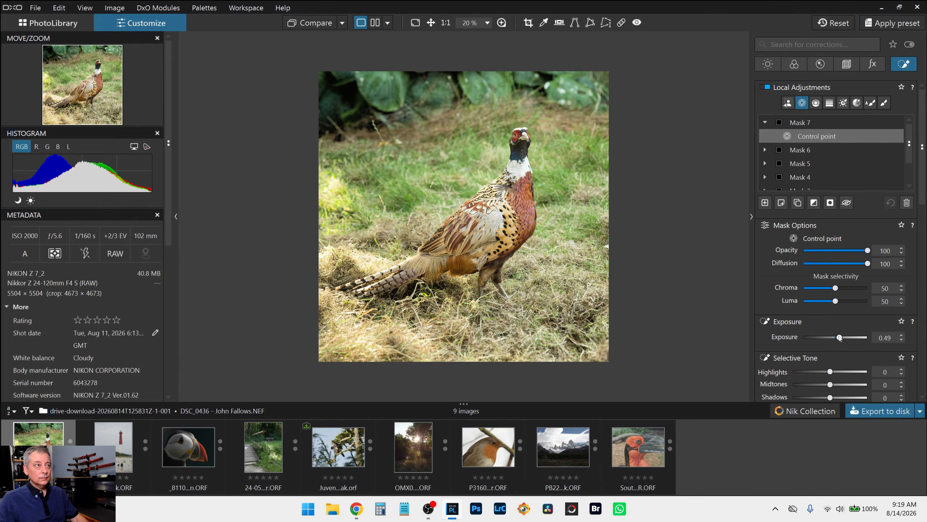
double_click(839, 336)
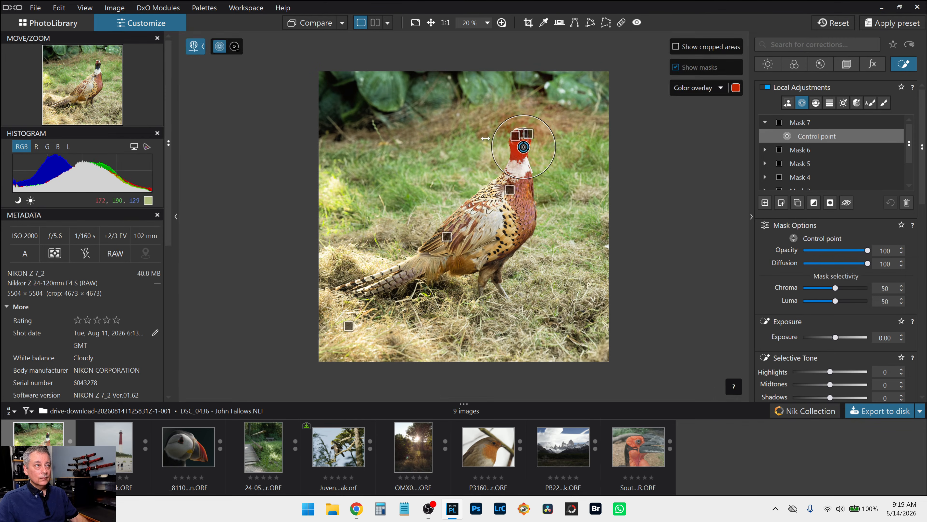
scroll(485, 138, up, 4)
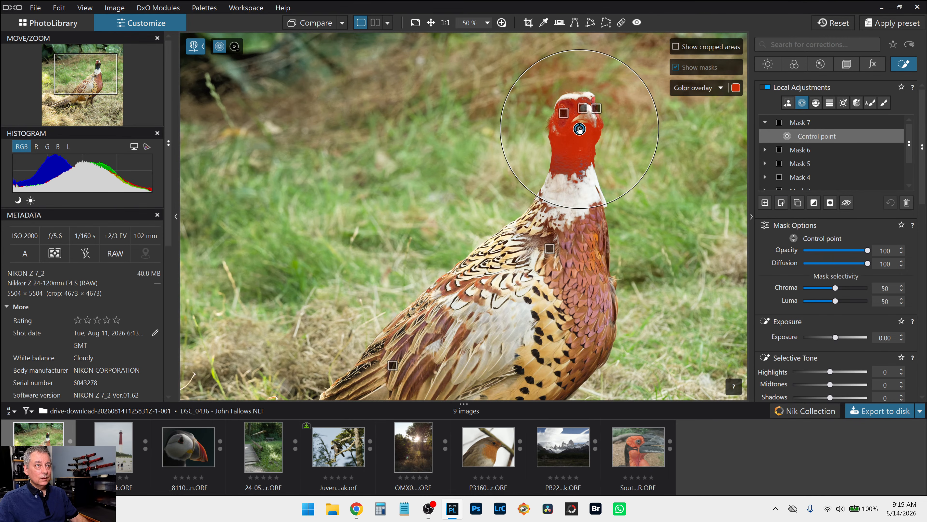
scroll(846, 345, down, 1)
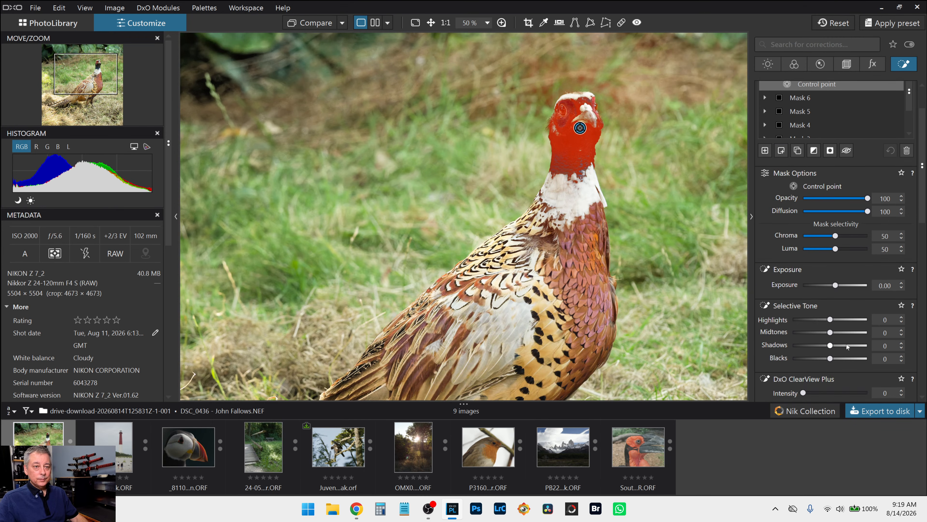
drag(847, 321, 850, 319)
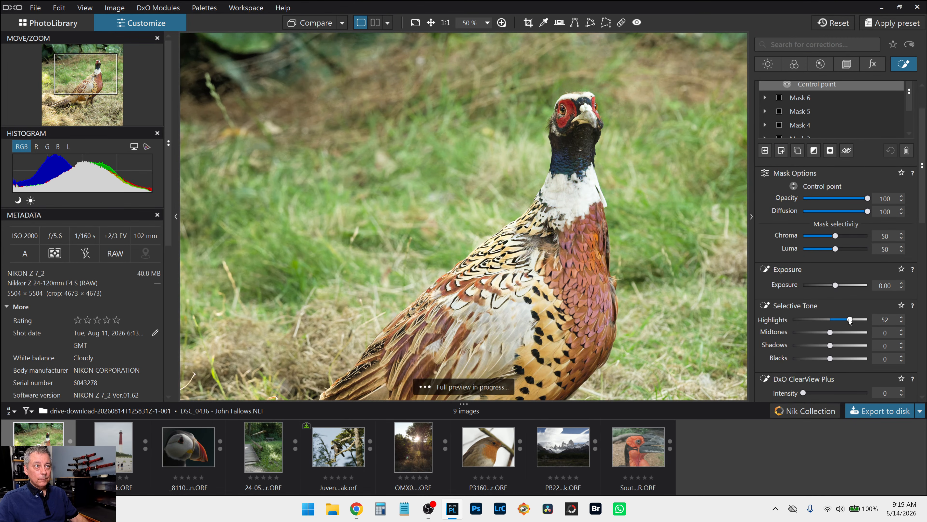
click(841, 332)
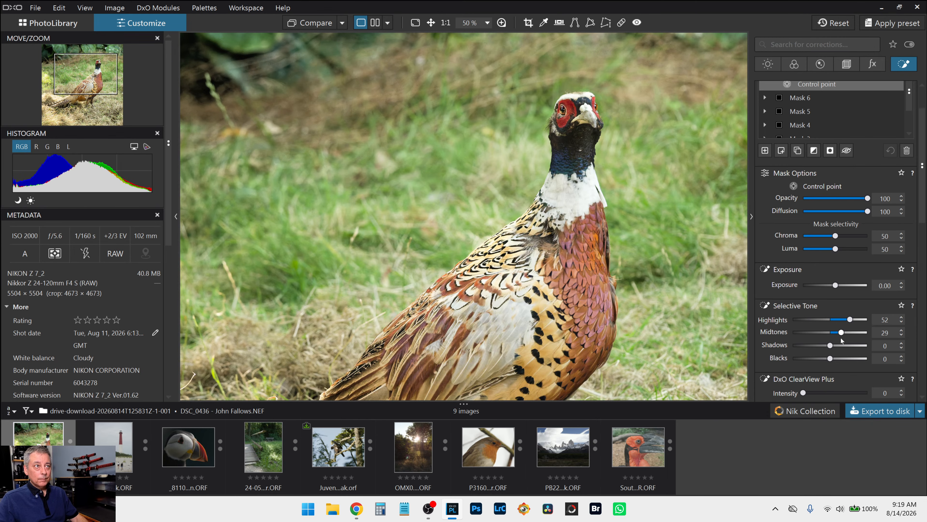
click(839, 346)
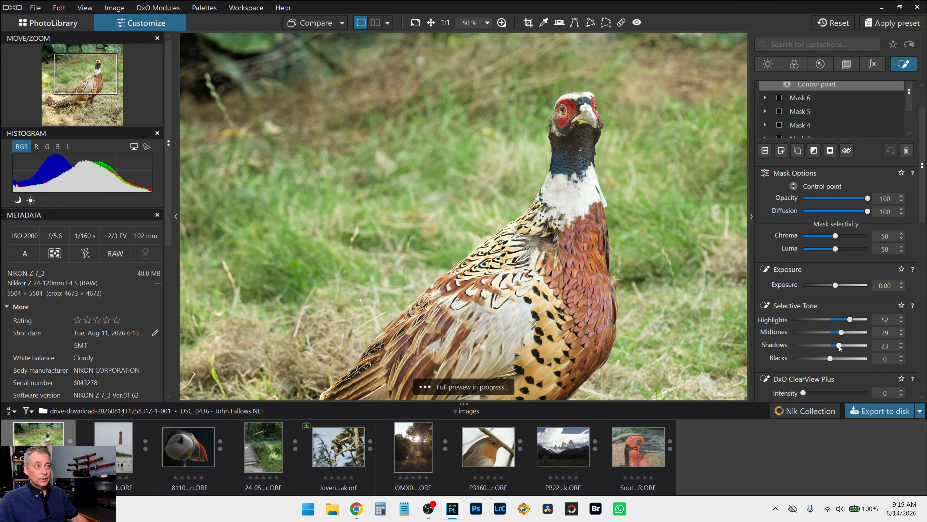
drag(839, 345, 836, 347)
Step: Reselect the inverted surroundings mask's control point and set its shadows to -18 and blacks to -51
scroll(654, 289, down, 3)
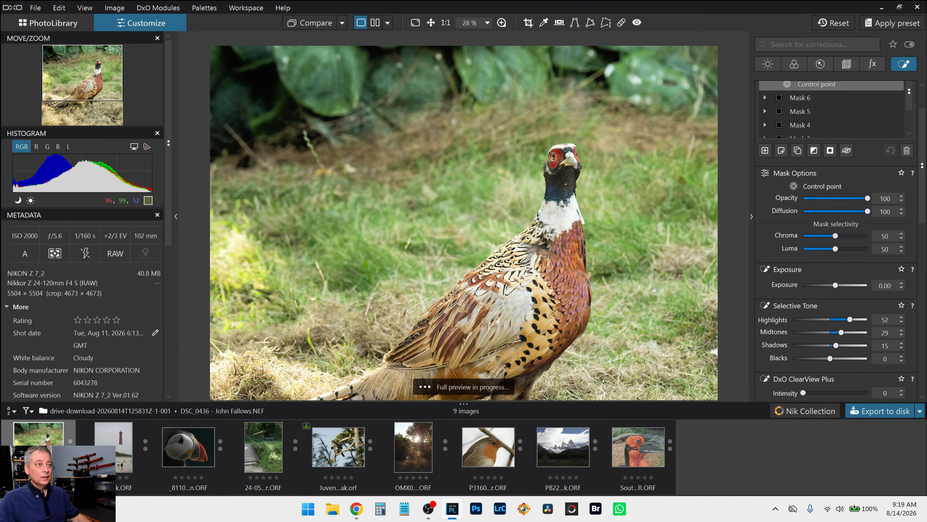
scroll(654, 288, down, 1)
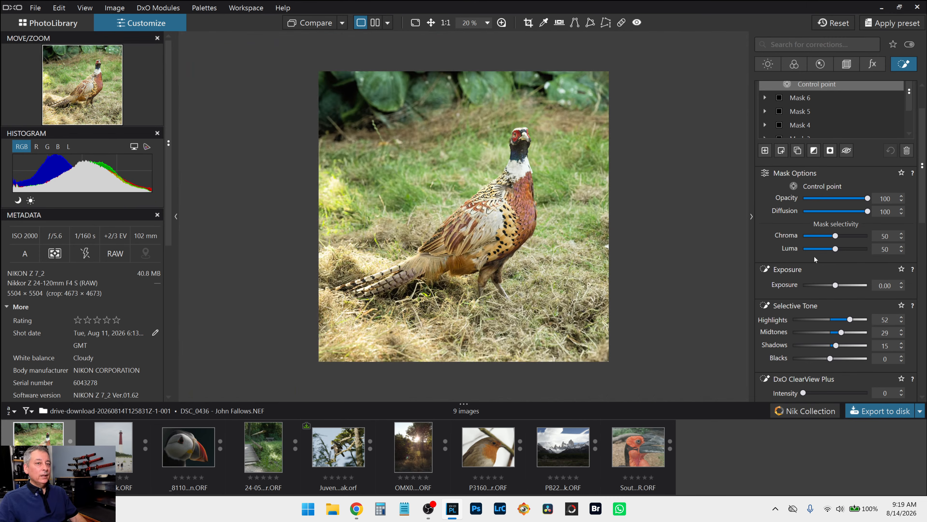
scroll(815, 245, up, 2)
click(802, 151)
click(801, 152)
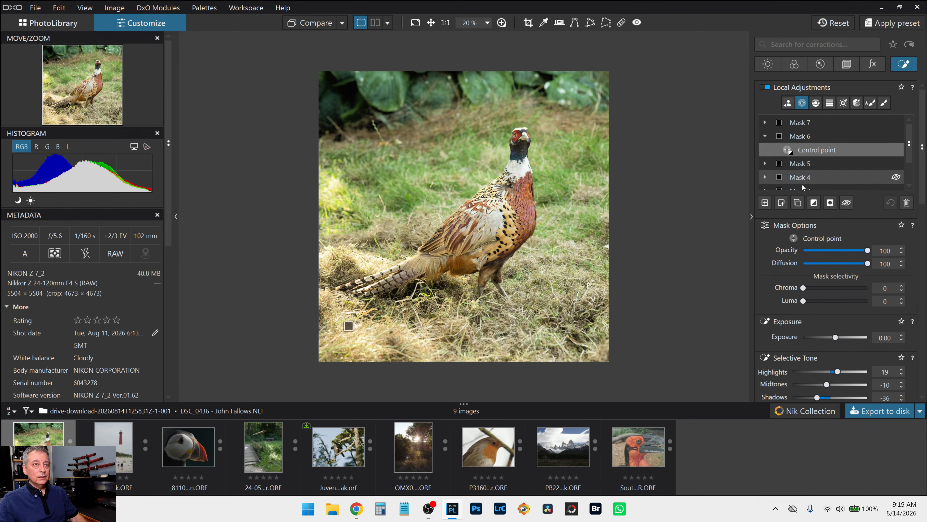
scroll(806, 349, down, 2)
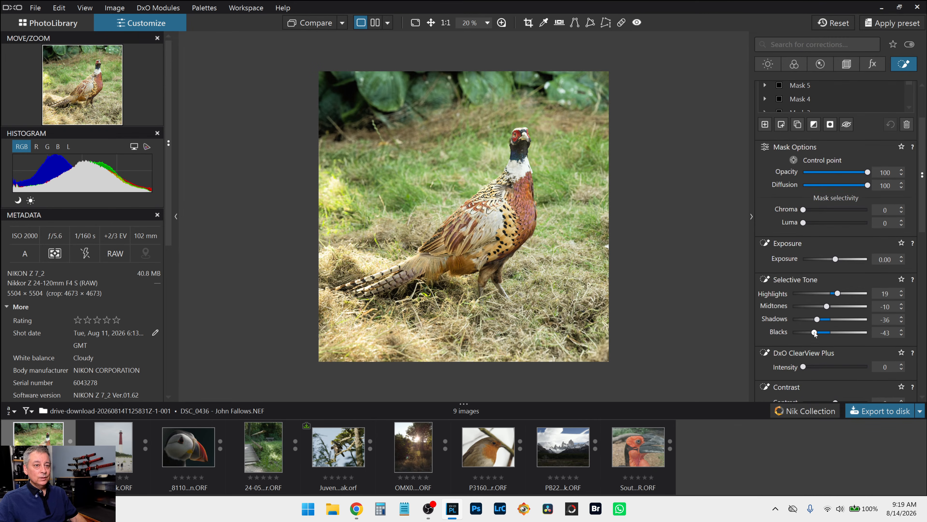
drag(814, 333, 824, 322)
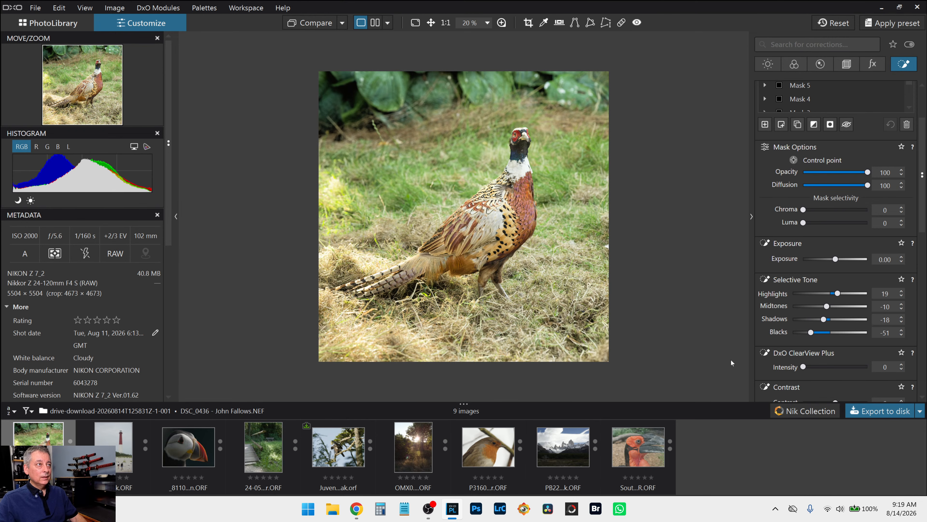
Step: Compare the original and edited photo side by side without the side palettes, and switch to the left / right split view
click(374, 23)
key(Tab)
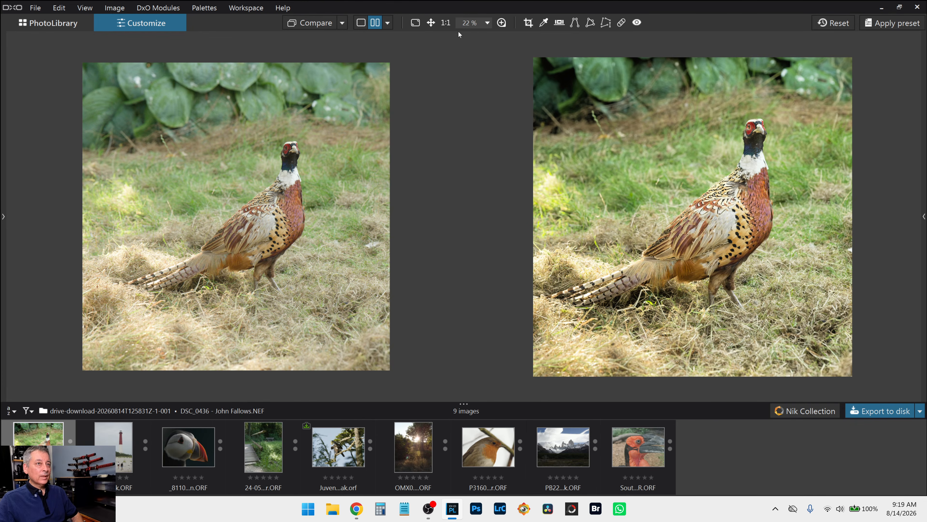
click(389, 22)
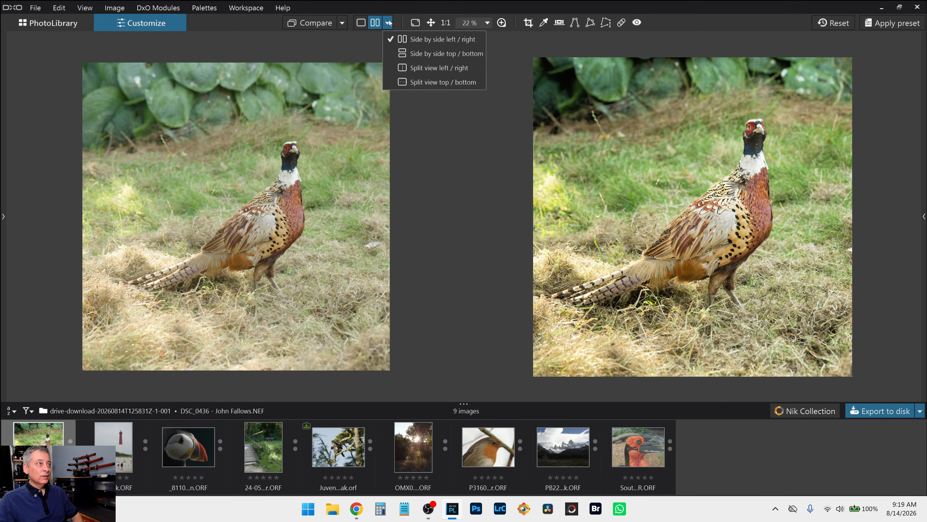
click(409, 68)
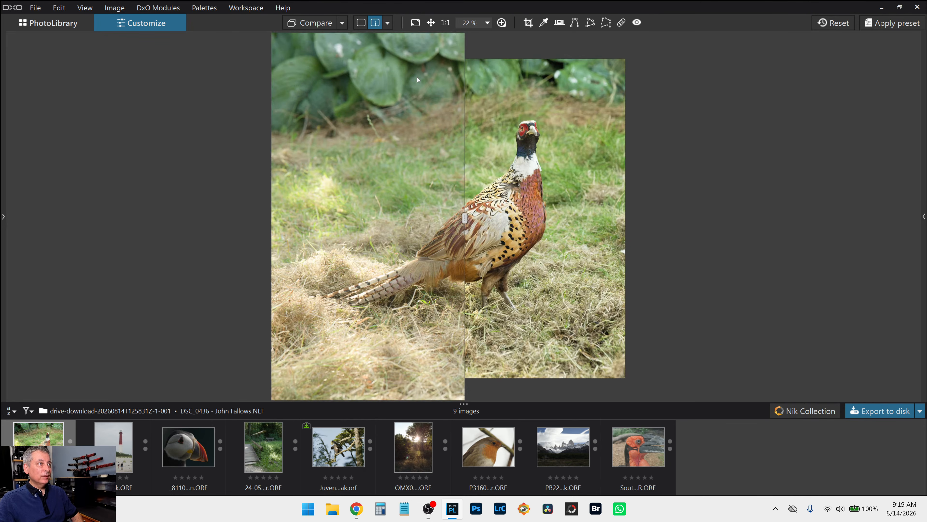
Step: Set the comparison's original image to no corrections (with geometry) and inspect the split view close up on the pheasant's head and body
click(343, 23)
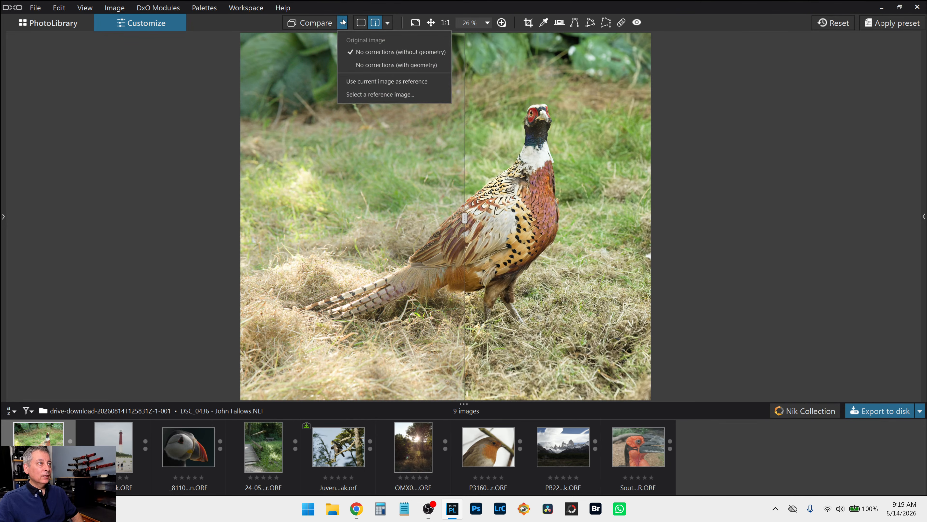
click(384, 66)
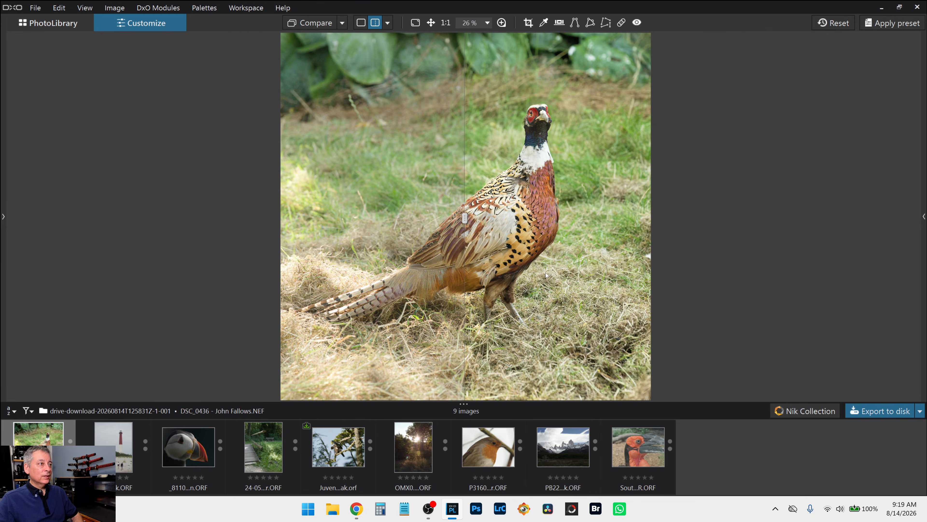
scroll(547, 274, up, 6)
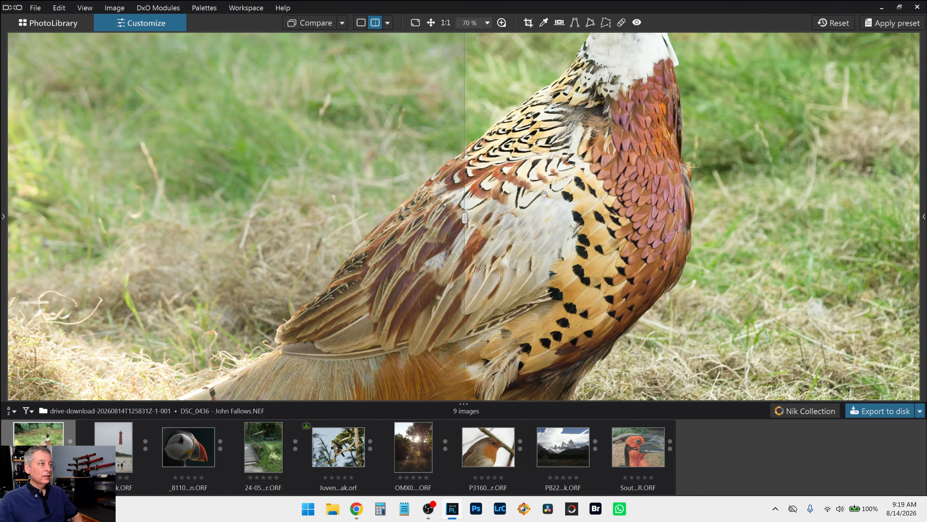
drag(546, 169, 528, 235)
drag(587, 130, 568, 200)
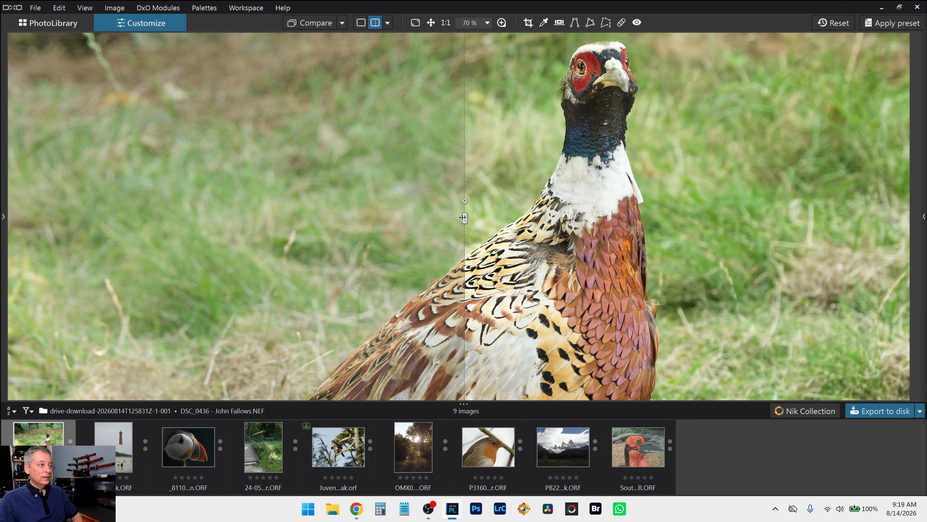
Step: Shift the split divider across the grass and compare the background and the pheasant's head at up to 160 %, finishing in single-image view
drag(462, 217, 264, 200)
scroll(577, 299, up, 5)
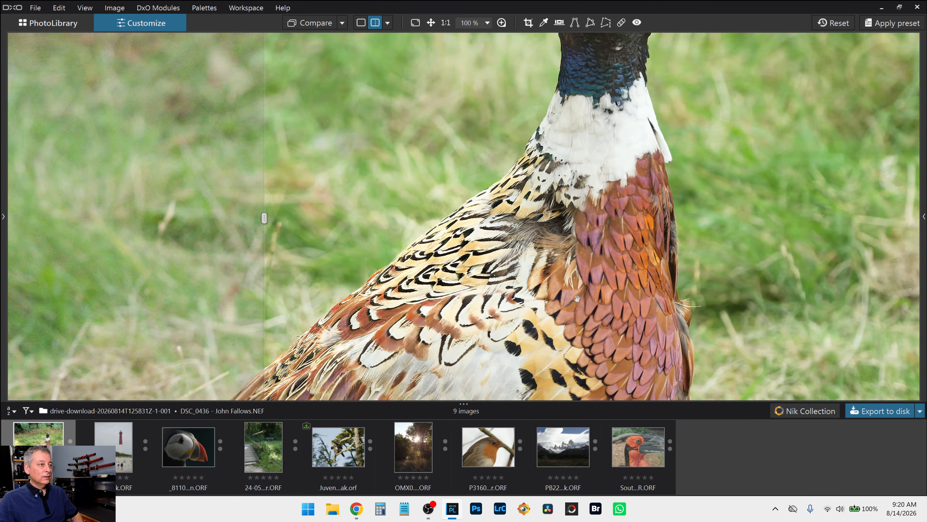
drag(579, 199, 575, 303)
drag(613, 180, 594, 262)
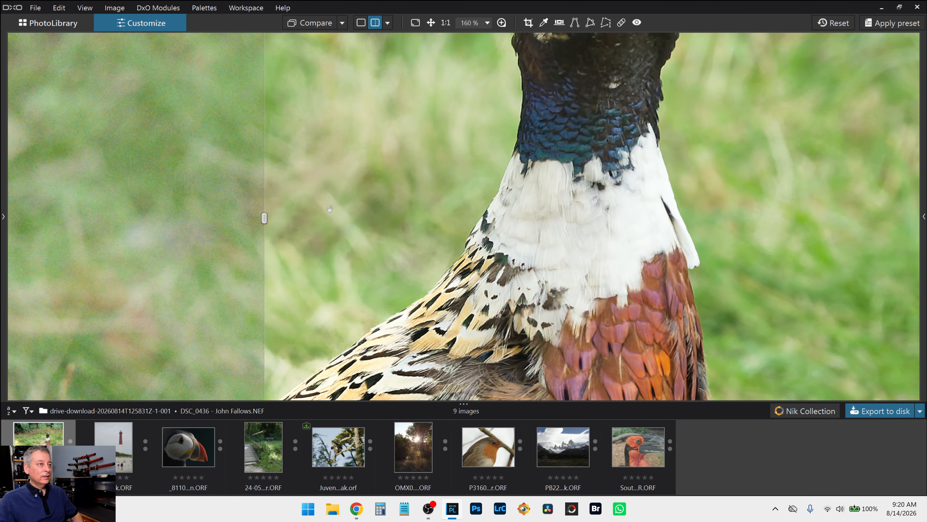
drag(264, 219, 291, 218)
drag(634, 138, 618, 273)
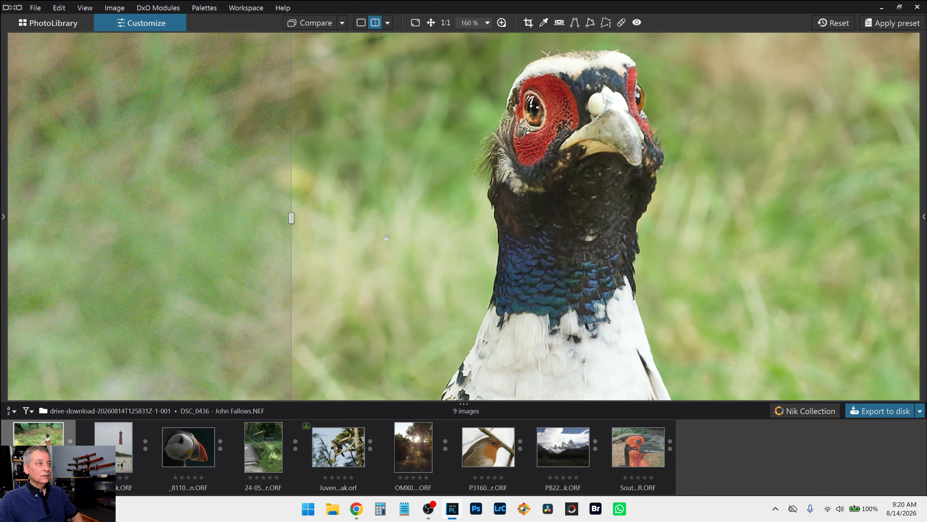
drag(290, 216, 372, 206)
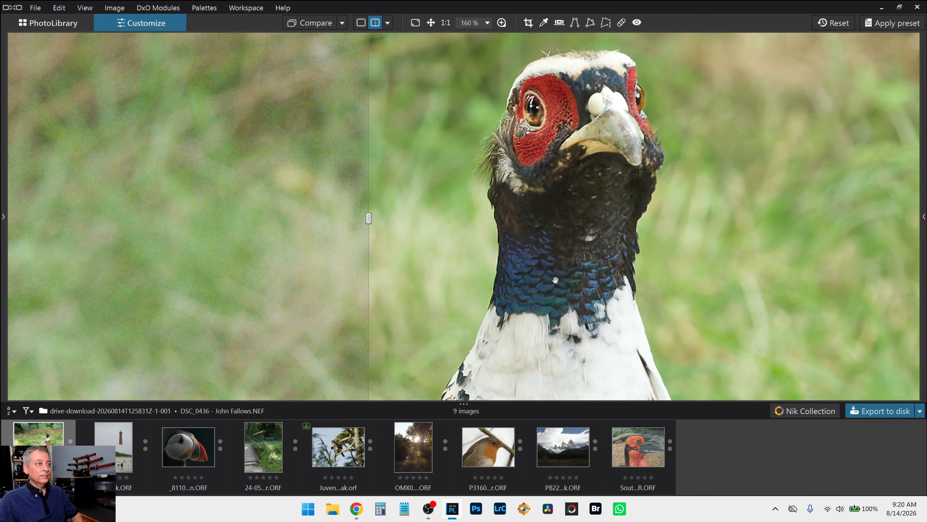
scroll(555, 280, down, 10)
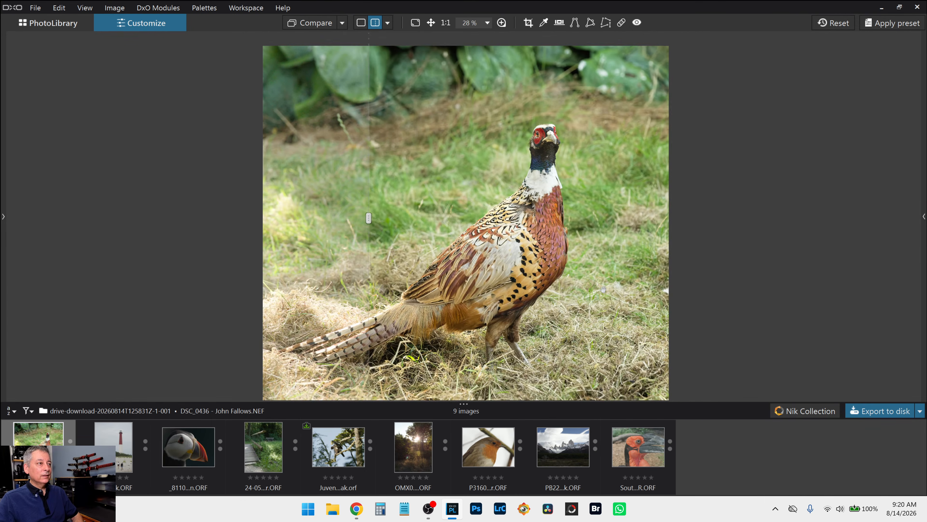
scroll(603, 289, down, 2)
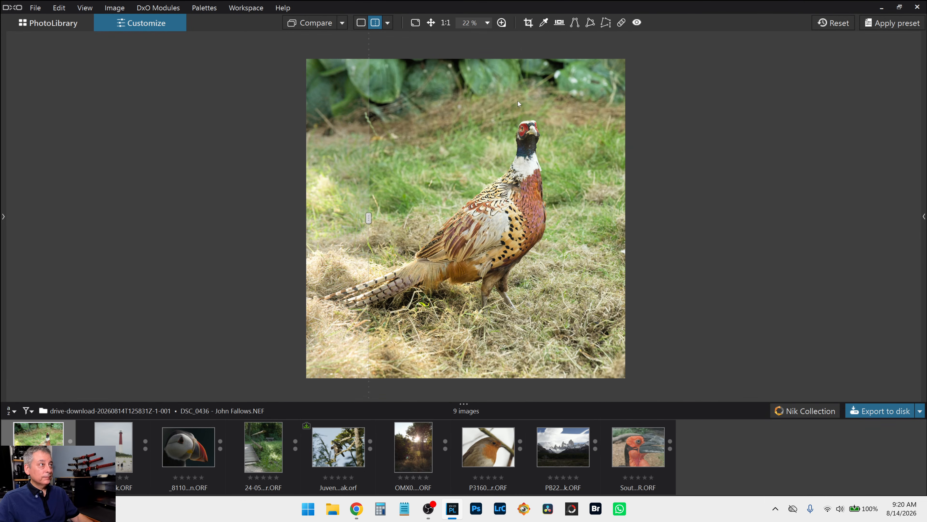
click(361, 24)
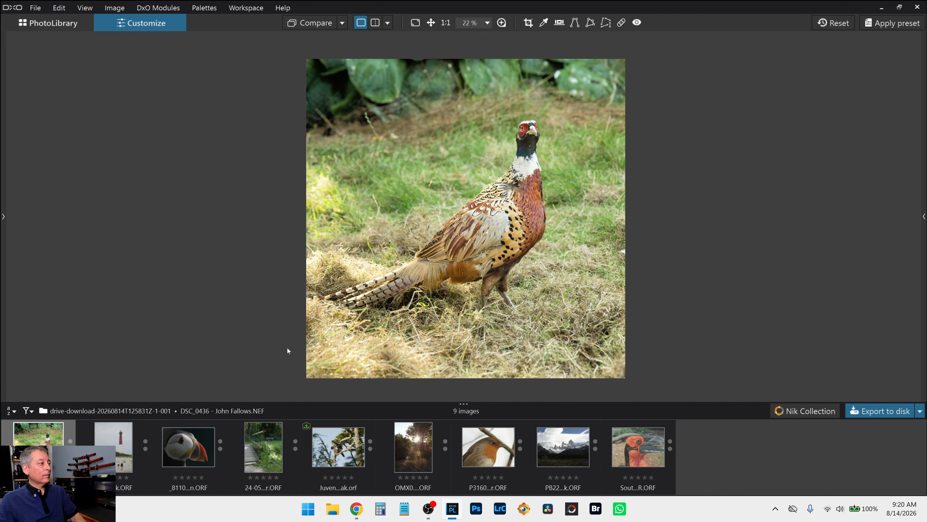
Step: Open the lighthouse photo, bring back the side palettes and apply the 000 RobTrek_Default_v01 preset
click(122, 442)
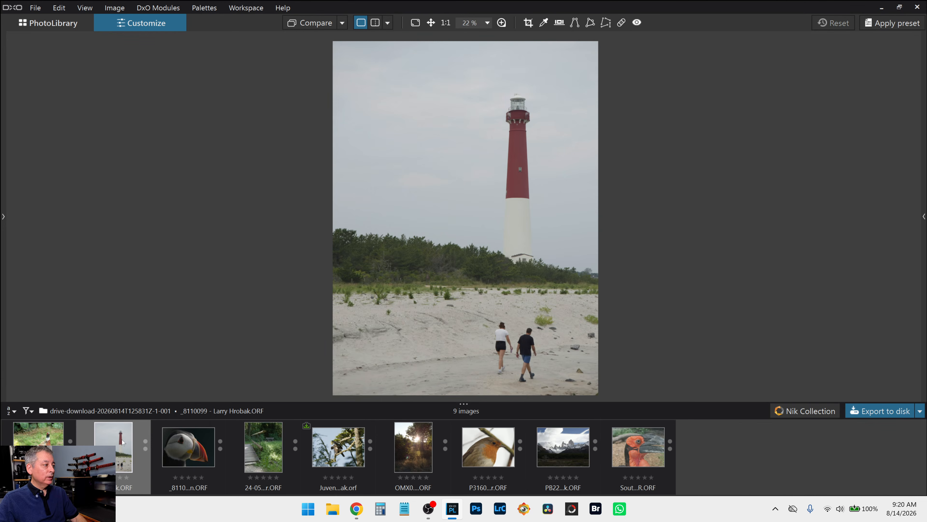
scroll(550, 252, down, 1)
key(Tab)
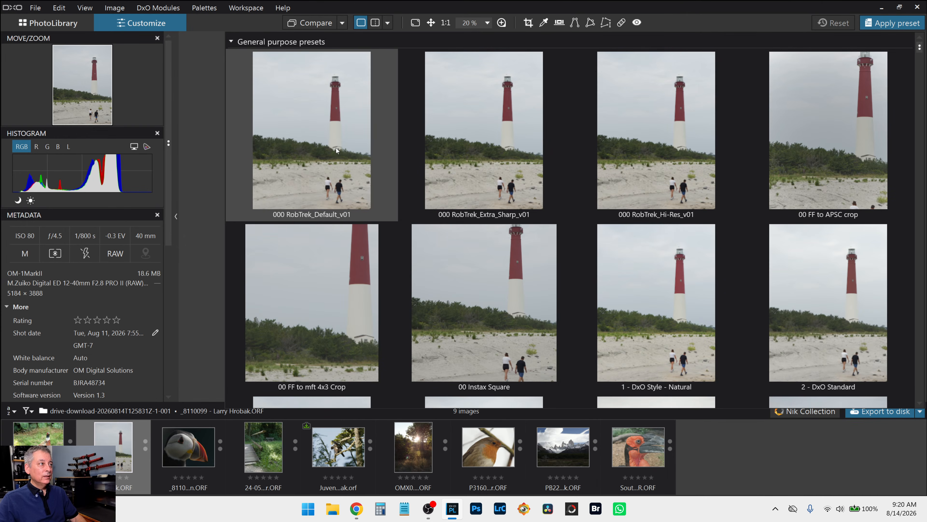
double_click(330, 158)
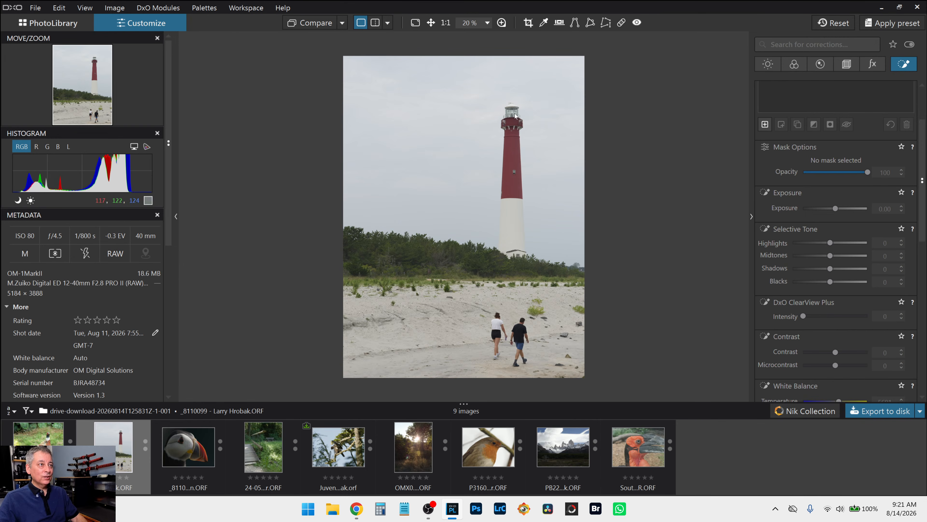
Step: Examine the lighthouse's lantern room and gallery at up to 180 % and review the whole photo
scroll(518, 123, up, 3)
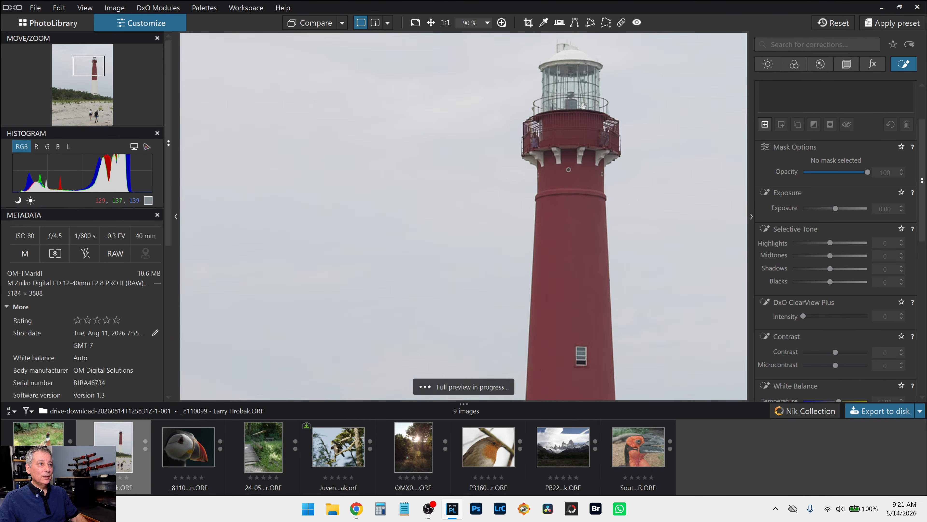
scroll(586, 91, up, 2)
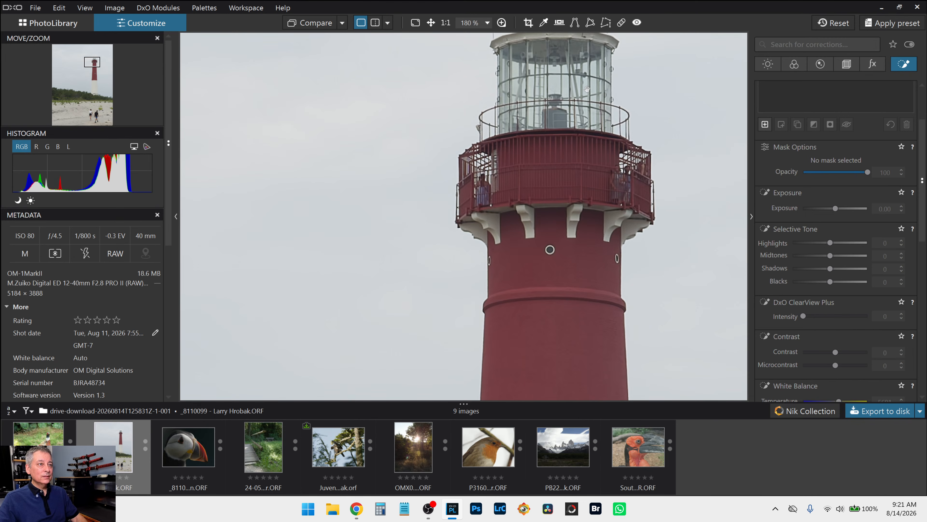
scroll(617, 187, down, 3)
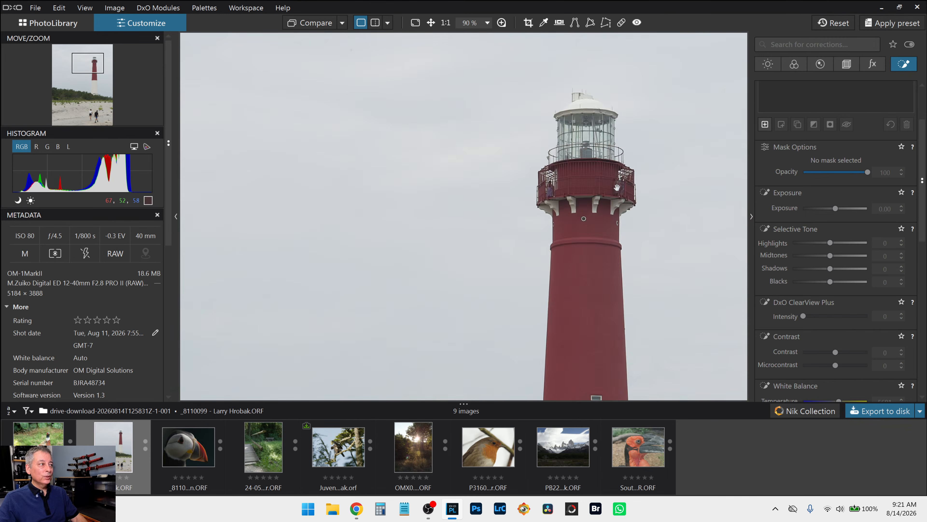
scroll(617, 187, down, 4)
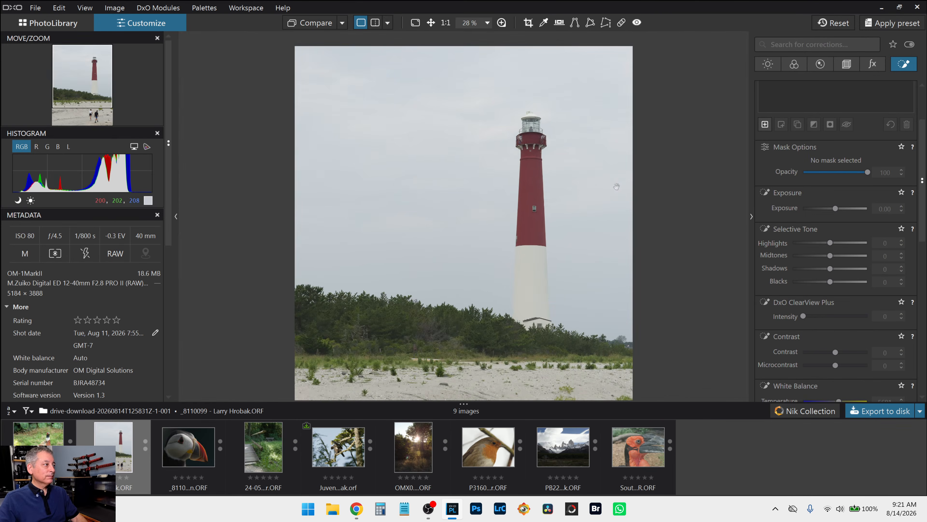
scroll(616, 187, down, 1)
scroll(616, 187, down, 1)
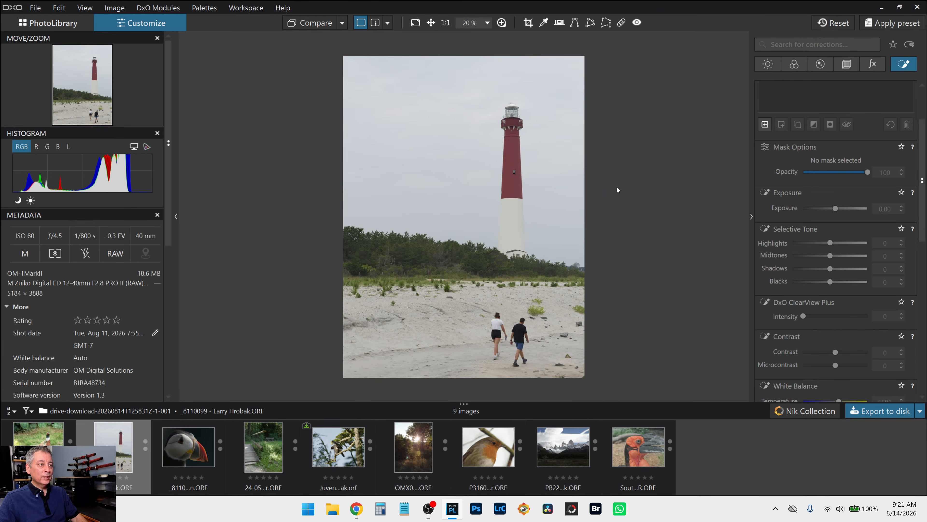
scroll(617, 187, up, 1)
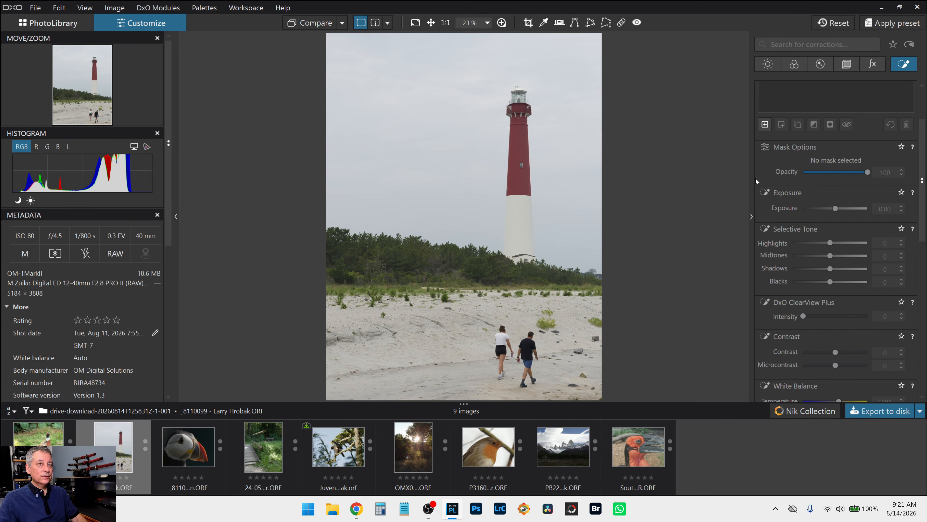
scroll(812, 242, up, 2)
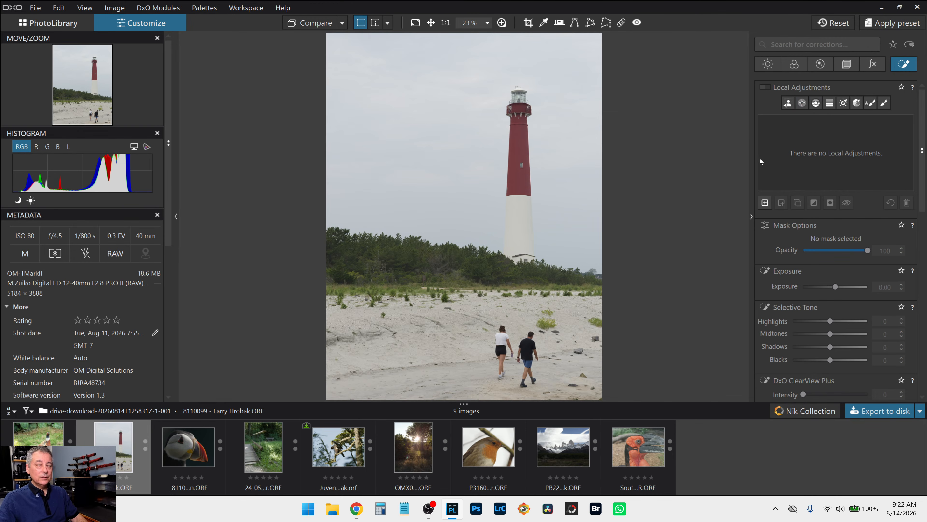
scroll(552, 223, down, 1)
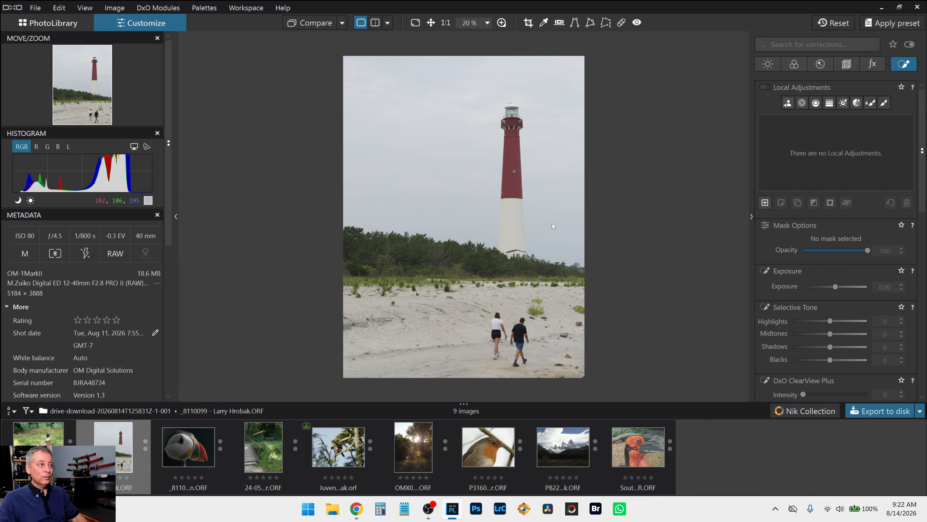
Step: Turn on the perspective correction and crop the lighthouse photo to about 3295 × 4394 px, keeping the original aspect ratio
click(847, 65)
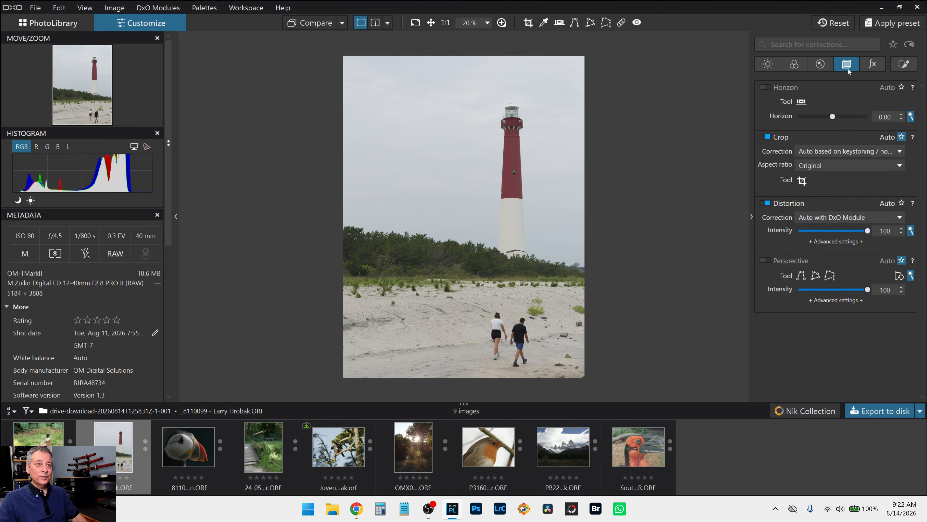
click(764, 261)
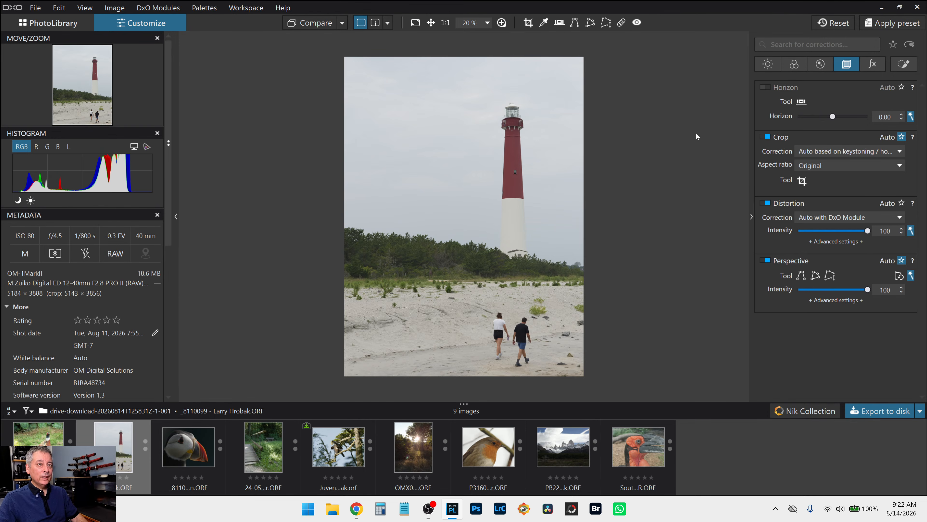
click(528, 23)
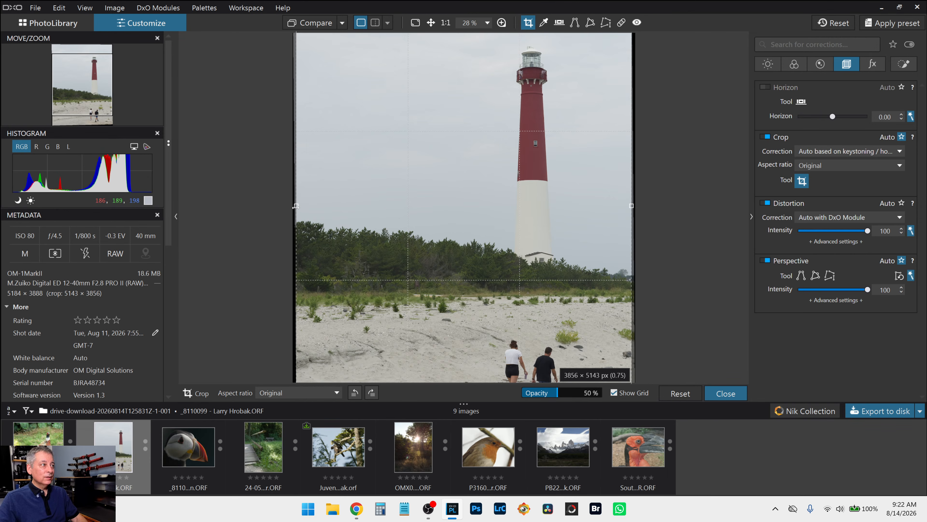
drag(296, 205, 345, 205)
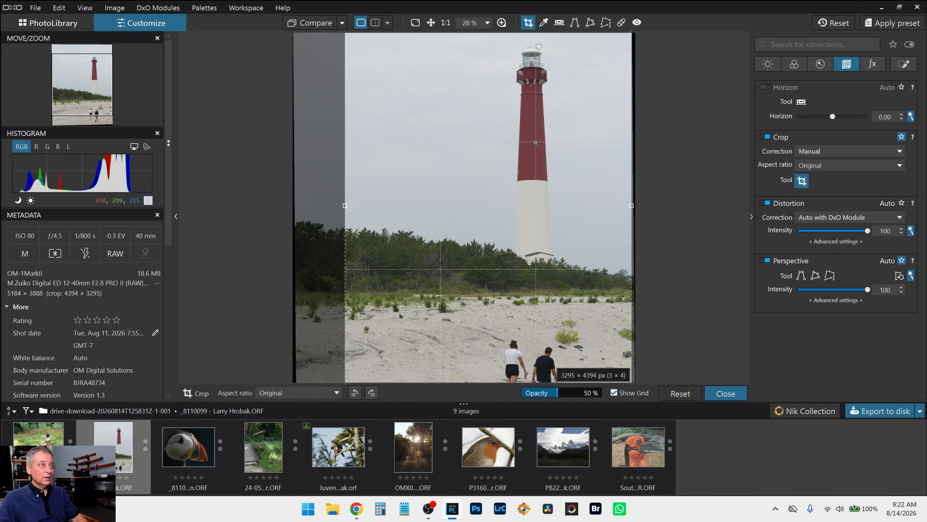
drag(561, 124, 558, 124)
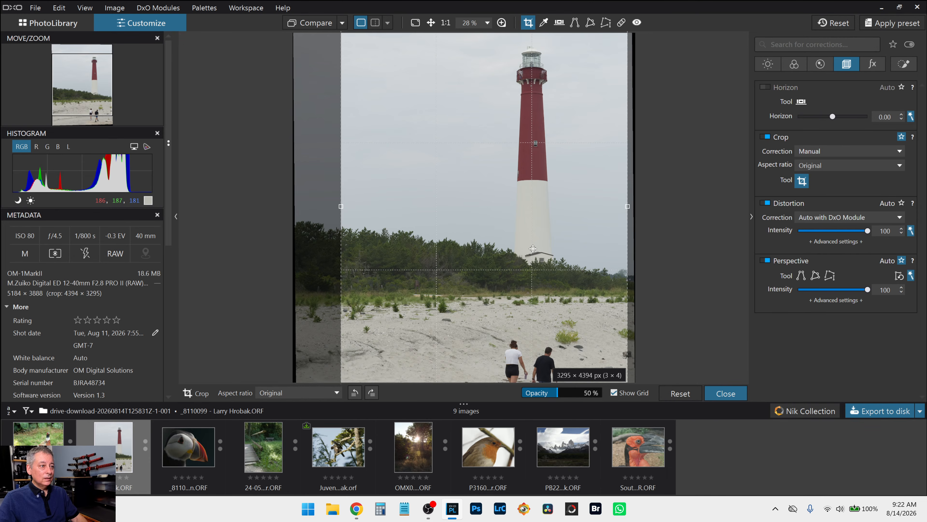
click(528, 22)
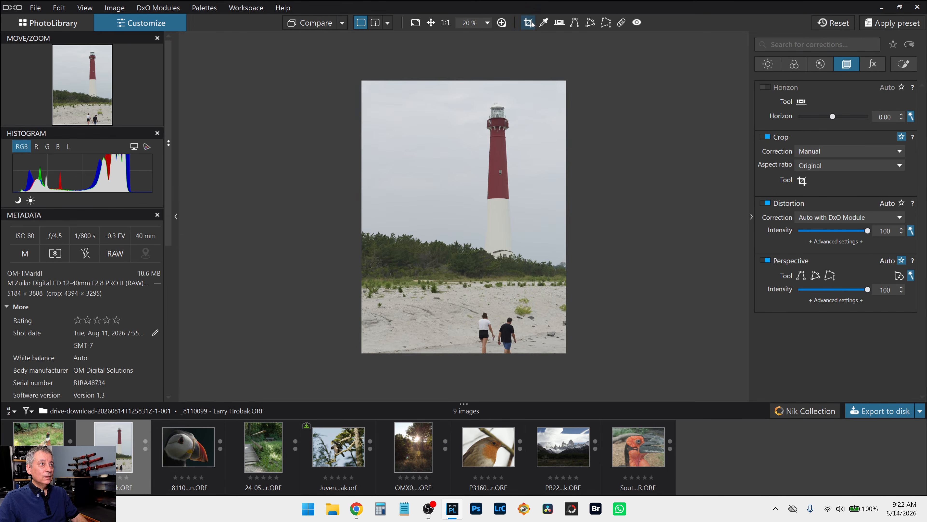
Step: Reopen the crop, move it down to include the two walkers' feet and enlarge it to about 3535 × 4714 px
click(532, 23)
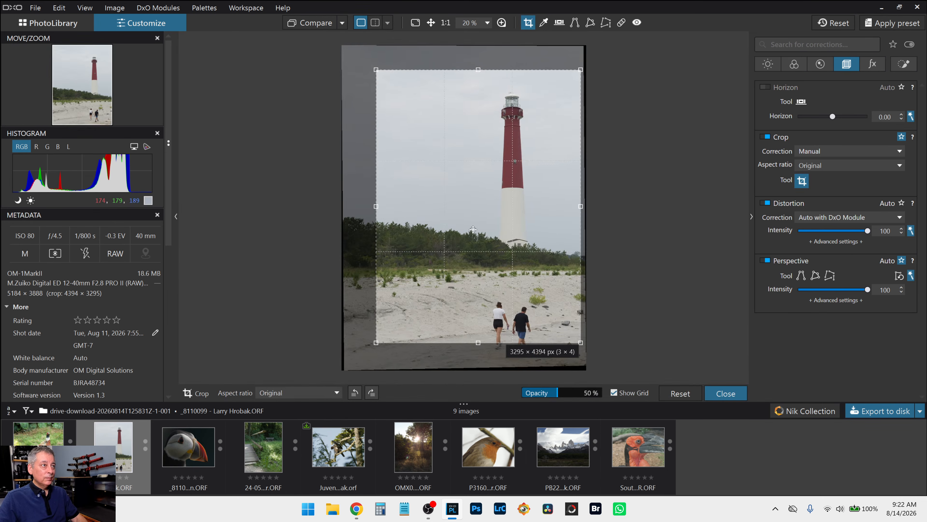
drag(473, 229, 496, 264)
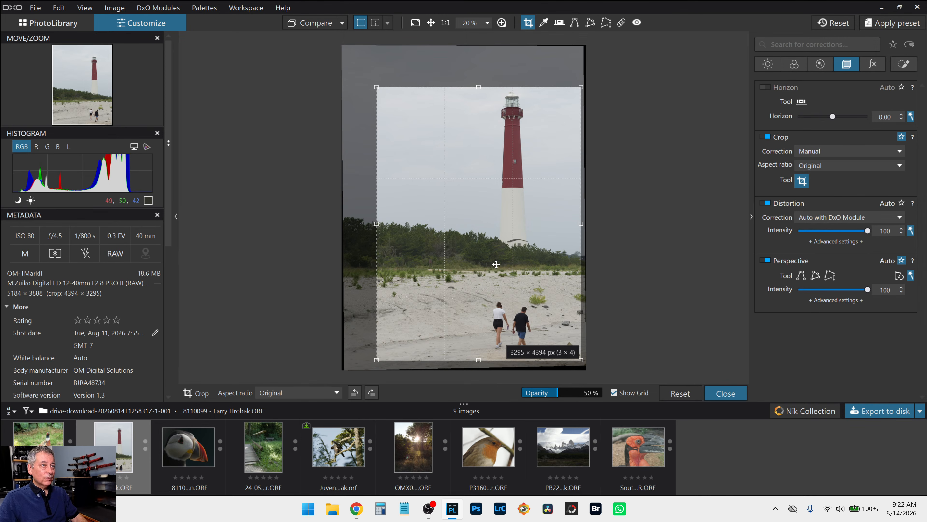
drag(379, 87, 368, 67)
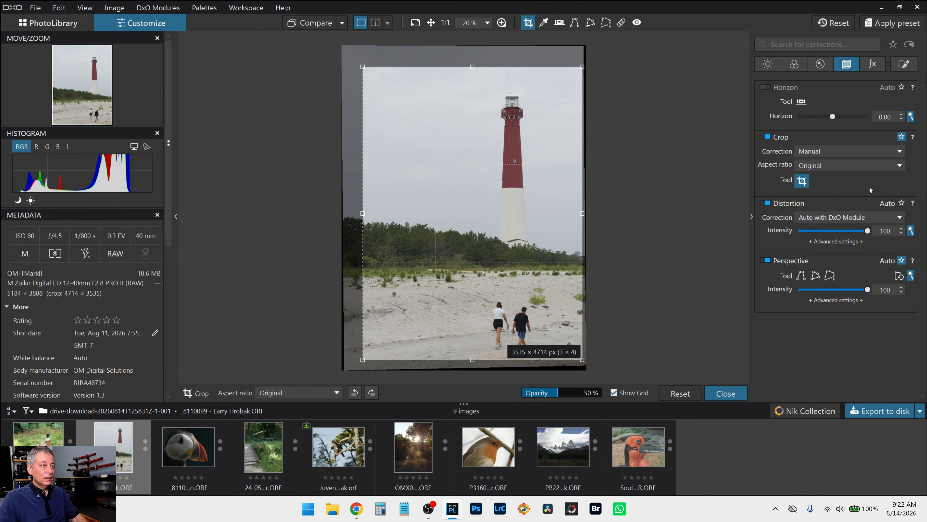
Step: Set the crop's aspect ratio to 5 × 4, fit it to about 3518 × 4397 px and move it slightly up
click(868, 166)
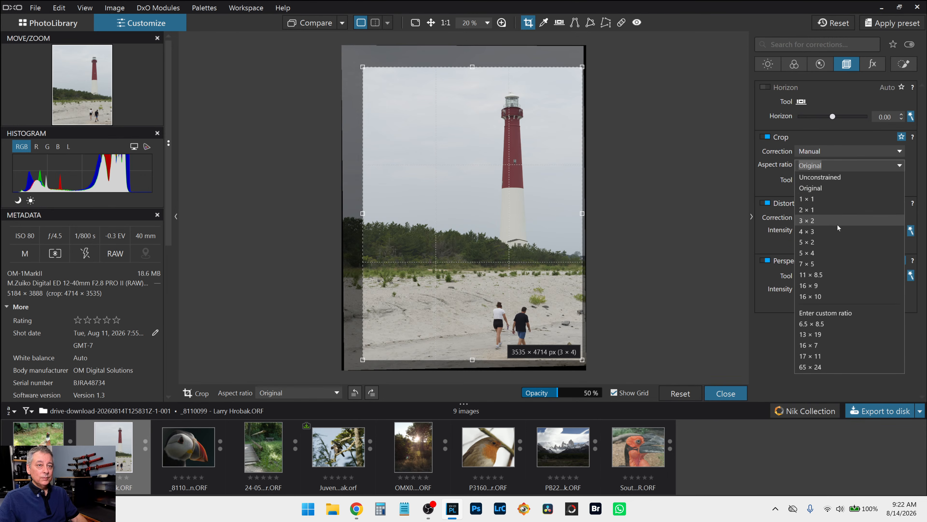
click(833, 253)
drag(586, 219, 582, 219)
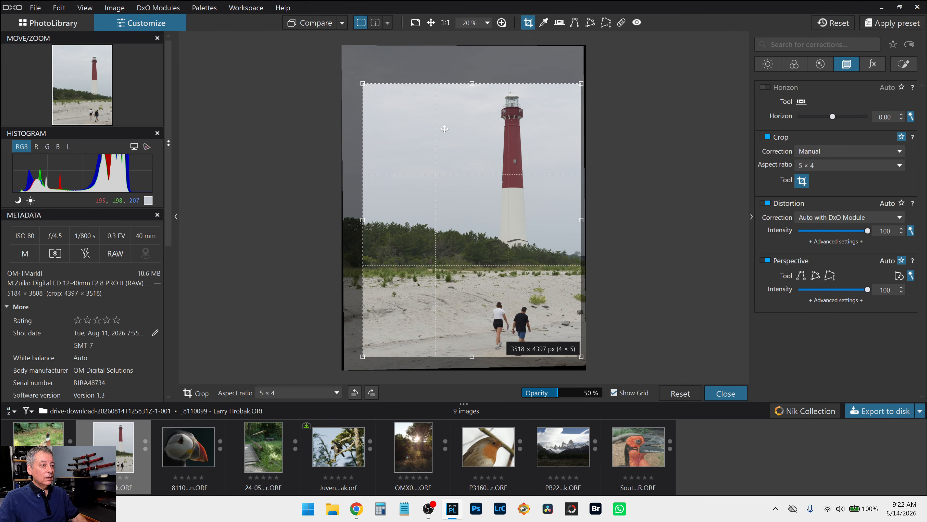
drag(445, 126, 446, 120)
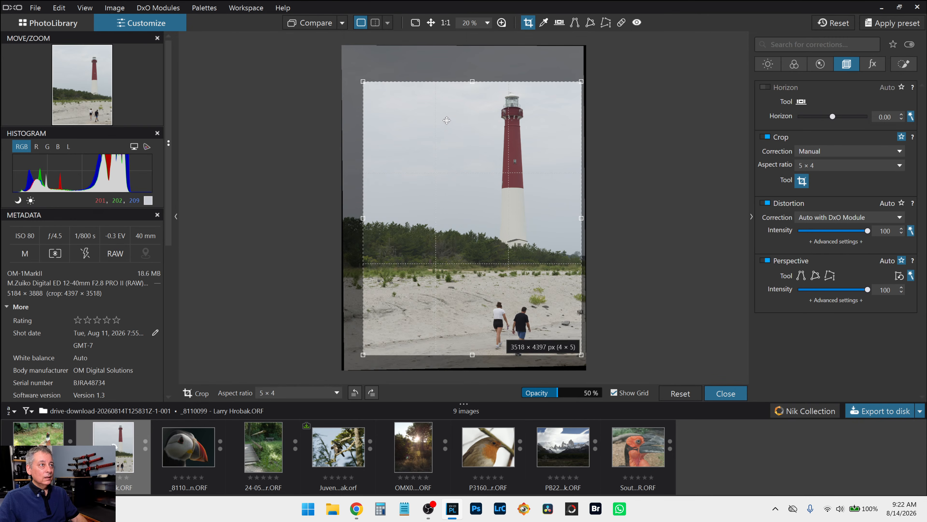
click(814, 168)
click(814, 167)
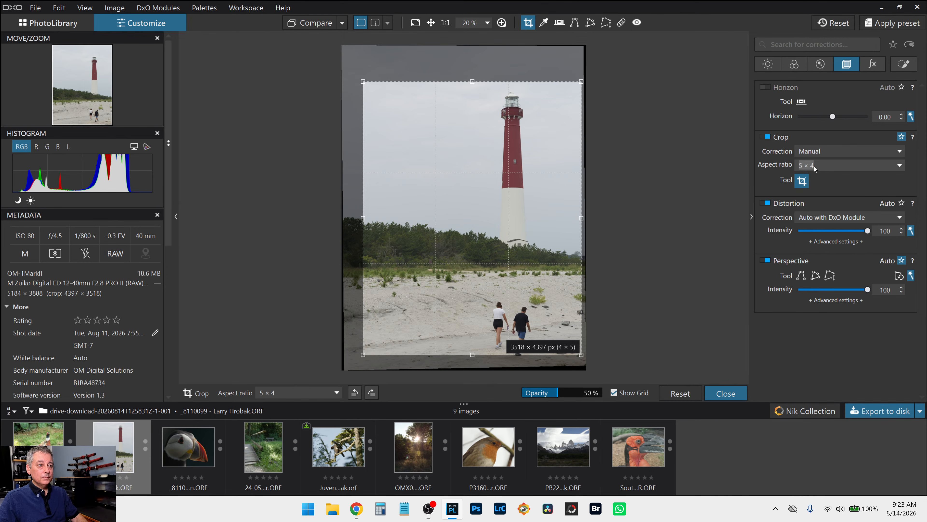
Step: Set the lighthouse crop's aspect ratio to 4 × 3, enlarge it to about 3507 × 4676 px and move it down below the walkers' feet
double_click(523, 208)
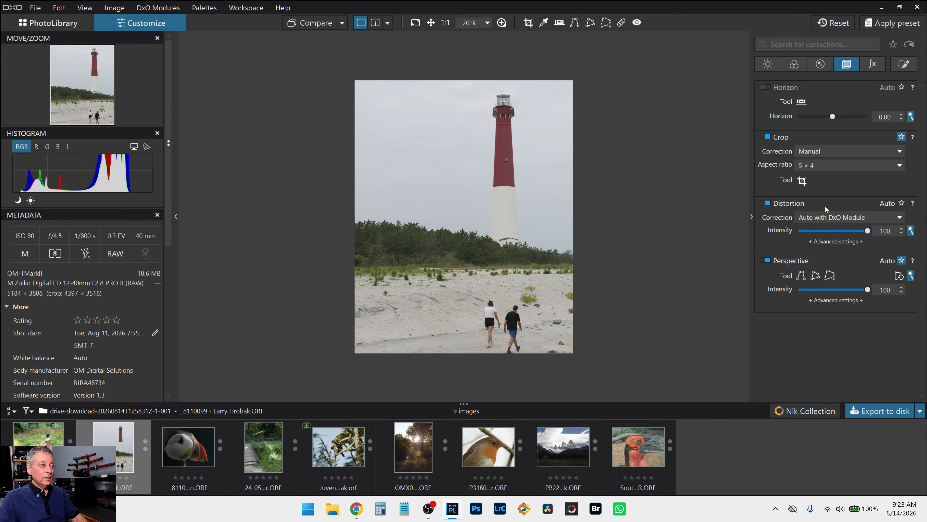
click(822, 166)
click(812, 231)
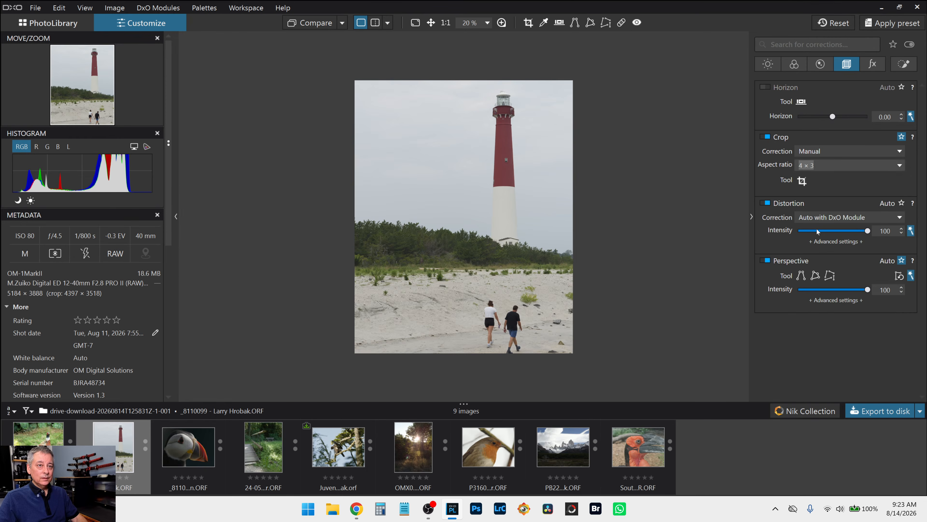
click(801, 181)
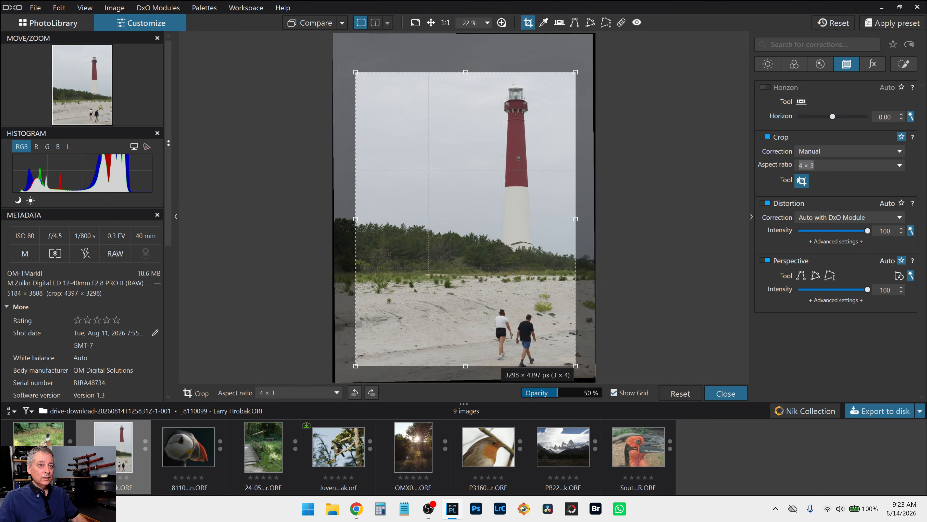
drag(576, 72, 591, 55)
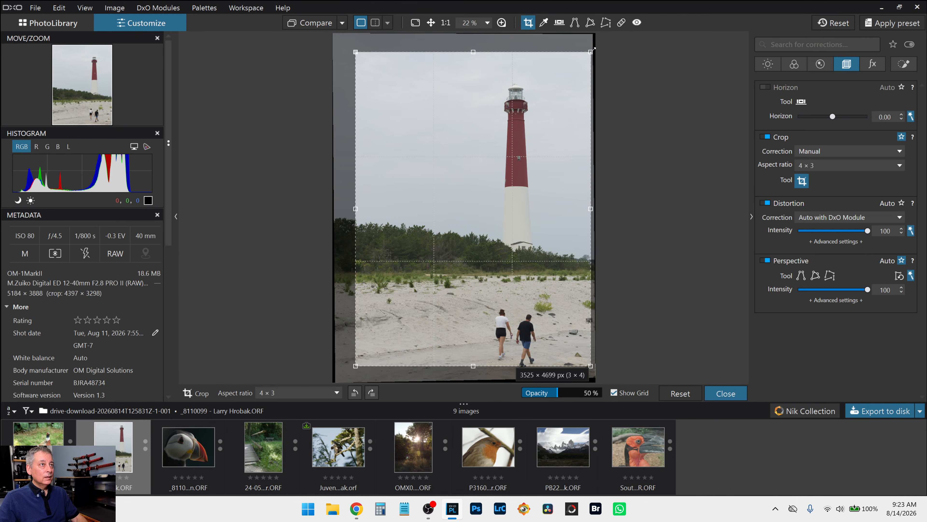
drag(422, 134, 424, 139)
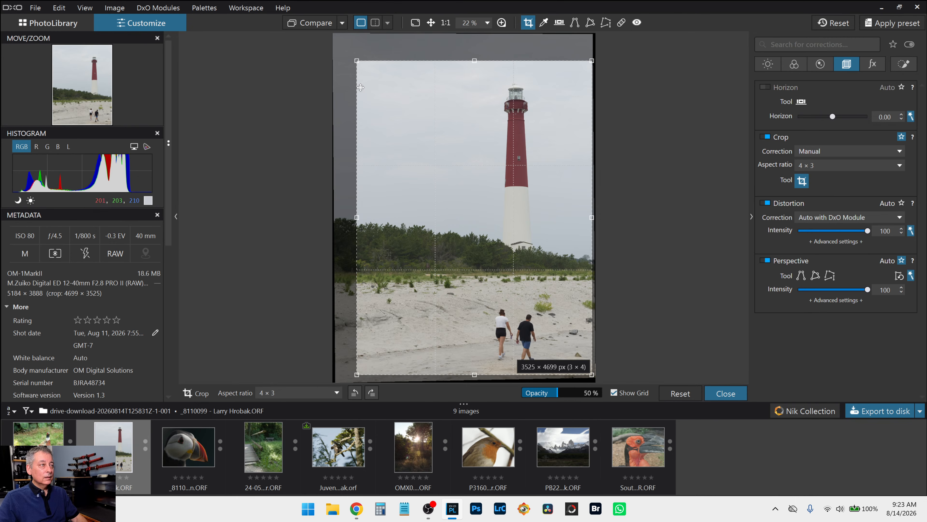
drag(355, 61, 358, 63)
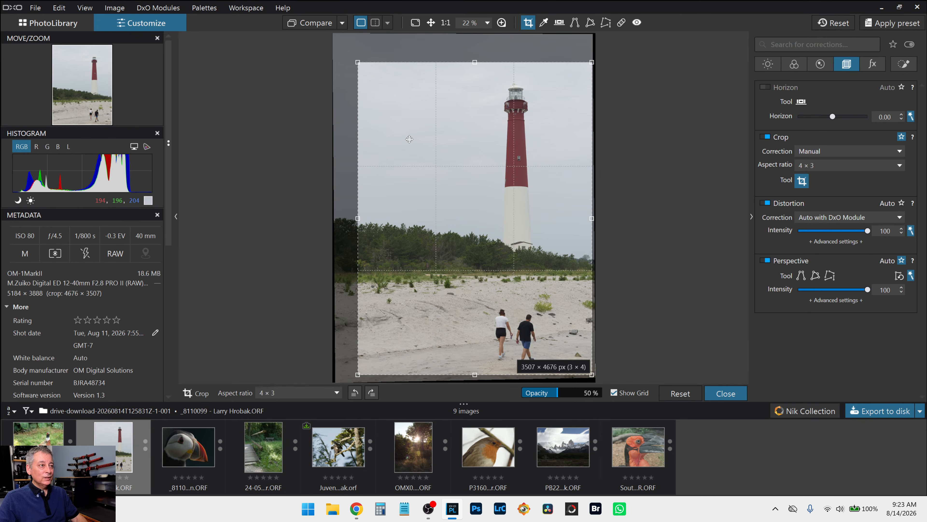
key(Return)
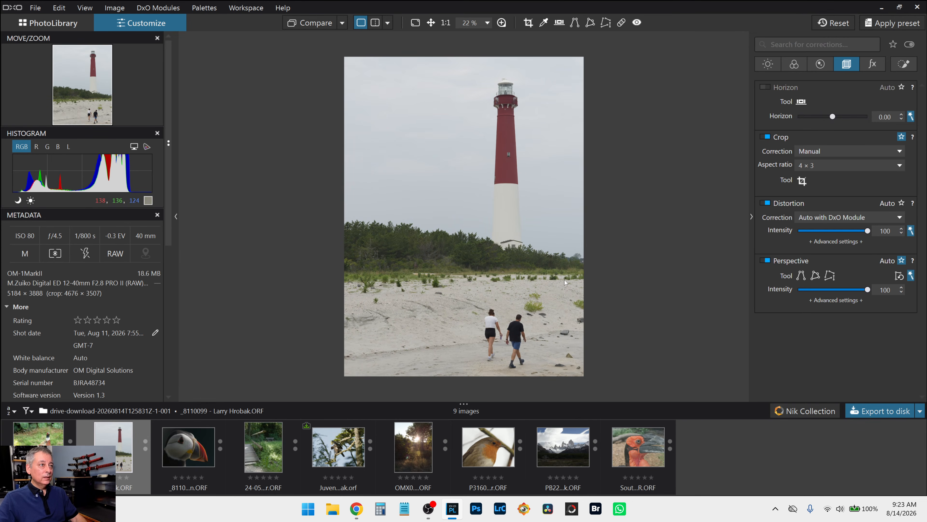
Step: Add a control line local adjustment that masks the sky, fading out from just above the trees down to the beach
click(894, 68)
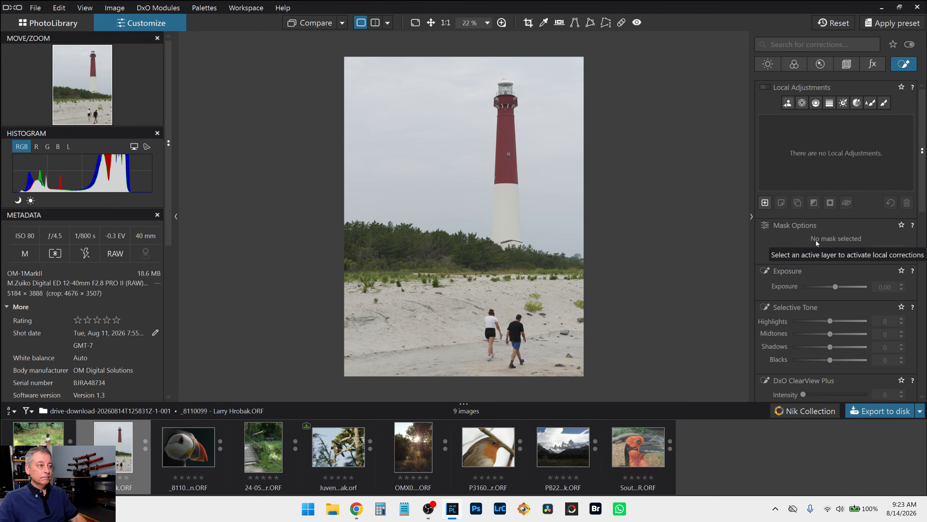
click(816, 103)
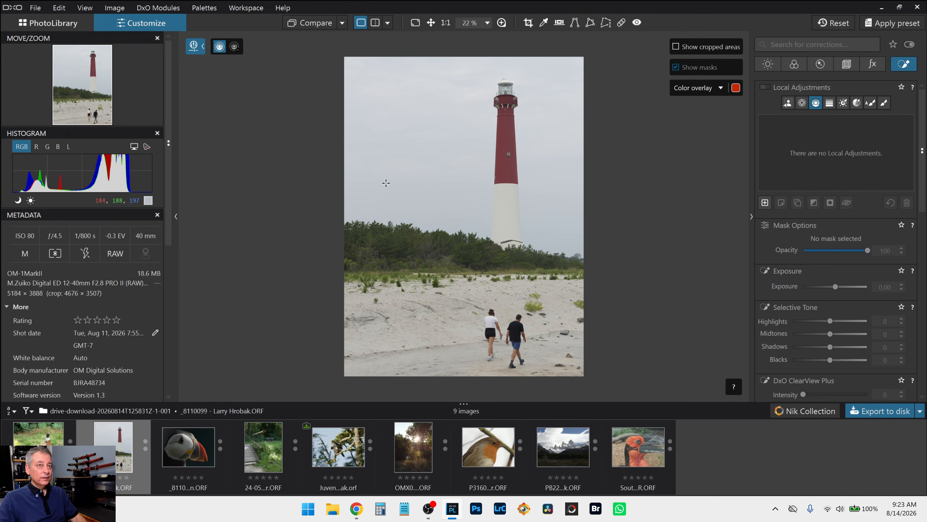
drag(459, 208, 461, 279)
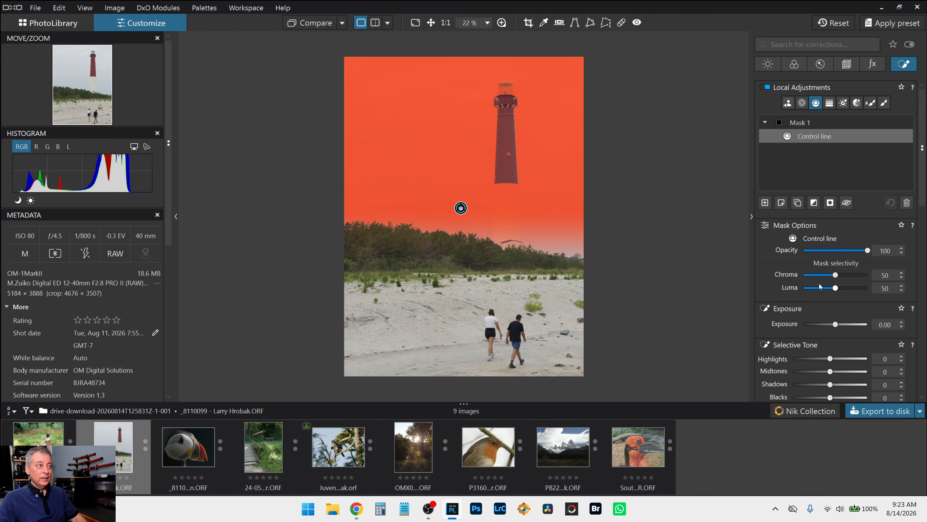
Step: Set the sky mask's DxO ClearView Plus intensity to 57, contrast to 79 and microcontrast to 18
scroll(821, 295, down, 3)
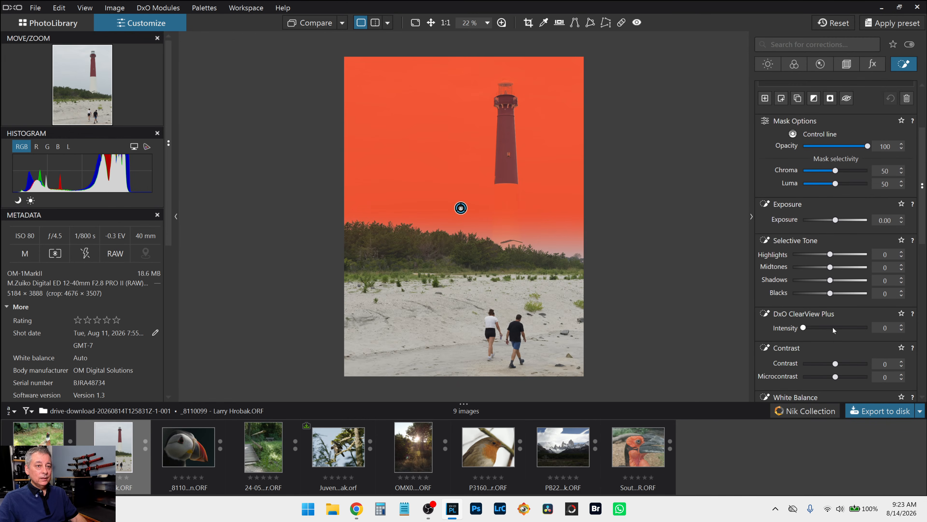
click(833, 328)
drag(833, 328, 840, 328)
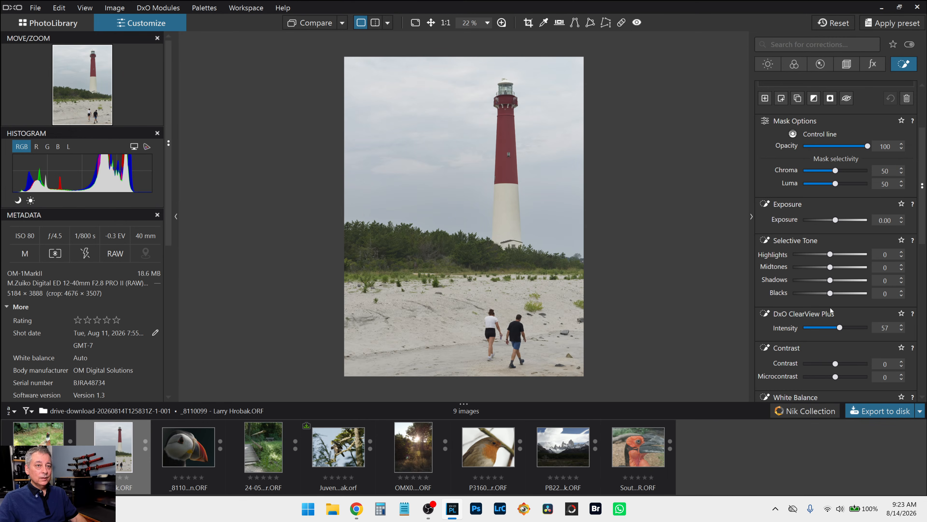
scroll(839, 327, down, 1)
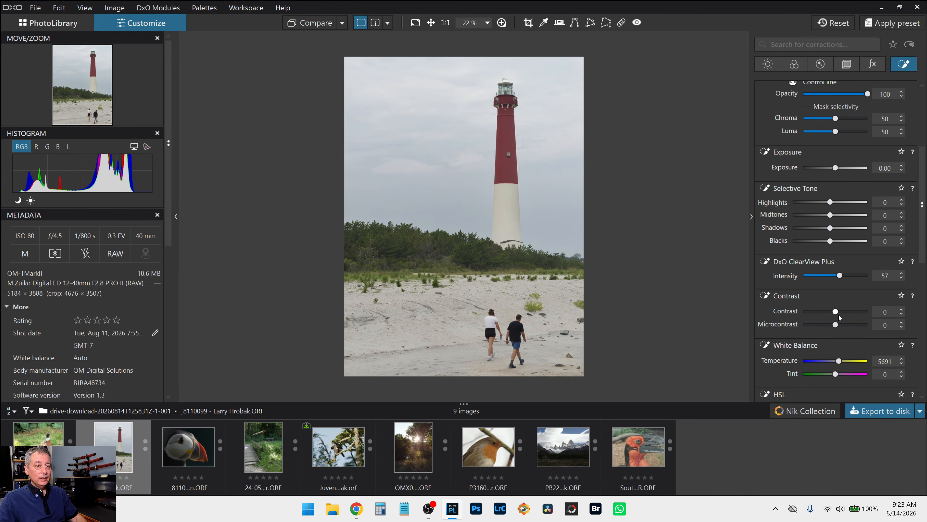
mouse_move(838, 313)
mouse_down()
mouse_move(861, 312)
mouse_move(841, 324)
mouse_up()
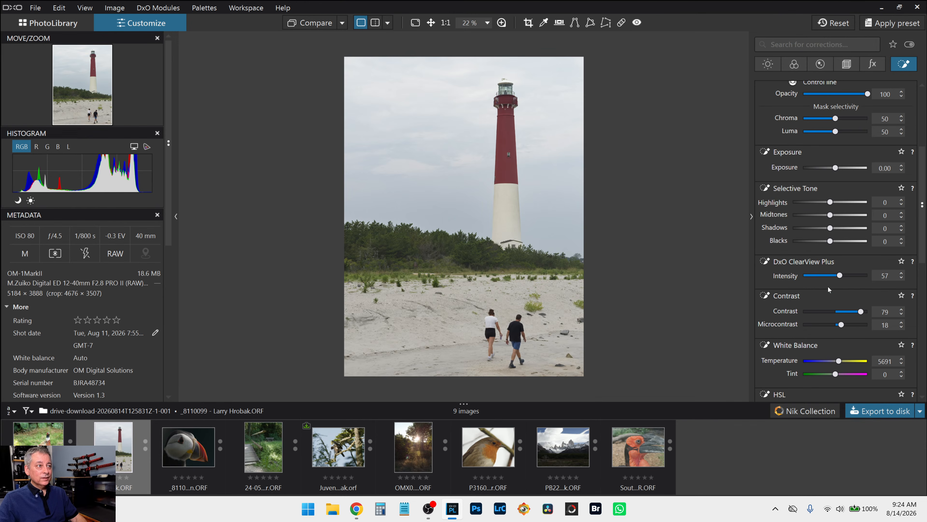
Step: Set the sky mask's selective tone to highlights 17, midtones -6, shadows -26 and blacks -46
scroll(828, 289, up, 2)
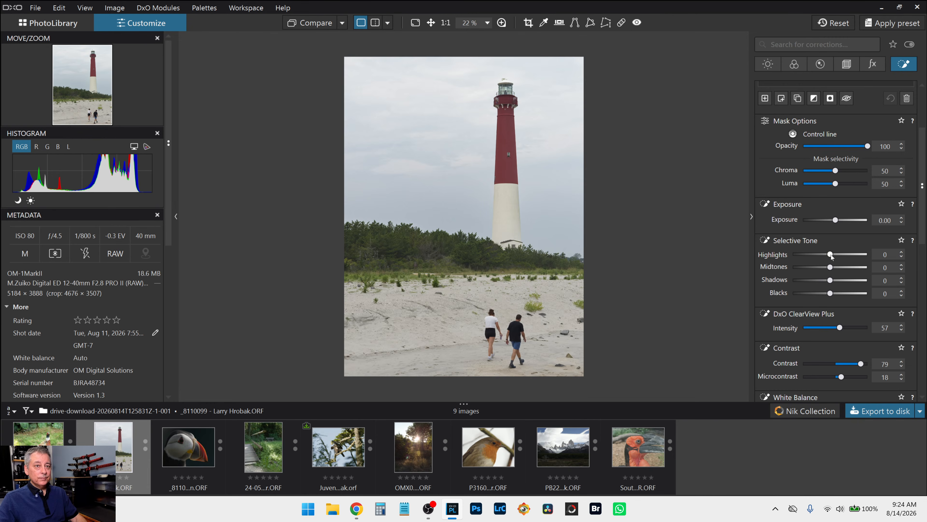
drag(830, 254, 837, 256)
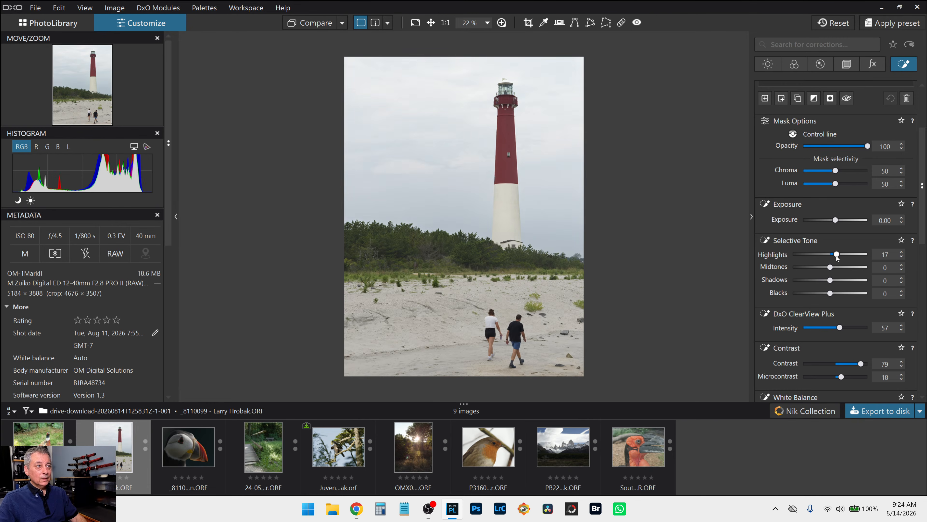
mouse_move(830, 293)
mouse_down()
mouse_move(821, 293)
mouse_move(826, 281)
mouse_up()
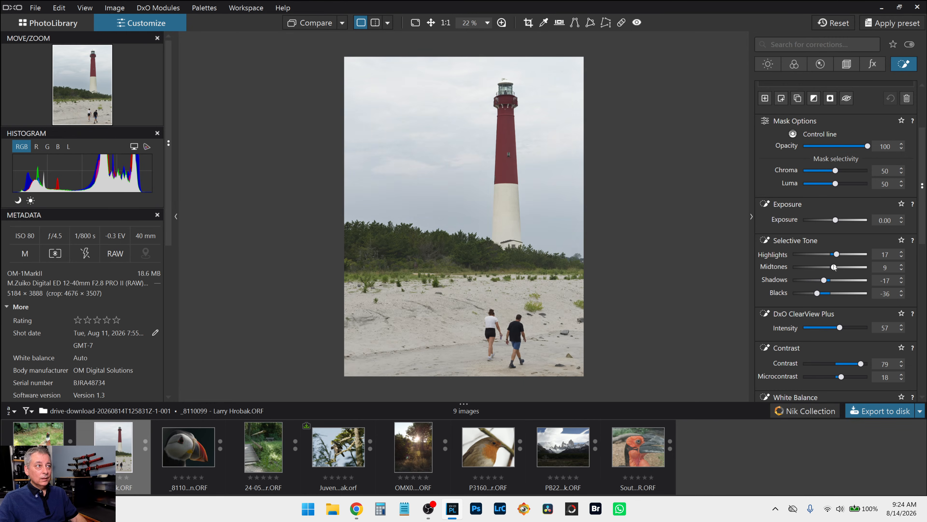
drag(834, 267, 813, 293)
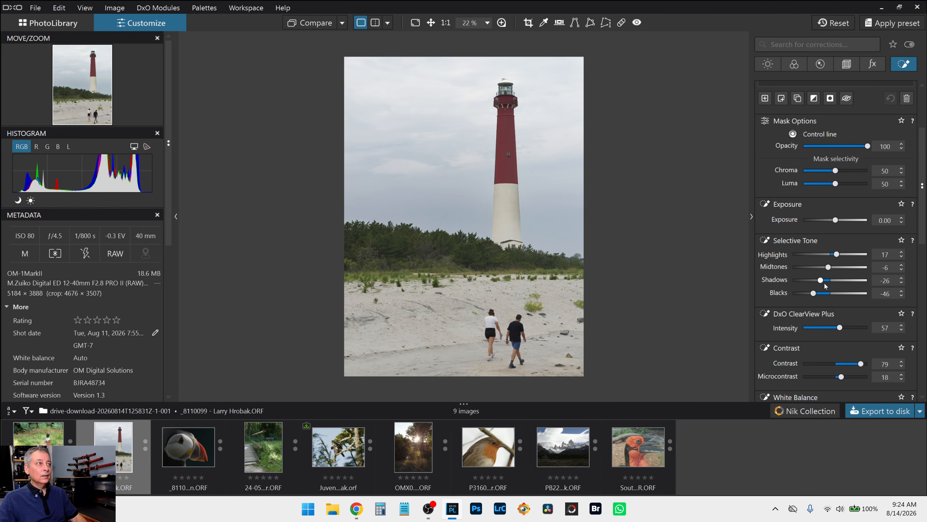
Step: Raise the sky mask's contrast to 100 and microcontrast to 56, and set its white balance temperature to 5891
scroll(836, 315, down, 2)
drag(841, 325, 868, 311)
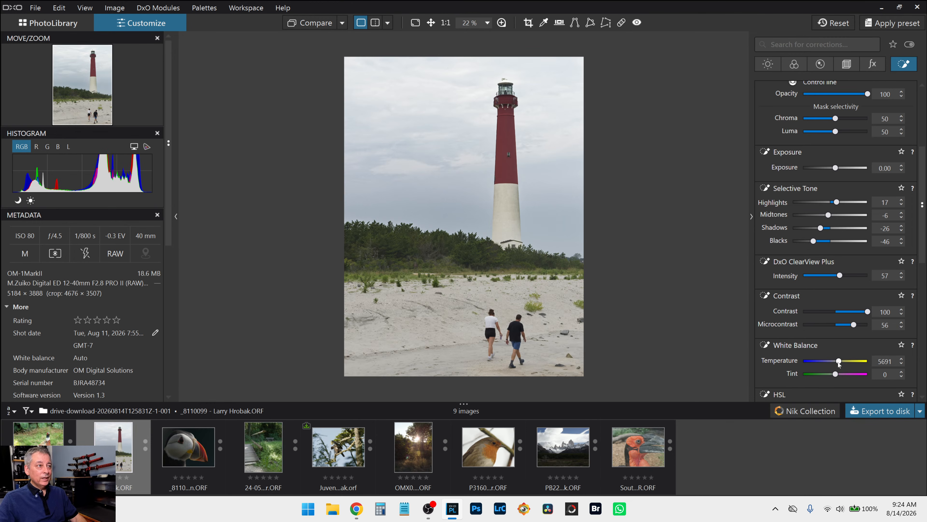
scroll(838, 362, up, 1)
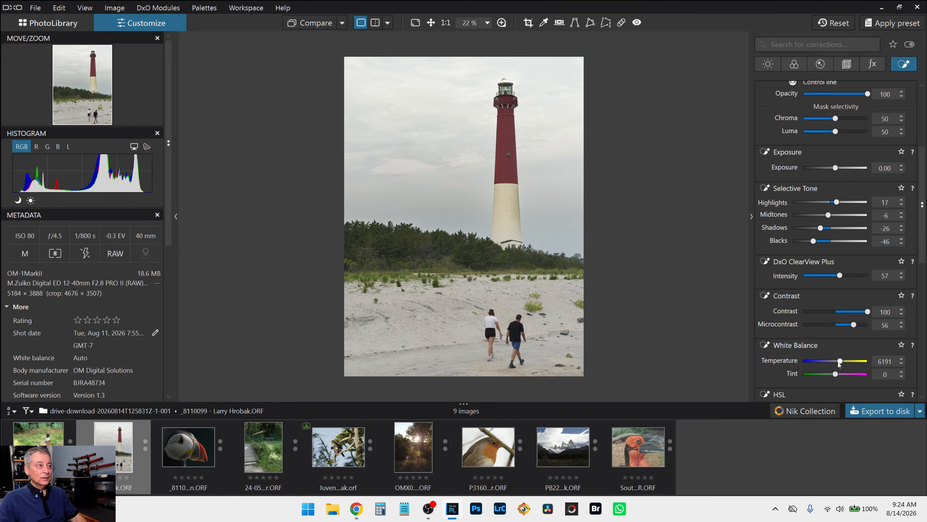
scroll(838, 362, down, 1)
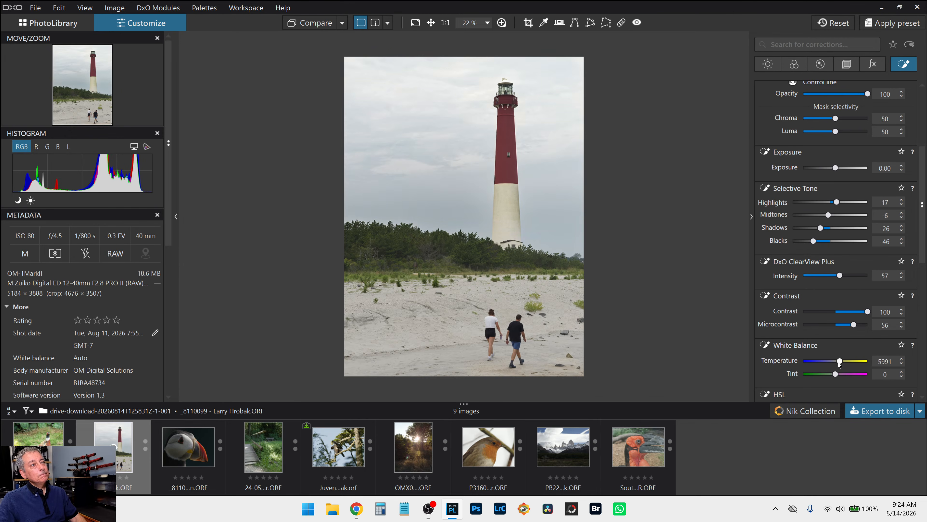
scroll(838, 362, down, 1)
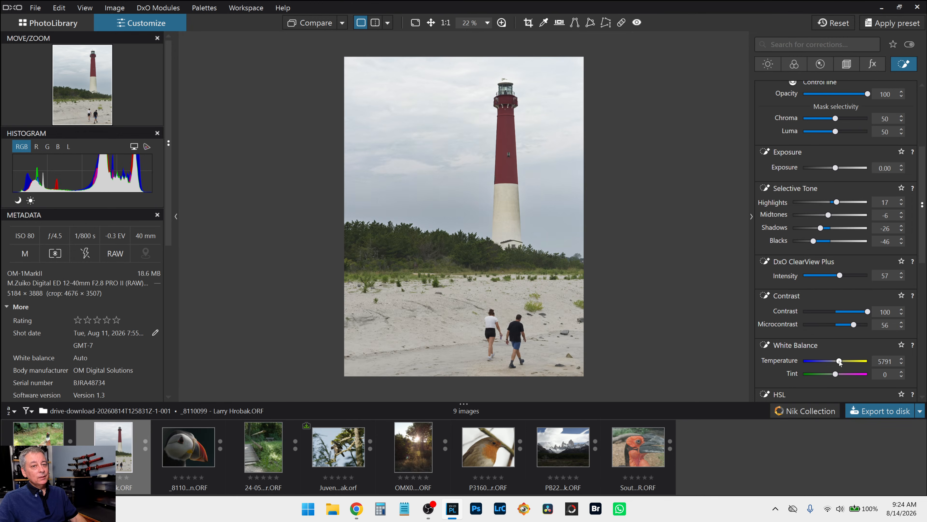
scroll(839, 360, up, 1)
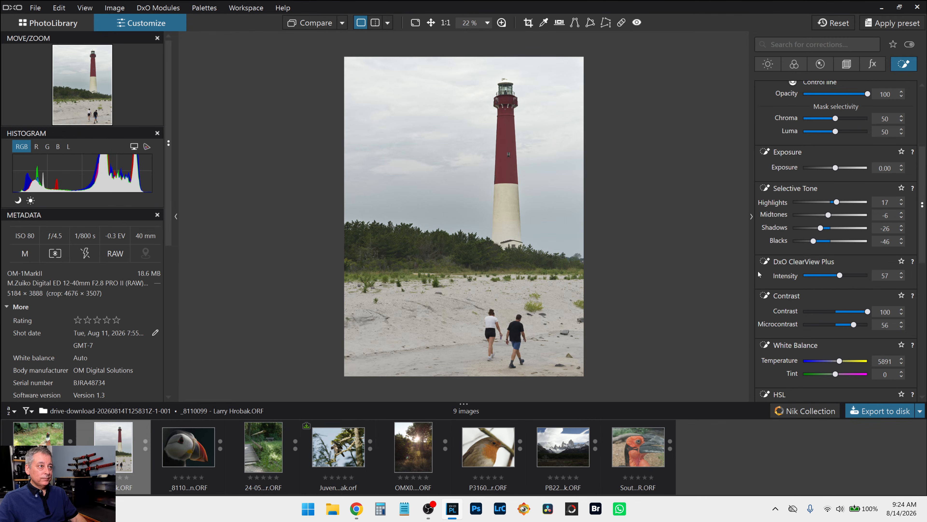
scroll(806, 184, up, 4)
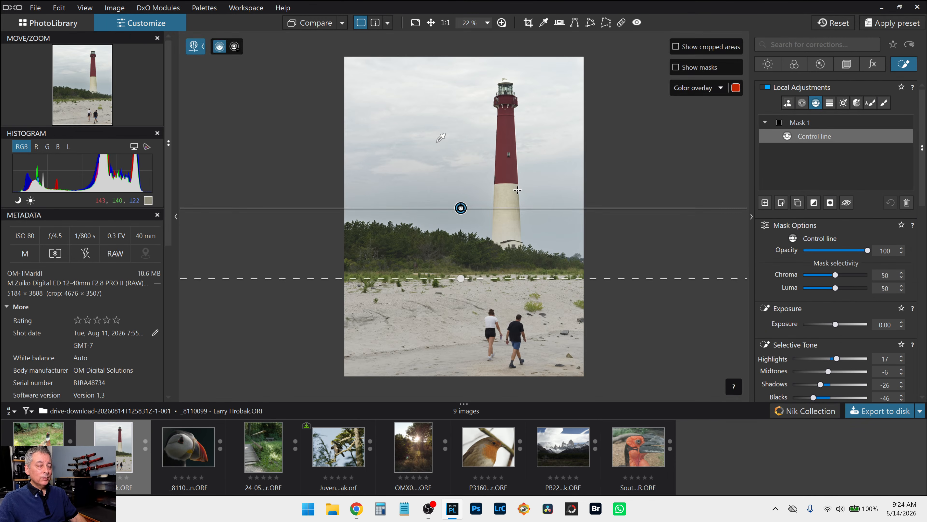
click(764, 203)
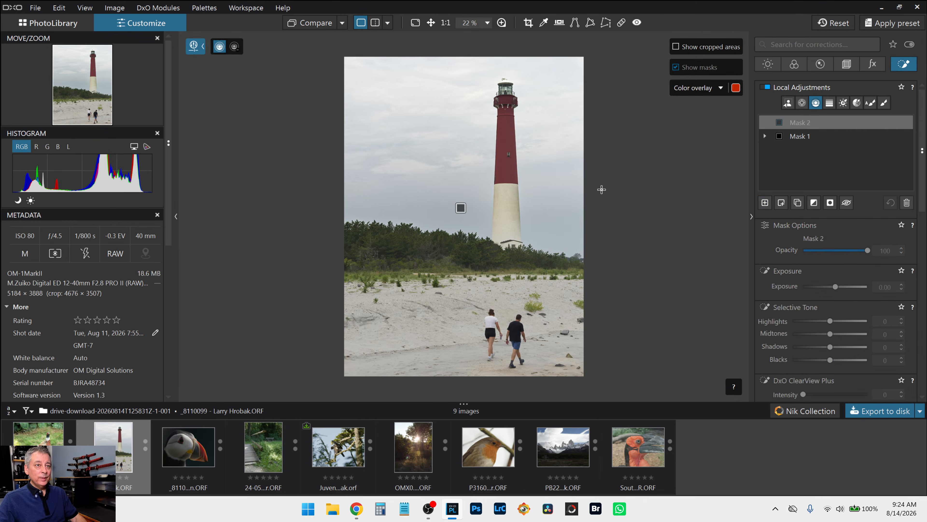
scroll(600, 190, up, 2)
scroll(504, 170, up, 4)
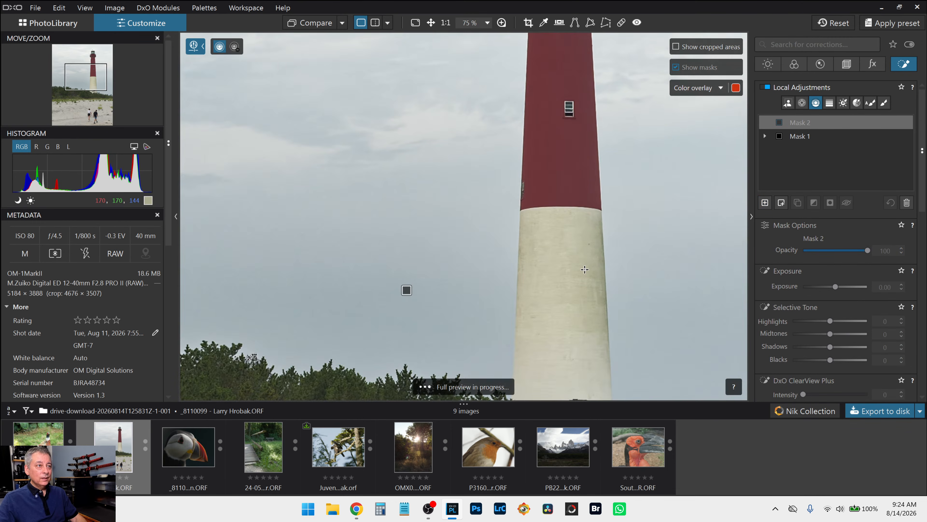
scroll(587, 275, up, 1)
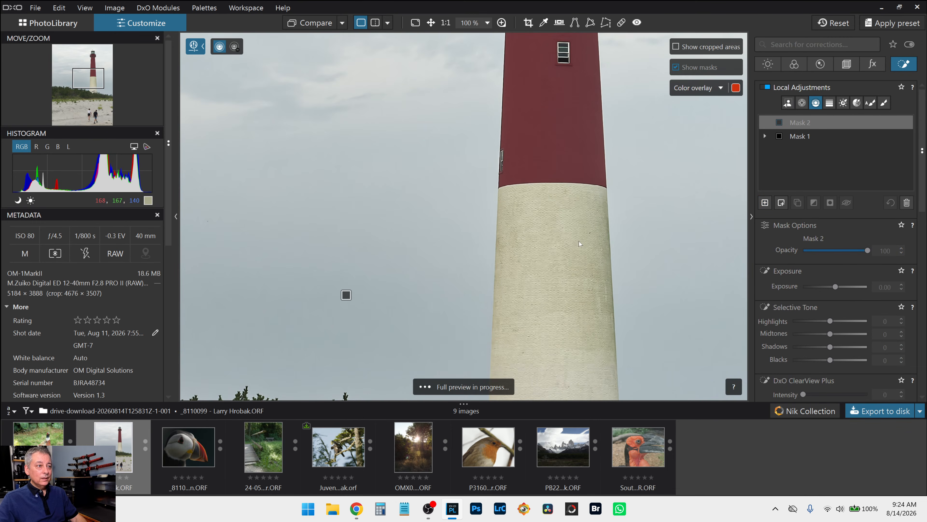
drag(584, 260, 574, 257)
key(Delete)
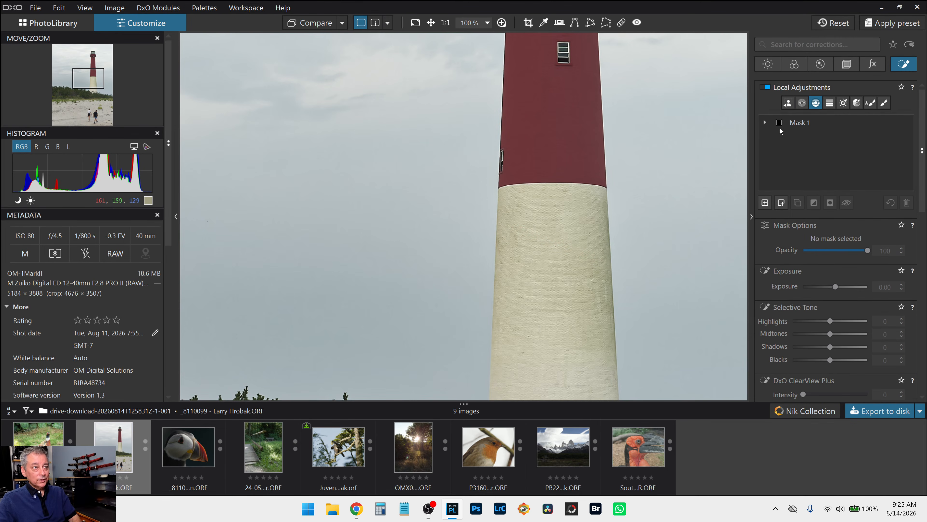
Step: Create a new mask with an AI area selection around the whole lighthouse tower and set its microcontrast to 43
click(764, 202)
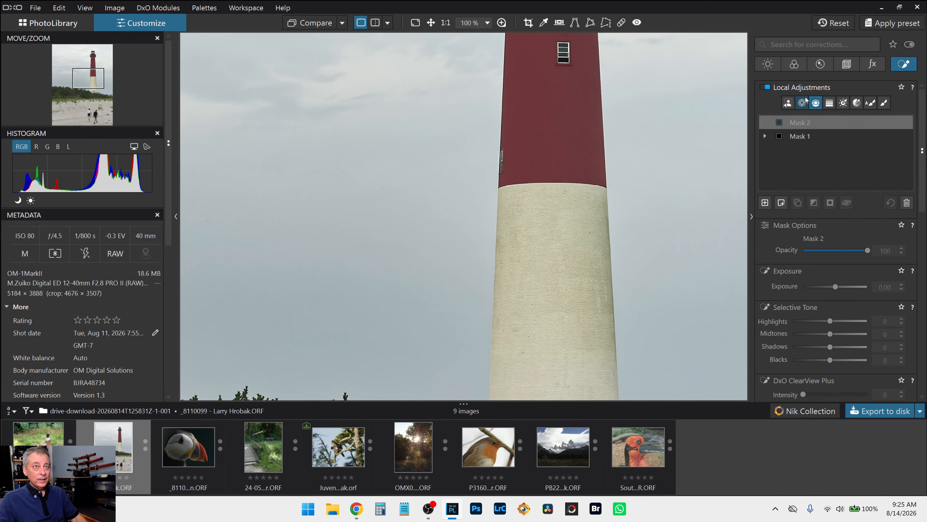
click(787, 103)
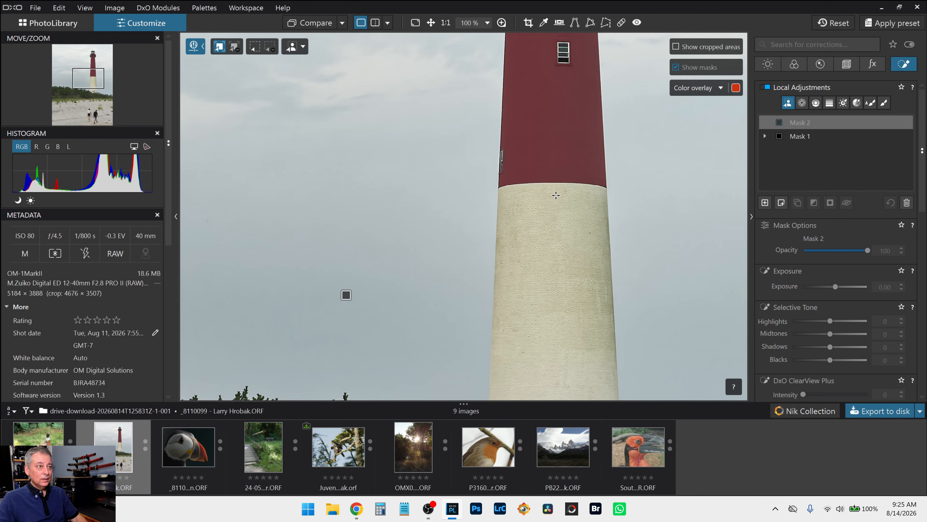
scroll(555, 189, down, 5)
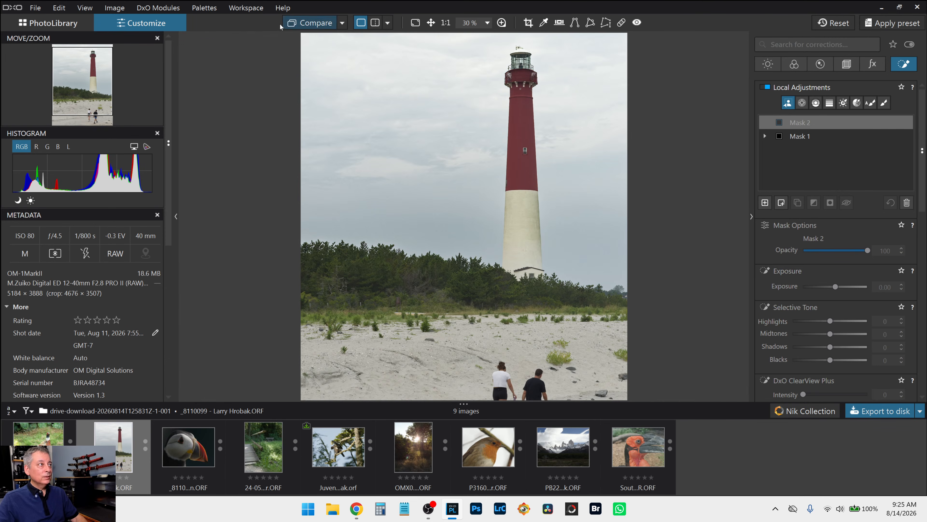
click(255, 47)
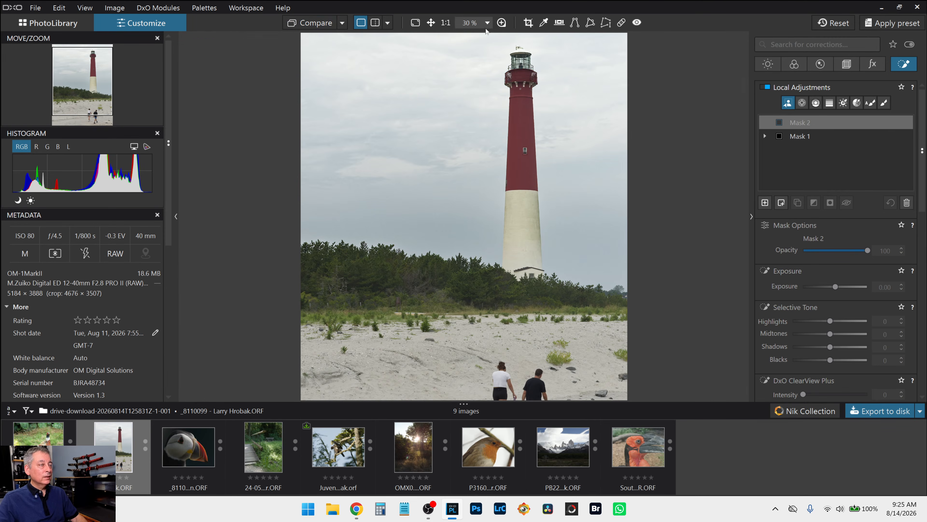
drag(491, 37, 564, 296)
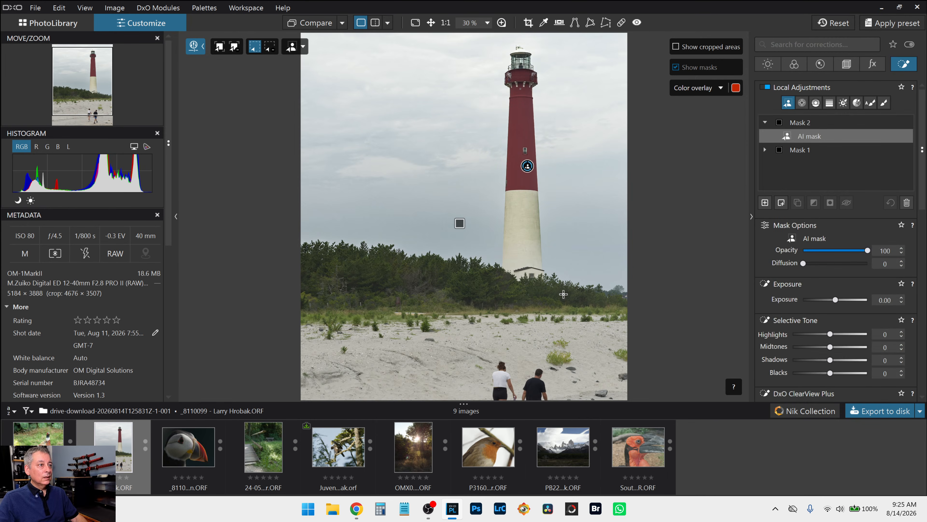
scroll(843, 300, down, 2)
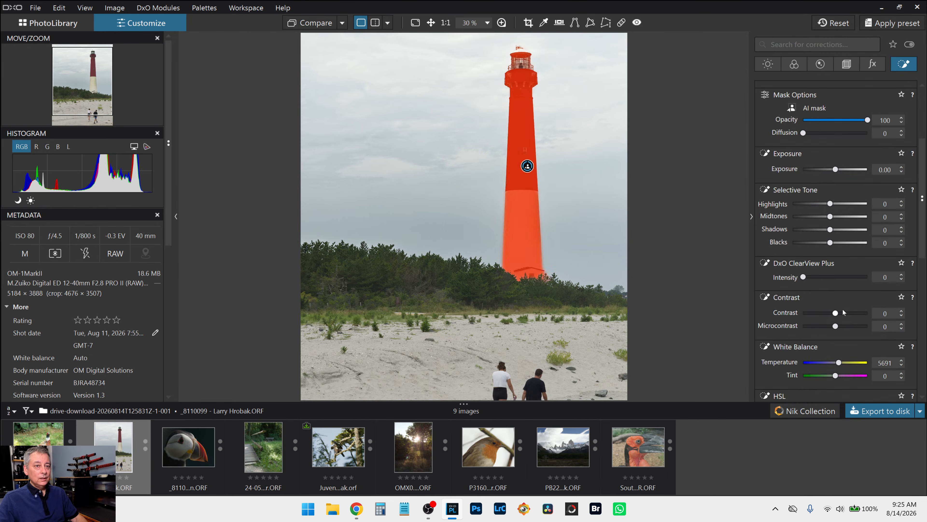
click(849, 326)
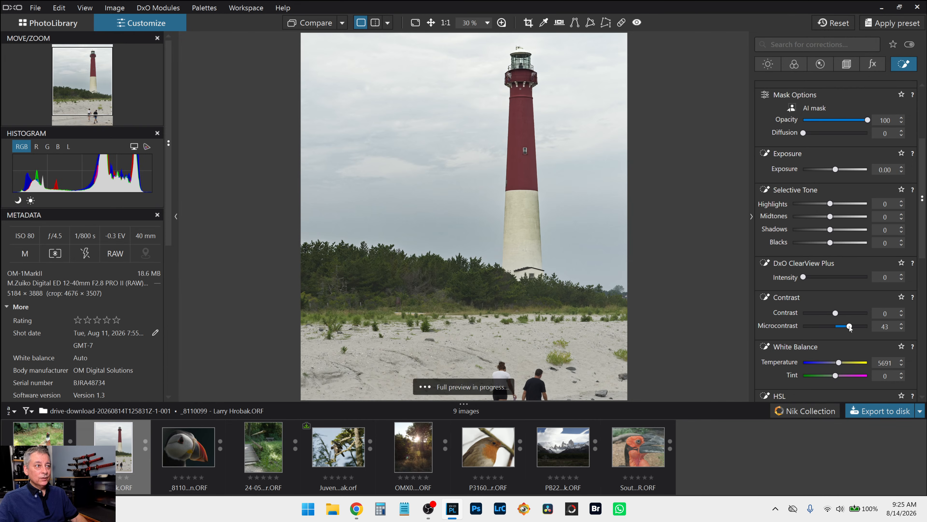
click(845, 204)
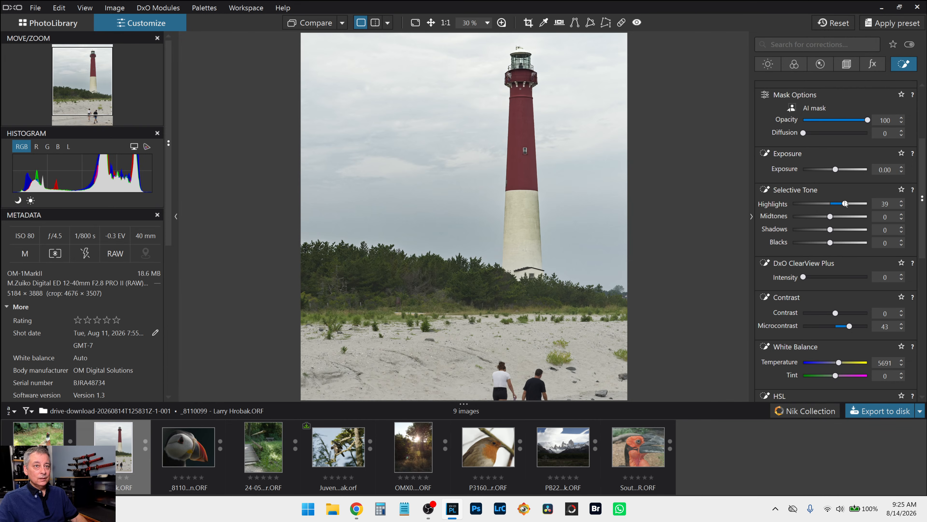
drag(845, 204, 836, 204)
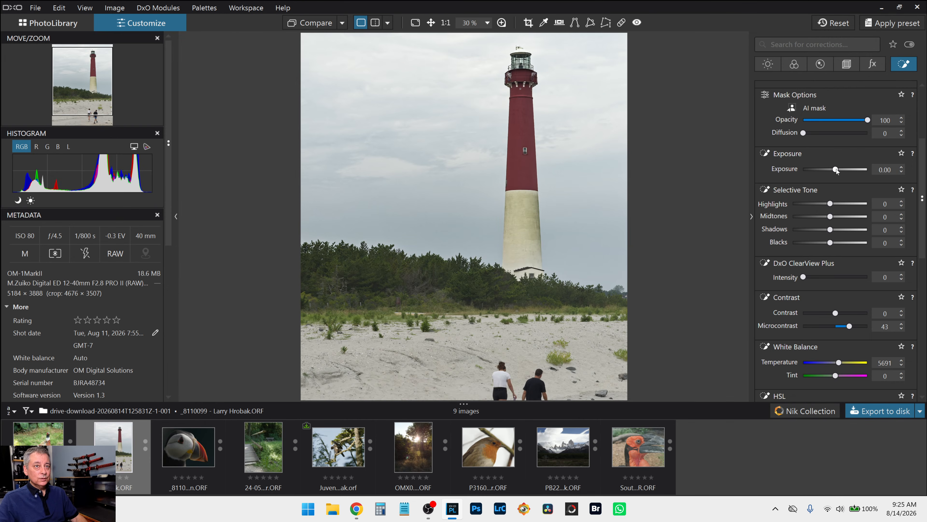
drag(835, 169, 837, 169)
Step: Set the tower mask's shadows to 10, DxO ClearView Plus intensity to 29 and microcontrast to 52
drag(829, 229, 831, 230)
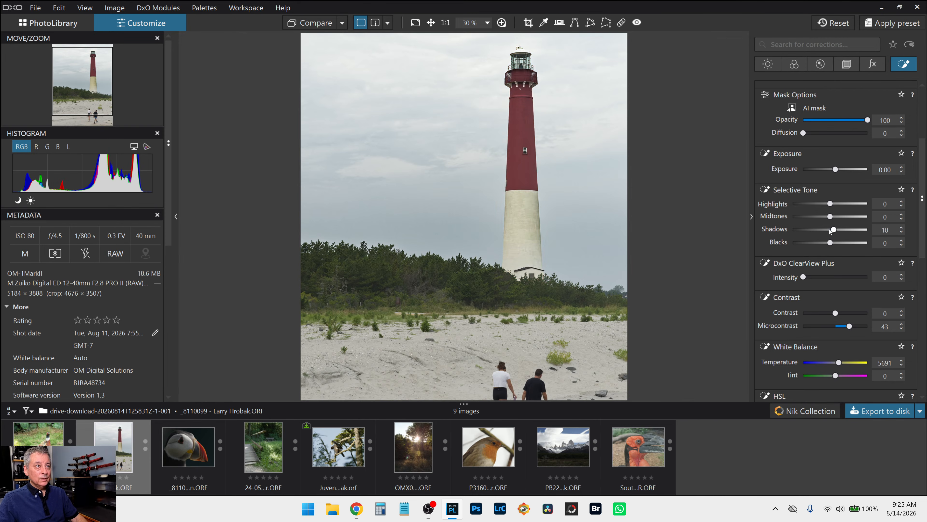
click(830, 230)
drag(831, 230, 833, 230)
drag(836, 281, 822, 279)
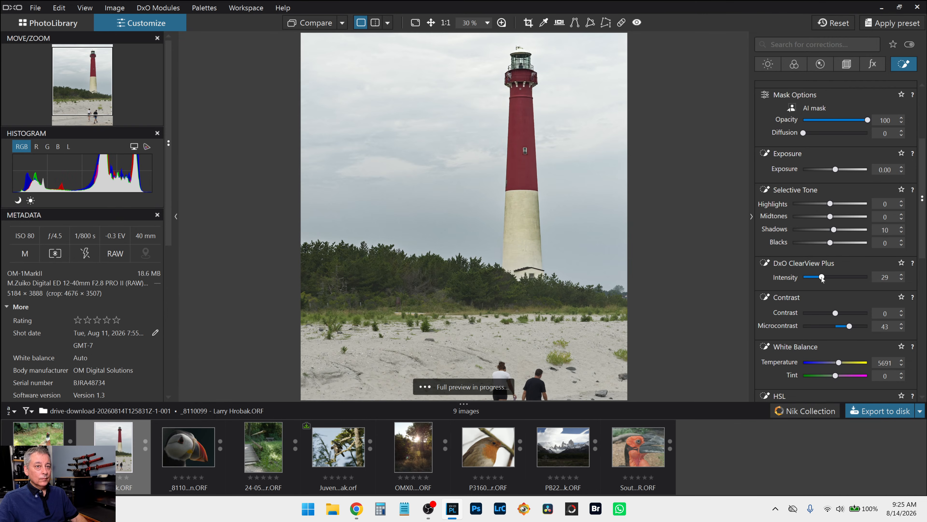
drag(849, 326, 861, 332)
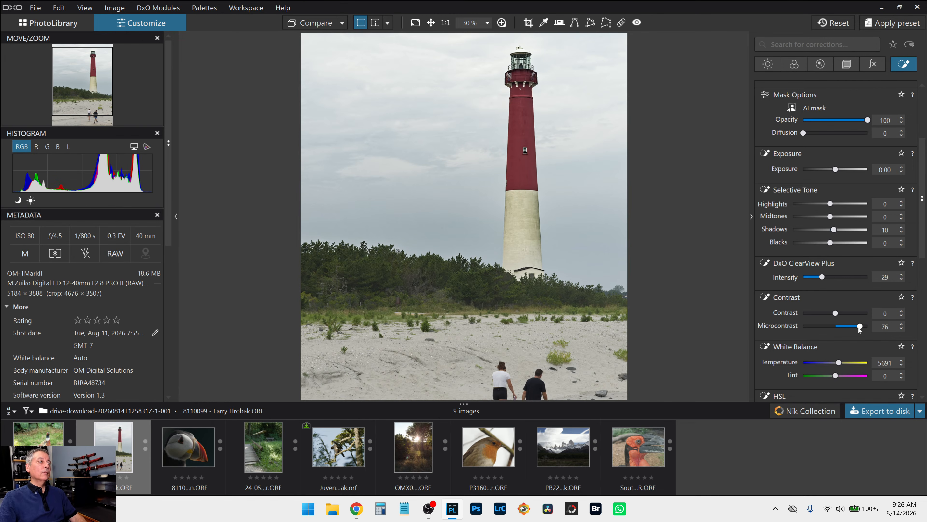
drag(858, 330, 850, 329)
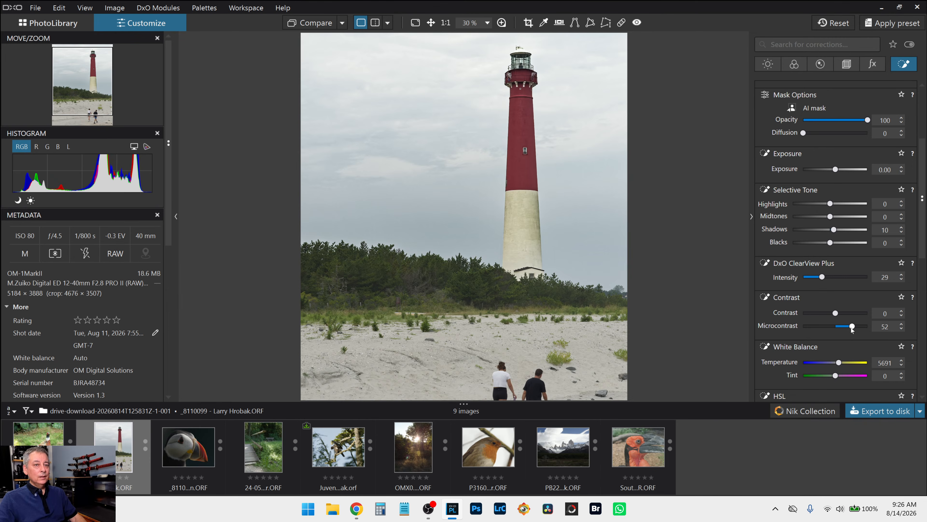
Step: Create a new mask with an AI selection of the whole sandy beach
scroll(687, 274, down, 1)
scroll(669, 274, down, 1)
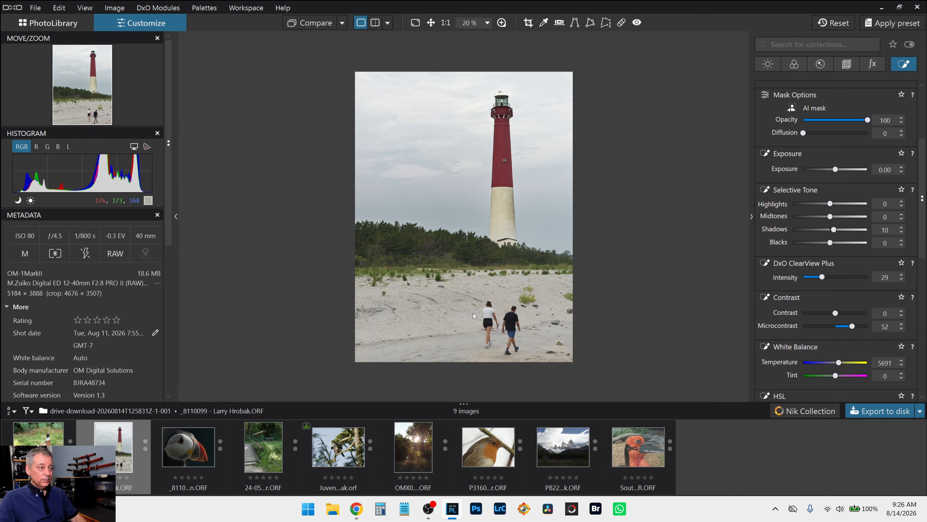
scroll(816, 199, up, 3)
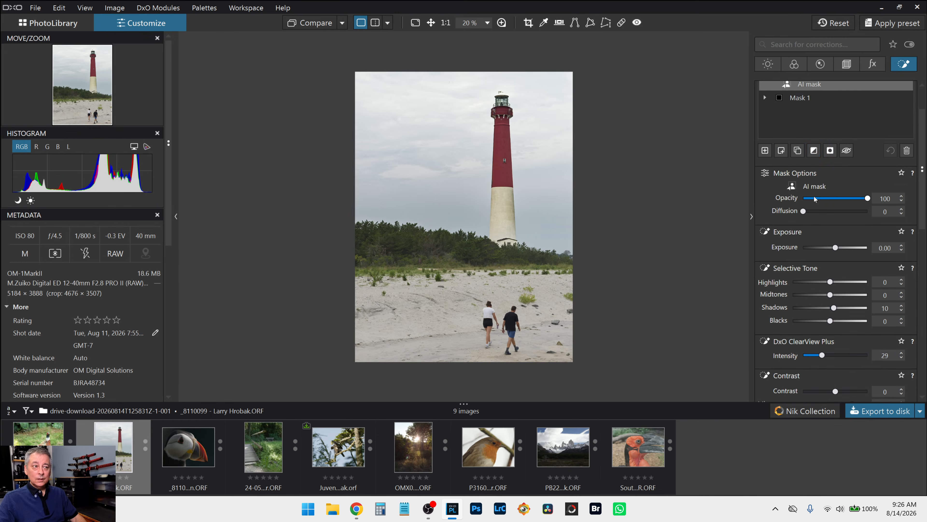
scroll(815, 199, up, 2)
click(766, 202)
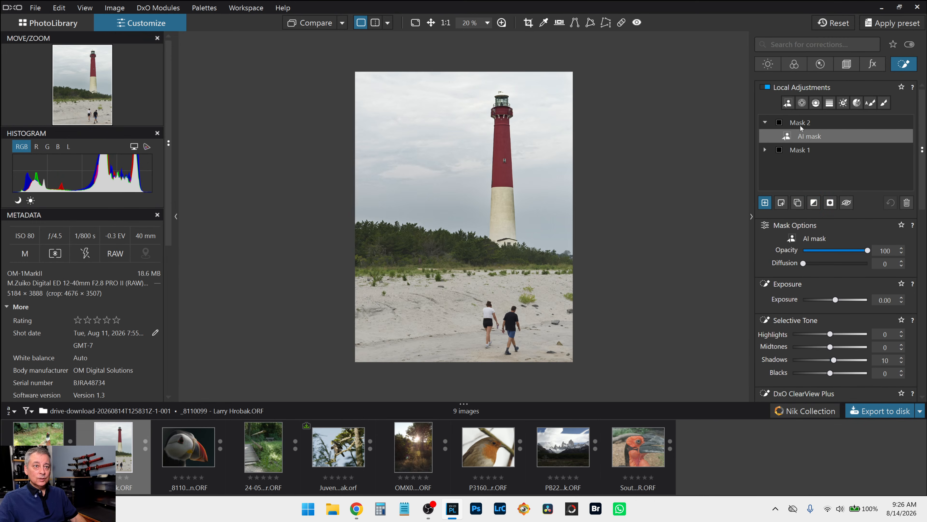
click(788, 103)
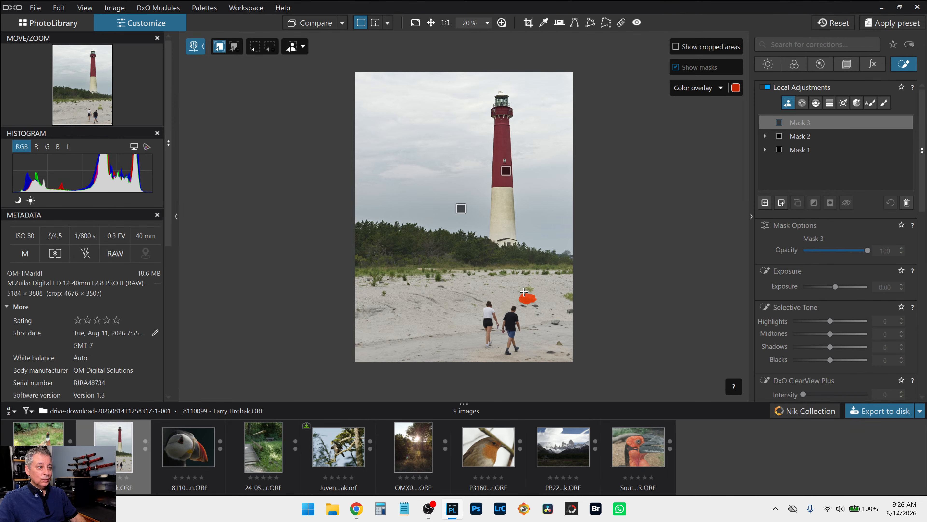
click(538, 284)
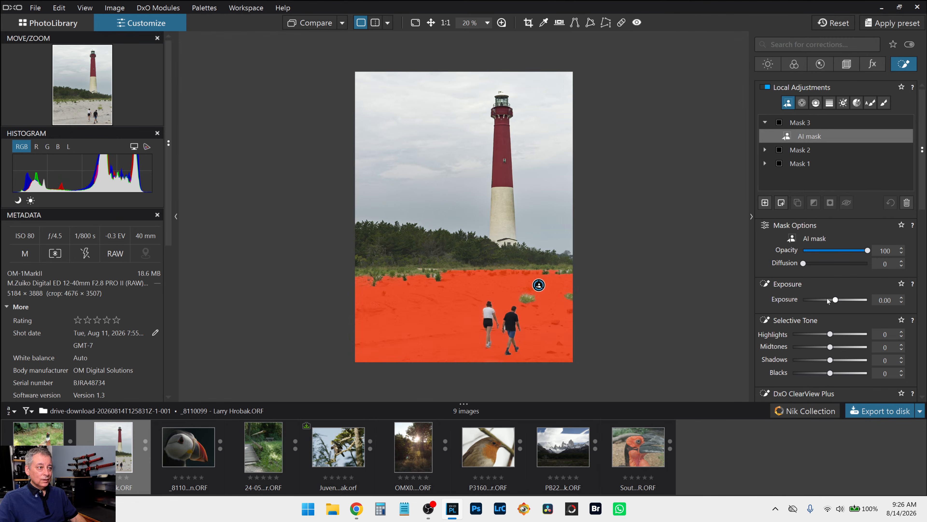
Step: Set the sand mask's highlights to 17, midtones to 5 and blacks to -5, and its white balance temperature to 5891
mouse_move(829, 334)
mouse_down()
mouse_move(847, 333)
mouse_move(839, 334)
mouse_up()
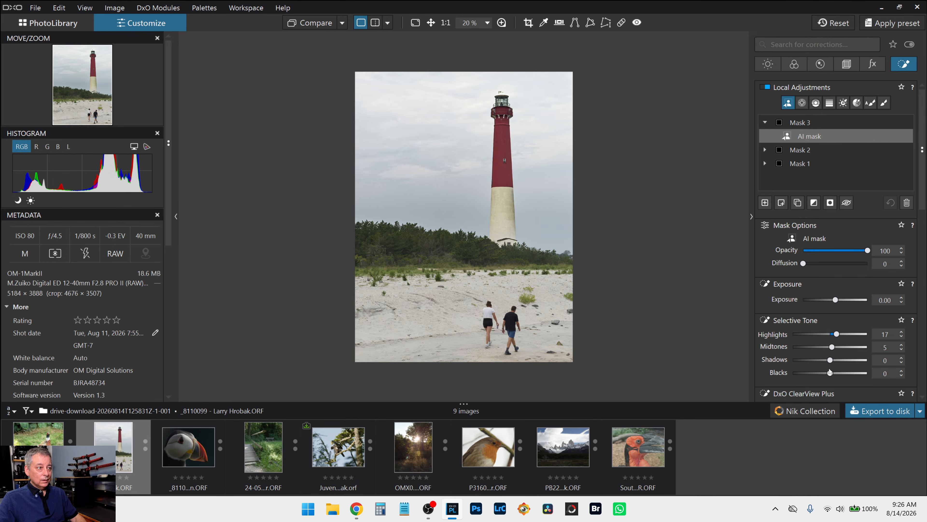
drag(830, 372, 828, 373)
scroll(797, 332, down, 5)
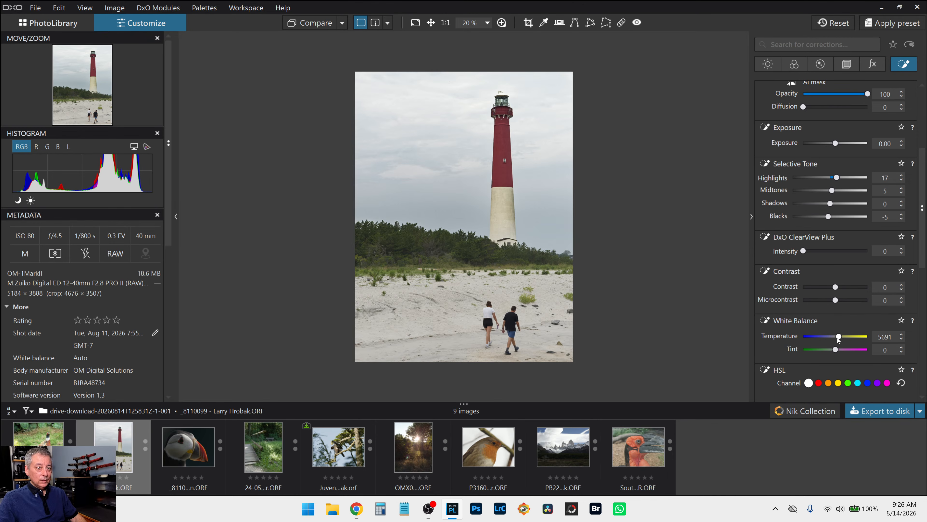
scroll(839, 337, up, 3)
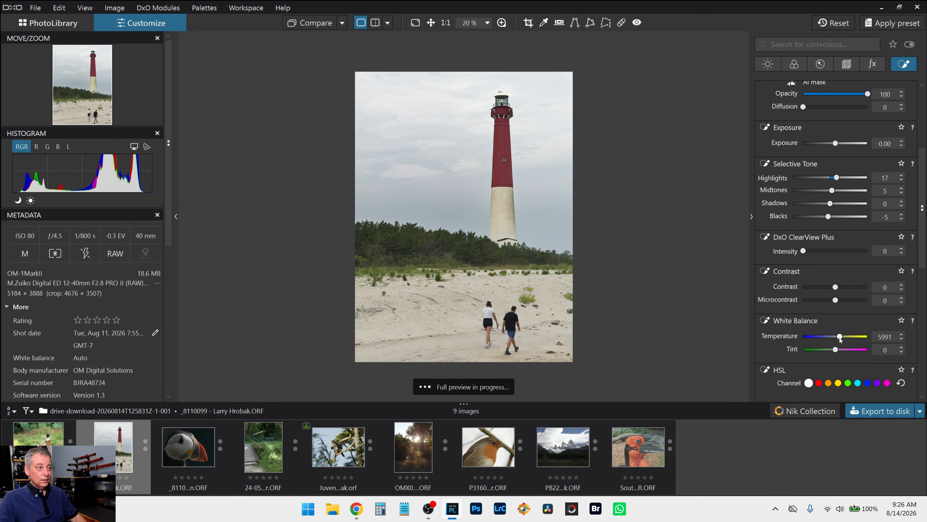
scroll(840, 338, down, 1)
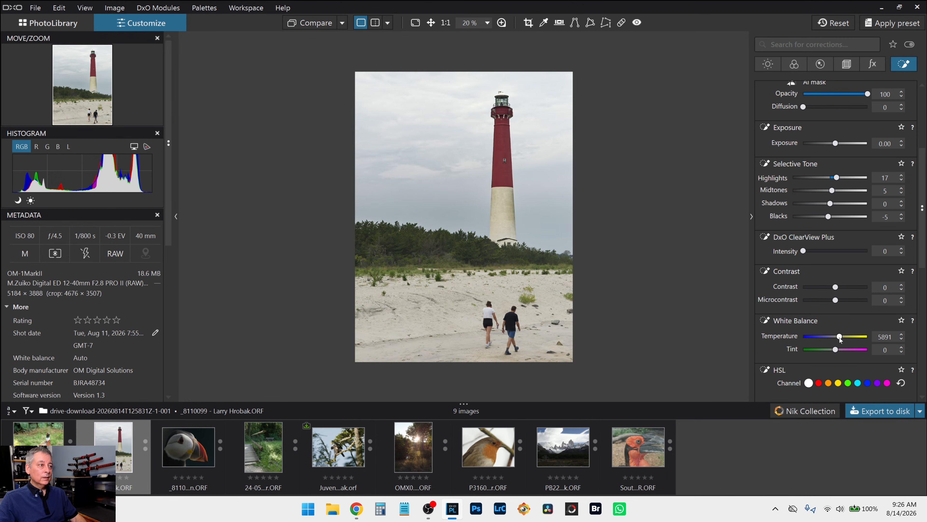
scroll(800, 254, up, 4)
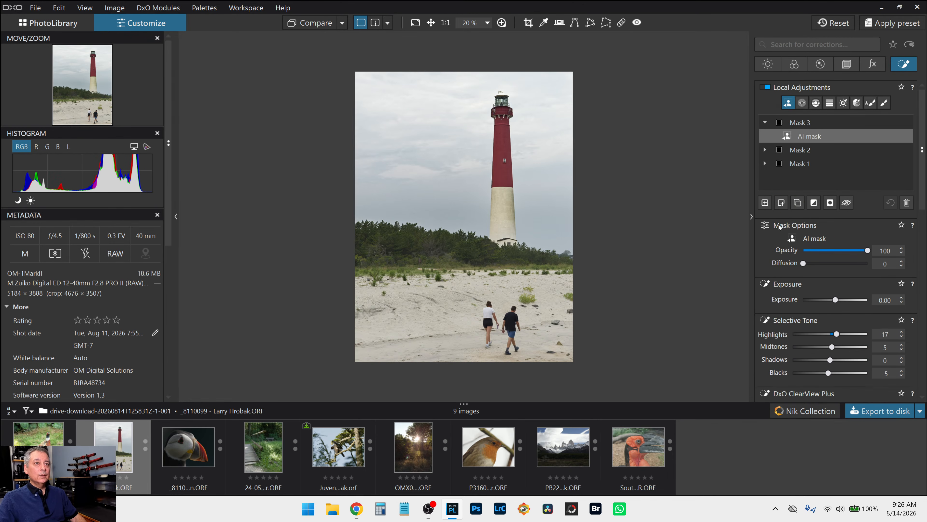
Step: Create a new mask with an AI area selection around the two walkers and set highlights to 27, midtones to 19 and shadows to 17
click(765, 202)
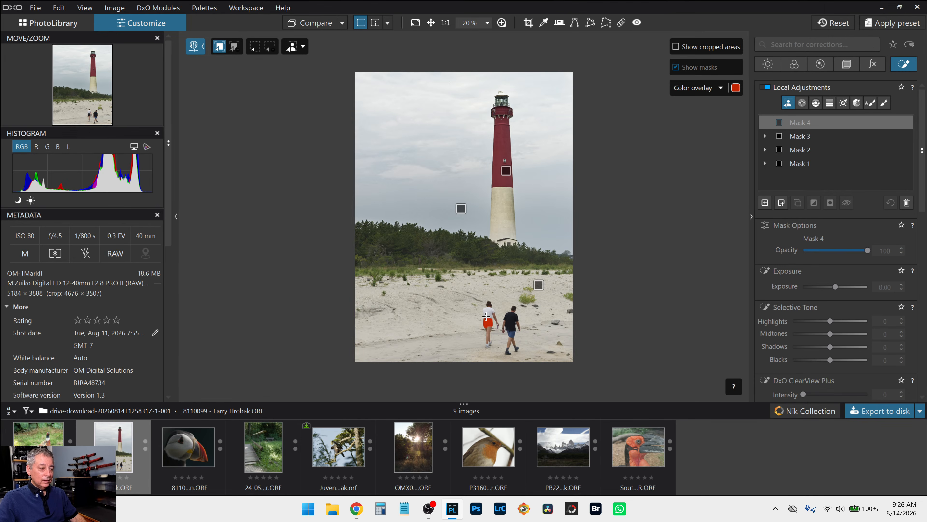
click(260, 51)
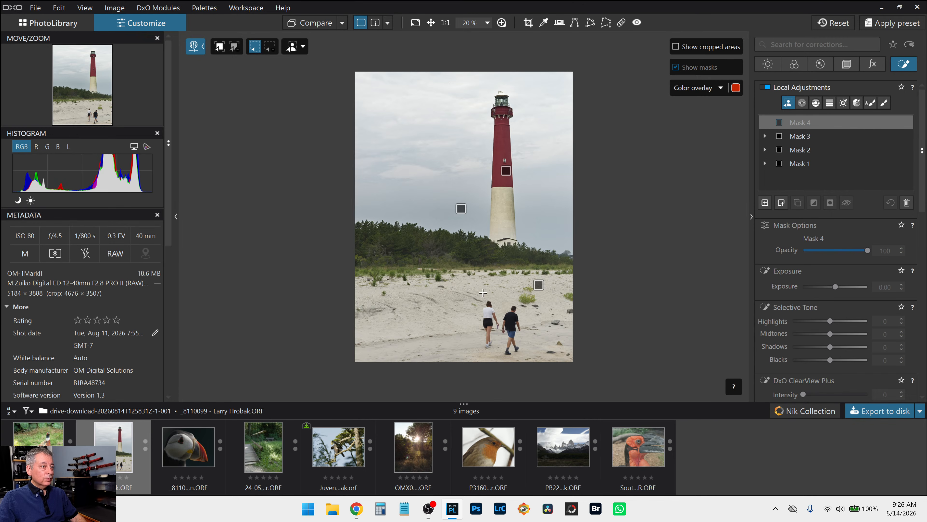
drag(493, 312, 531, 360)
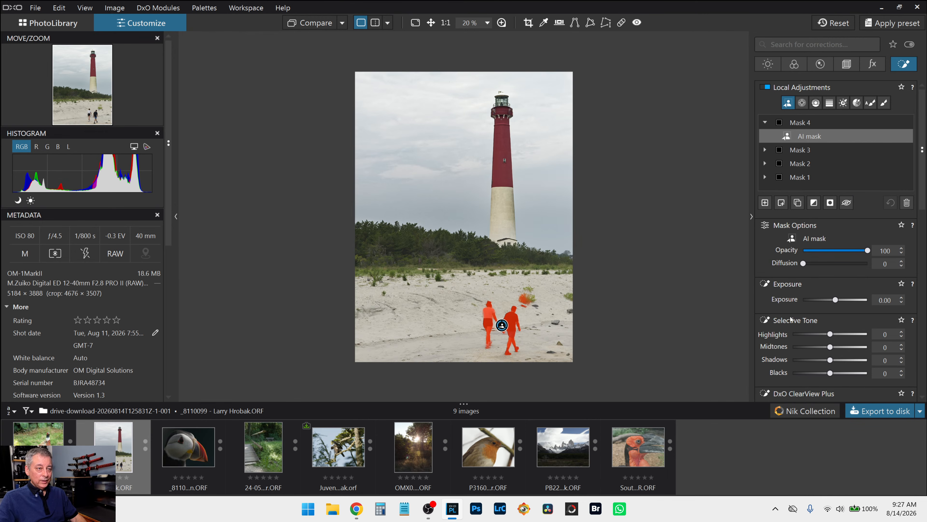
drag(829, 334, 843, 335)
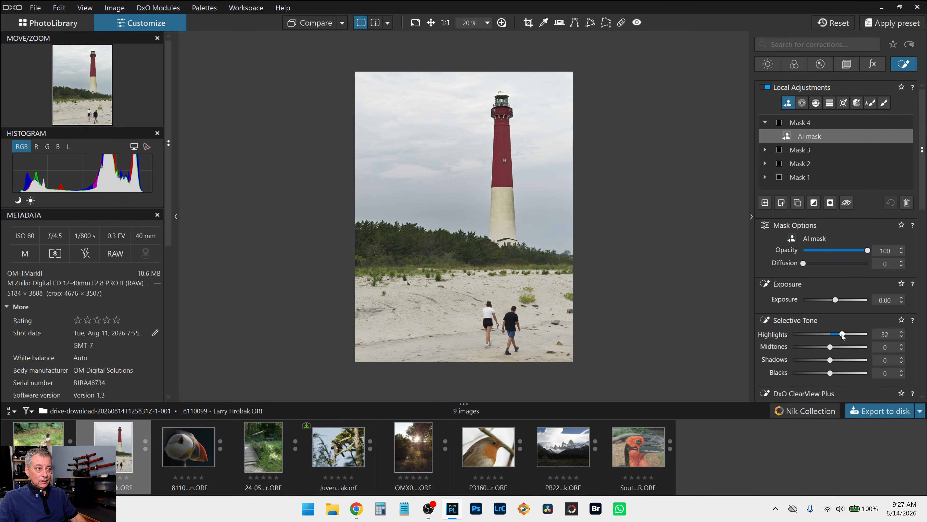
mouse_move(829, 346)
mouse_down()
mouse_move(834, 360)
mouse_move(838, 346)
mouse_up()
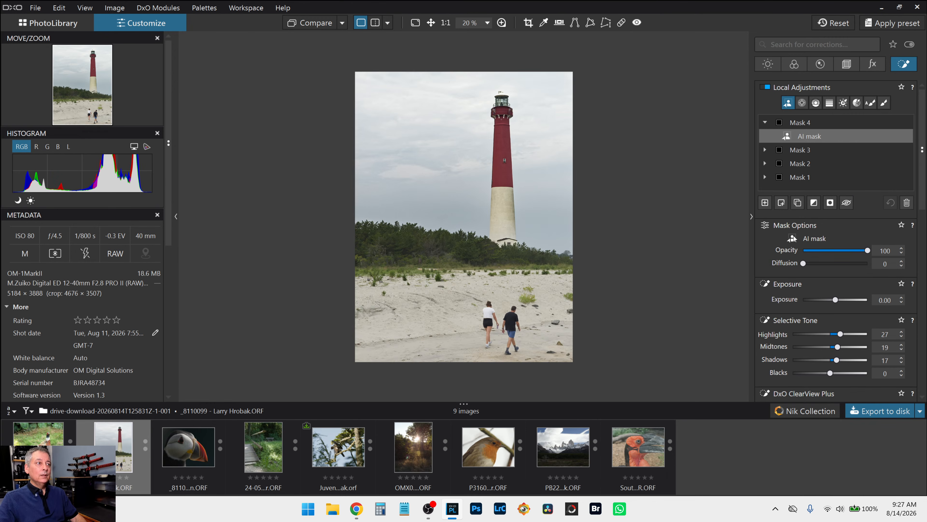
Step: Create a new mask and paint the strip of vegetation between the trees and the sand with a smaller Auto brush
click(766, 203)
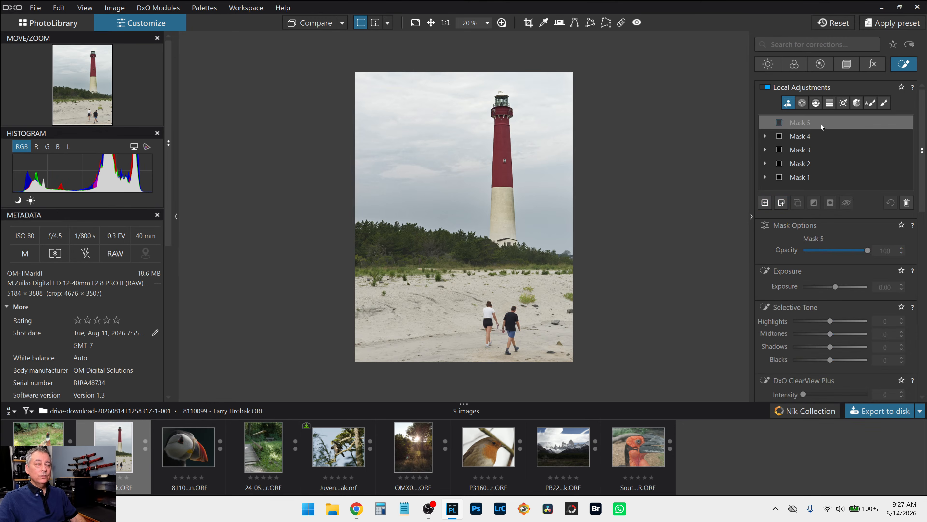
click(884, 105)
click(871, 104)
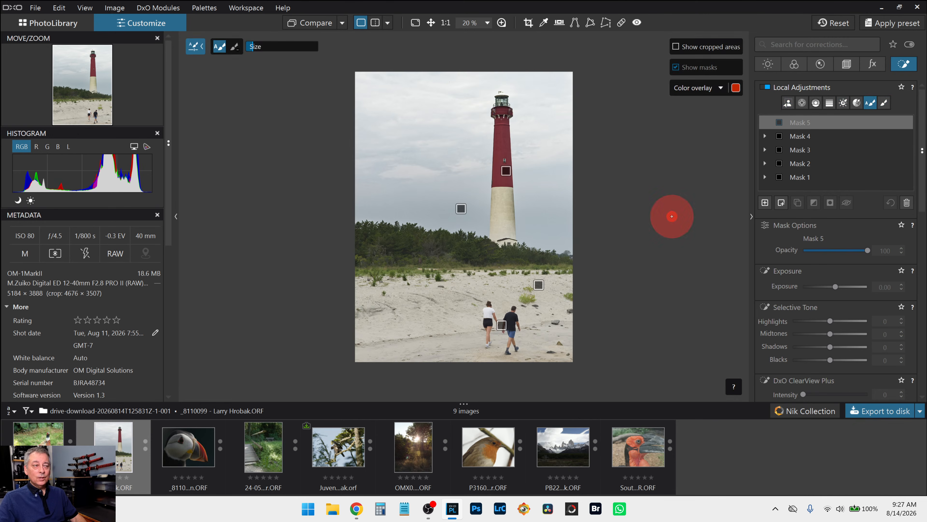
scroll(399, 256, down, 3)
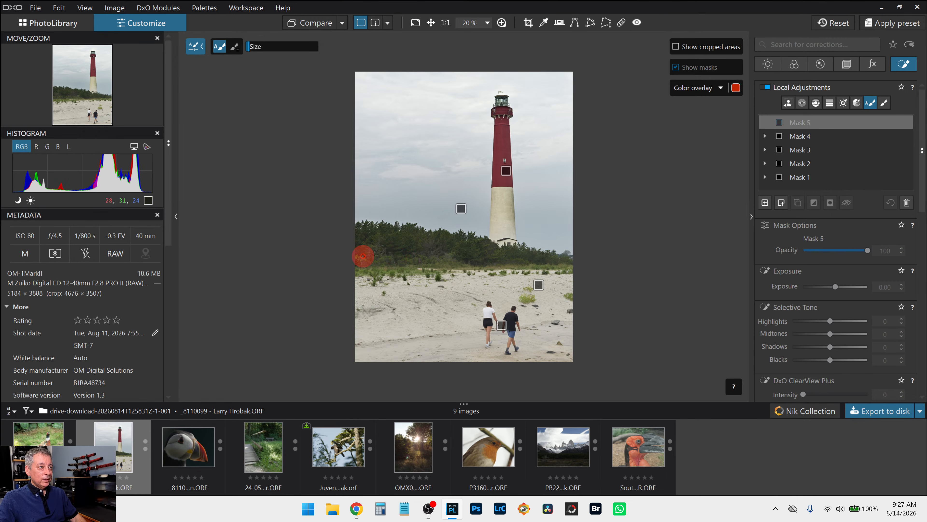
drag(364, 258, 562, 261)
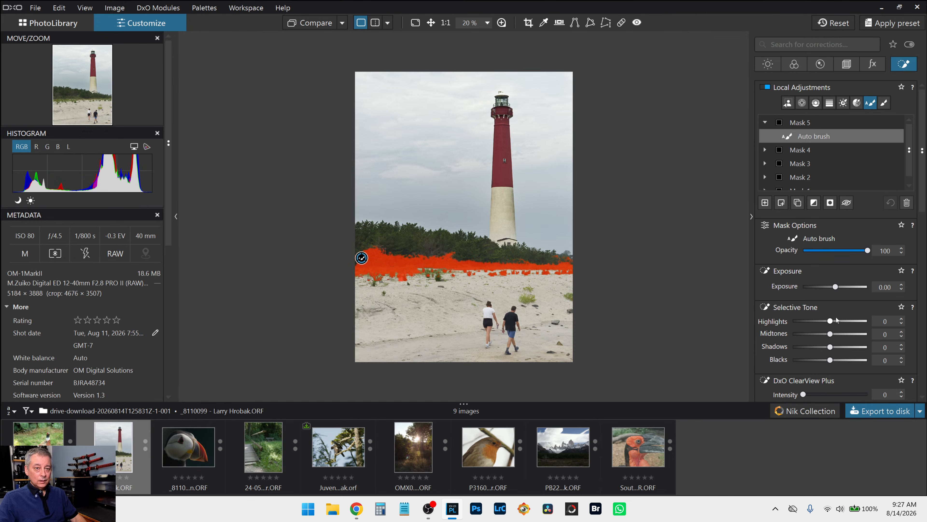
Step: Set the vegetation mask's selective tone to highlights 42, midtones 21 and shadows 10
drag(828, 320, 851, 320)
click(843, 334)
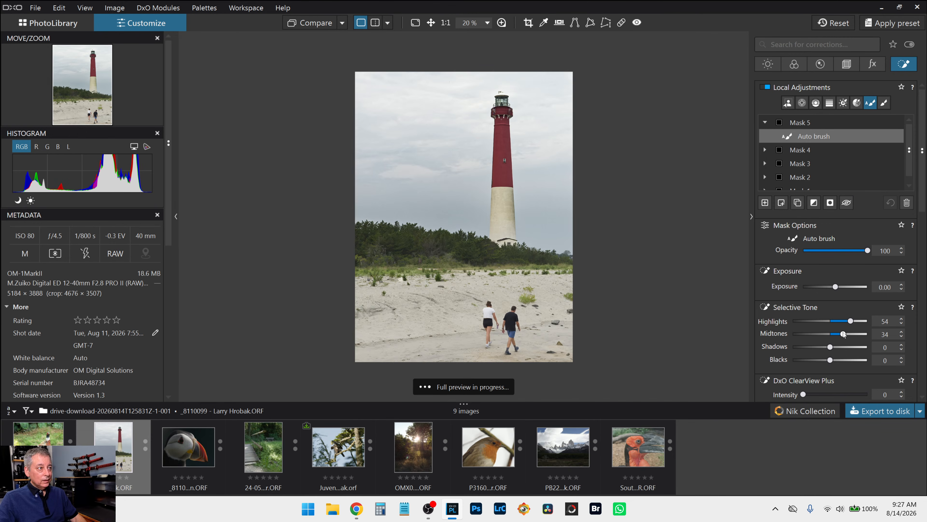
click(837, 347)
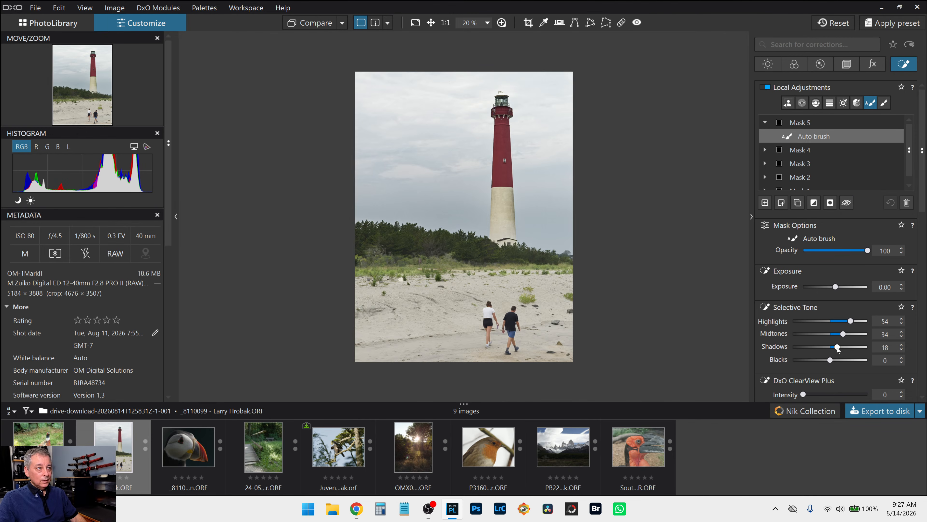
drag(838, 348, 836, 349)
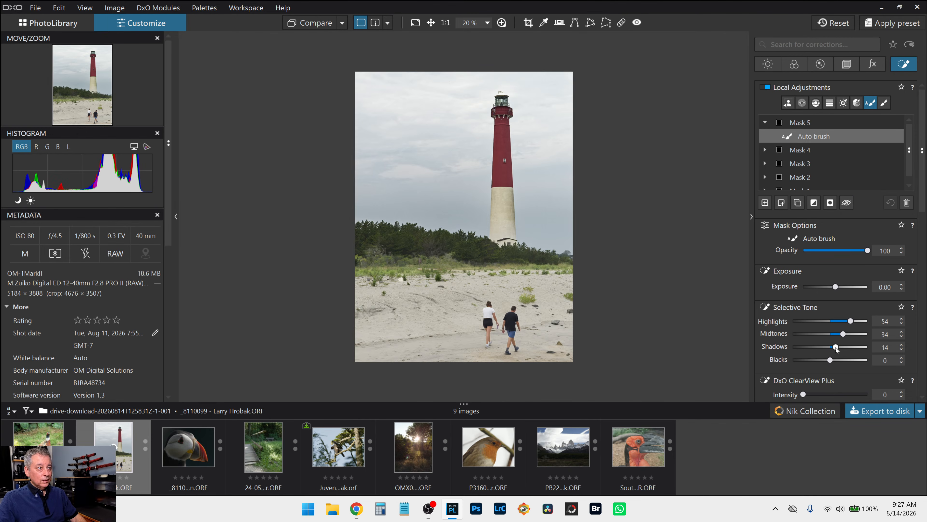
click(838, 335)
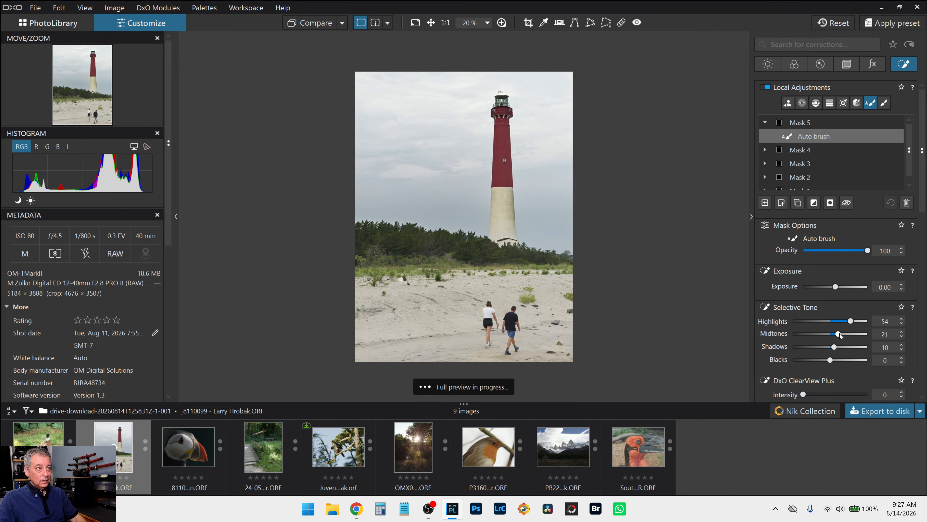
drag(849, 325, 848, 322)
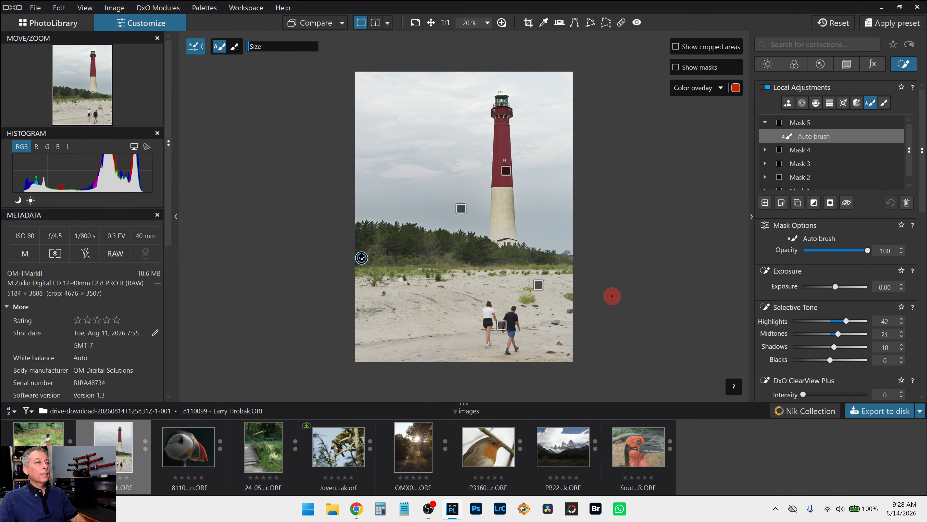
key(alt)
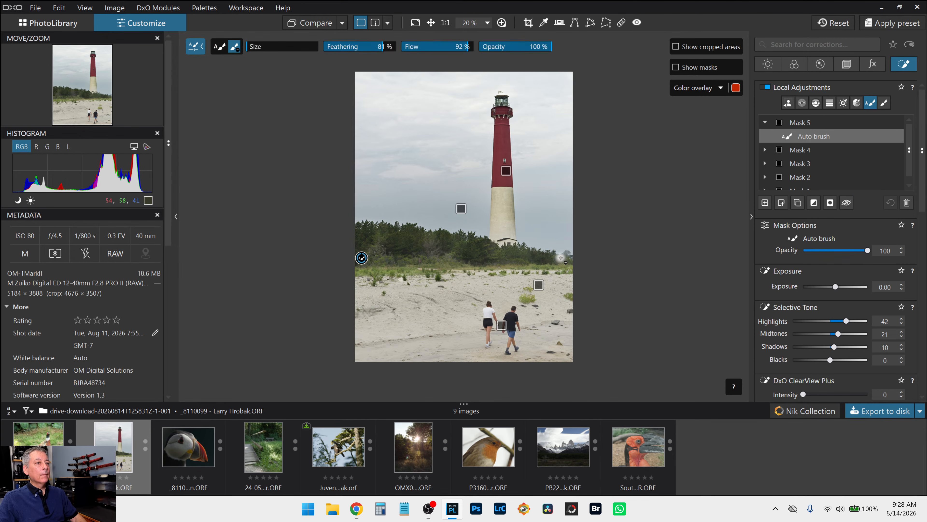
click(696, 375)
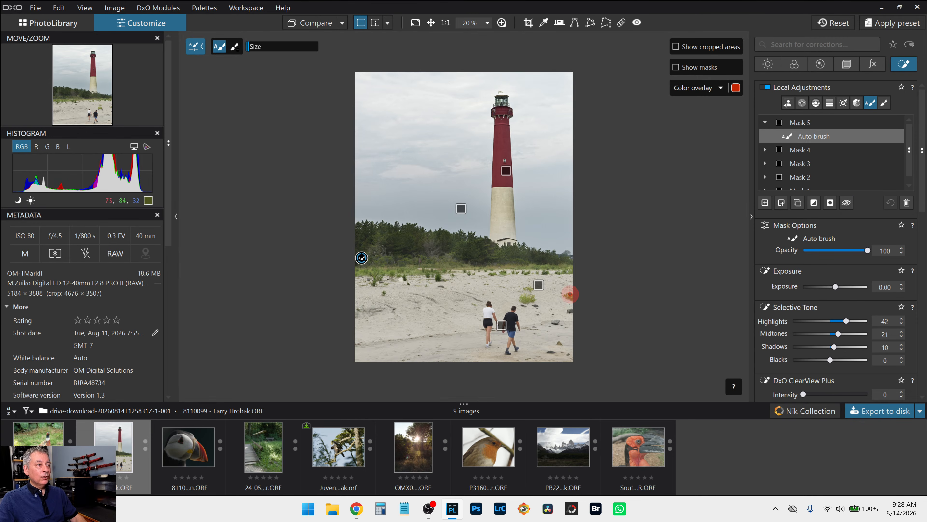
key(alt)
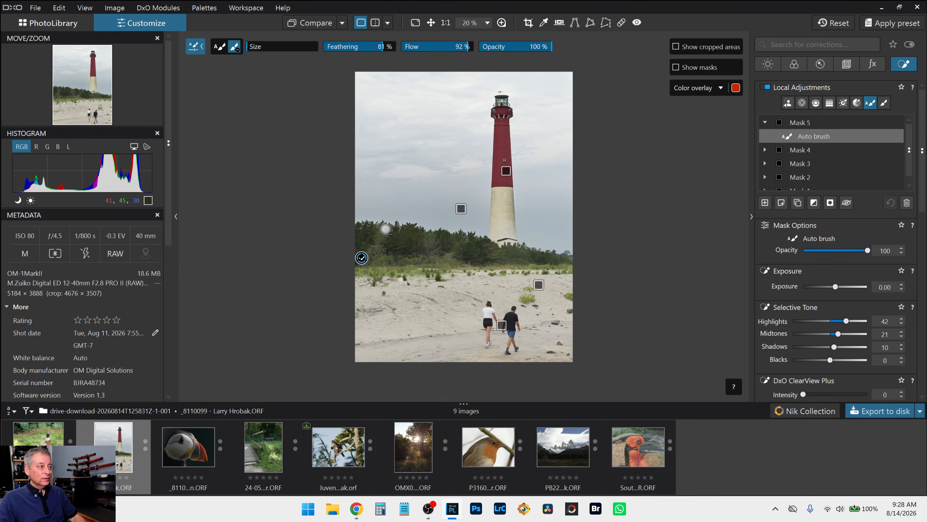
click(734, 323)
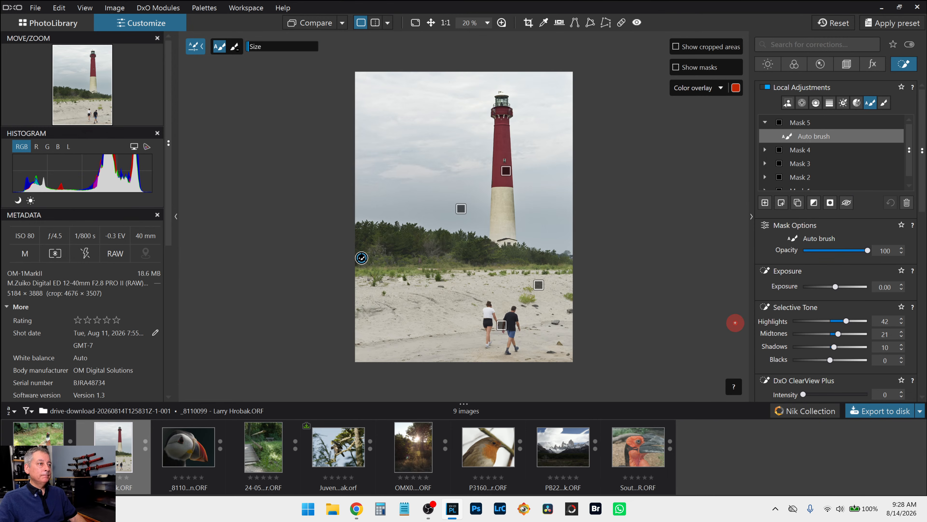
key(alt)
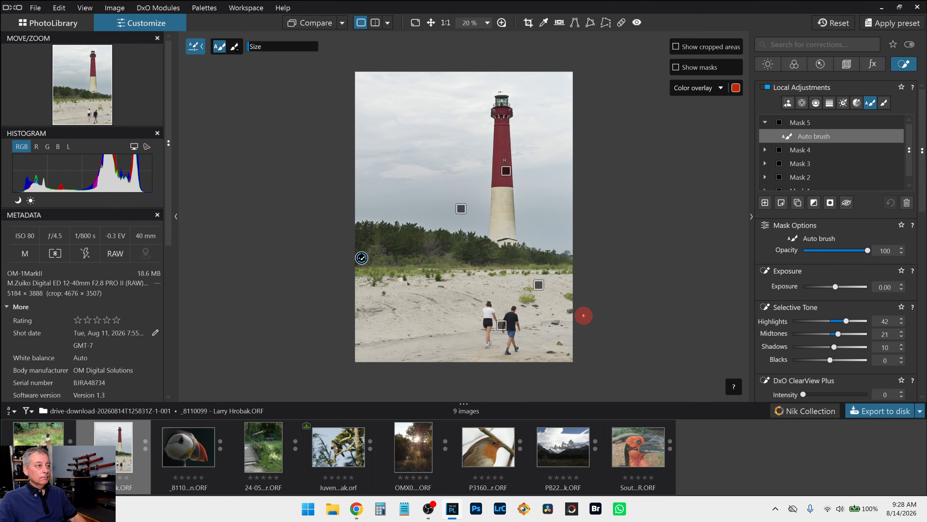
Step: Set the vegetation mask's microcontrast to 19 and compare the photo with its uncorrected version
scroll(817, 318, down, 2)
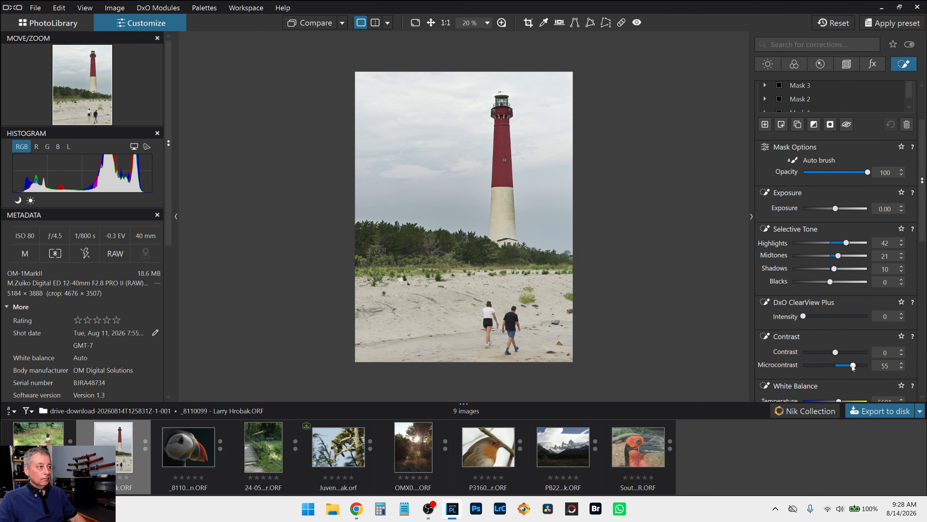
drag(852, 365, 843, 365)
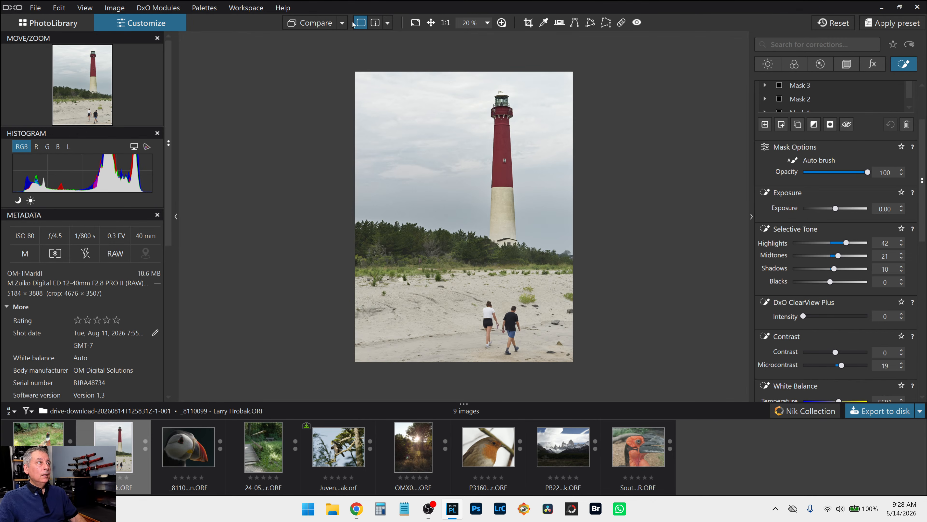
click(328, 24)
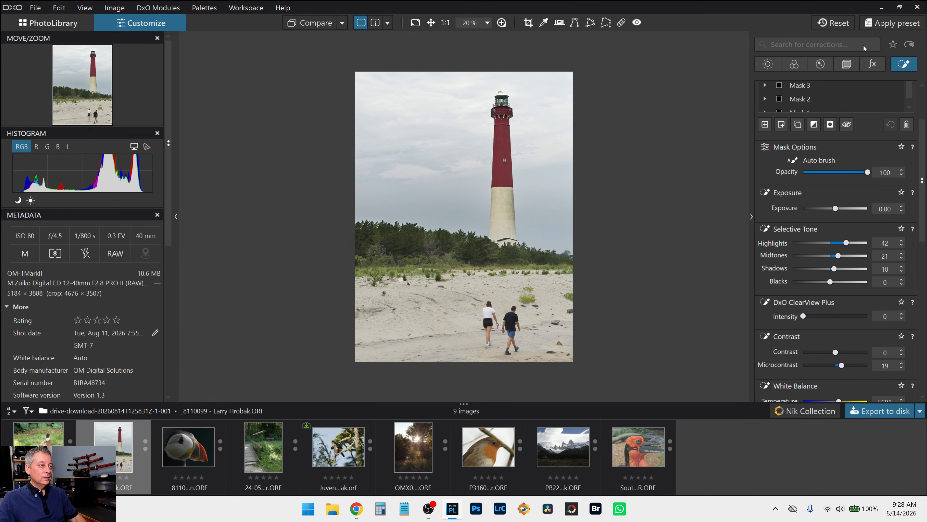
Step: Set the sand mask's ClearView Plus intensity to 27, microcontrast to 14 and exposure to 0.20
scroll(859, 178, up, 1)
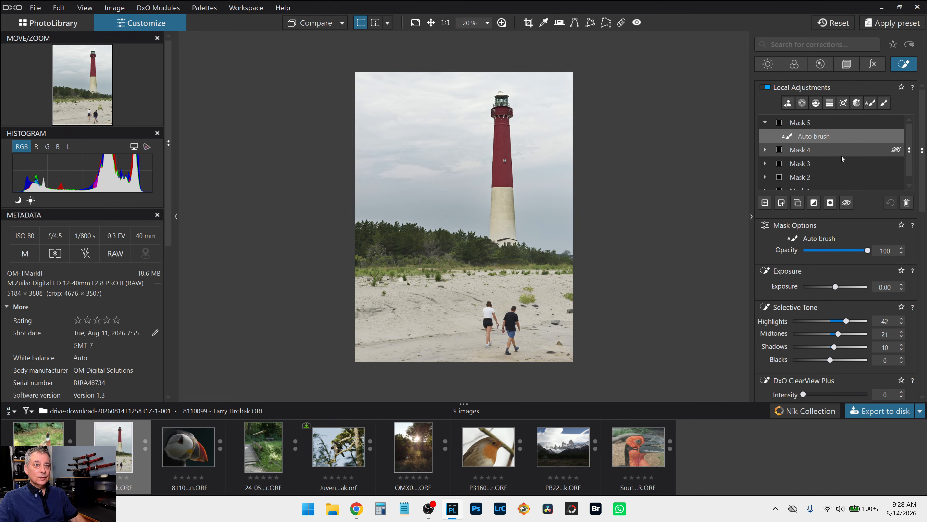
click(842, 156)
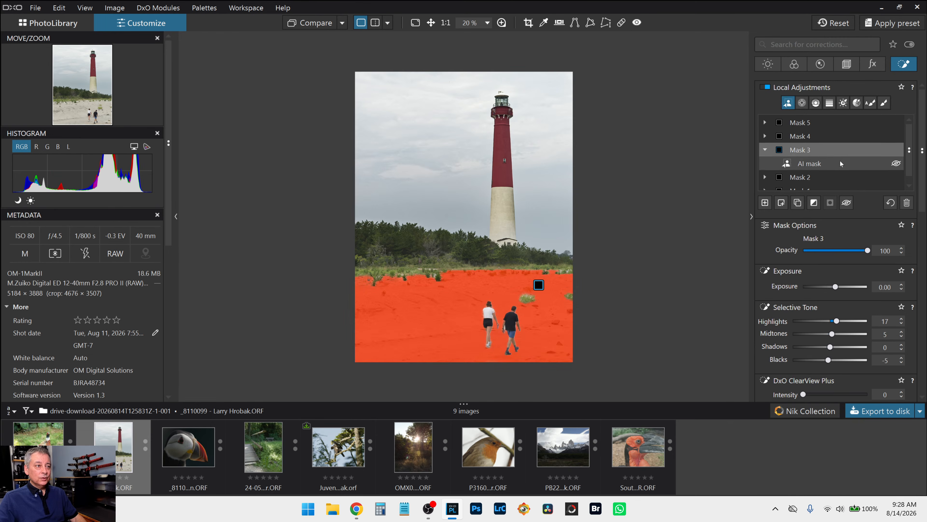
click(840, 163)
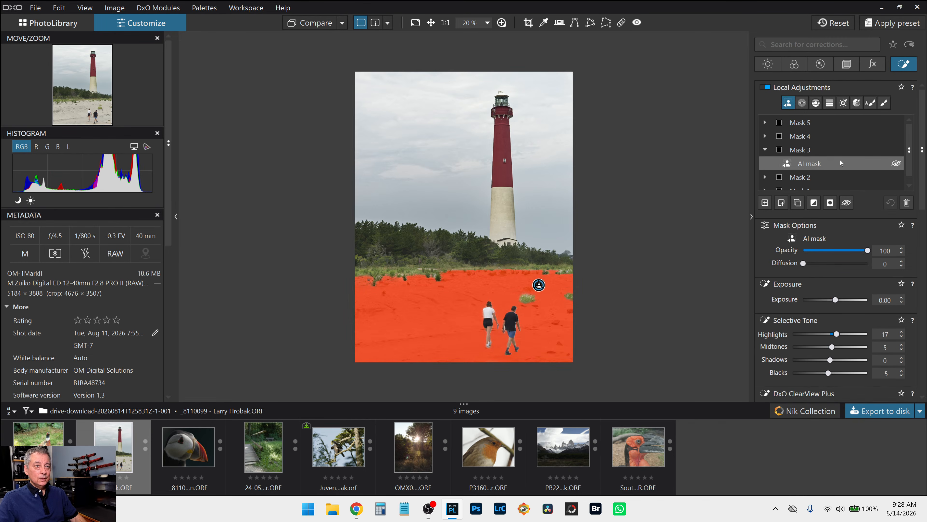
scroll(843, 298, down, 1)
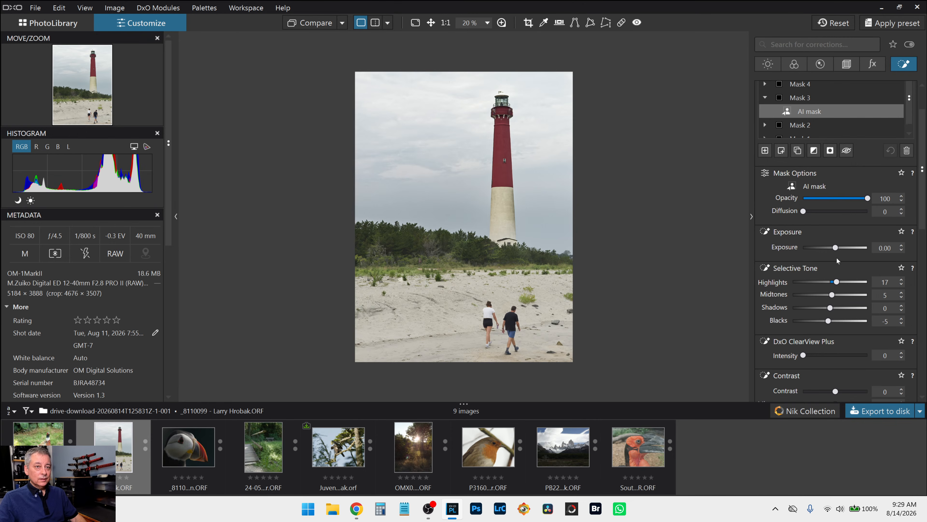
click(821, 355)
scroll(809, 332, down, 1)
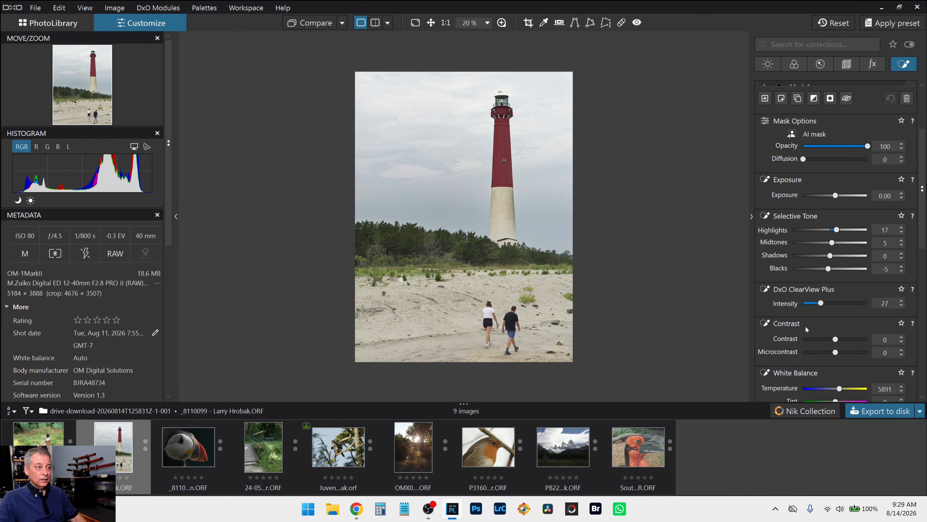
click(847, 352)
drag(848, 353, 840, 353)
drag(835, 194, 835, 193)
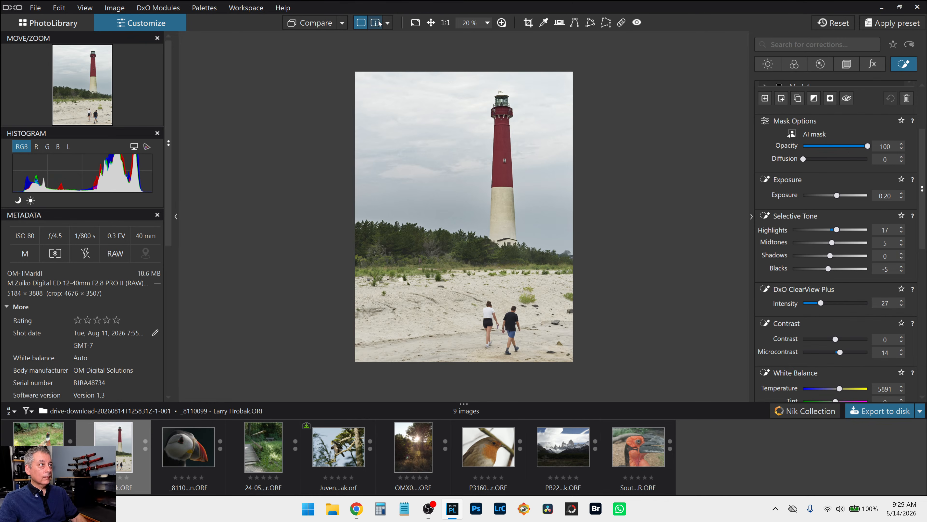
Step: Compare the original and edited lighthouse photo side by side, left and right, with the side palettes hidden
click(388, 23)
click(401, 39)
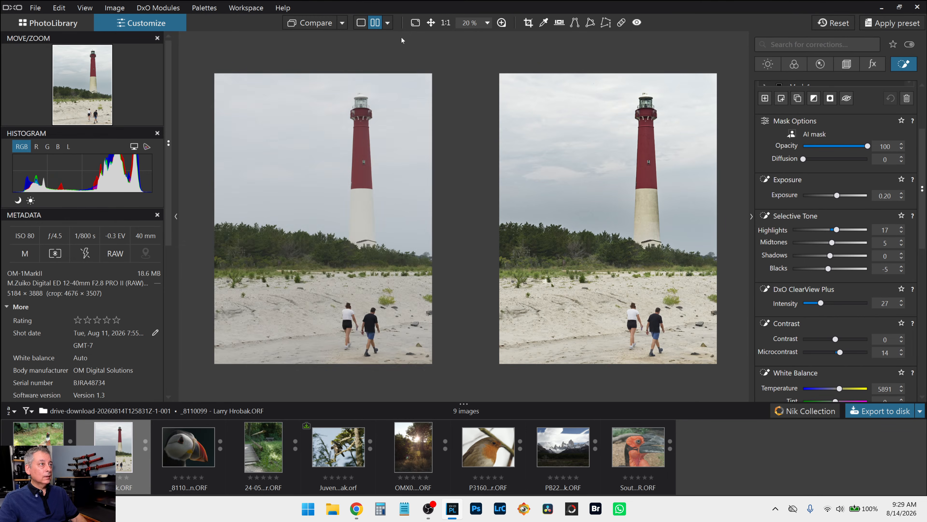
click(342, 23)
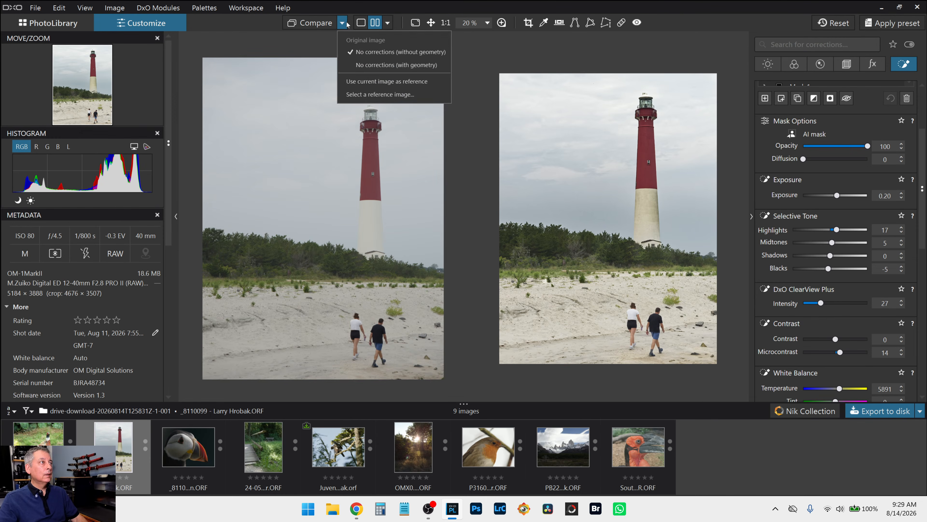
click(346, 24)
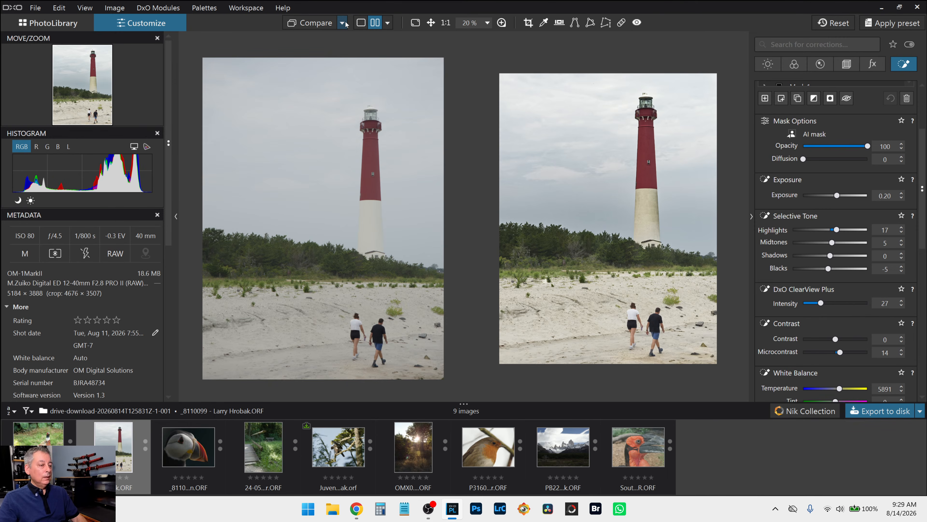
key(F9)
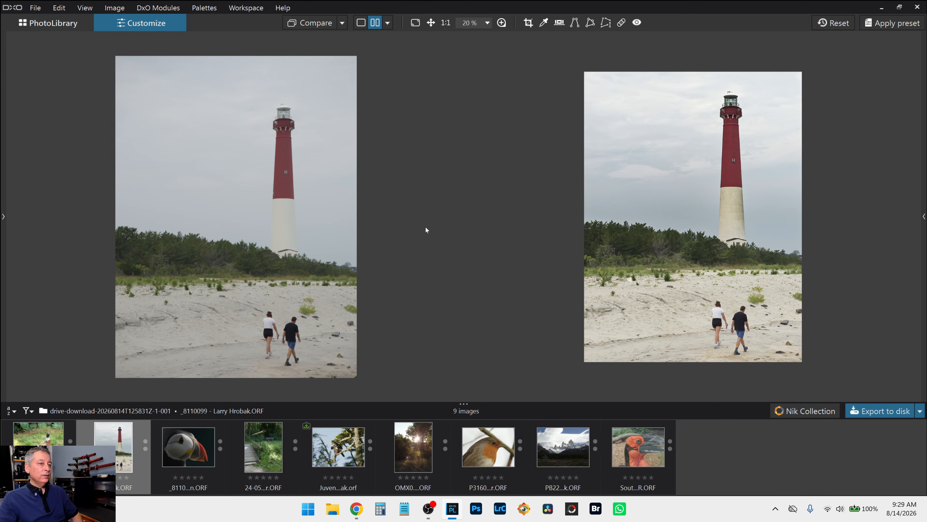
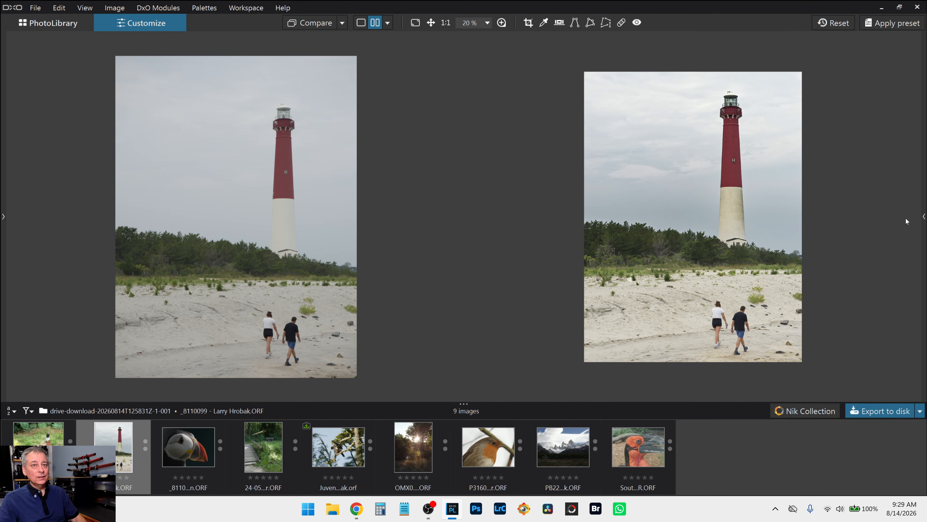
Step: Create a new mask with a control point on the lighthouse lantern and shrink its radius to just cover the lantern
click(923, 217)
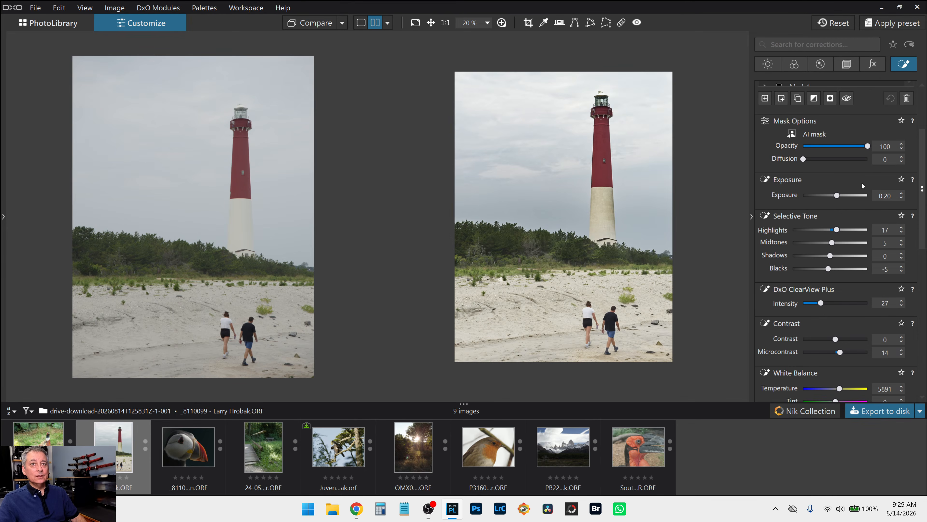
scroll(862, 185, up, 3)
click(764, 202)
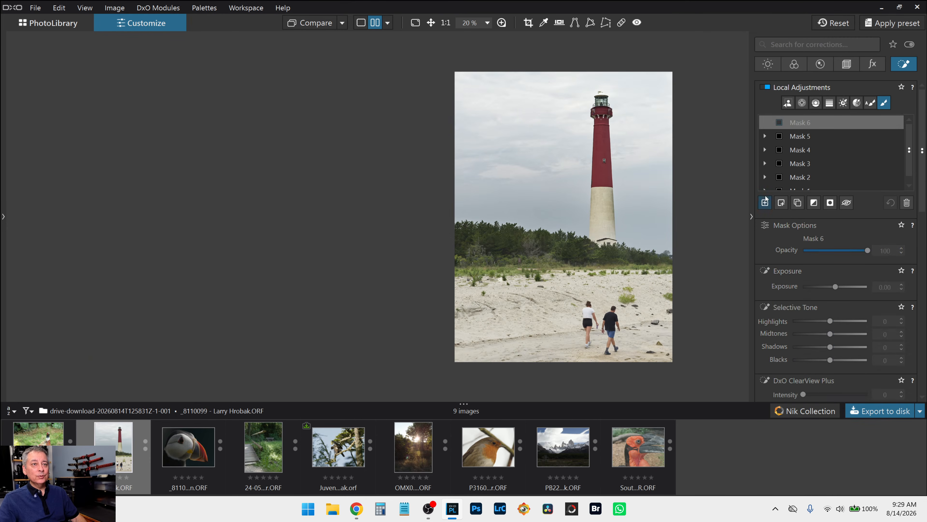
click(802, 103)
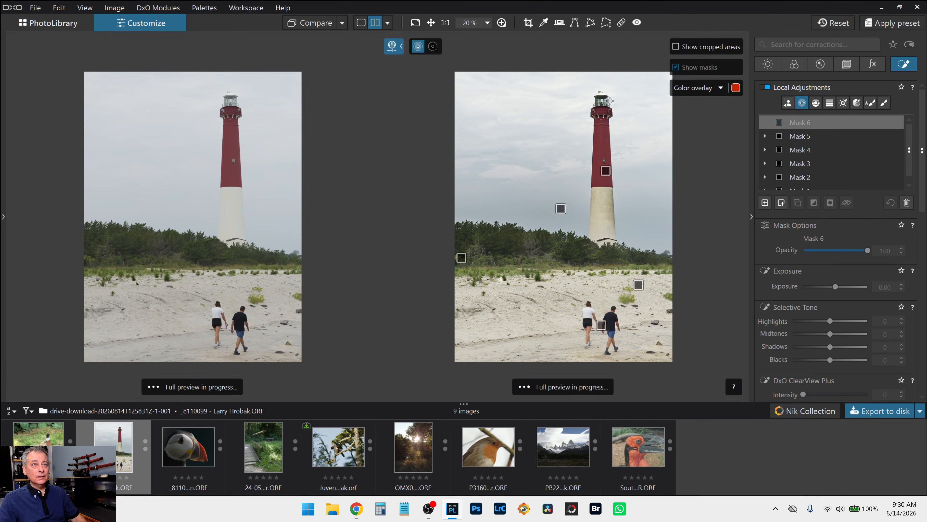
click(601, 102)
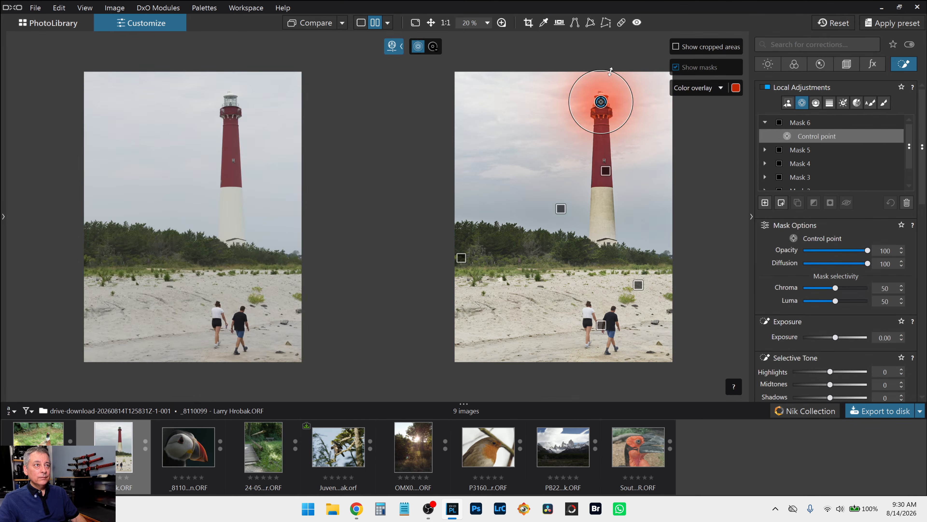
drag(611, 71, 605, 92)
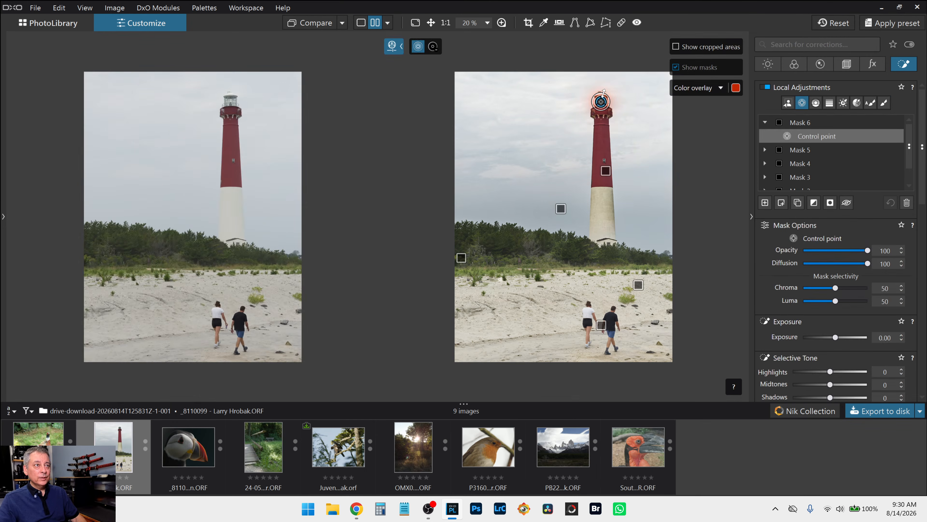
Step: Set the lantern mask's exposure to 1.22 and its white balance temperature to 8369
click(845, 337)
scroll(810, 344, down, 3)
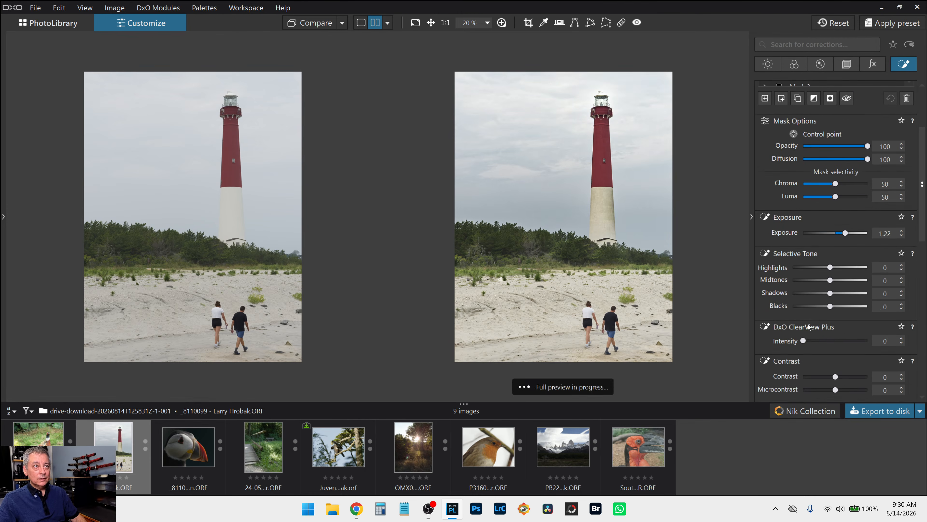
scroll(832, 340, down, 4)
click(848, 324)
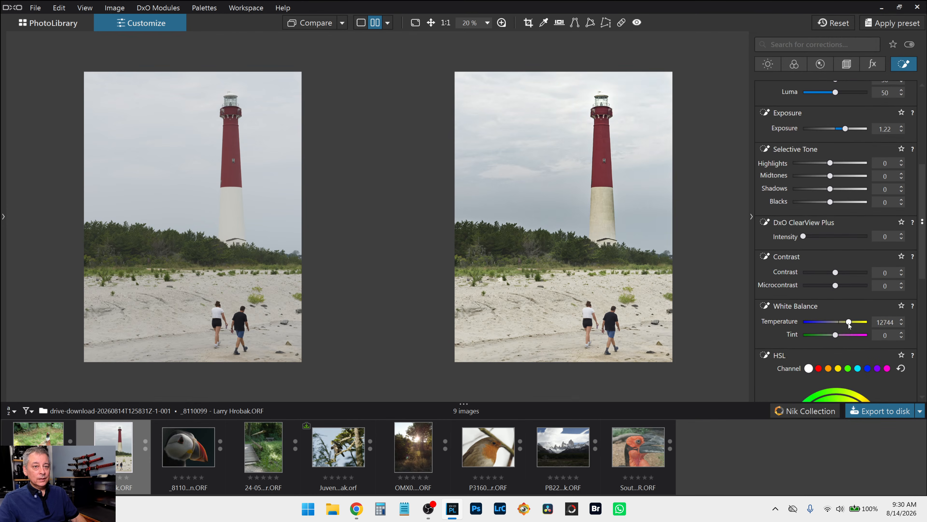
drag(848, 323, 844, 323)
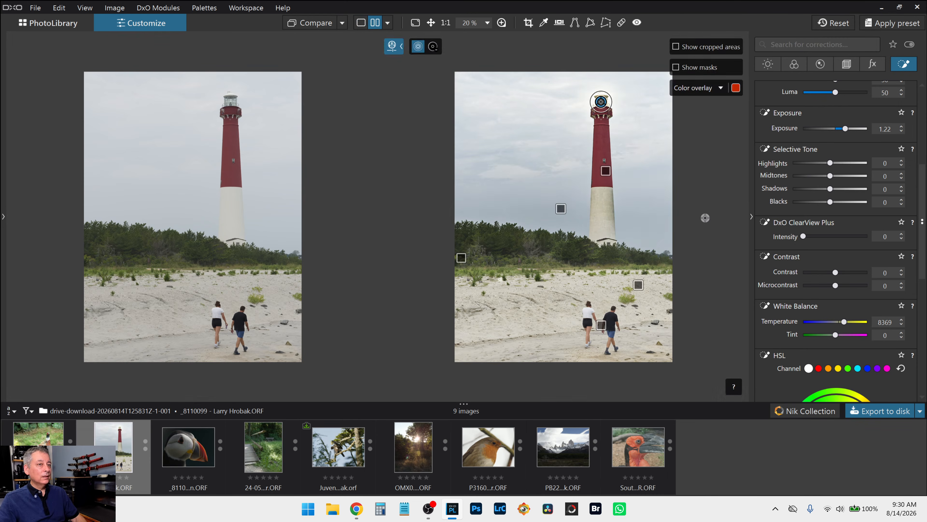
Step: Compare the lighthouse edit in a left/right split view without palettes, moving the divider until the whole edited photo shows
click(752, 224)
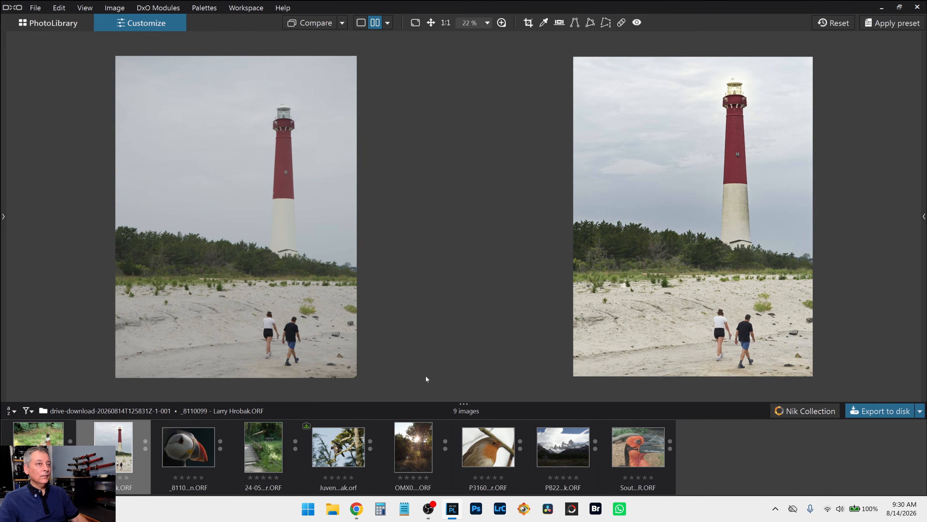
click(388, 23)
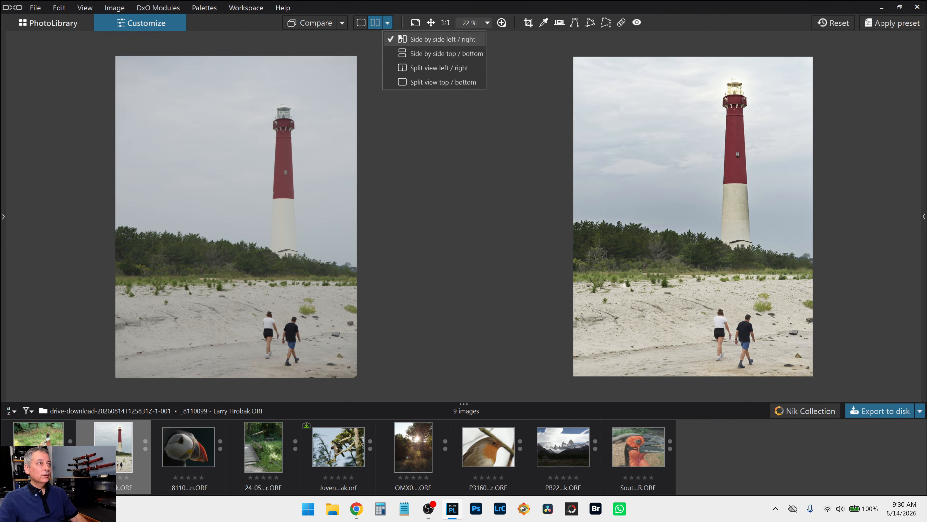
click(410, 68)
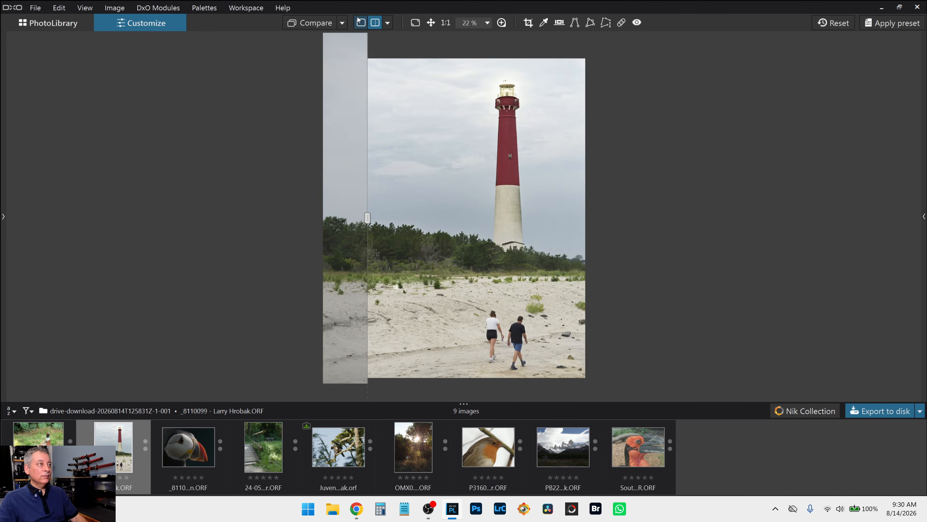
click(360, 22)
click(391, 64)
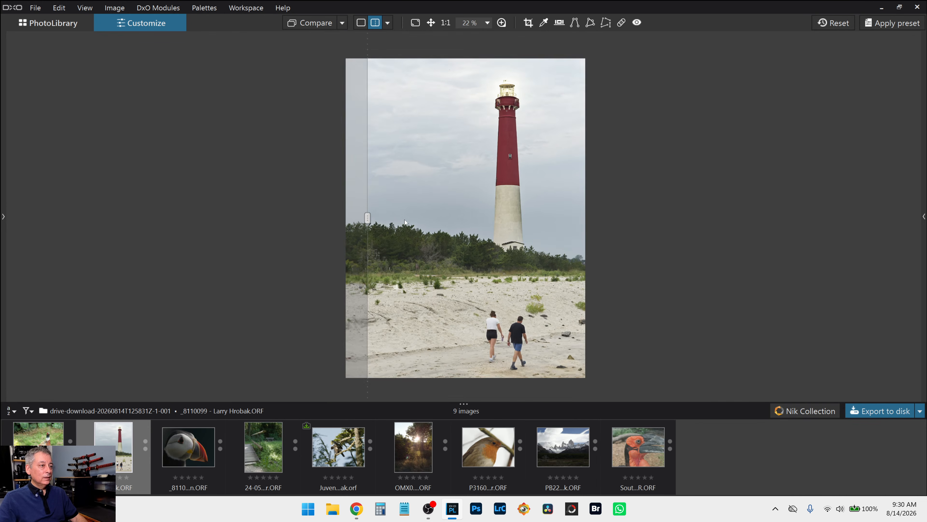
drag(367, 218, 319, 191)
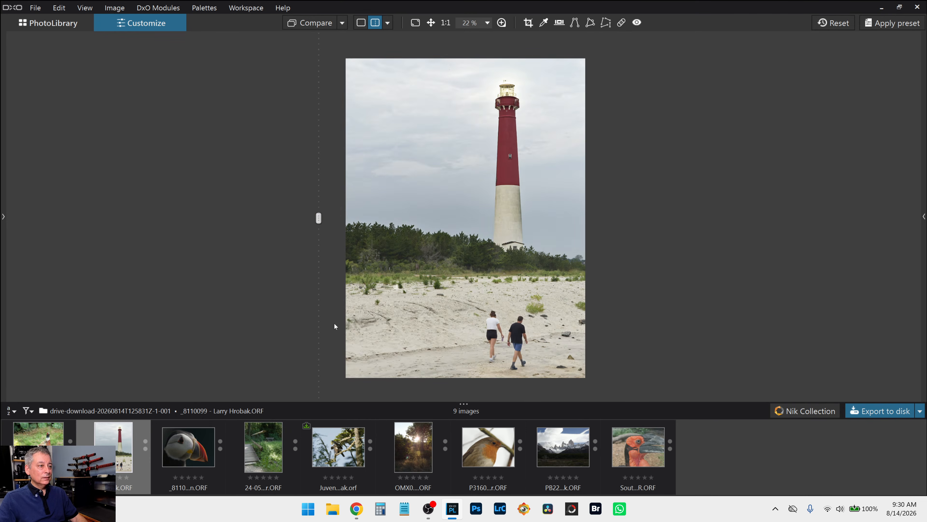
Step: Open the puffin photo in single-image view with the palettes shown and apply the 000 RobTrek_Extra_Sharp_v01 preset
click(182, 463)
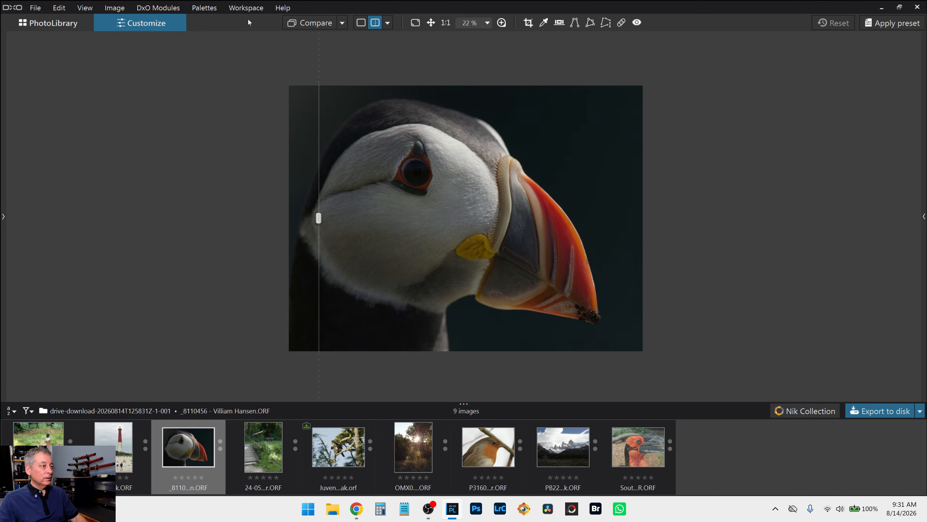
click(359, 23)
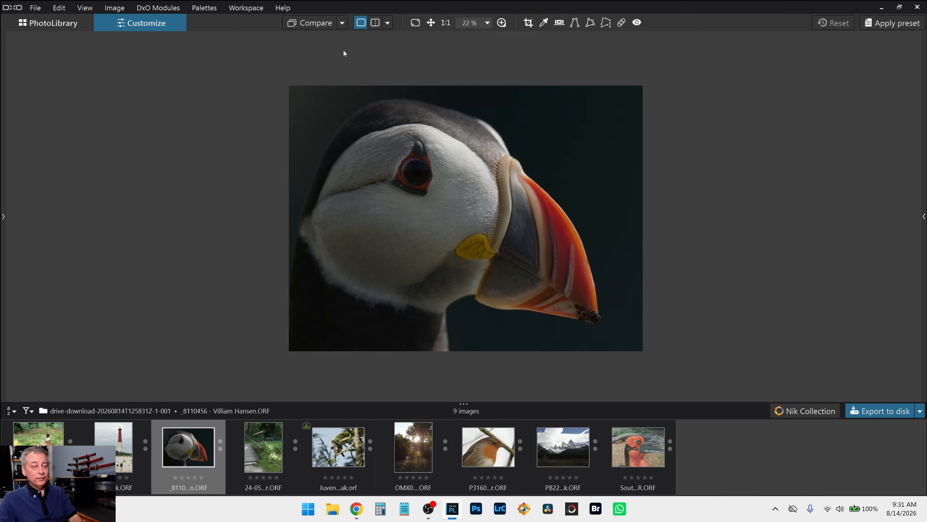
key(Tab)
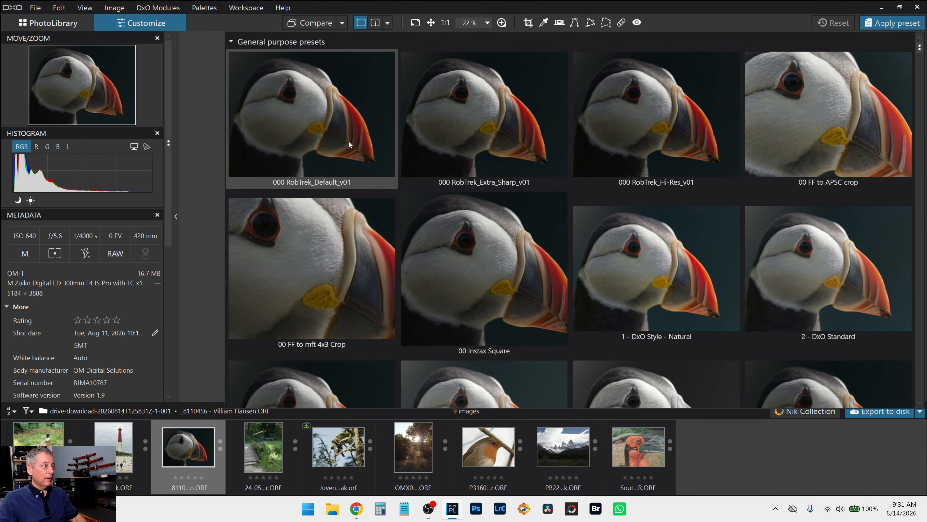
double_click(349, 142)
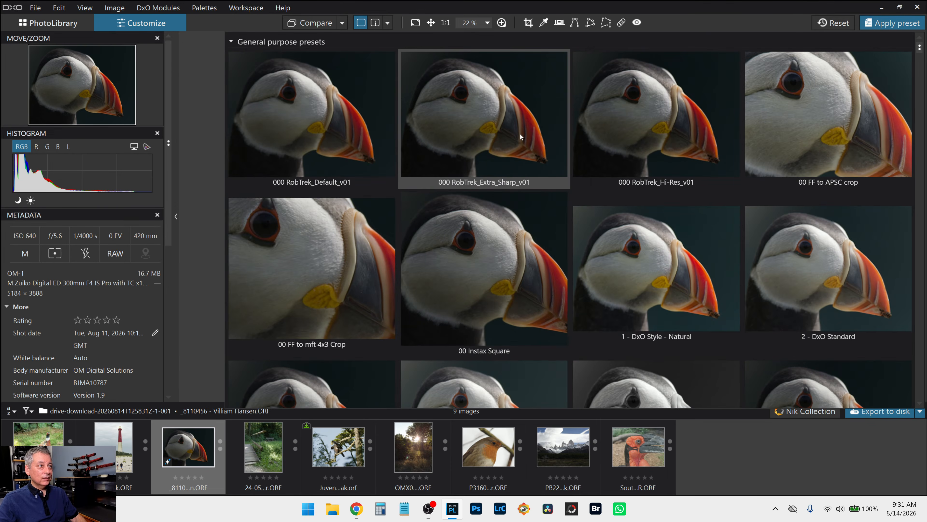
click(519, 135)
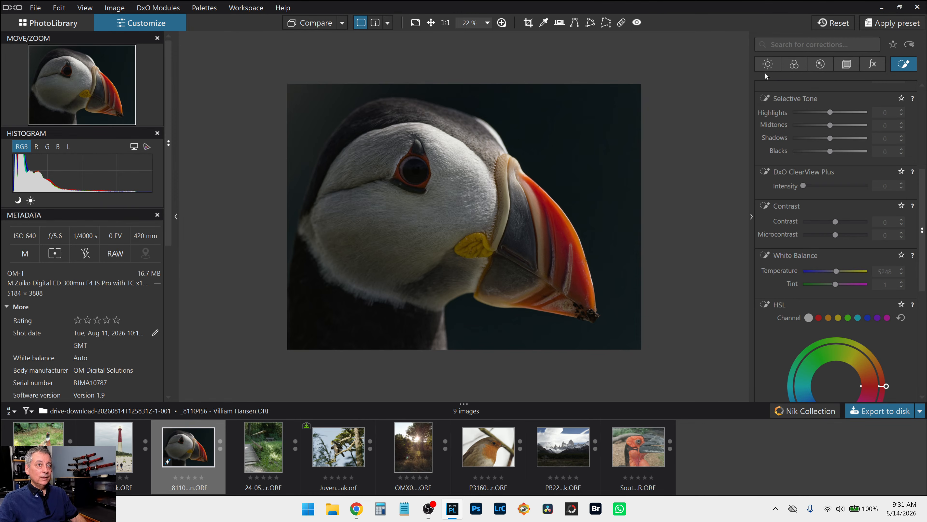
Step: Turn on DxO Smart Lighting for the puffin photo in Uniform, Slight mode
scroll(771, 210, up, 5)
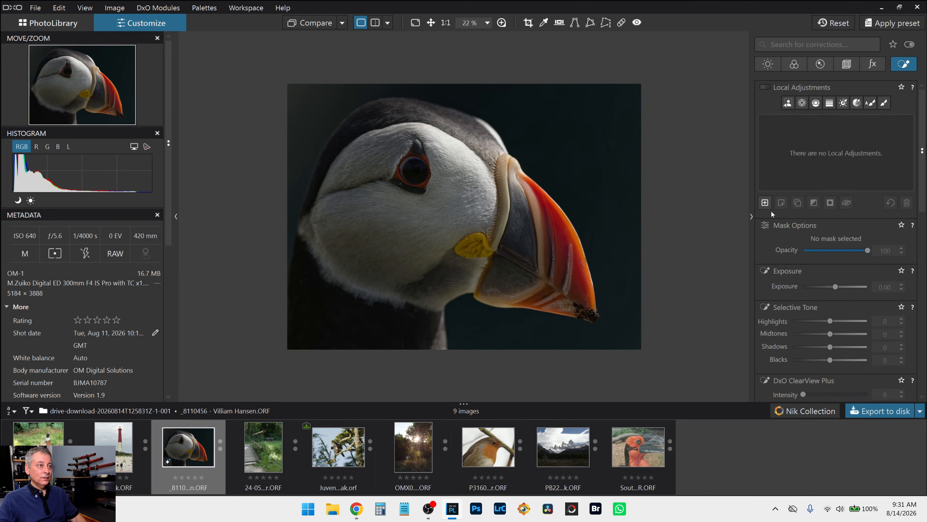
click(770, 65)
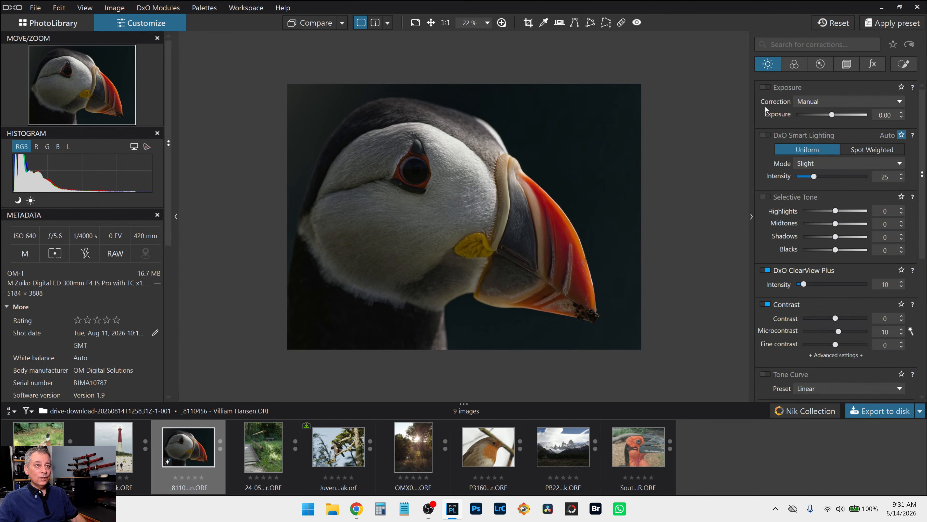
click(764, 133)
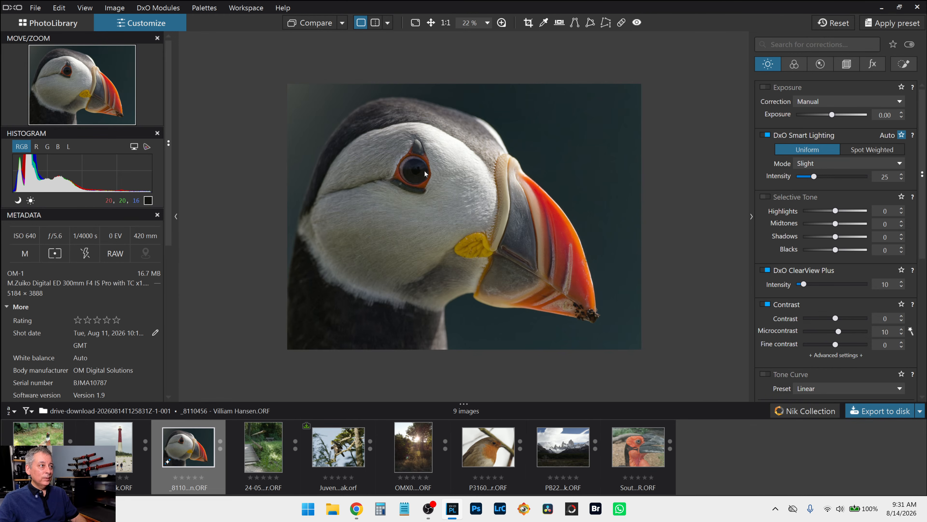
Step: Add a local-adjustment control point on the puffin's eye, enlarge it to surround the whole eye, and set its chroma selectivity to 55
click(905, 64)
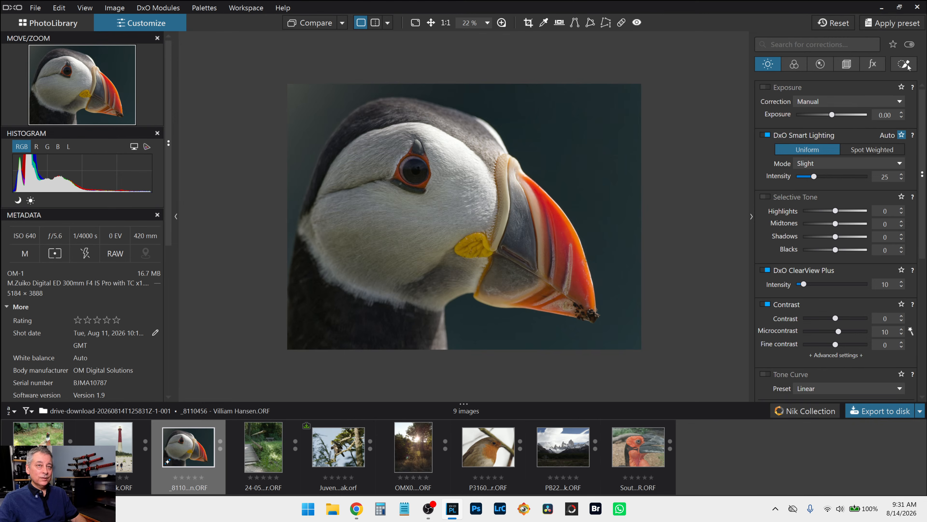
click(802, 102)
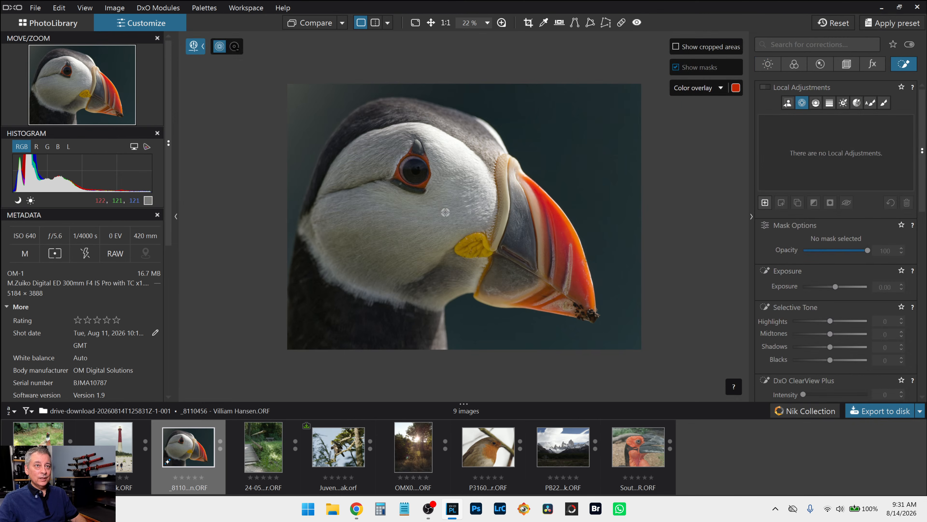
scroll(413, 198, up, 3)
scroll(385, 188, up, 2)
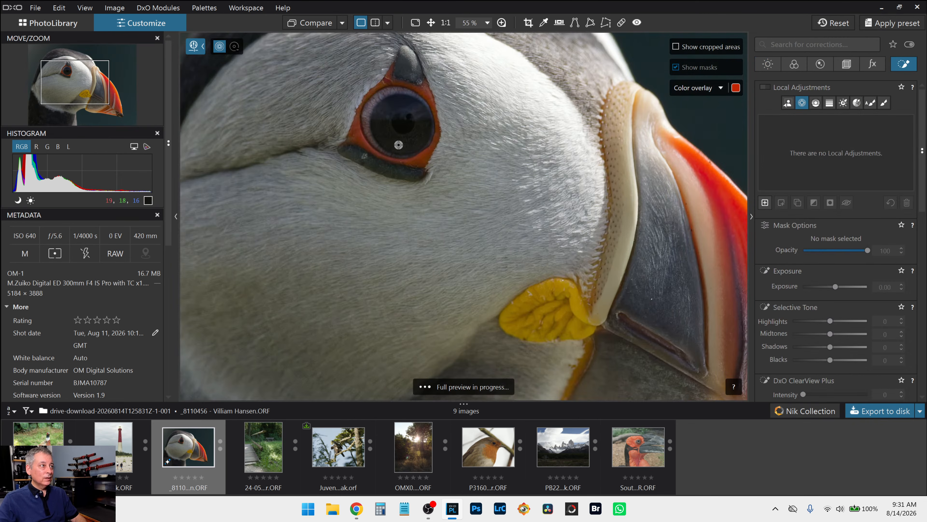
click(405, 143)
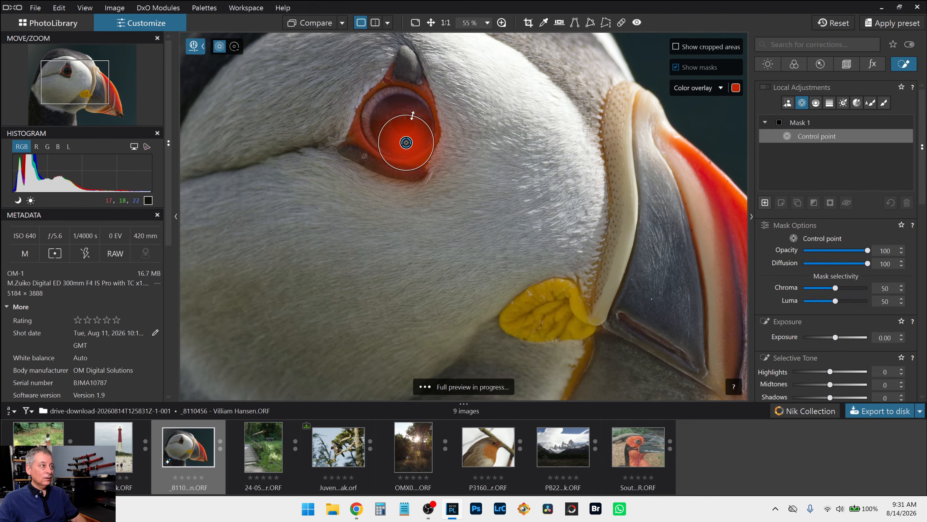
drag(413, 114, 471, 67)
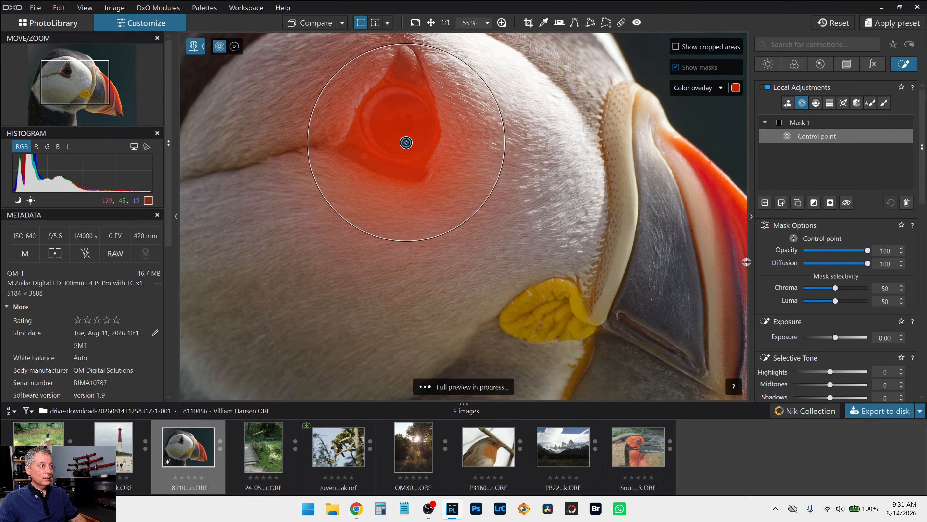
click(836, 289)
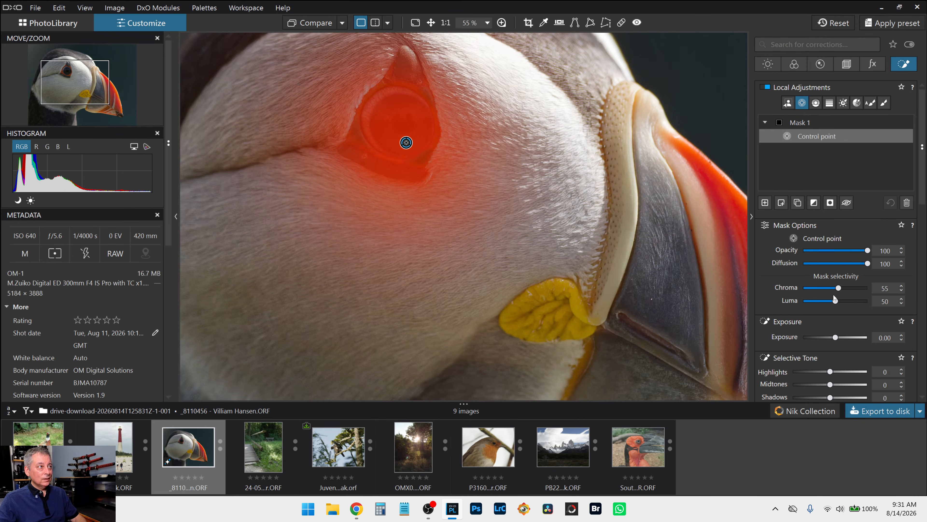
Step: Set the eye mask's selective tone to highlights 72, midtones 45 and shadows 31
scroll(829, 321, down, 2)
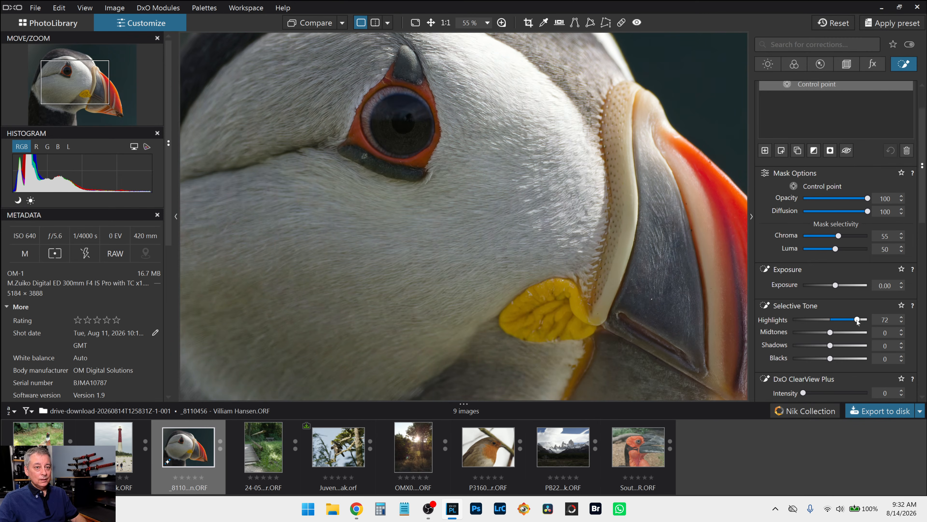
click(857, 320)
click(848, 331)
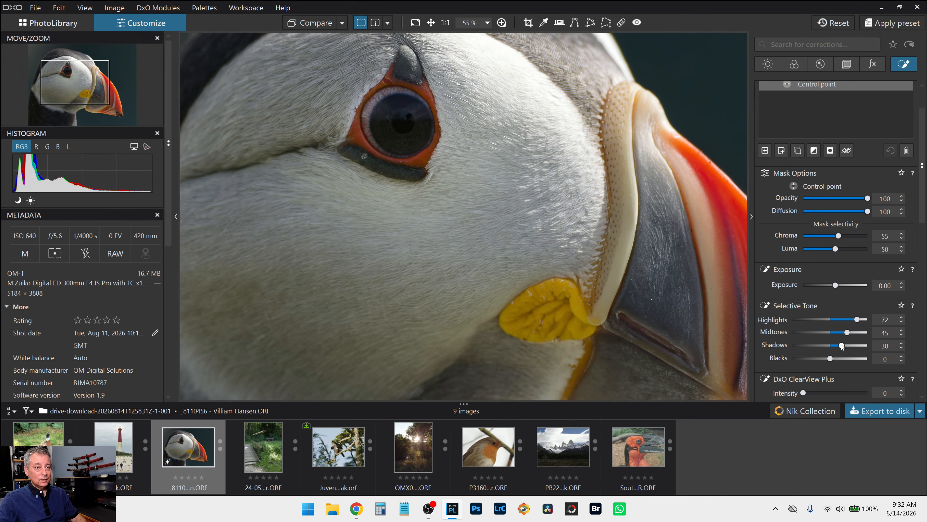
drag(841, 346, 843, 346)
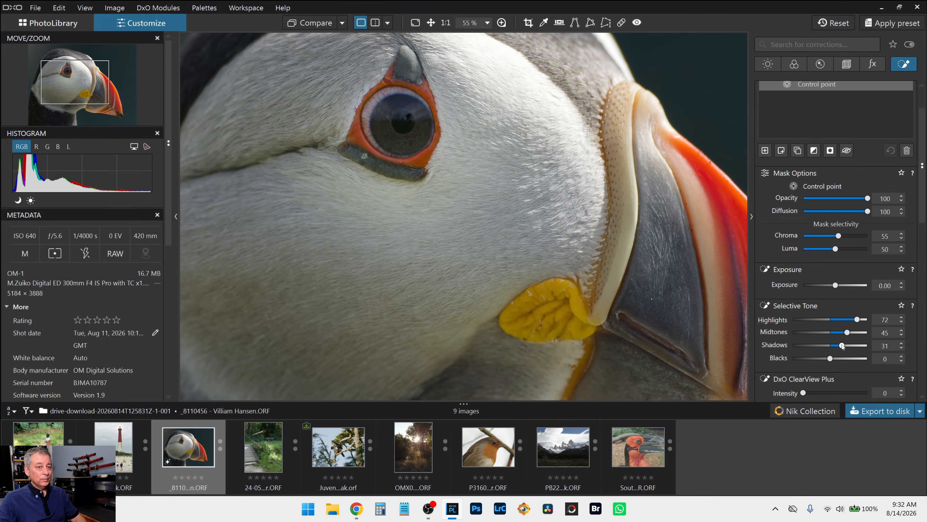
Step: Set the eye mask's ClearView Plus intensity to 36, microcontrast to 22 and vibrancy to 55
scroll(776, 307, down, 3)
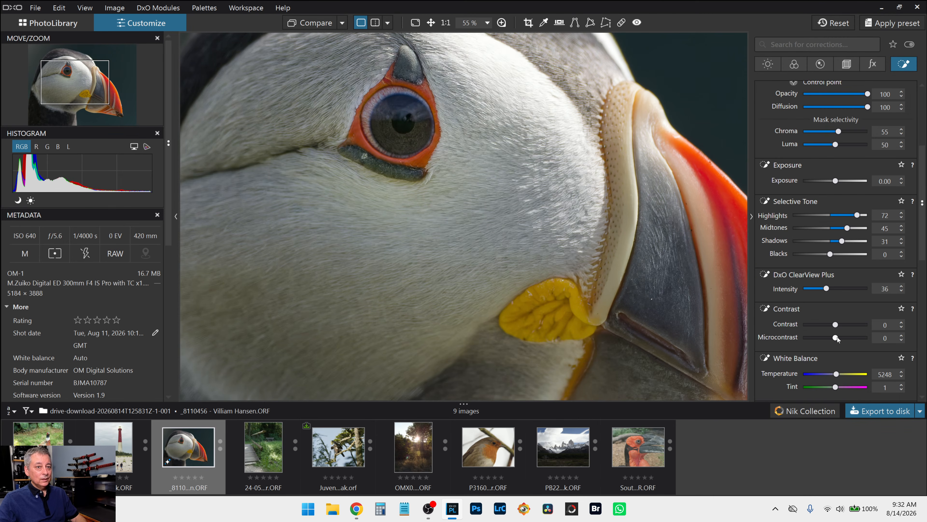
drag(840, 339, 844, 339)
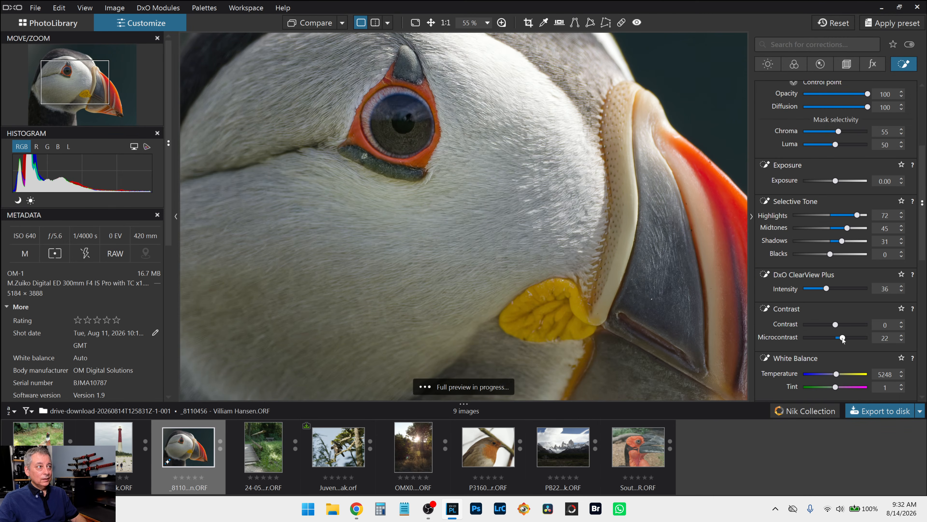
scroll(779, 283, down, 8)
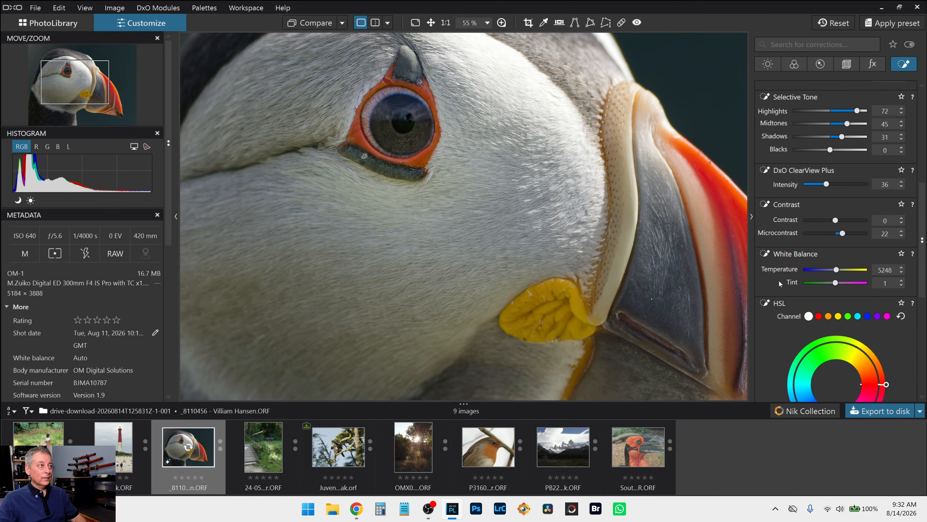
scroll(779, 281, down, 2)
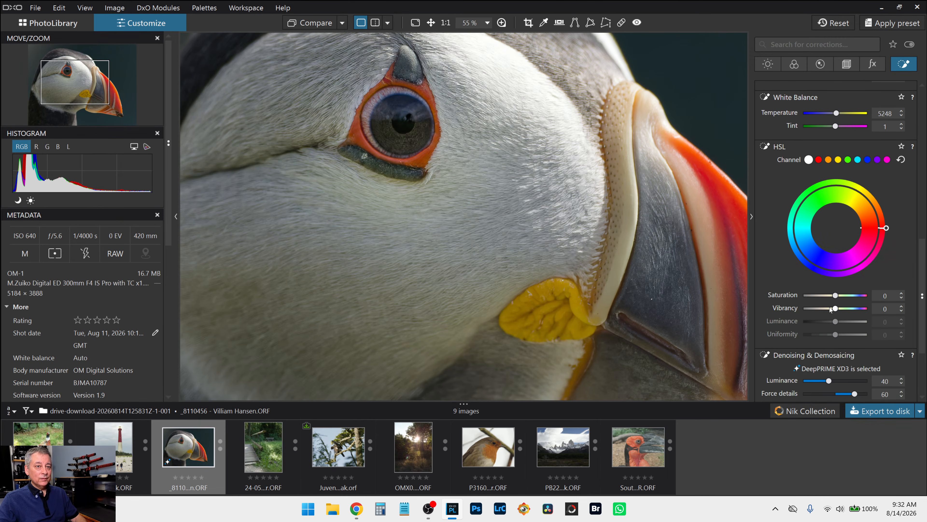
drag(835, 308, 854, 315)
Step: Try stronger selective tone values on the eye mask, with highlights 90 and midtones 65, and shadows brought to 33
scroll(602, 253, down, 3)
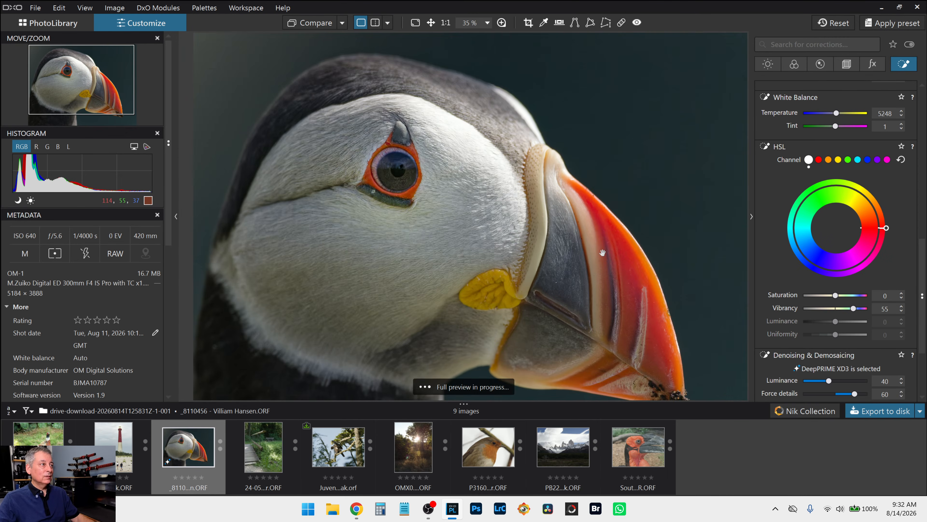
scroll(602, 254, down, 3)
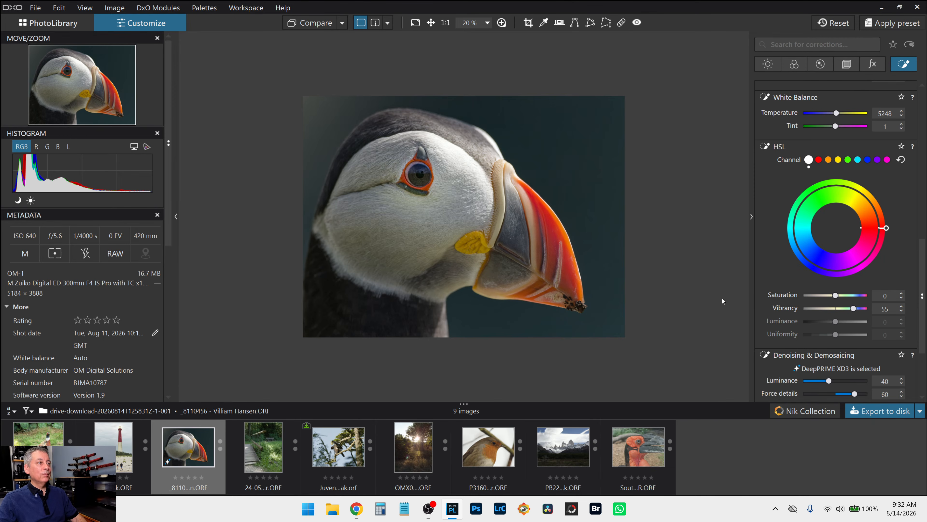
scroll(787, 281, up, 3)
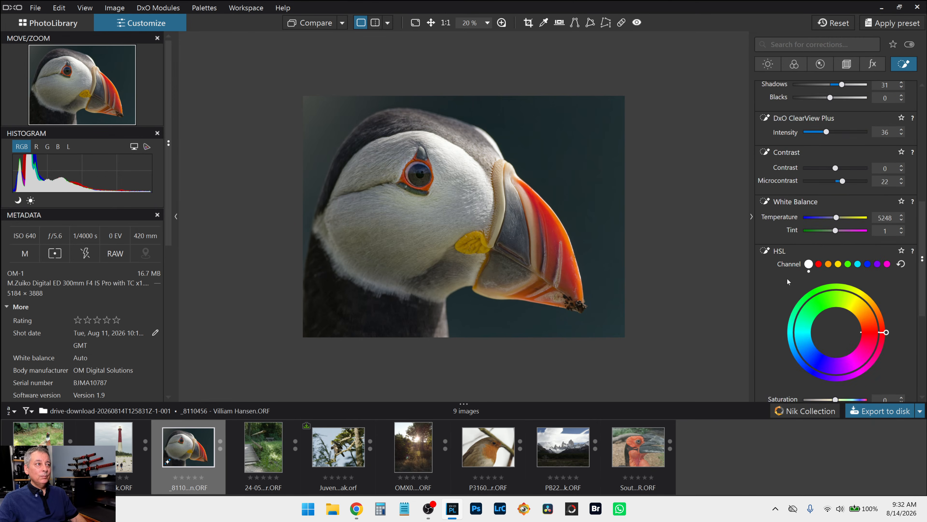
scroll(787, 279, up, 6)
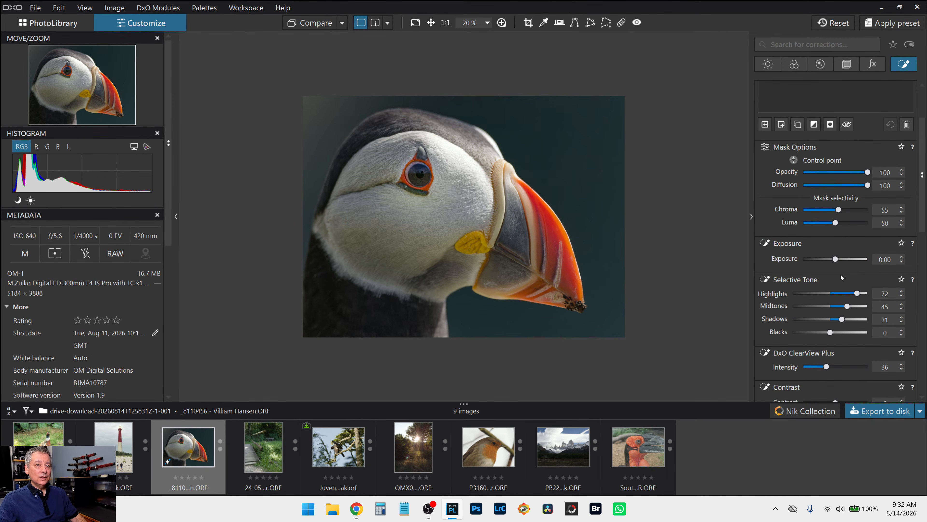
scroll(841, 275, up, 3)
scroll(840, 270, down, 3)
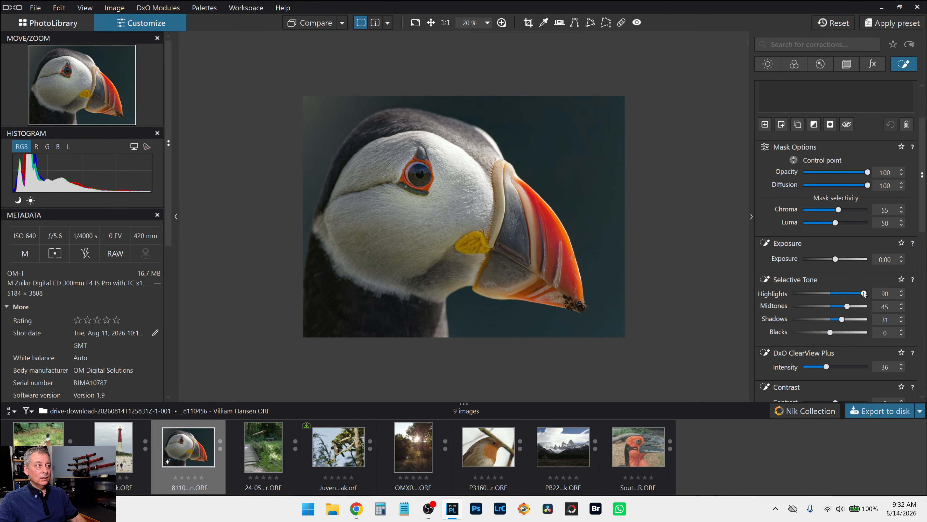
click(855, 307)
click(849, 319)
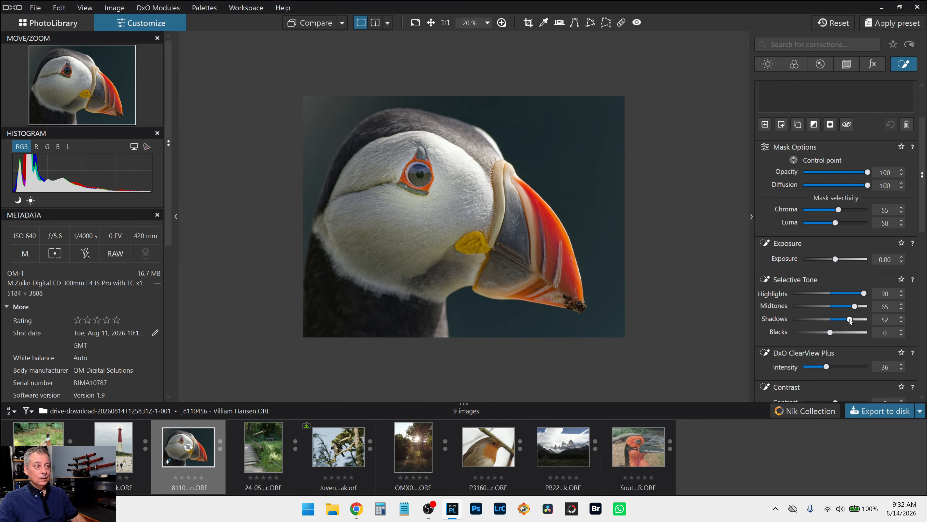
drag(850, 319, 843, 320)
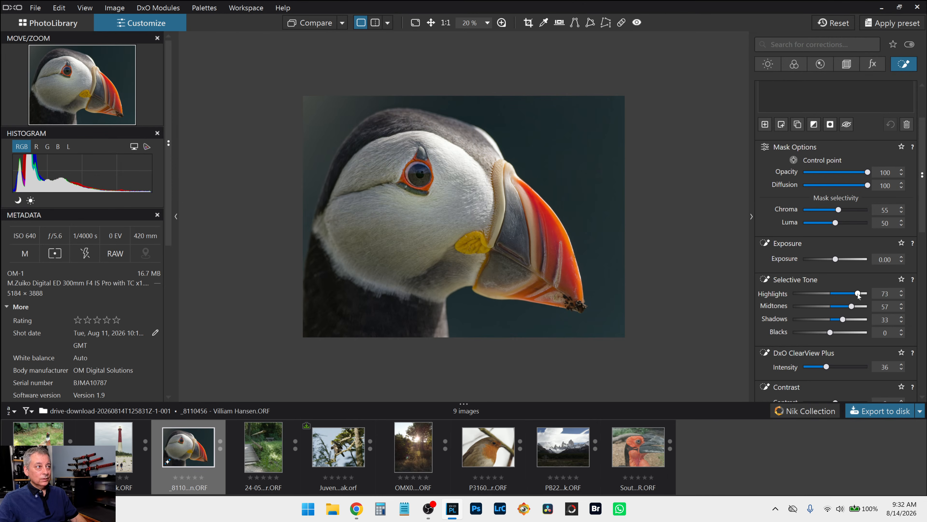
Step: Set the eye mask's selective tone to highlights 52, midtones 35, shadows 18 and blacks 5
drag(864, 295, 846, 308)
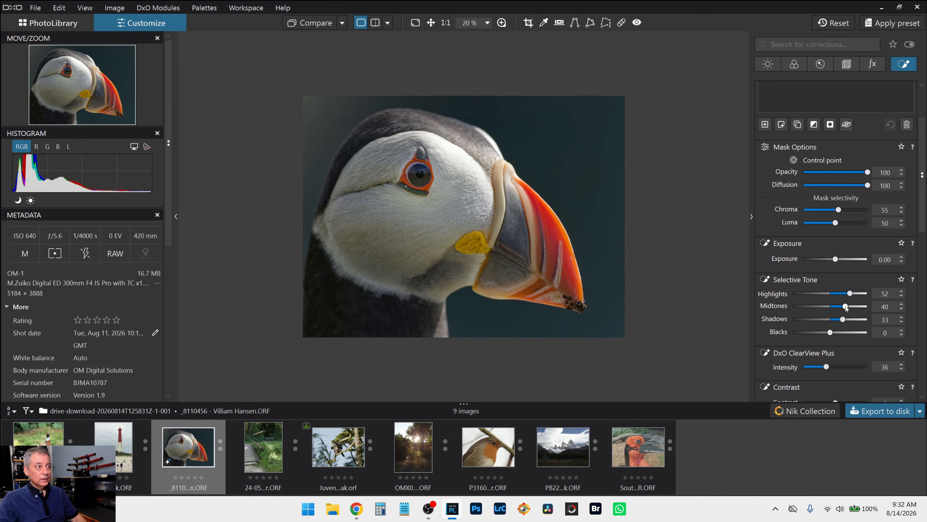
drag(830, 332, 833, 333)
scroll(845, 322, down, 5)
scroll(844, 322, down, 10)
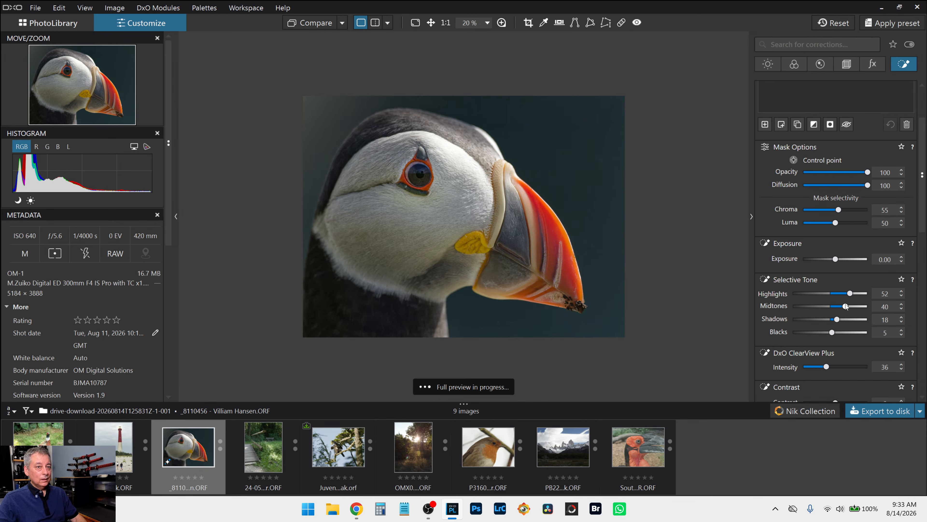
scroll(846, 306, down, 5)
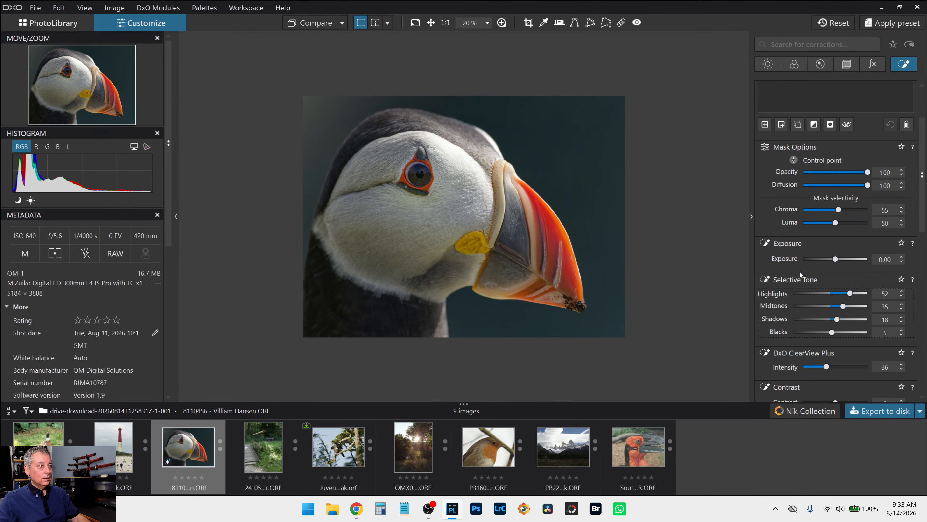
Step: Create an AI mask covering the dark background around the puffin
scroll(734, 249, down, 1)
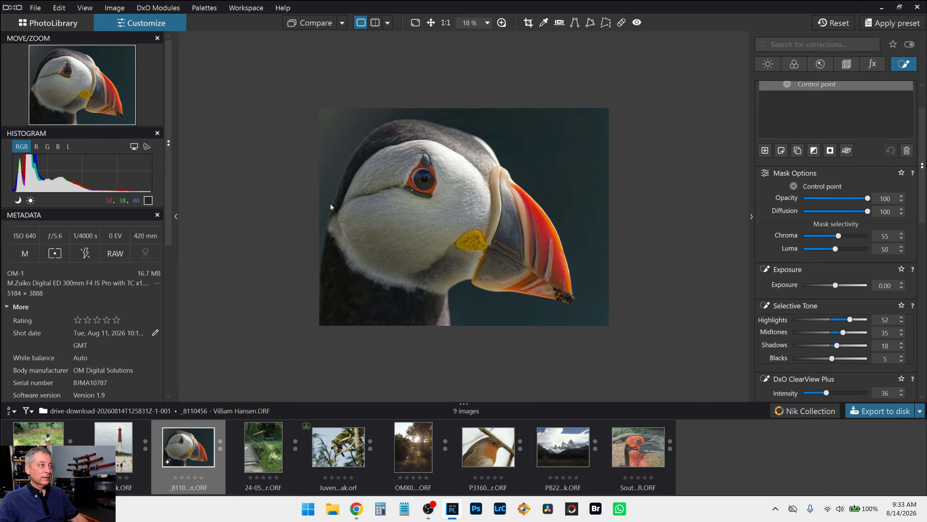
scroll(835, 244, up, 2)
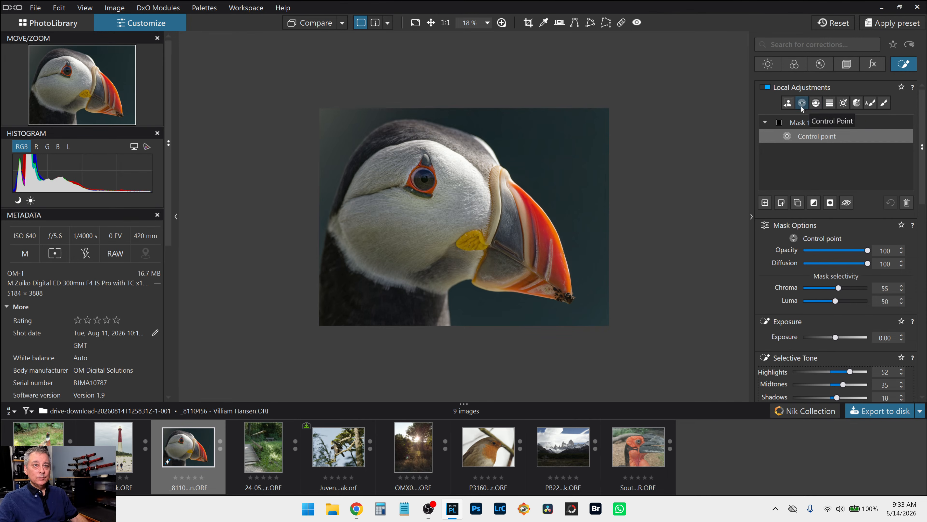
click(787, 103)
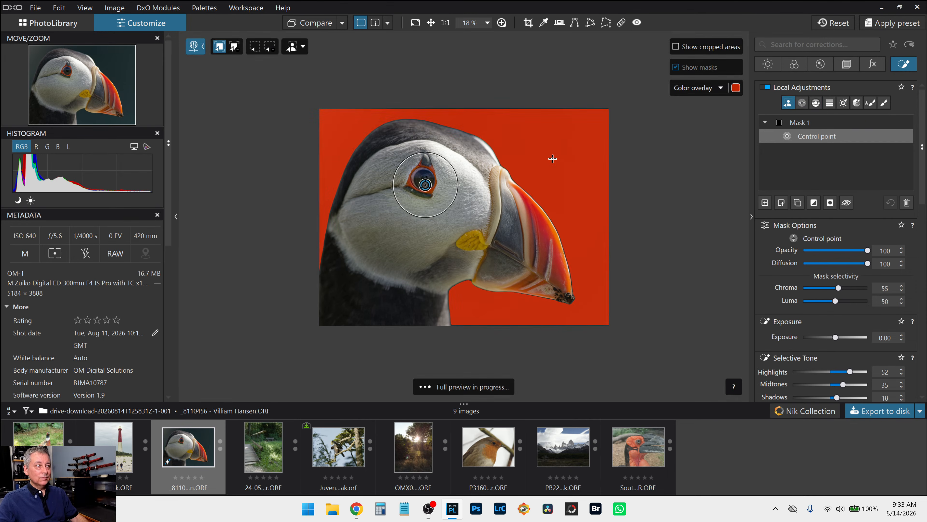
click(555, 158)
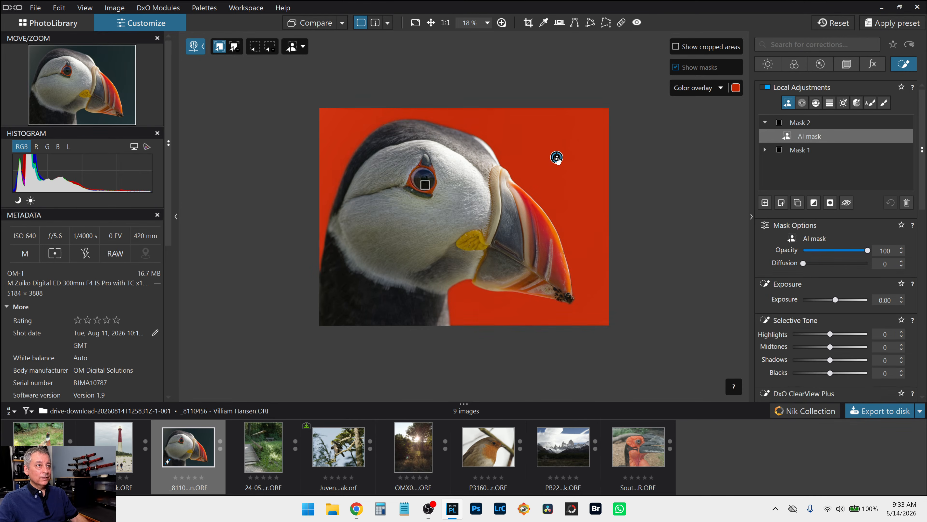
Step: Darken the background mask by setting its blacks to -31 and shadows to -11
scroll(839, 324, down, 2)
click(811, 321)
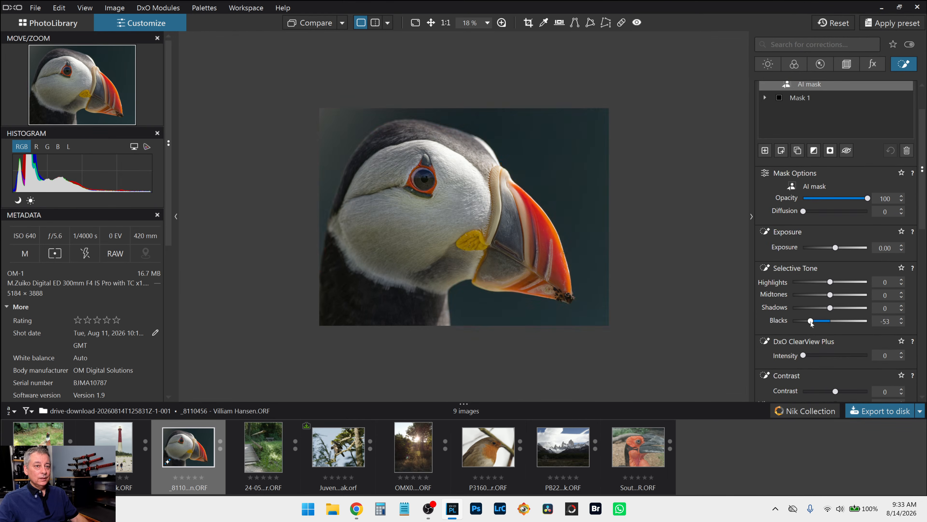
drag(810, 321, 827, 308)
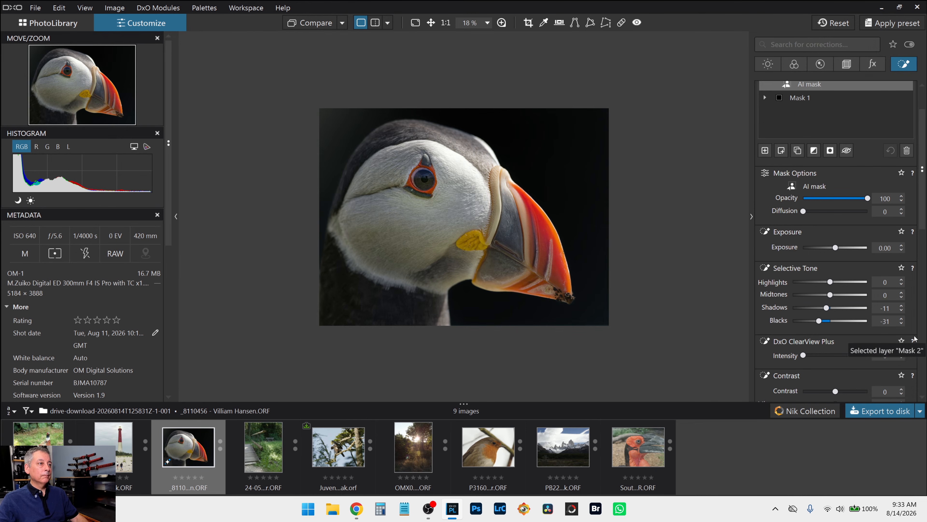
Step: Create a new mask and use AI selection to include the whole beak and the yellow patch at its corner
click(766, 177)
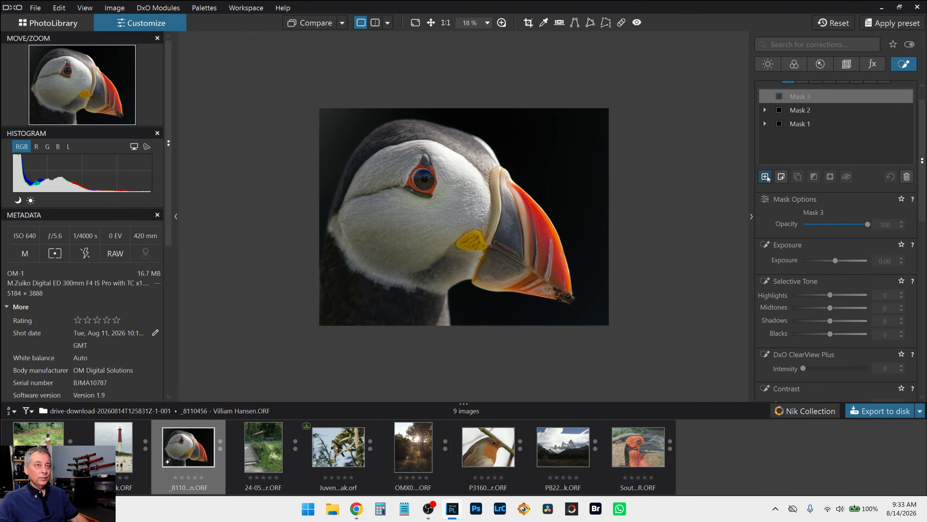
scroll(773, 209, up, 1)
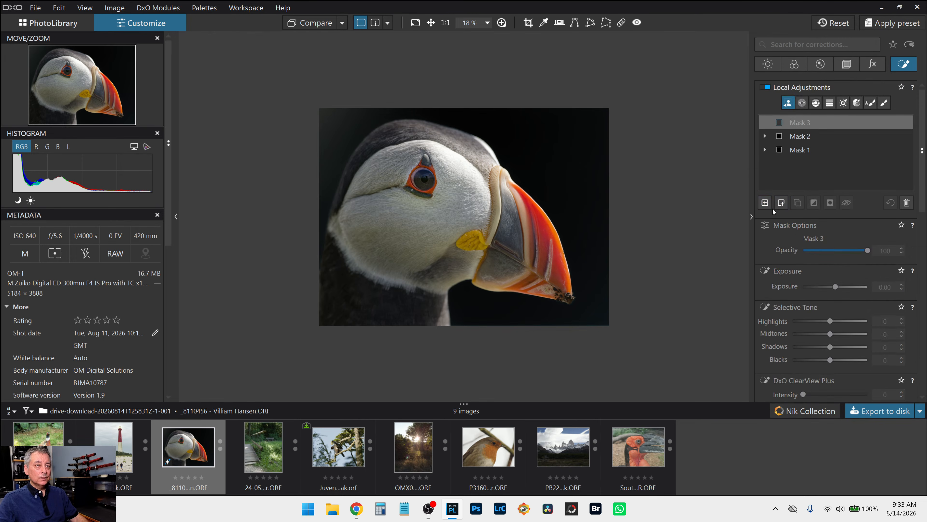
click(856, 102)
click(513, 216)
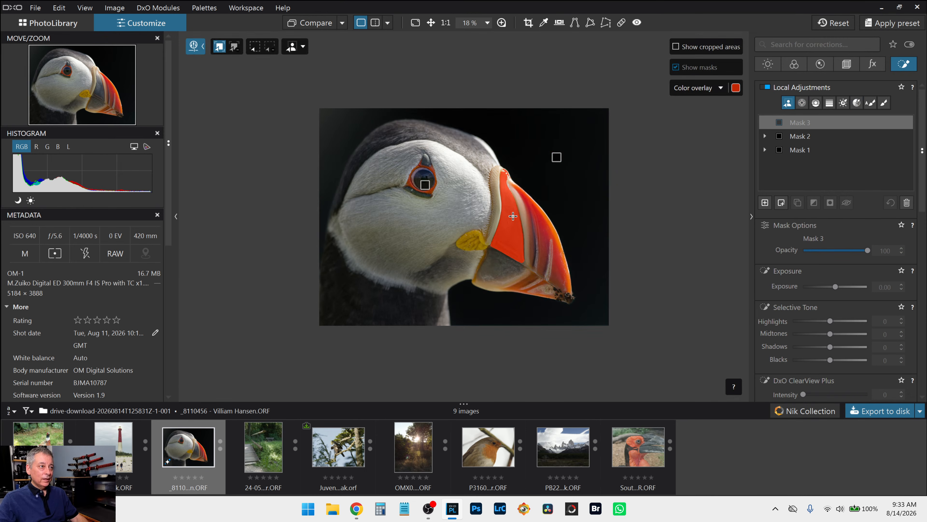
click(546, 250)
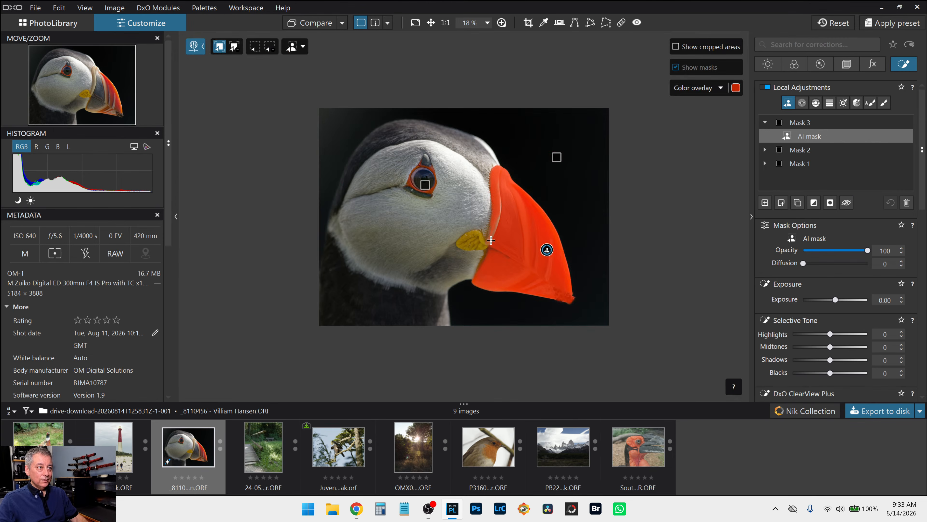
click(475, 241)
click(475, 241)
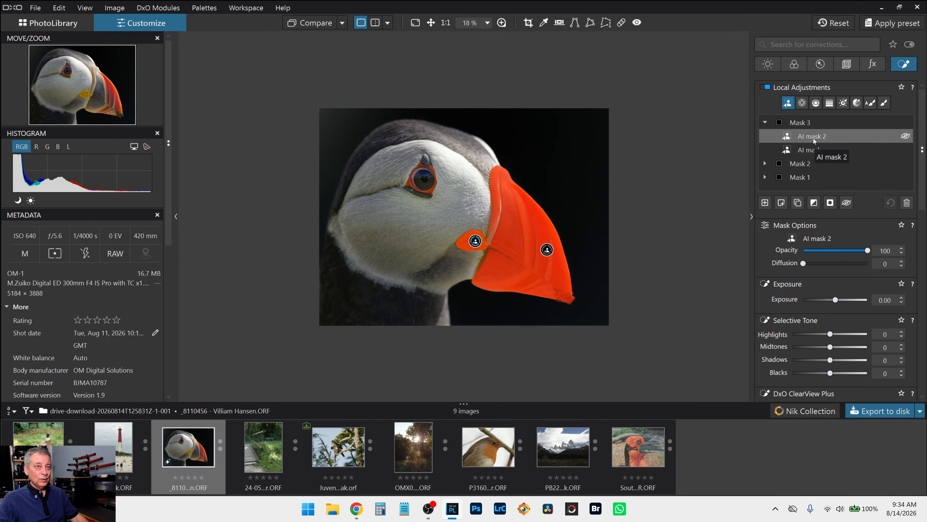
scroll(831, 278, down, 3)
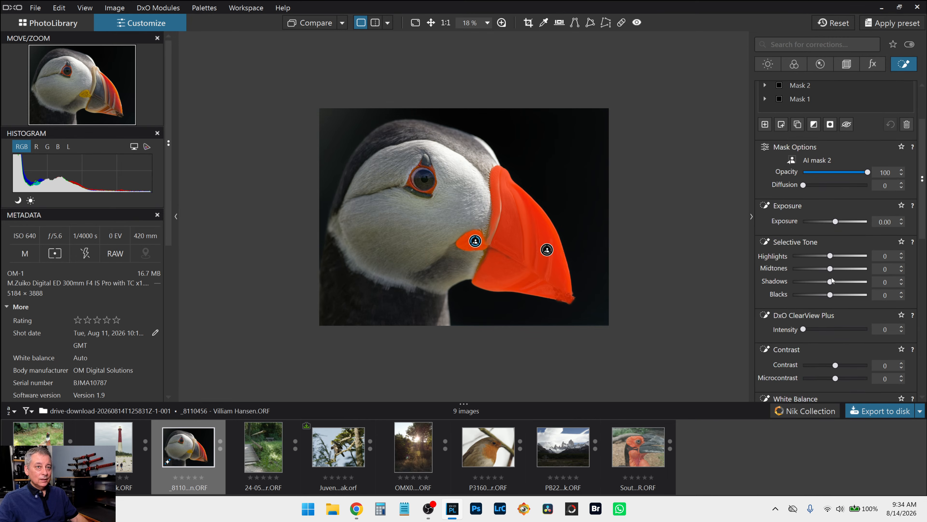
Step: Set the beak mask's sharpness intensity to 48 and its HSL vibrancy to 21
scroll(832, 278, down, 3)
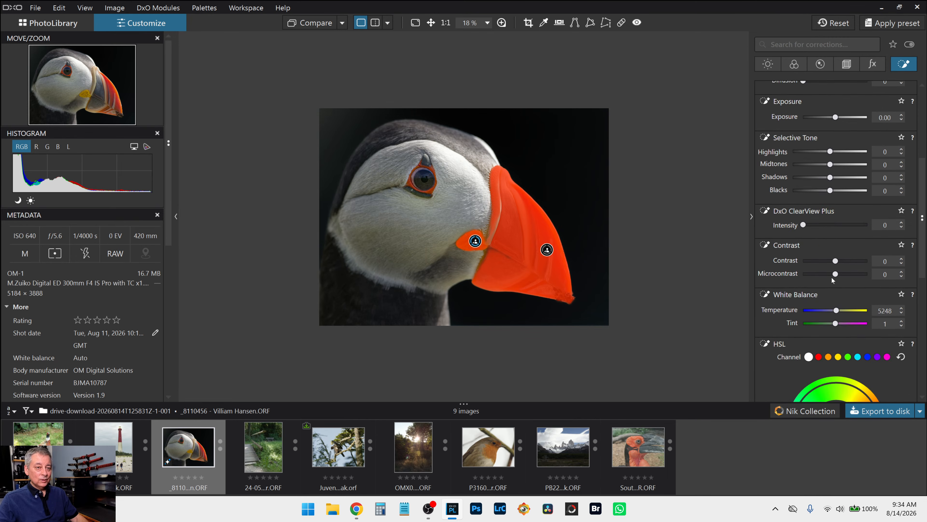
scroll(831, 278, down, 8)
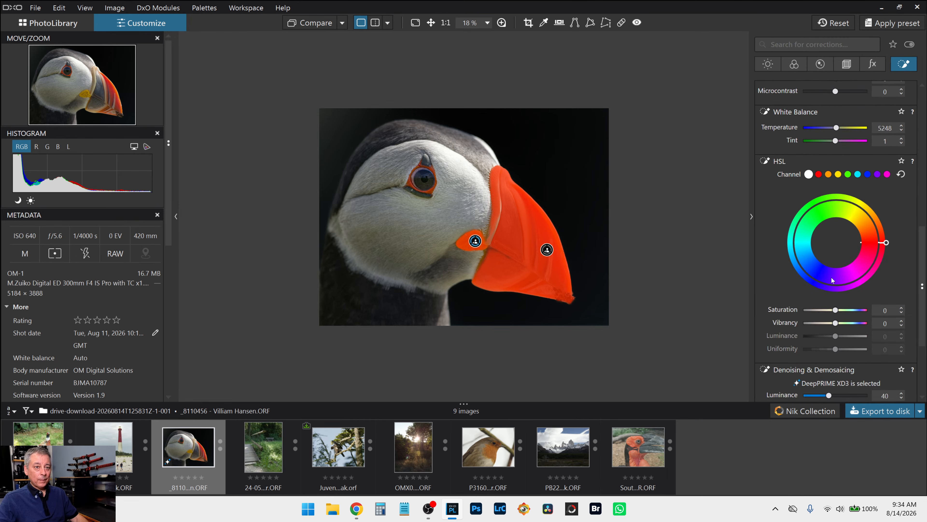
drag(835, 353, 847, 353)
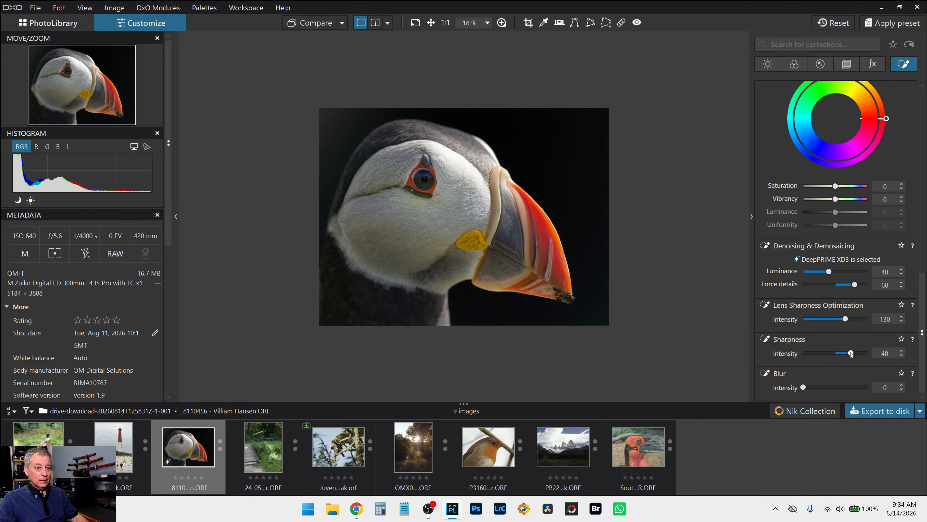
scroll(790, 252, up, 6)
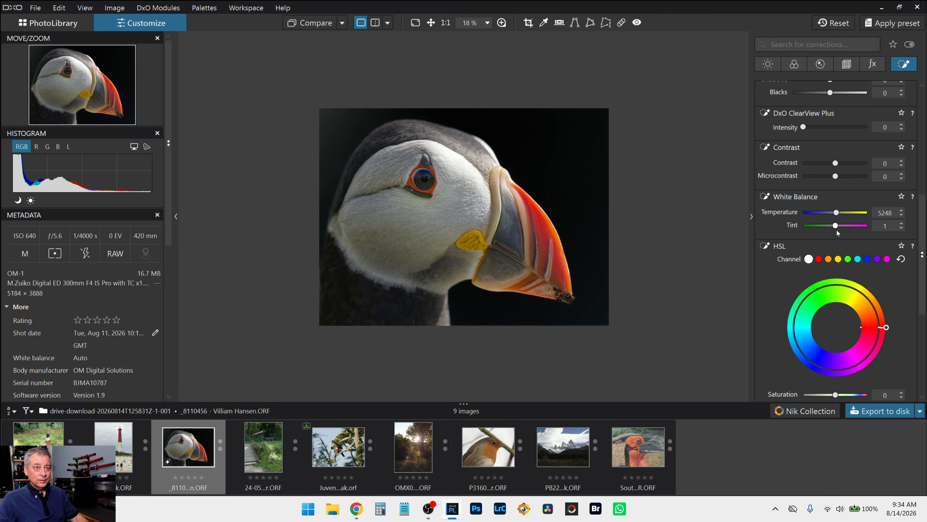
scroll(837, 230, up, 2)
scroll(844, 290, down, 5)
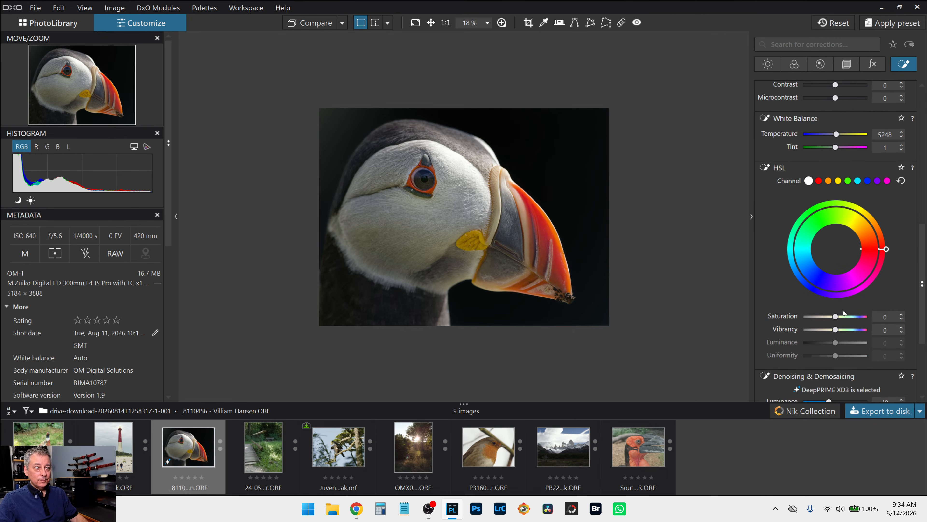
click(845, 329)
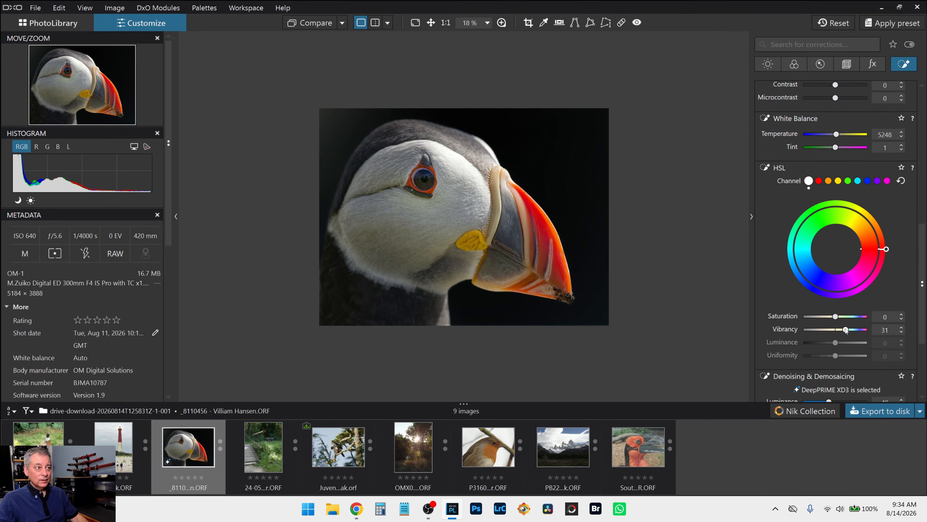
Step: Set the beak mask's microcontrast to 10 and its DxO ClearView Plus intensity to 1
scroll(779, 207, up, 3)
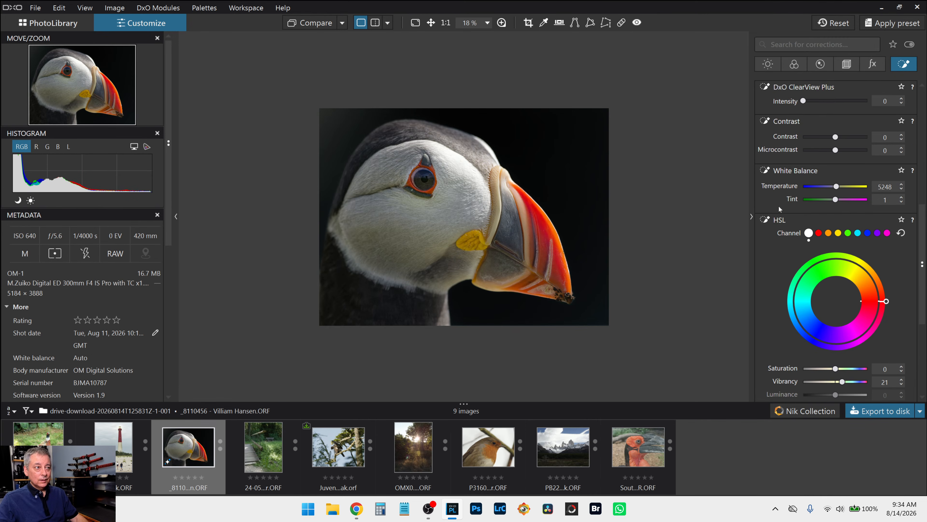
drag(837, 178, 841, 177)
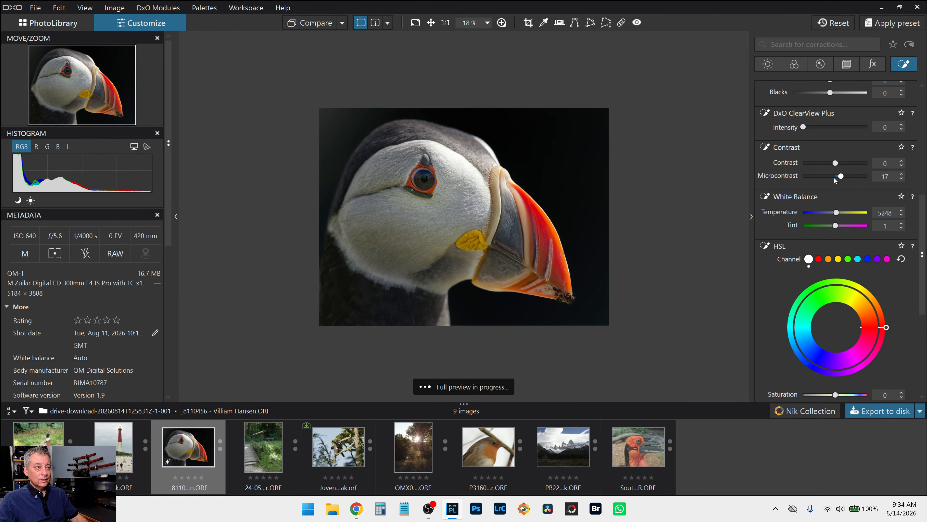
scroll(803, 208, up, 3)
mouse_move(806, 207)
mouse_down()
mouse_move(820, 206)
mouse_move(808, 206)
mouse_up()
scroll(804, 228, down, 1)
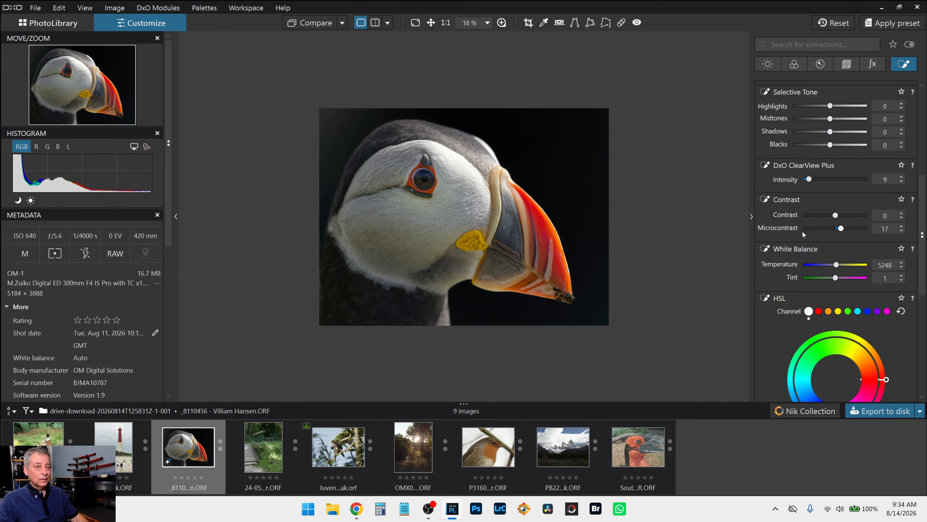
scroll(802, 233, up, 2)
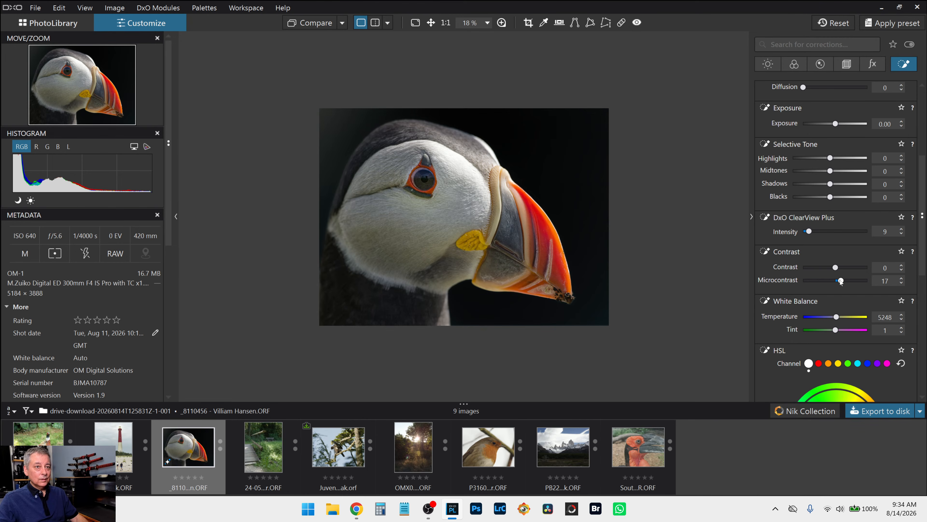
double_click(841, 280)
click(840, 280)
drag(810, 231, 804, 233)
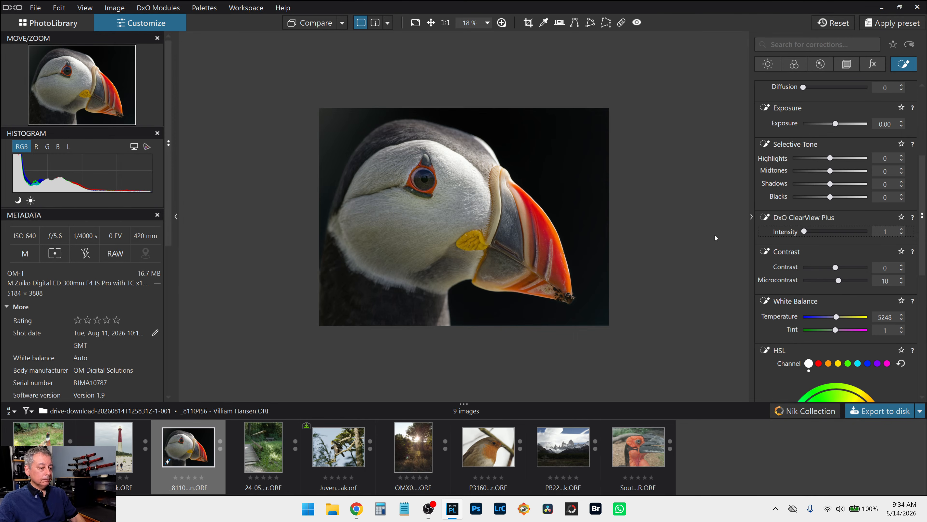
Step: Hide the side panels and compare the original and edited puffin photos side by side, left and right
key(Tab)
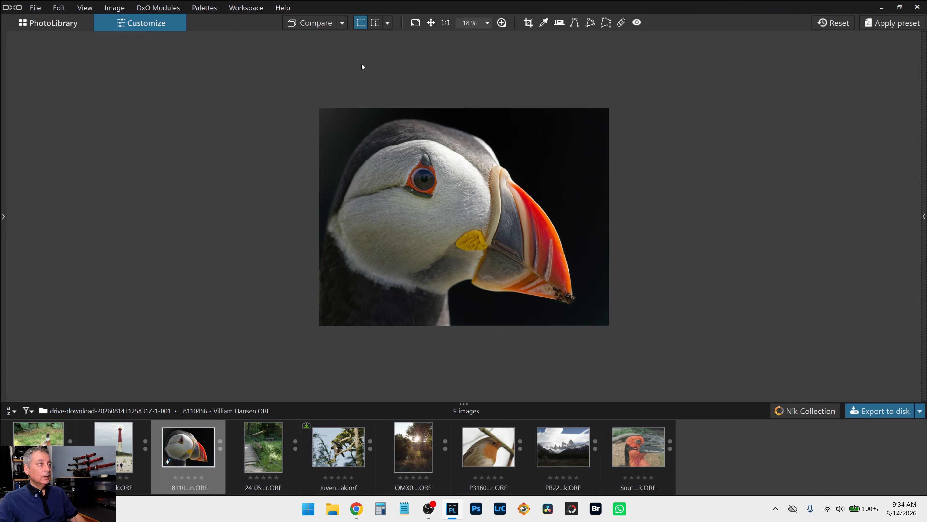
click(375, 22)
scroll(663, 247, up, 1)
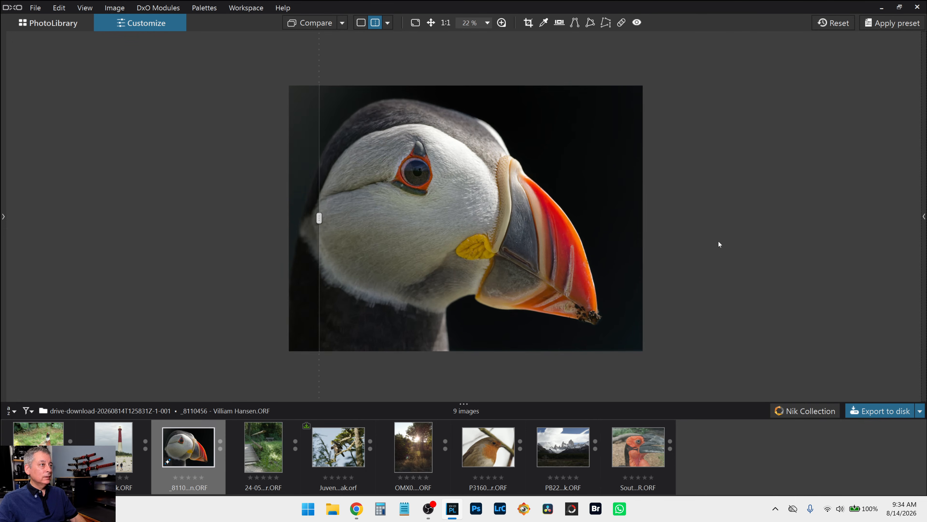
click(387, 22)
click(398, 36)
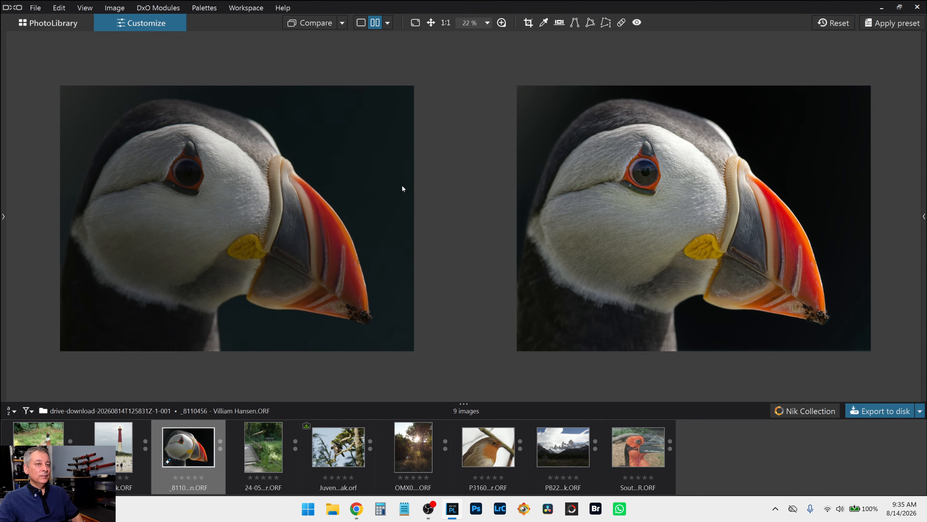
Step: Compare the puffin before and after in a left/right split view, moving the divider across the head
click(387, 23)
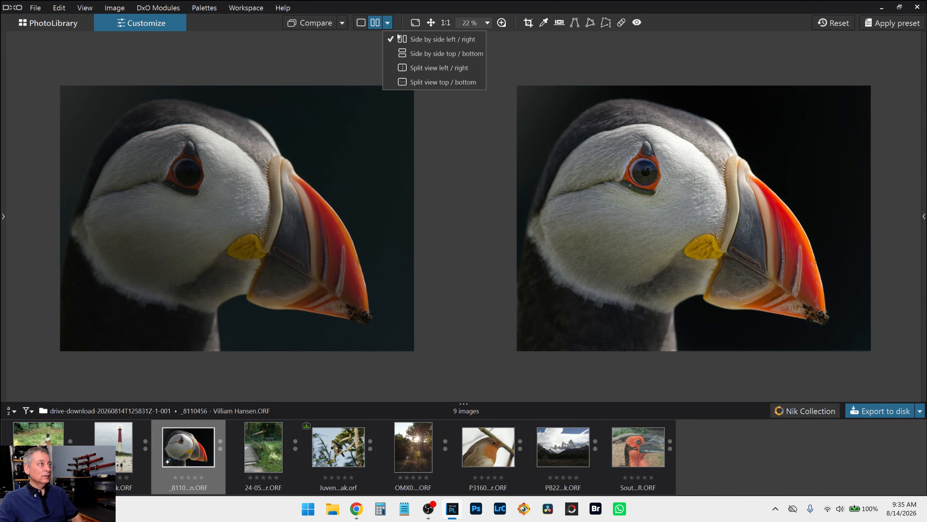
click(410, 62)
scroll(462, 206, up, 3)
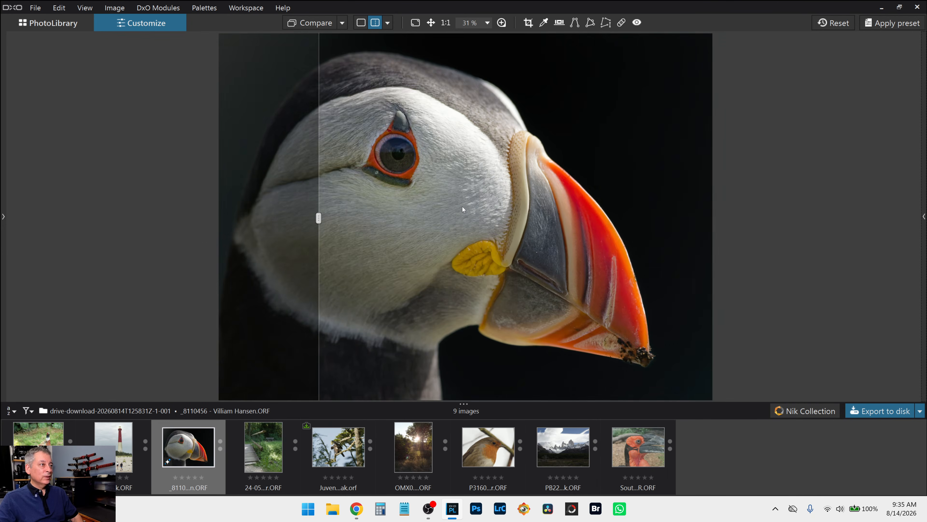
scroll(354, 193, up, 1)
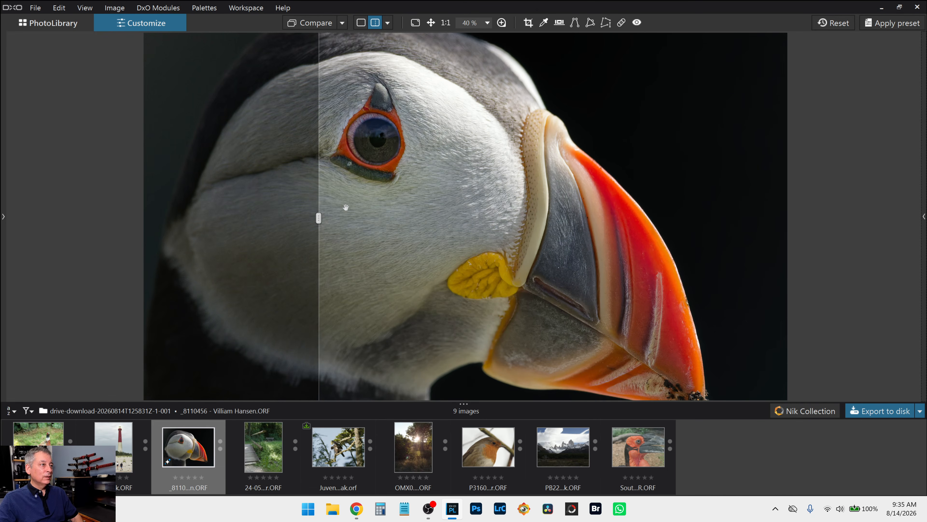
drag(319, 219, 186, 161)
scroll(637, 237, down, 1)
scroll(523, 144, down, 5)
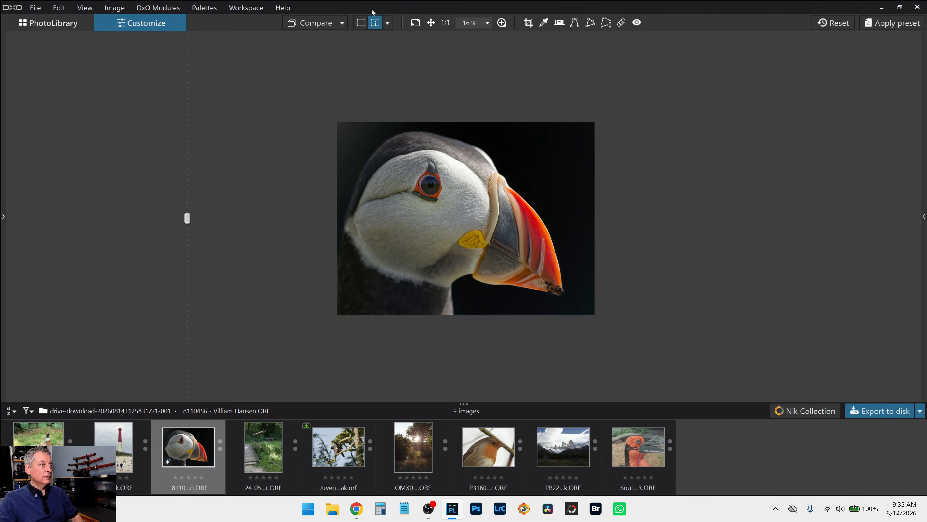
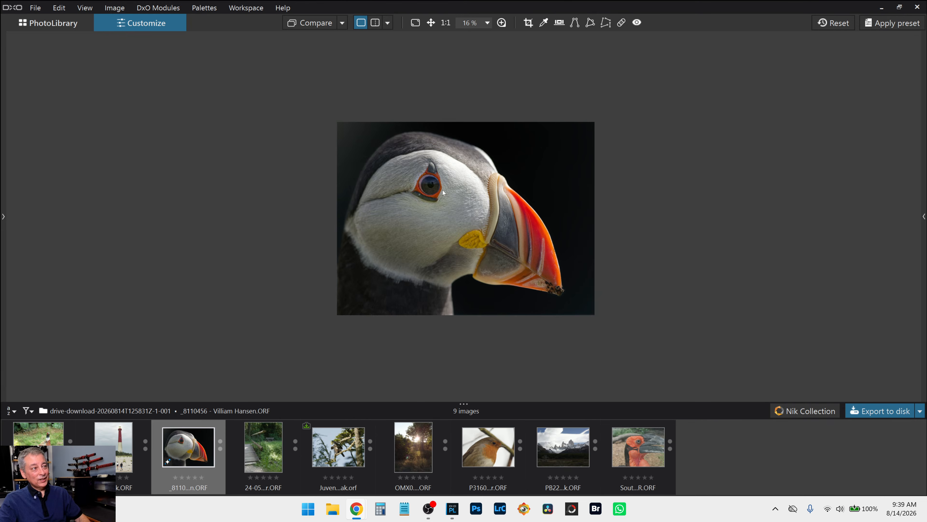
Step: Examine the puffin's edited eye in close-up
scroll(343, 146, up, 5)
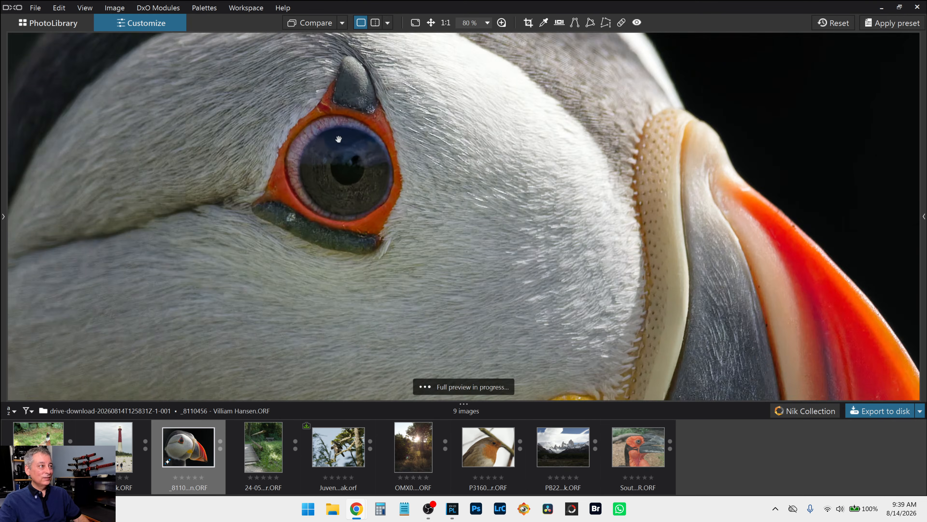
scroll(338, 139, up, 3)
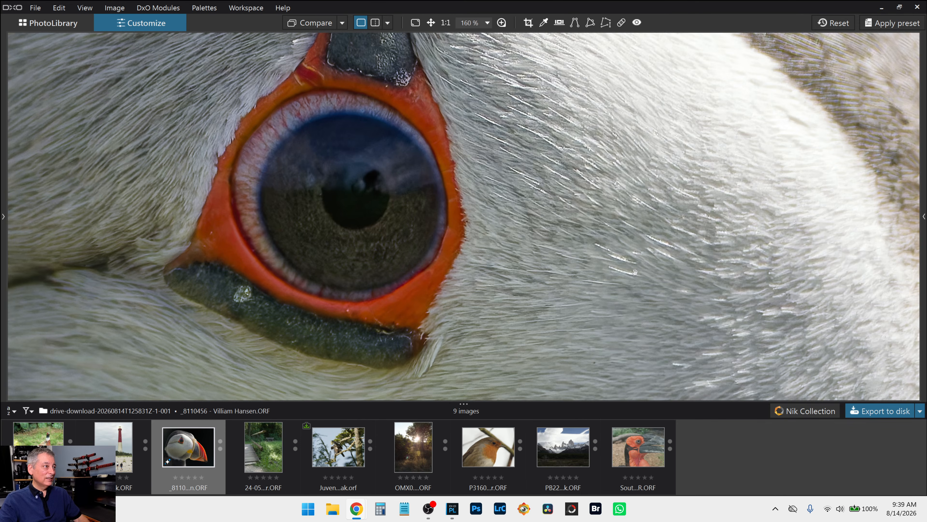
scroll(634, 272, down, 5)
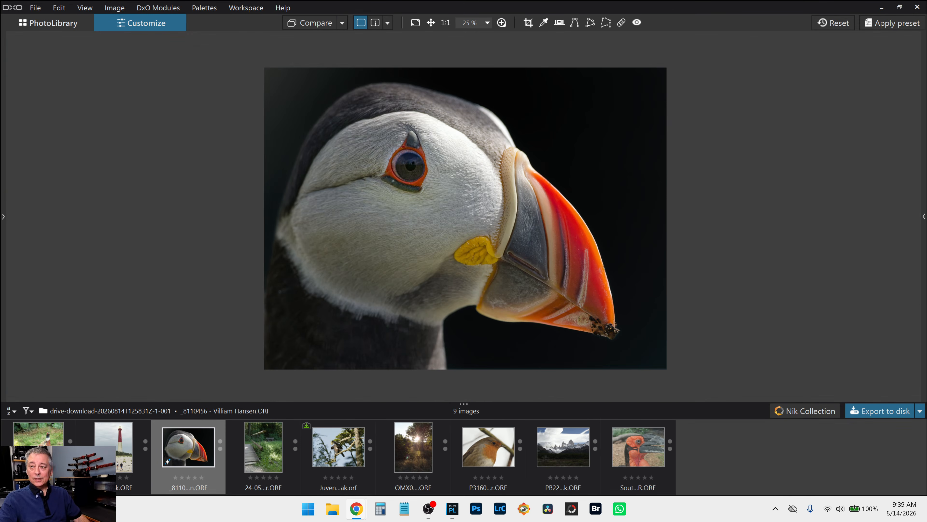
Step: Open the photo of the wooden footbridge and bench, restore the side panels, and apply the 000 RobTrek_Default_v01 preset
click(269, 455)
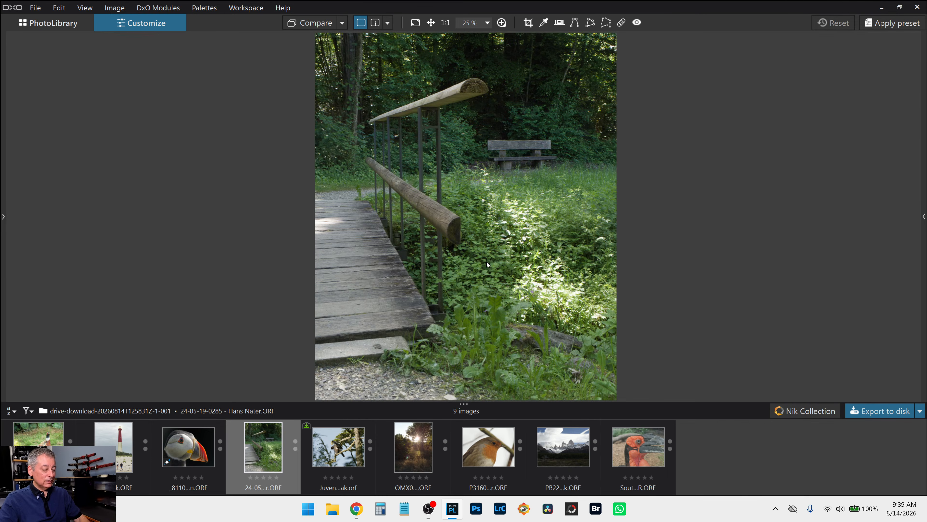
key(F9)
scroll(452, 269, down, 1)
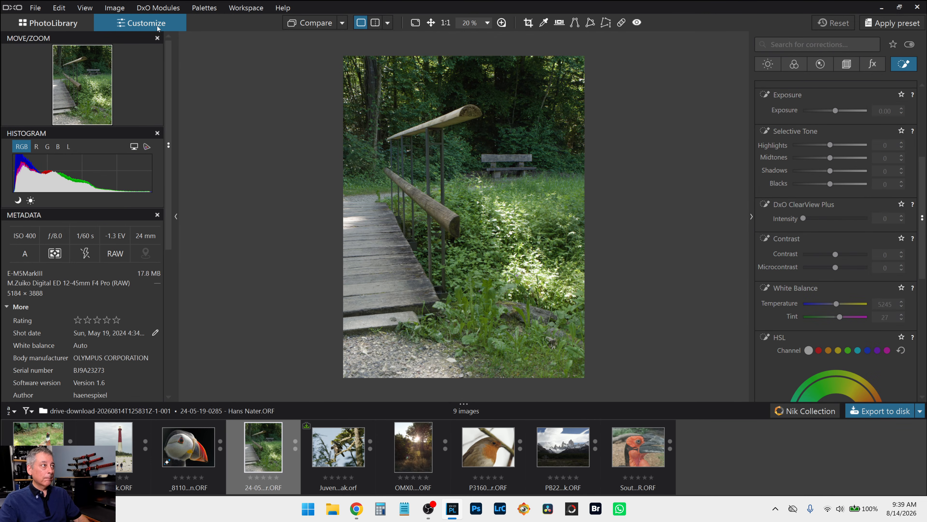
scroll(550, 193, up, 1)
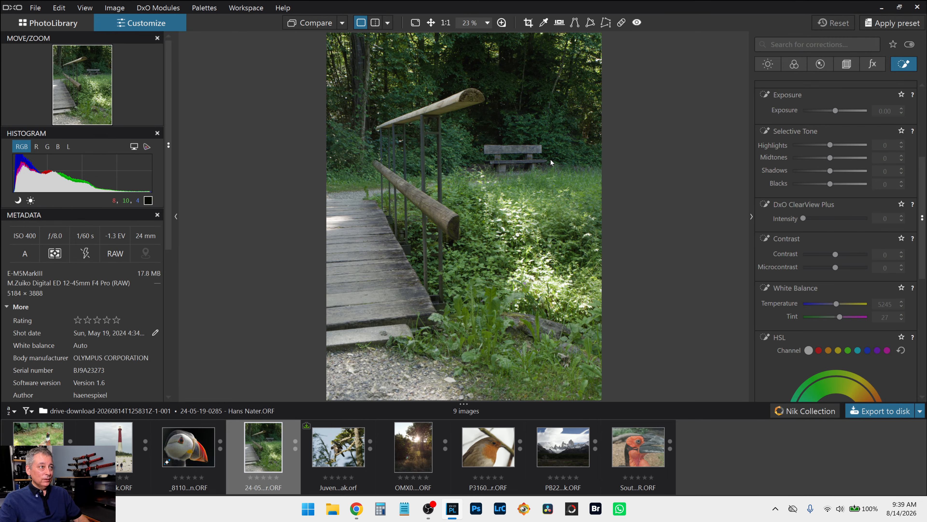
scroll(548, 191, down, 1)
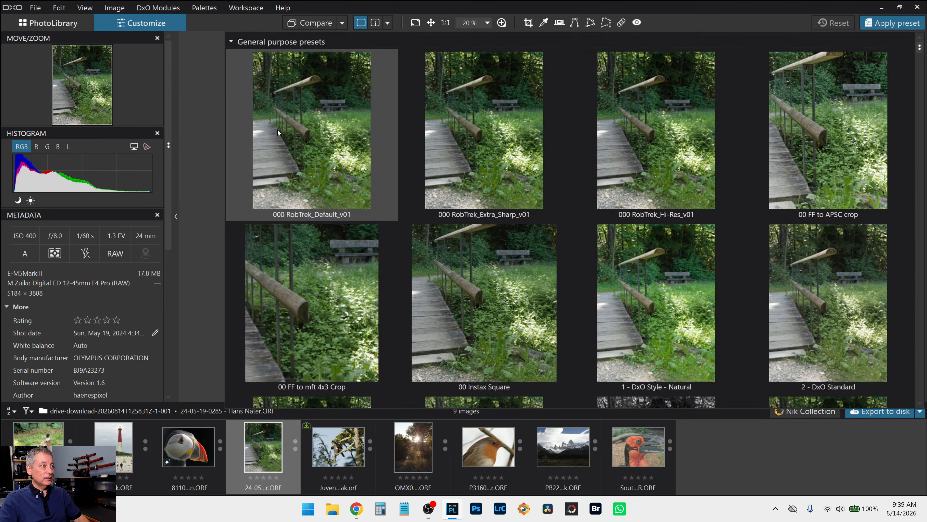
click(278, 129)
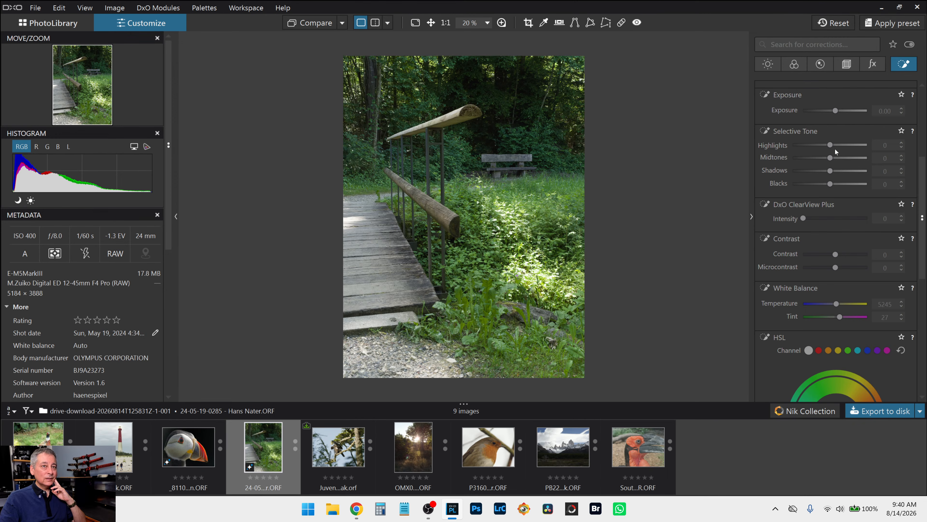
Step: Crop the footbridge photo to about 3227 × 4302 px at the original aspect ratio, trimming the left side and the gravel below
click(854, 65)
click(802, 180)
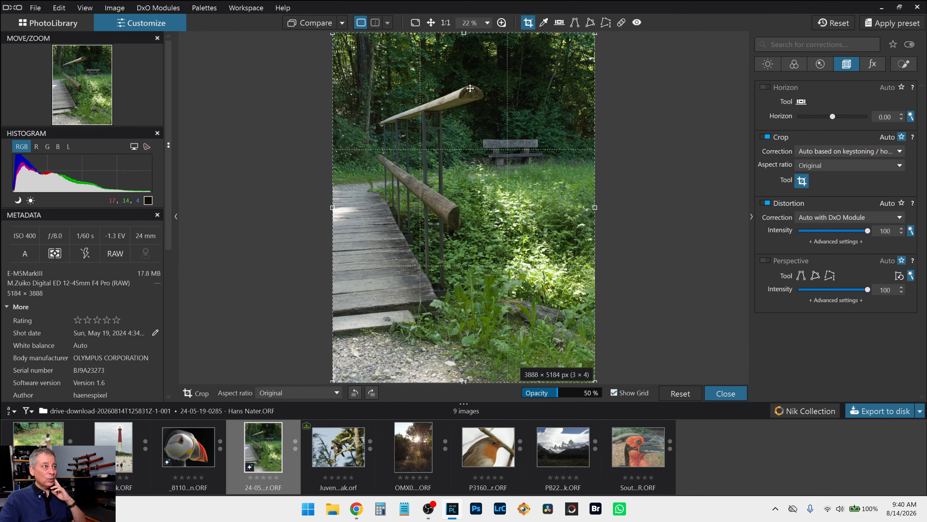
drag(332, 208, 377, 207)
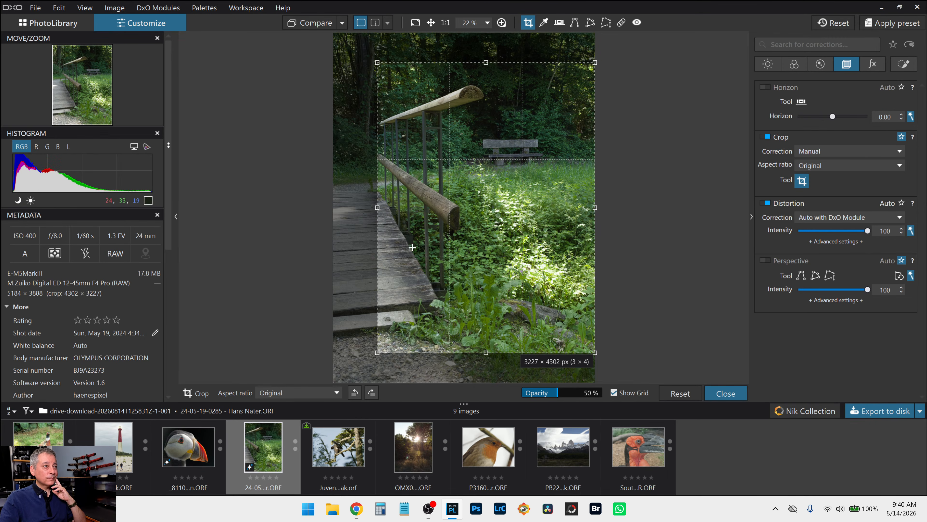
drag(412, 247, 413, 228)
key(Return)
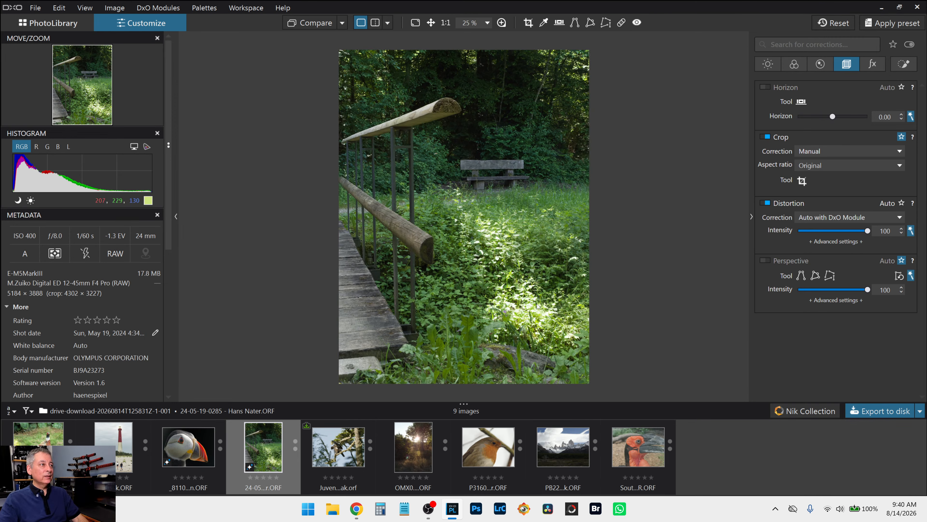
Step: Tighten the footbridge photo's crop from the left edge to about 3195 × 4259 px
click(528, 22)
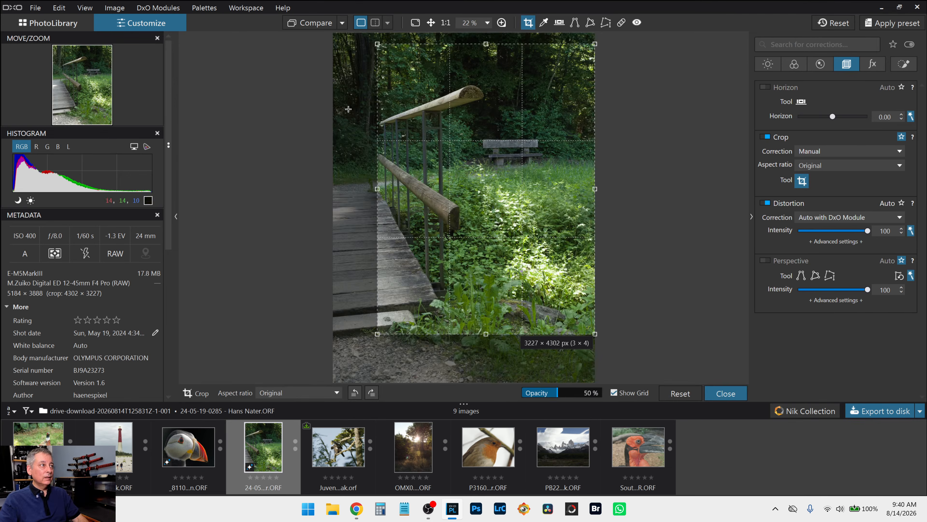
drag(377, 175, 380, 175)
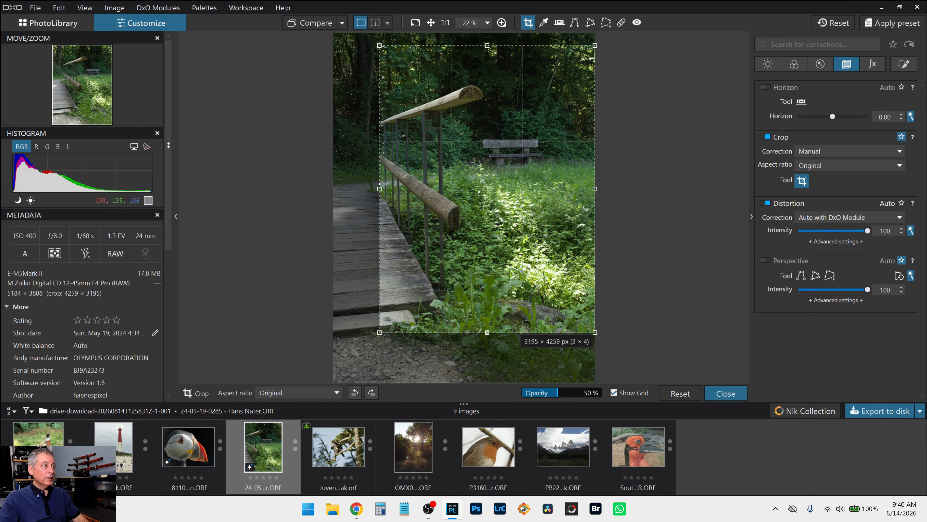
key(Return)
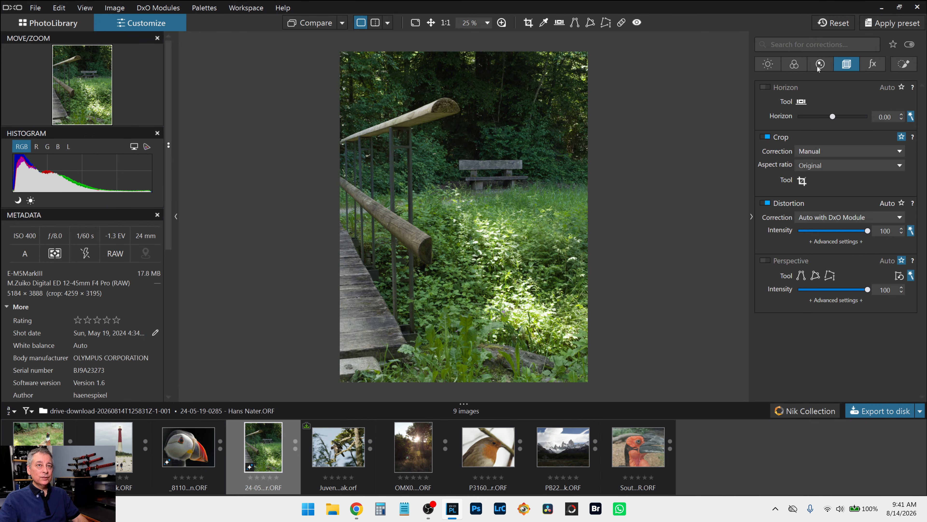
Step: Darken the whole forest photo by setting its global exposure to -2.45
click(767, 64)
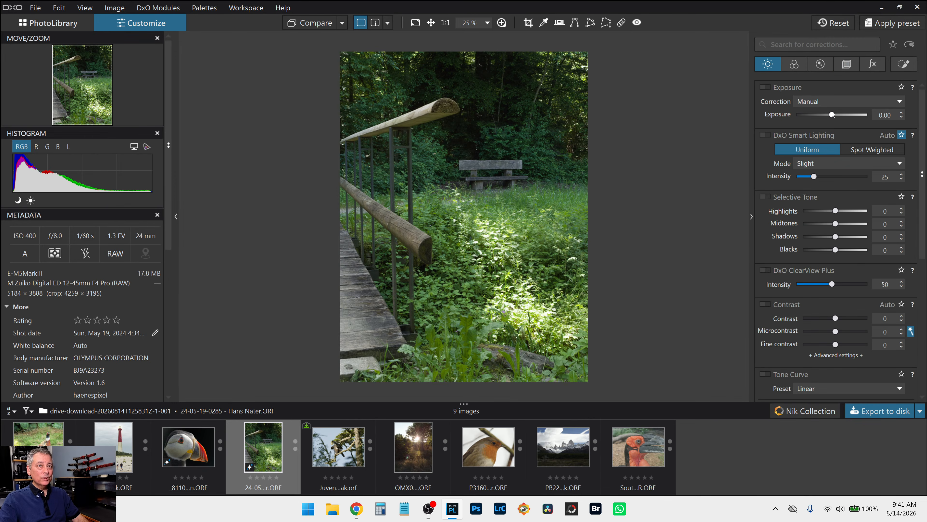
drag(832, 115, 810, 116)
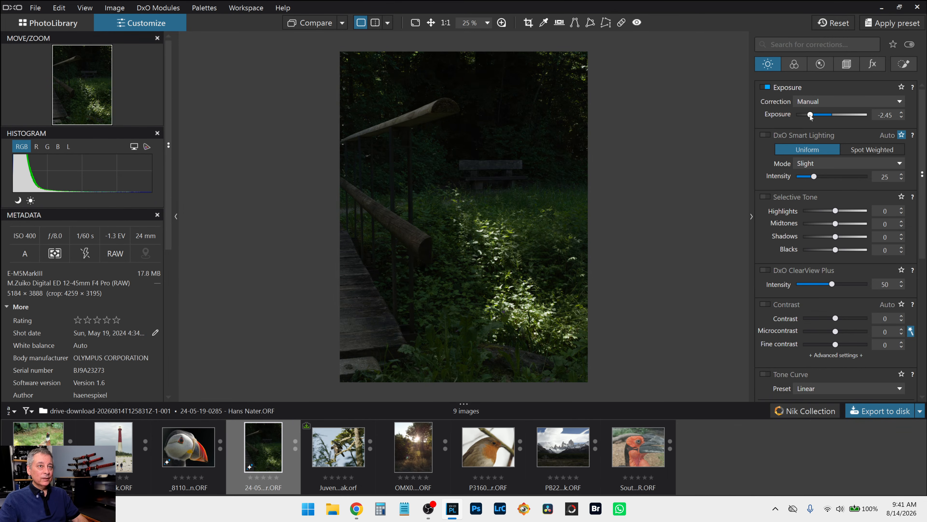
Step: Add a local adjustment control point on the bench and widen its area to include the surrounding foliage
click(904, 64)
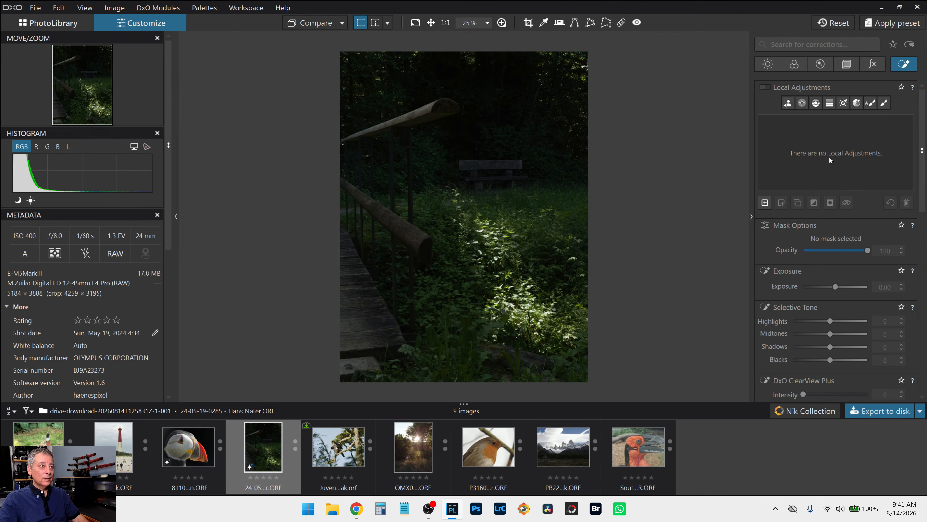
click(803, 105)
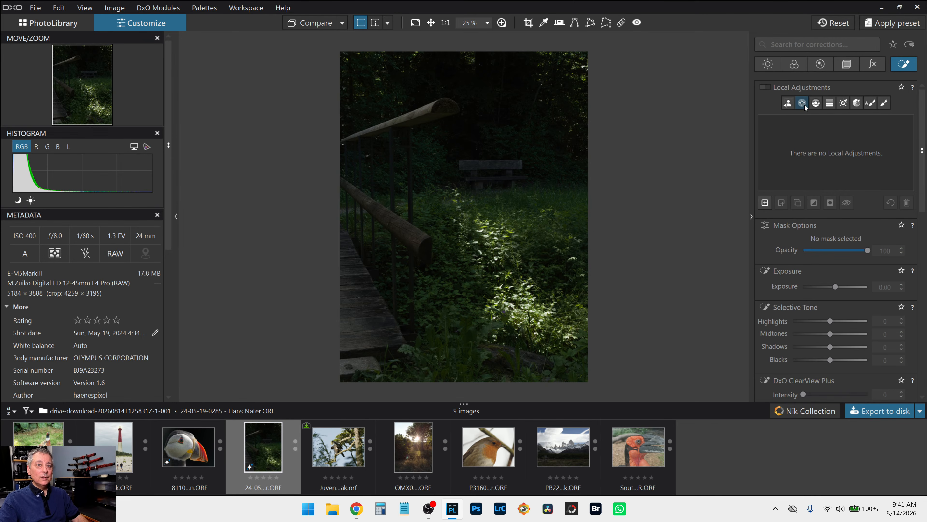
click(498, 167)
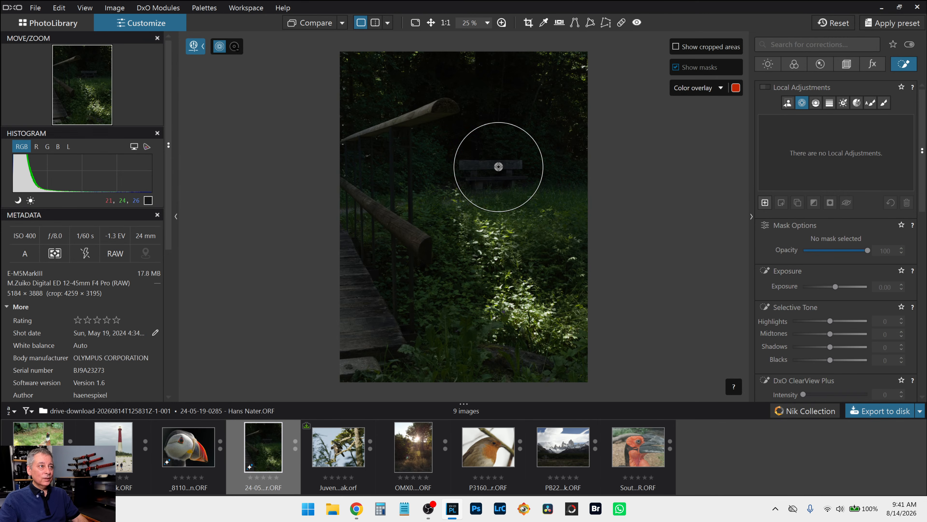
drag(525, 201, 550, 214)
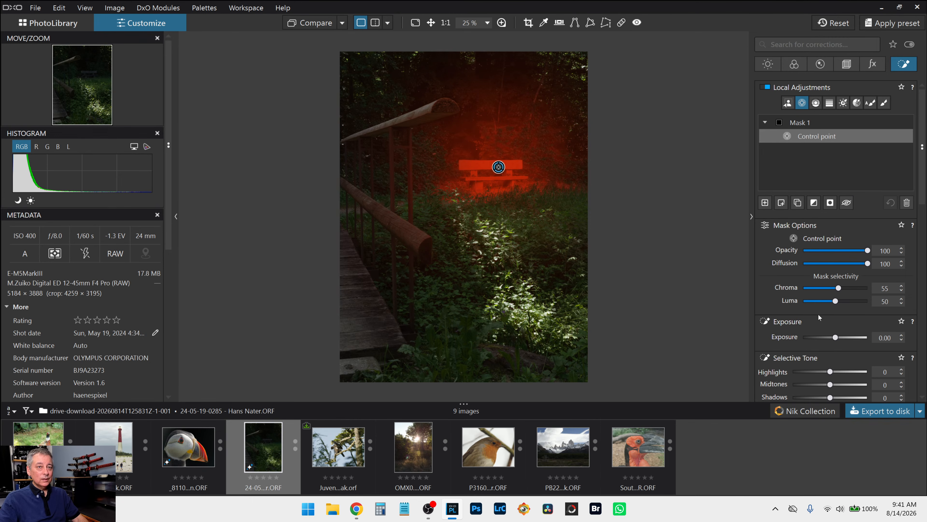
Step: Brighten the bench's control point with Selective Tone highlights 85, midtones 69, shadows 42 and blacks 21
scroll(806, 324, down, 1)
scroll(806, 324, down, 1)
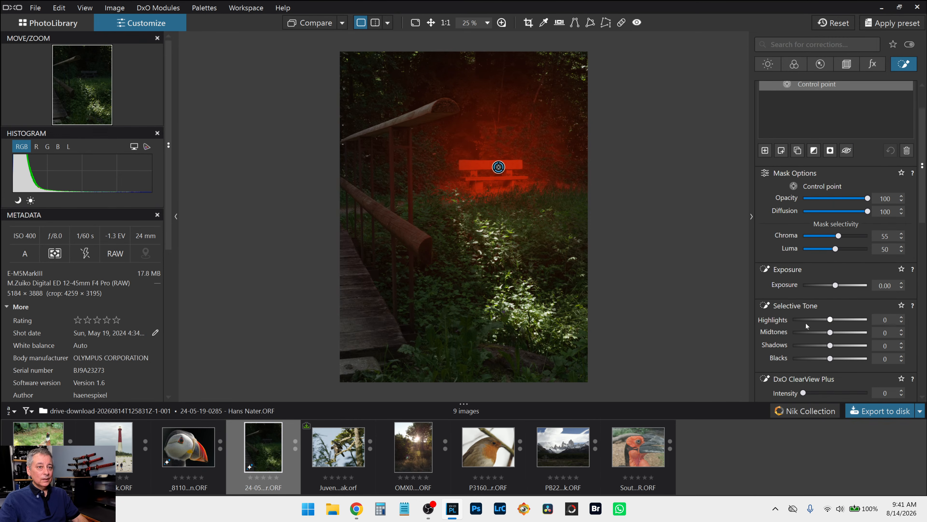
click(861, 319)
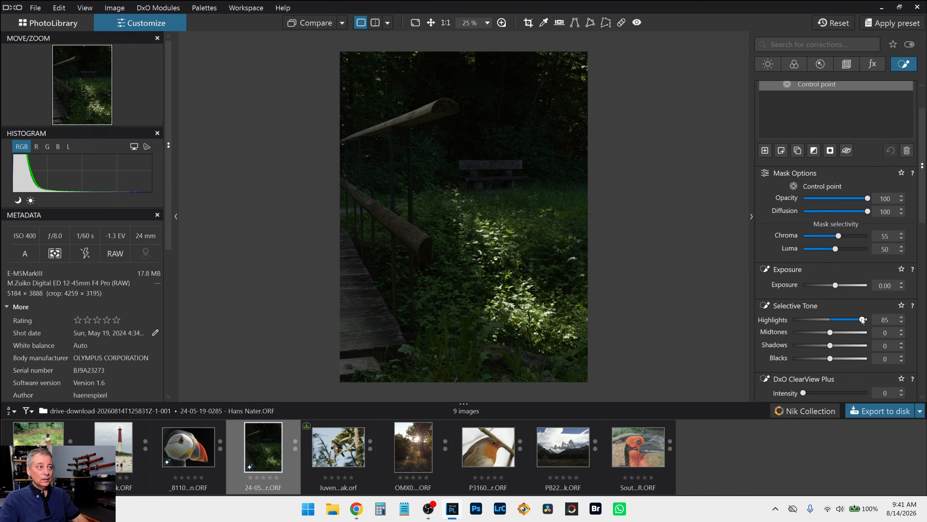
click(855, 332)
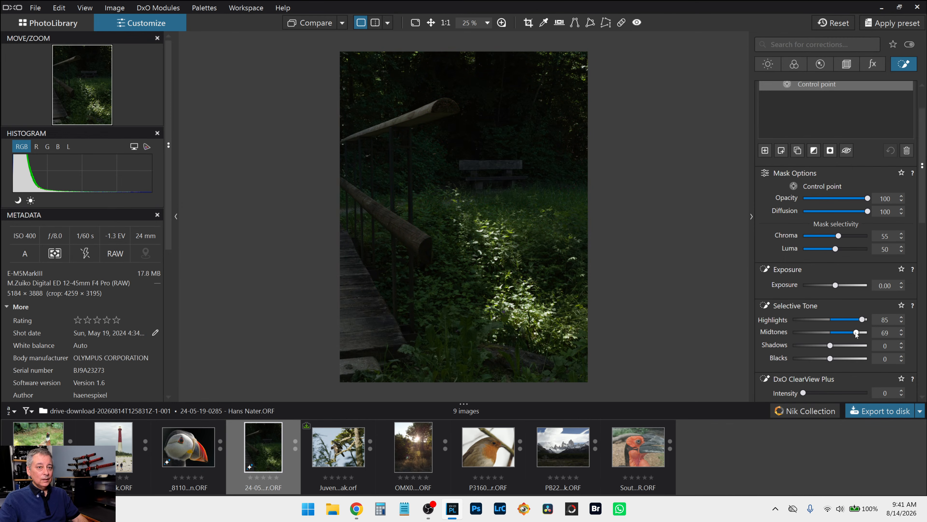
click(846, 345)
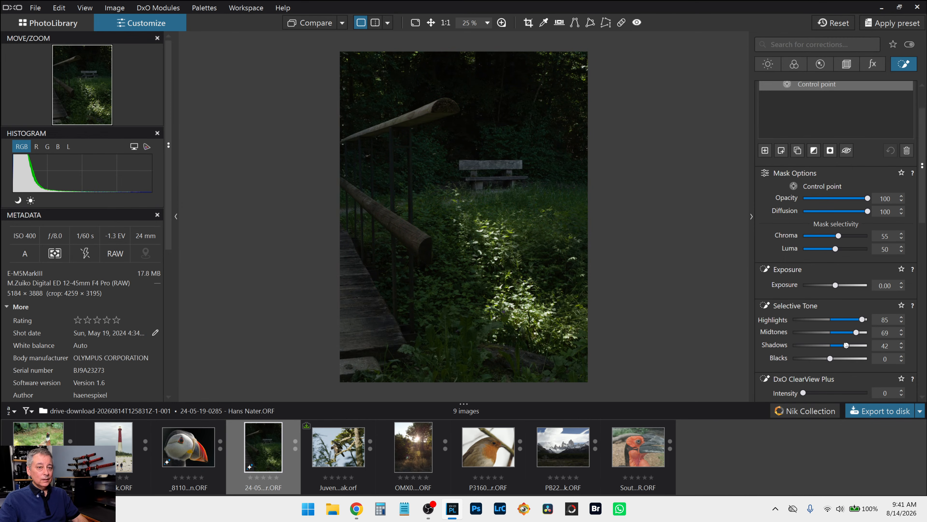
click(839, 358)
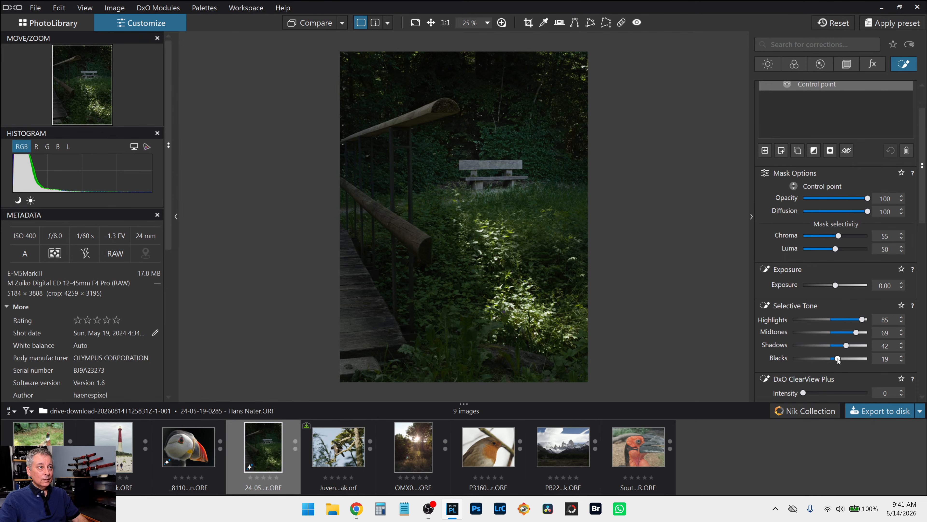
drag(839, 359, 837, 359)
Step: Warm the bench's control point to a white balance temperature of 8369 and enlarge its area of effect
drag(836, 359, 844, 347)
scroll(780, 341, down, 3)
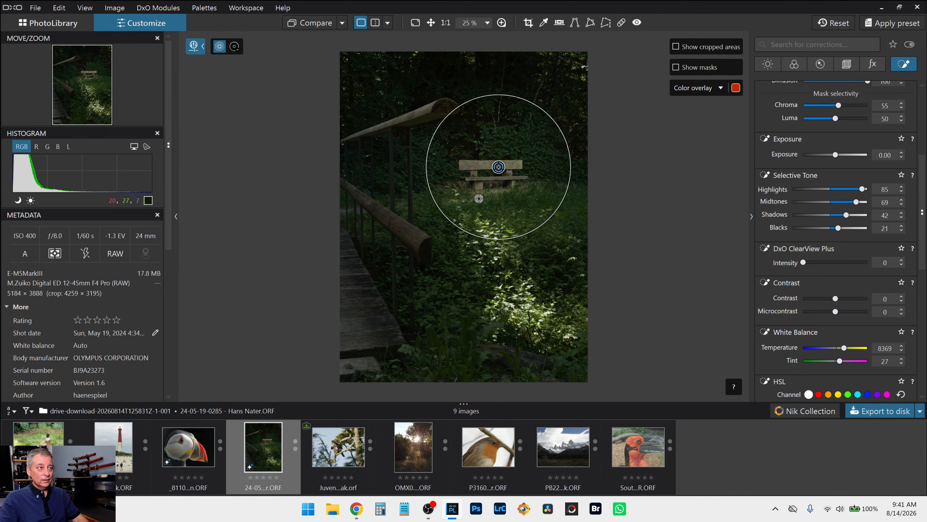
drag(476, 240, 472, 263)
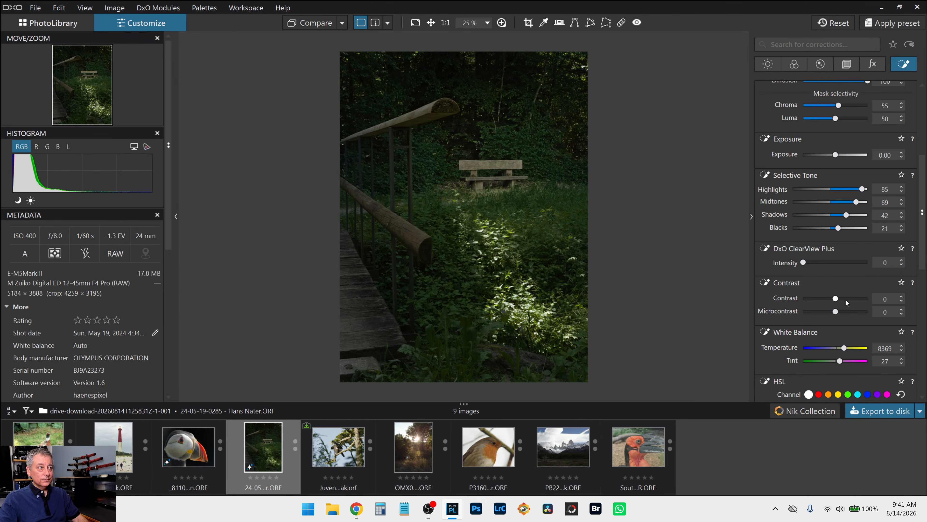
Step: Set the bench adjustment's ClearView Plus intensity to 27 and its microcontrast to 45
click(830, 263)
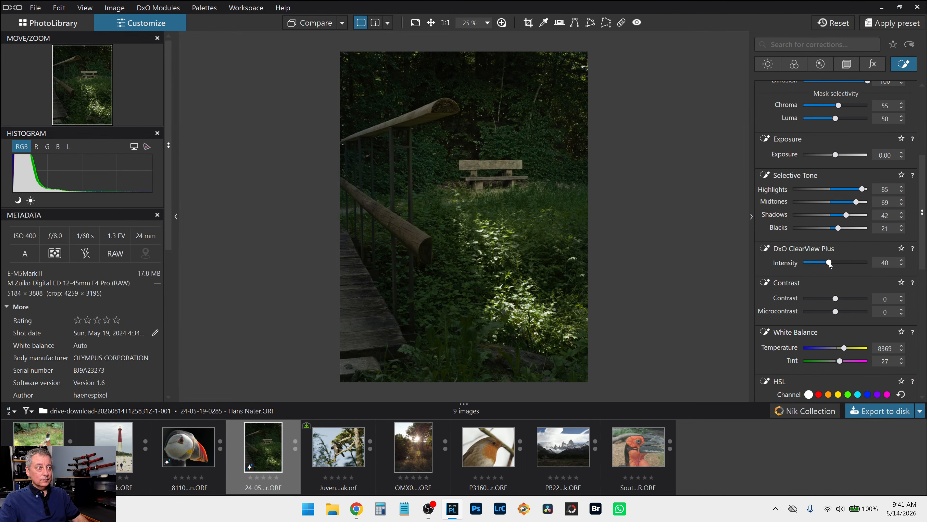
drag(830, 262, 822, 263)
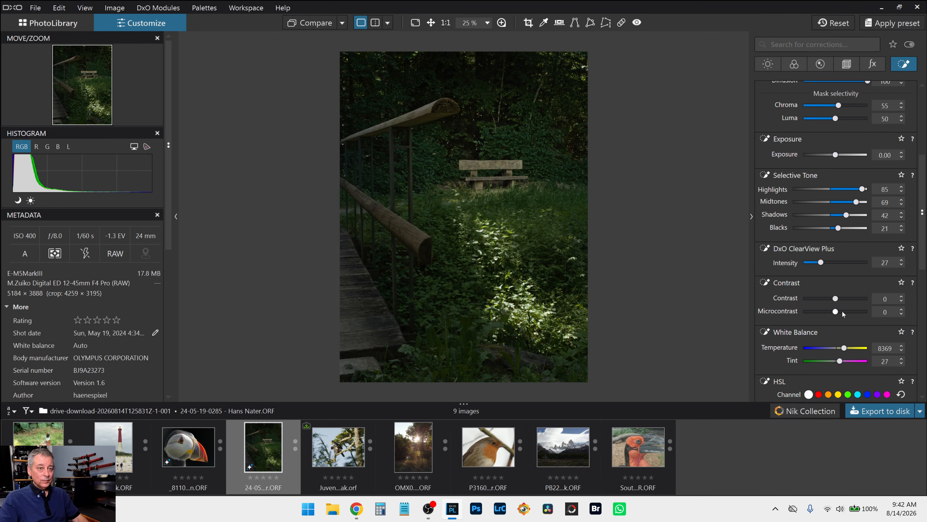
click(853, 311)
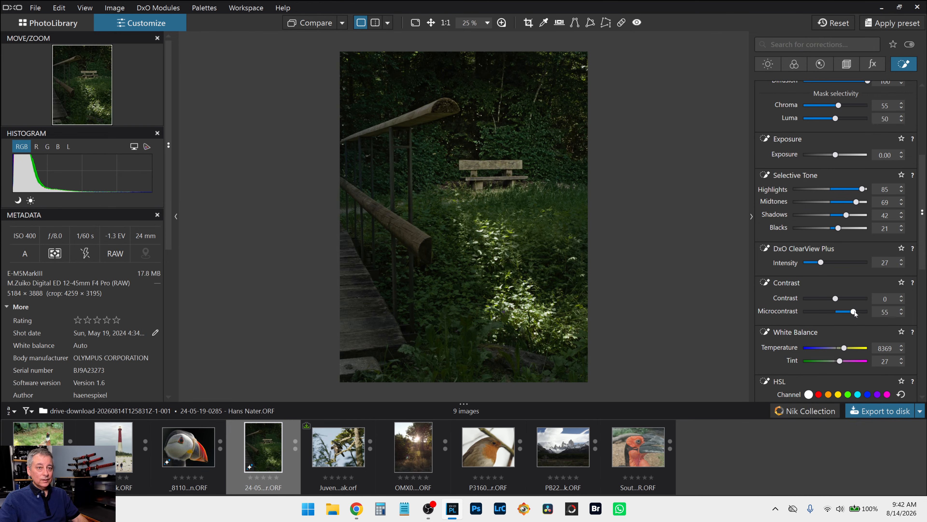
drag(854, 312, 850, 311)
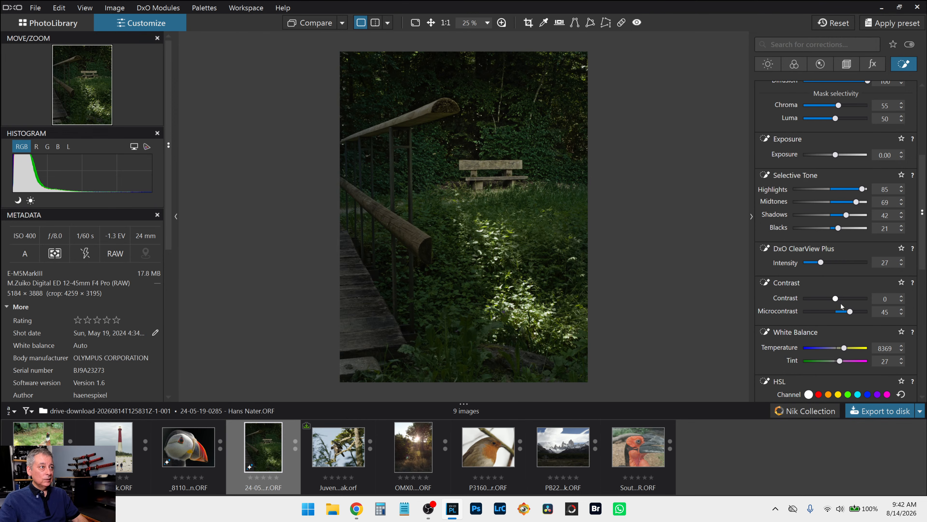
Step: Create a second mask and use AI masking to select the upper and lower wooden handrails
scroll(787, 175, up, 5)
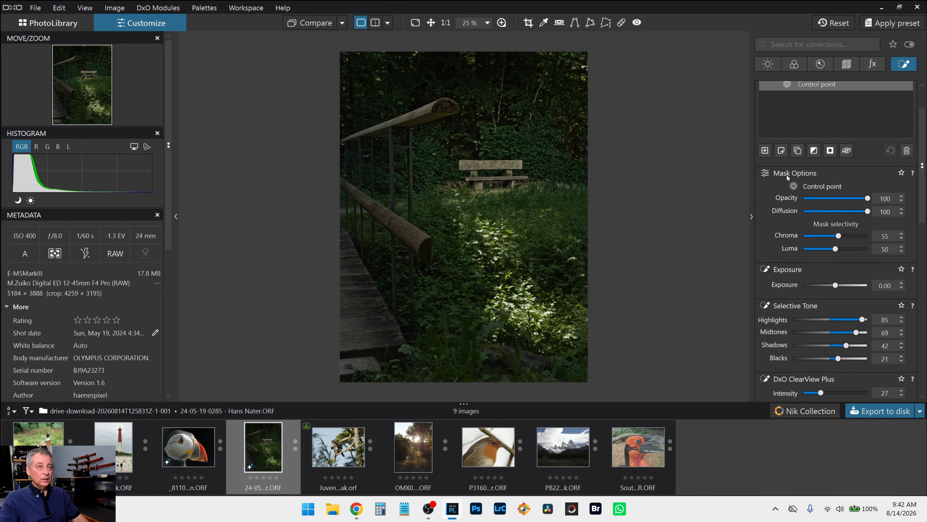
click(769, 203)
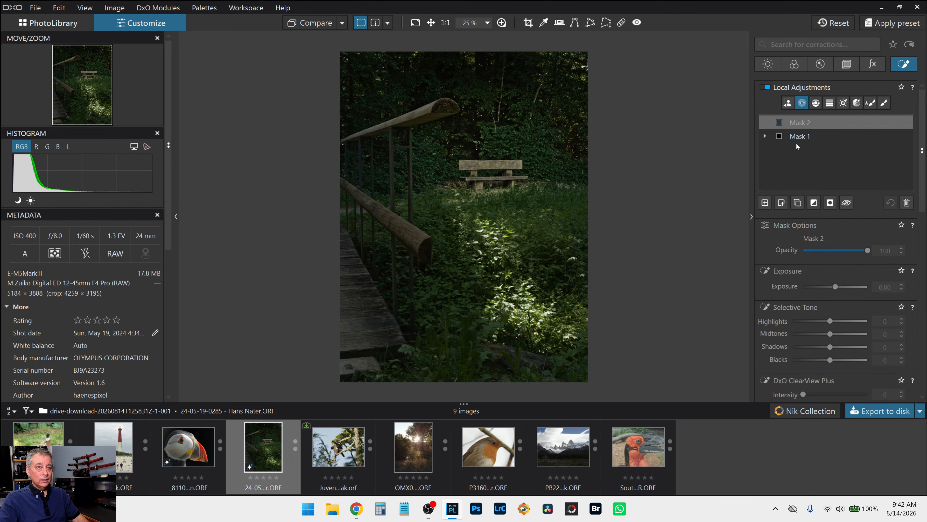
click(789, 104)
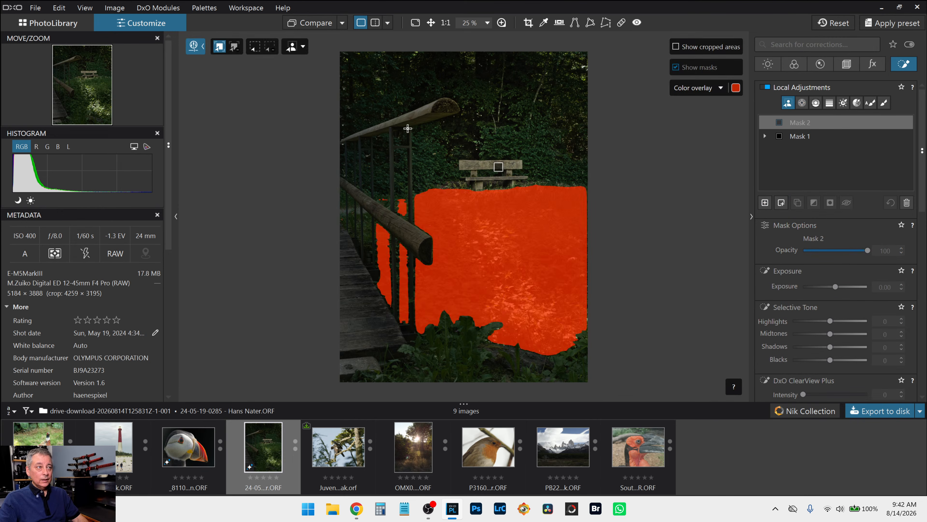
click(431, 109)
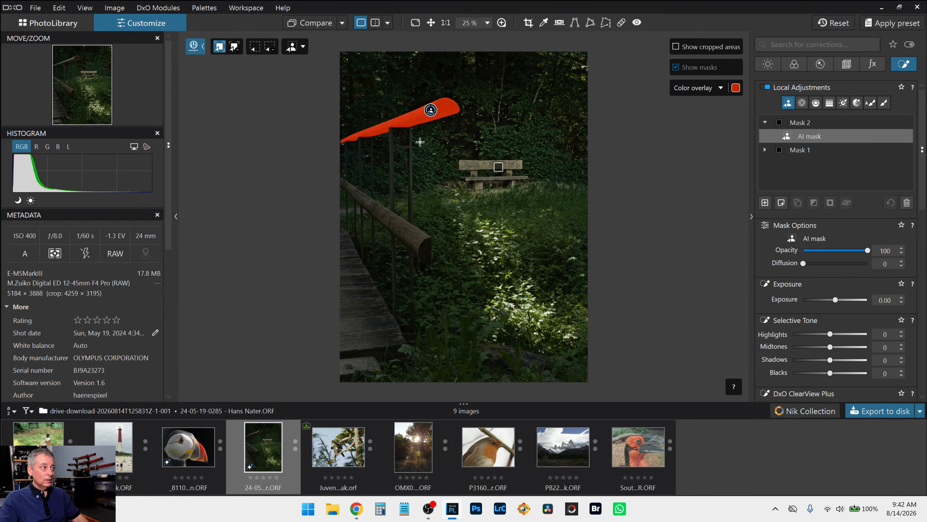
click(412, 231)
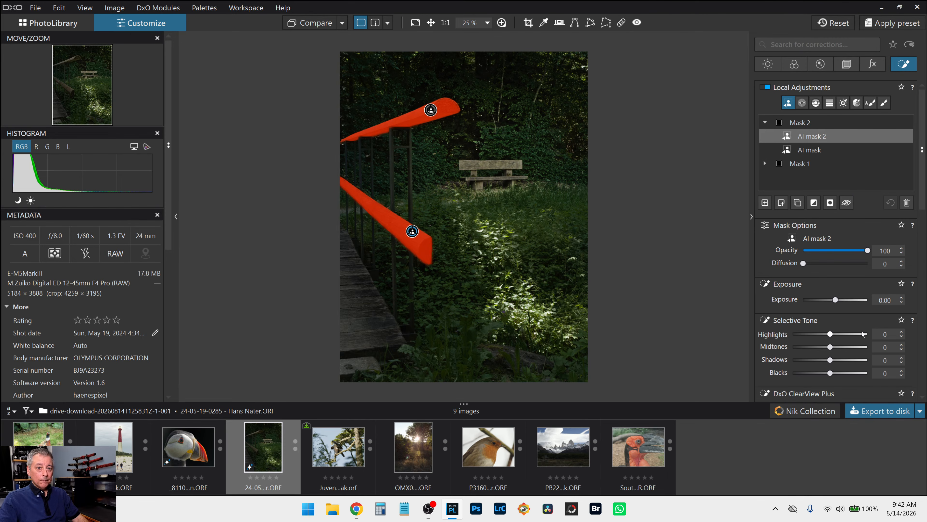
Step: Brighten the handrail mask with highlights 82, midtones 52 and shadows 15, and set its white balance temperature to 6088
drag(829, 334, 861, 335)
scroll(873, 301, down, 3)
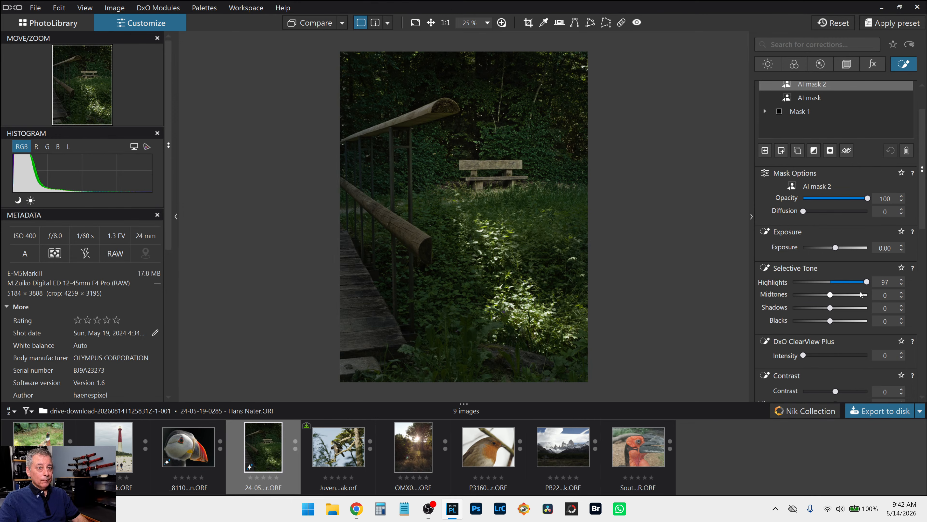
click(859, 295)
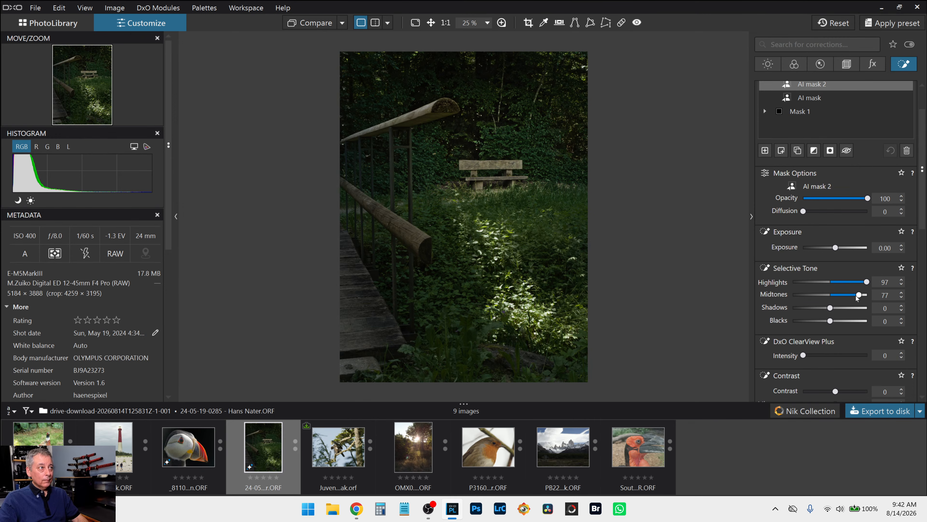
click(840, 308)
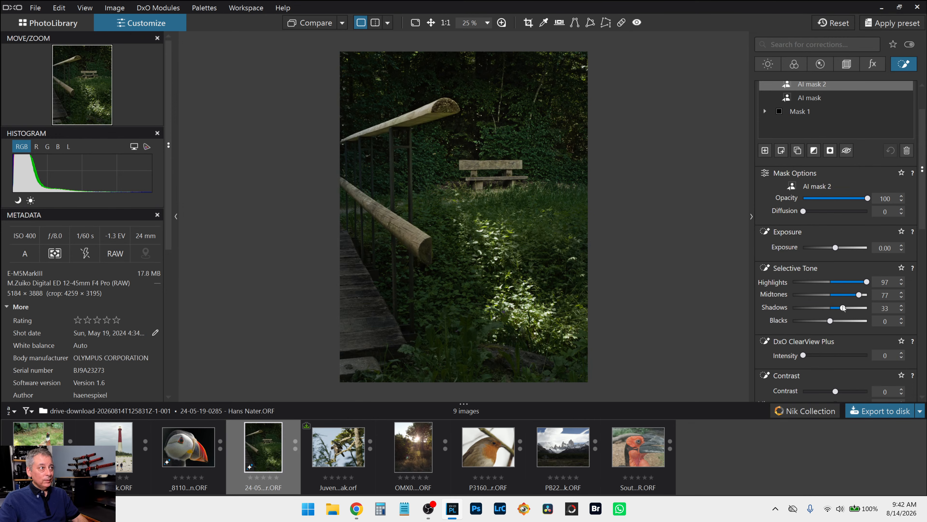
drag(840, 308, 836, 308)
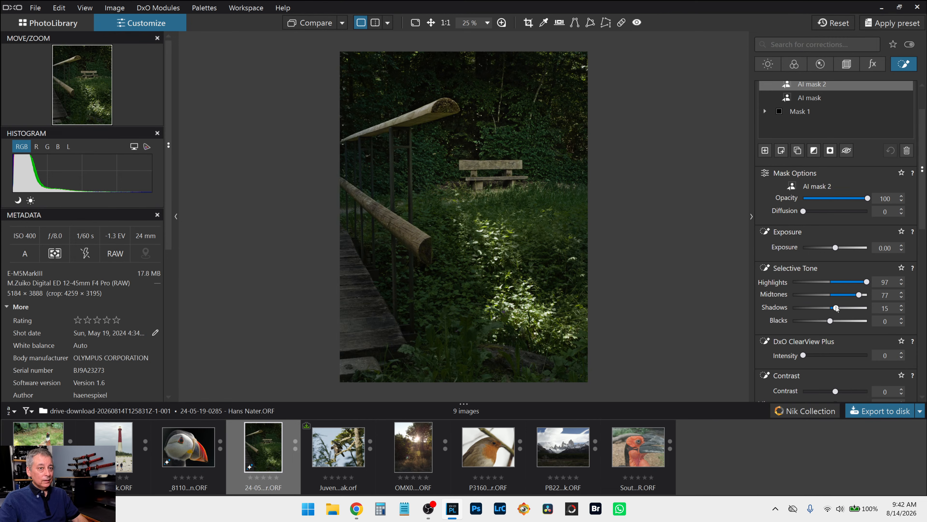
click(850, 294)
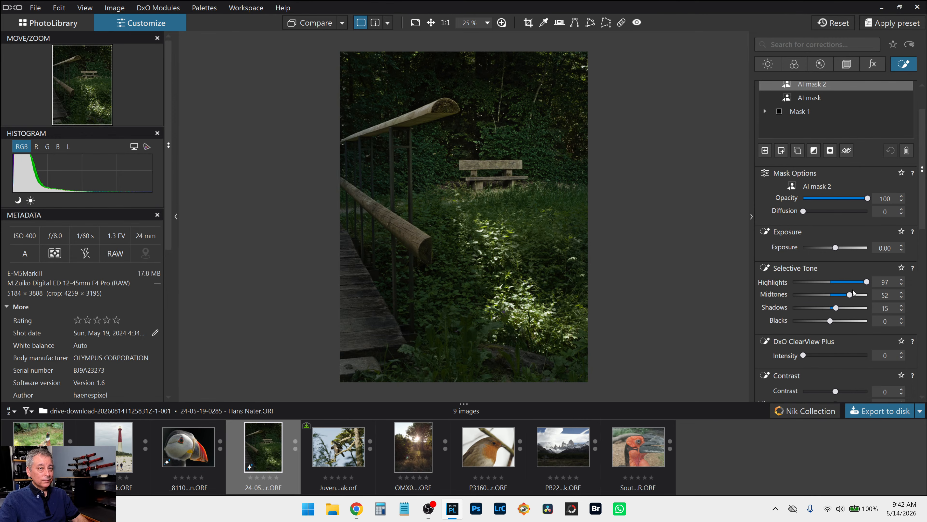
click(861, 282)
scroll(845, 315, down, 3)
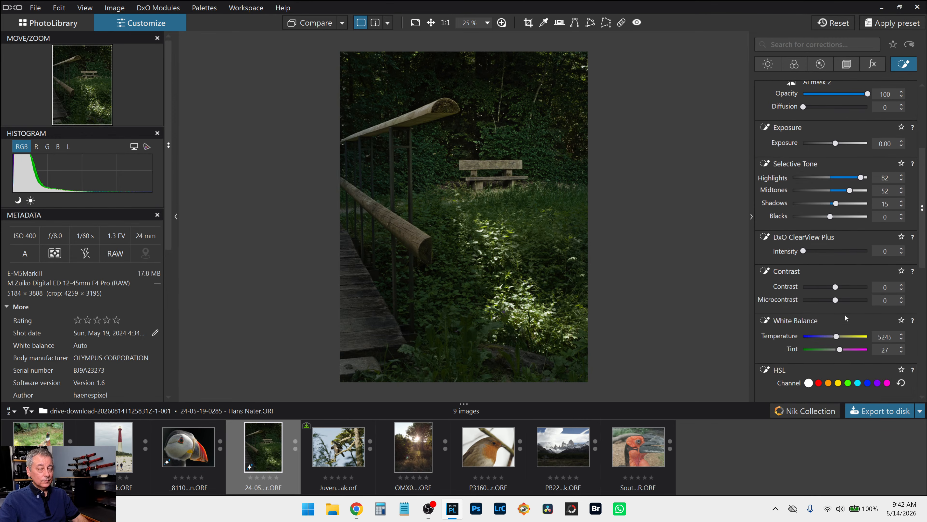
drag(838, 309, 839, 310)
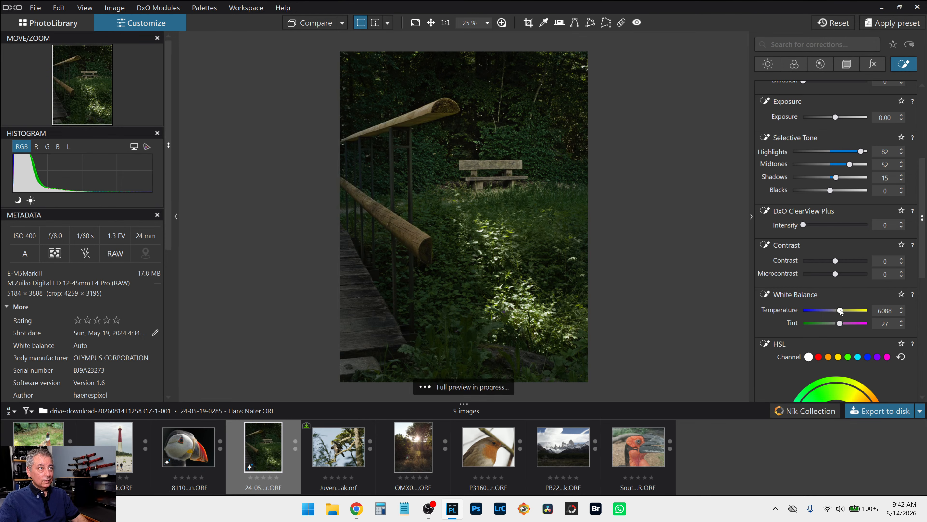
Step: Tone the handrails down to highlights 41, midtones 12 and shadows 5
scroll(839, 265, up, 3)
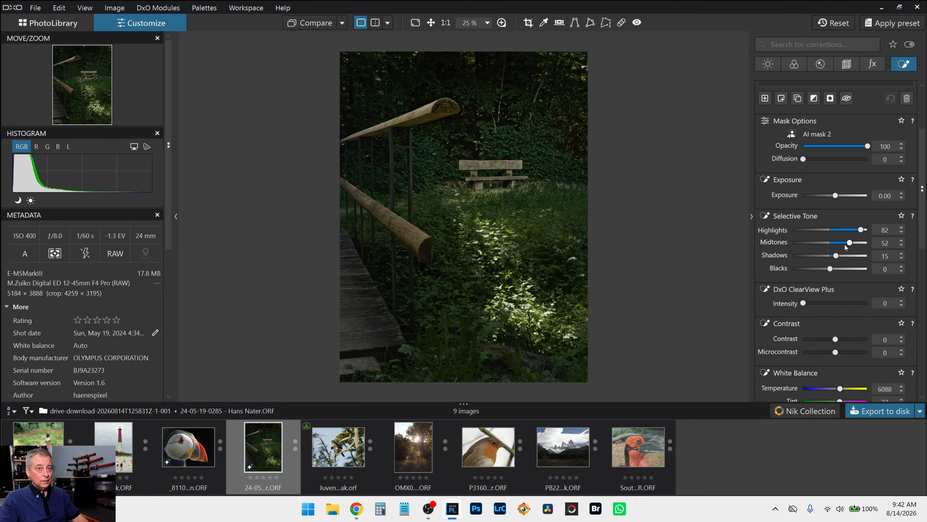
drag(850, 244, 851, 231)
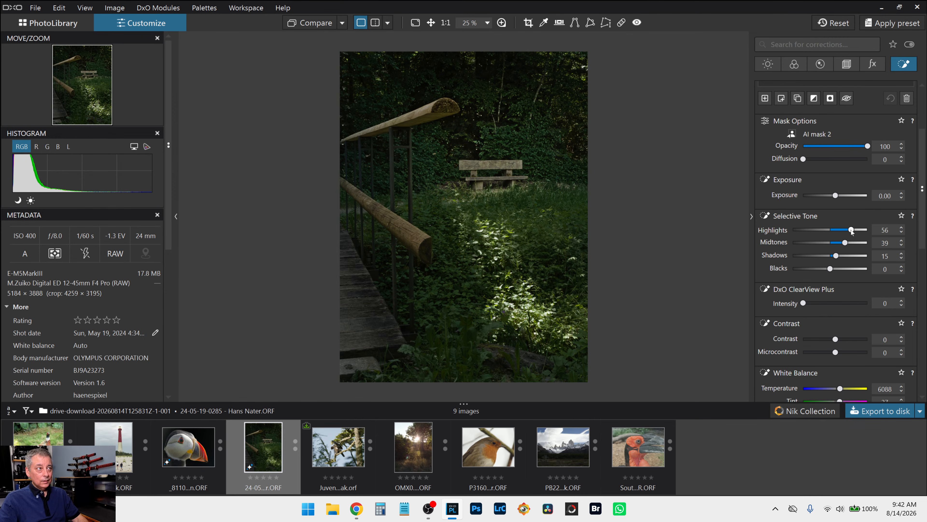
double_click(837, 256)
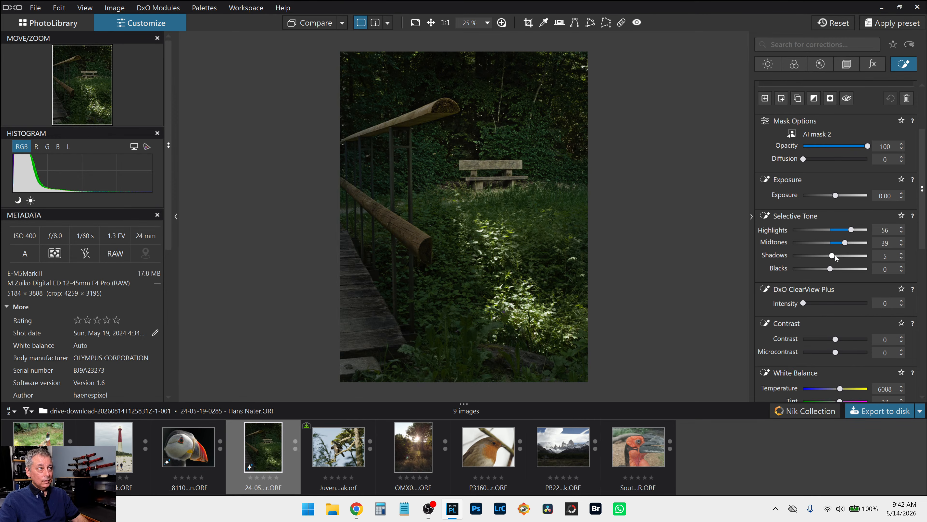
drag(846, 242, 834, 242)
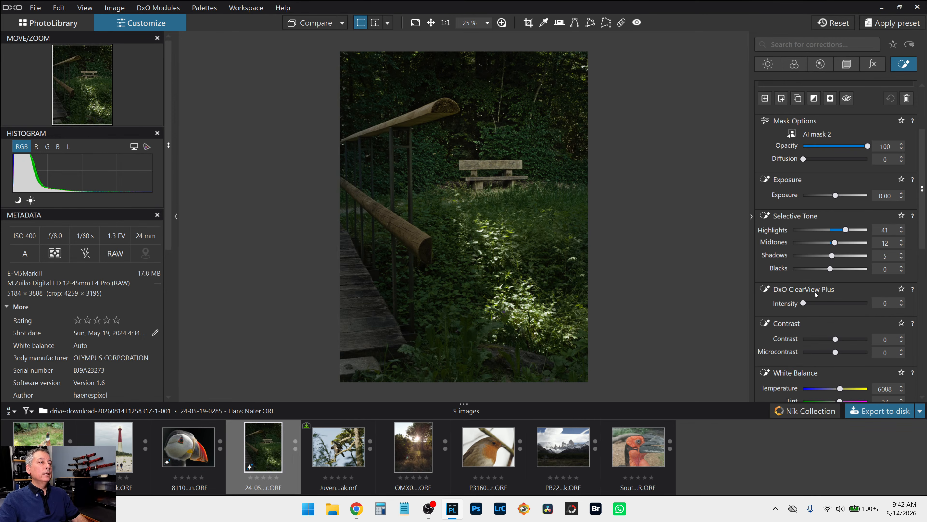
Step: Compare the locally adjusted photo with its version before the local adjustments
scroll(834, 187, up, 3)
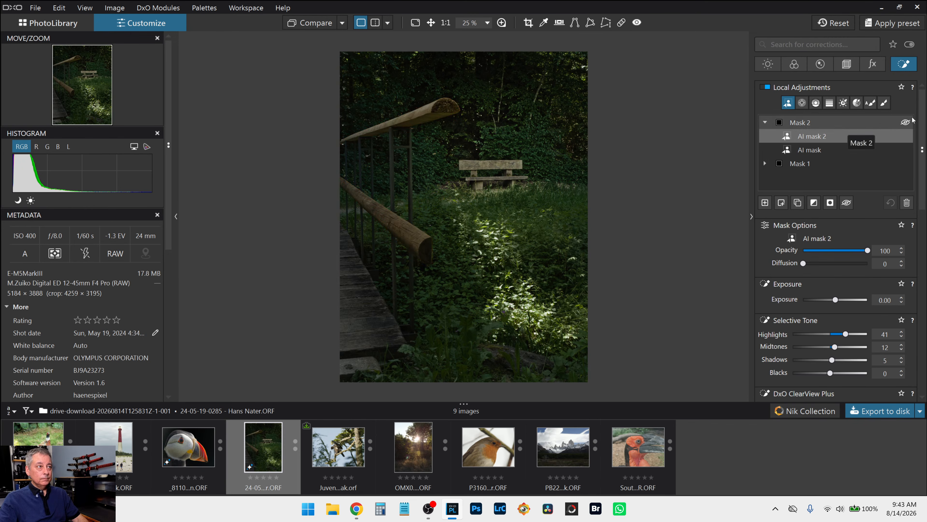
click(317, 23)
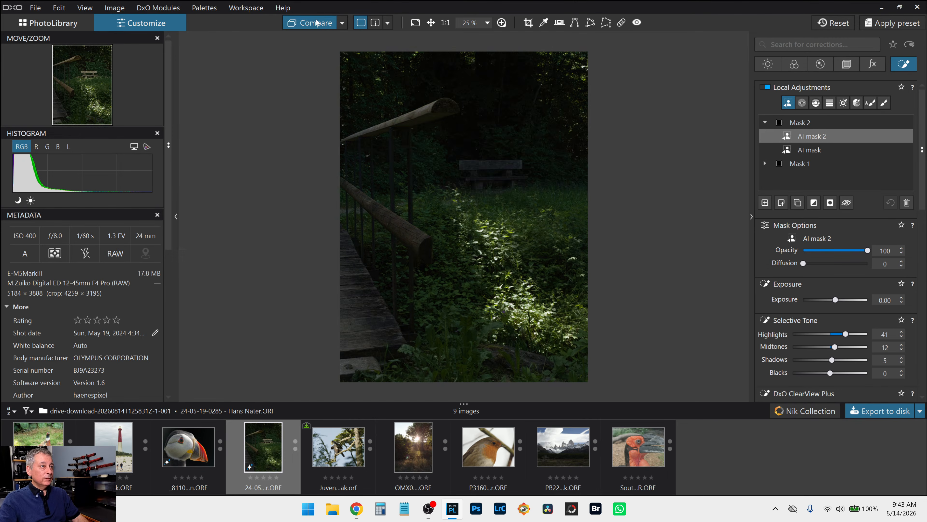
Step: Check the relit bench and handrails again against the unedited local adjustment state
click(316, 23)
key(Escape)
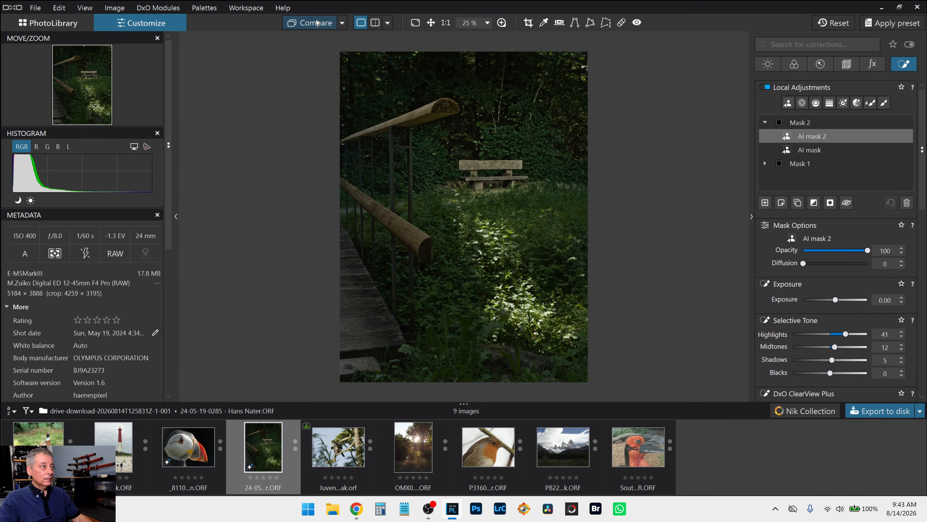
click(316, 22)
click(317, 22)
click(317, 23)
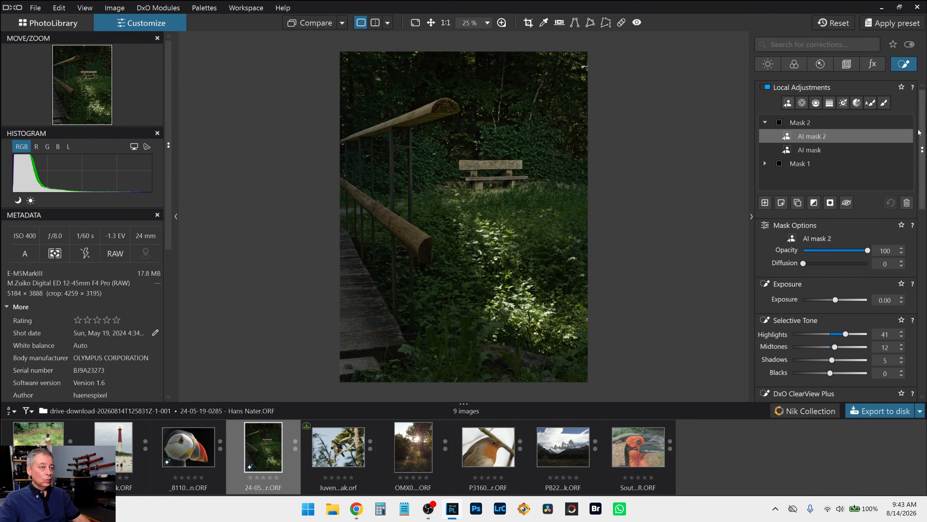
Step: Create a third mask with two small control points on the dark plants in the photo's lower foreground
click(764, 202)
click(802, 103)
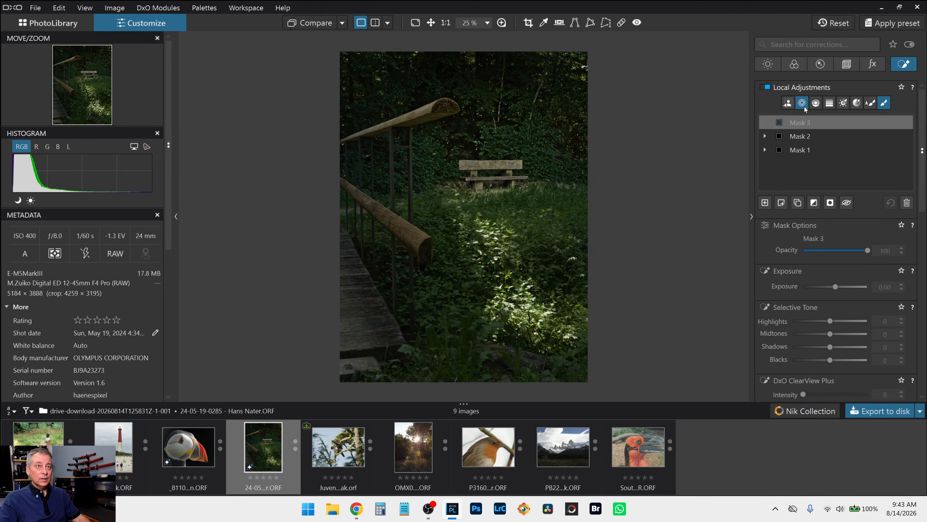
click(505, 350)
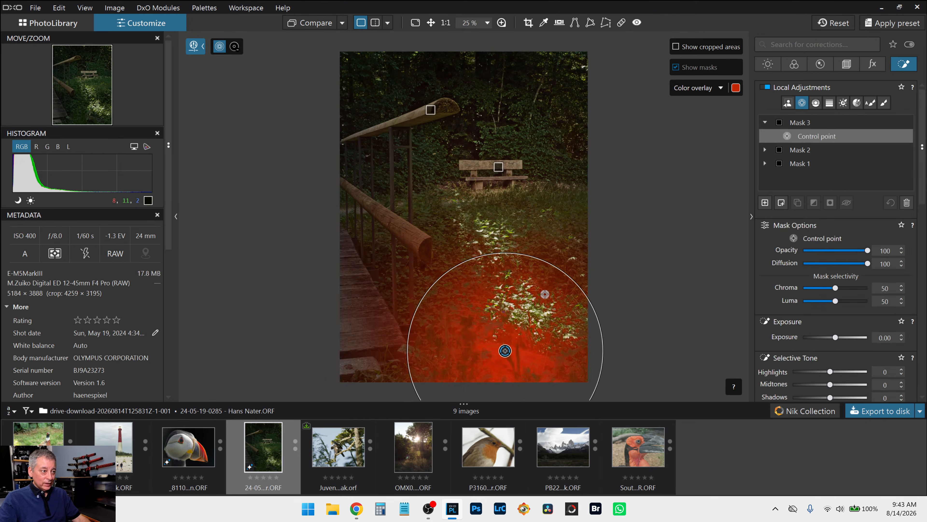
drag(547, 282, 540, 320)
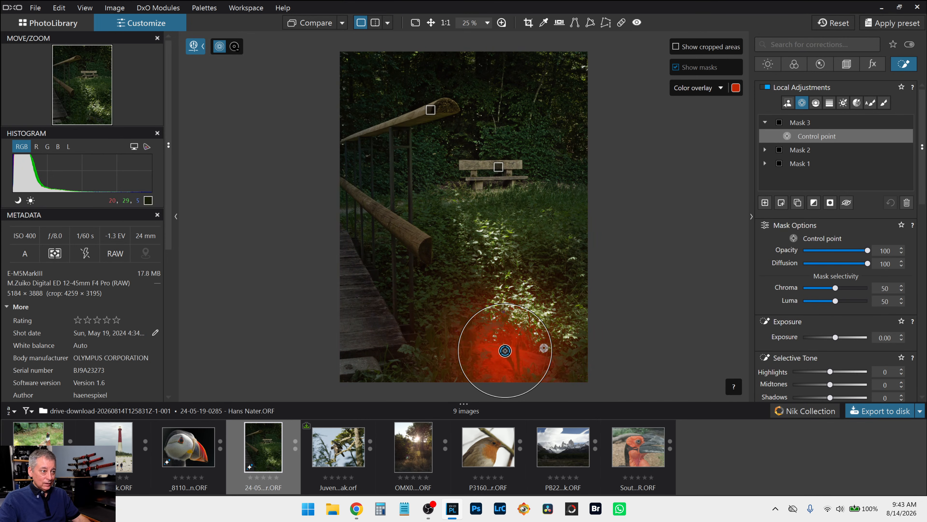
click(542, 360)
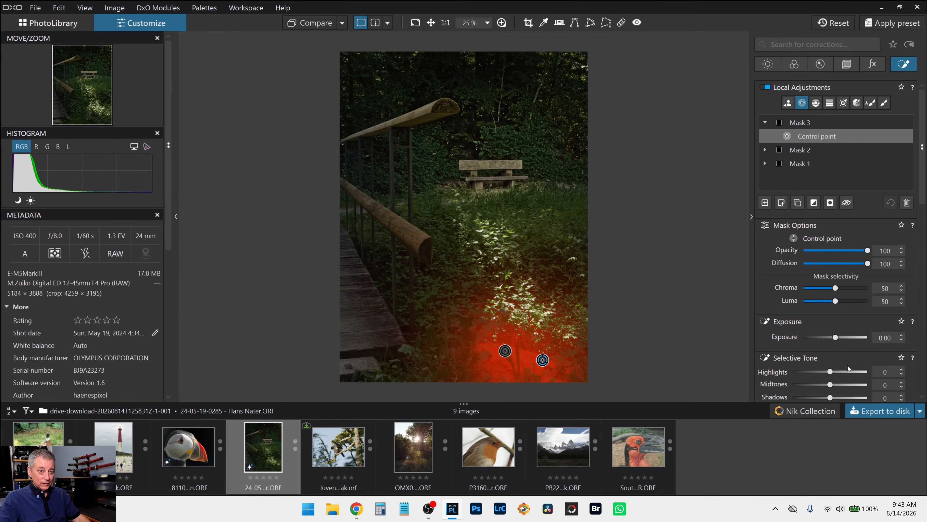
Step: Brighten the foreground control point mask with highlights 91, midtones 65 and shadows 24
scroll(847, 365, down, 2)
drag(830, 294, 865, 294)
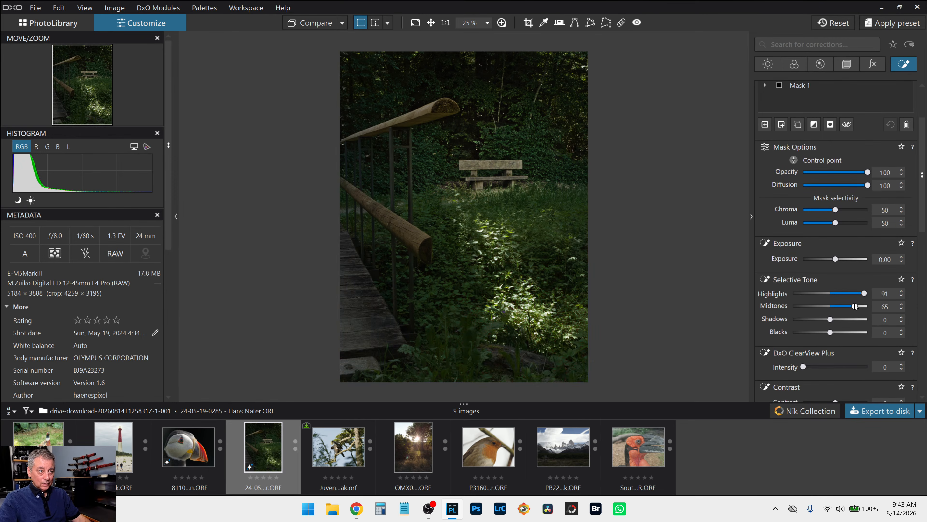
drag(830, 319, 839, 320)
scroll(780, 327, down, 3)
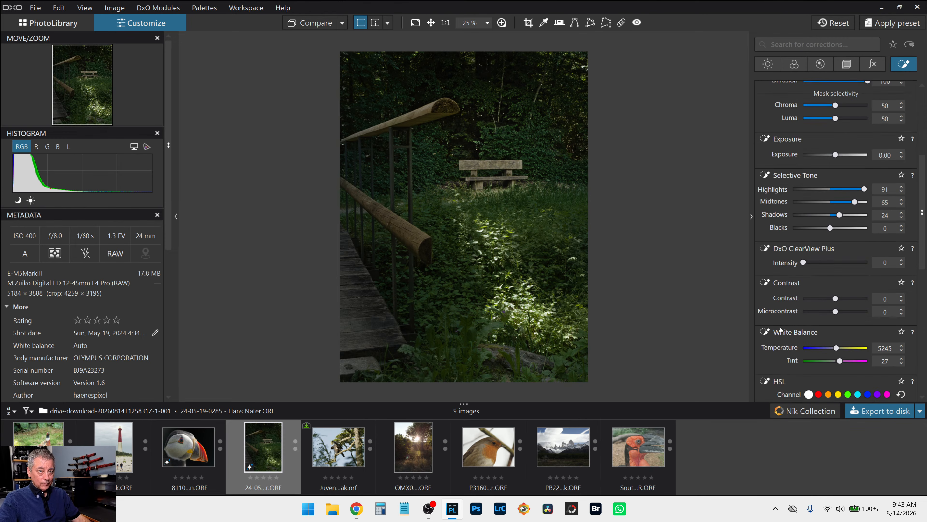
Step: Give the foreground mask a white balance temperature of 7718, contrast 100 and microcontrast 25, and set its shadows to 27
drag(842, 347, 842, 347)
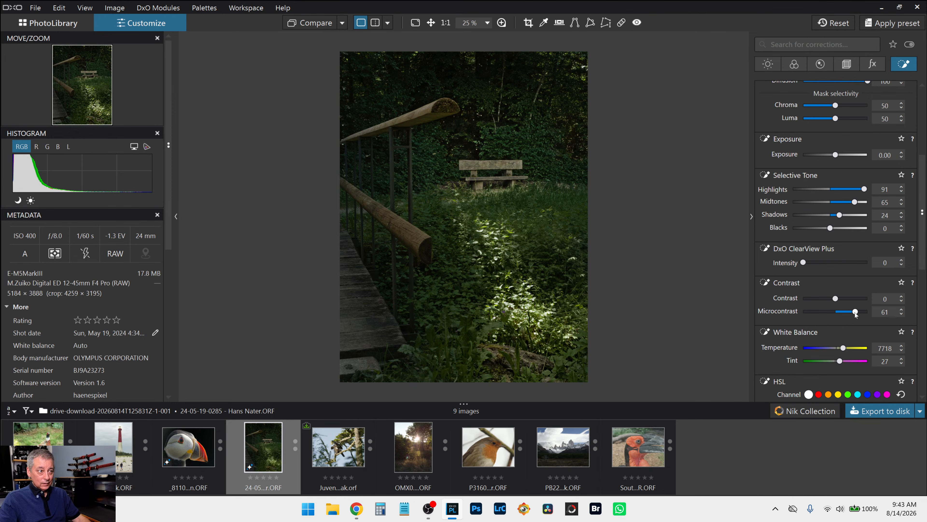
mouse_move(855, 313)
mouse_down()
mouse_move(843, 314)
mouse_move(865, 299)
mouse_up()
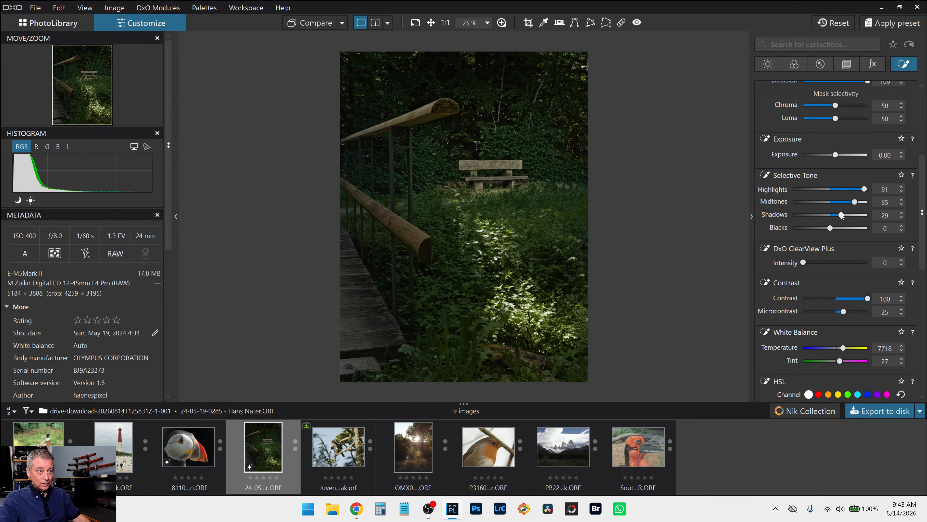
drag(841, 215, 841, 215)
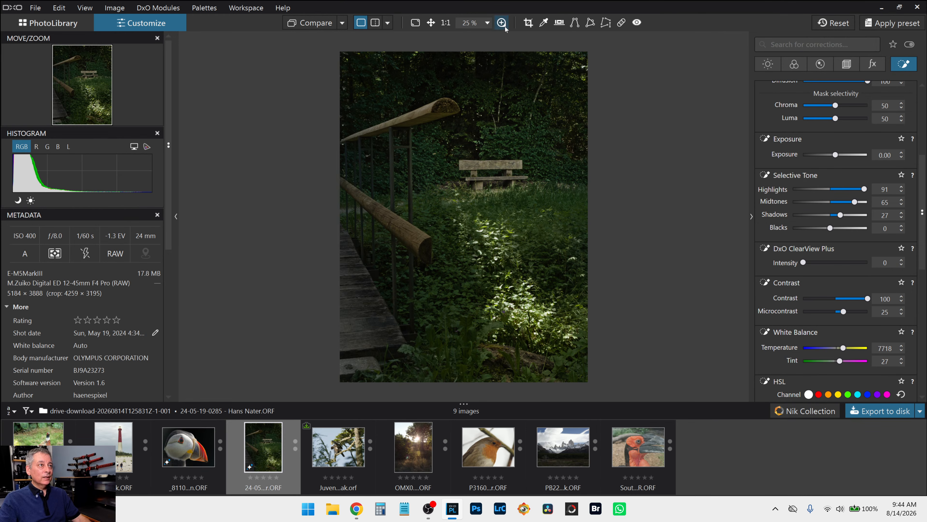
Step: Repair the small distracting spots in the dark foliage near the photo's upper edge with the retouch brush
click(622, 22)
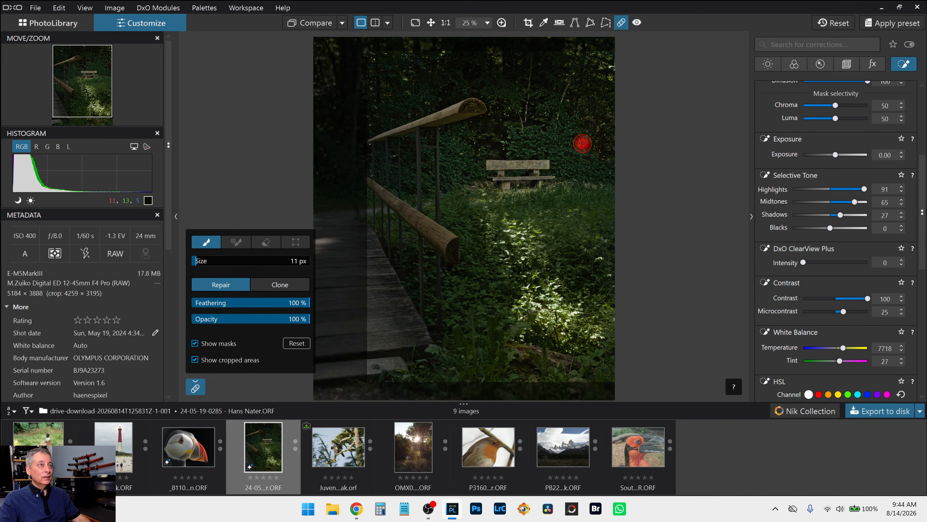
drag(611, 74, 611, 64)
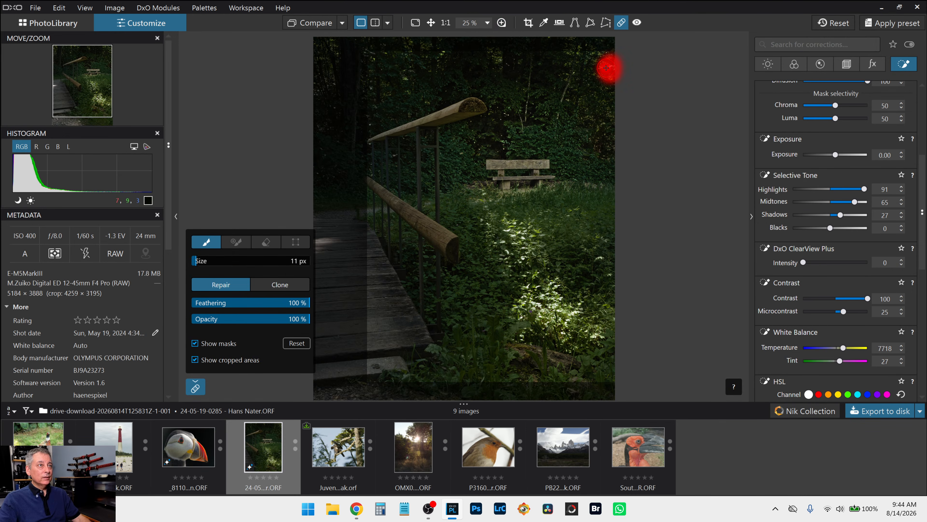
click(706, 177)
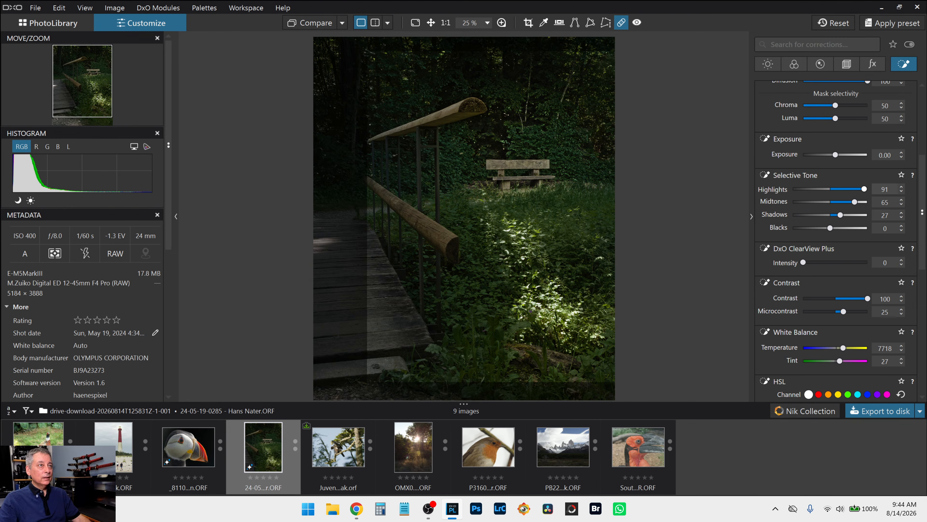
click(441, 52)
click(407, 76)
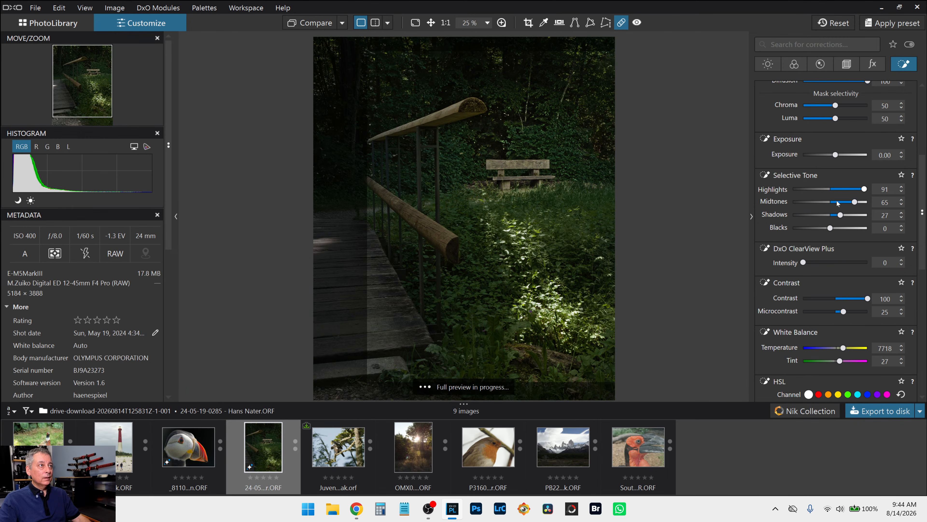
click(621, 22)
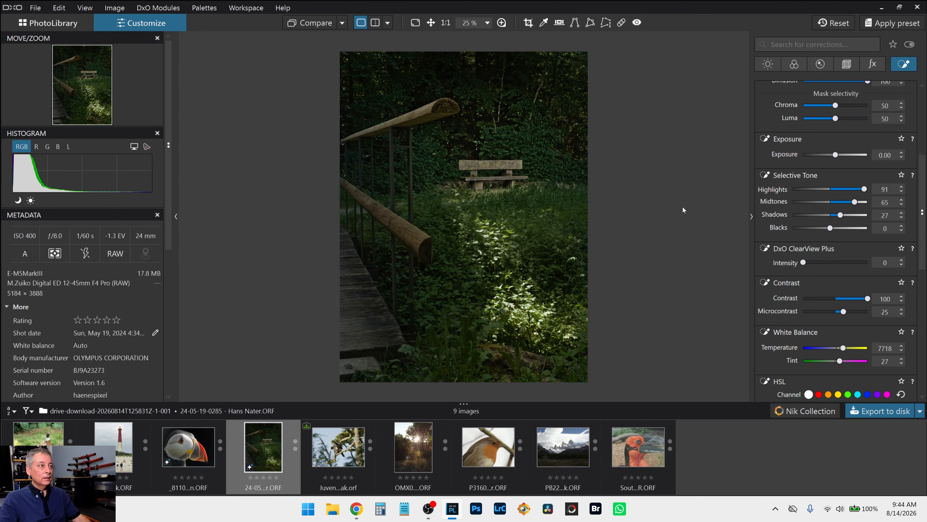
Step: Create an auto brush mask over the left ends of the bench's backrest and seat, with the mask overlay shown
scroll(452, 161, up, 5)
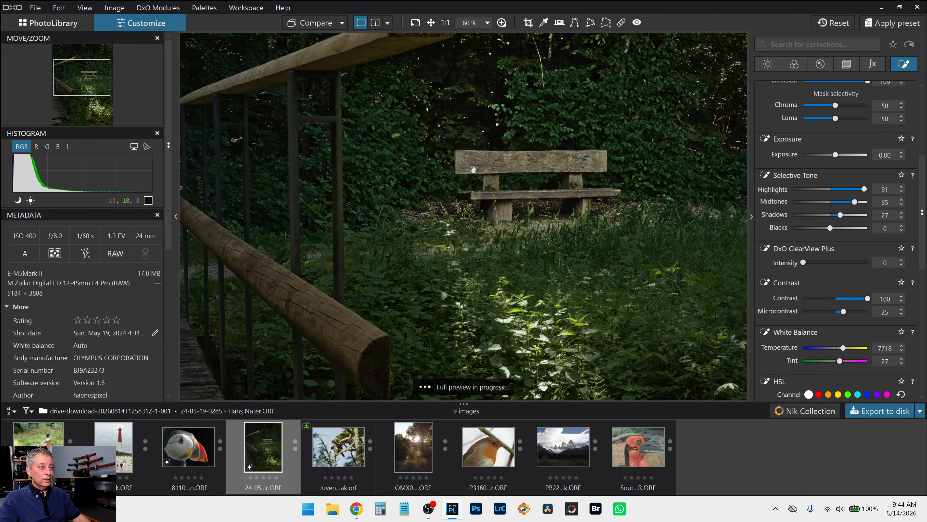
scroll(850, 157, up, 4)
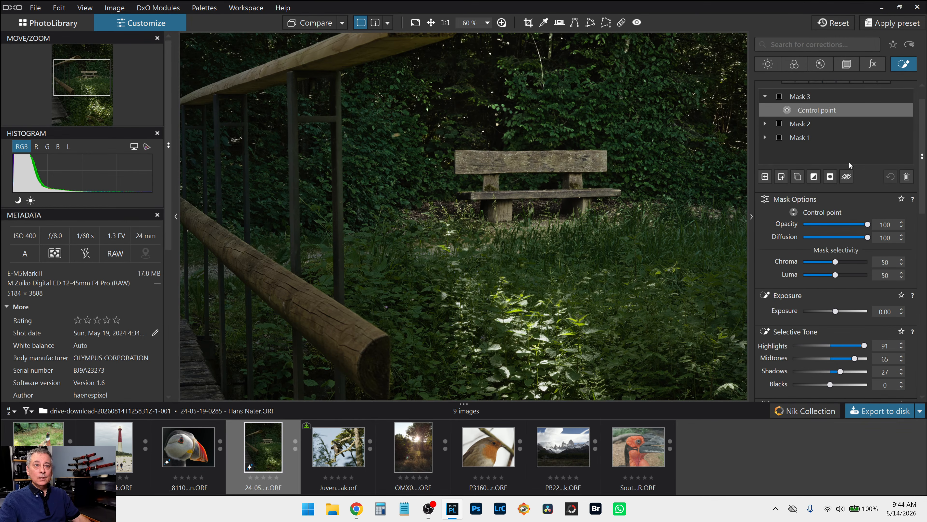
scroll(798, 178, up, 1)
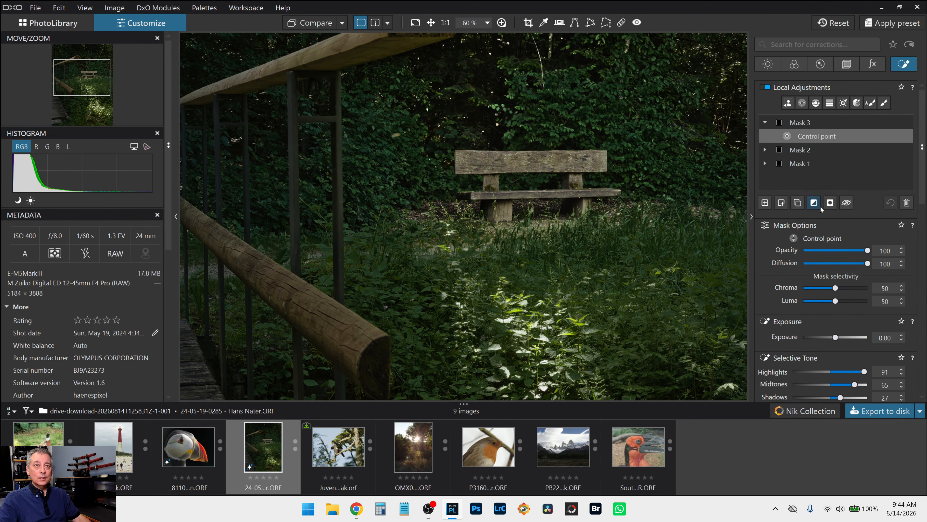
click(870, 103)
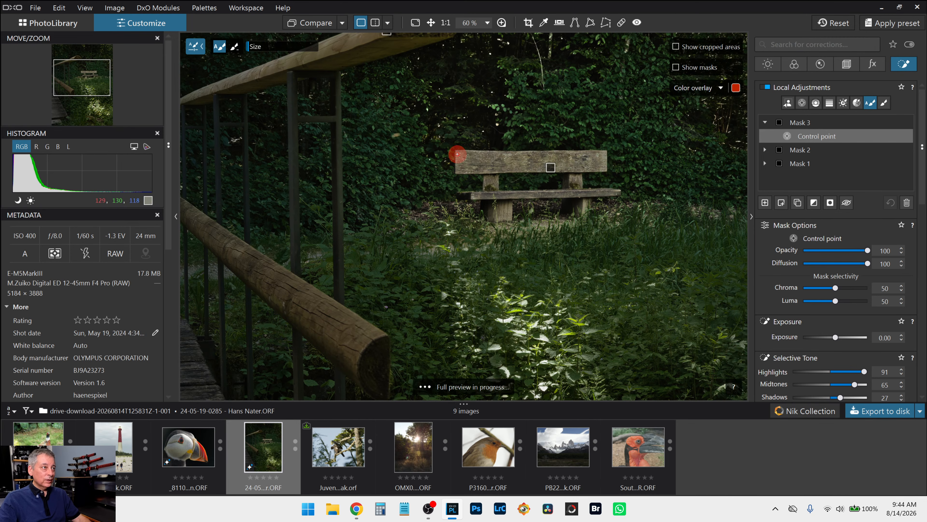
key(m)
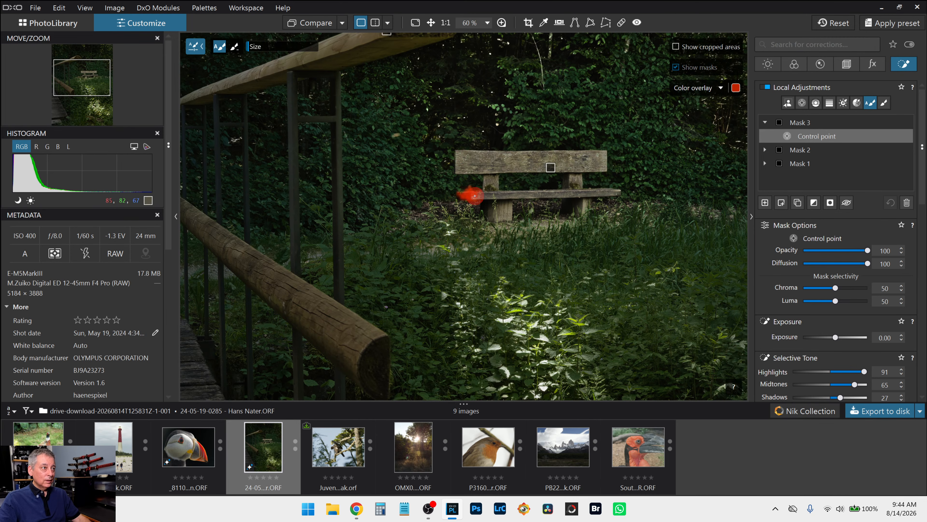
drag(475, 196, 475, 196)
drag(462, 157, 460, 165)
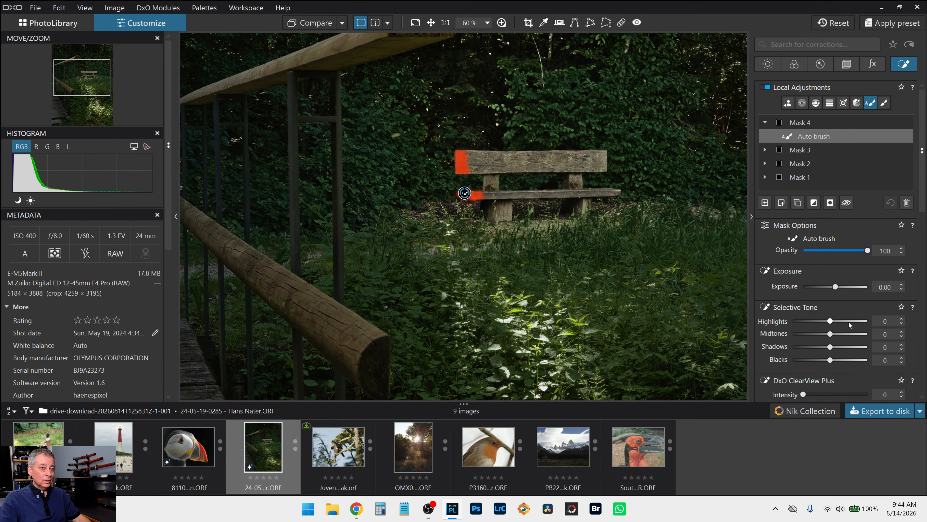
Step: Light the bench-end mask with highlights 93, midtones 76 and shadows 33, and set its white balance temperature to 5862
drag(849, 323, 842, 346)
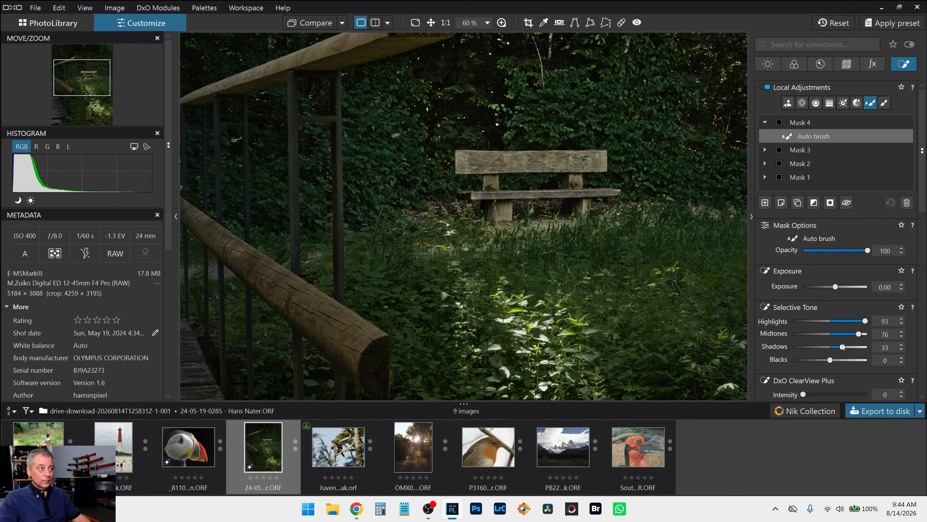
scroll(792, 290, down, 3)
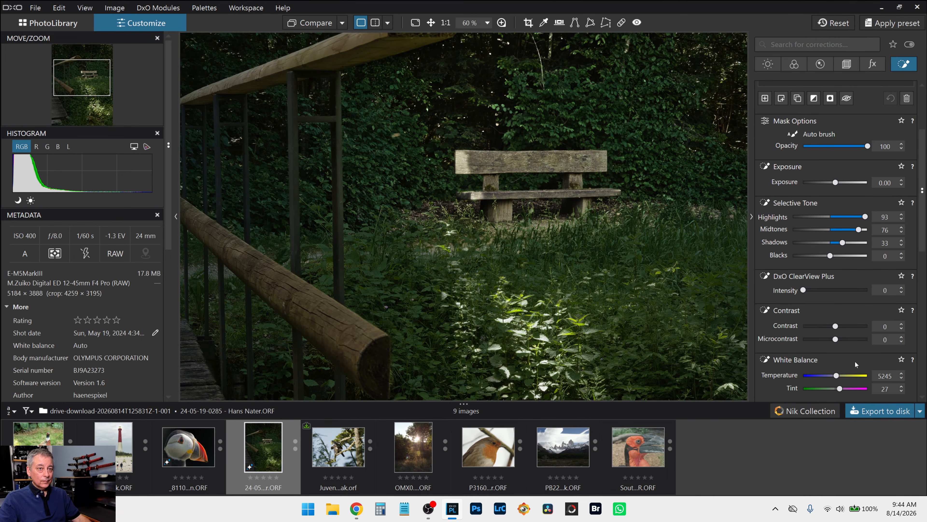
click(844, 375)
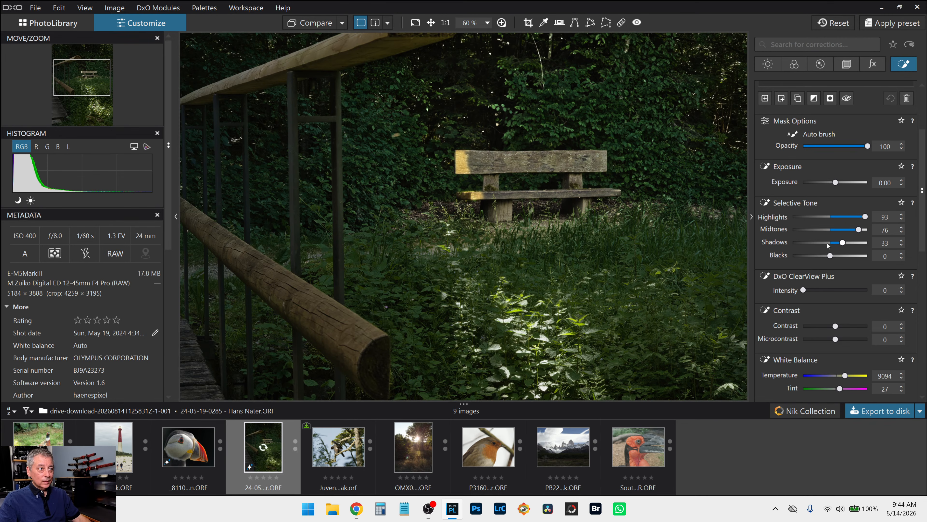
drag(844, 376, 839, 376)
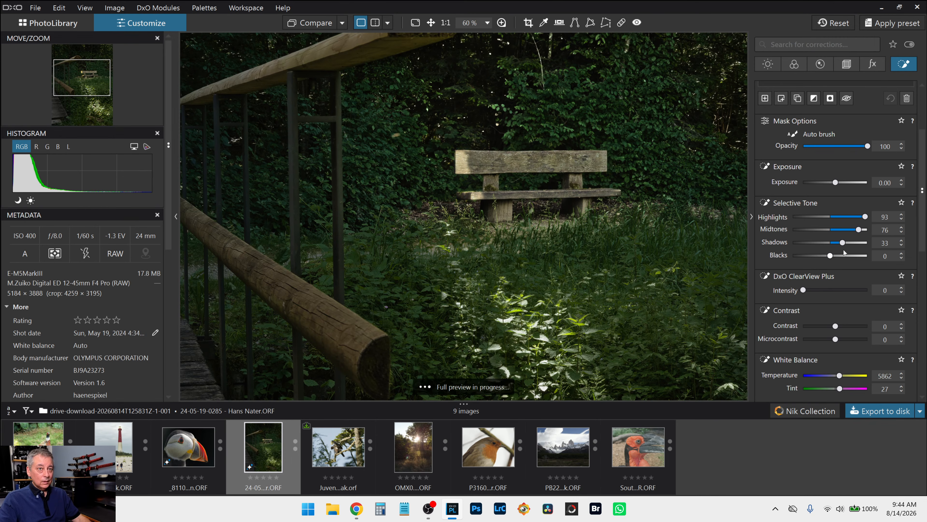
Step: Tone the bench-end mask down to highlights 69, midtones 28 and shadows 13
drag(842, 242, 838, 242)
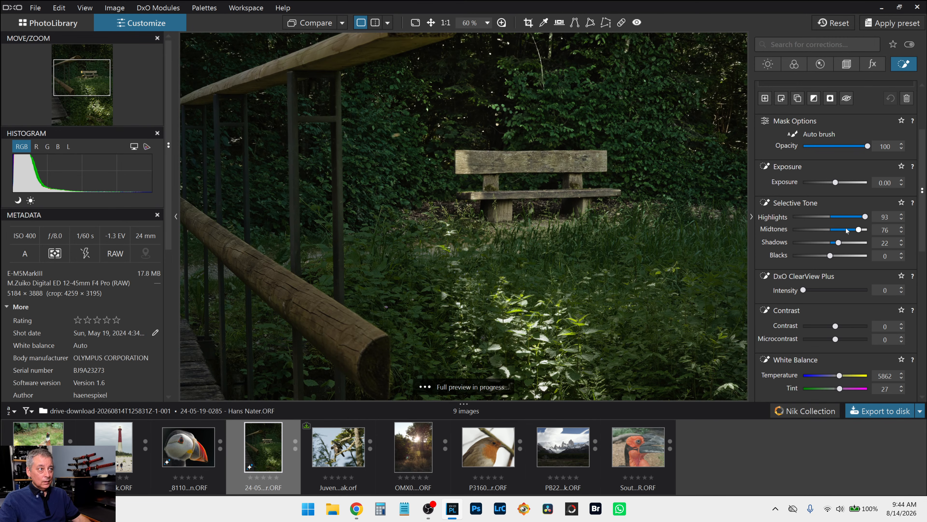
click(846, 229)
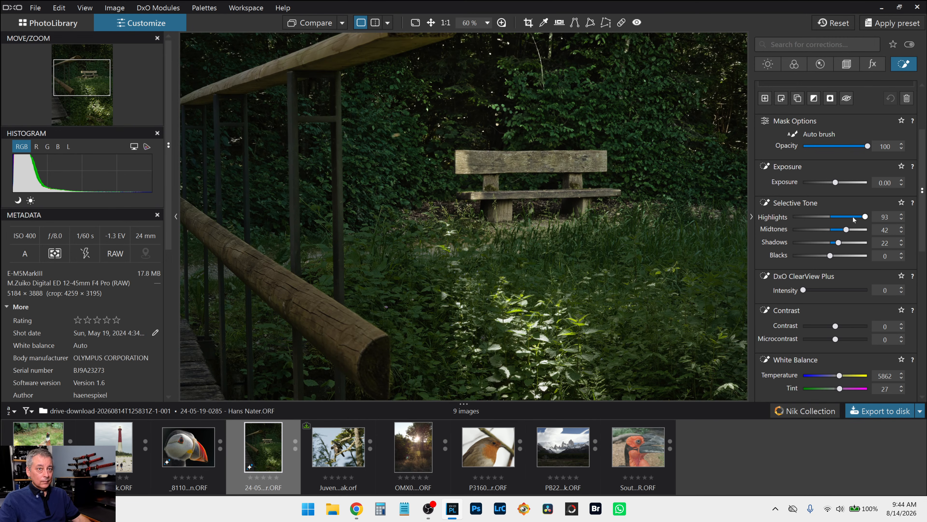
drag(846, 228, 836, 246)
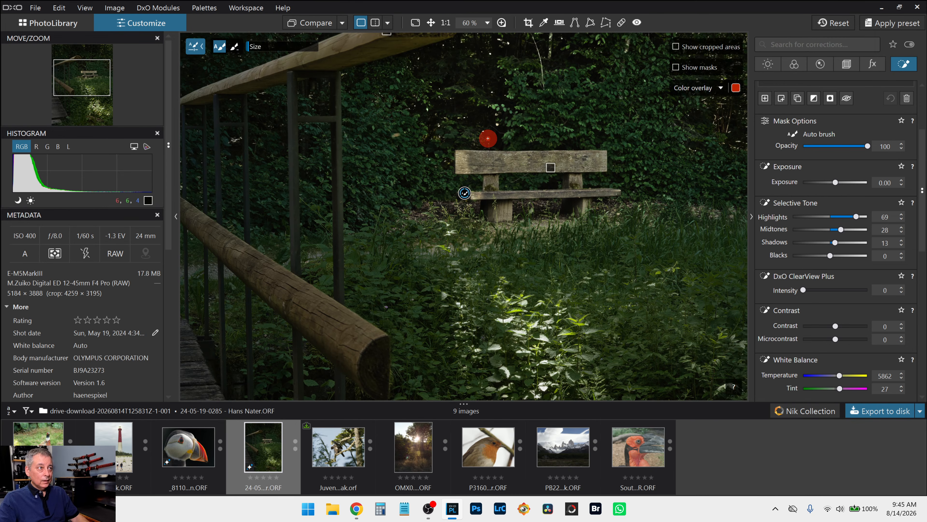
Step: Soften the bench-end mask's transition along the bench using the soft brush with feathering and flow at 100%
click(235, 47)
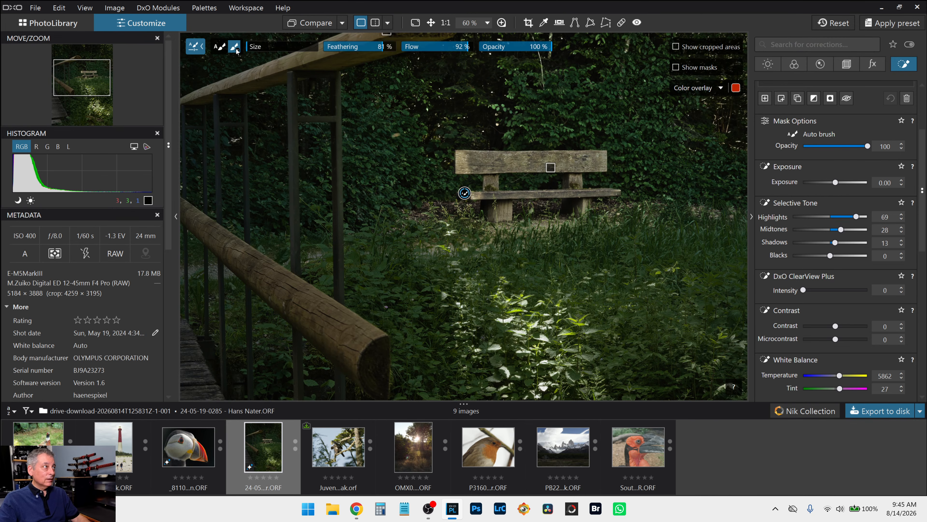
drag(379, 50, 401, 50)
click(469, 51)
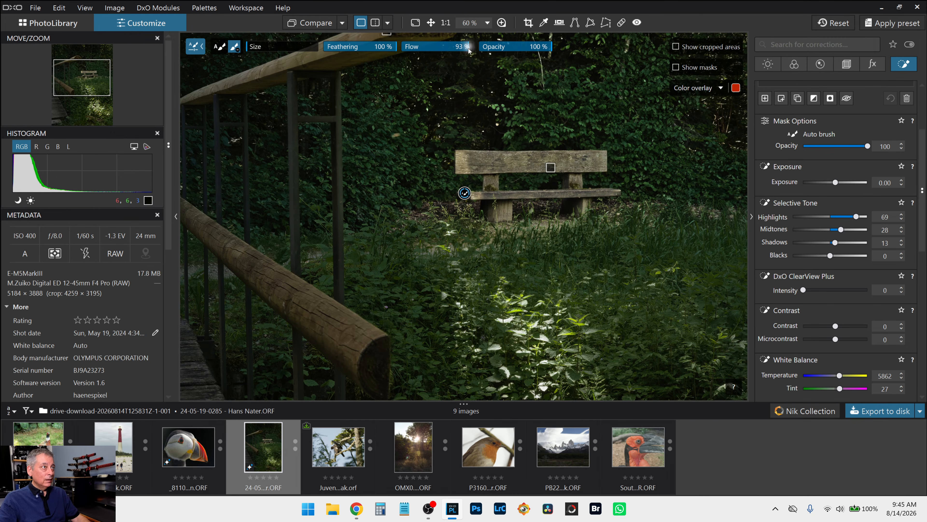
drag(469, 50, 474, 50)
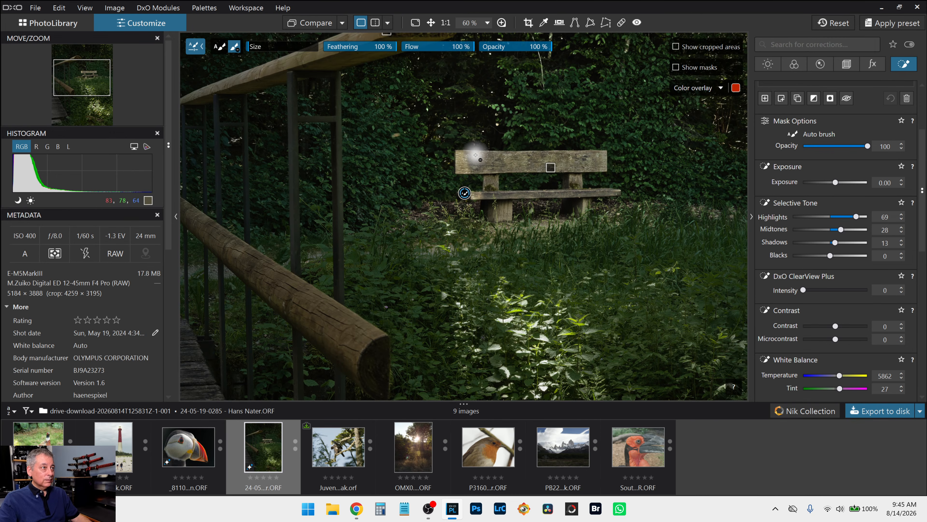
click(463, 131)
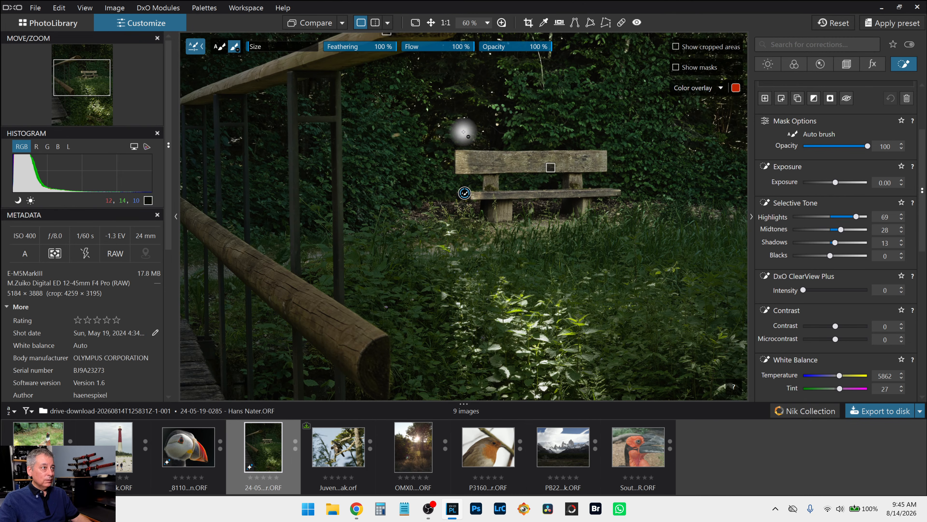
click(490, 168)
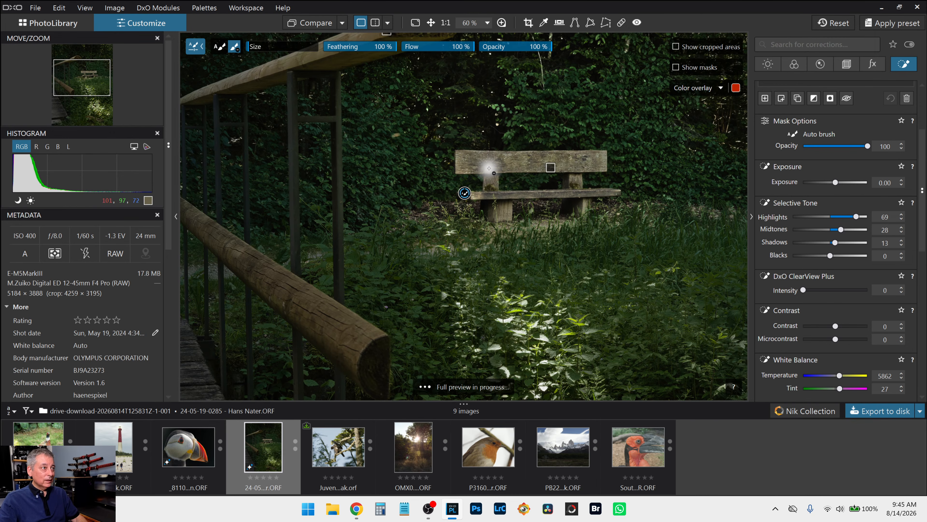
click(489, 168)
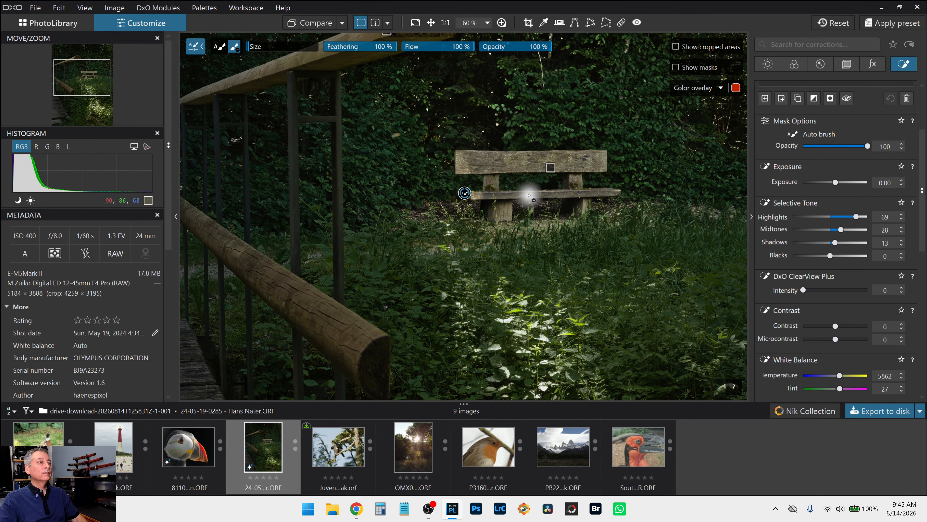
Step: Blend the bench-end mask further along the left part of the bench seat with the soft brush
drag(494, 198, 508, 201)
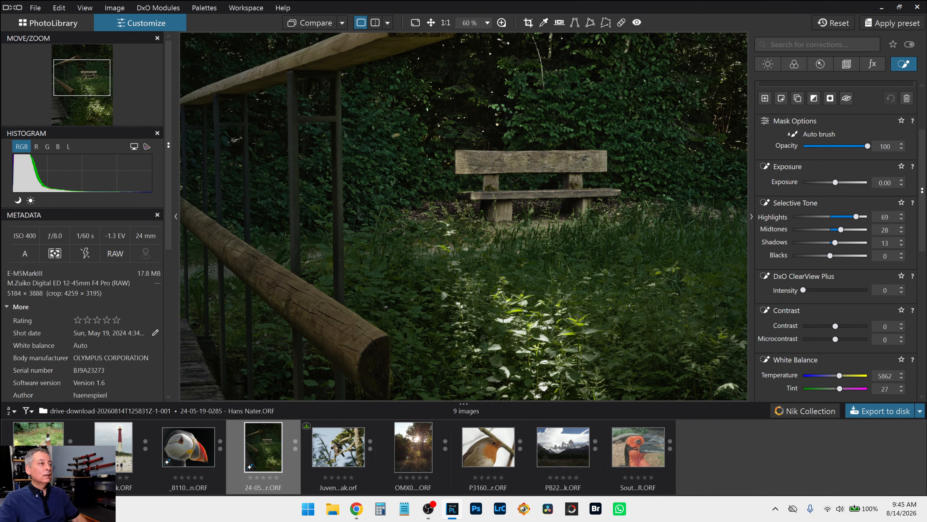
scroll(676, 261, down, 3)
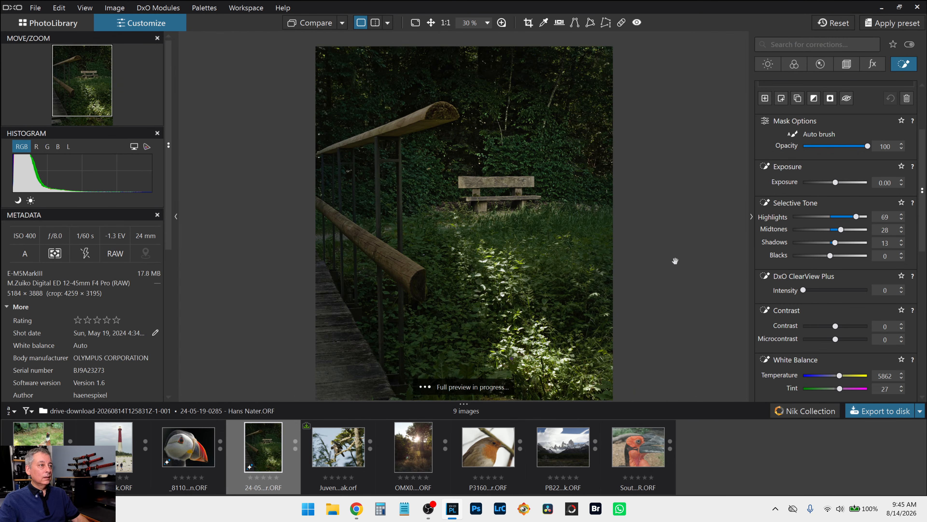
scroll(468, 168, up, 3)
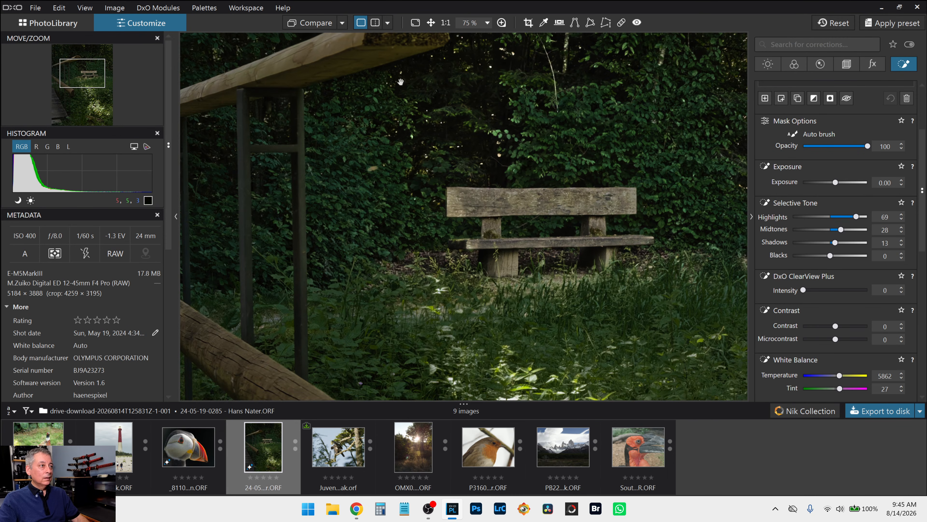
scroll(818, 231, up, 3)
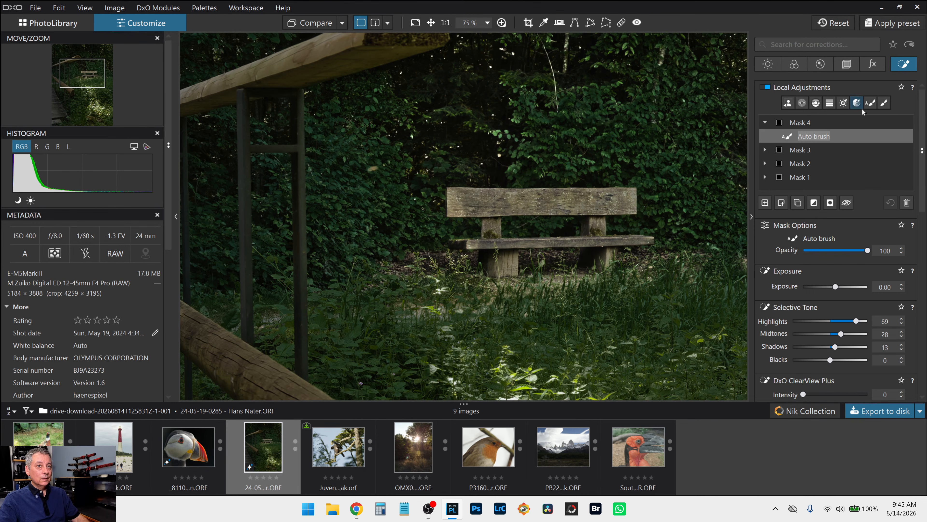
click(870, 103)
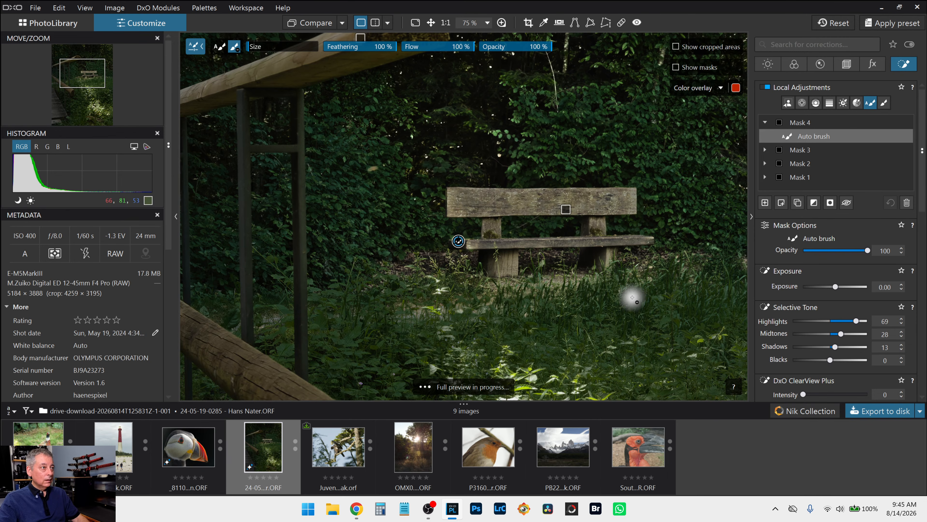
key(Escape)
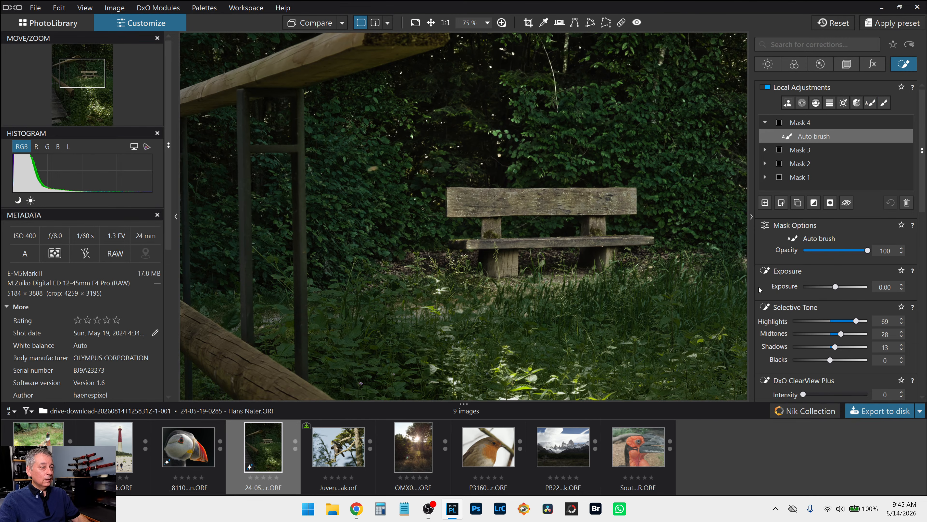
Step: Compare the whole edited forest photo side by side (left / right) with the original, using No corrections (without geometry) as reference
scroll(671, 246, down, 6)
scroll(671, 247, down, 2)
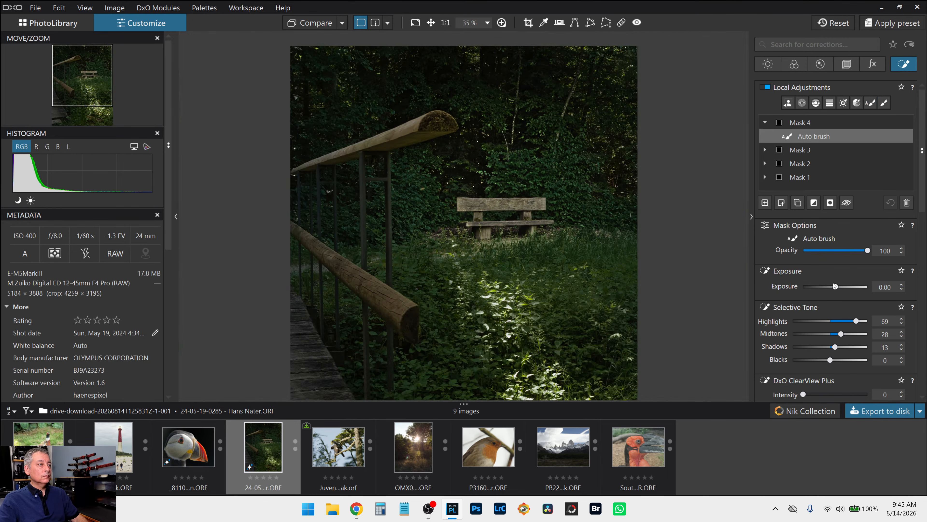
scroll(693, 254, down, 1)
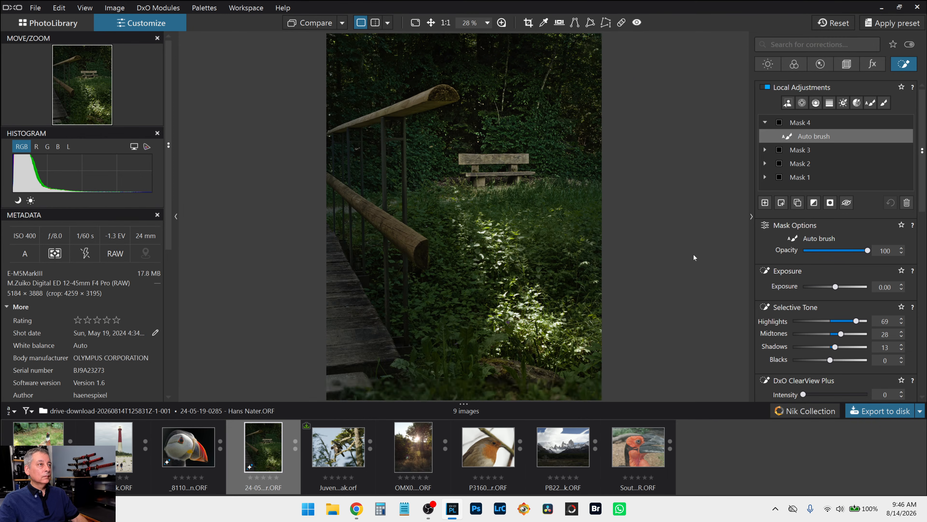
scroll(693, 255, down, 1)
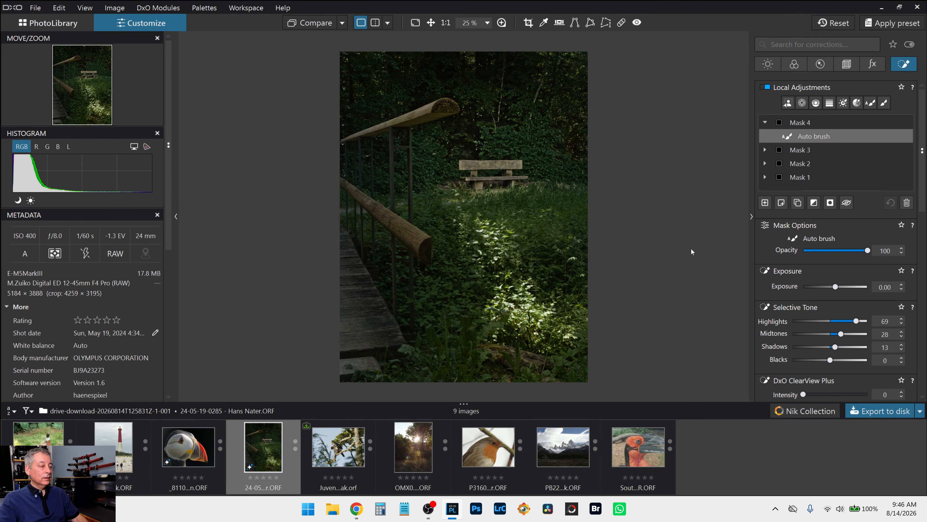
click(387, 28)
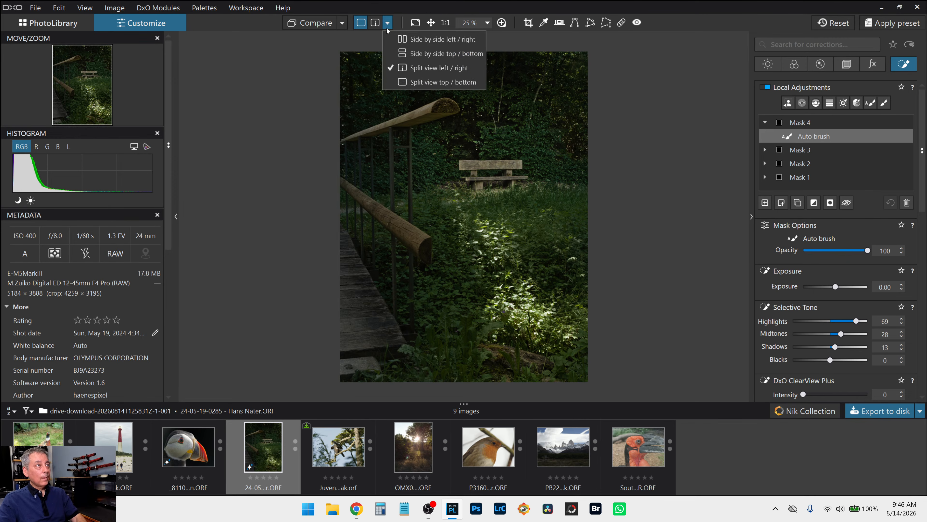
click(395, 39)
key(F9)
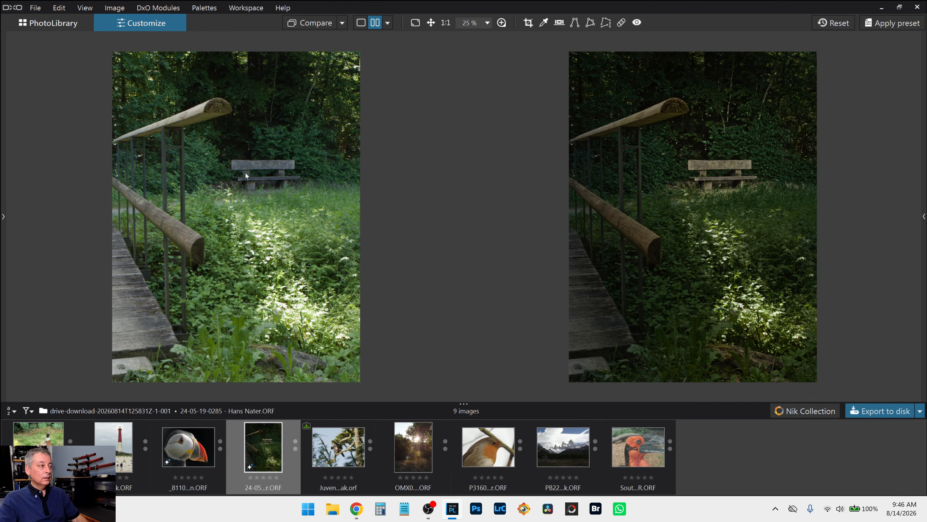
click(343, 23)
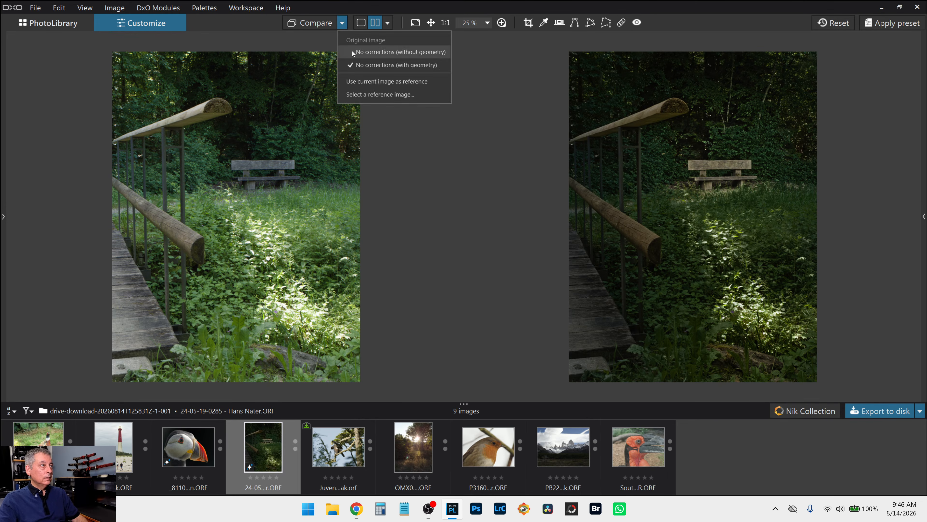
click(361, 52)
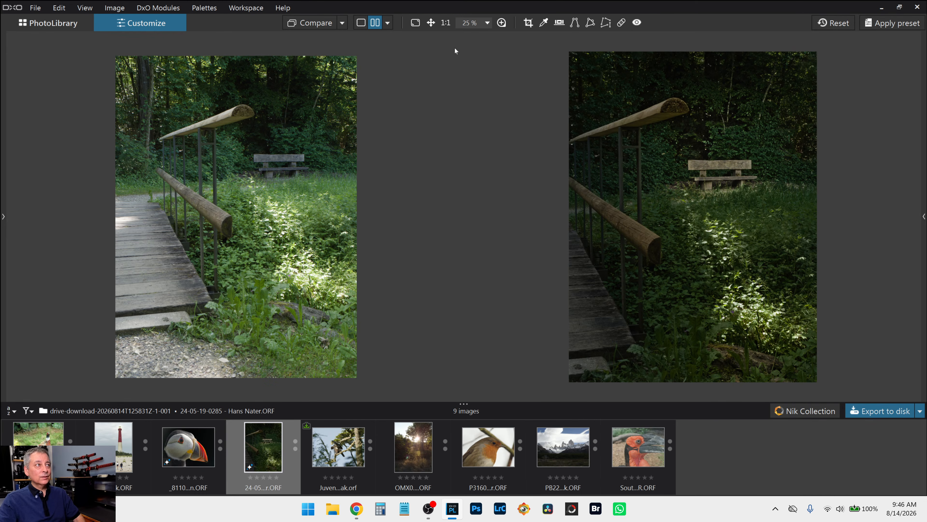
Step: Compare the forest photo in a left / right split view against No corrections (with geometry), moving the divider
click(389, 23)
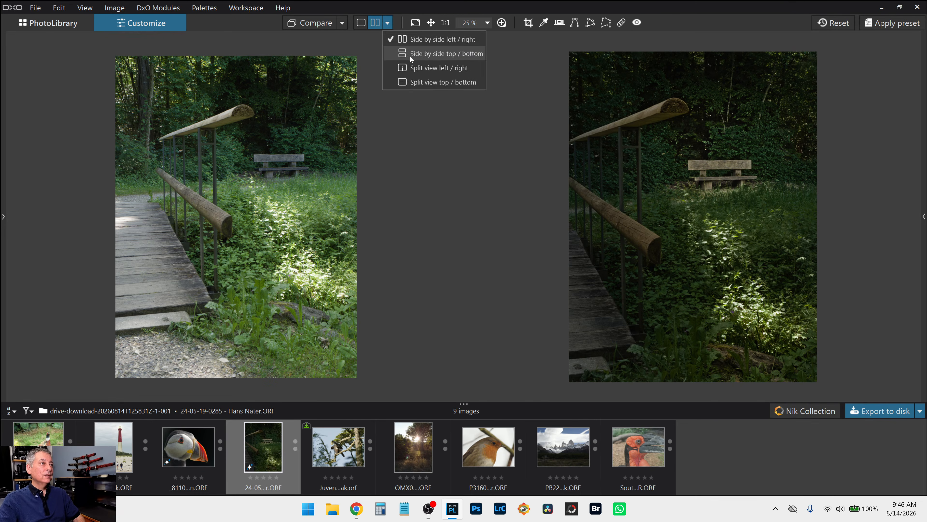
click(414, 69)
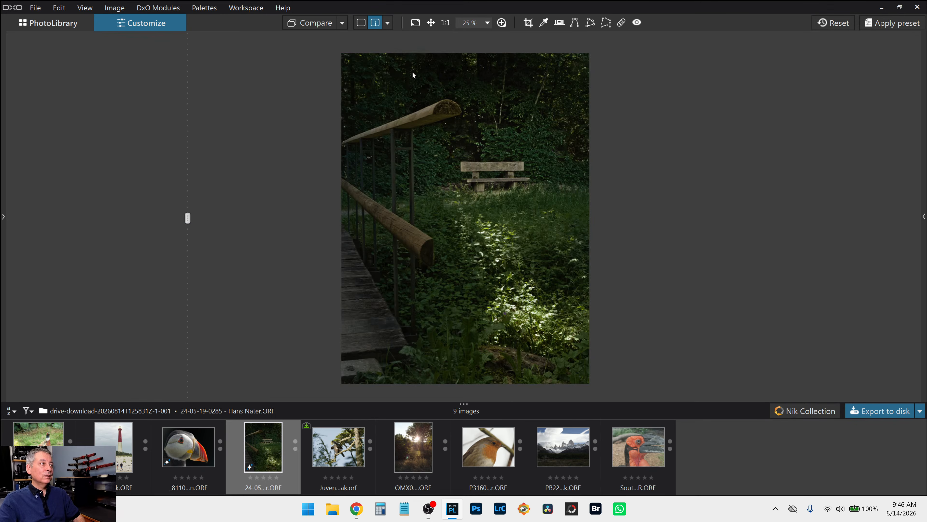
click(342, 24)
click(402, 64)
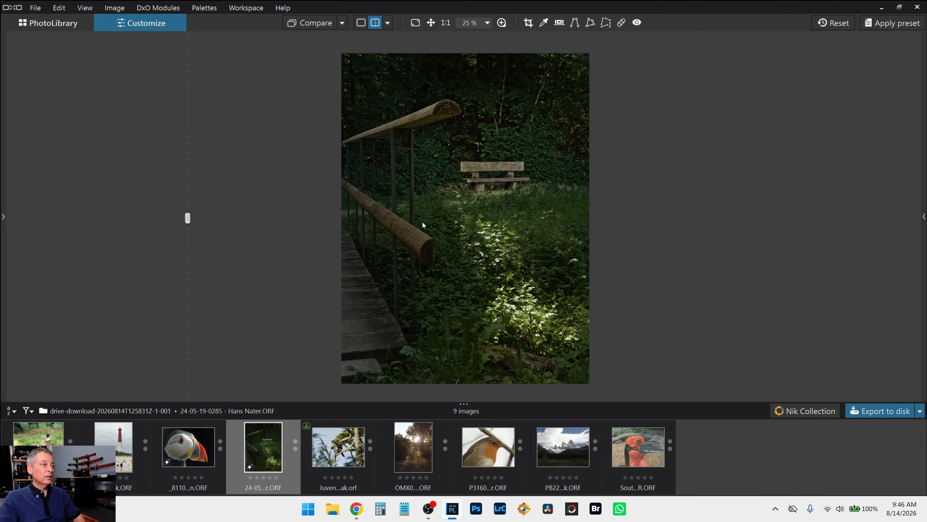
drag(185, 216, 216, 187)
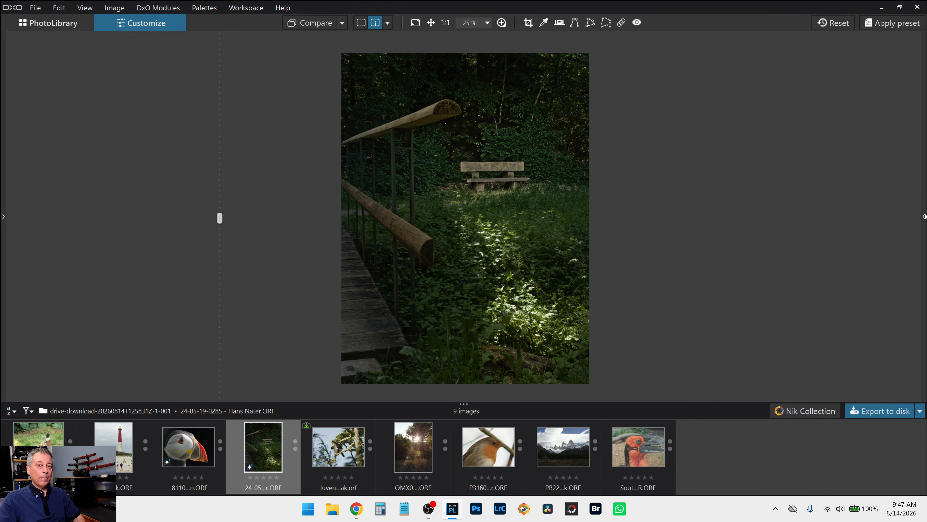
Step: Cool the whole forest photo by lowering its RAW white balance temperature below the as-shot setting
click(925, 216)
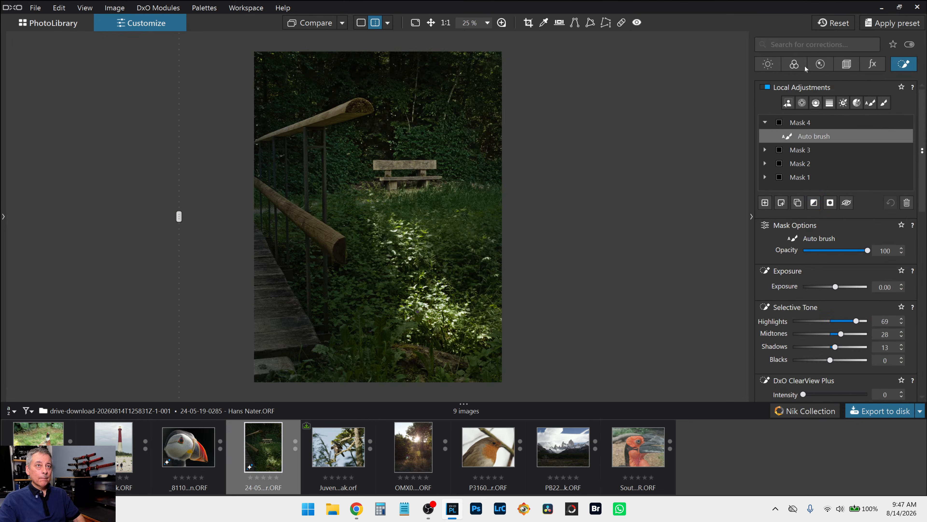
click(795, 64)
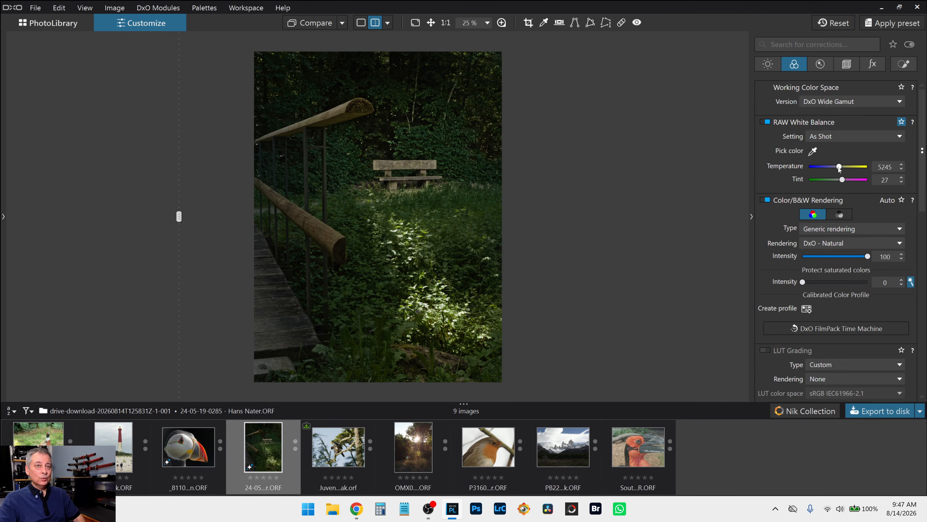
drag(836, 167, 831, 168)
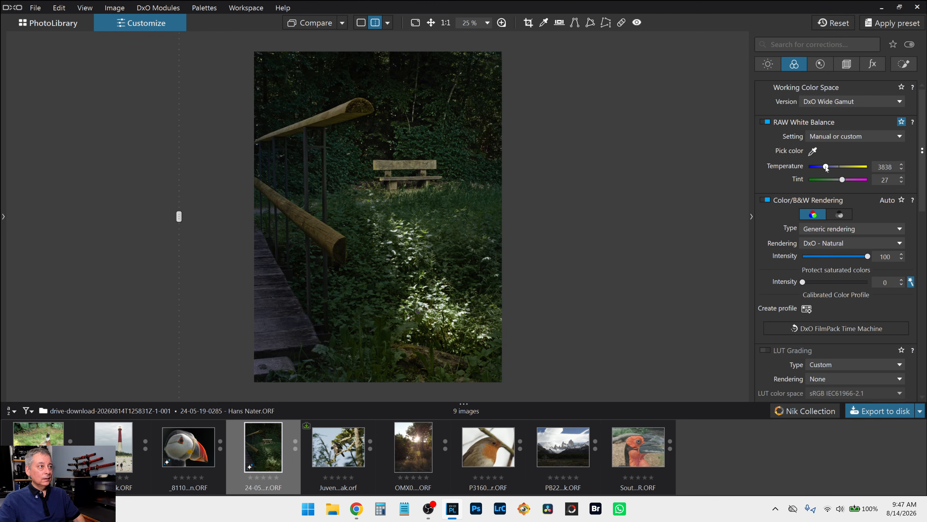
drag(826, 167, 830, 177)
Step: Compare the cooled forest photo with its original in split views, ending with a side by side left / right view
click(750, 217)
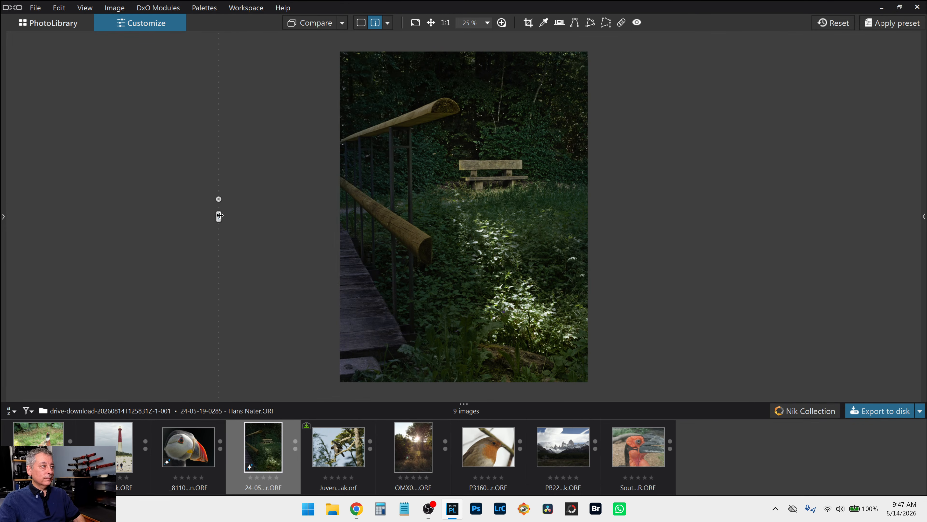
drag(220, 215, 275, 227)
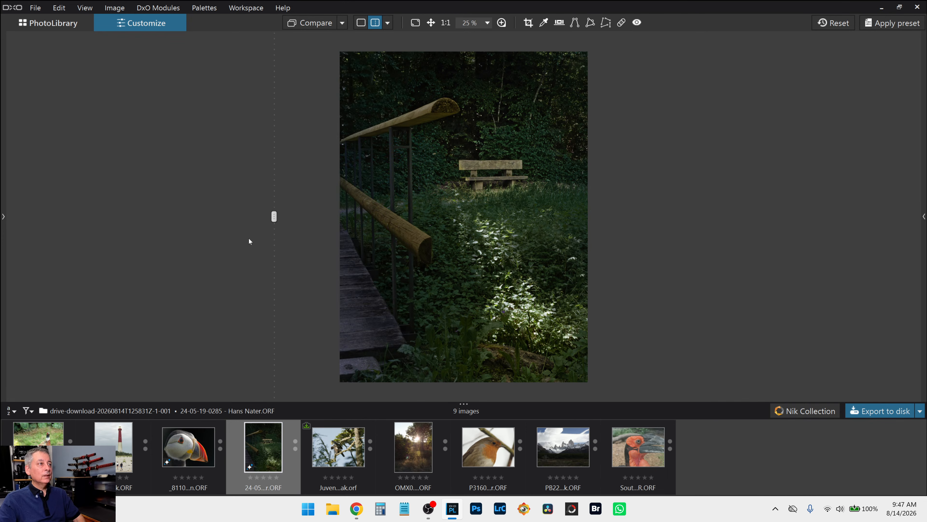
click(380, 22)
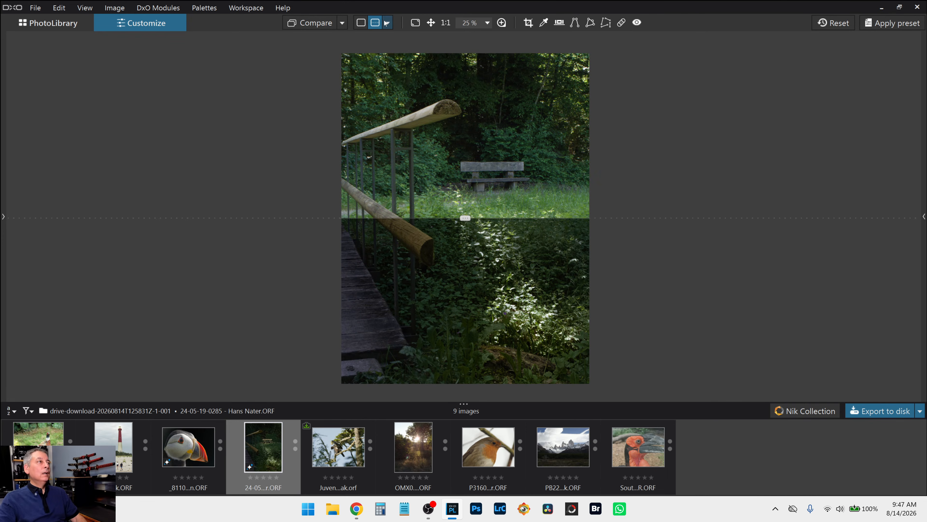
click(388, 23)
click(395, 38)
scroll(367, 262, down, 1)
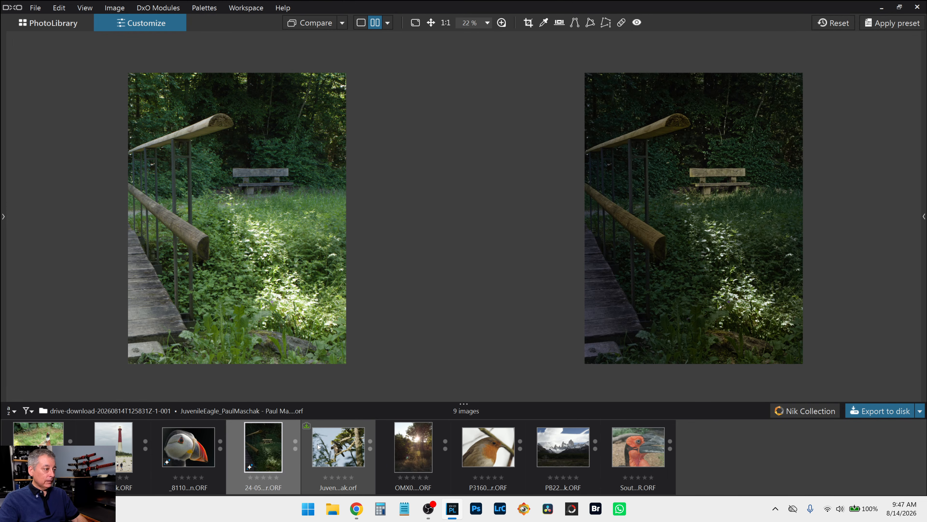
Step: Open the juvenile eagle photo and install the DxO Module for the OM System OM-3 with the M.Zuiko 100-400mm F5.0-6.3 IS II
click(328, 446)
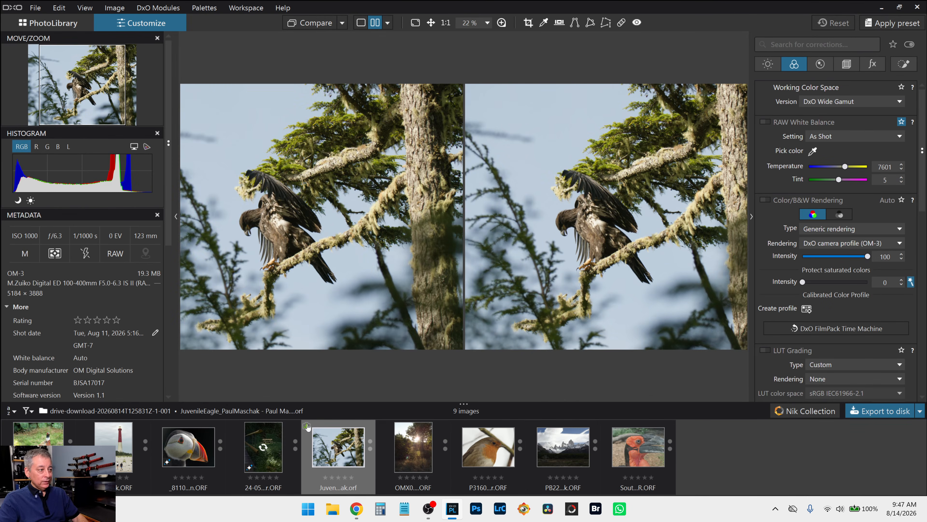
mouse_move(307, 429)
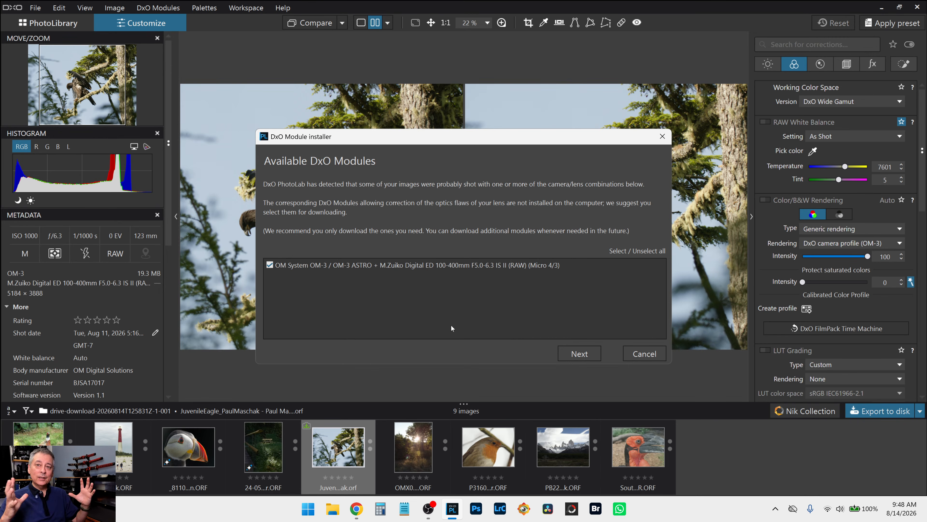
click(571, 357)
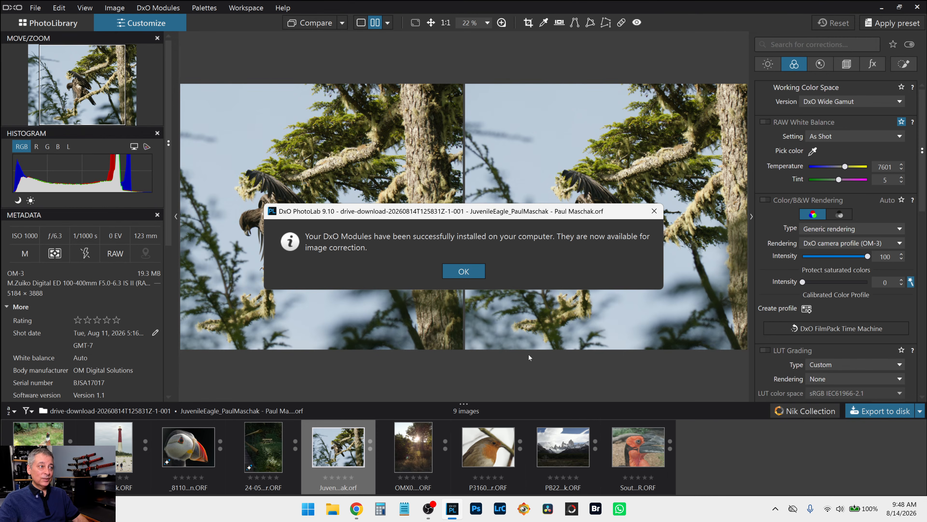
click(477, 279)
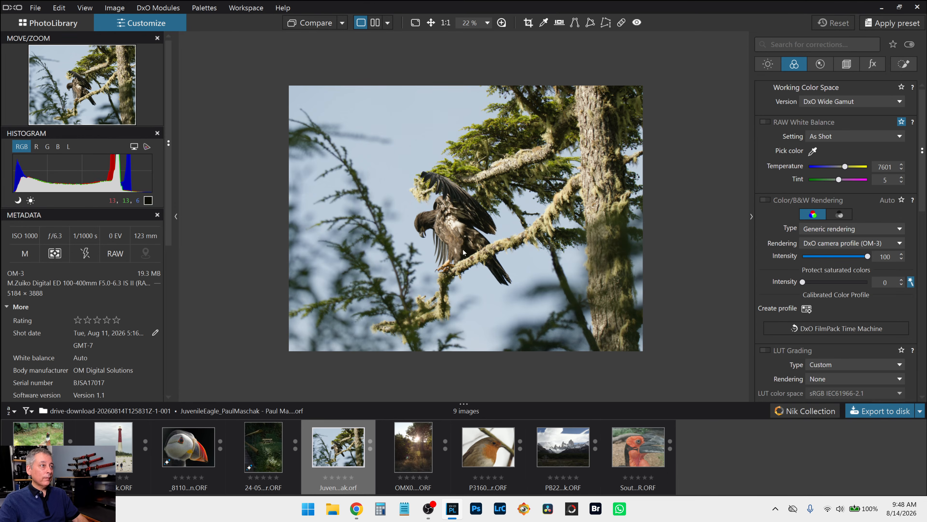
Step: Apply the preset 000 RobTrek_Extra_Sharp_v01 to the eagle photo
scroll(509, 280, up, 1)
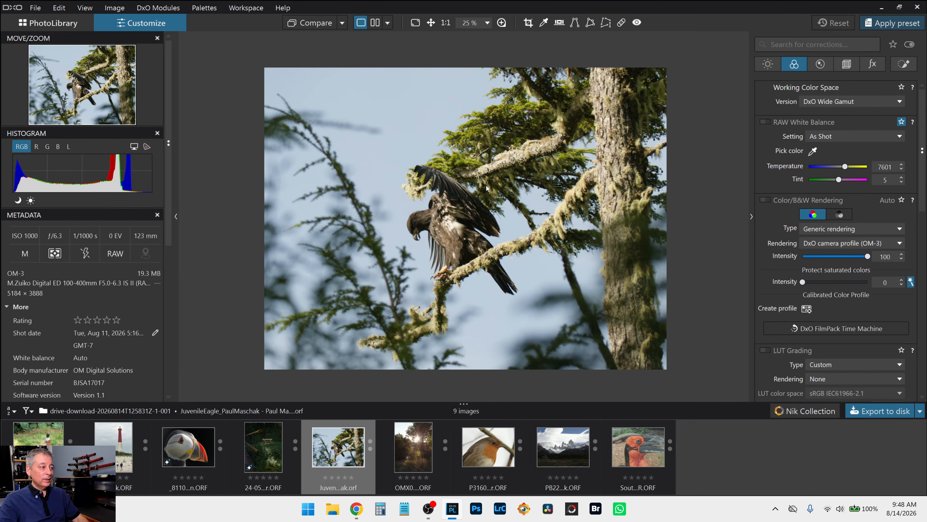
key(F11)
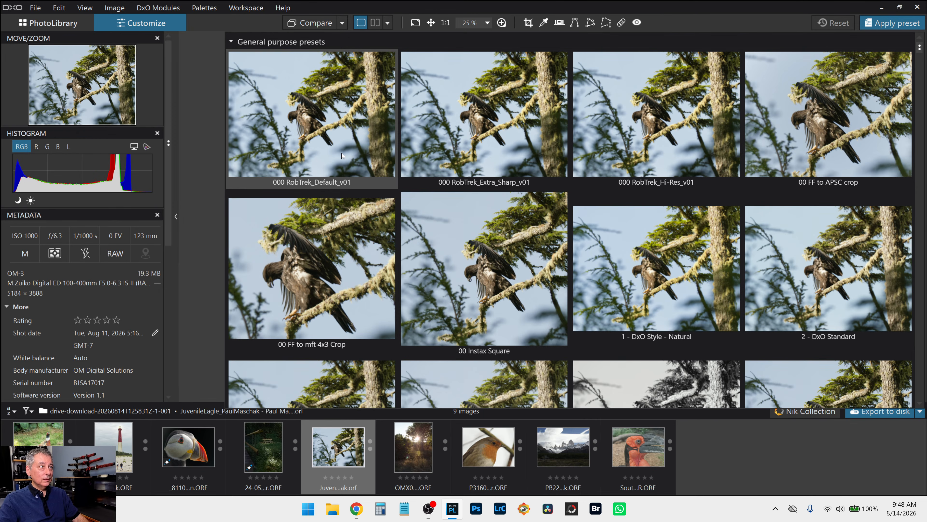
double_click(491, 150)
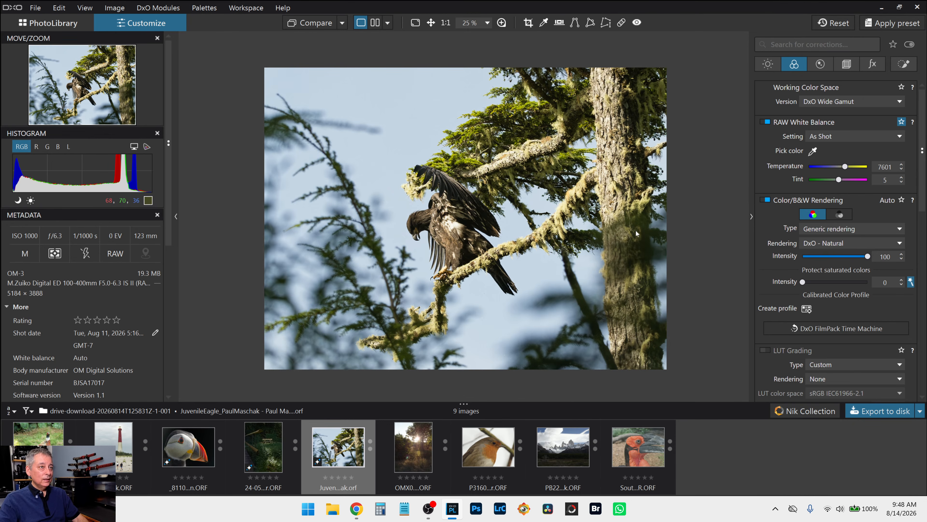
Step: Crop the eagle photo to a full-height vertical frame around the bird, about 2916 × 3888 px
click(847, 65)
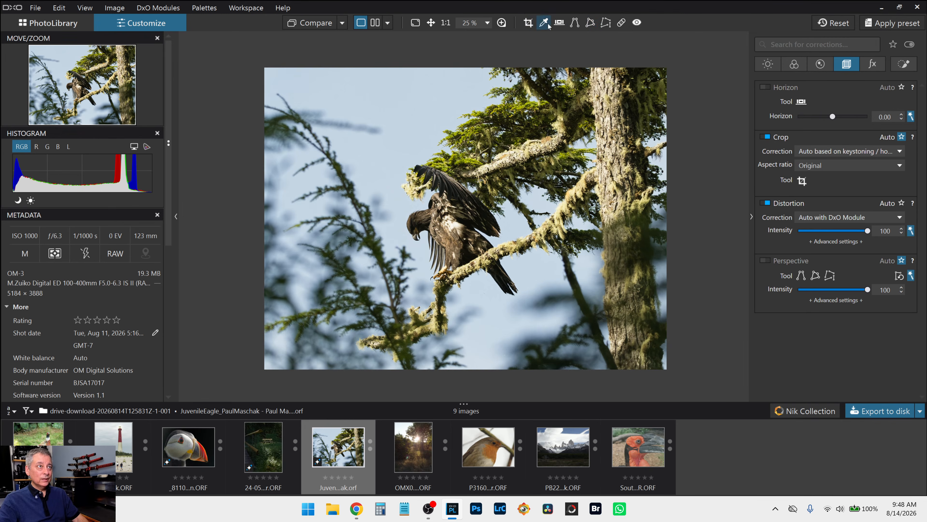
click(528, 23)
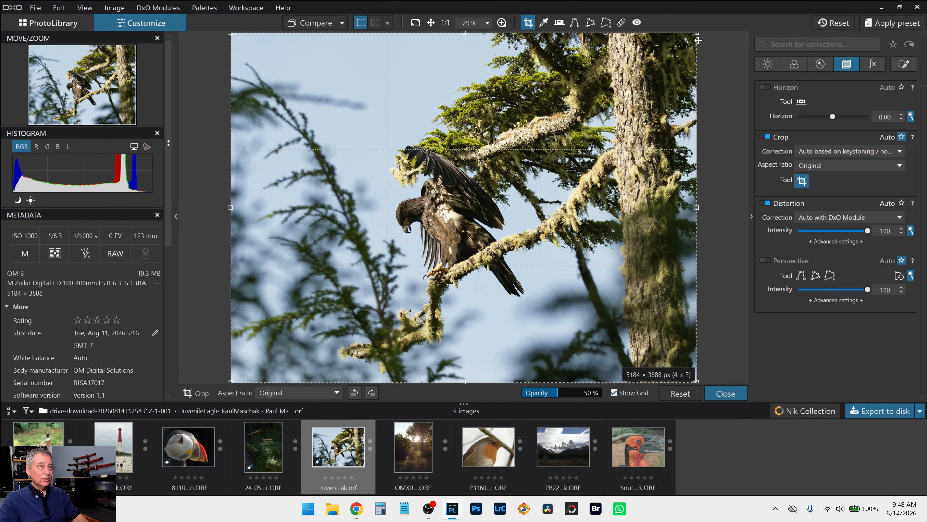
drag(696, 35, 475, 57)
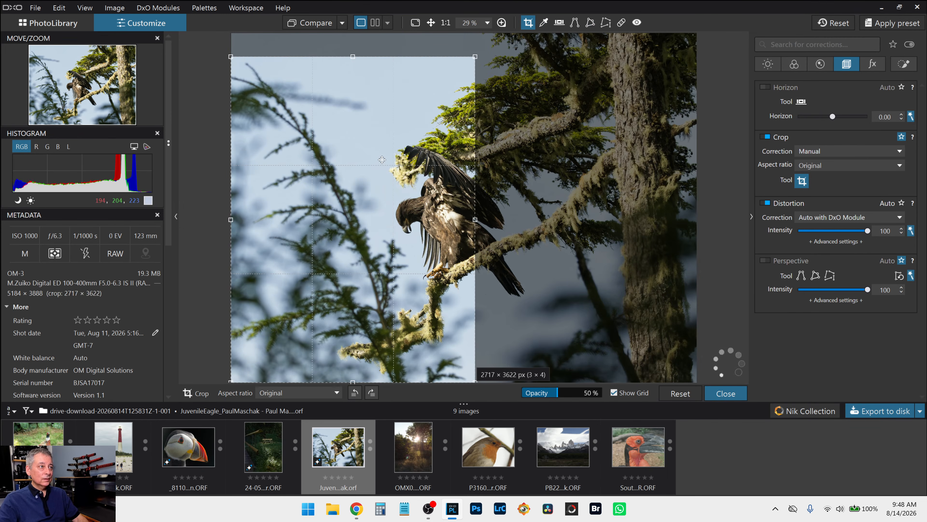
drag(382, 165, 434, 187)
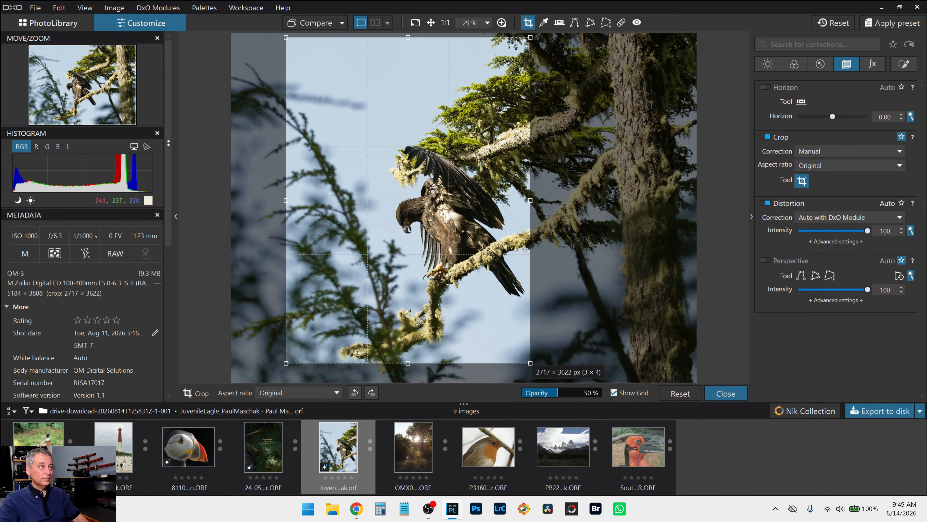
drag(412, 61, 409, 32)
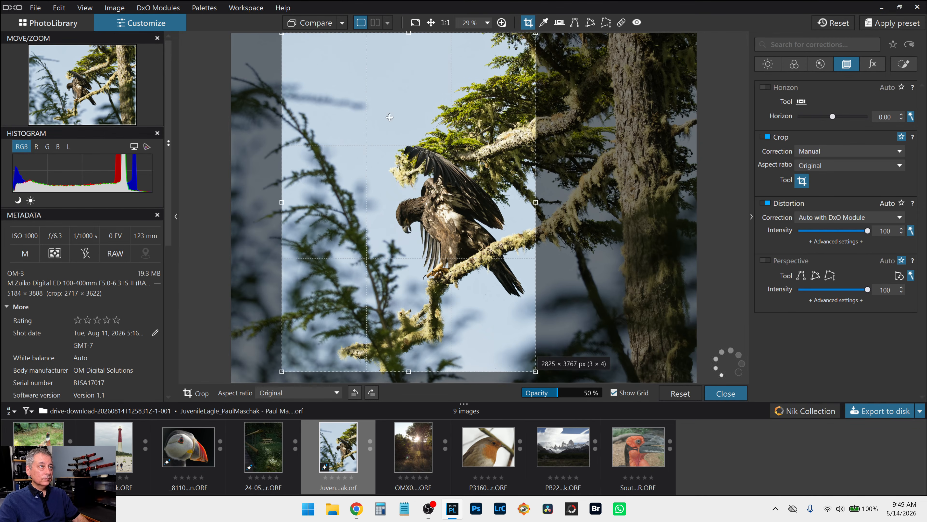
drag(409, 371, 410, 383)
drag(433, 315, 431, 314)
key(Return)
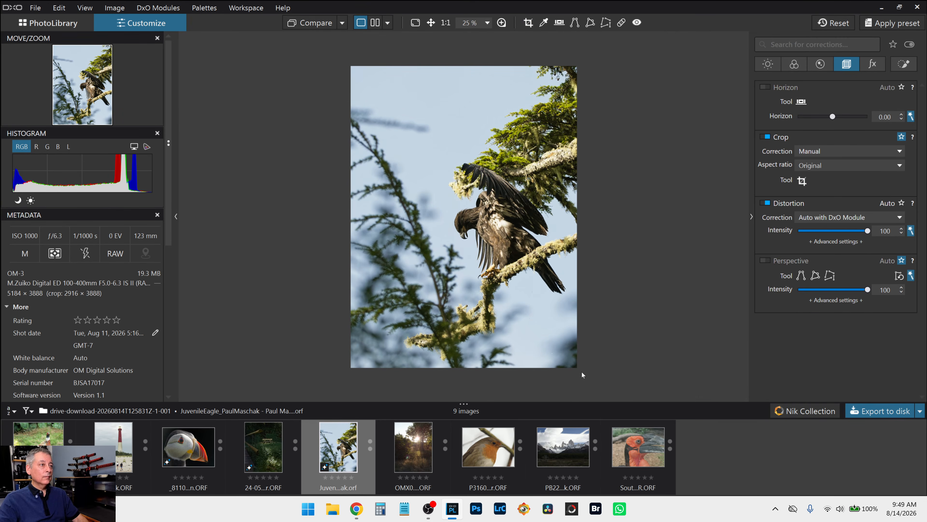
Step: Tighten the vertical crop from its upper edge to about 2556 × 3408 px
key(c)
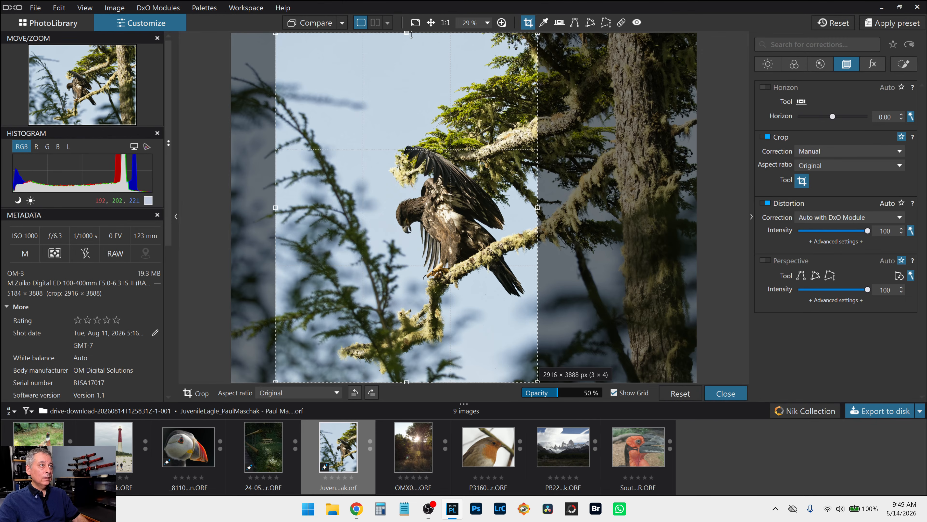
drag(410, 33, 419, 79)
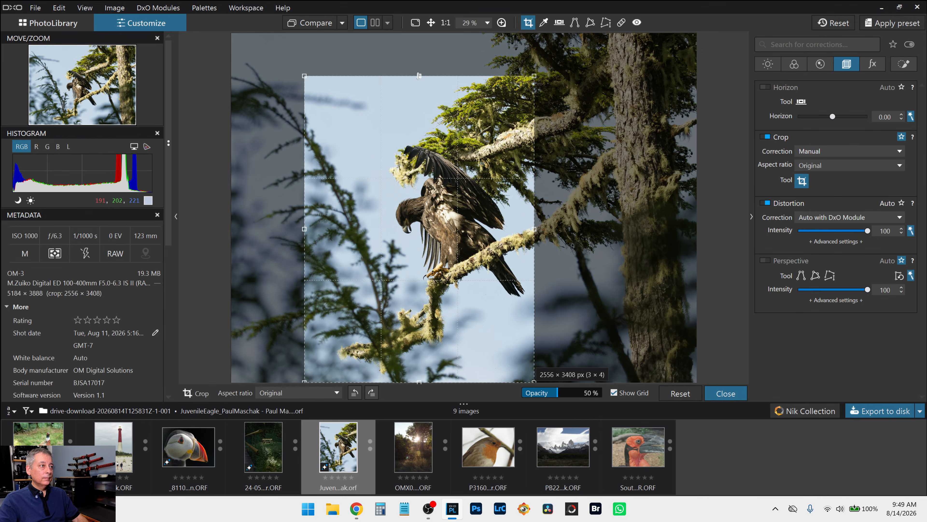
key(Return)
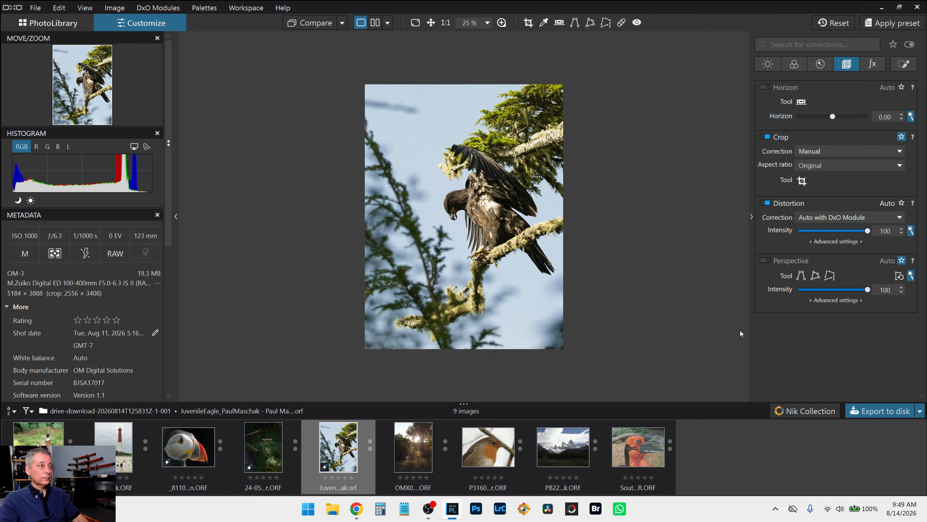
Step: Change the crop's aspect ratio to 5 × 4 and trim it to about 2529 × 3161 px around the eagle
key(c)
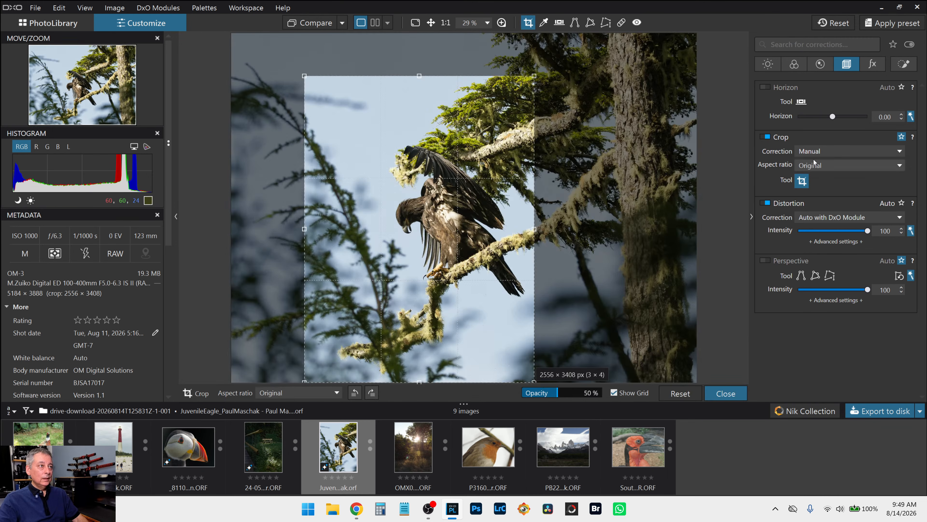
click(826, 165)
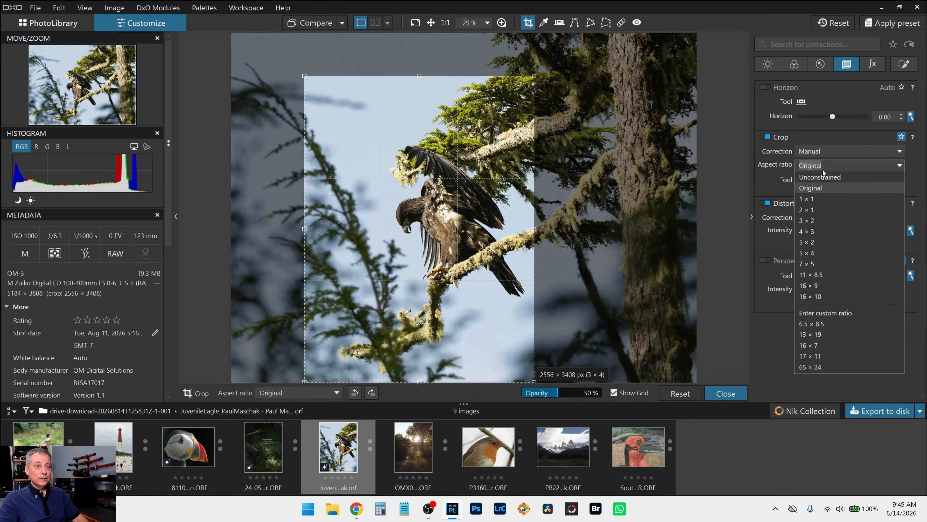
click(819, 256)
drag(549, 77, 535, 85)
key(Return)
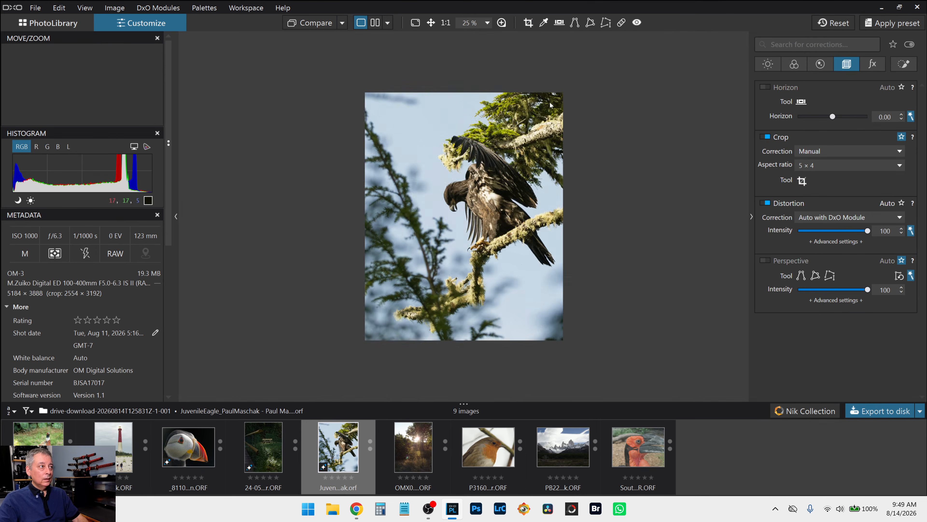
key(c)
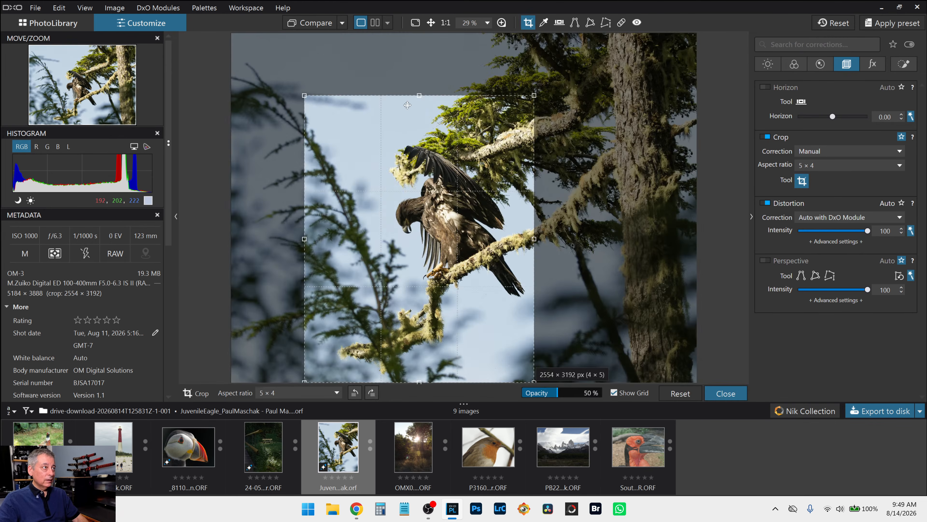
drag(415, 97, 418, 107)
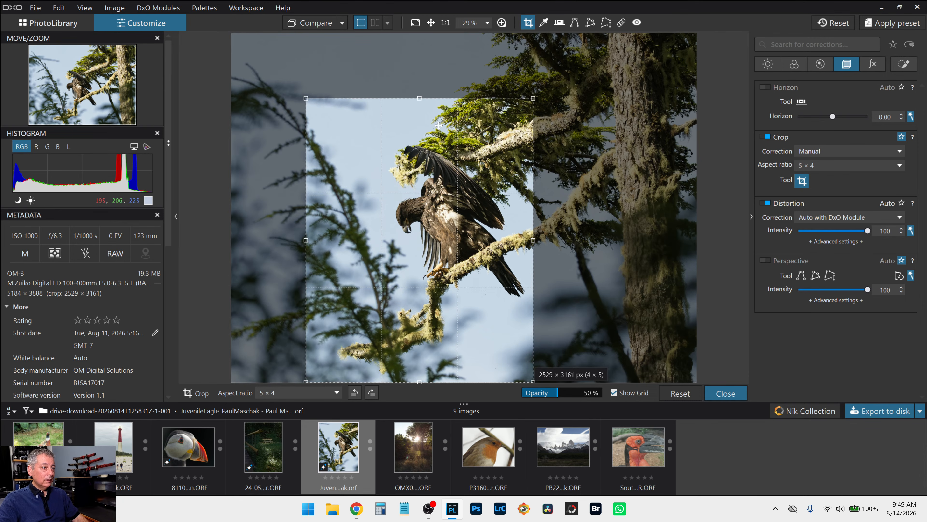
drag(439, 125, 440, 126)
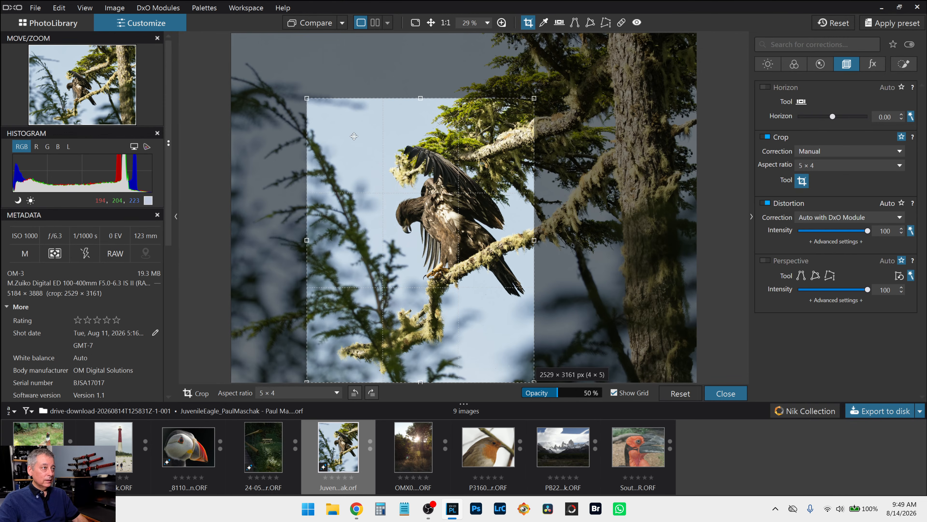
Step: Change the crop to a 1 × 1 square and reframe it around the eagle at about 2812 × 2812 px
click(826, 165)
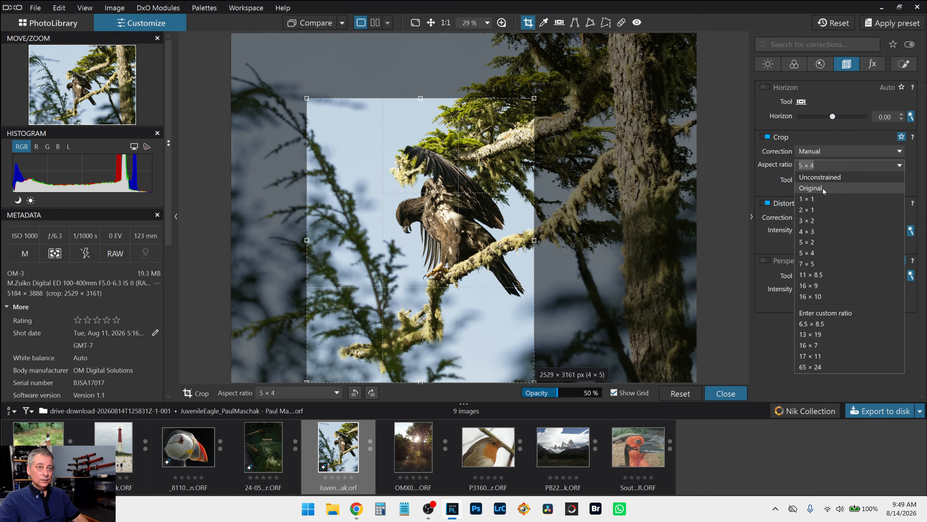
click(823, 199)
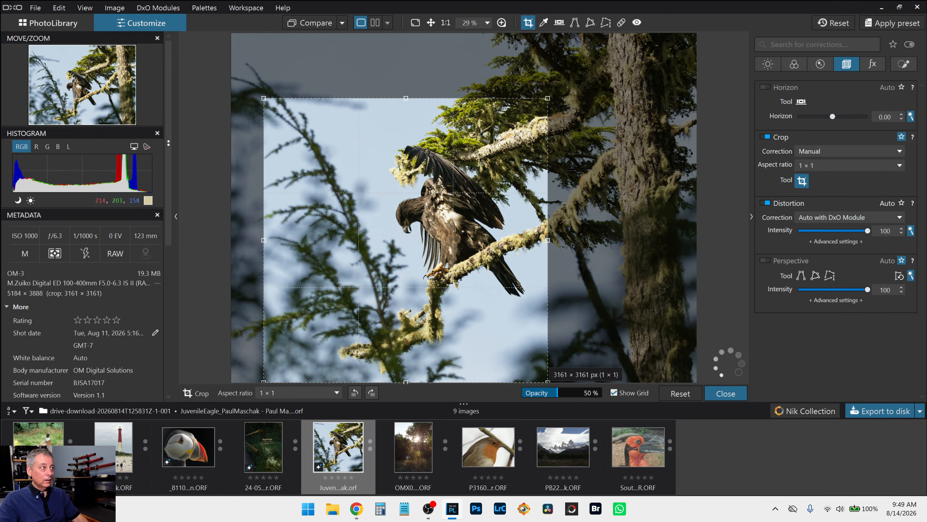
drag(406, 98, 406, 138)
drag(406, 200, 421, 181)
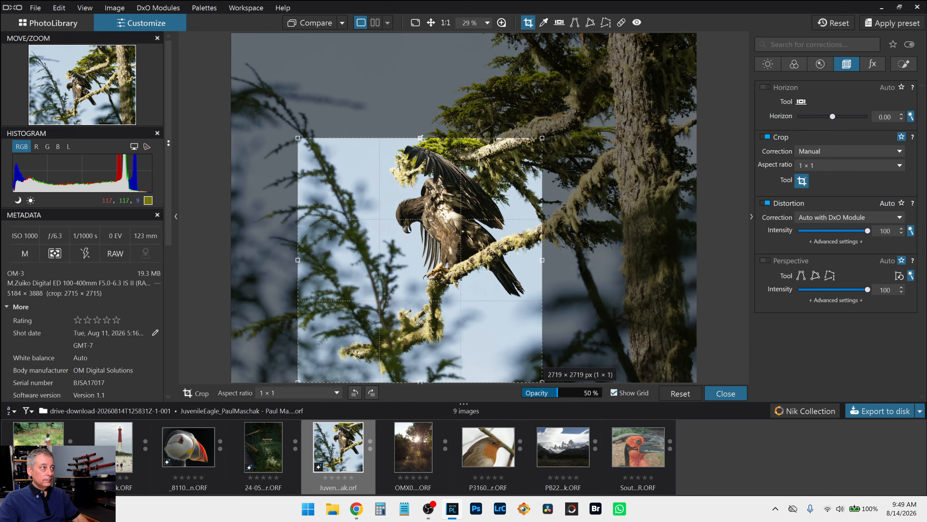
drag(420, 138, 420, 129)
key(Return)
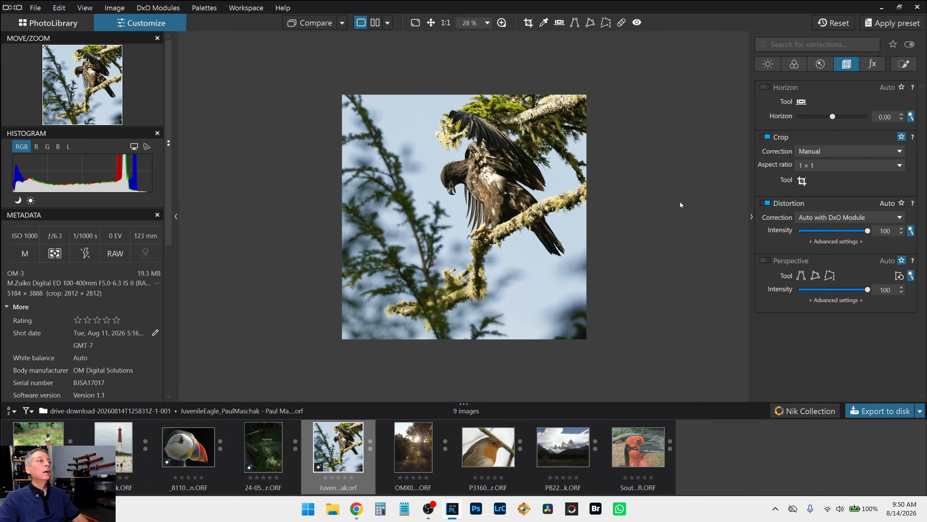
Step: Enlarge the square crop slightly above the eagle's raised wing to about 2867 × 2867 px
key(c)
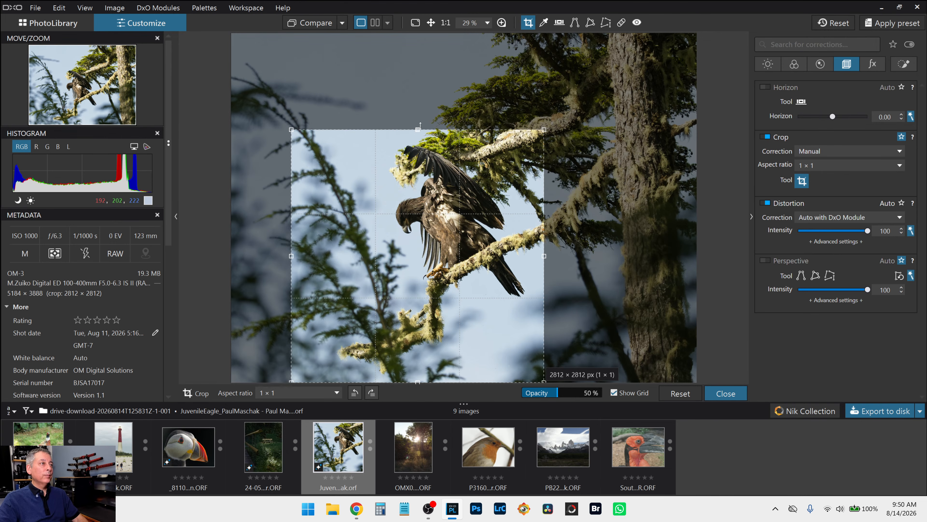
drag(431, 129, 432, 125)
drag(466, 162, 464, 162)
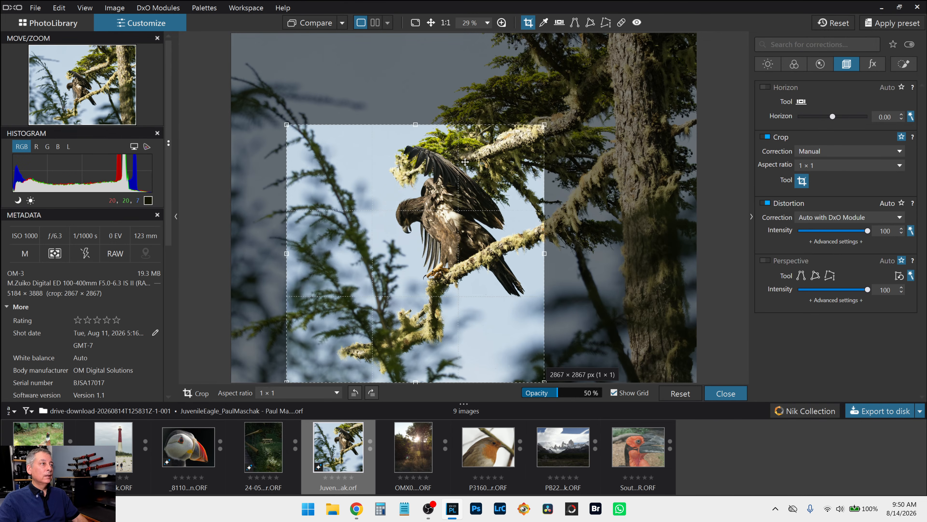
key(Return)
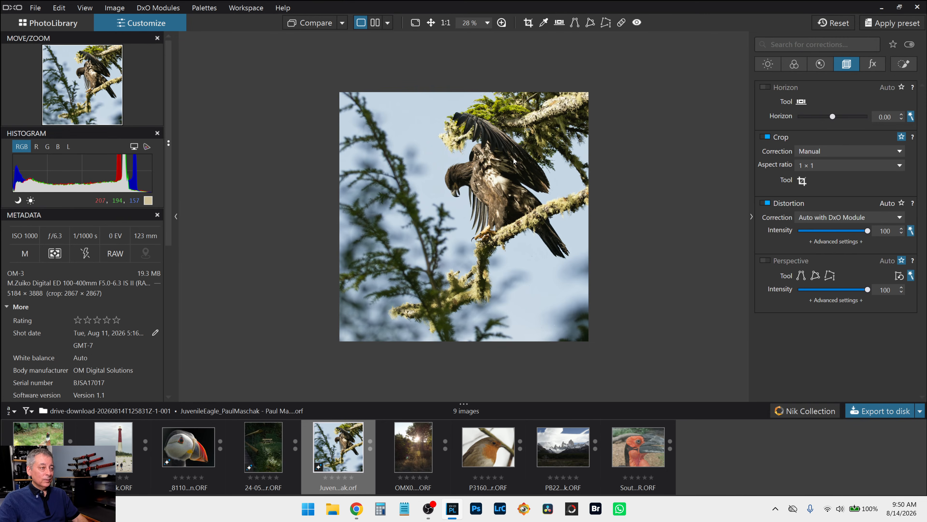
Step: Place a local adjustment control point on the eagle's head, shrink its radius to the head area and set luma selectivity to 55
scroll(513, 159, up, 2)
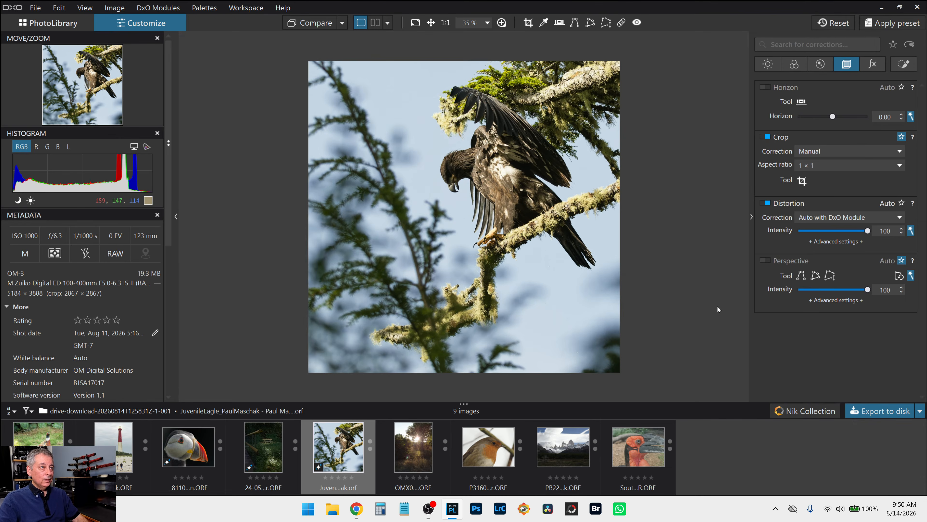
click(904, 64)
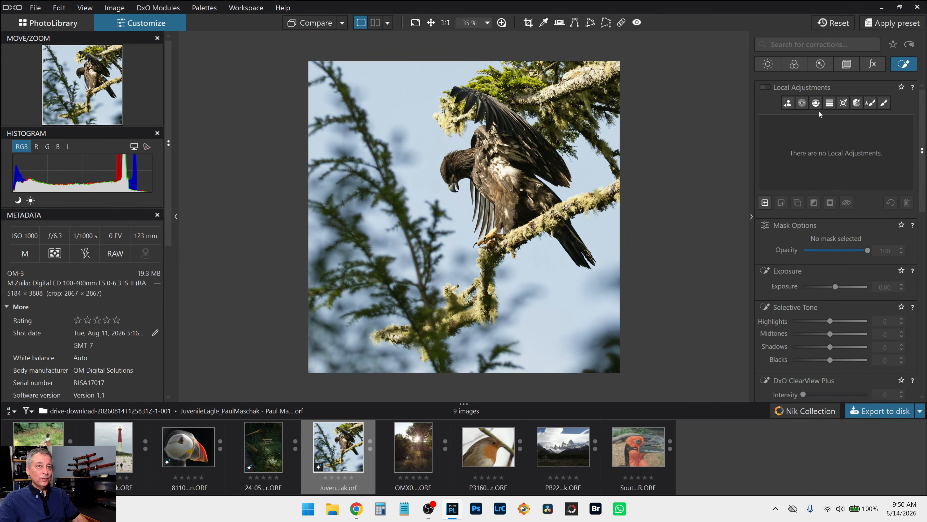
click(788, 103)
click(802, 103)
scroll(497, 139, up, 1)
scroll(447, 134, up, 3)
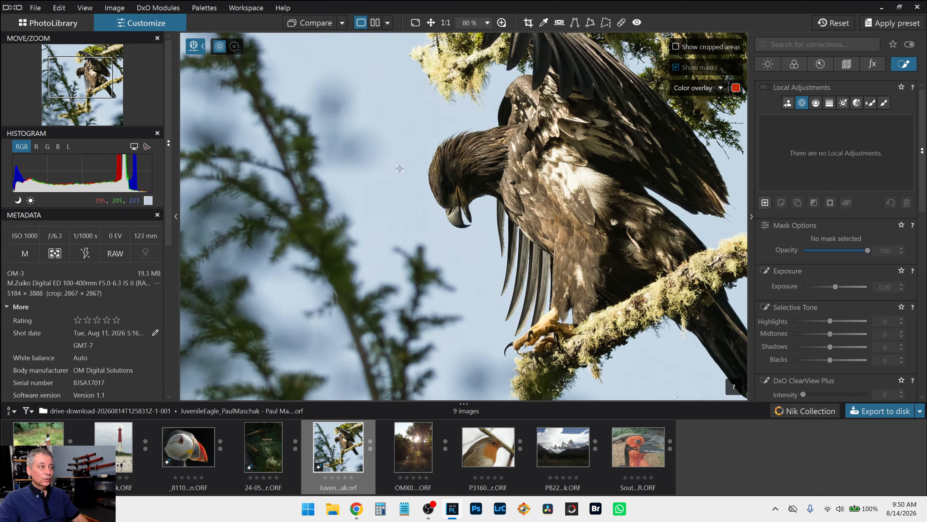
click(464, 194)
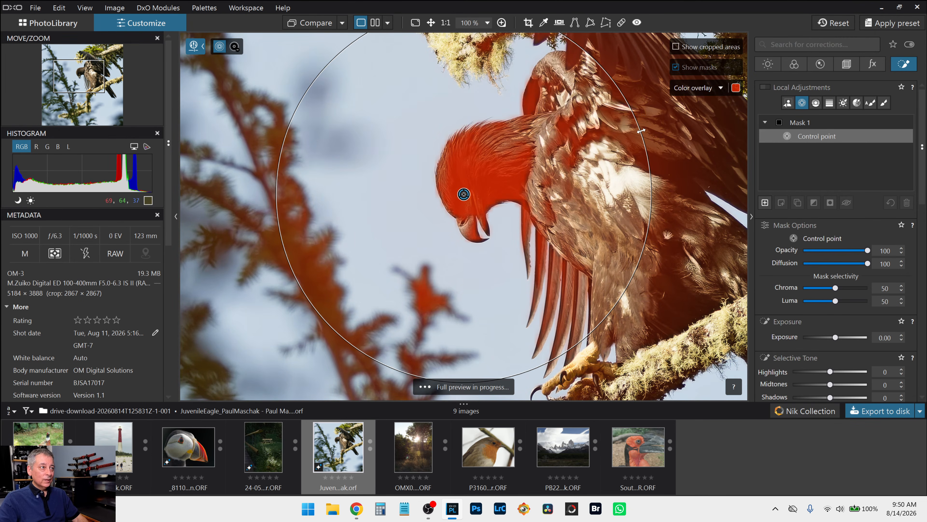
drag(632, 109, 540, 156)
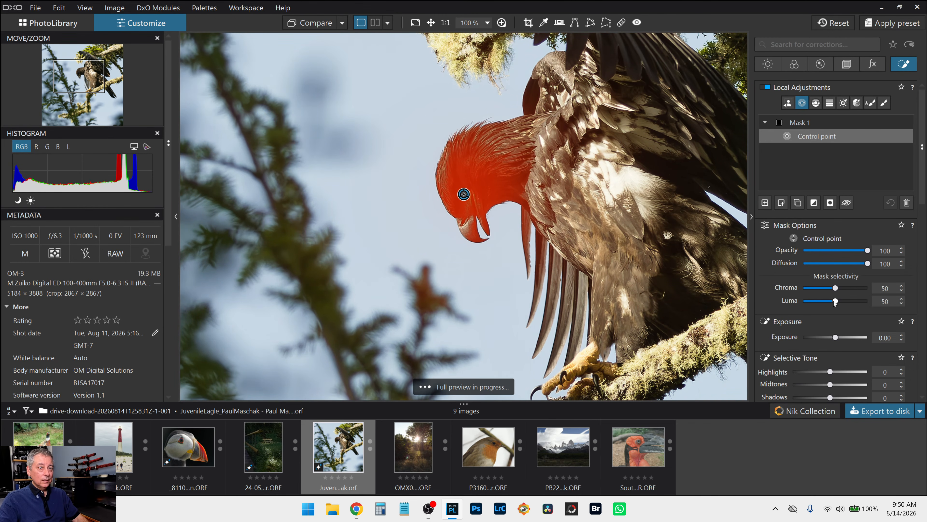
scroll(834, 302, up, 1)
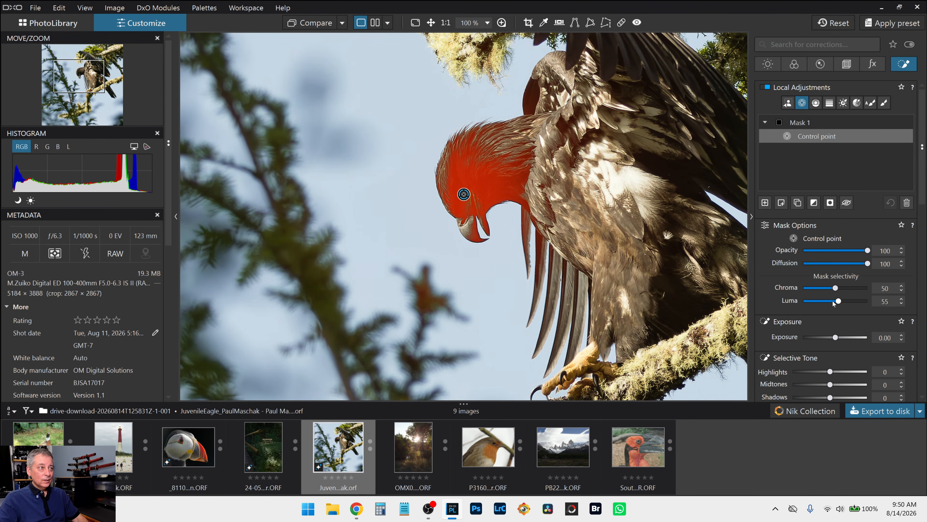
Step: Brighten the eagle's head with the control point's selective tone: highlights 100, midtones 68, shadows 56 and blacks 8
scroll(850, 345, down, 2)
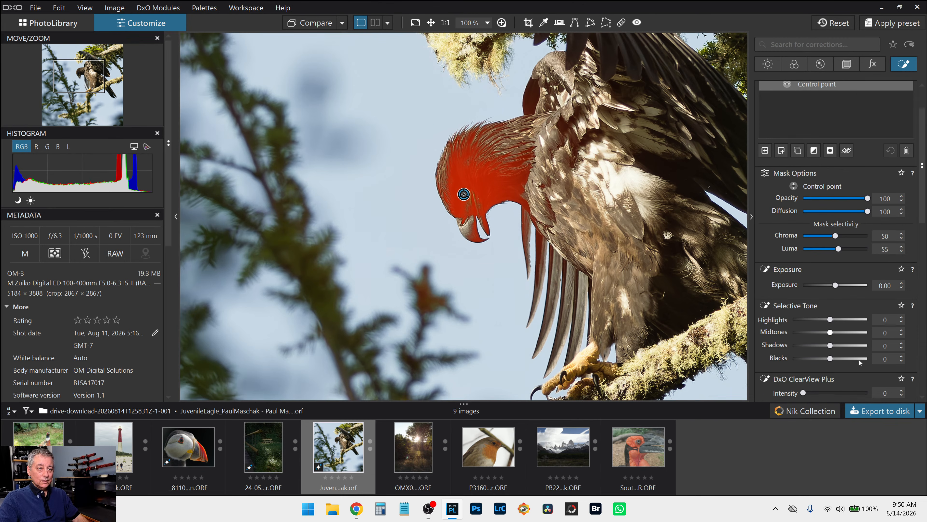
click(845, 345)
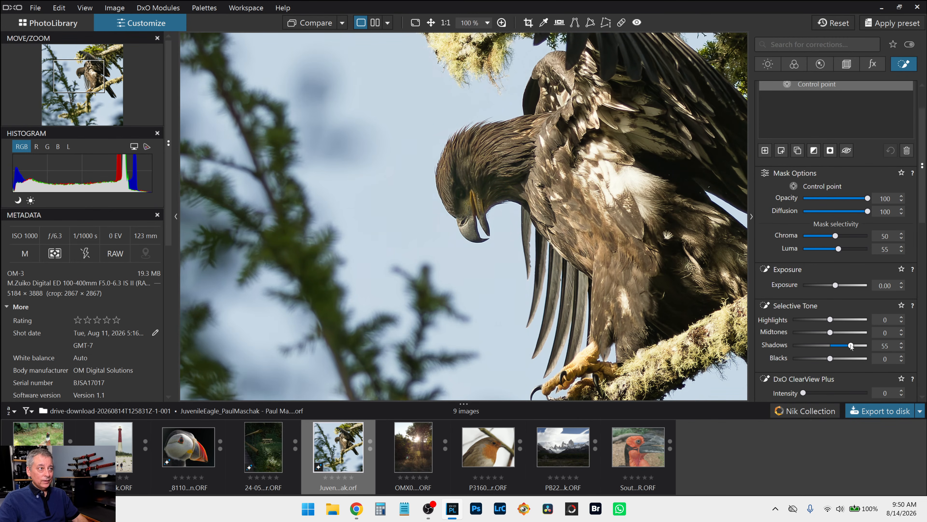
drag(850, 344, 852, 344)
click(866, 319)
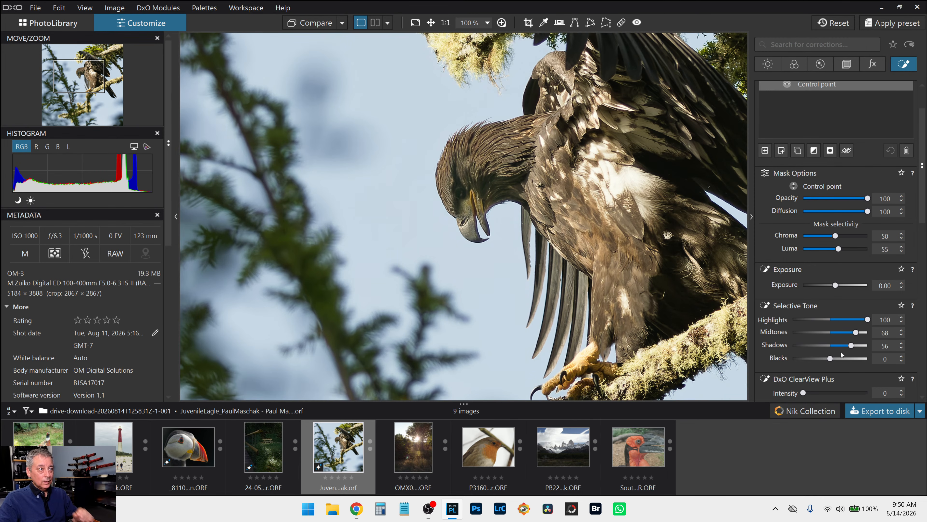
drag(831, 359, 834, 361)
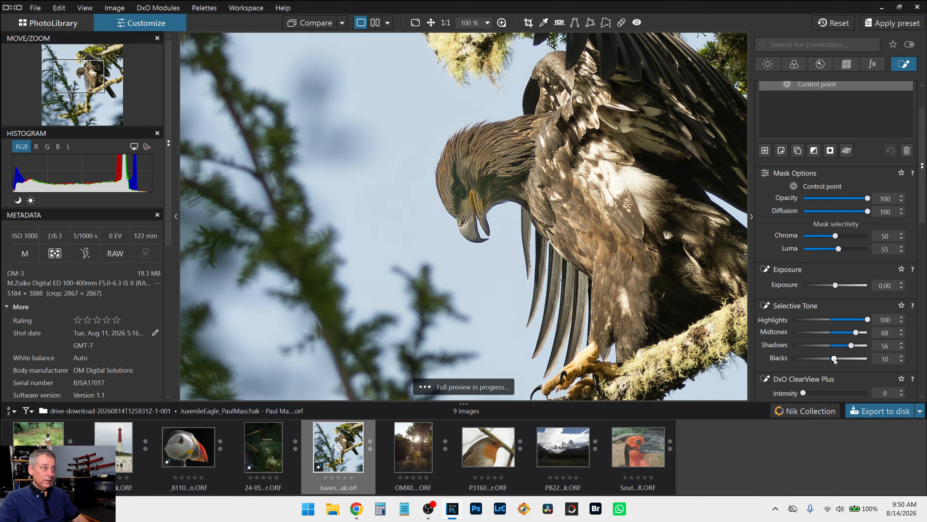
Step: Set the head control point's ClearView Plus intensity to 15 and its microcontrast to 49
scroll(796, 340, down, 2)
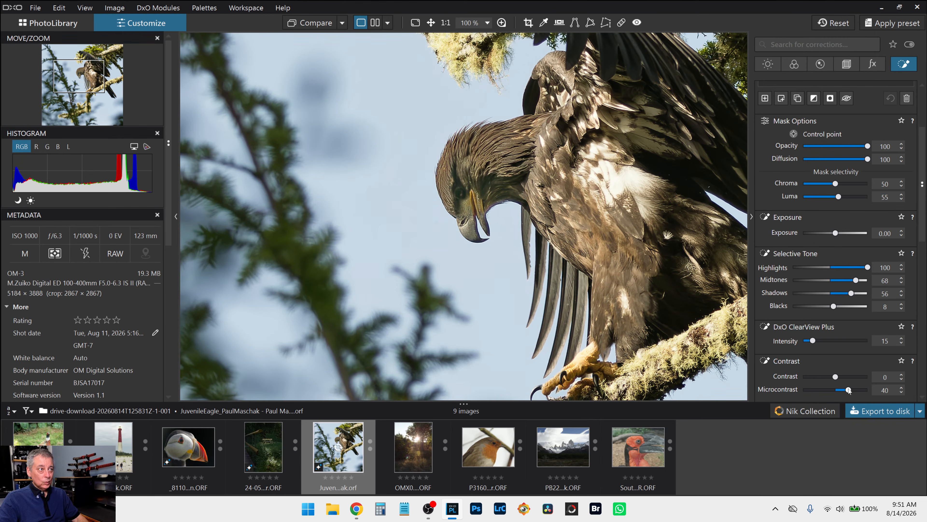
drag(849, 390, 851, 390)
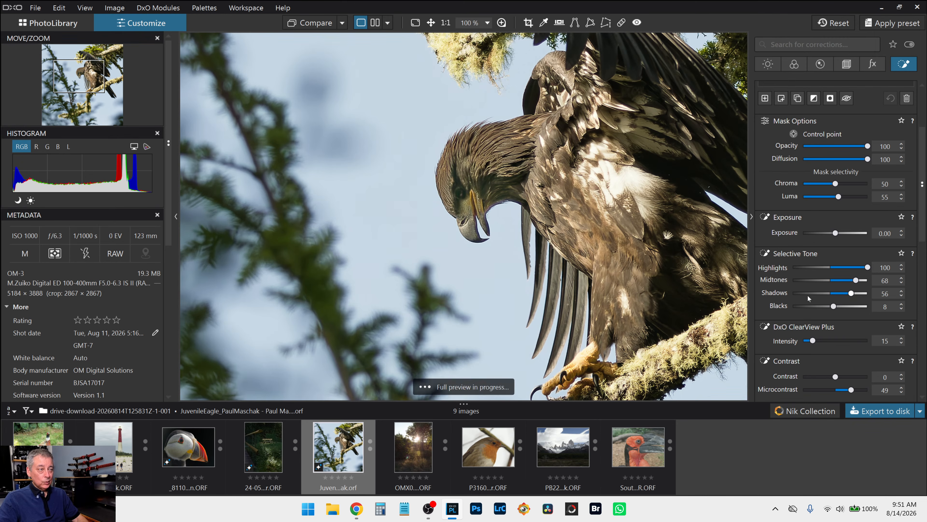
Step: Set the head control point's saturation to 3 and vibrancy to 52, and raise its sharpness intensity to 35
scroll(808, 296, down, 7)
scroll(808, 297, down, 5)
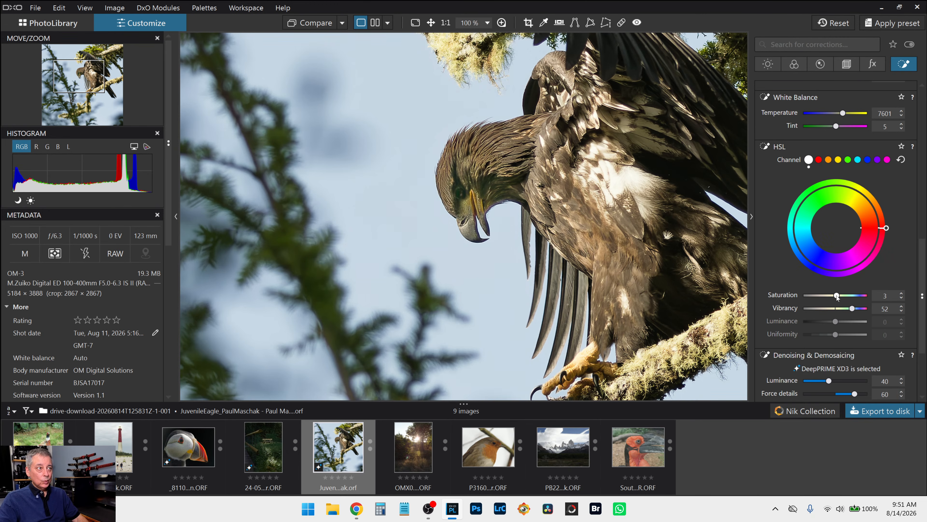
scroll(490, 218, down, 2)
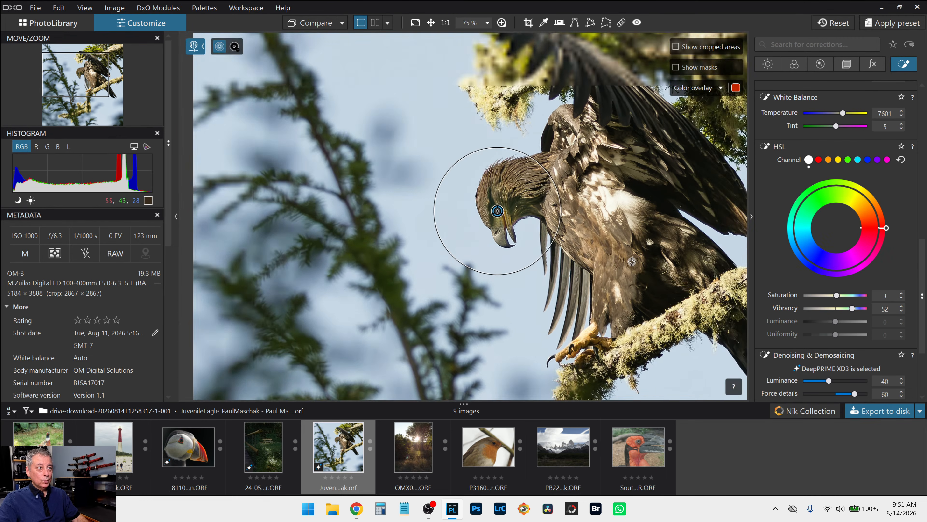
scroll(632, 270, down, 2)
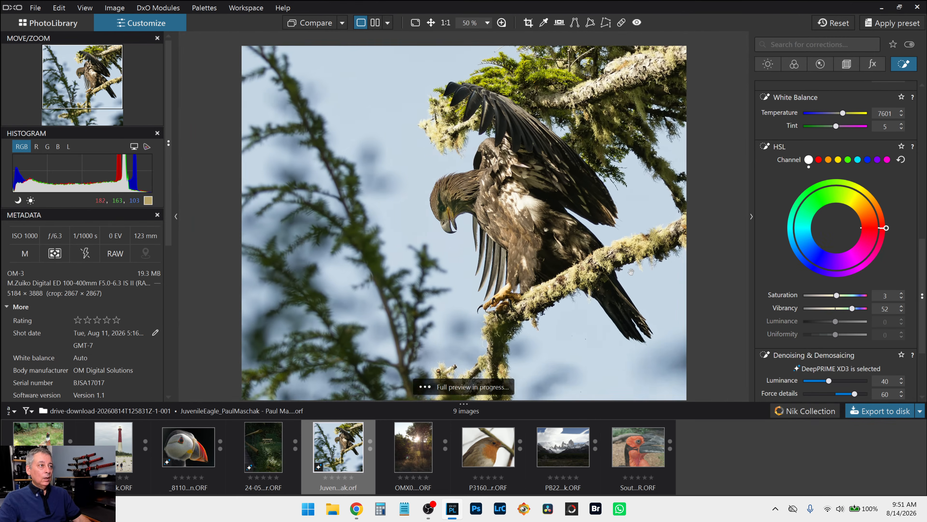
scroll(631, 268, up, 3)
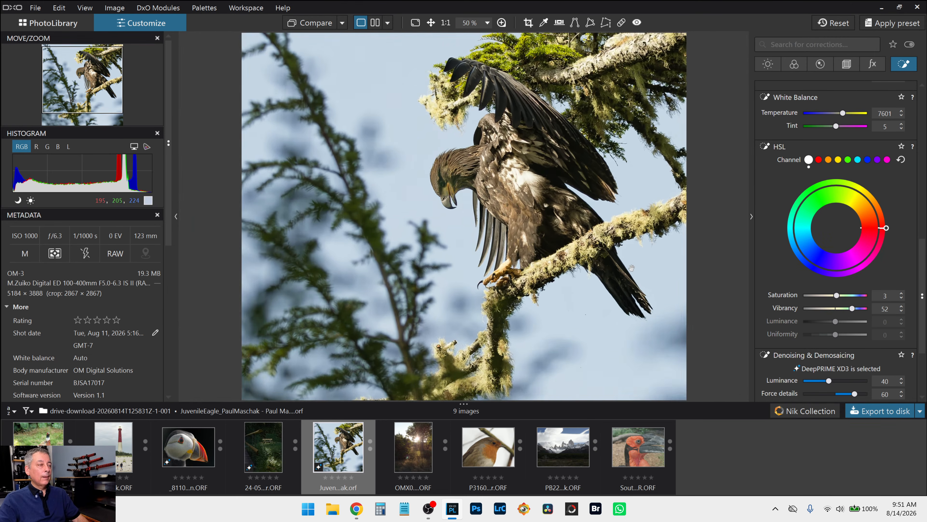
scroll(376, 102, up, 2)
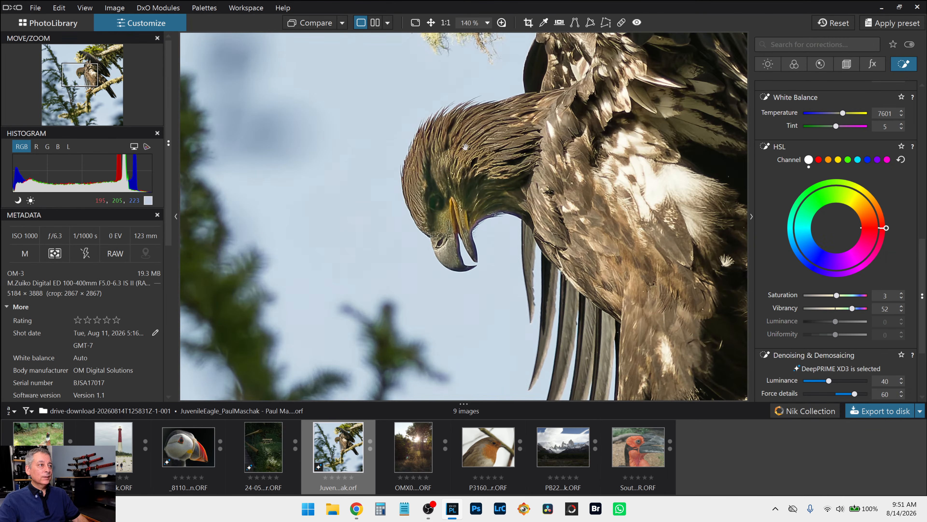
scroll(836, 317, down, 3)
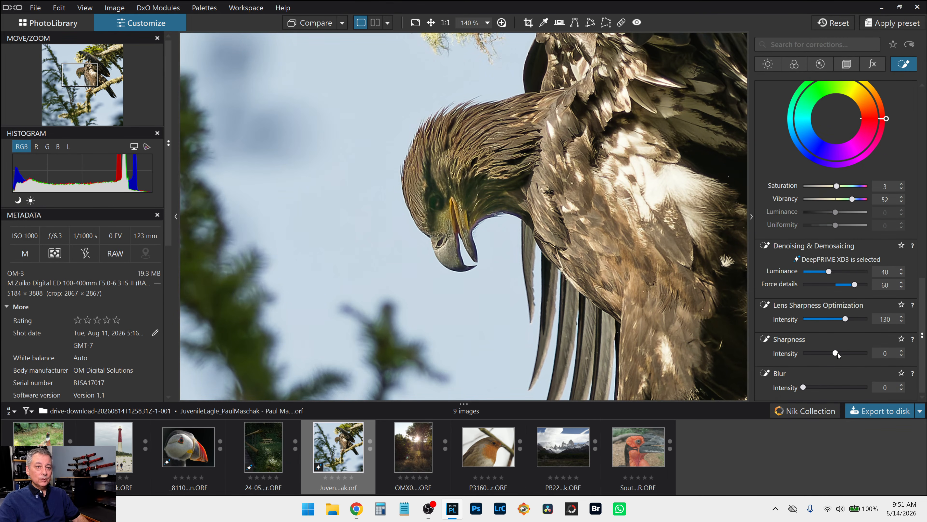
drag(836, 353, 852, 353)
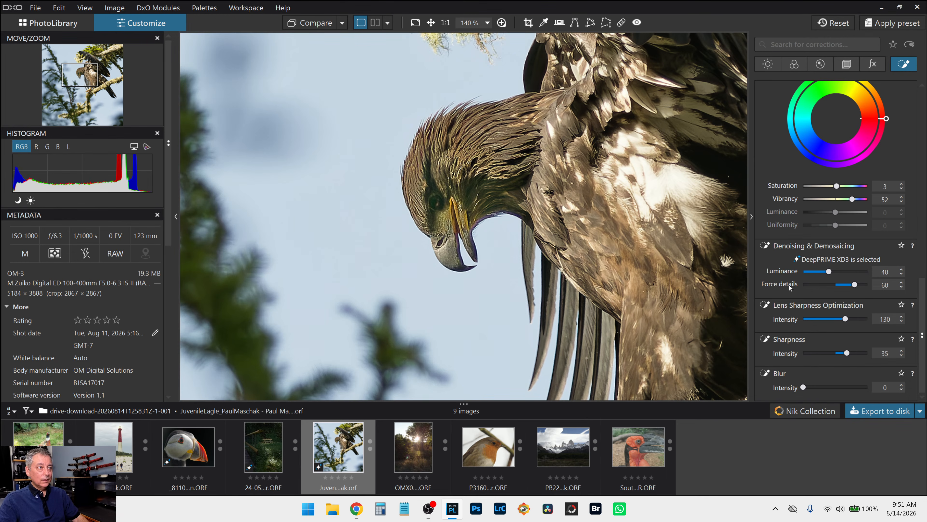
Step: Create a new local adjustment mask with a control point on the eagle's eye and shrink its radius to just around the eye
scroll(788, 287, up, 12)
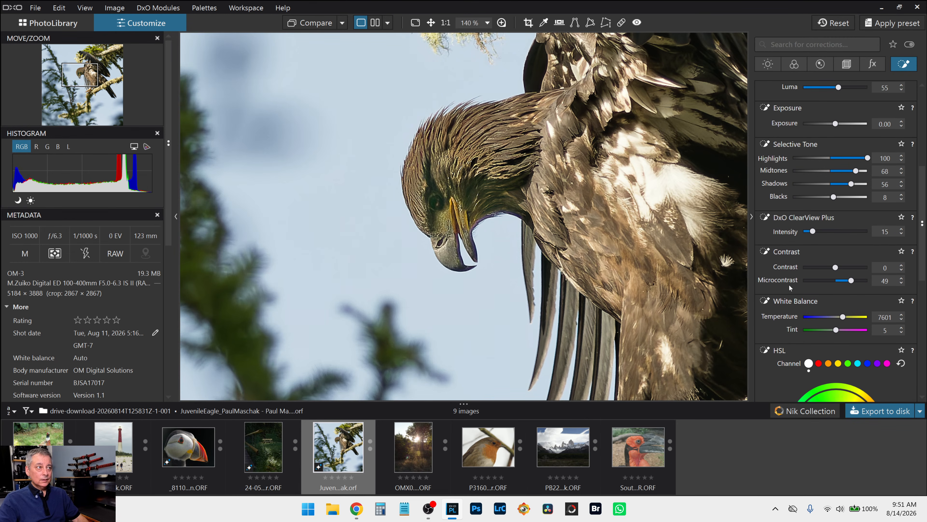
scroll(788, 287, up, 6)
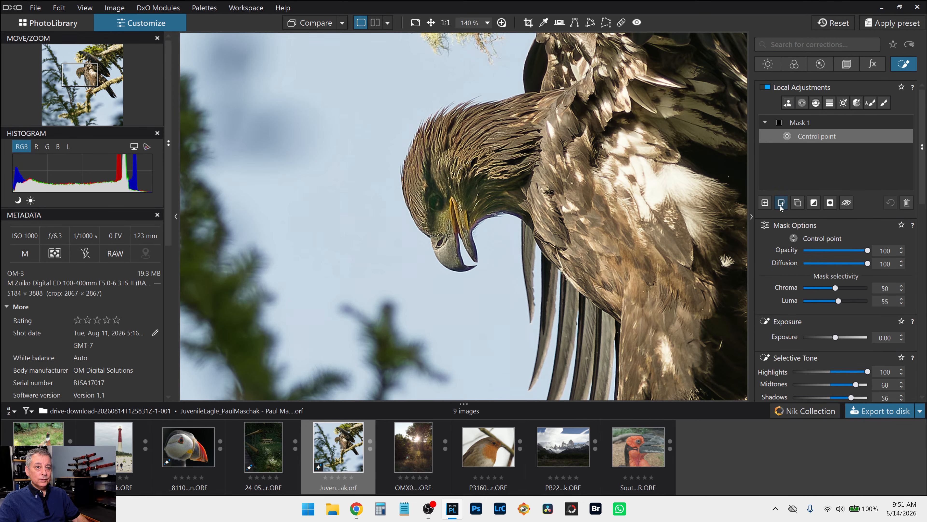
click(765, 203)
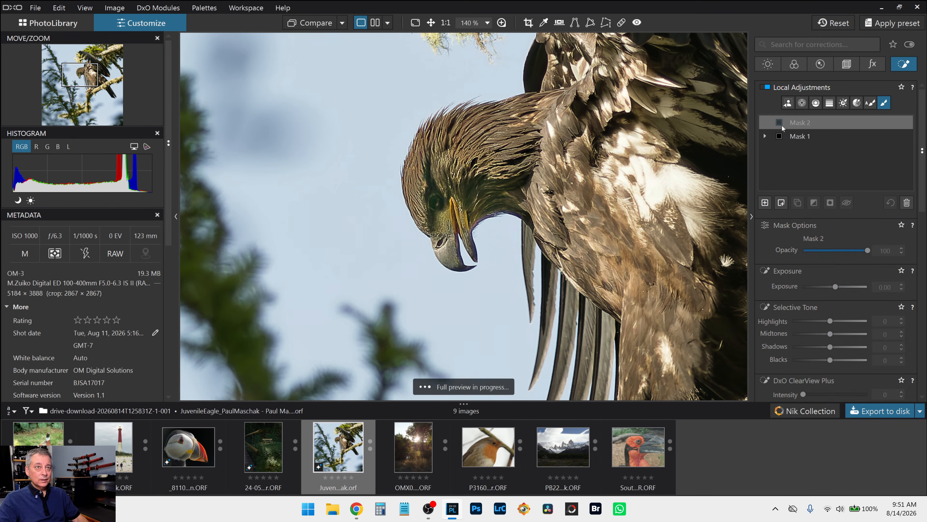
click(801, 104)
scroll(434, 197, up, 5)
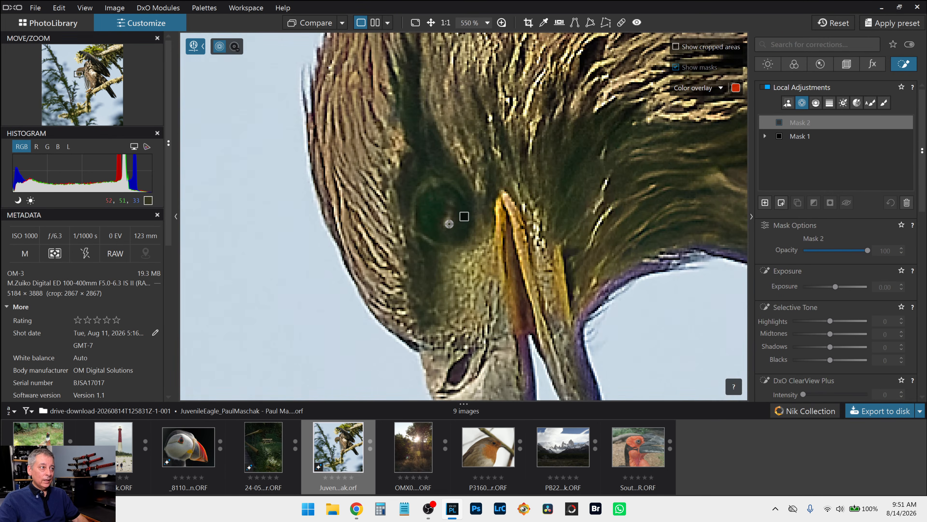
click(448, 222)
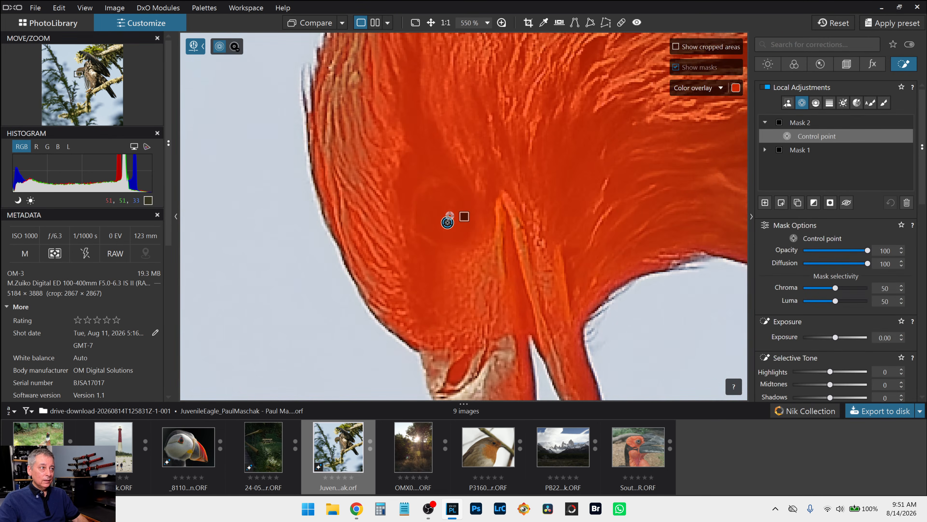
scroll(450, 215, down, 4)
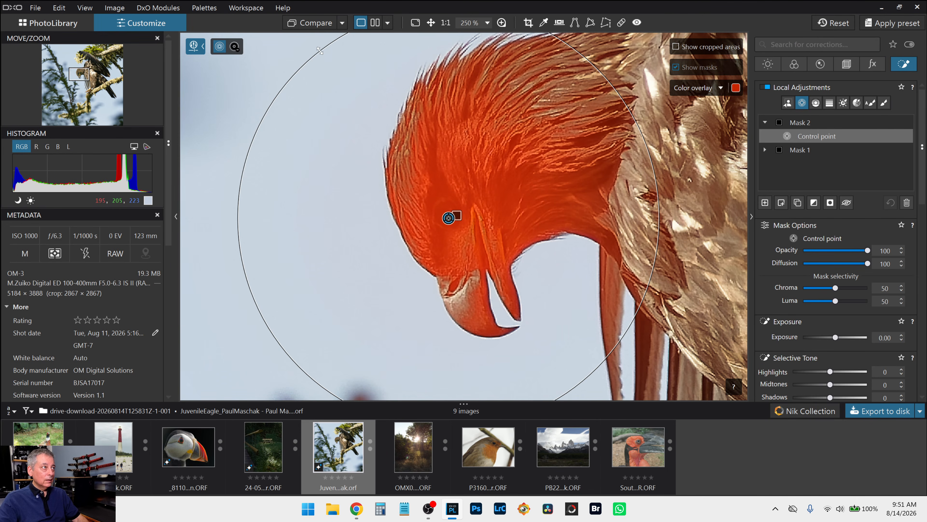
drag(320, 50, 438, 201)
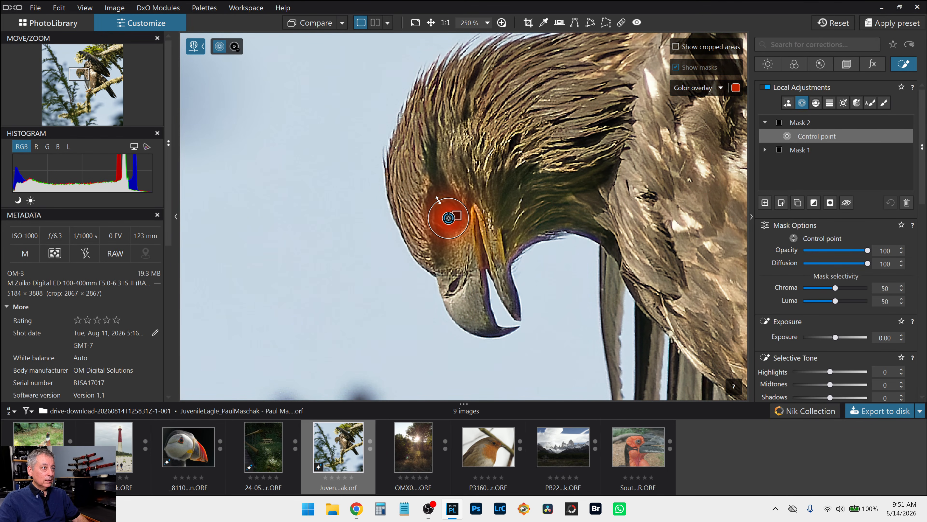
Step: Bring out the eye with ClearView Plus 51, microcontrast 60, contrast 45, highlights 82, midtones 40 and shadows 10
scroll(819, 335, down, 3)
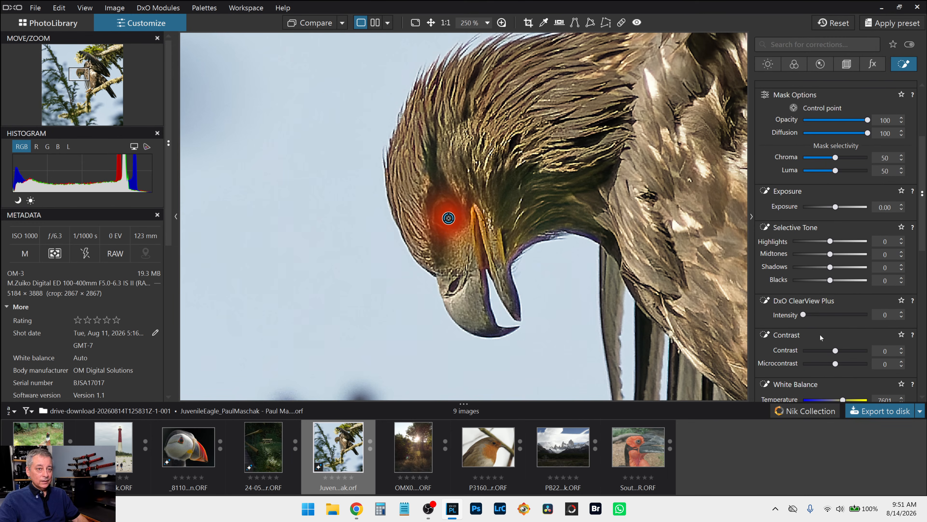
click(836, 316)
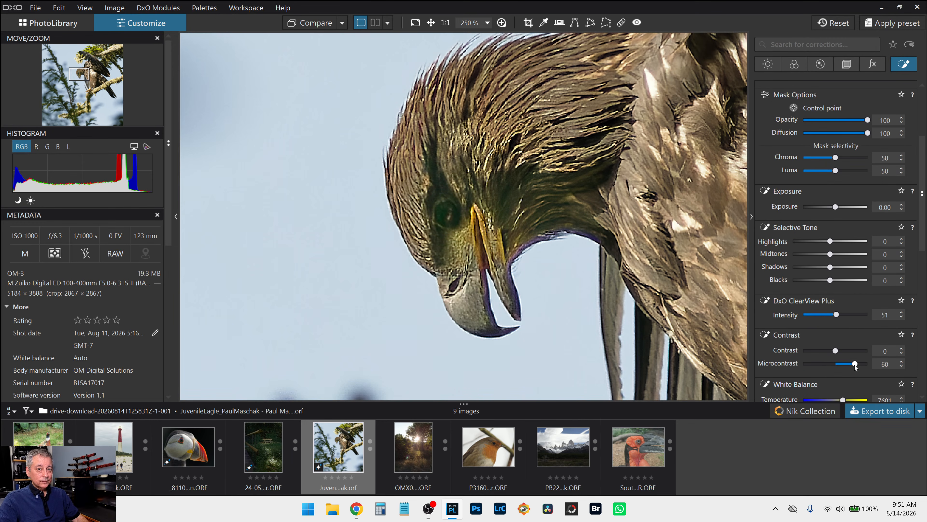
click(838, 268)
drag(838, 268, 835, 267)
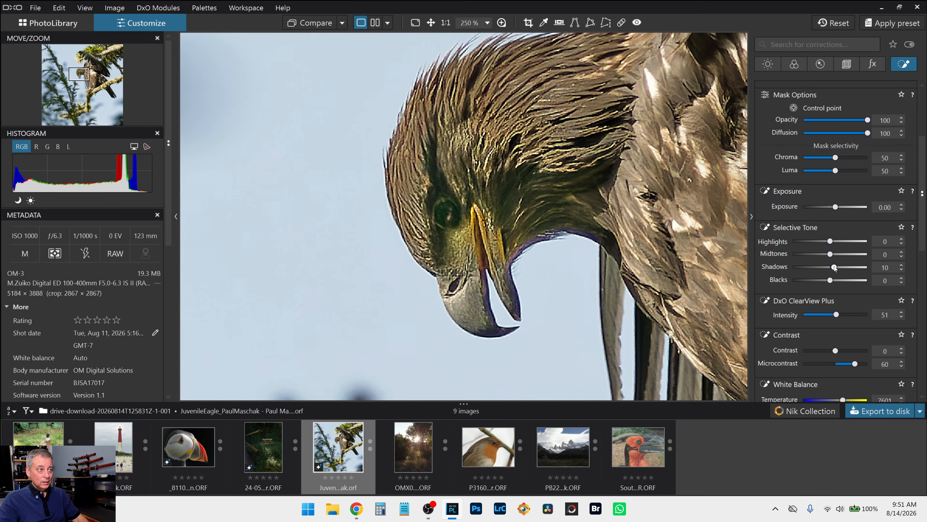
drag(831, 254, 867, 241)
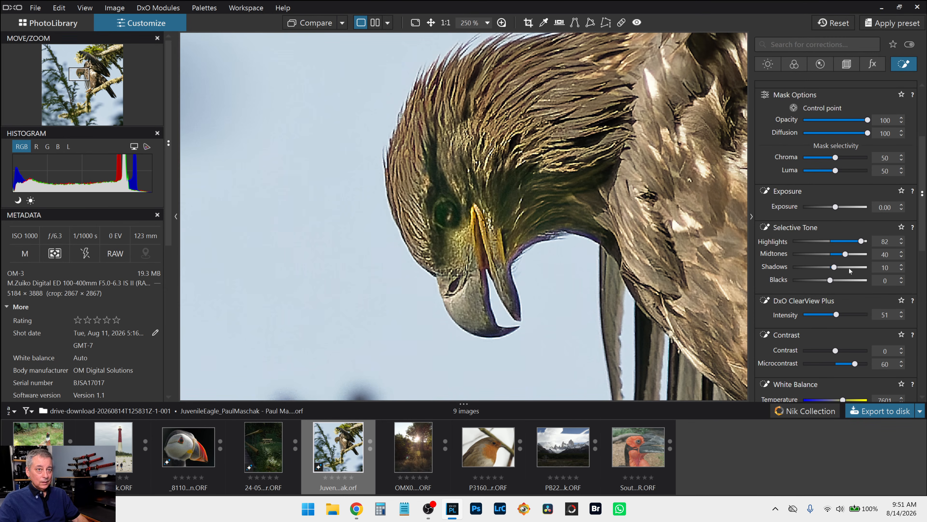
drag(835, 350, 850, 351)
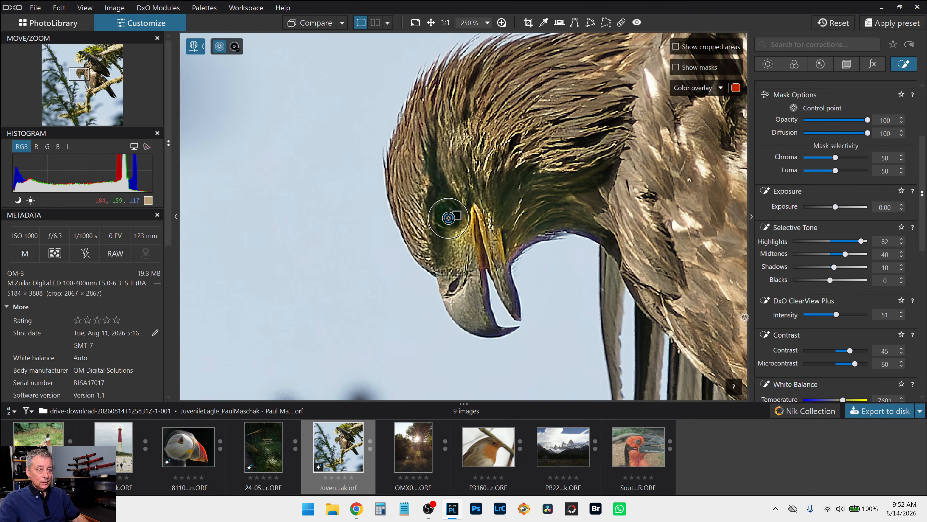
Step: Create another local adjustment mask and place a control point on the eagle's bright white chest feathers
scroll(676, 288, down, 6)
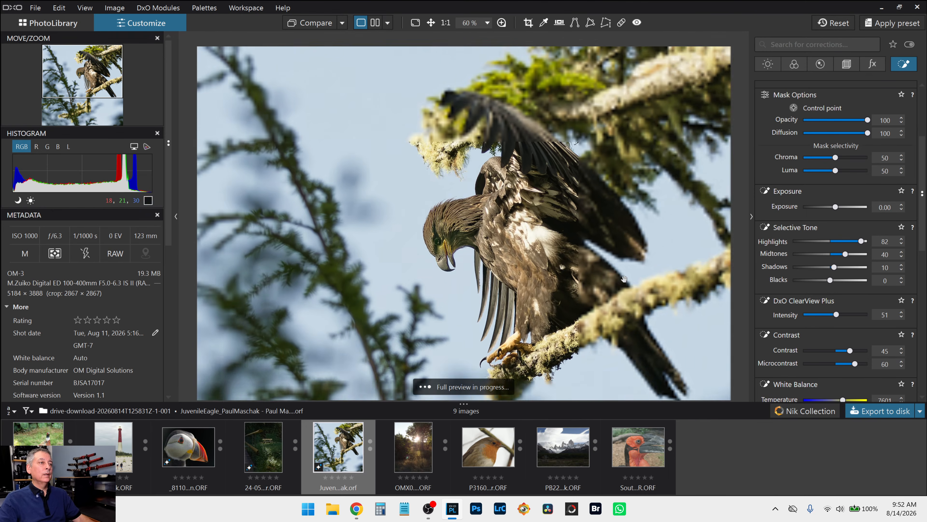
scroll(624, 279, down, 1)
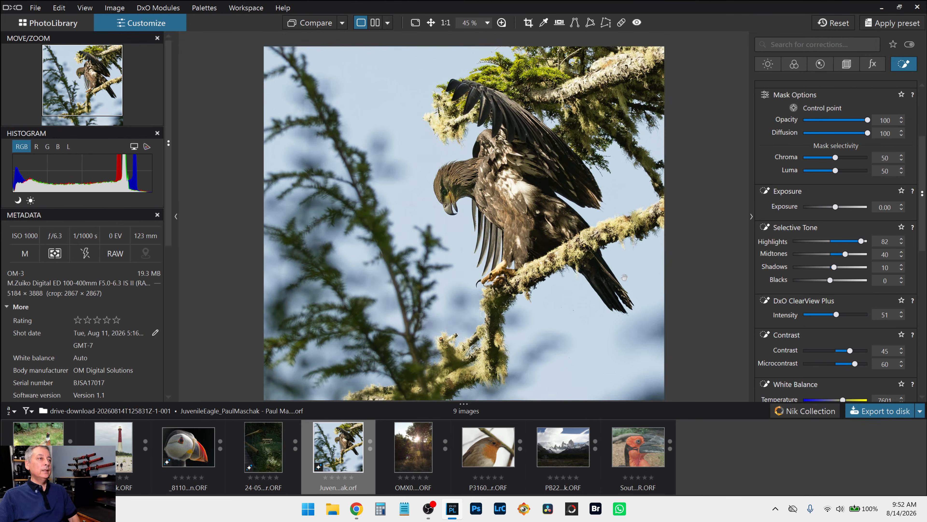
scroll(619, 276, up, 1)
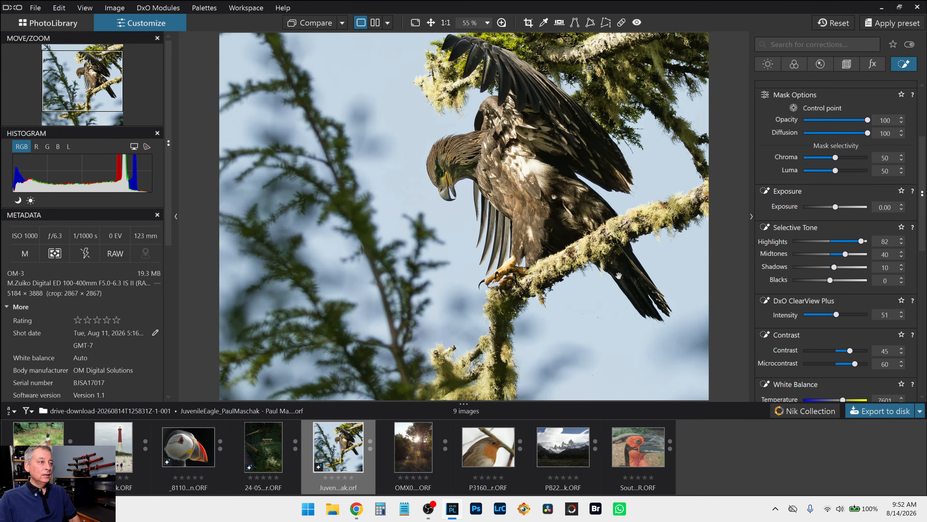
scroll(618, 275, up, 1)
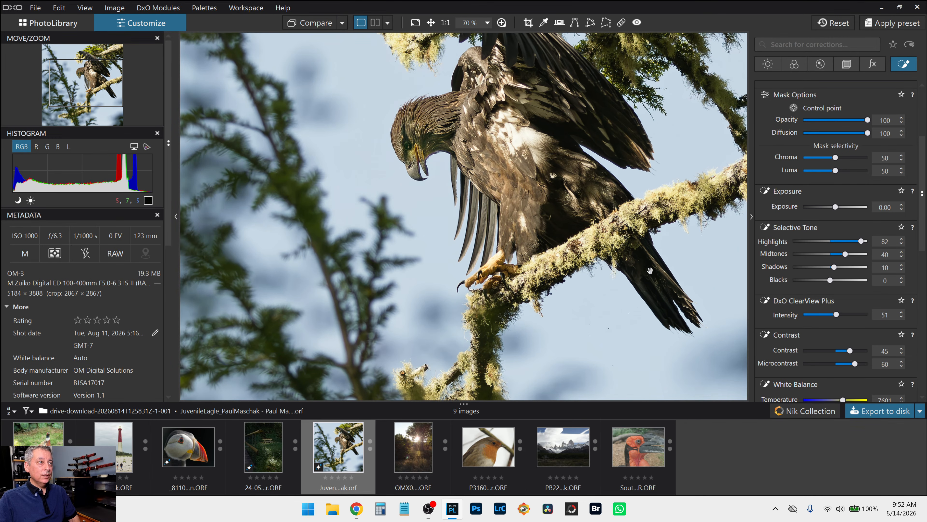
scroll(842, 134, up, 3)
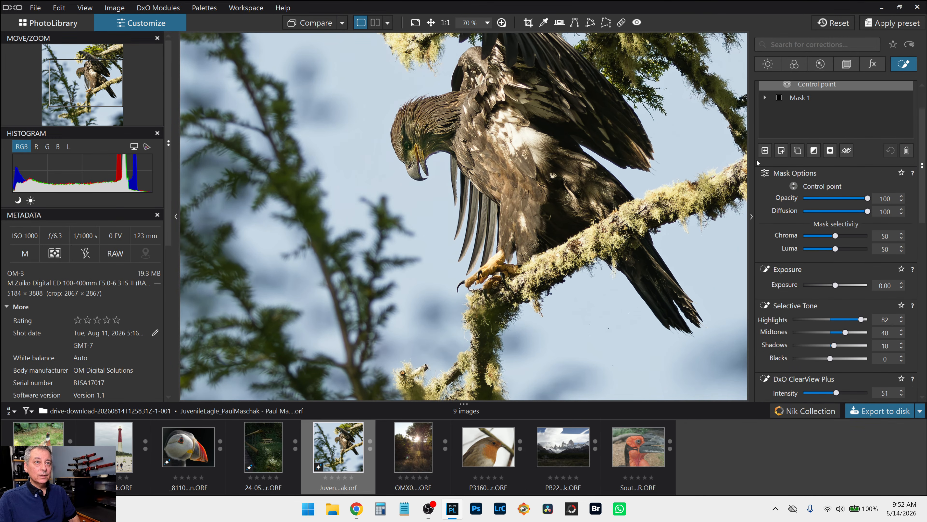
click(765, 151)
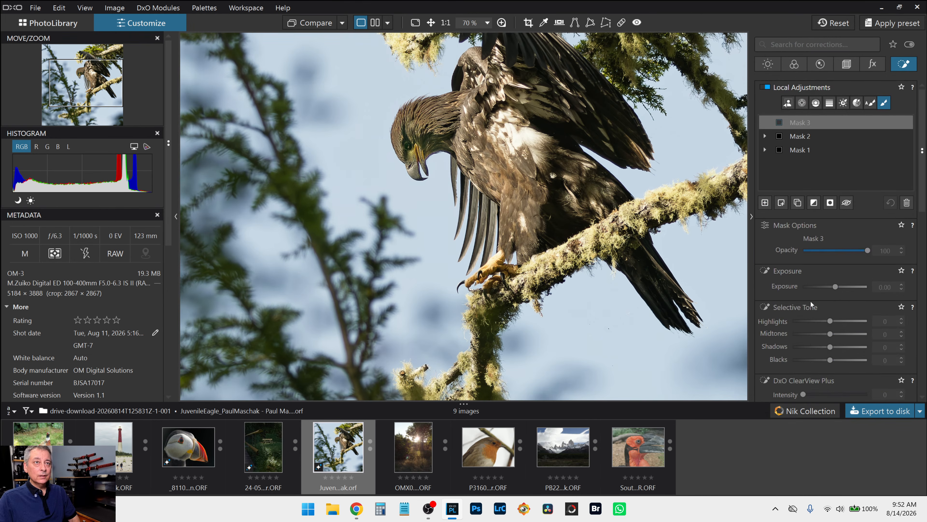
click(801, 103)
click(527, 139)
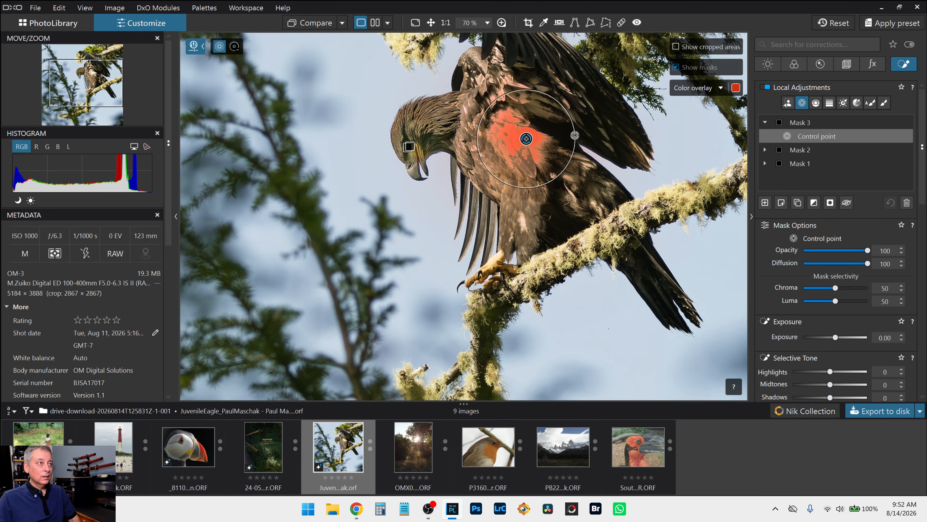
Step: Lower the chest mask's highlights to -36 and add a second control point on the talons with a reduced radius
click(820, 372)
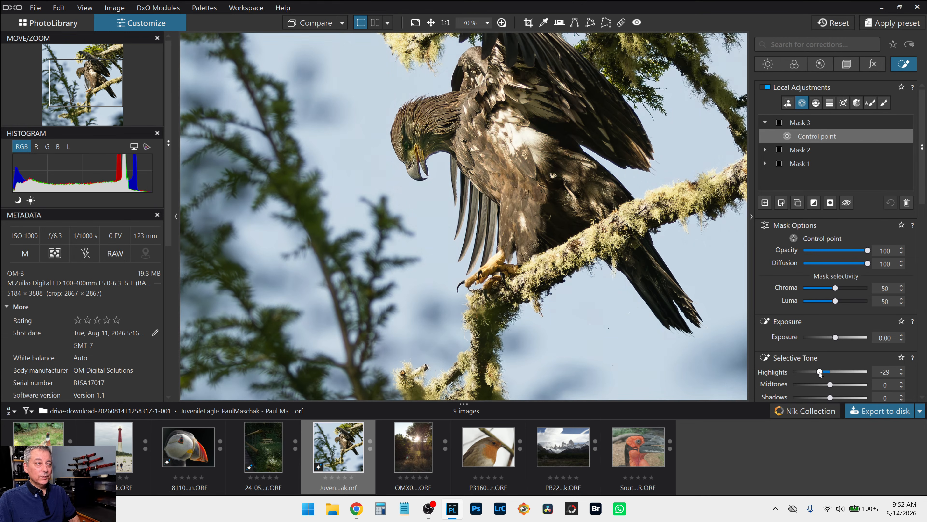
drag(820, 372, 817, 372)
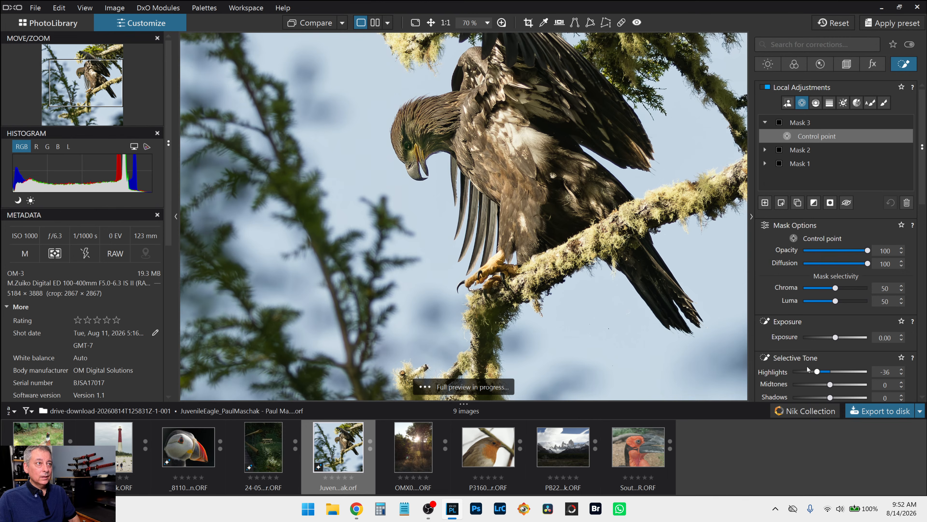
click(493, 262)
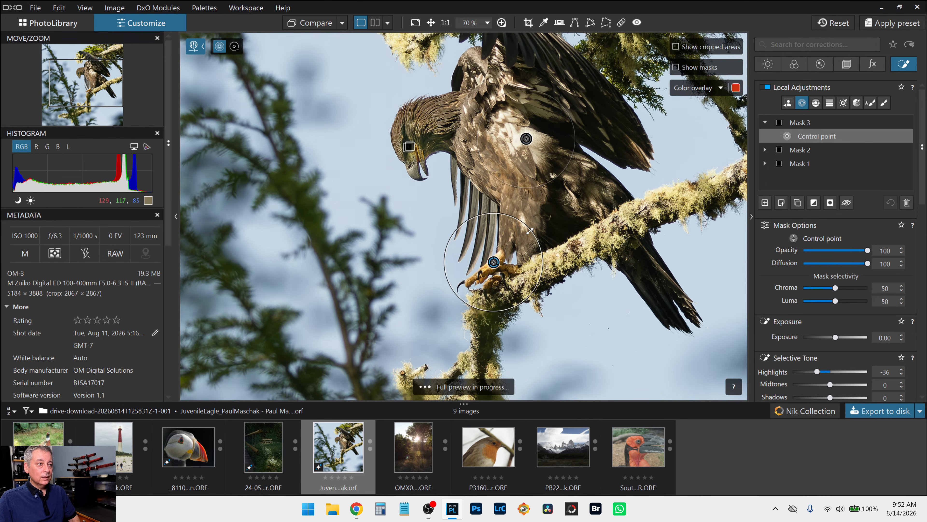
drag(530, 231, 514, 245)
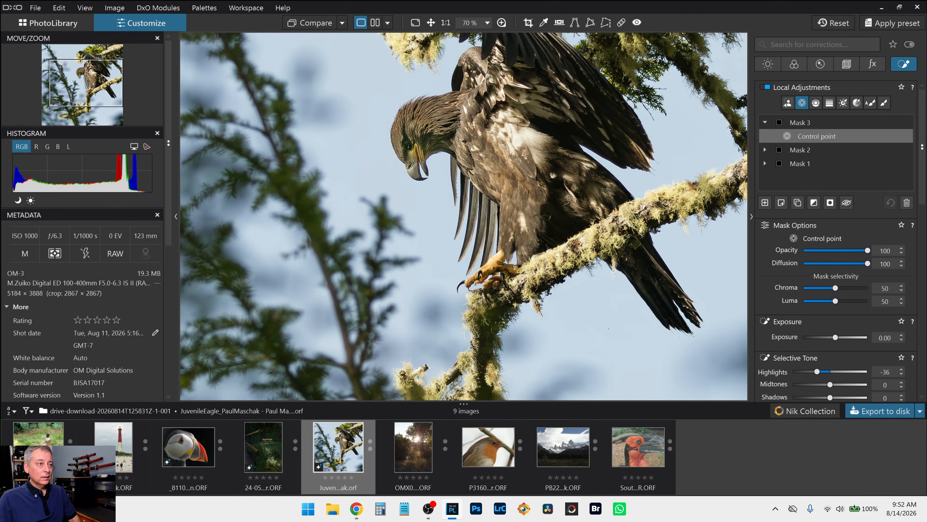
Step: Create a new mask, paint along the mossy branch under the eagle with the Auto brush, and set its highlights to -30
scroll(610, 275, down, 3)
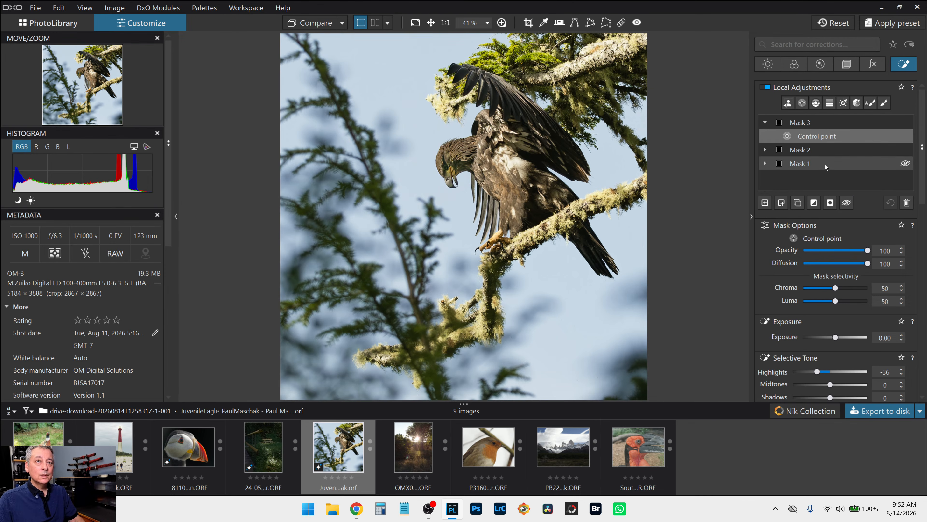
click(765, 202)
click(872, 104)
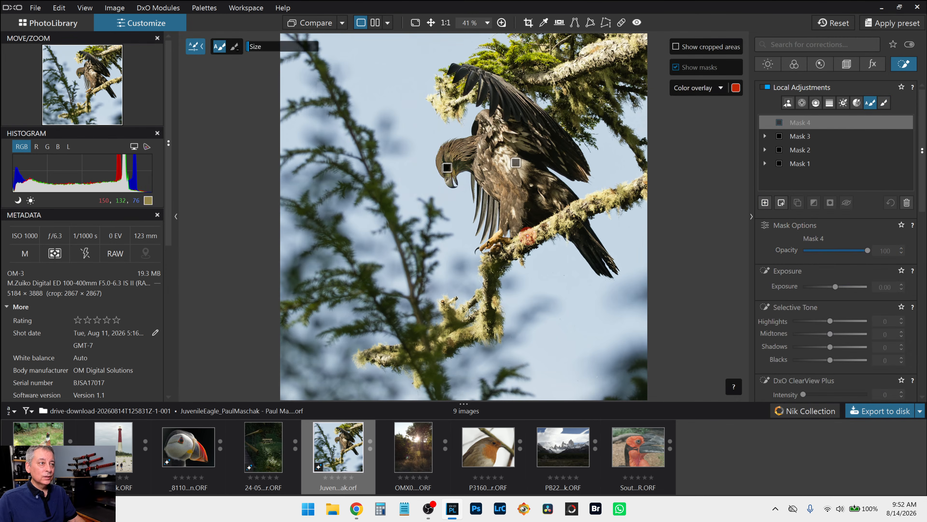
drag(520, 237, 627, 188)
drag(812, 320, 819, 321)
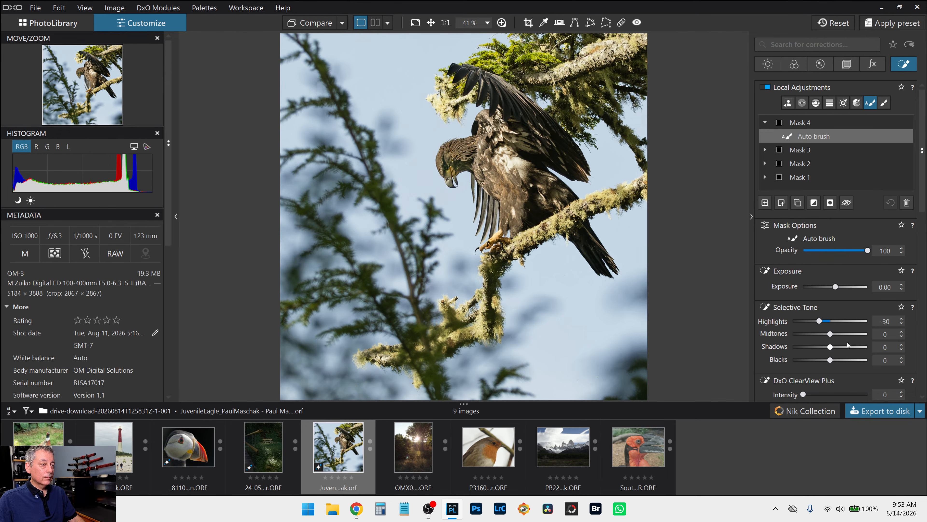
Step: Set the branch mask's white balance to temperature 7701 and tint 10
scroll(847, 342, down, 1)
scroll(846, 342, down, 6)
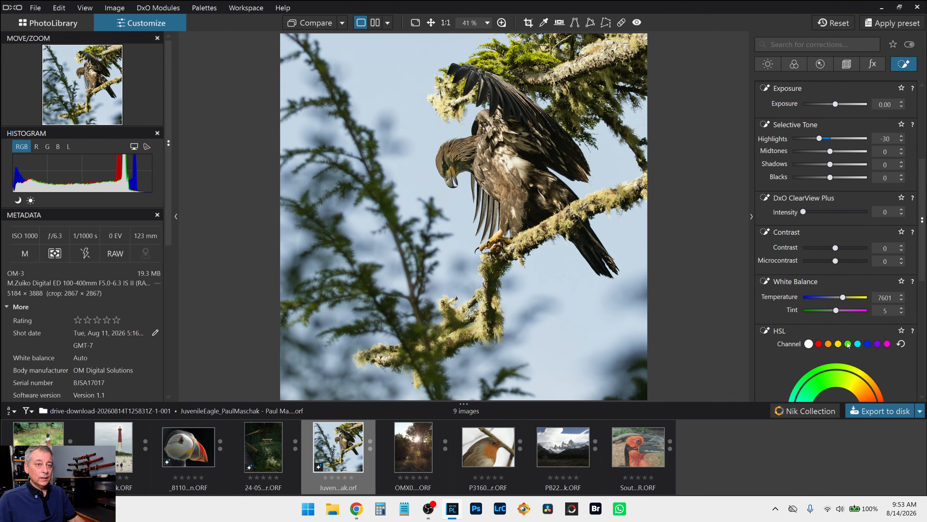
drag(836, 312, 845, 298)
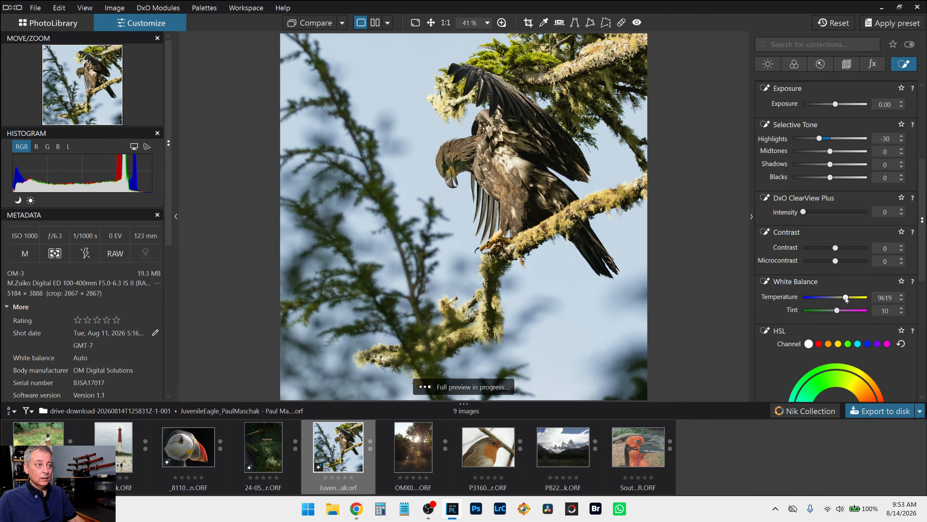
scroll(845, 297, up, 1)
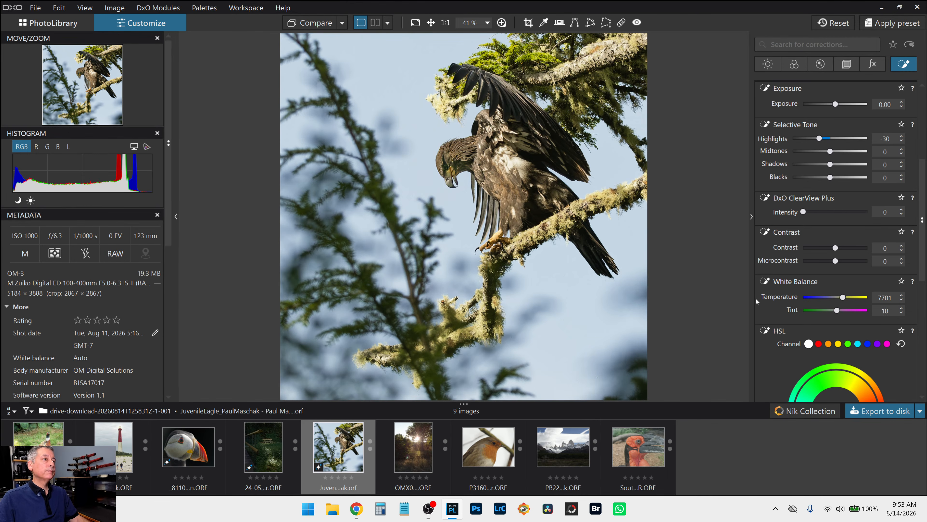
scroll(755, 299, down, 2)
scroll(712, 276, down, 1)
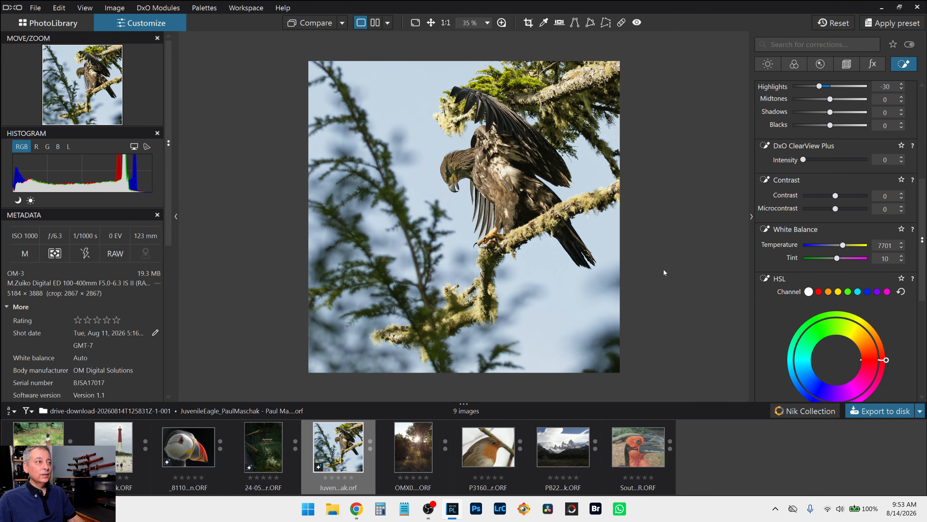
Step: Refine the eagle's head mask with luma selectivity 54, blacks 20, ClearView Plus 54 and contrast 53
scroll(403, 157, up, 5)
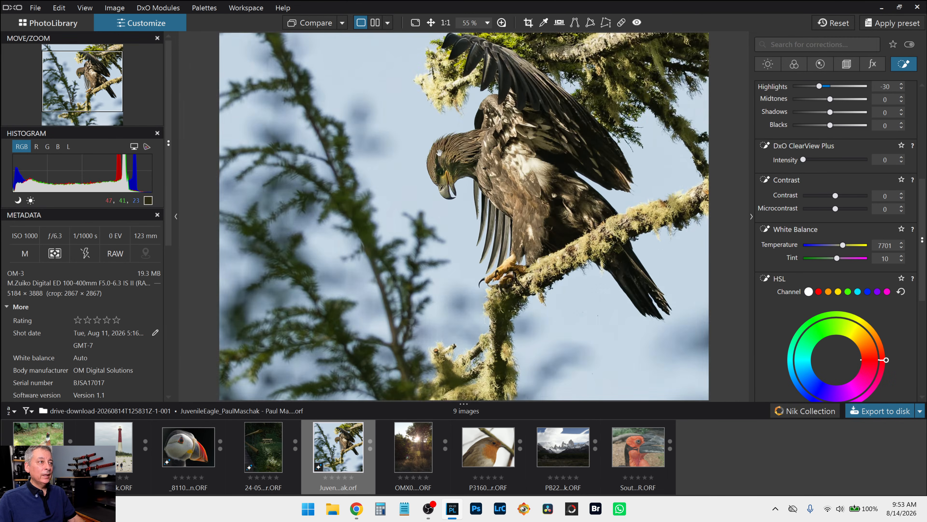
scroll(403, 156, up, 2)
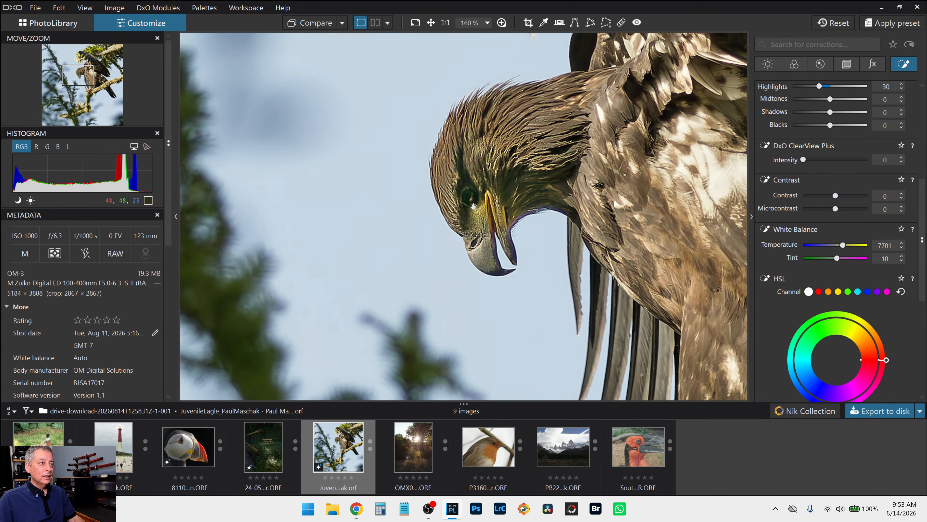
scroll(875, 146, up, 6)
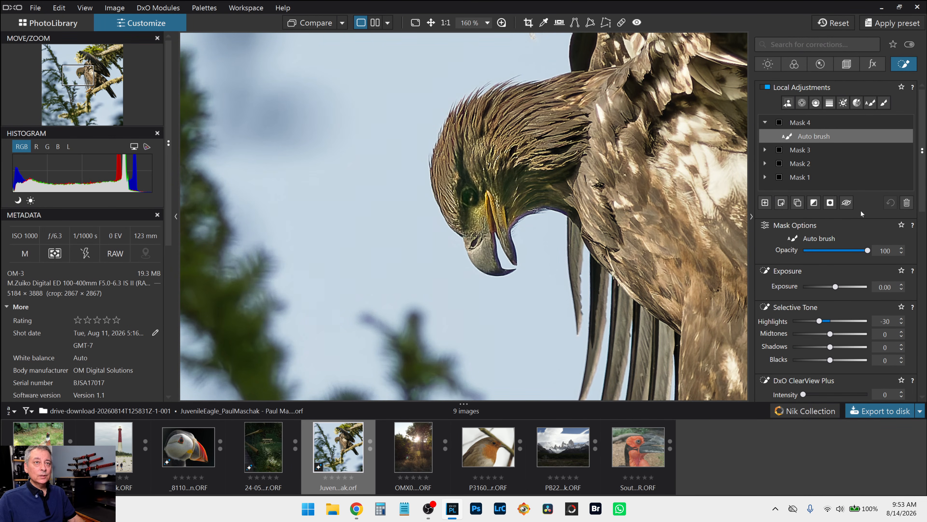
click(828, 168)
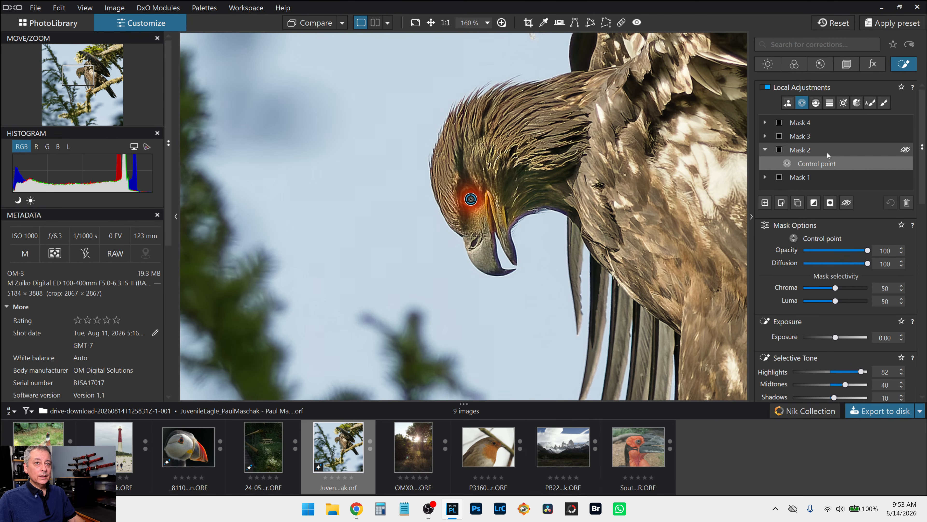
click(824, 173)
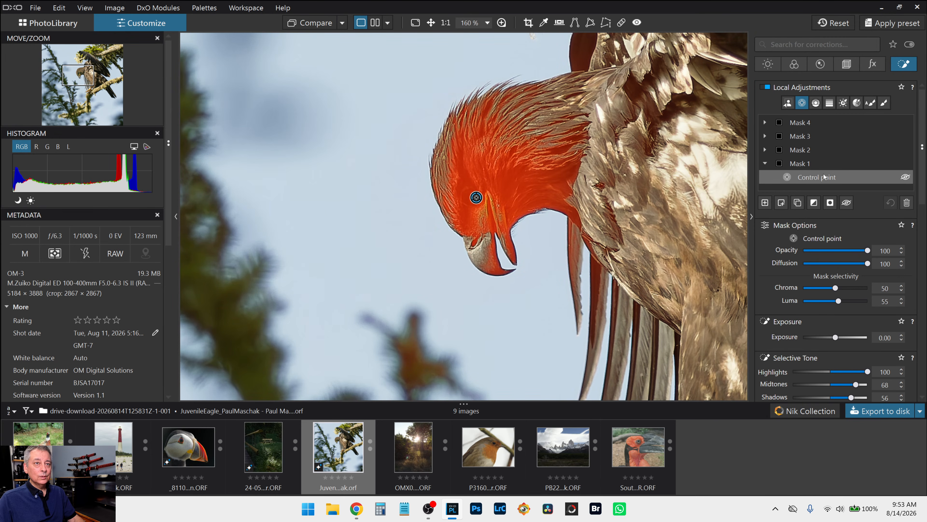
scroll(844, 237, down, 3)
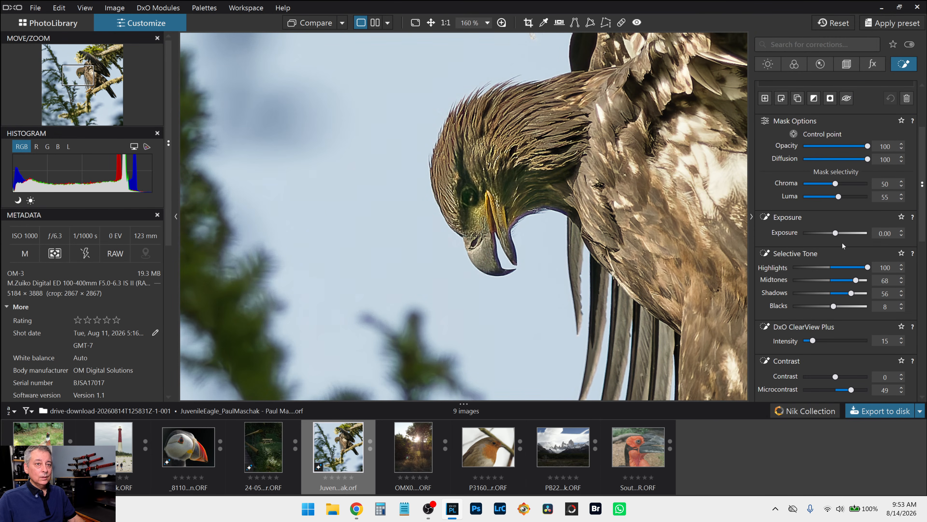
double_click(839, 197)
drag(833, 306, 839, 306)
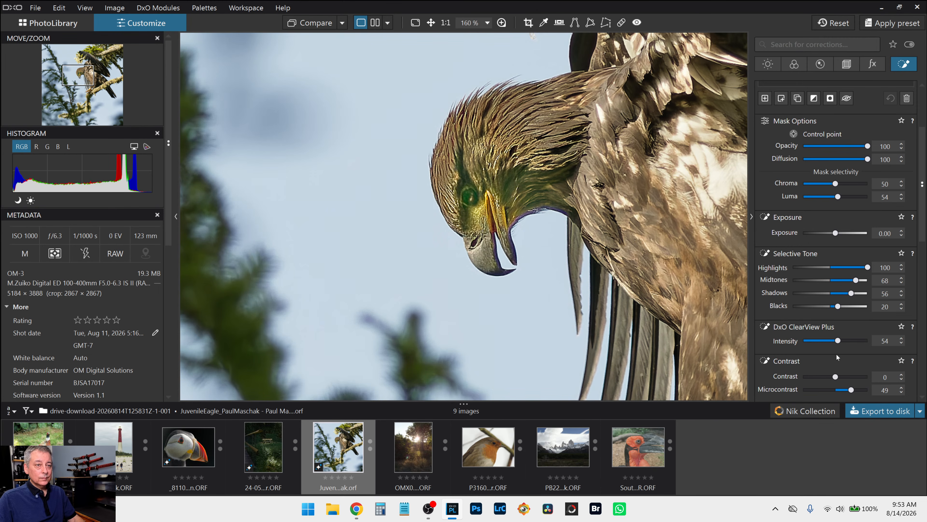
click(852, 377)
Step: Set the head mask's white balance tint to 15 to counter the green cast around the eye
scroll(763, 306, down, 6)
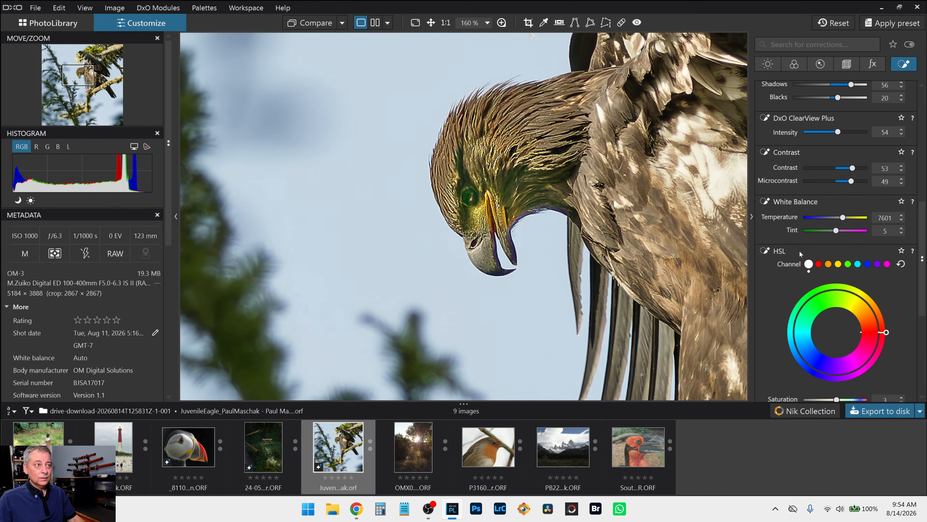
scroll(811, 202, down, 2)
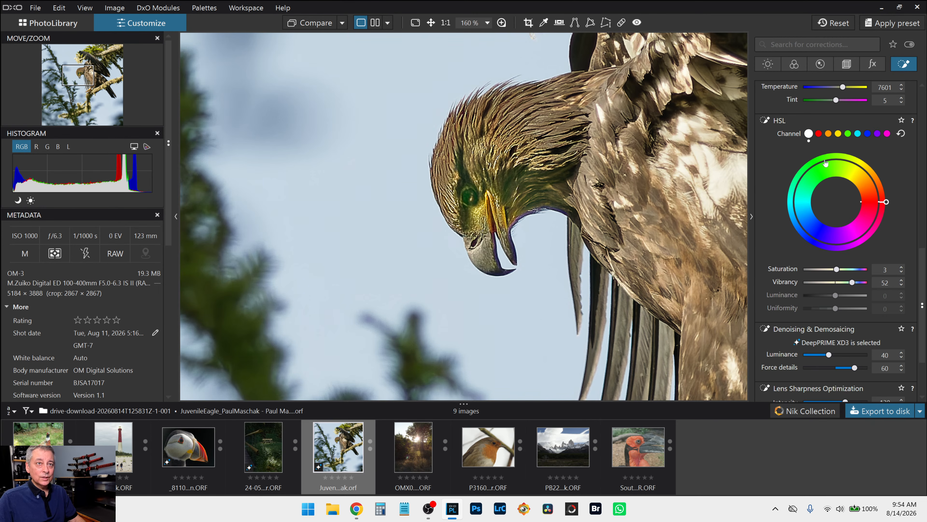
scroll(844, 252, down, 2)
scroll(849, 248, up, 3)
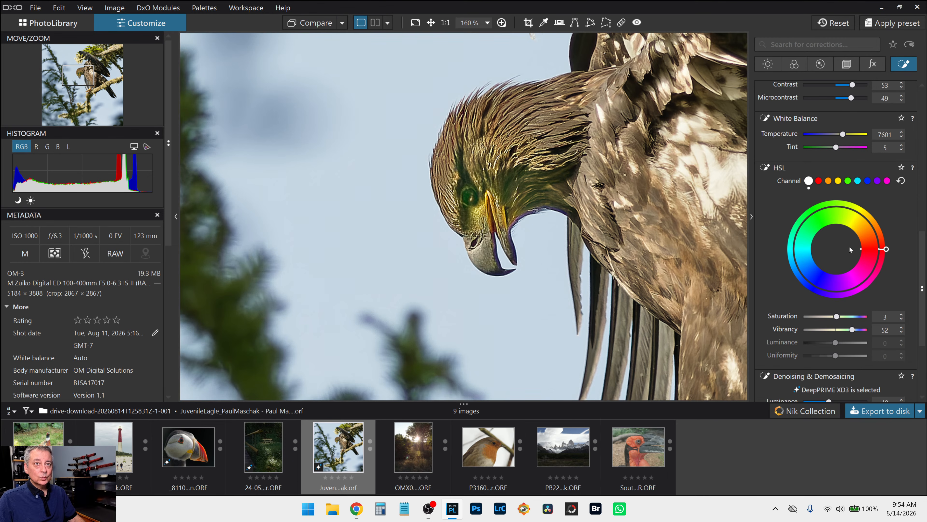
drag(843, 148, 842, 148)
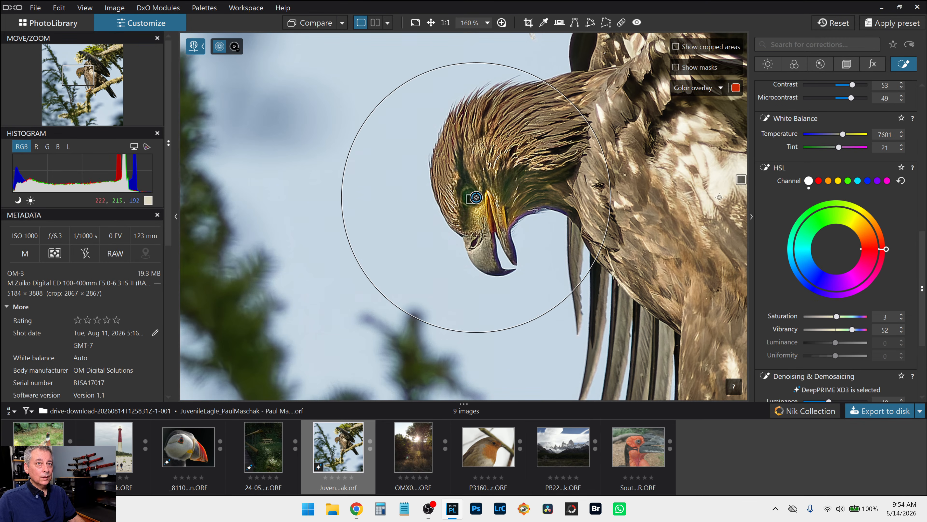
scroll(691, 206, down, 2)
scroll(691, 206, down, 4)
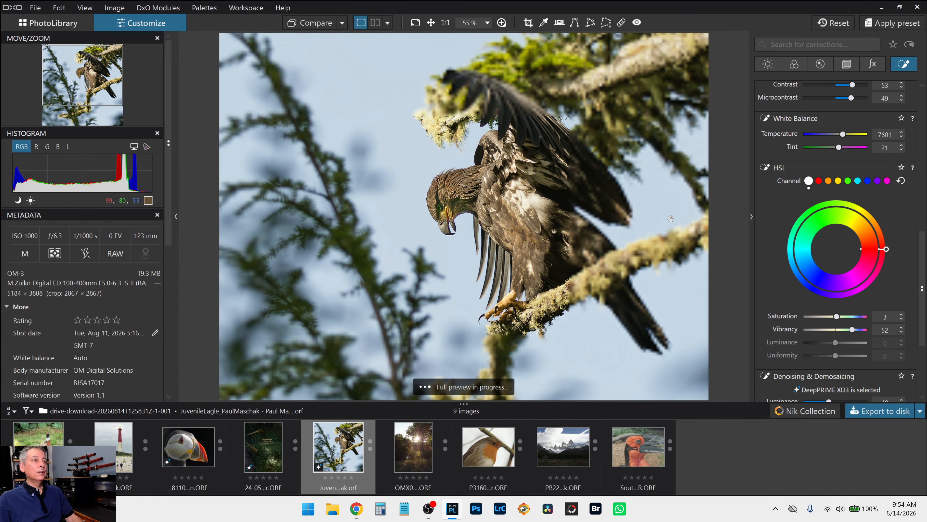
scroll(671, 219, down, 1)
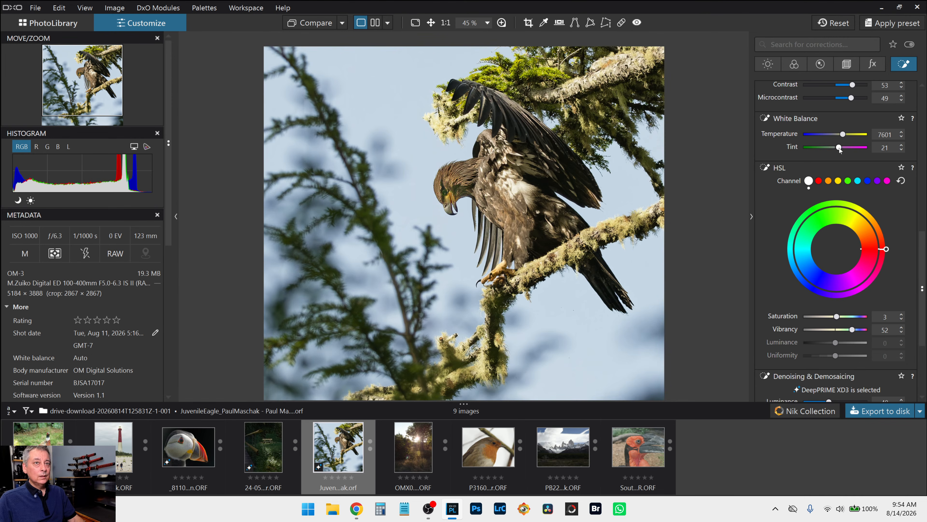
drag(839, 148, 838, 148)
double_click(839, 148)
click(839, 148)
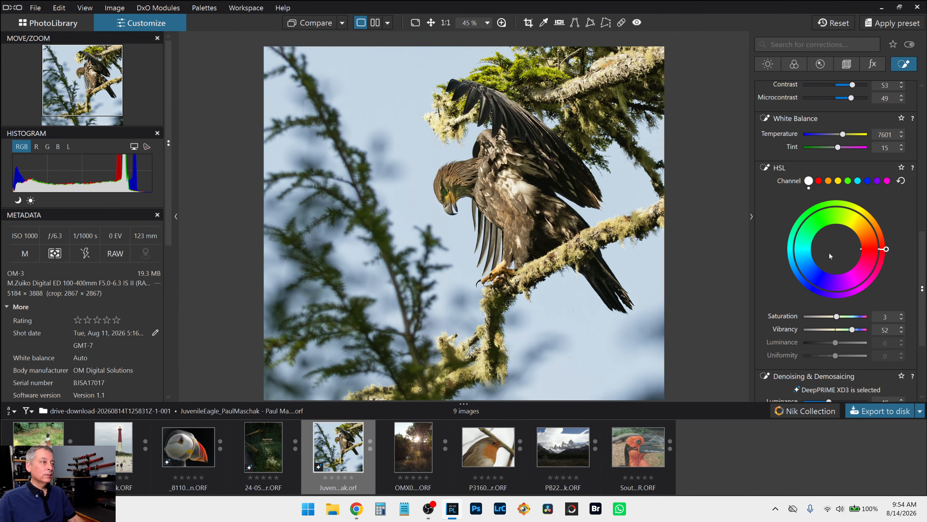
Step: Lower the head mask's blacks to 16
scroll(834, 230, up, 2)
scroll(838, 197, up, 4)
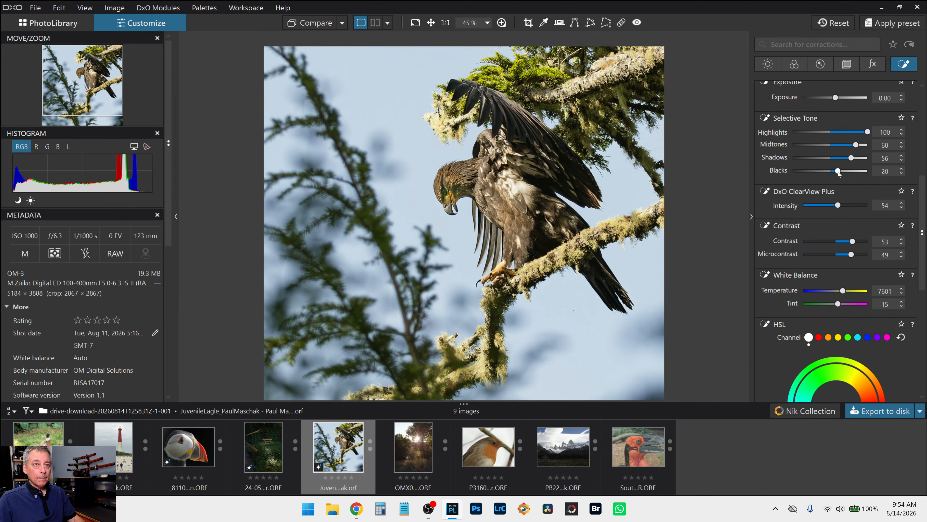
scroll(838, 172, down, 1)
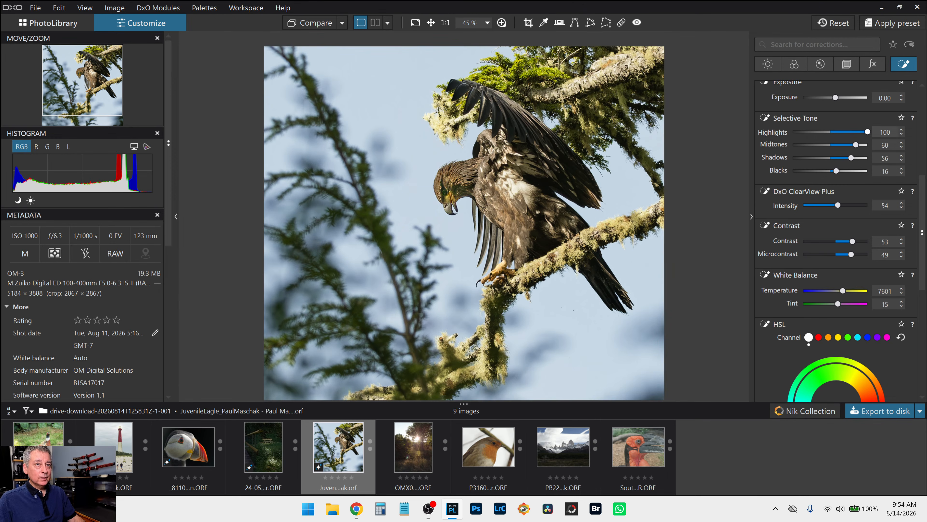
Step: Select the eye mask's control point and set its highlights to 100 and midtones to 38
scroll(825, 157, up, 9)
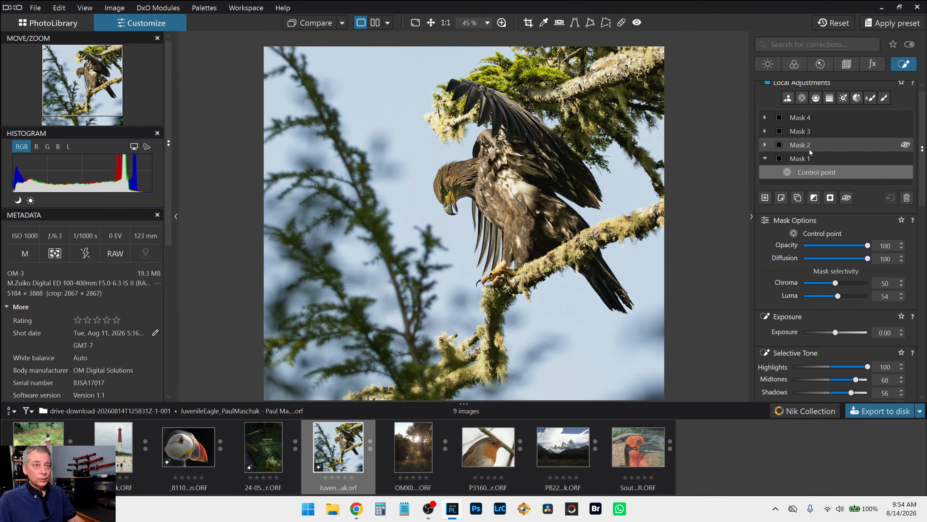
click(809, 148)
click(809, 157)
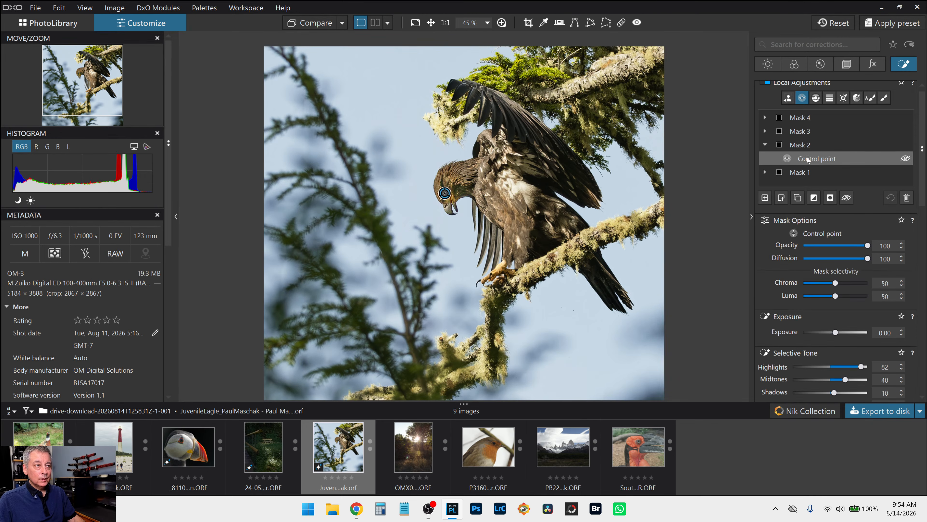
scroll(817, 320, down, 2)
scroll(817, 319, down, 1)
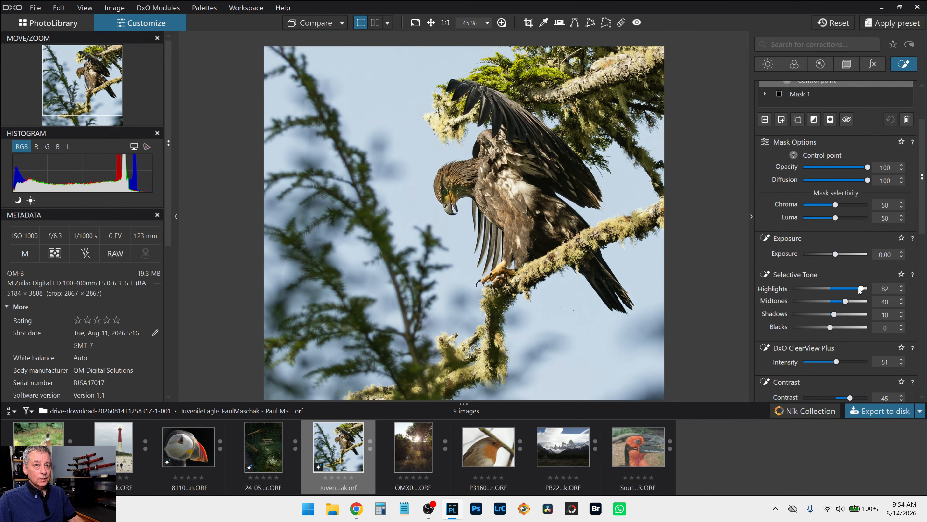
mouse_move(861, 288)
mouse_down()
mouse_move(879, 294)
mouse_move(852, 302)
mouse_up()
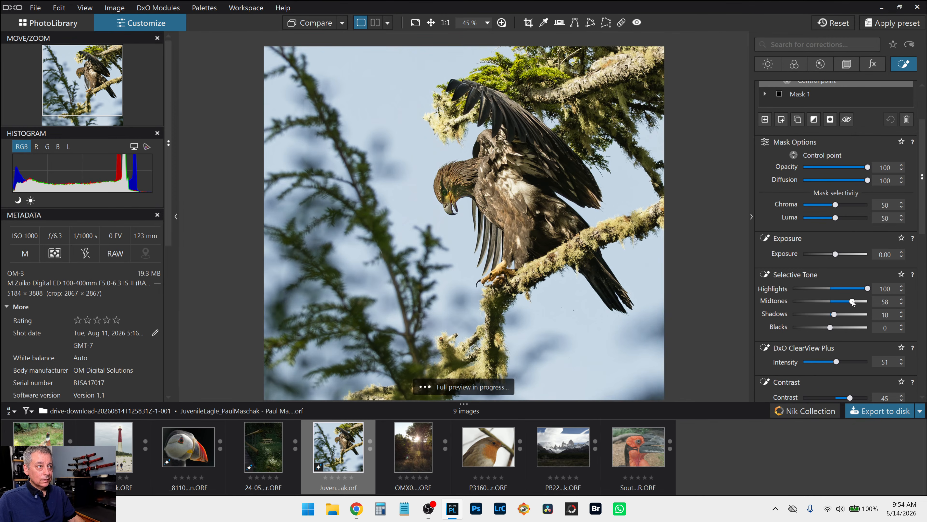
scroll(852, 302, down, 2)
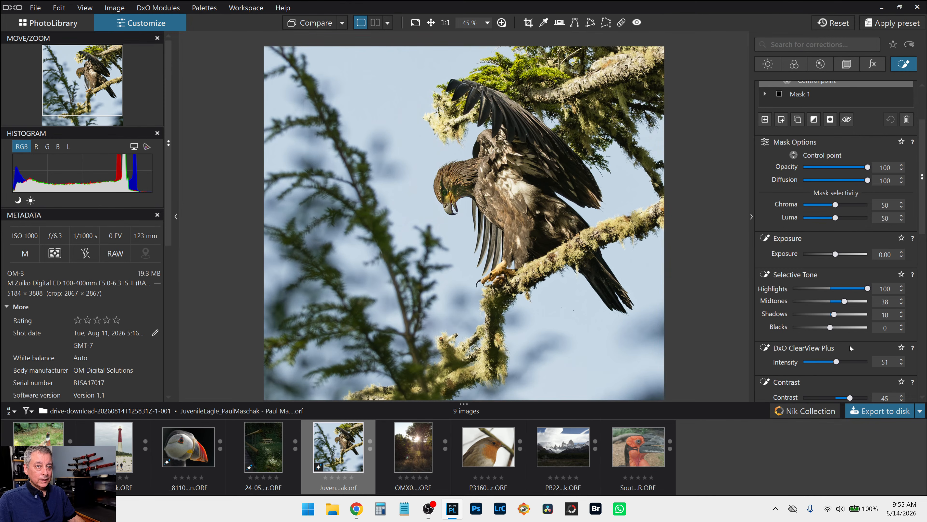
Step: Strengthen the eye mask's detail with microcontrast 100, contrast 57 and ClearView Plus 62
scroll(851, 348, down, 2)
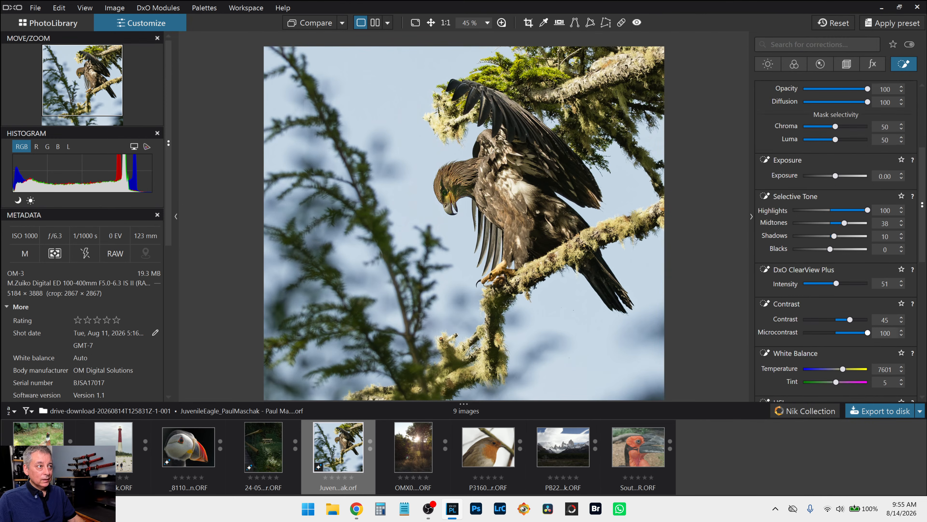
click(863, 320)
drag(864, 320, 854, 320)
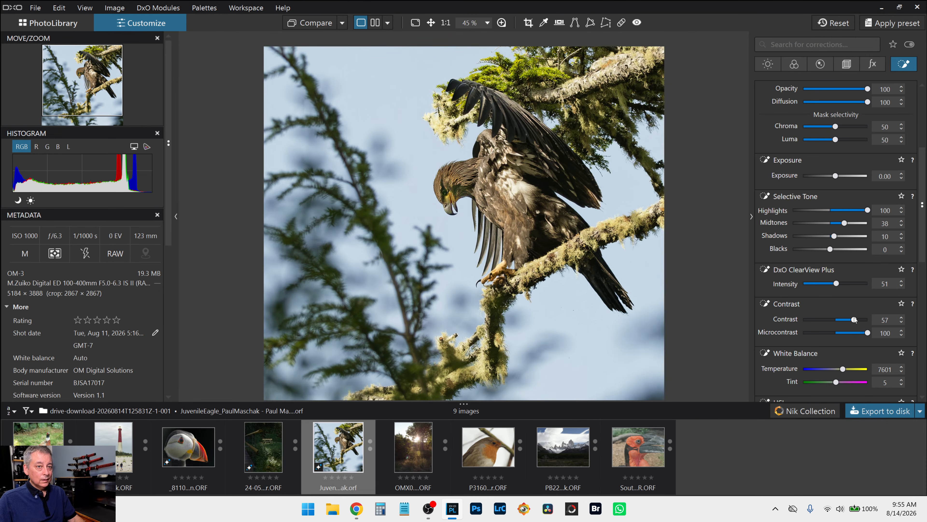
click(865, 283)
drag(865, 285, 843, 284)
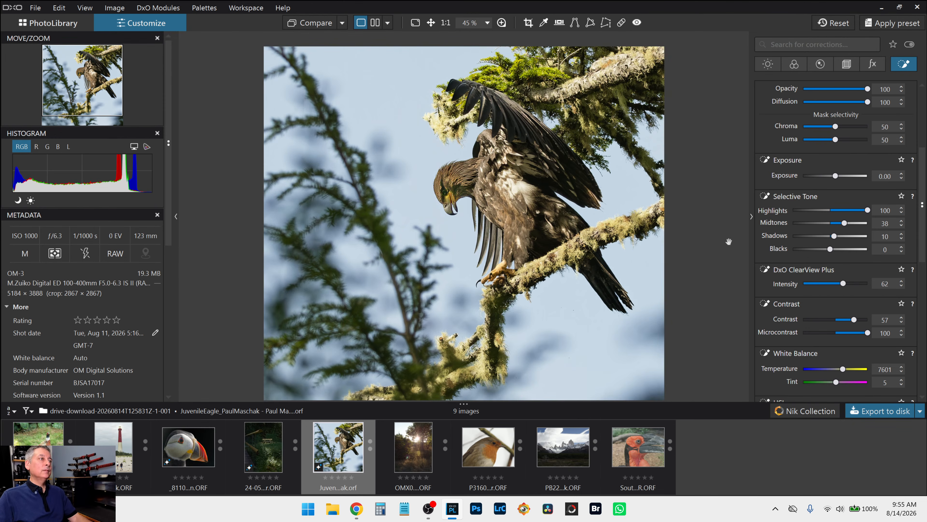
Step: Compare the eagle photo before and after the edits, side by side and in the single-image view
scroll(715, 240, down, 2)
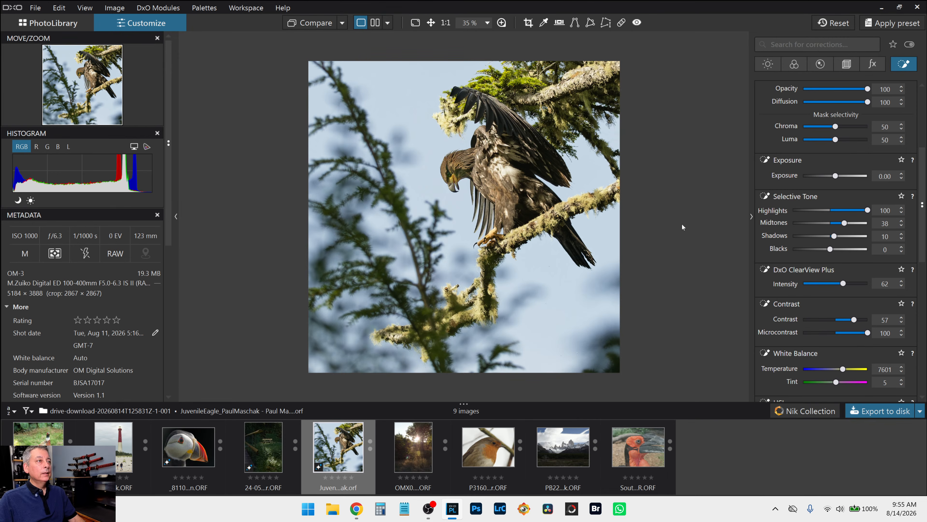
click(378, 22)
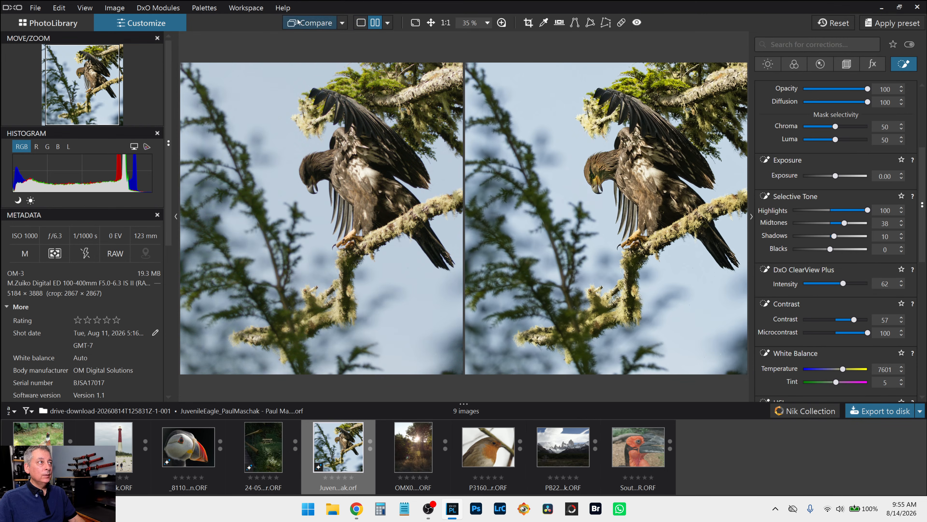
click(361, 23)
click(311, 23)
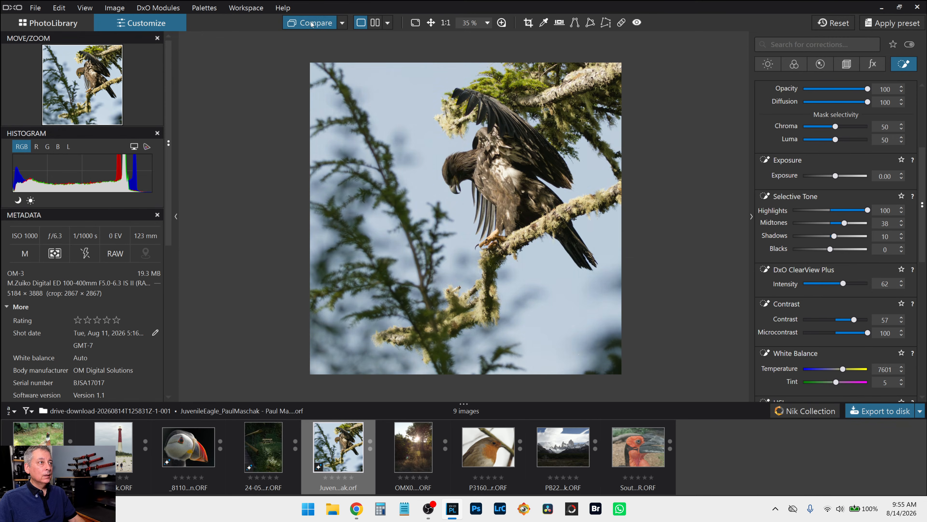
click(311, 22)
click(311, 23)
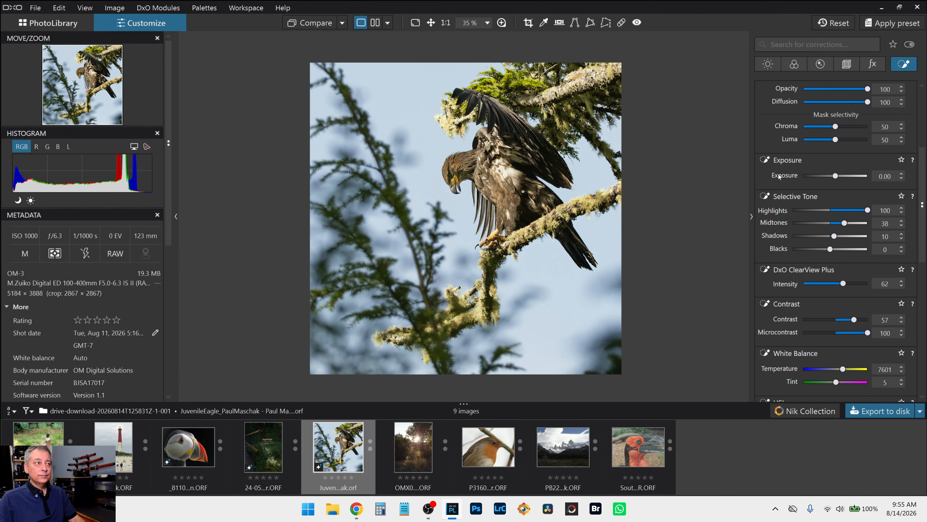
Step: Create a new local adjustment mask and select the sky behind the eagle with the AI mask
scroll(801, 187, up, 4)
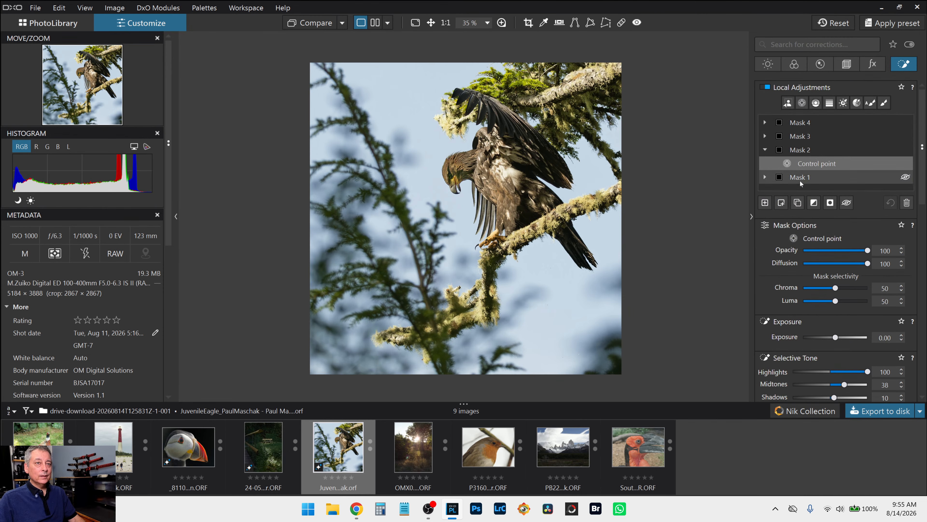
click(765, 202)
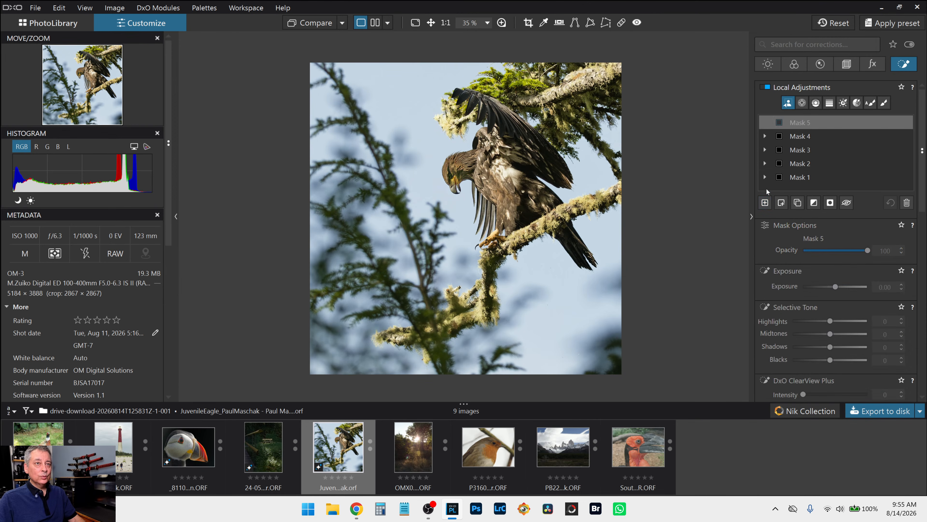
click(407, 117)
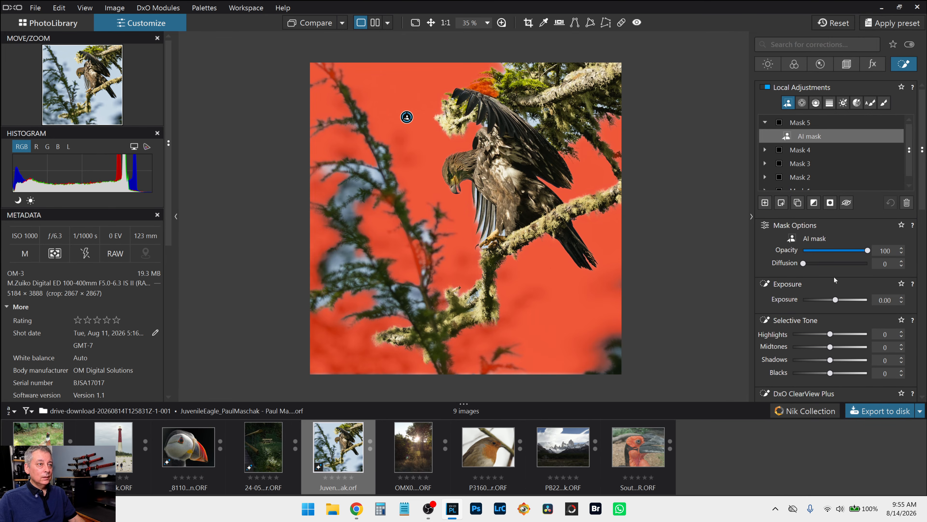
Step: Set the sky mask's diffusion to 100, its highlights to 30 and its midtones to 8
click(868, 263)
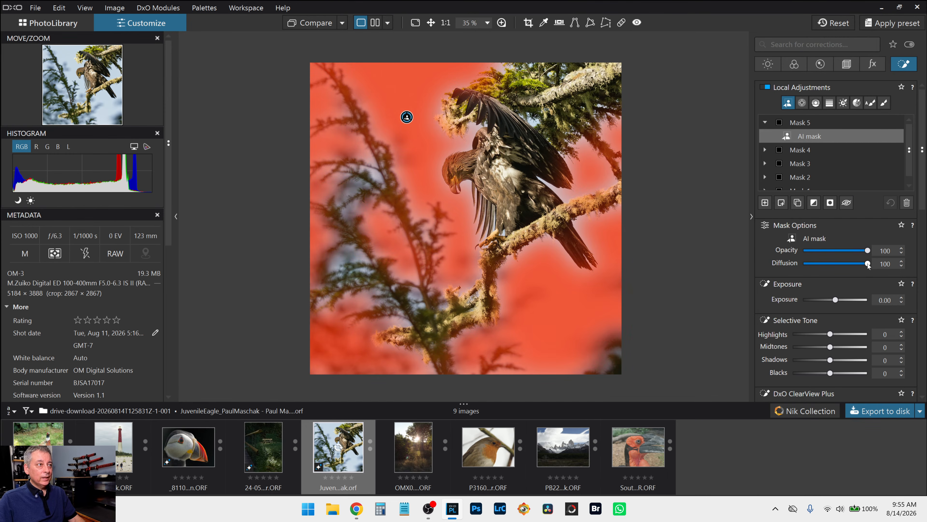
scroll(858, 310, down, 1)
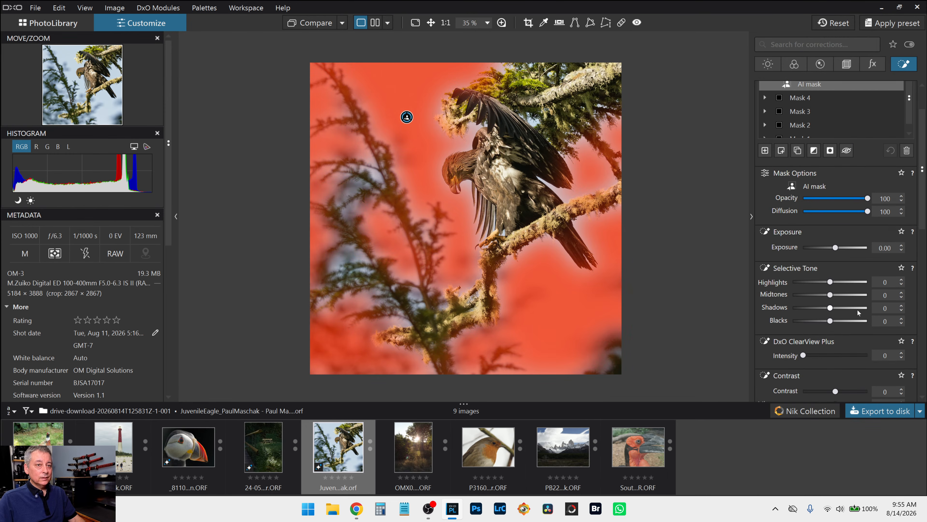
click(856, 285)
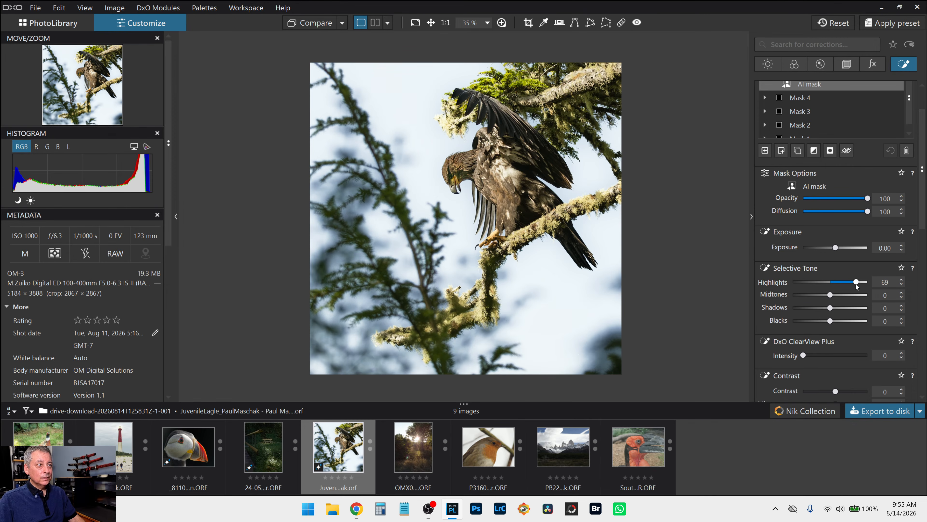
drag(856, 283, 791, 284)
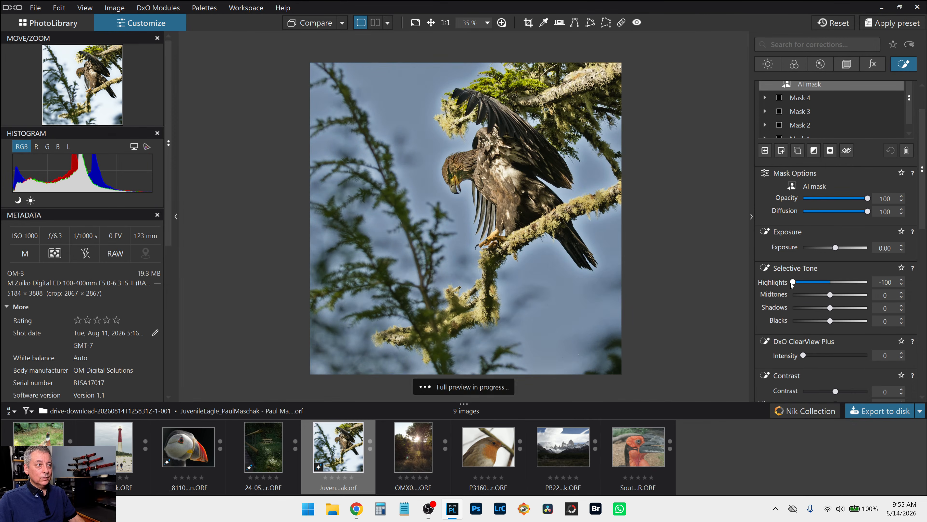
drag(793, 285, 833, 296)
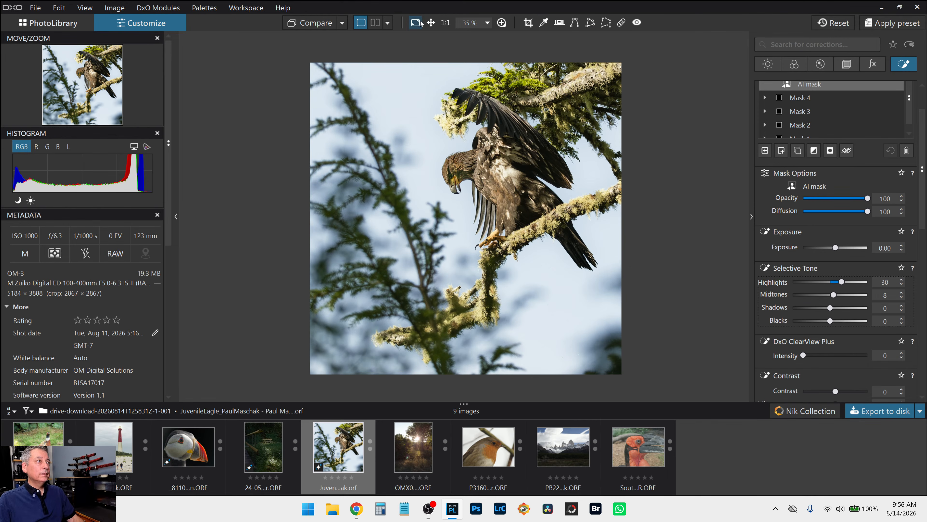
Step: Compare the original and edited eagle photos side by side with the side palettes hidden, and return to the single-image view
click(388, 23)
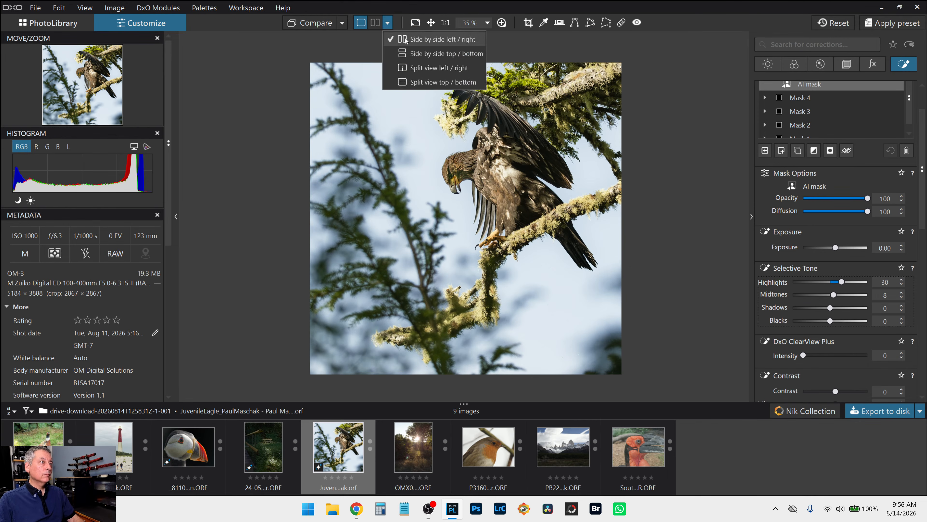
click(380, 27)
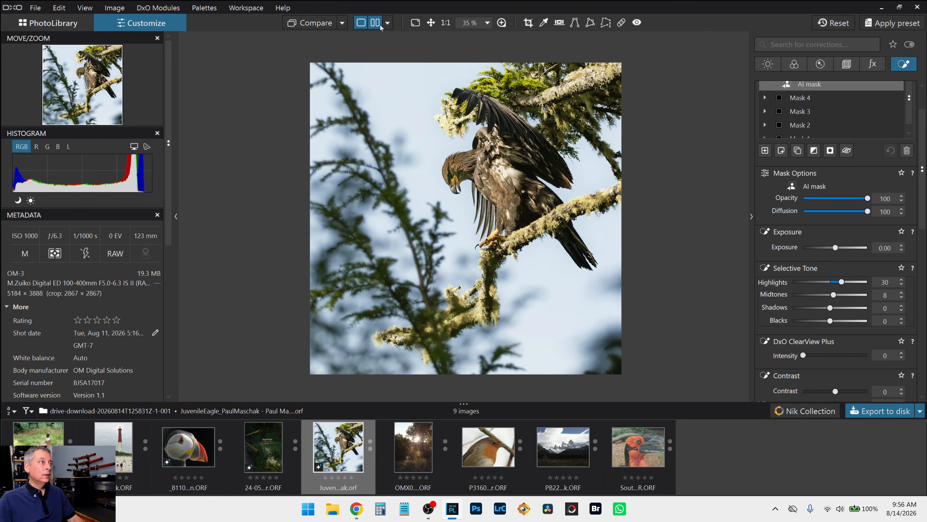
click(342, 23)
click(360, 47)
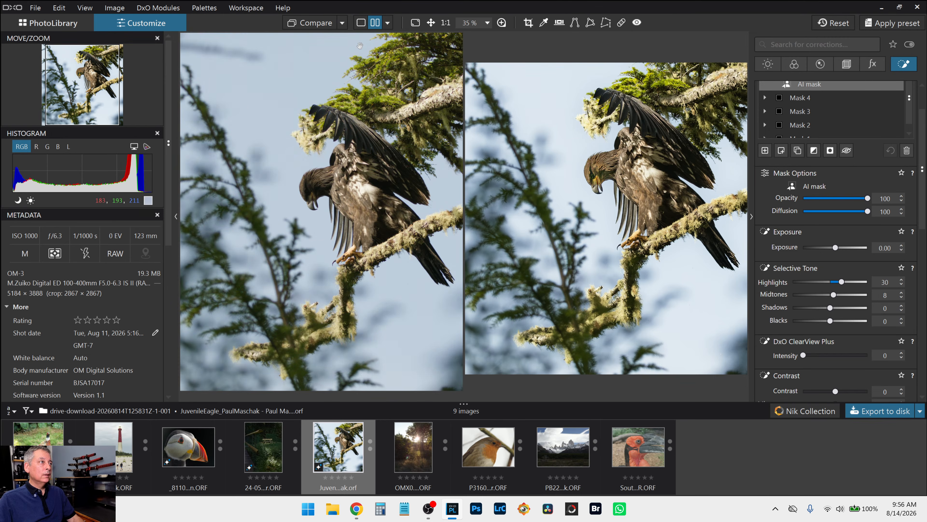
key(F9)
scroll(360, 104, down, 2)
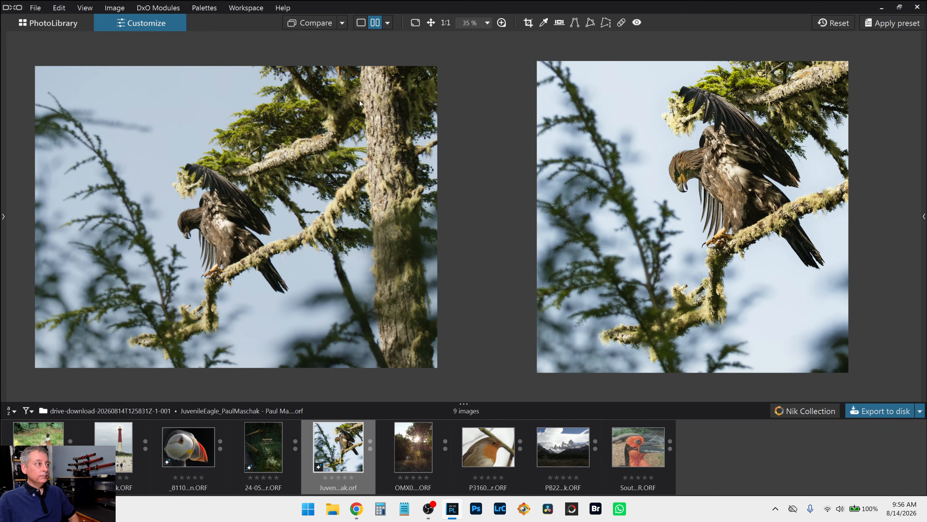
scroll(624, 197, down, 1)
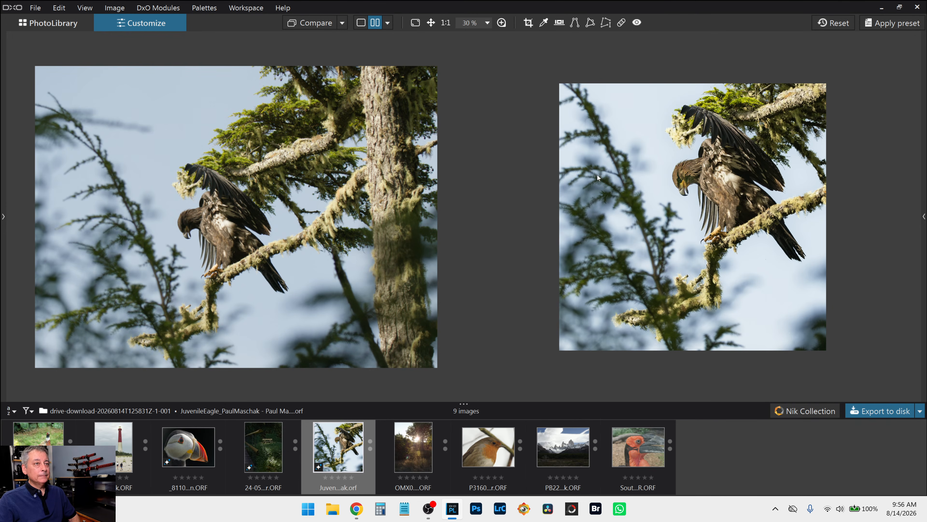
scroll(619, 192, up, 1)
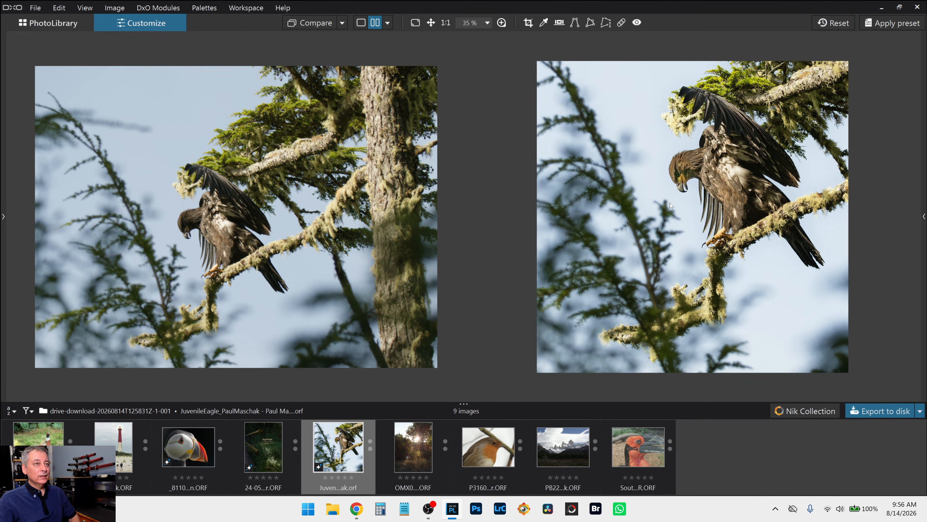
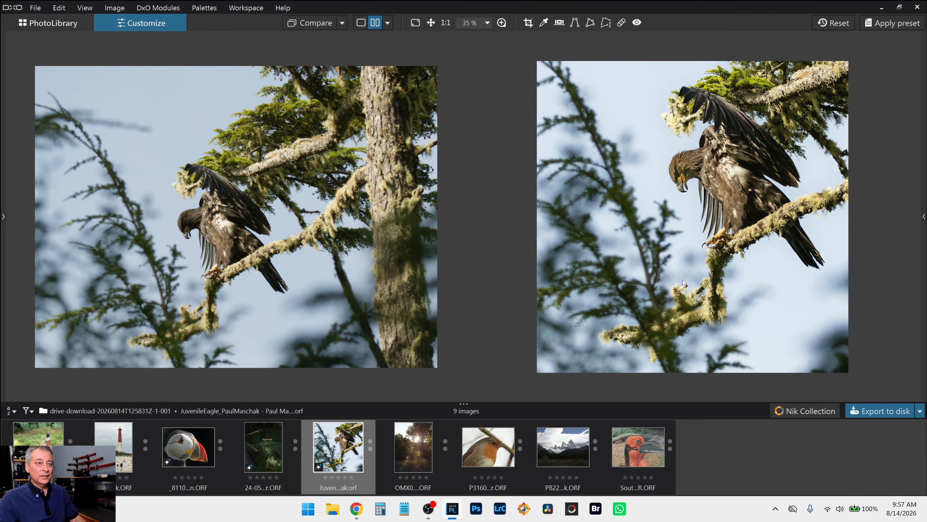
key(F9)
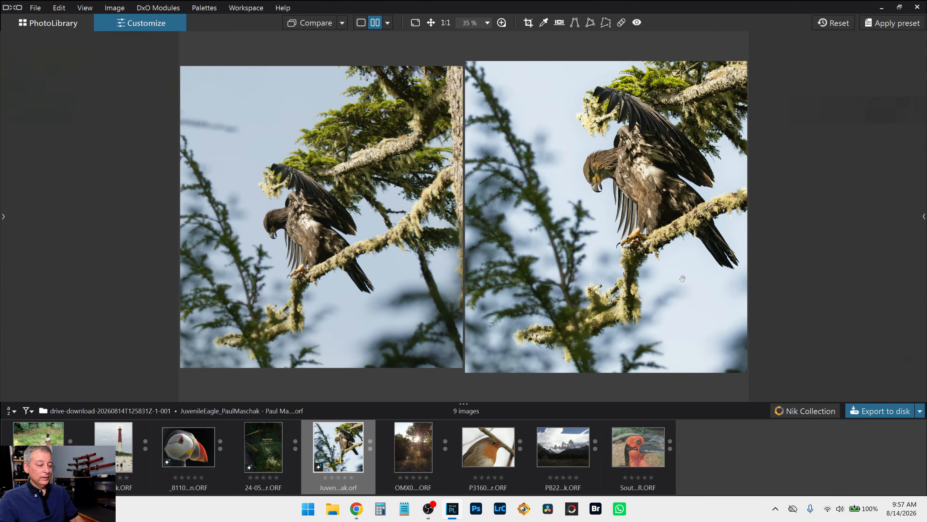
click(361, 23)
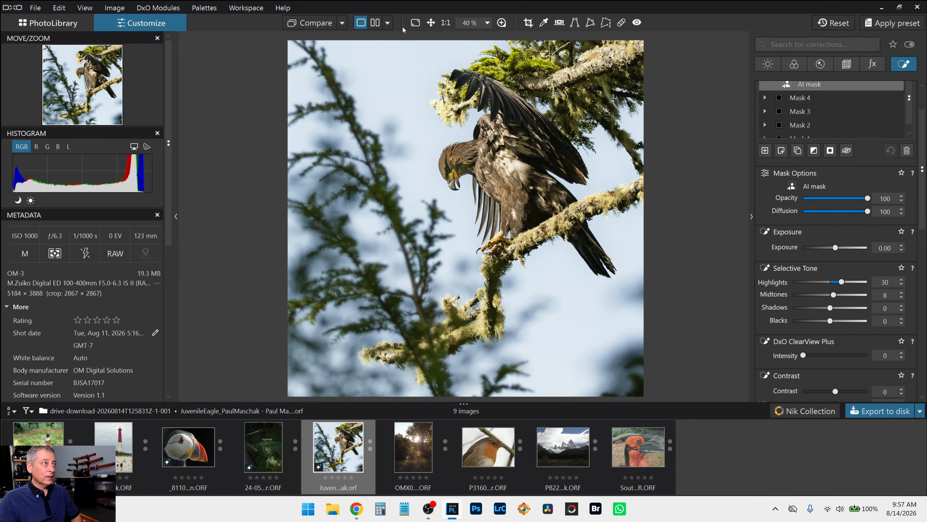
Step: Inspect the eagle's body and talons before and after the edits in a zoomed left/right split view
click(388, 23)
click(409, 64)
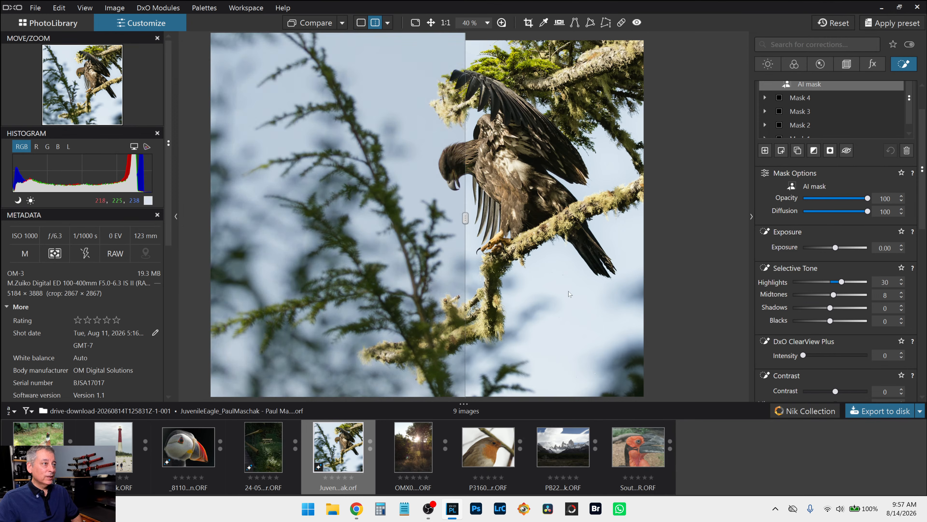
scroll(556, 261, up, 5)
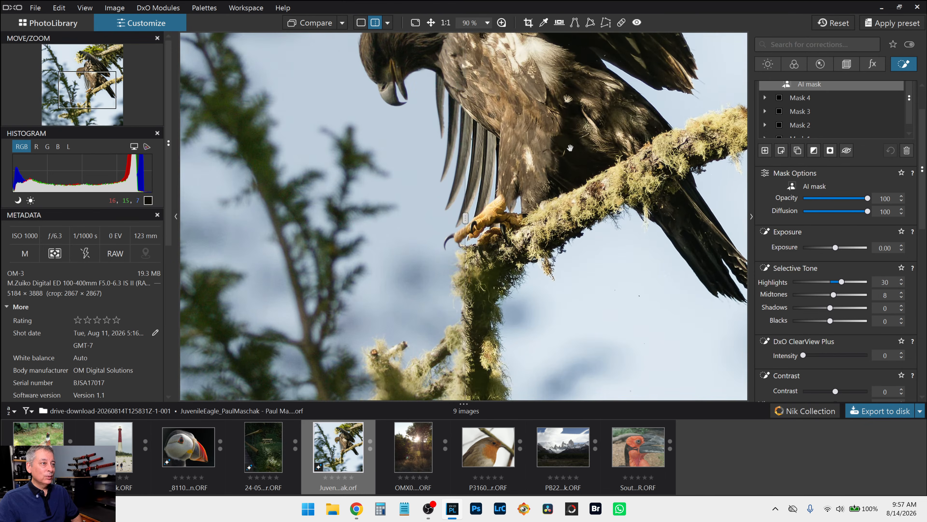
drag(562, 233, 558, 317)
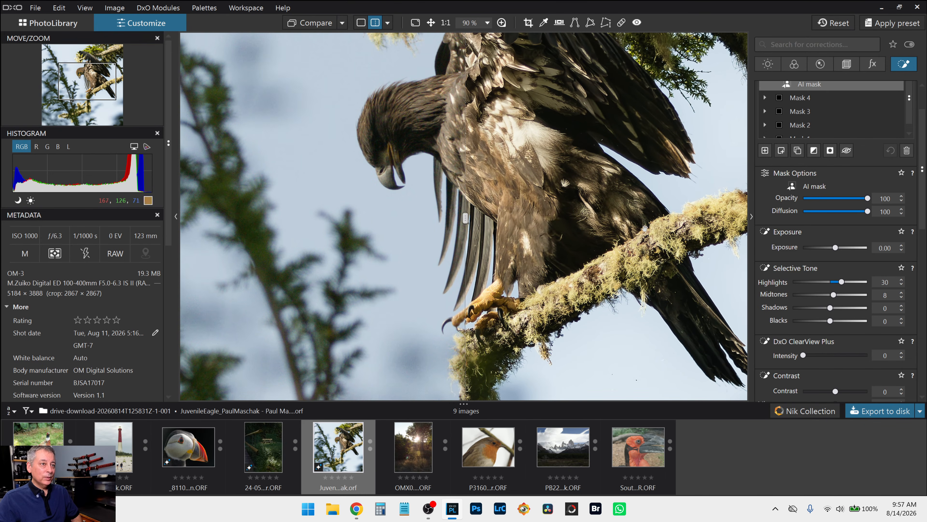
drag(465, 218, 550, 255)
scroll(552, 270, up, 3)
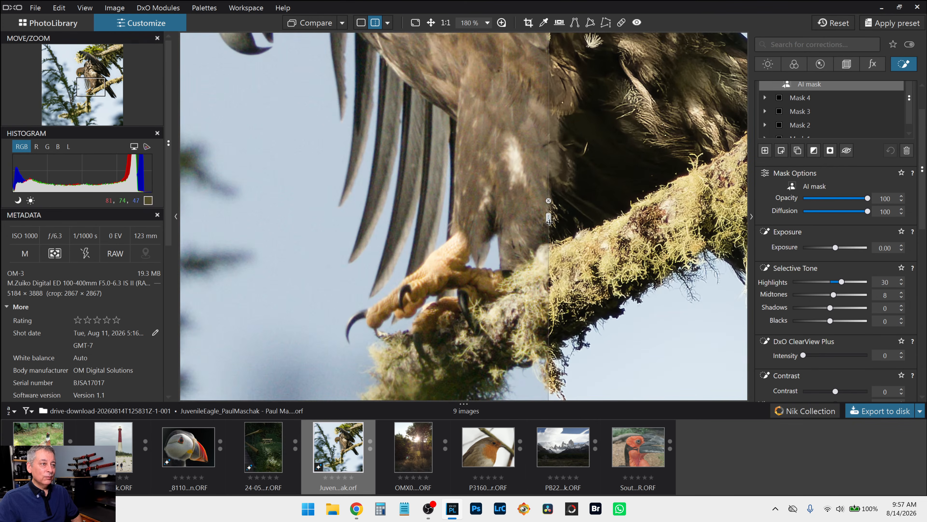
Step: Examine the eagle's head and feather detail up close in the split view, and return to the whole edited photo alone
drag(549, 218, 300, 218)
drag(496, 86, 502, 161)
drag(530, 112, 583, 237)
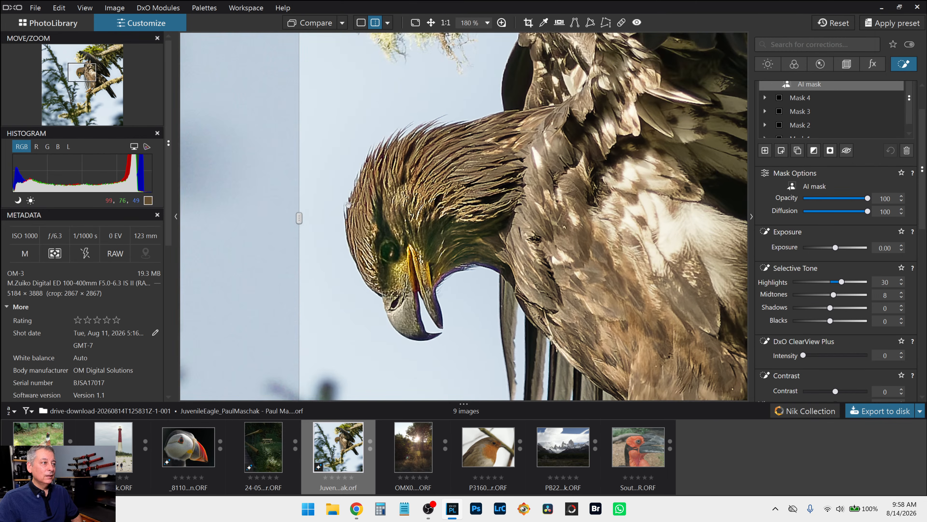
drag(299, 218, 252, 218)
scroll(635, 317, down, 1)
scroll(636, 318, down, 5)
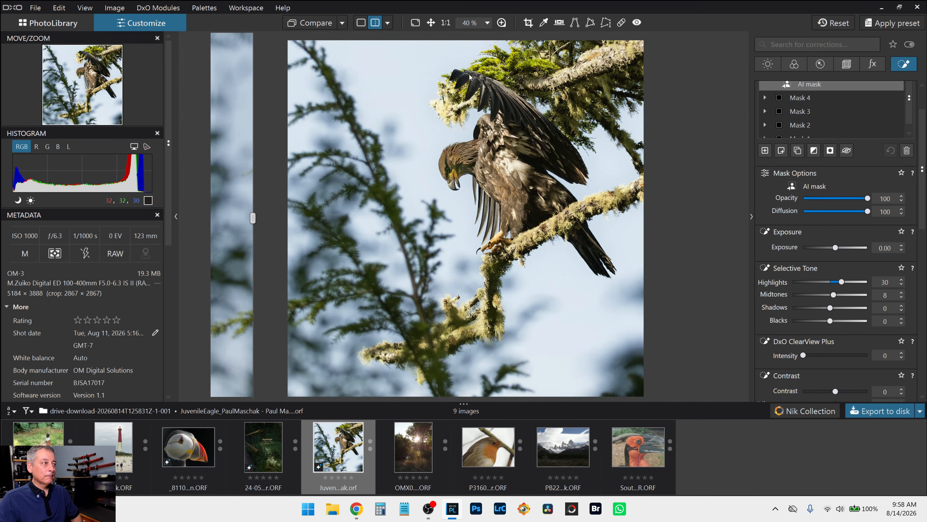
click(361, 23)
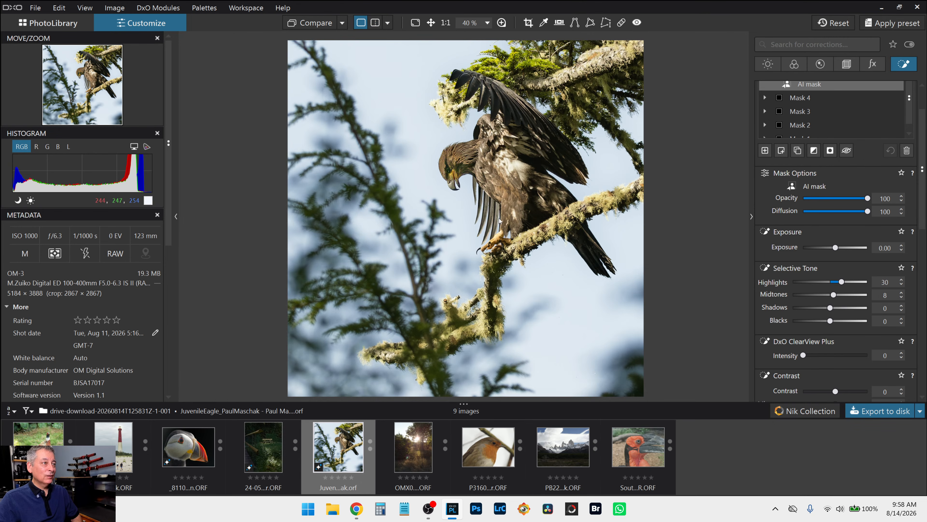
scroll(541, 221, down, 1)
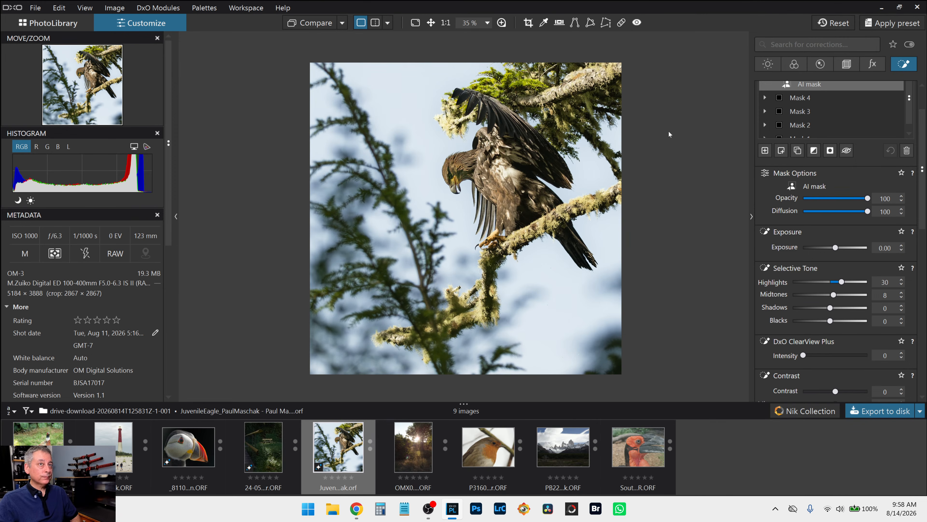
Step: Open the OMX008174 backlit tree photo and apply the 000 RobTrek_Default_v01 preset to it
click(431, 428)
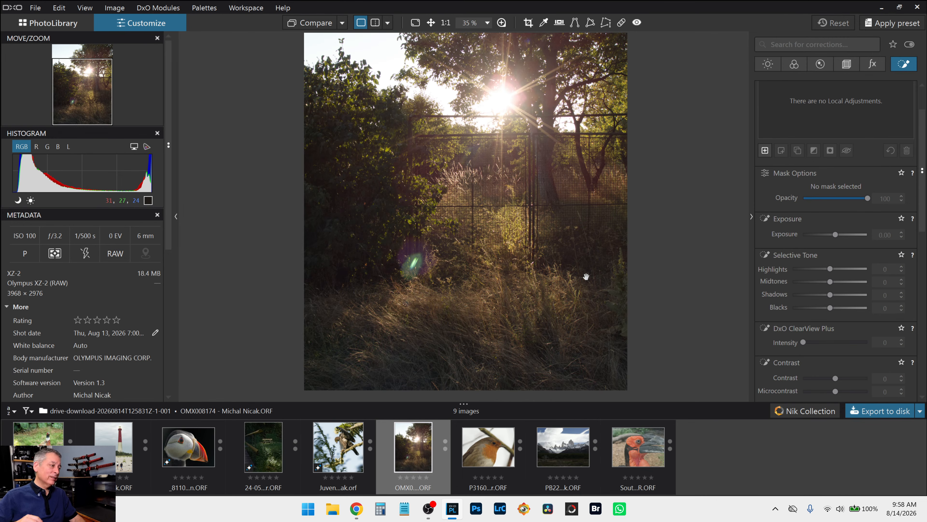
scroll(583, 278, down, 1)
scroll(582, 280, down, 1)
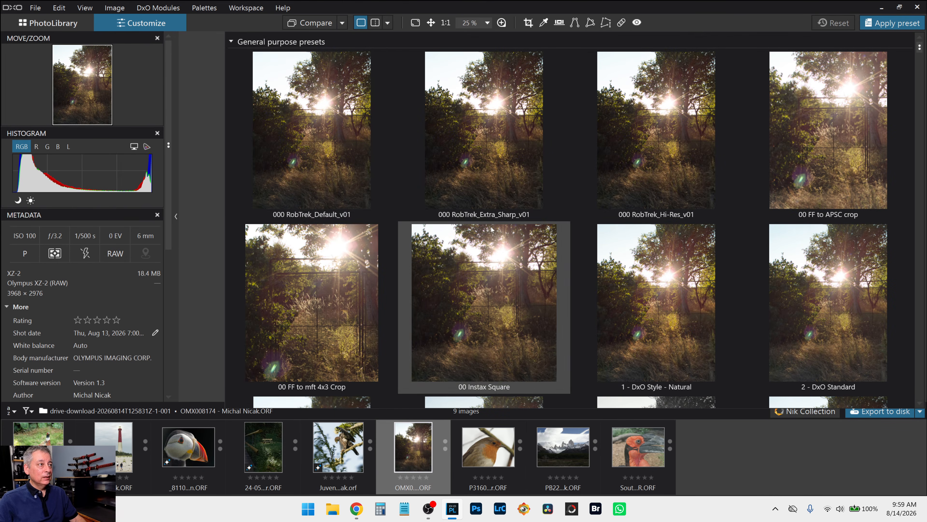
double_click(344, 177)
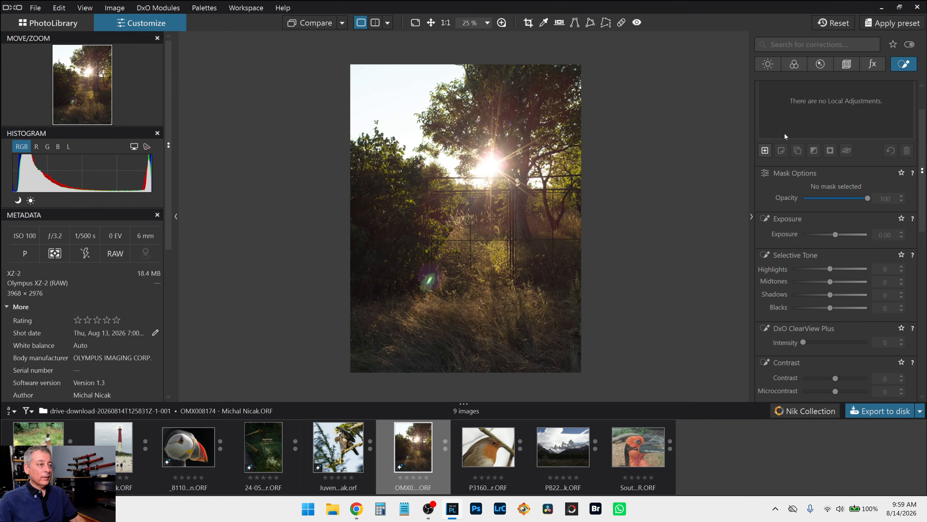
Step: Darken the whole tree photo by setting the global exposure to -1.89
click(767, 65)
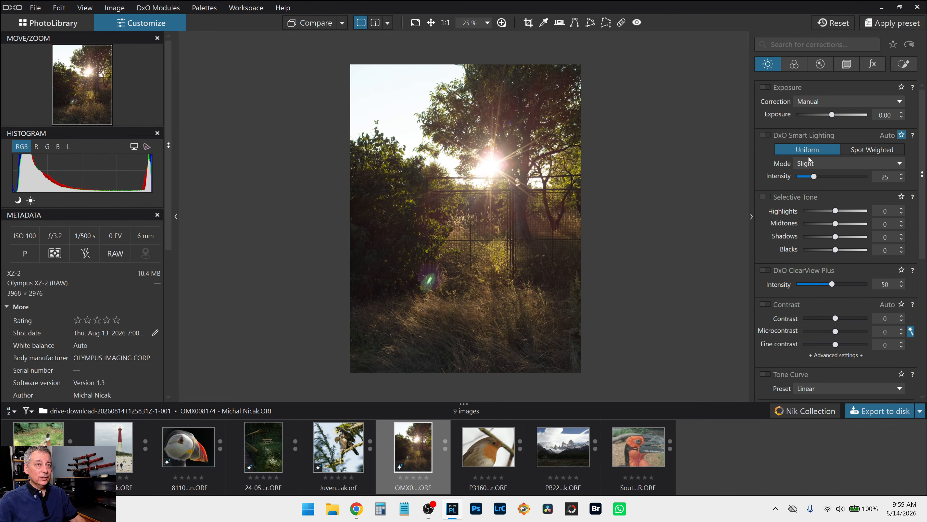
drag(831, 115, 814, 116)
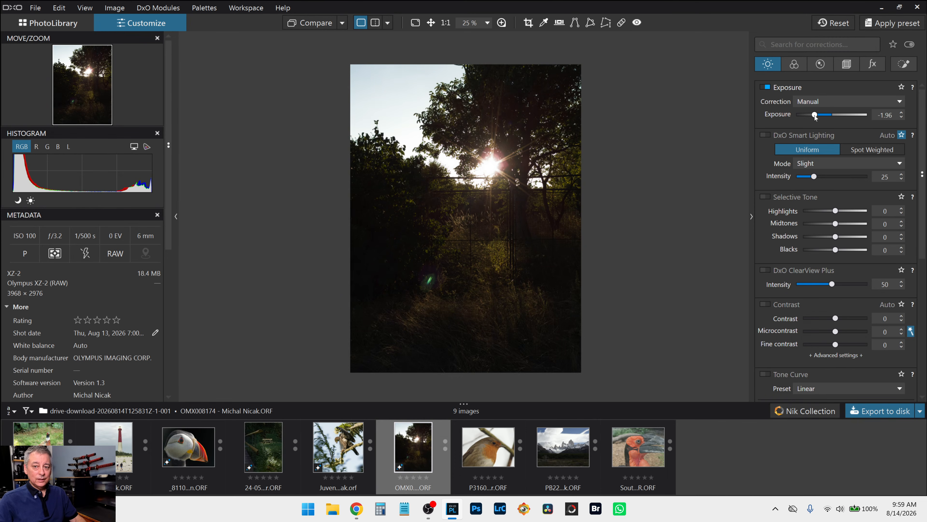
drag(815, 116, 816, 116)
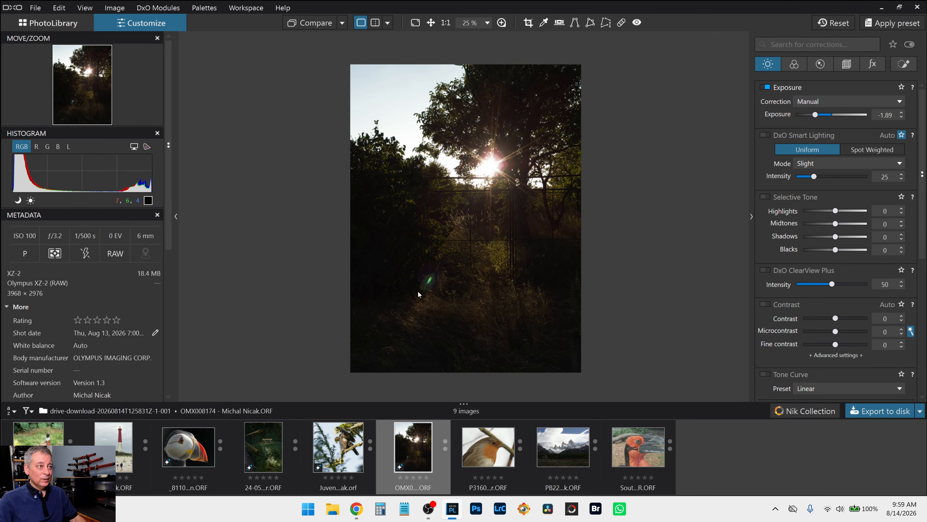
Step: Create a local adjustment mask with control points on the sunlit bush by the fence and on the bright tall grass
scroll(464, 290, up, 1)
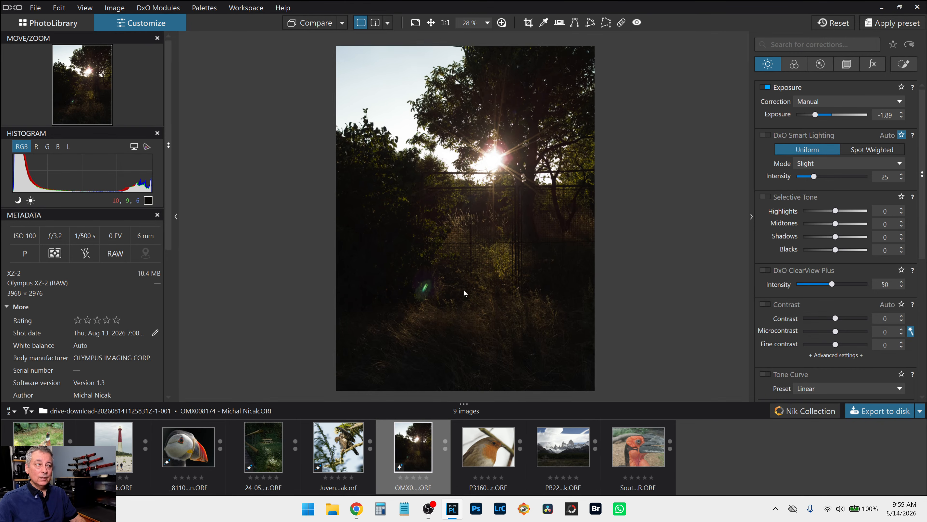
click(903, 64)
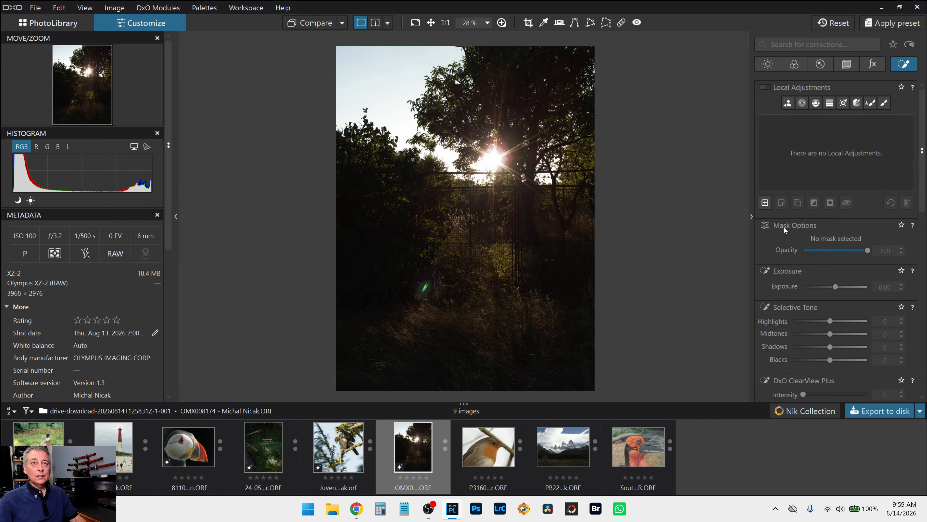
click(802, 103)
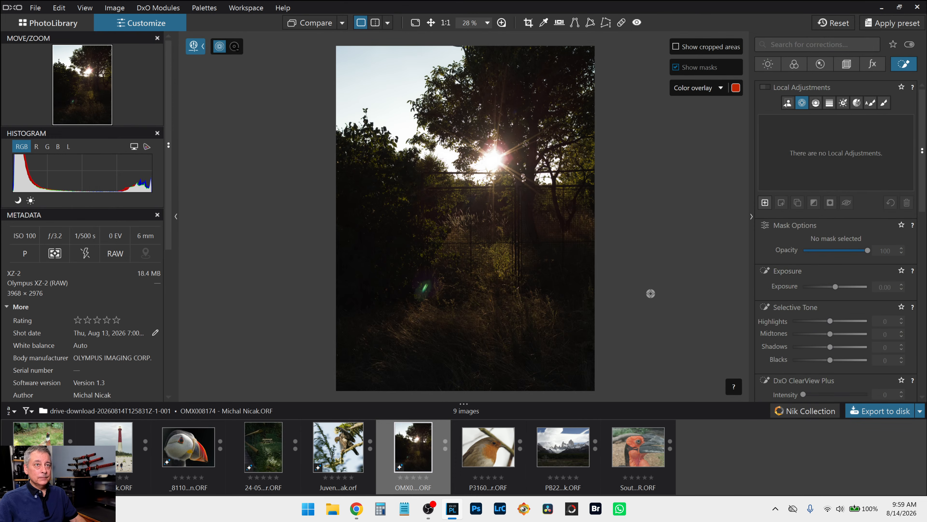
drag(504, 262, 522, 306)
scroll(507, 261, up, 5)
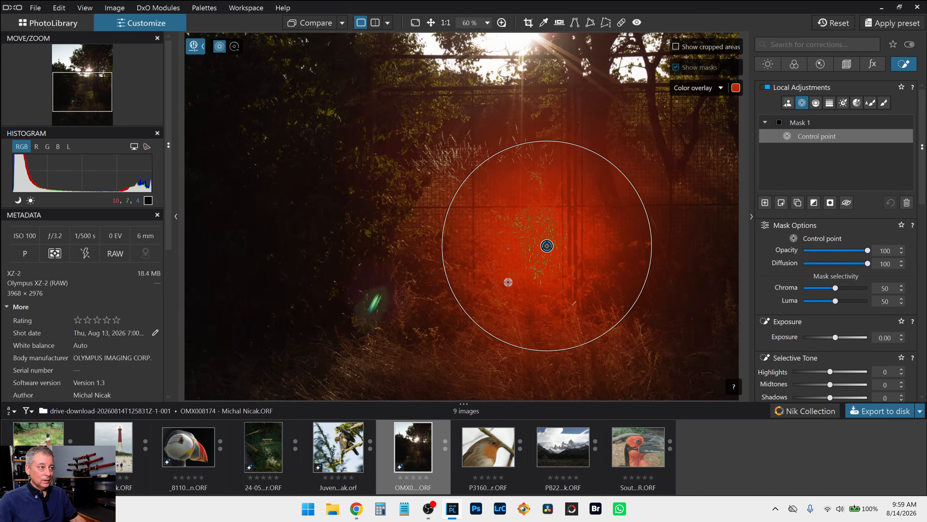
drag(559, 231, 561, 229)
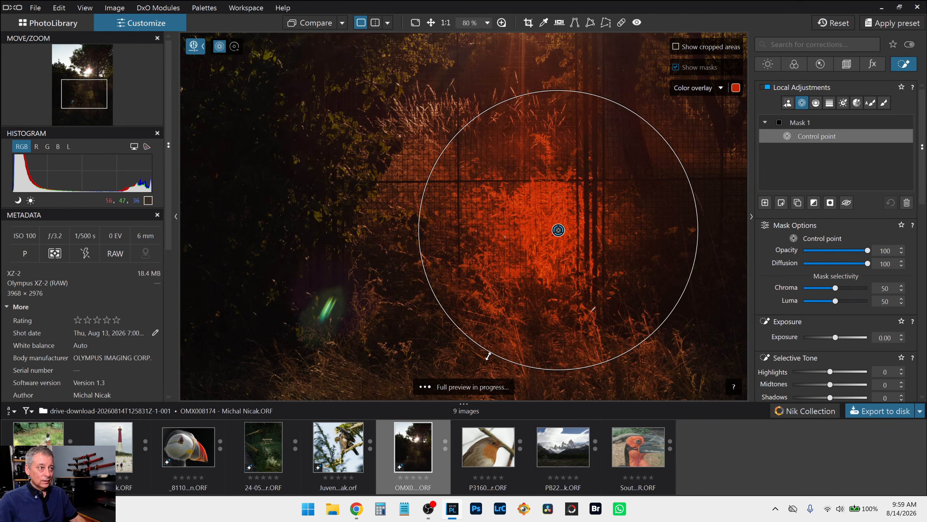
click(419, 117)
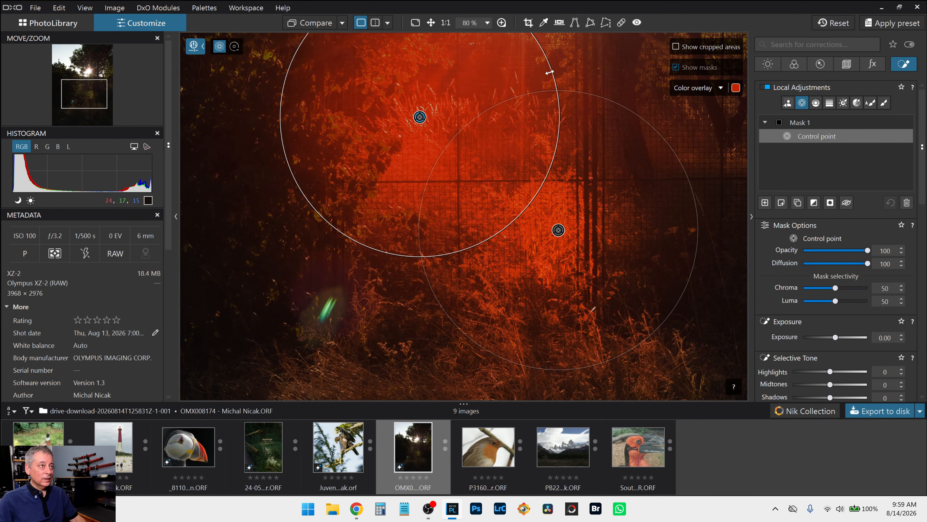
drag(420, 116, 423, 117)
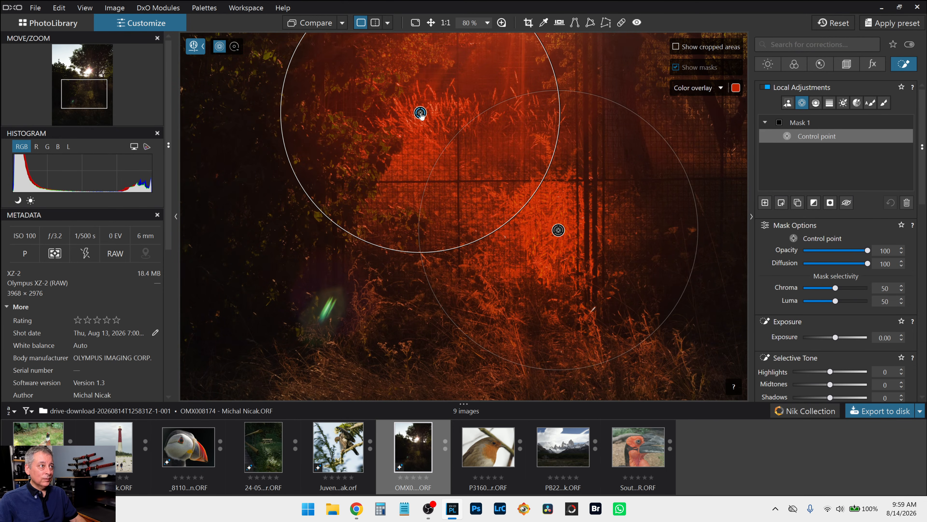
Step: Move the tall grass control point precisely onto a bright grass stalk so the mask targets the sunlit grass
scroll(421, 114, up, 5)
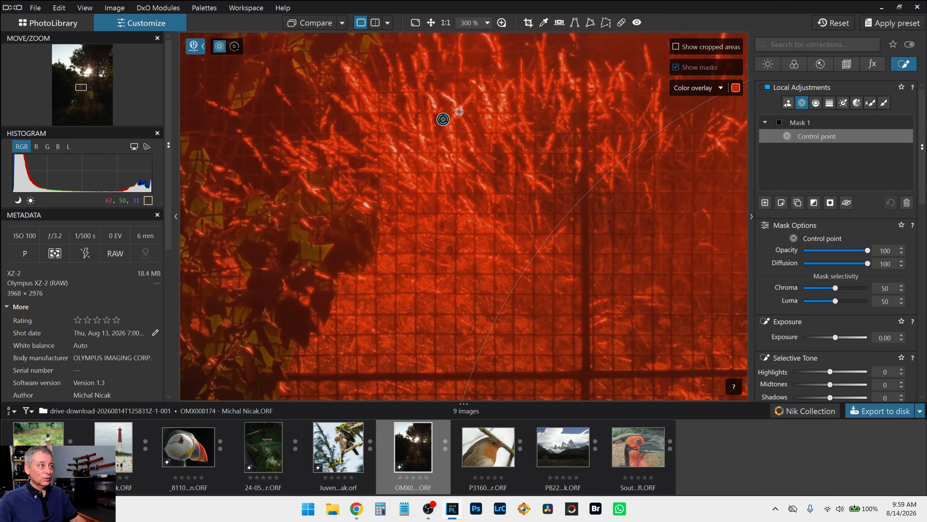
drag(443, 120, 434, 106)
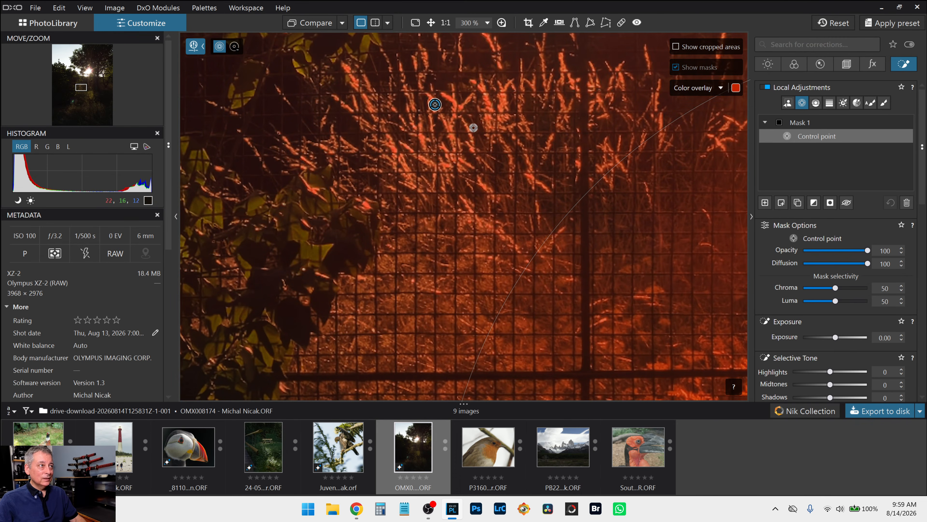
scroll(611, 270, down, 3)
scroll(611, 270, down, 4)
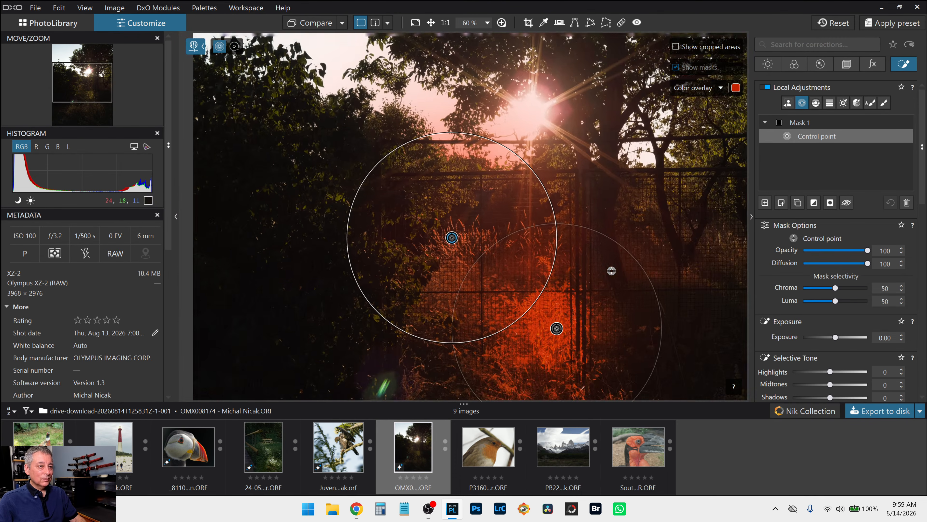
Step: Add a control point to the mask on the grass just below the green lens flare and fine-tune its position
scroll(492, 344, down, 2)
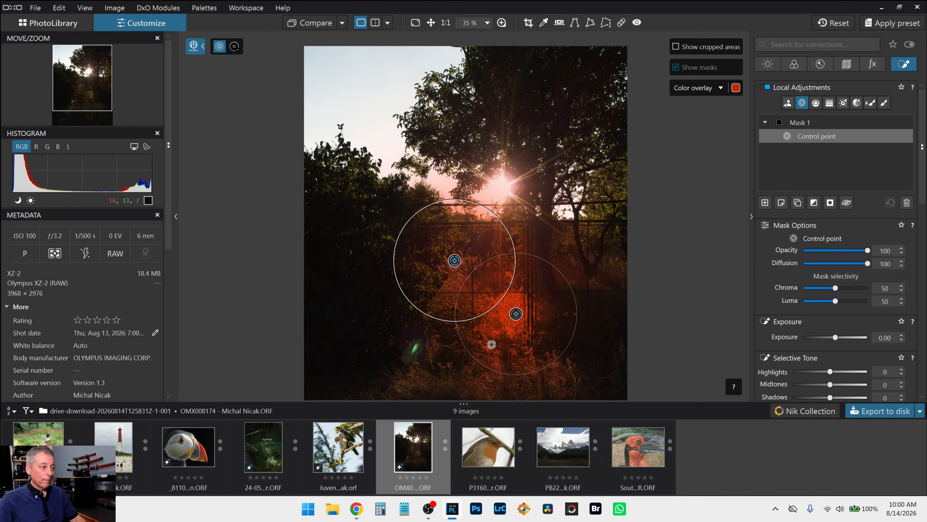
click(421, 319)
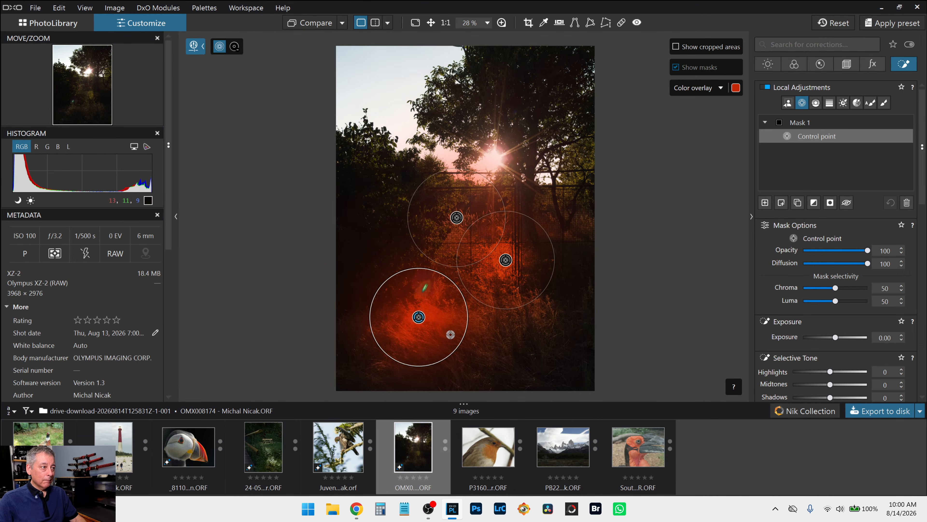
scroll(409, 323, up, 2)
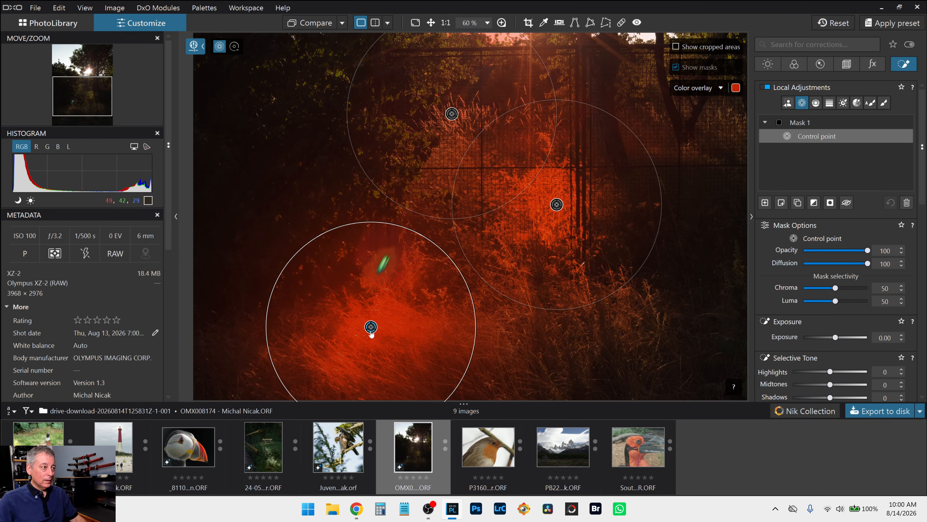
scroll(372, 330, up, 3)
drag(376, 314, 373, 310)
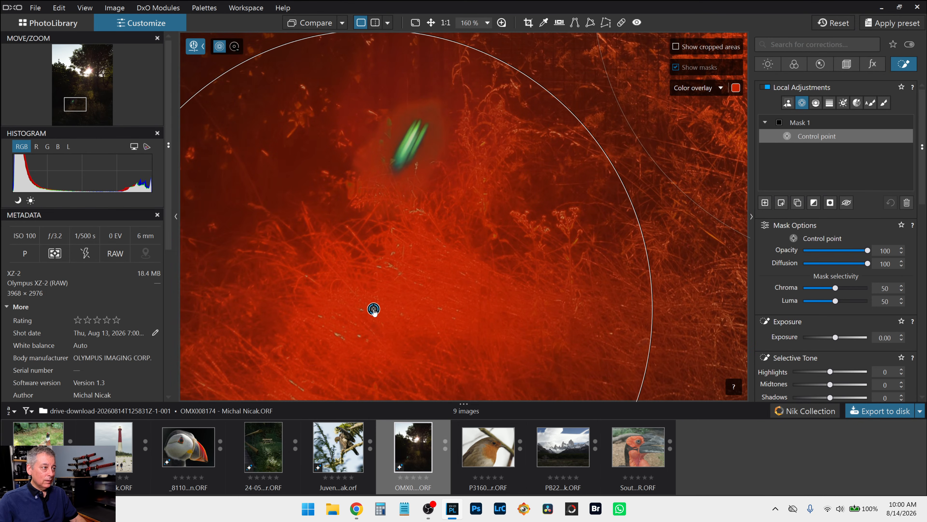
Step: Add another control point on the foreground grass directly below the sunlit bush and check its coverage up close
scroll(507, 304, down, 3)
scroll(690, 331, down, 1)
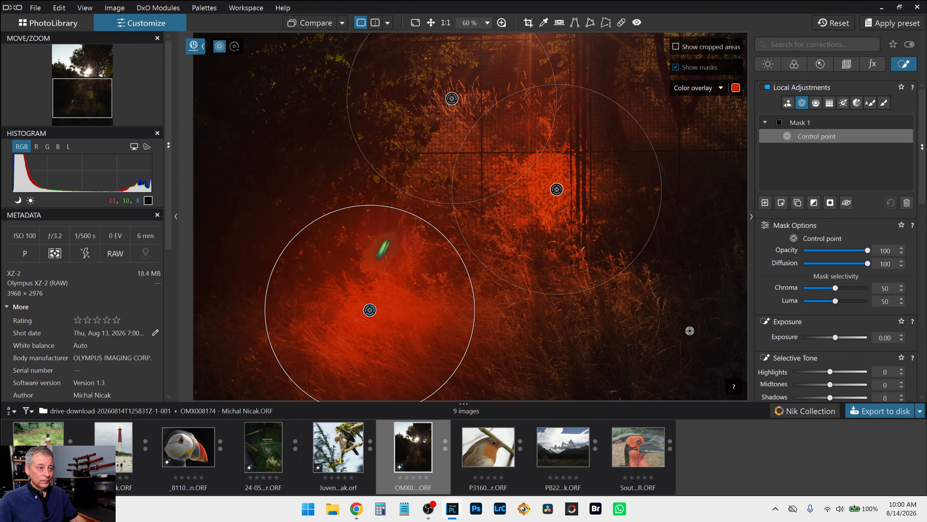
click(584, 282)
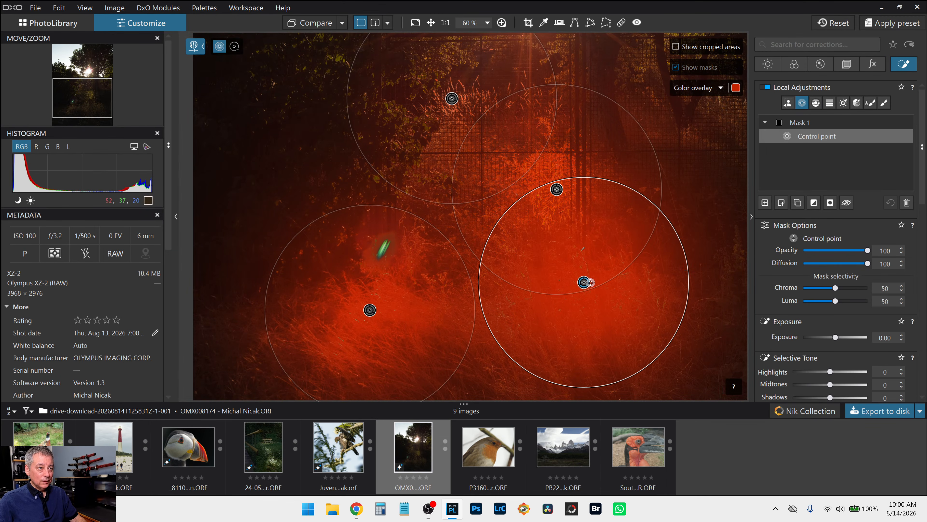
scroll(594, 298, up, 2)
scroll(594, 297, up, 2)
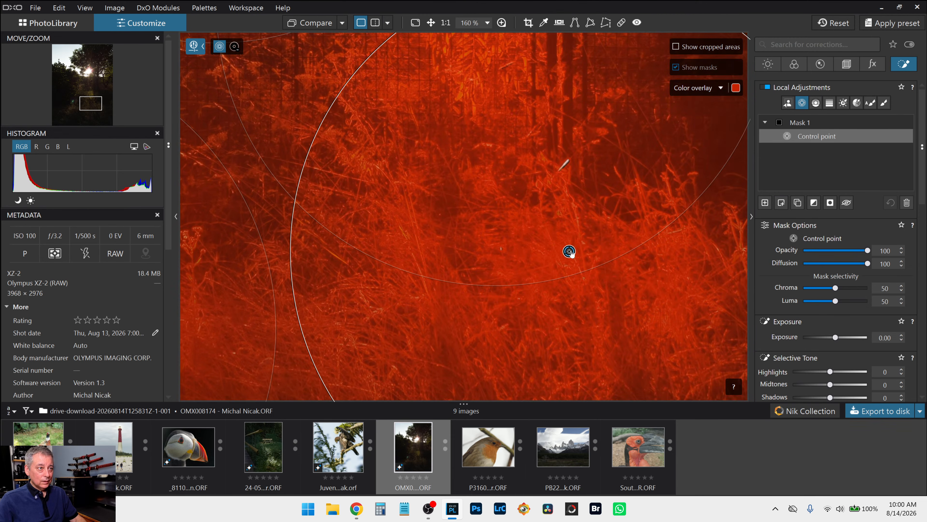
Step: Add a control point on the sunlit foliage just below the sun and shrink its circle to stay below the sky
scroll(631, 306, down, 2)
scroll(631, 305, down, 5)
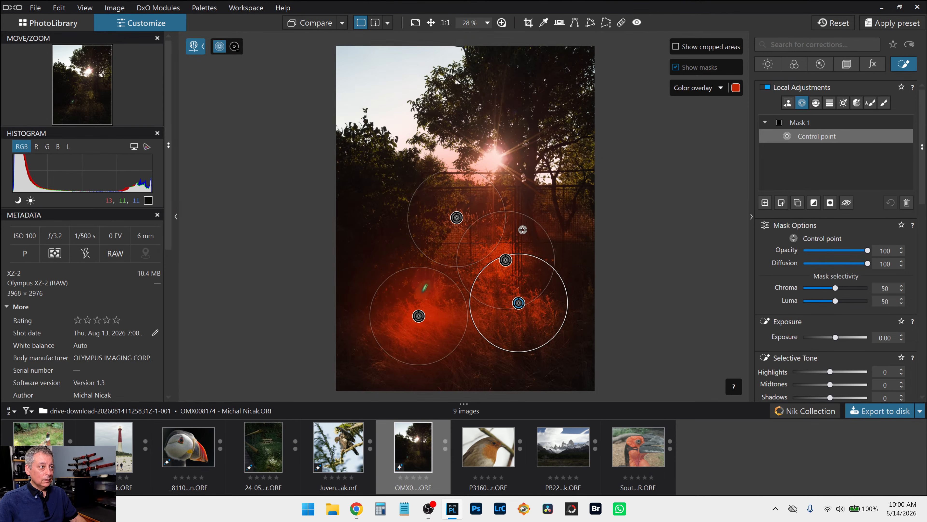
scroll(507, 197, up, 4)
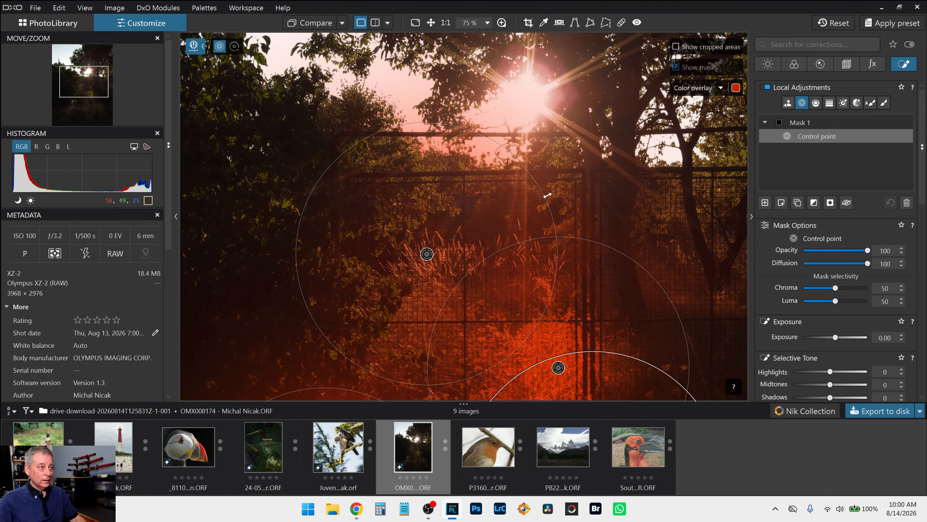
click(556, 196)
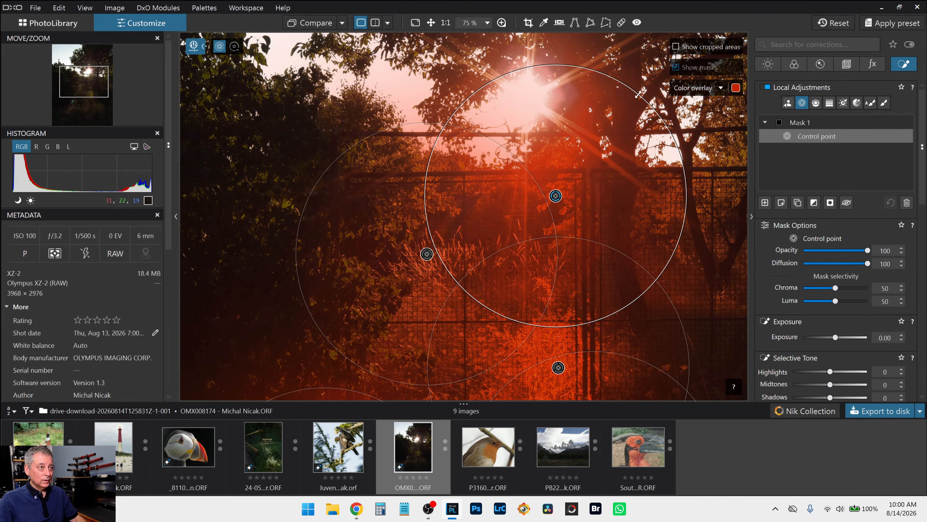
drag(638, 96, 606, 129)
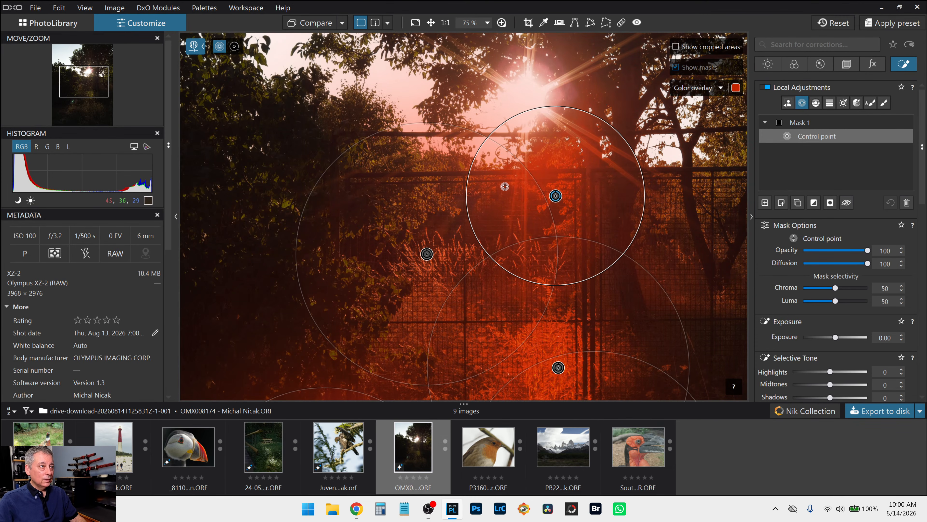
scroll(507, 204, down, 3)
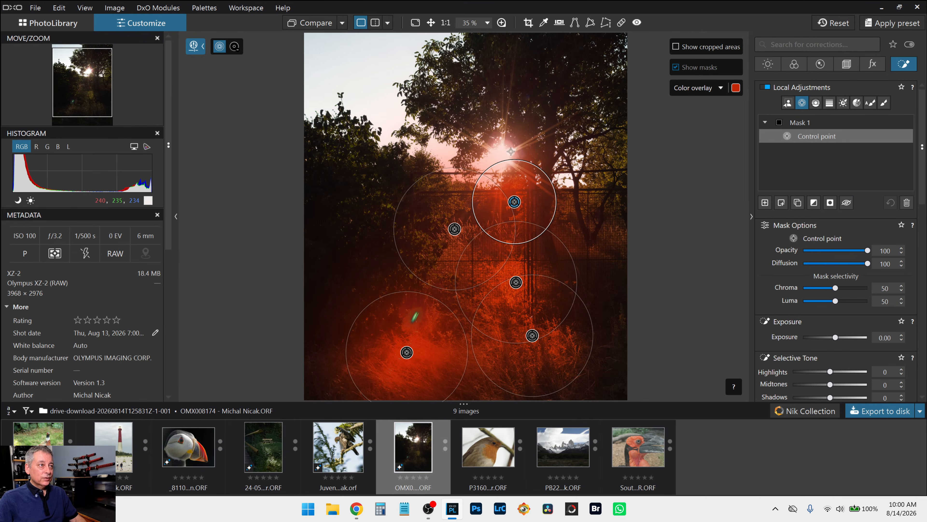
Step: Brighten the masked area with selective tone values of 80 for highlights, 58 for midtones and 33 for shadows
scroll(774, 311, down, 3)
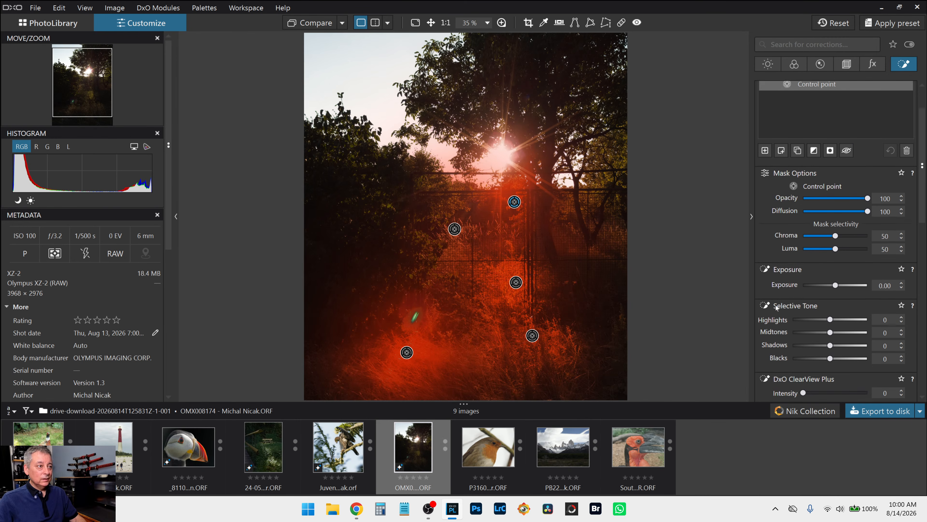
click(858, 272)
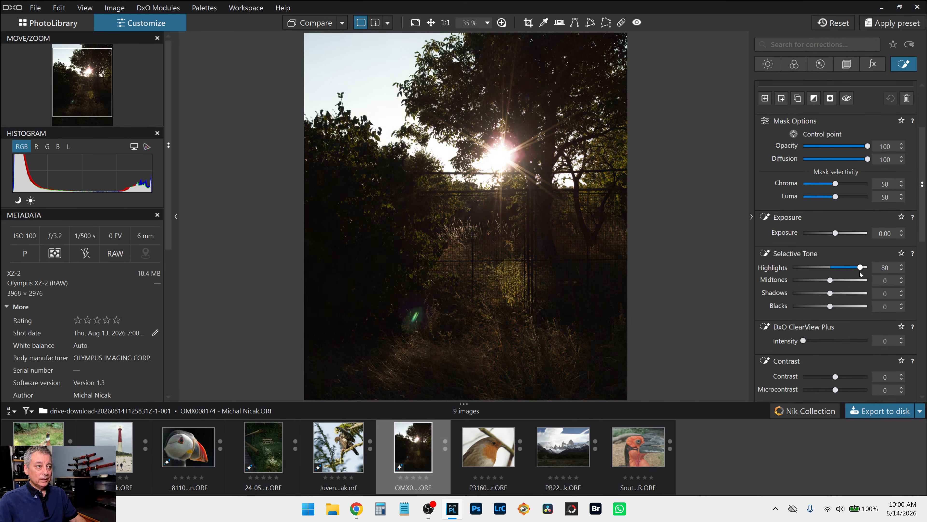
click(852, 280)
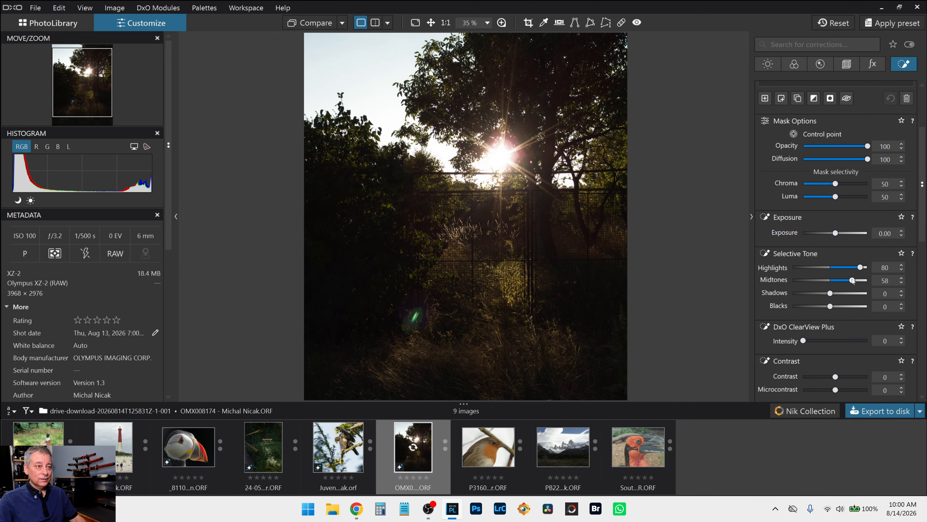
click(846, 293)
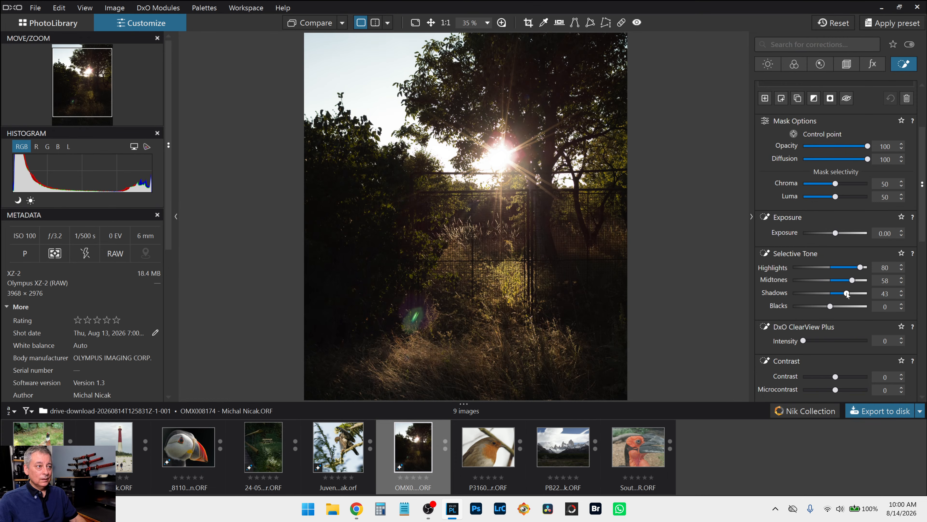
drag(846, 294, 843, 294)
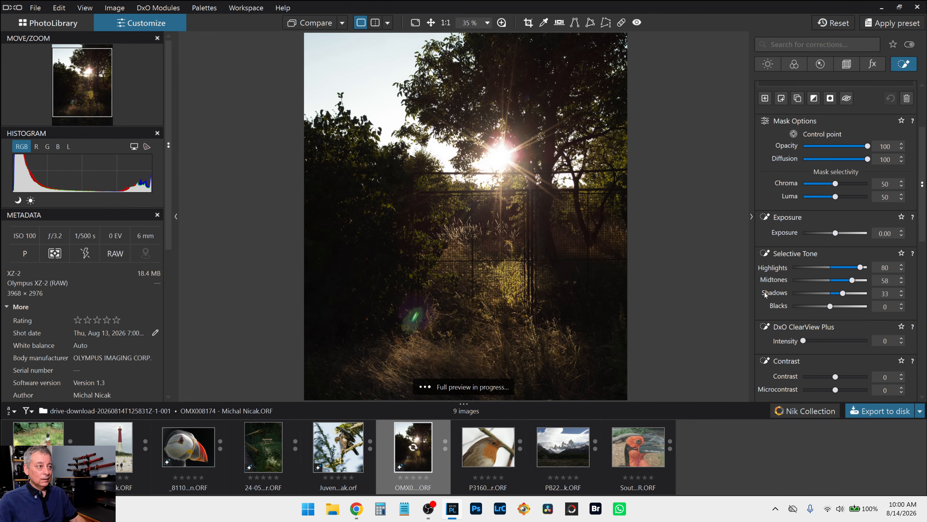
Step: Warm the masked area by setting its white balance temperature to 12394 and tint to 11
scroll(781, 290, down, 3)
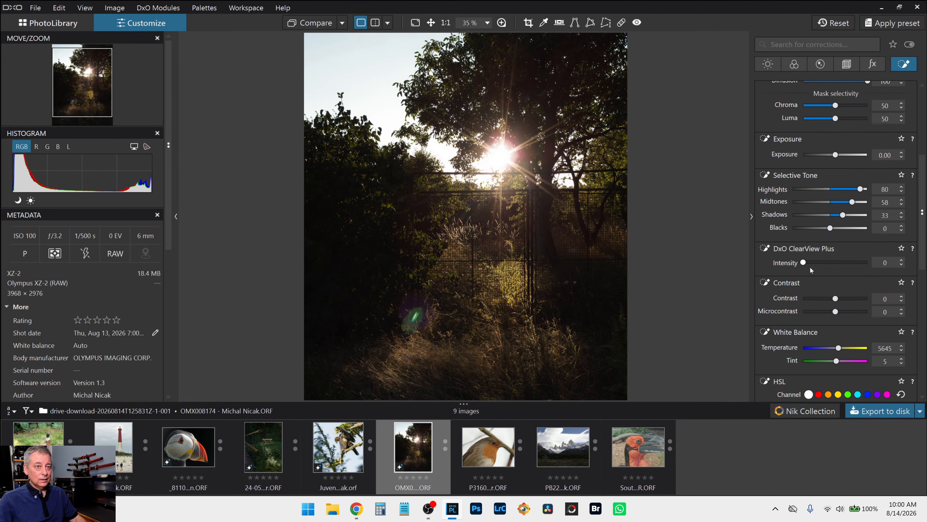
scroll(836, 304, down, 4)
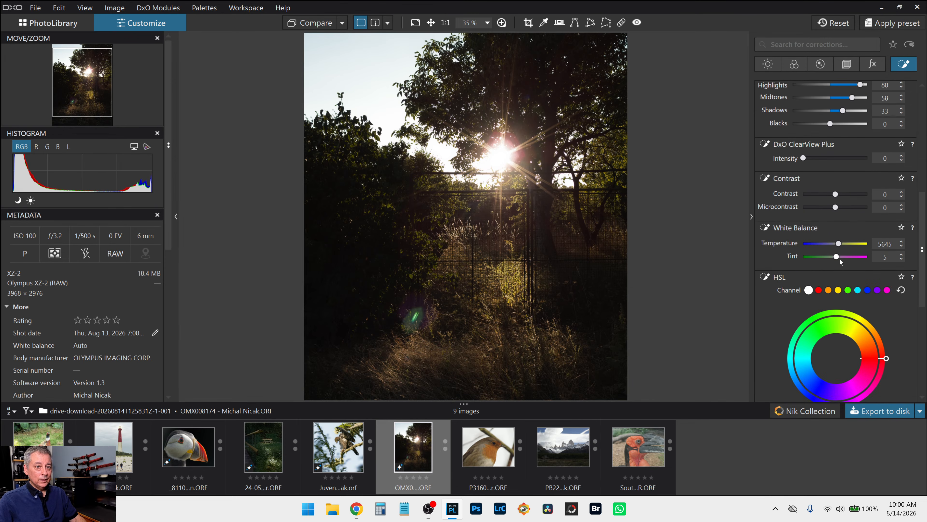
drag(840, 245, 842, 246)
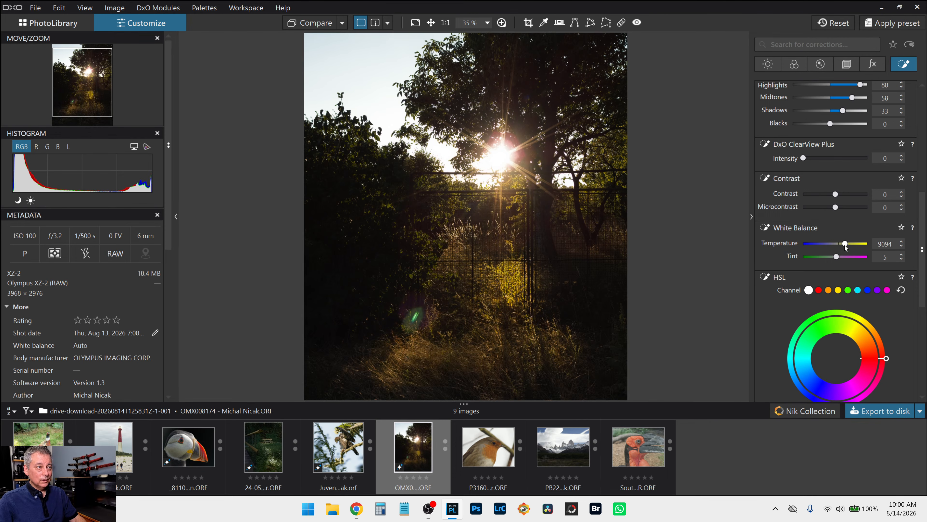
drag(845, 246, 845, 245)
drag(847, 245, 851, 246)
Step: Deepen the mask's dark tones by setting shadows to 29 and blacks to -5
scroll(776, 306, up, 4)
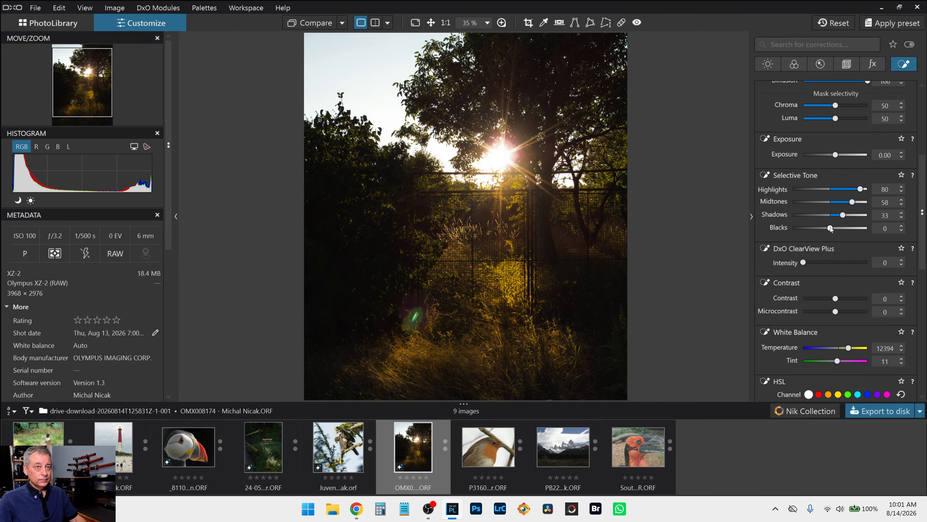
mouse_move(830, 227)
mouse_down()
mouse_move(799, 228)
mouse_move(825, 229)
mouse_up()
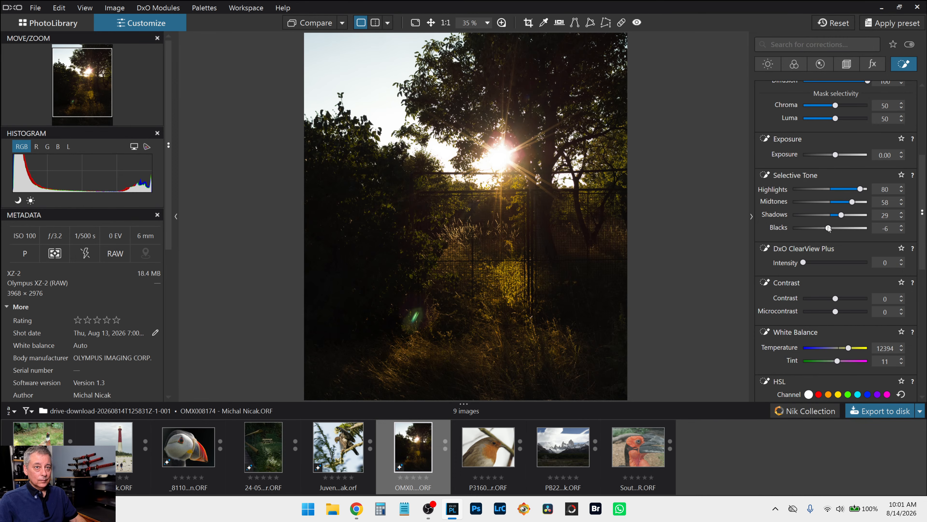
drag(829, 228, 829, 228)
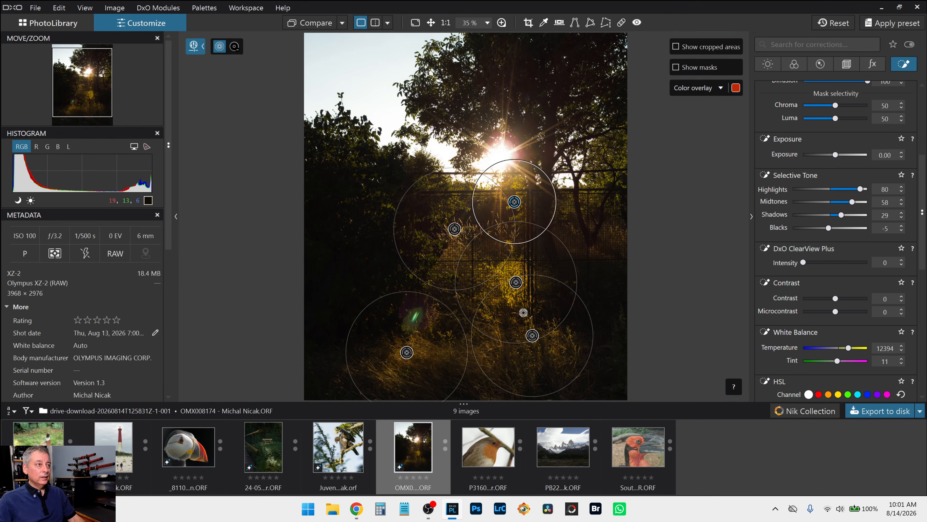
Step: Crop the tree photo to 2291 × 3054 px at the original aspect ratio, framing the sun and the lit grass
scroll(523, 312, down, 3)
key(Escape)
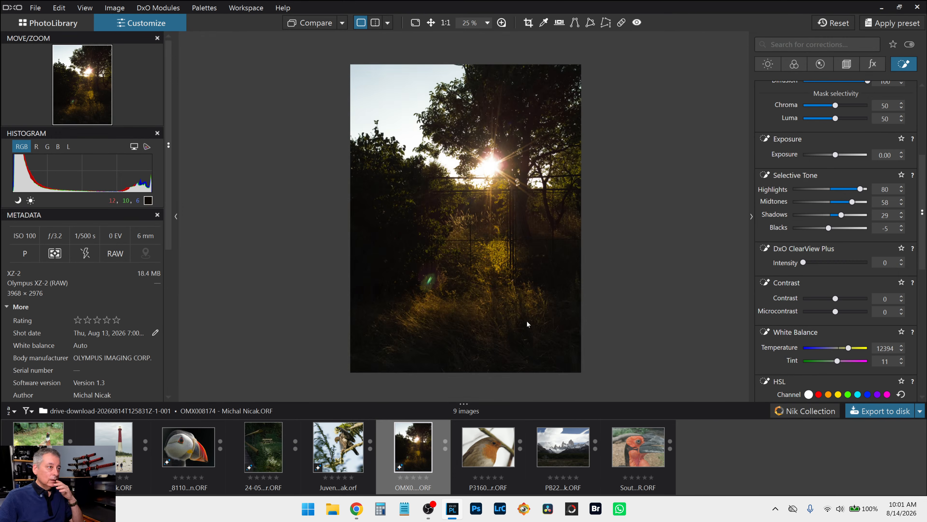
click(527, 23)
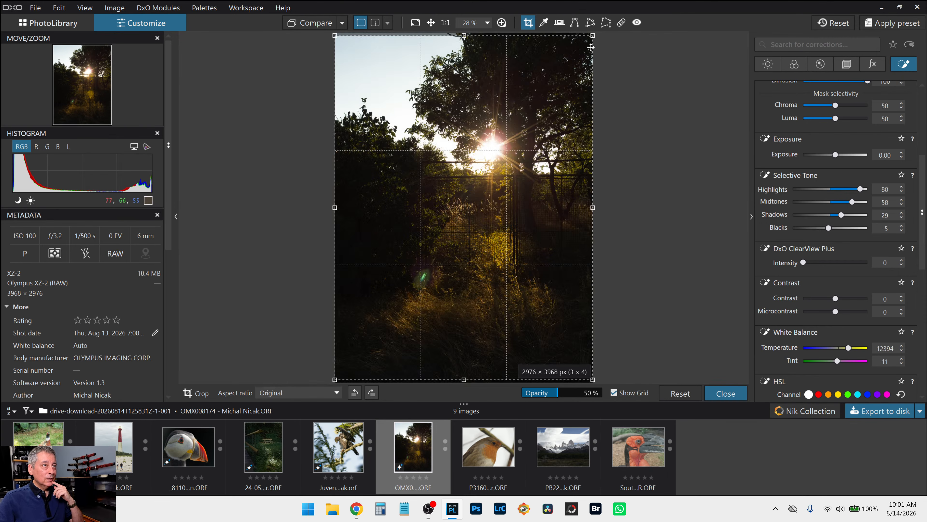
drag(591, 47, 540, 115)
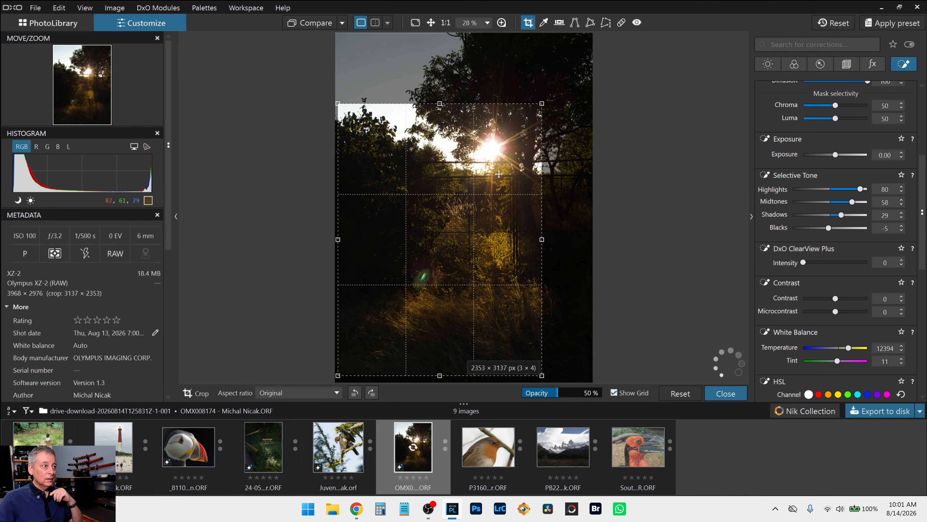
drag(499, 174, 522, 137)
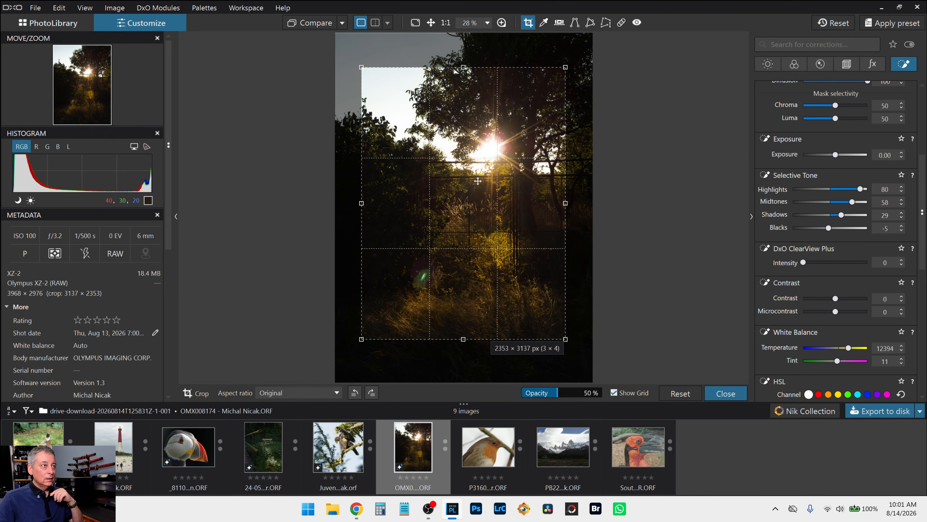
drag(478, 181, 479, 179)
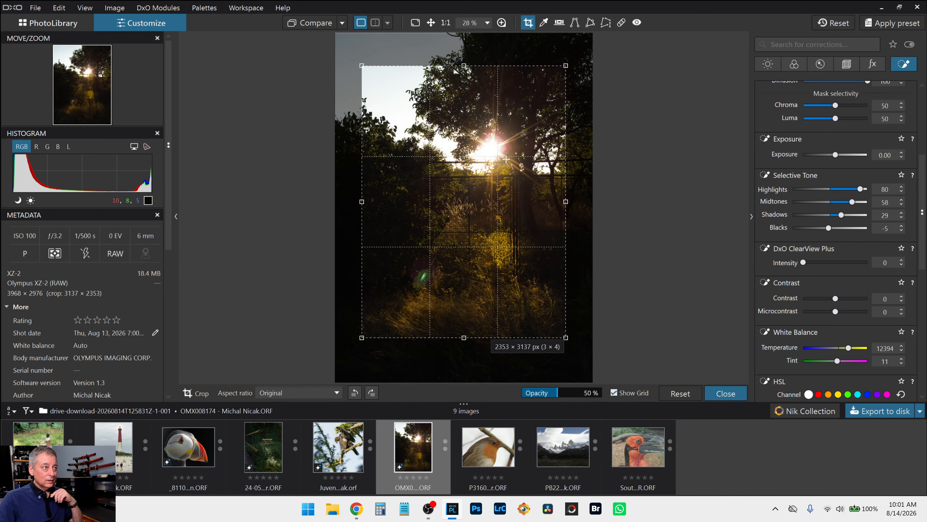
drag(466, 67, 468, 74)
drag(520, 147, 517, 141)
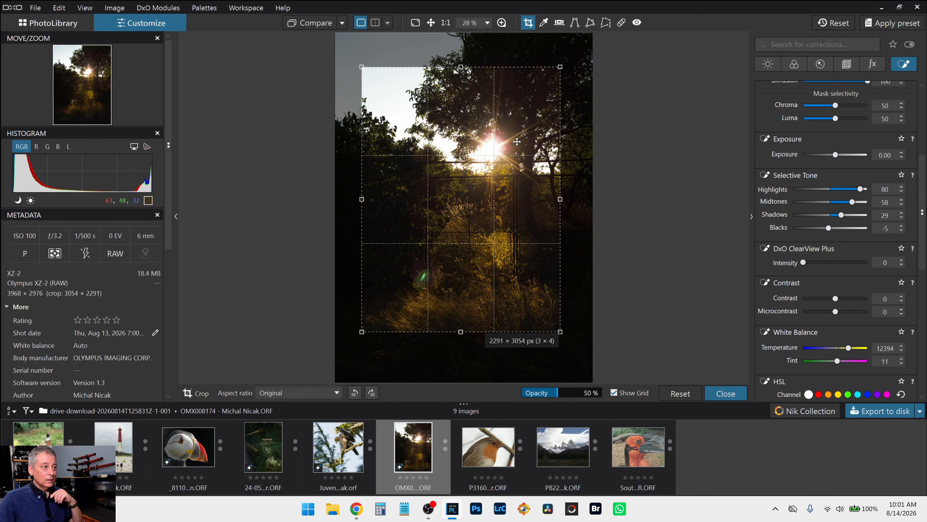
key(Return)
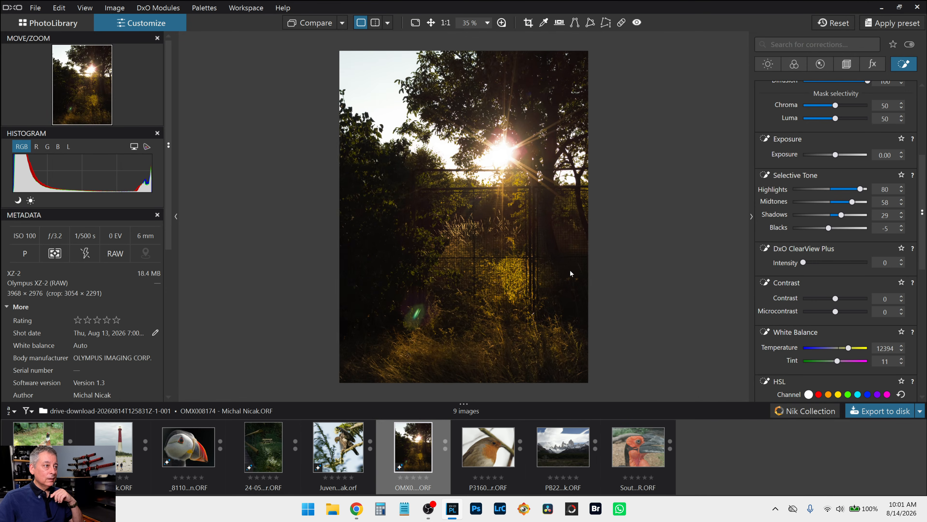
Step: Remove the green lens flare above the foreground grass by painting over it with the Repair brush
click(621, 23)
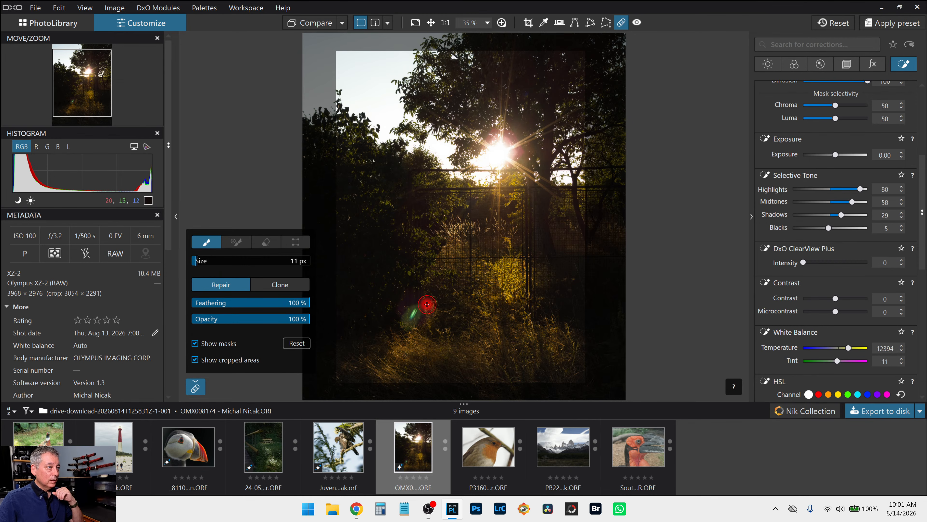
drag(419, 307, 410, 320)
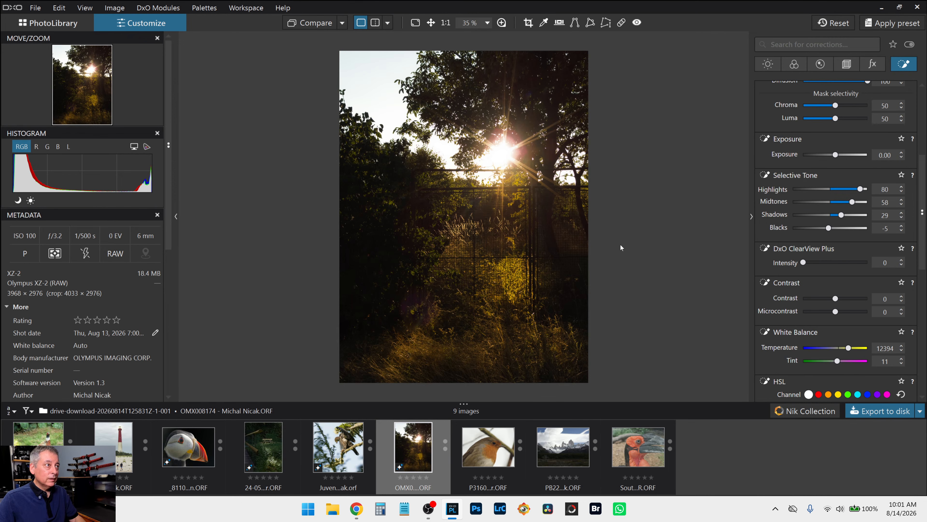
Step: Create a second local adjustment mask with a control point on the sun and enlarge its circle over the surrounding foliage
scroll(774, 205, up, 4)
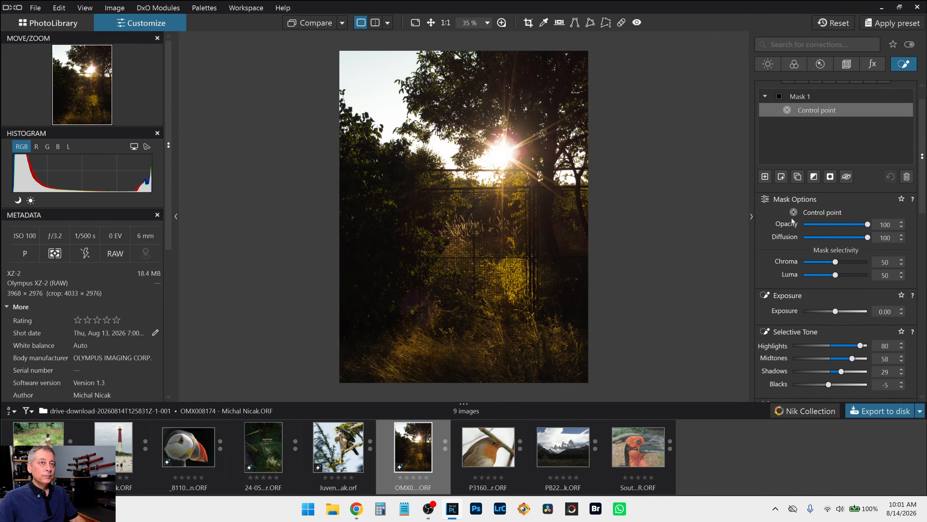
scroll(791, 219, up, 1)
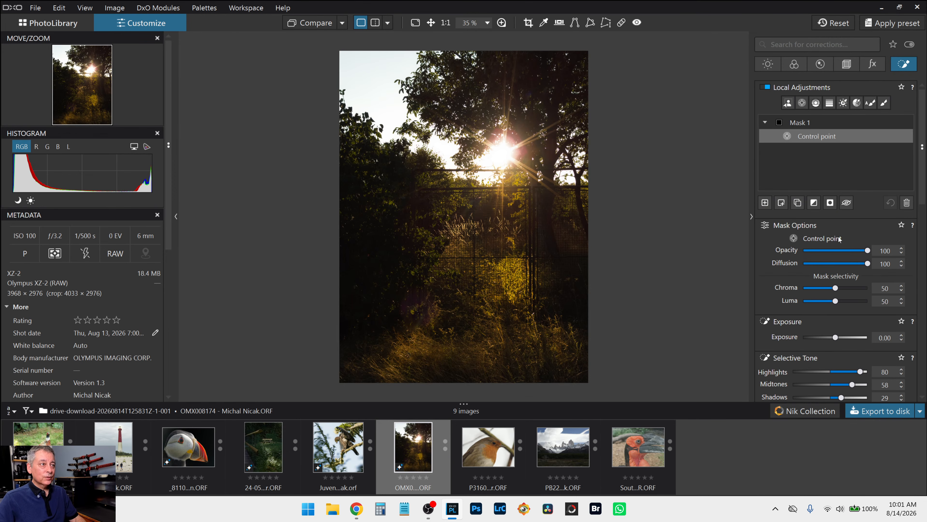
click(803, 103)
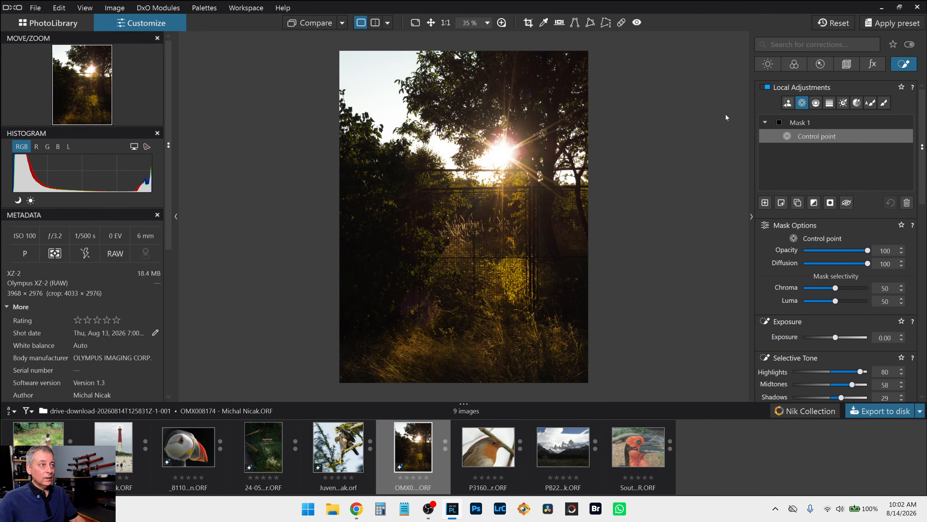
click(504, 148)
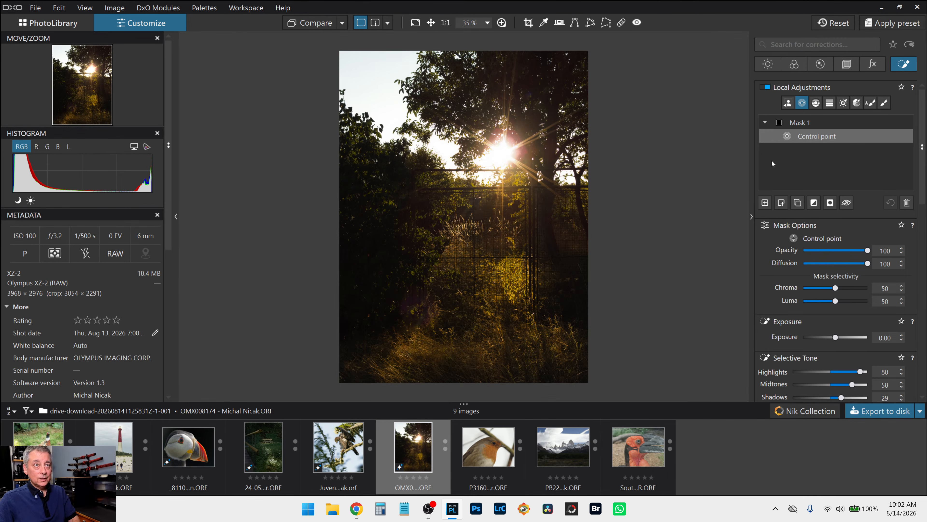
mouse_move(800, 123)
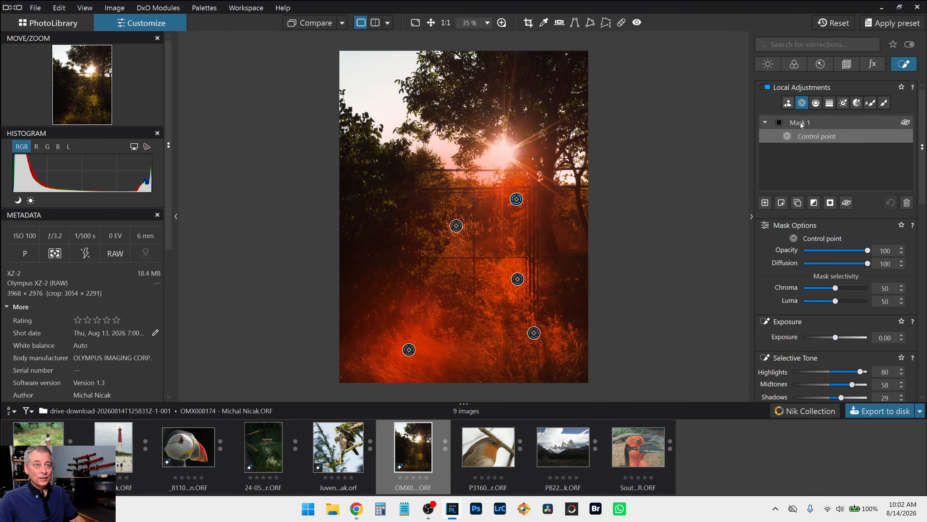
click(765, 202)
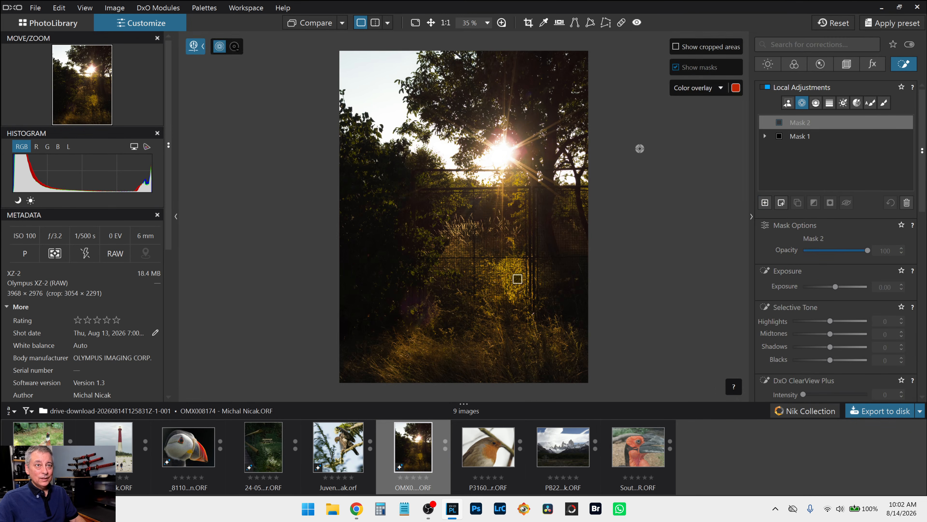
click(502, 152)
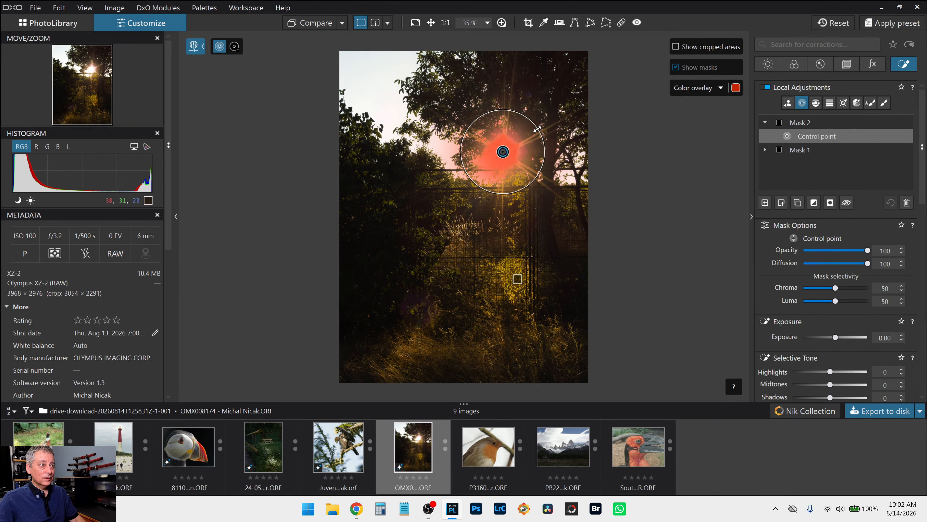
drag(537, 128, 586, 123)
Step: Set the sun mask's chroma selectivity to 55 and luma to 56, and add control points on the foliage around the sun
scroll(528, 149, up, 4)
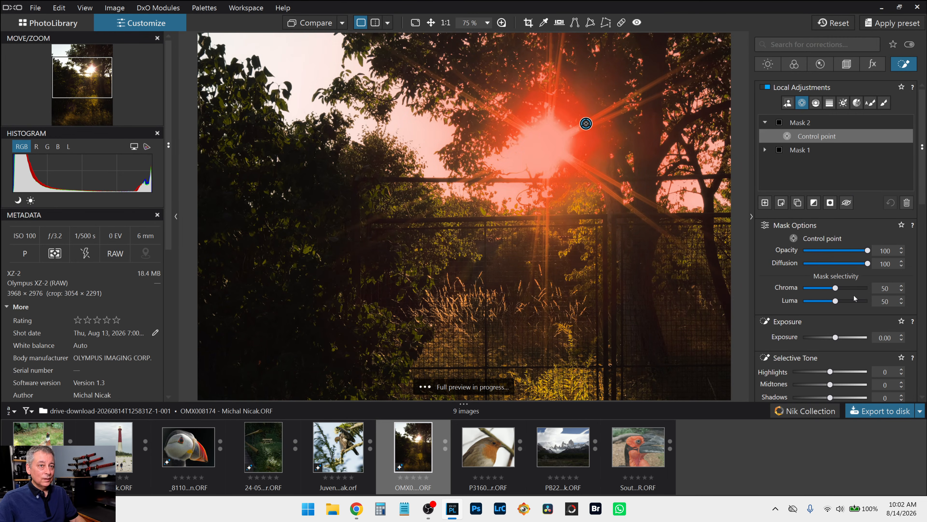
drag(837, 288, 840, 302)
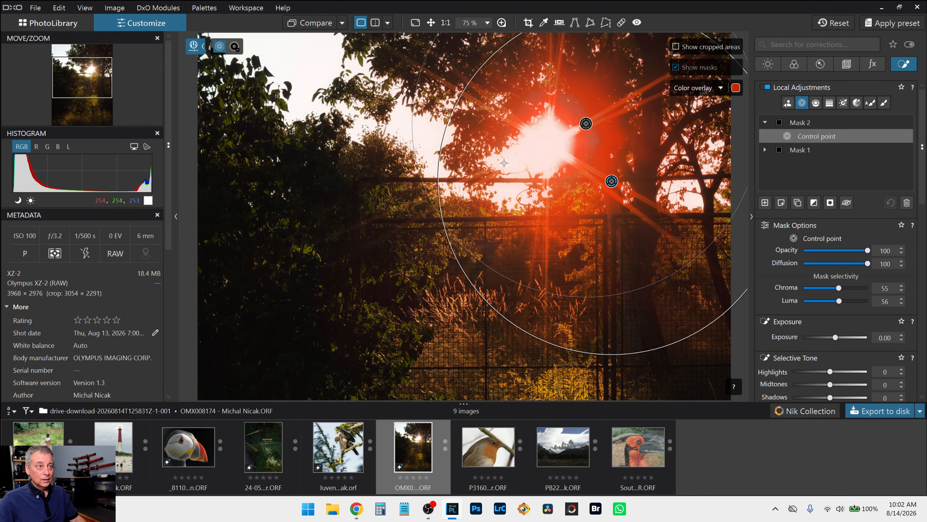
click(483, 104)
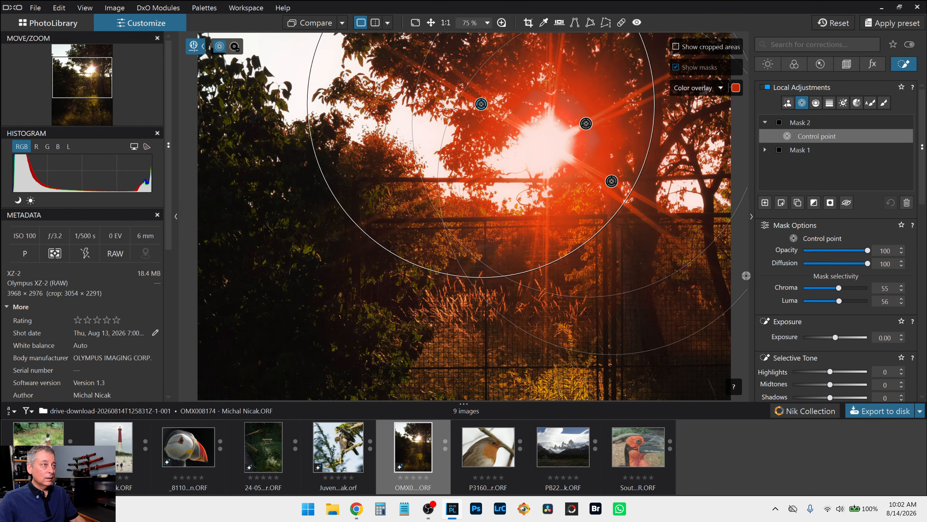
Step: Set the sun mask's DxO ClearView Plus intensity to 72 and its microcontrast to 50
scroll(625, 270, down, 2)
scroll(625, 270, down, 2)
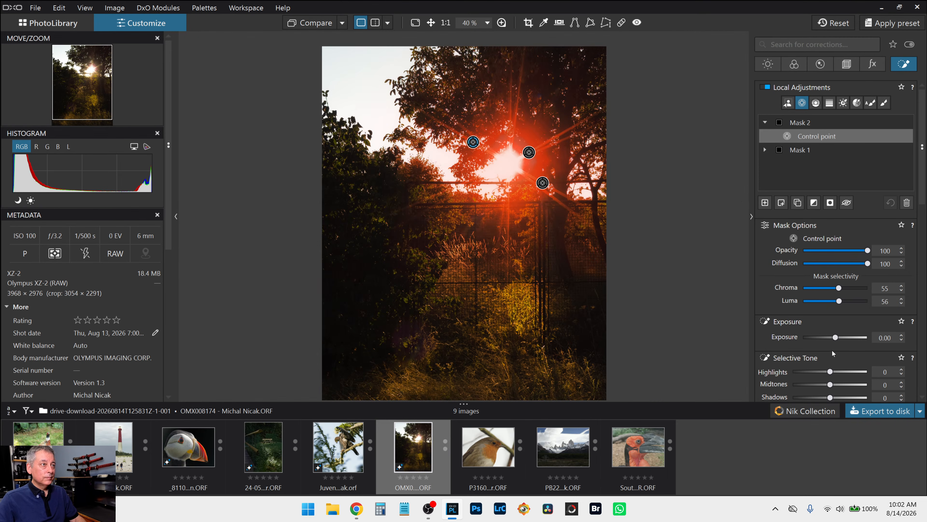
scroll(859, 272, down, 3)
scroll(860, 272, down, 1)
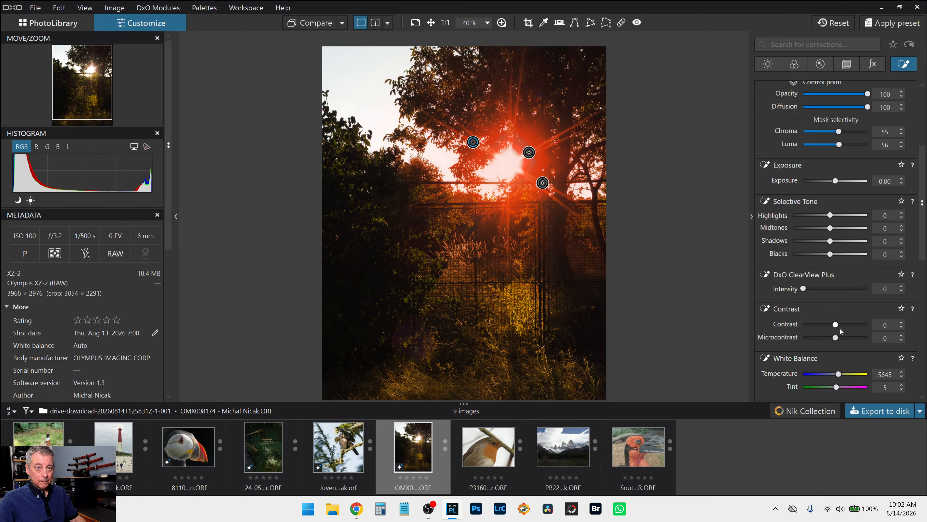
click(850, 288)
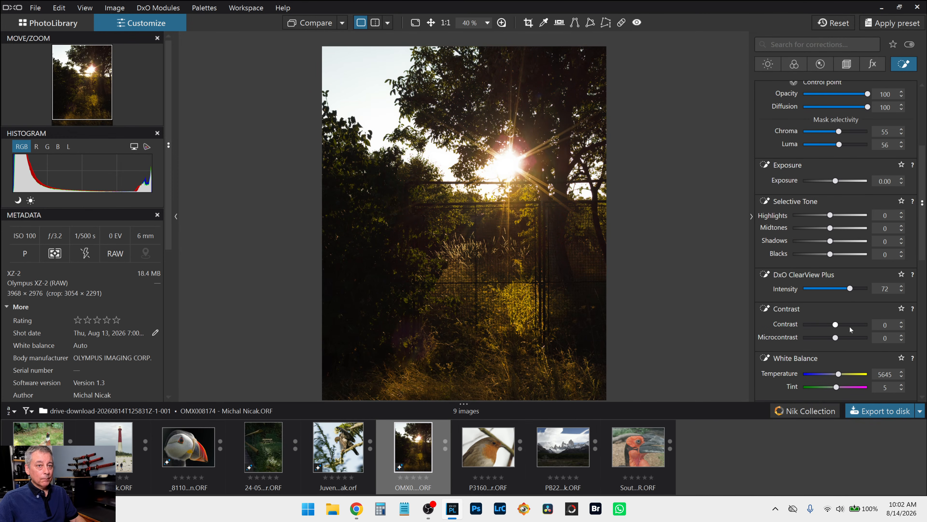
drag(858, 339, 852, 340)
Step: Set the sun mask's white balance temperature to 7517, contrast to 30 and microcontrast to 100
click(848, 374)
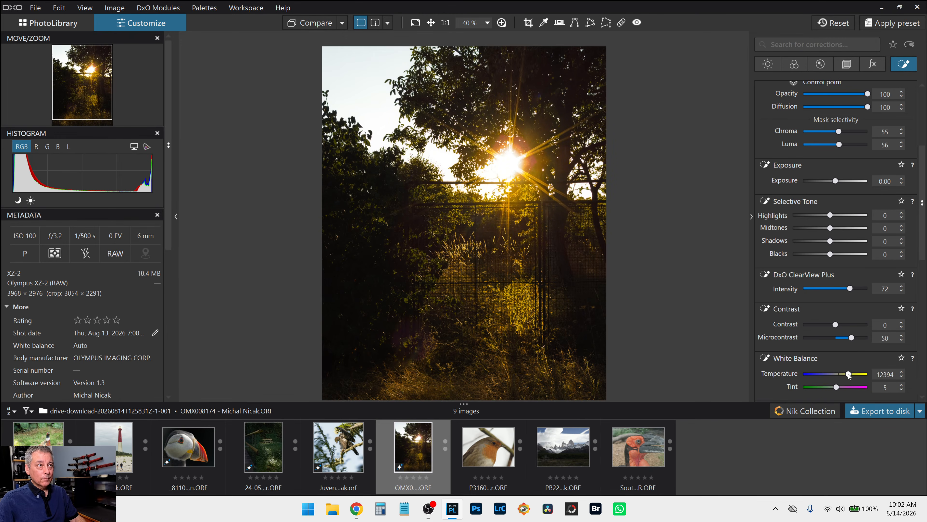
drag(849, 374, 842, 374)
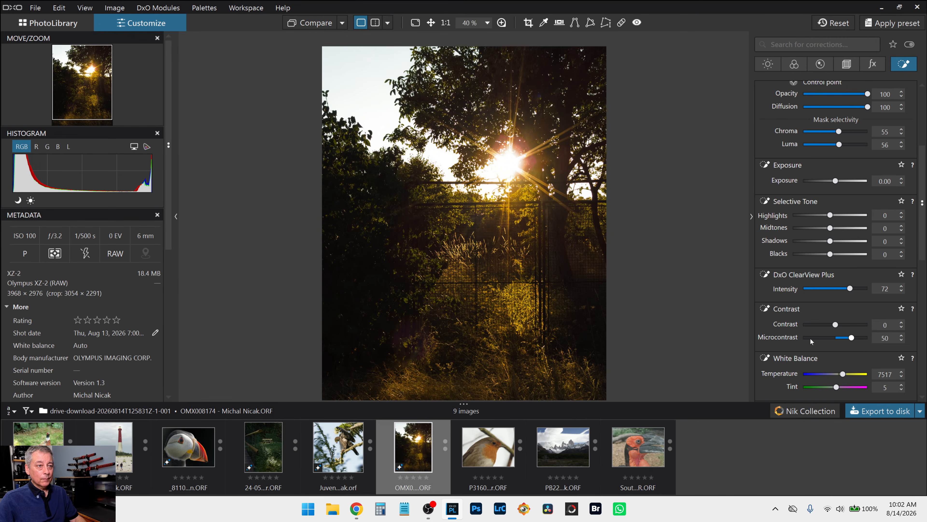
scroll(778, 317, down, 2)
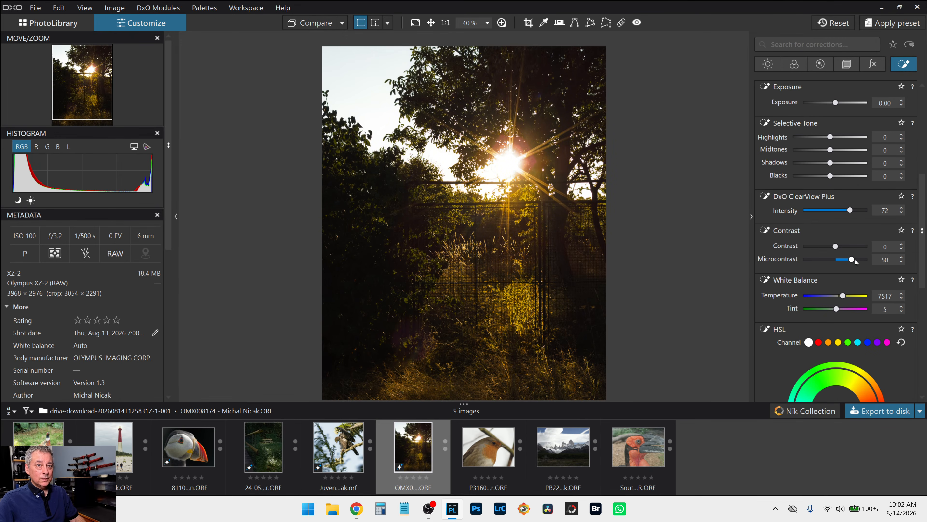
mouse_move(854, 261)
mouse_down()
mouse_move(873, 260)
mouse_move(846, 247)
mouse_up()
click(855, 138)
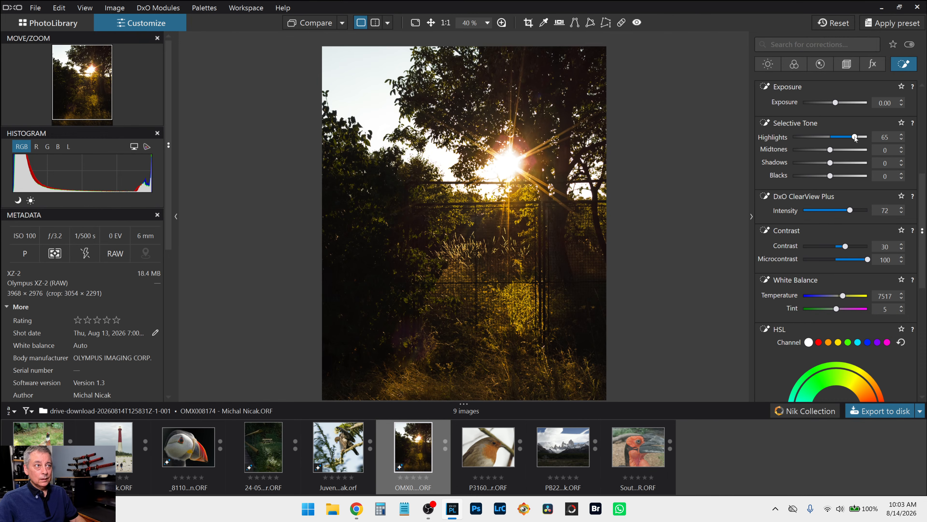
drag(855, 138, 841, 137)
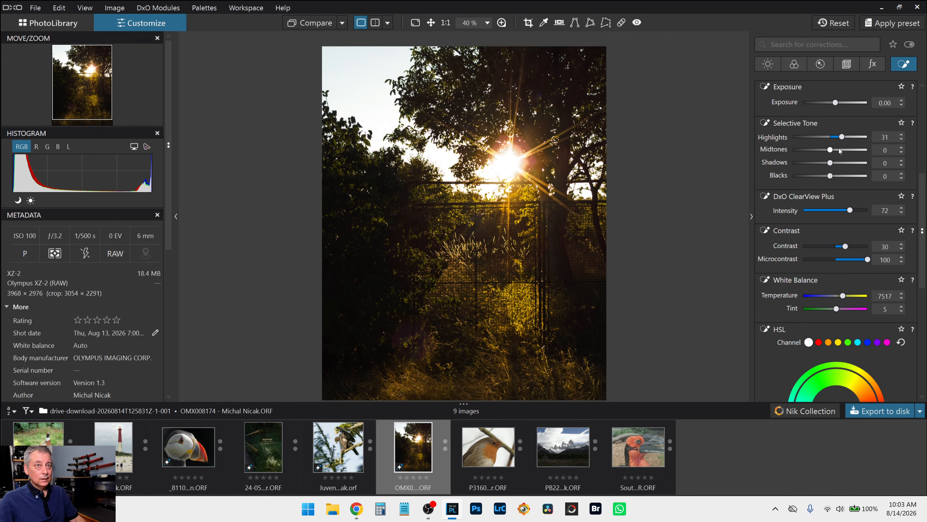
click(839, 149)
double_click(842, 137)
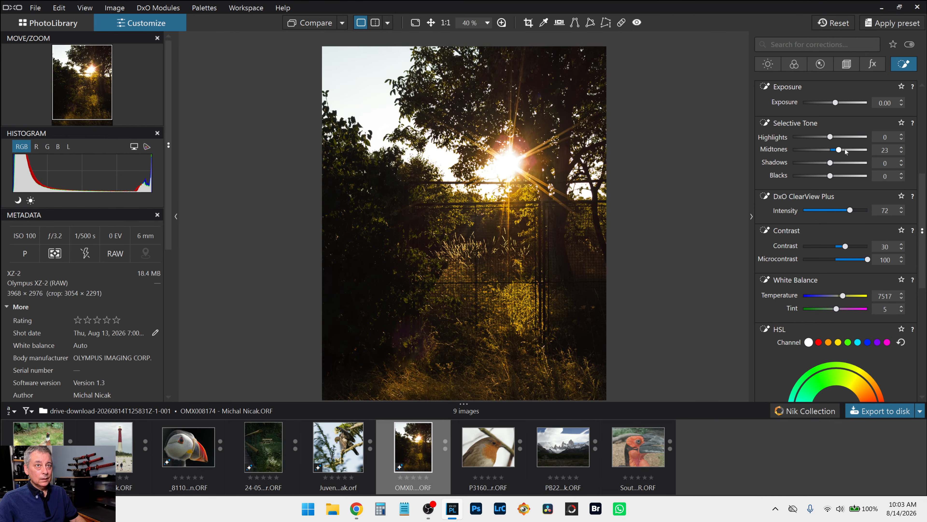
click(859, 150)
double_click(860, 149)
Step: Set the sun mask's highlights to -40, midtones to -7, shadows to 16 and blacks to 28
click(844, 162)
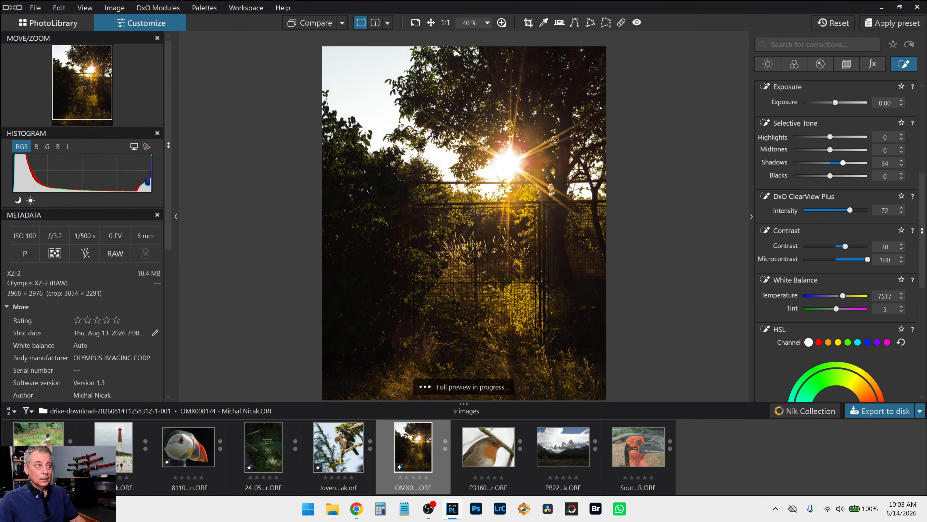
drag(843, 162, 815, 137)
click(836, 150)
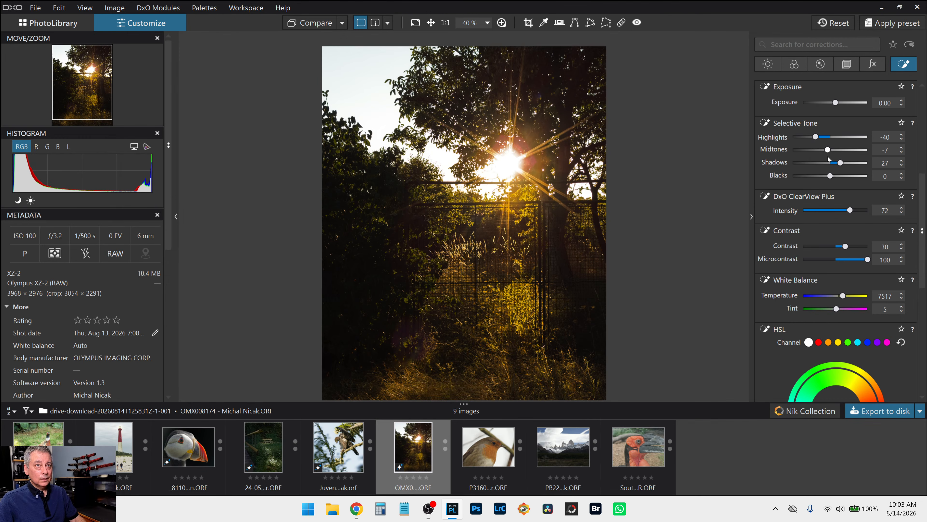
mouse_move(830, 176)
mouse_down()
mouse_move(849, 176)
mouse_move(835, 163)
mouse_up()
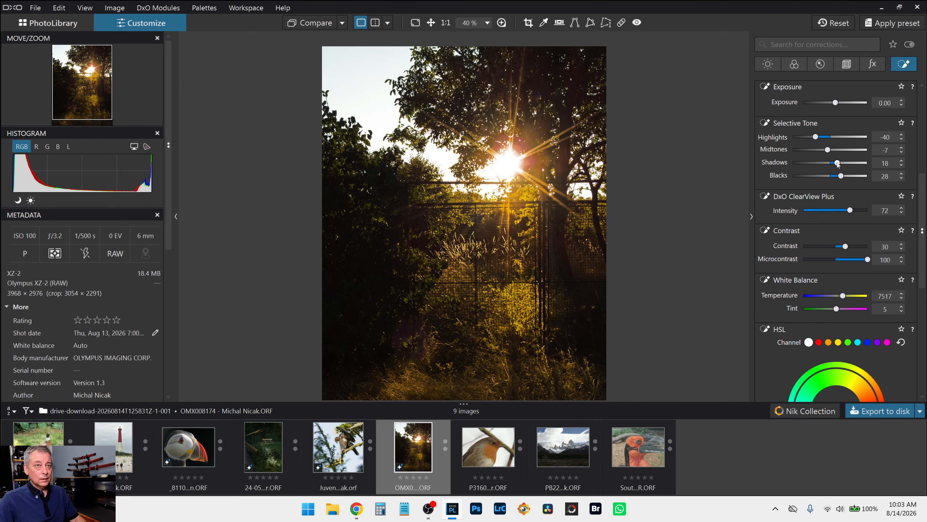
Step: Compare the edited tree photo with its unedited version
scroll(606, 239, down, 1)
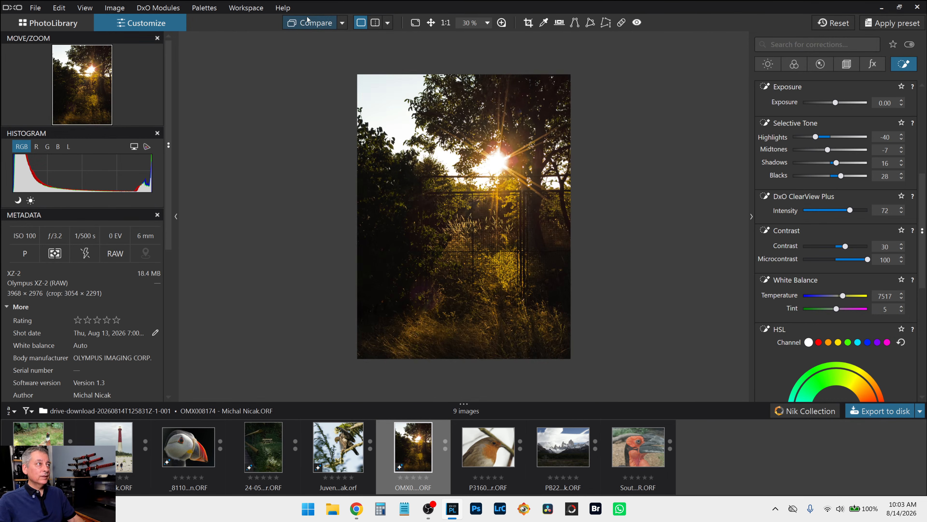
click(307, 25)
click(307, 24)
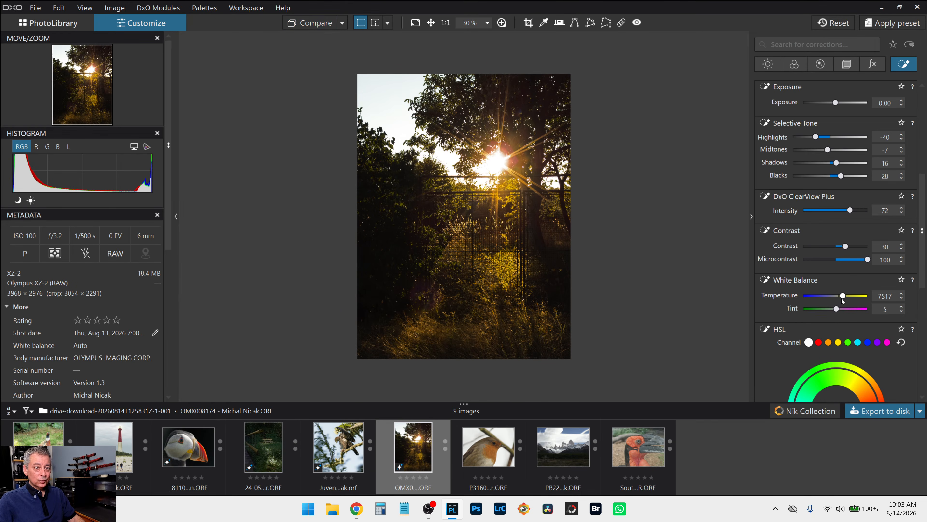
Step: Set the sun mask's white balance temperature to 4942 and its DxO ClearView Plus intensity to 98
scroll(841, 298, up, 1)
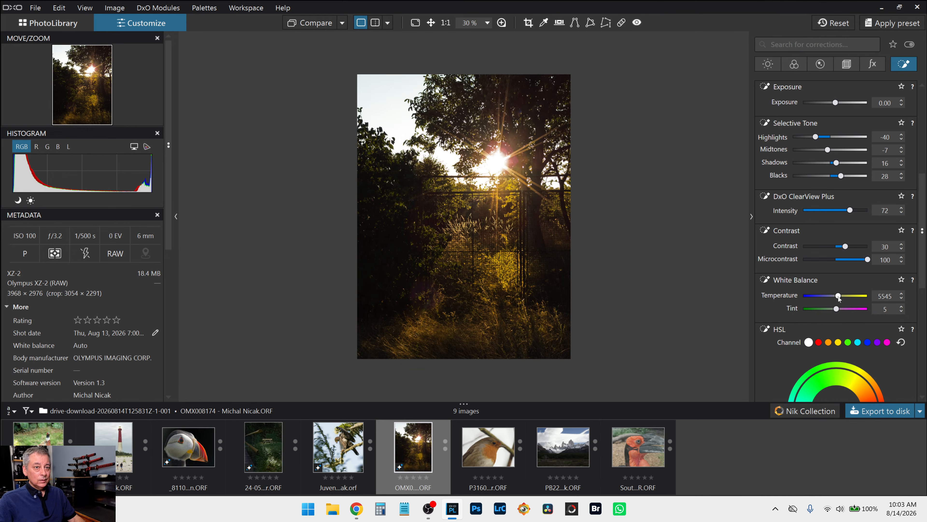
drag(841, 298, 833, 298)
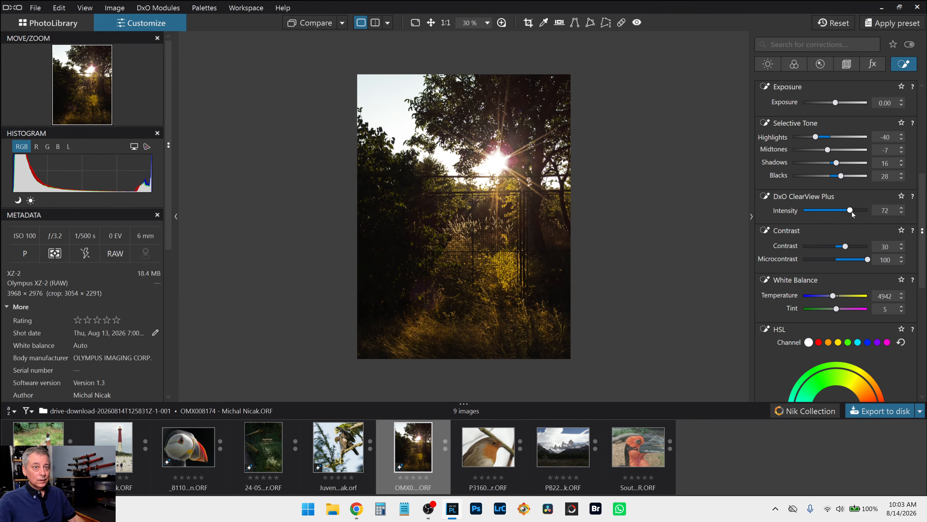
drag(865, 211, 866, 211)
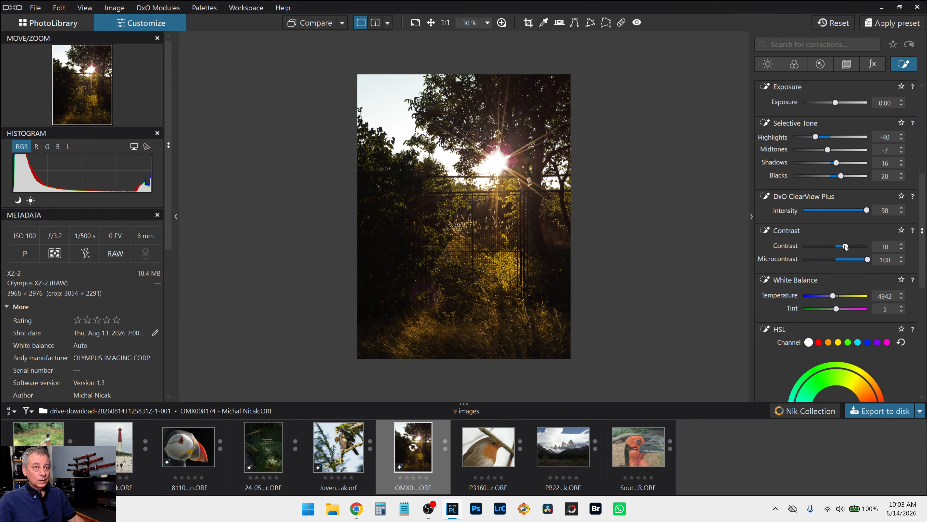
Step: Set the sun mask's contrast to 52, highlights to -41, midtones to -6, shadows to 17 and blacks to 32
mouse_move(844, 246)
mouse_down()
mouse_move(867, 248)
mouse_move(855, 249)
mouse_up()
drag(816, 136, 837, 163)
drag(841, 177, 843, 177)
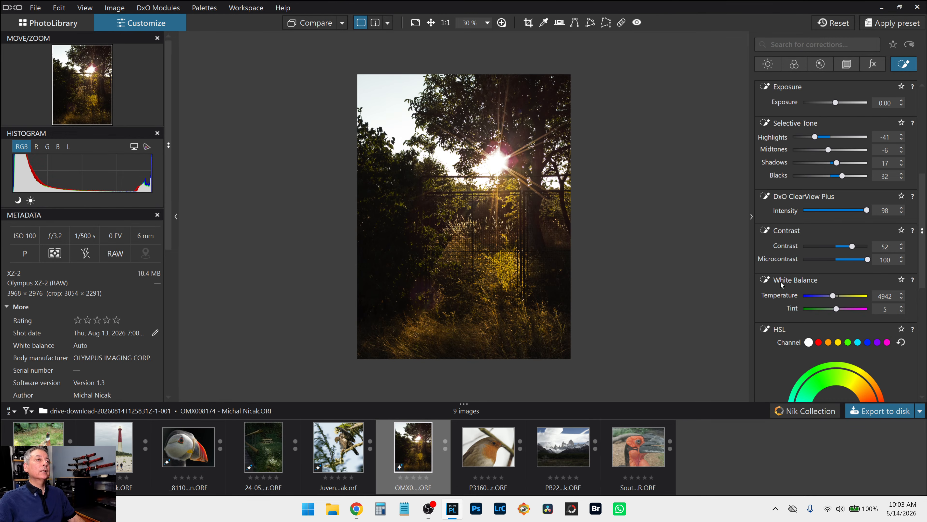
Step: Select Mask 1 over the lit grass and set its blacks to 15
scroll(551, 190, down, 2)
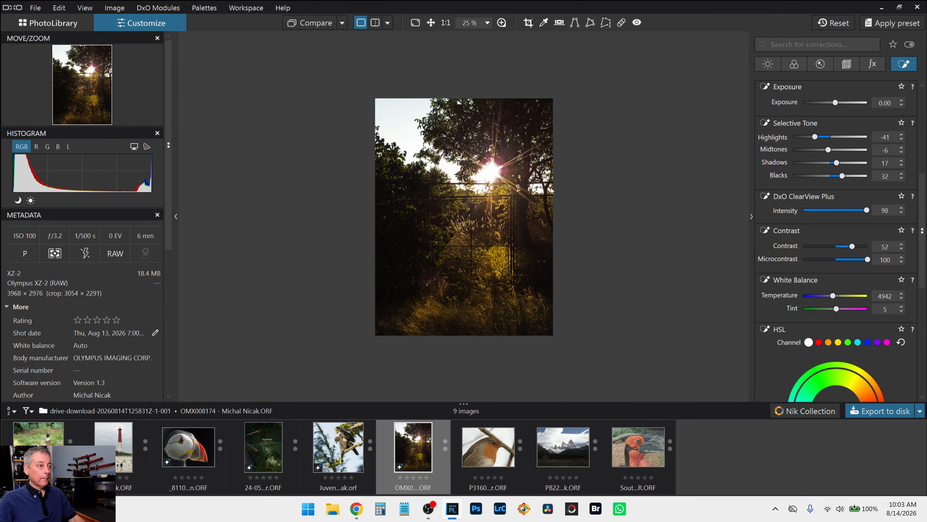
scroll(810, 146, up, 5)
click(807, 150)
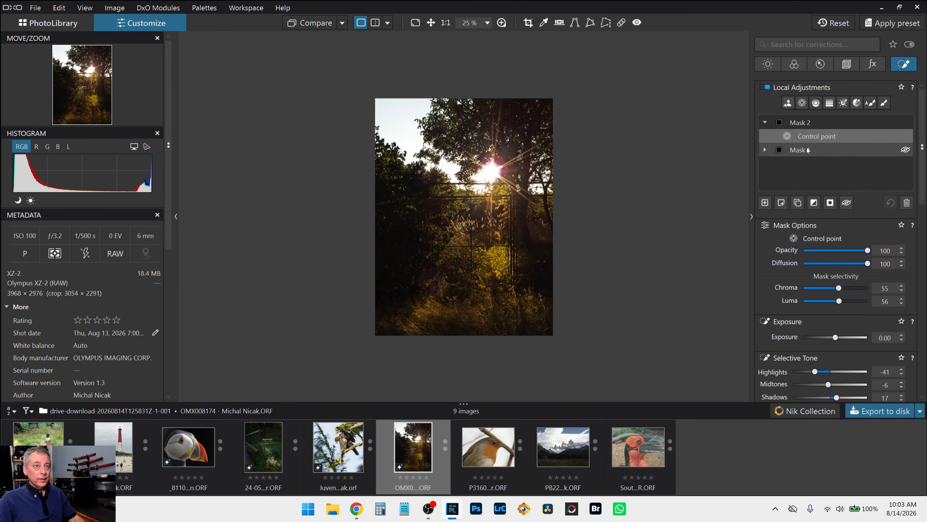
scroll(839, 278, down, 3)
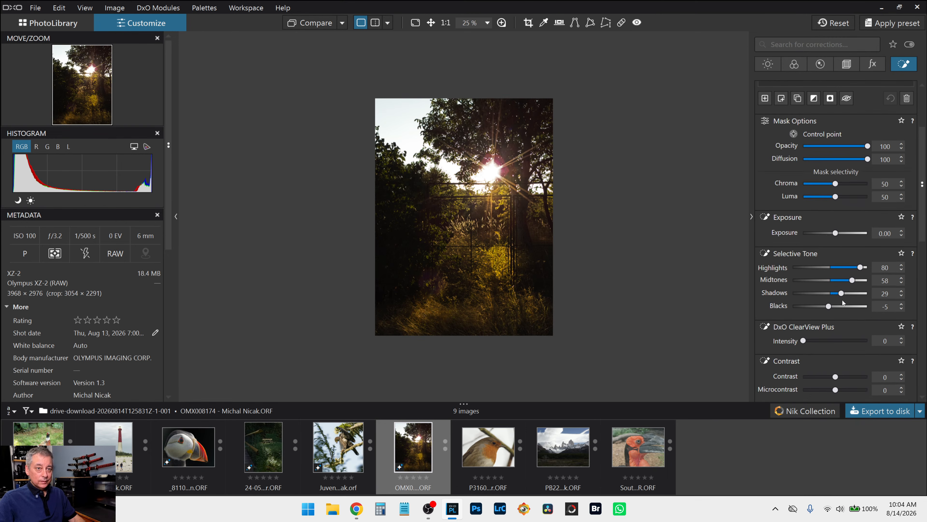
double_click(829, 306)
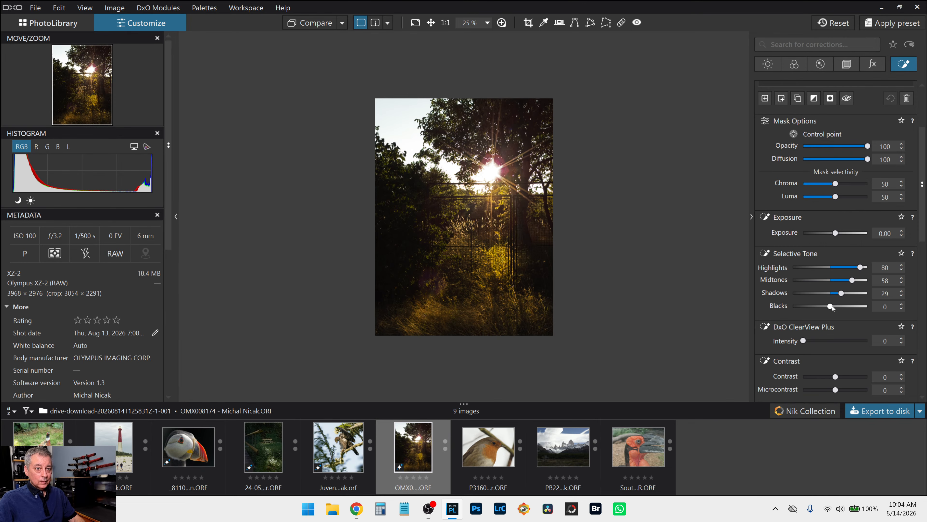
click(832, 306)
click(832, 306)
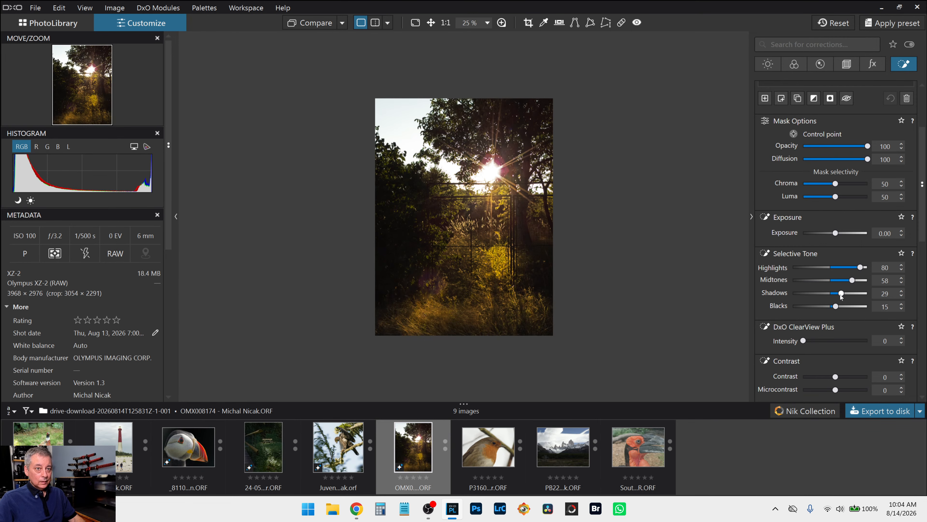
Step: Soften the grass mask by setting its microcontrast to -26 and contrast to -17
scroll(839, 331, down, 1)
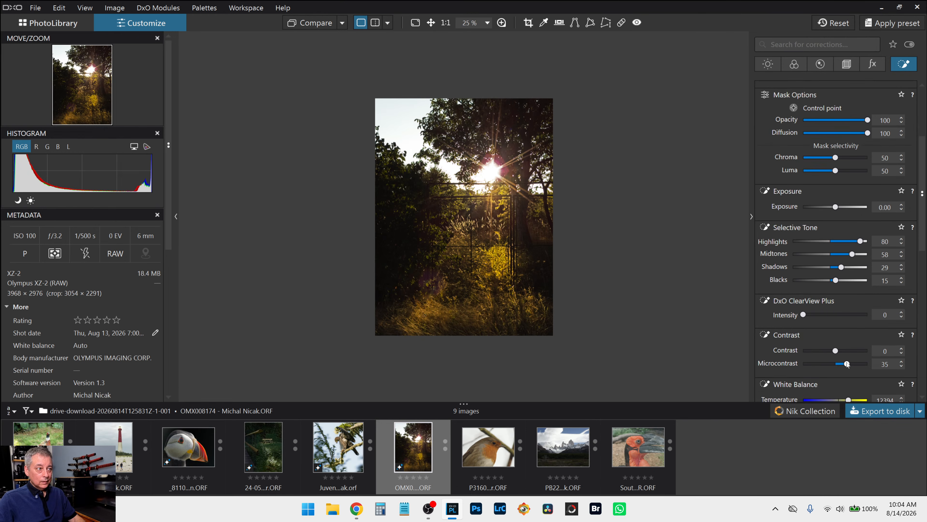
drag(847, 363, 828, 366)
drag(835, 351, 831, 351)
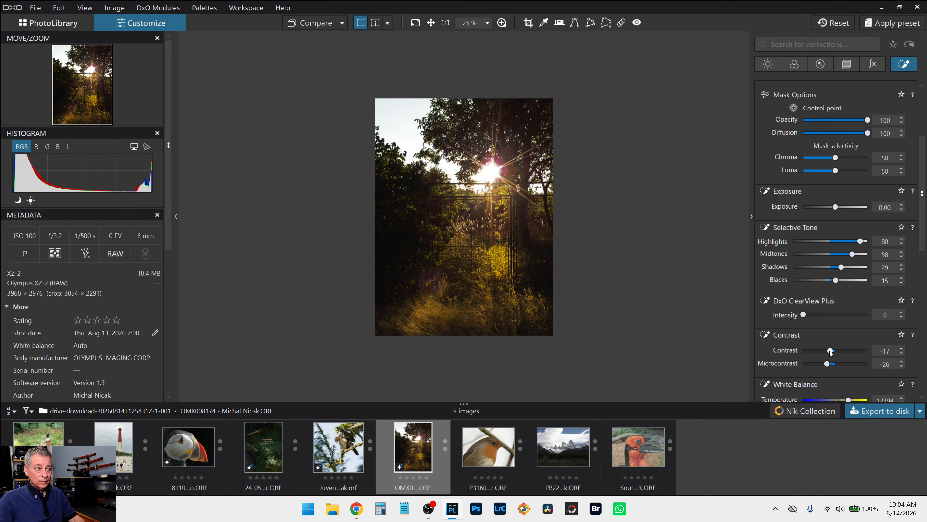
Step: Set the grass mask's DxO ClearView Plus intensity to 28 and its microcontrast to -44
drag(803, 314, 821, 315)
drag(822, 363, 821, 363)
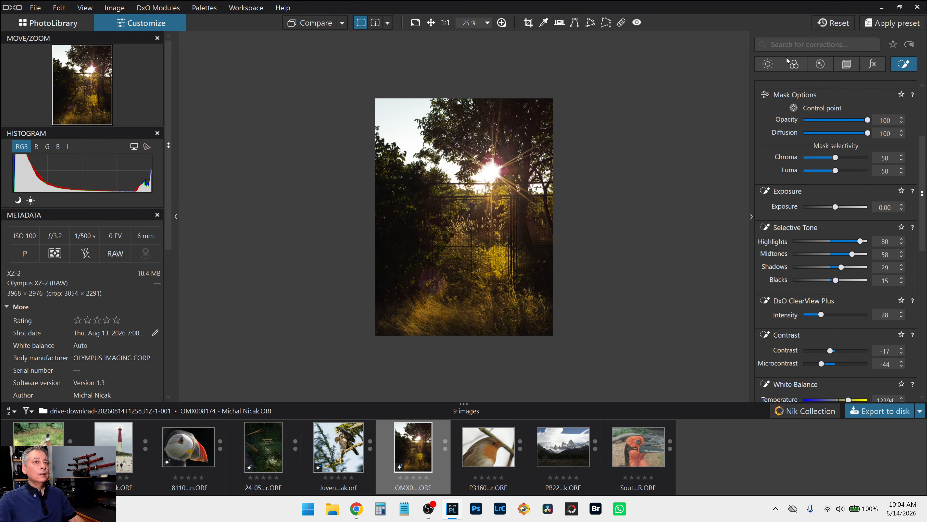
Step: Switch the photo's rendering to black and white and back to color, using the Neutral color rendering
click(793, 64)
scroll(787, 225, up, 3)
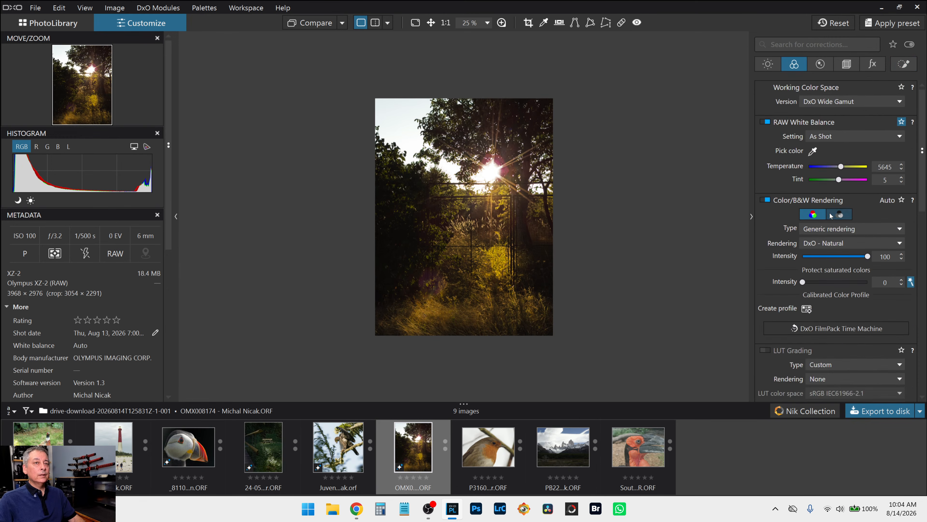
click(831, 216)
click(813, 214)
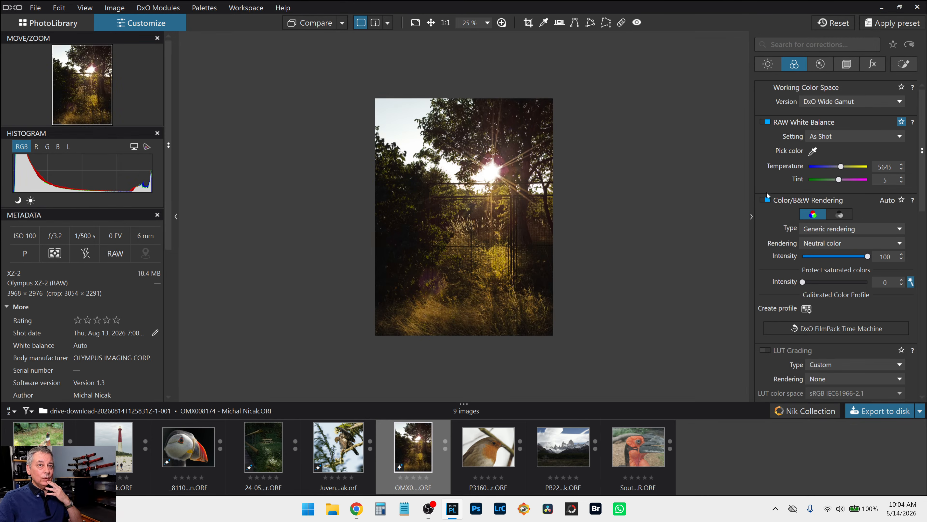
Step: Try a RAW white balance tint of 10, and return the tint to 5
drag(839, 180, 840, 179)
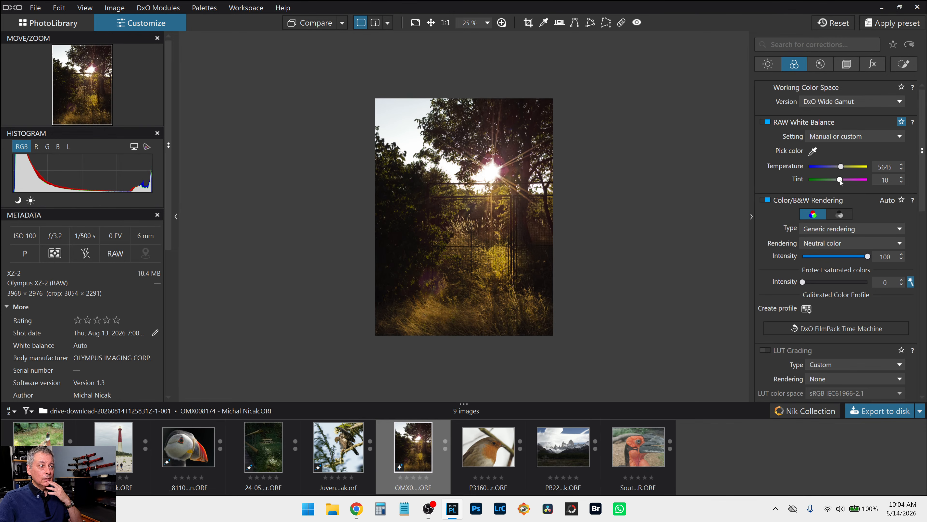
scroll(840, 180, down, 2)
click(840, 179)
drag(840, 181, 839, 182)
click(840, 165)
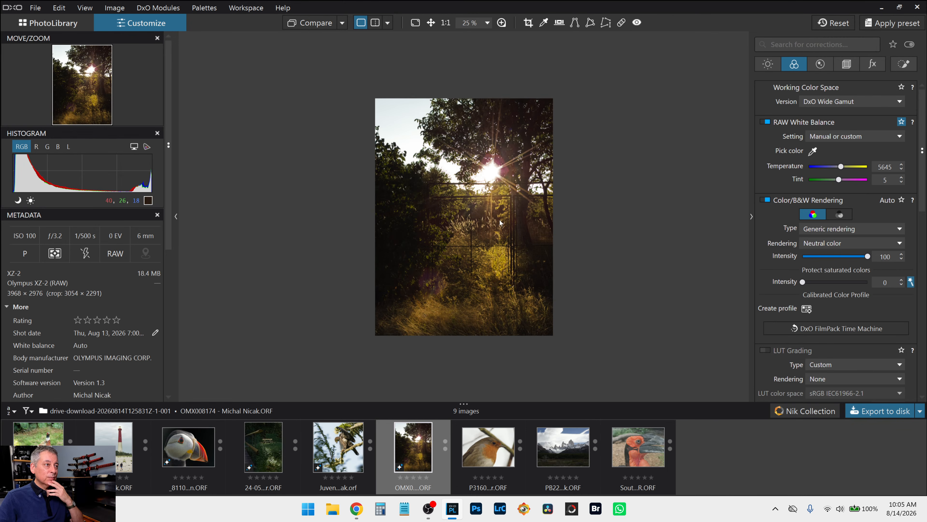
Step: Turn on the global Contrast correction and set the Selective Tone highlights to 43
scroll(510, 253, up, 5)
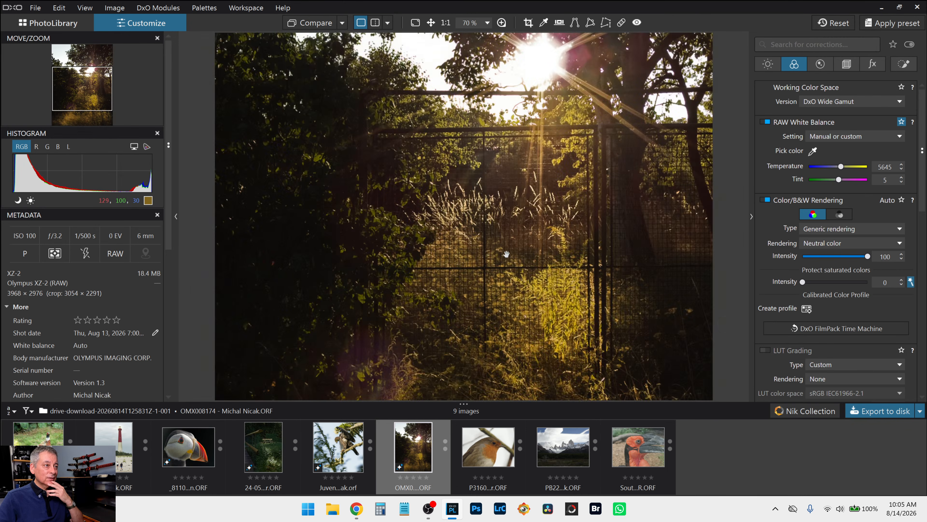
scroll(507, 253, up, 3)
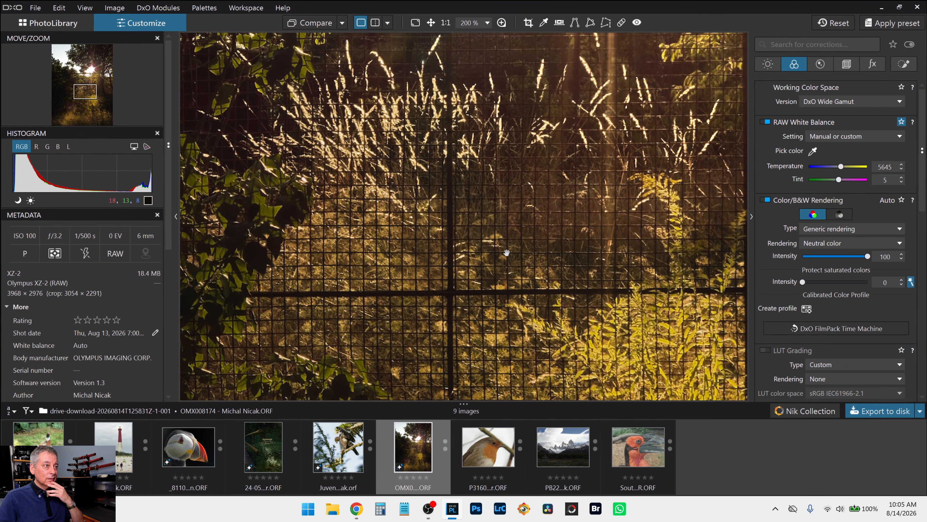
scroll(506, 252, down, 6)
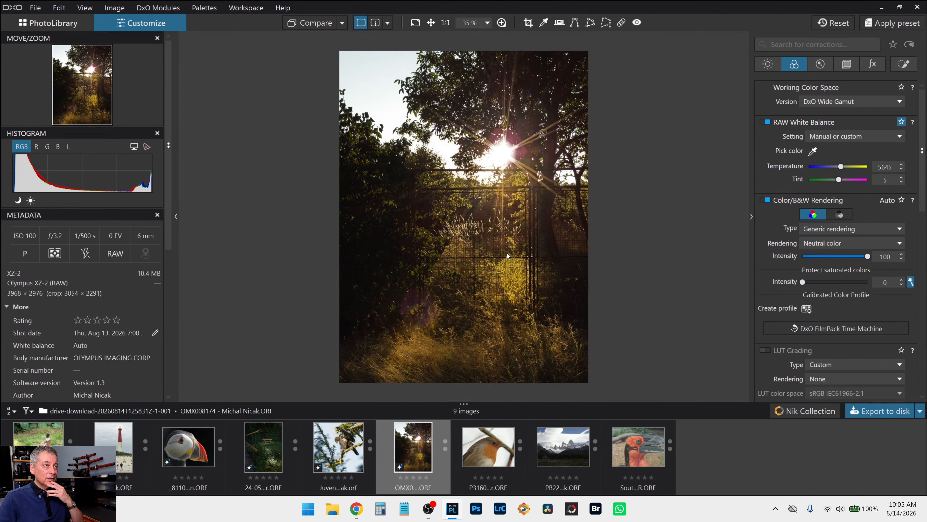
scroll(770, 230, down, 3)
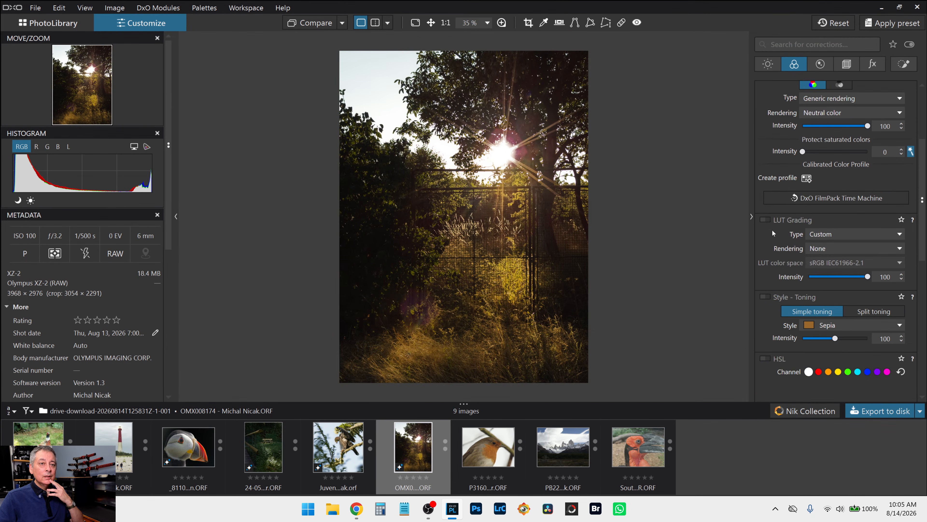
click(767, 66)
scroll(786, 216, up, 3)
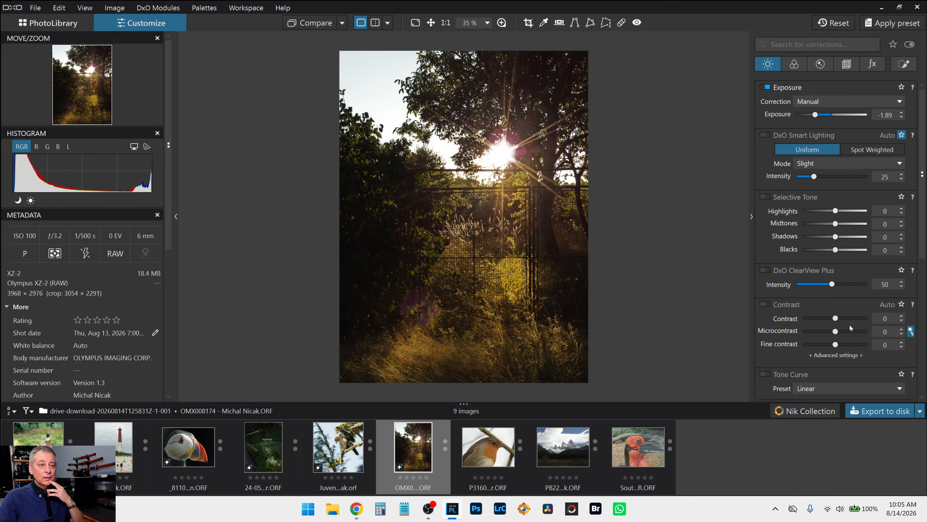
click(862, 331)
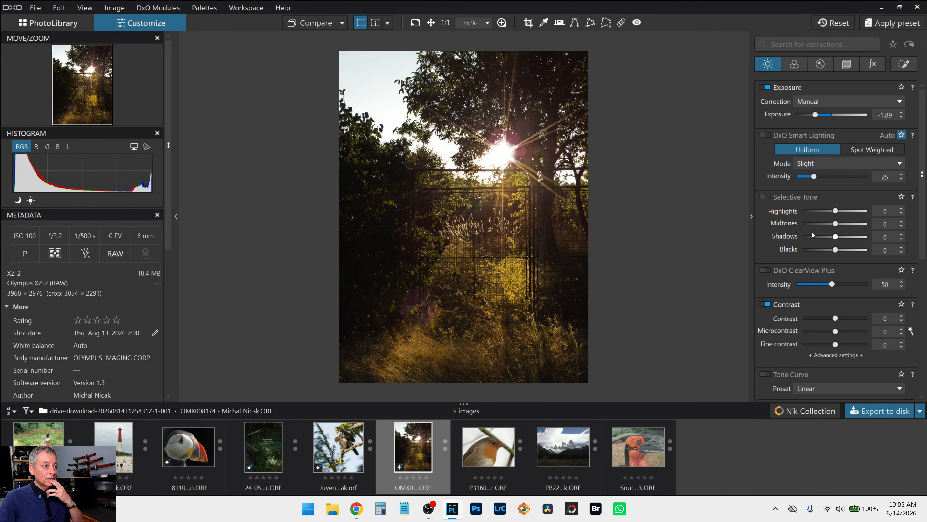
drag(835, 210, 859, 211)
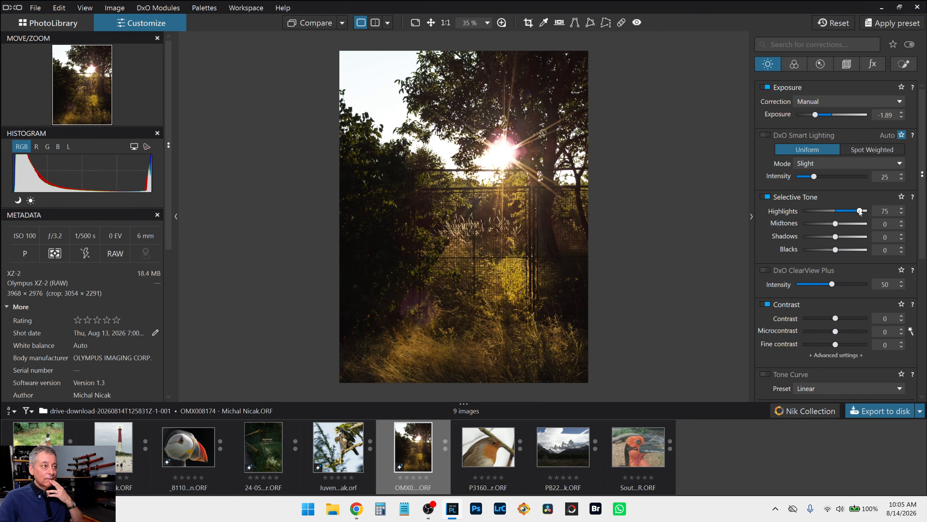
double_click(860, 211)
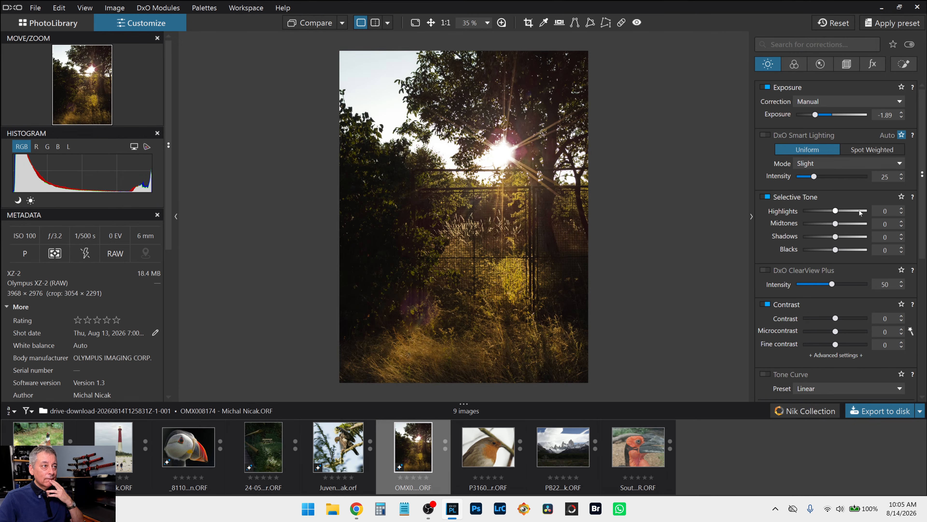
drag(860, 213, 850, 214)
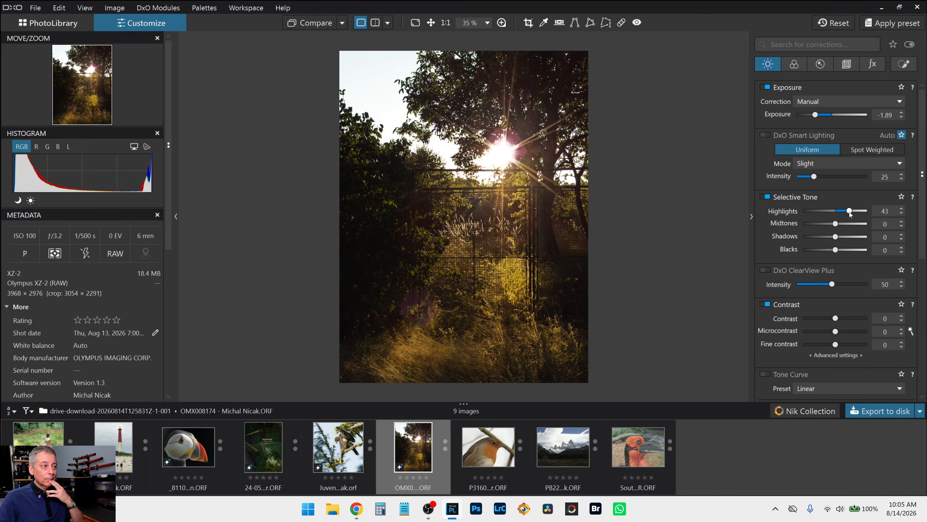
Step: Compare the edited tree photo side by side with the original, with the side palettes hidden
click(387, 22)
click(405, 45)
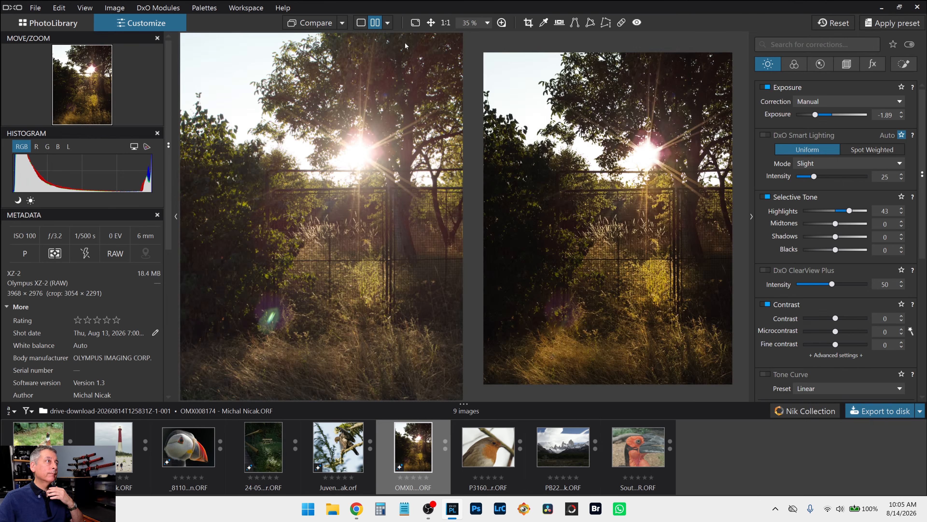
key(Tab)
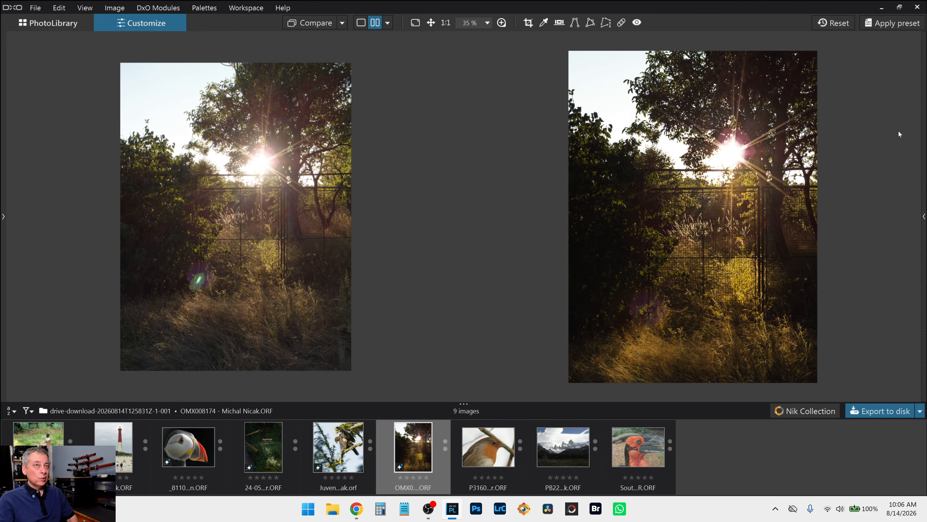
Step: Try a tighter crop of about 1627 × 2169 px over the dark foliage and lit grass, cutting into the sun
click(922, 204)
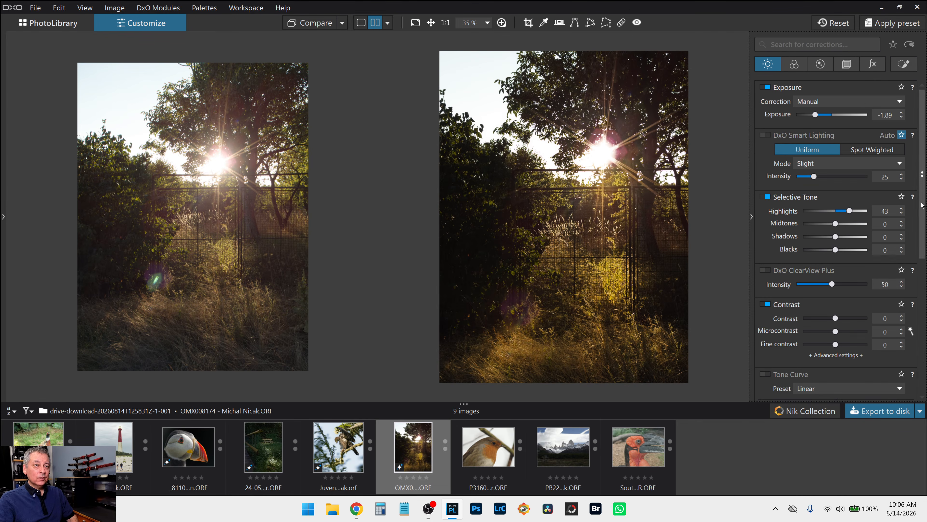
click(847, 64)
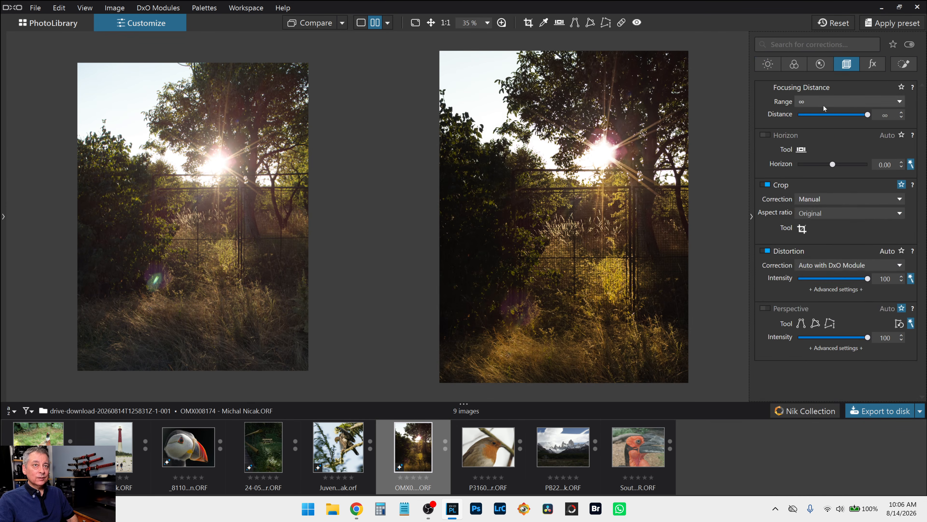
click(802, 228)
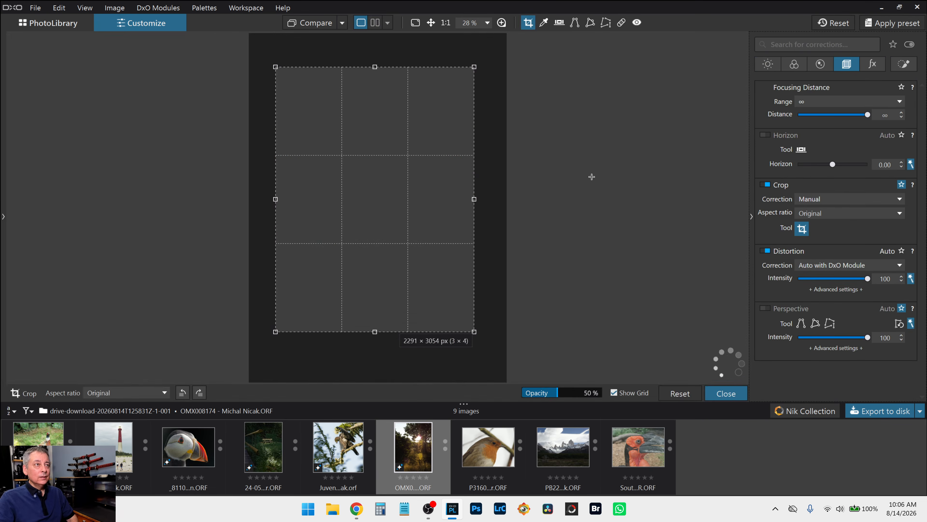
drag(395, 67, 352, 145)
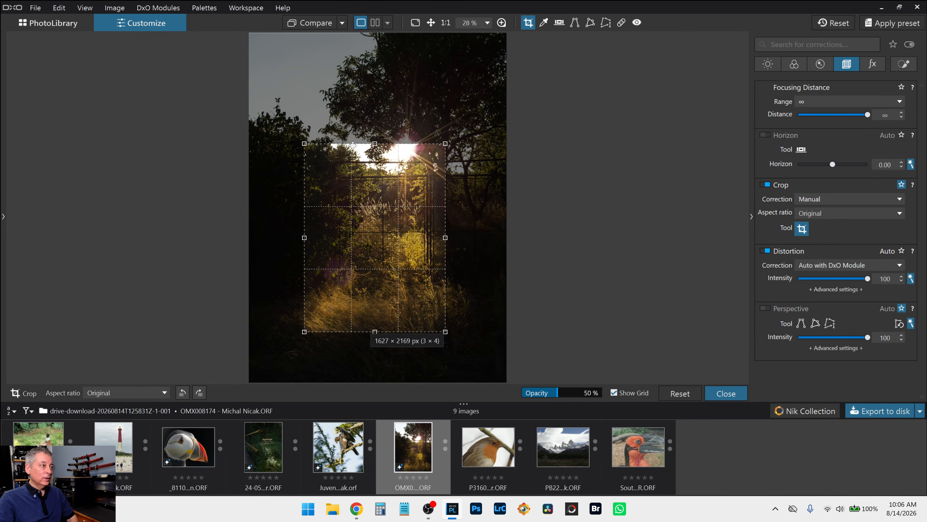
drag(396, 204, 368, 205)
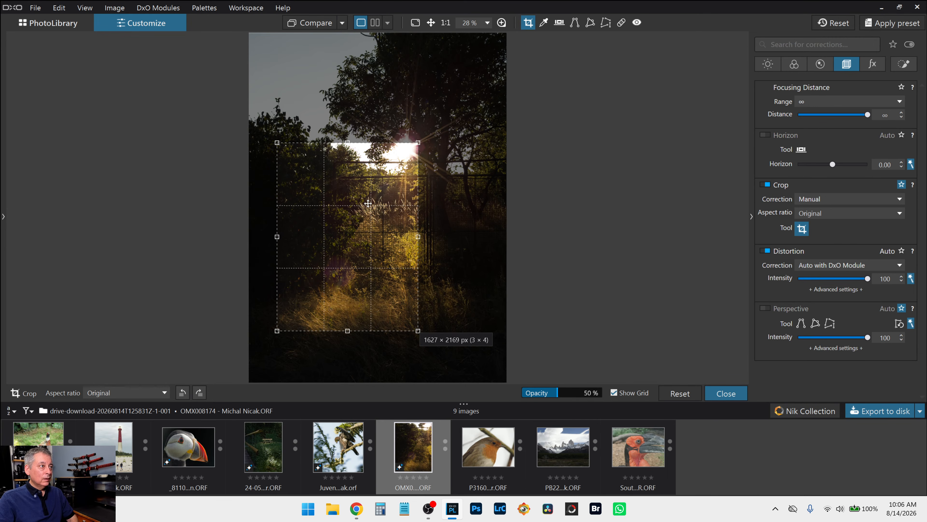
key(Return)
scroll(364, 225, up, 2)
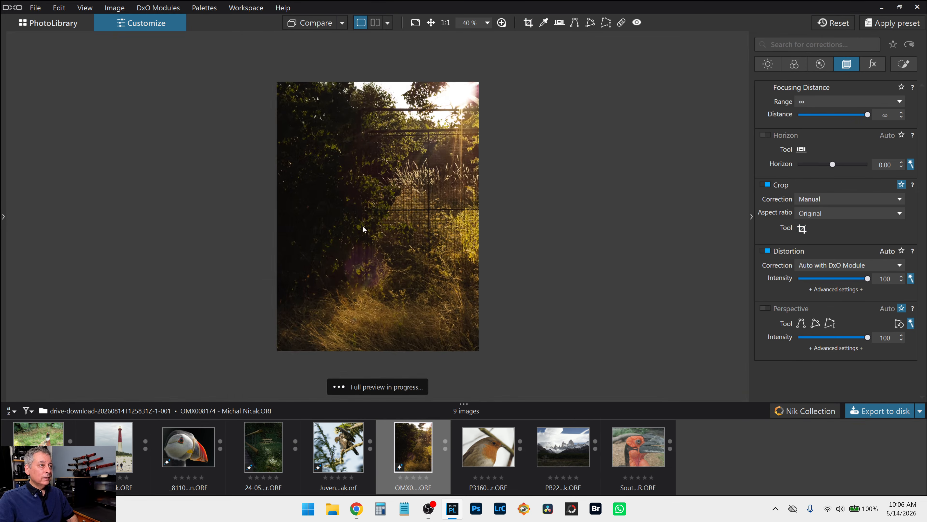
Step: Enlarge the crop to about 1724 × 2298 px and shift it slightly to include the whole sun
click(801, 228)
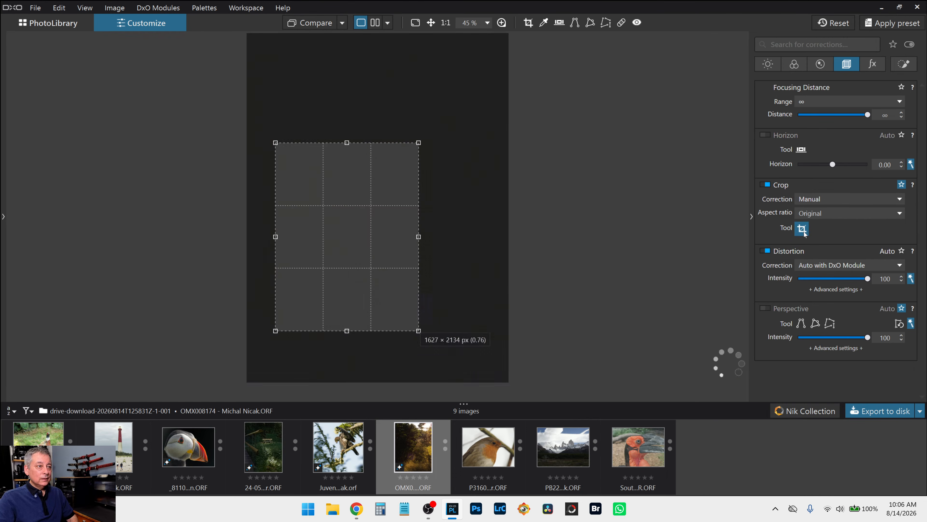
drag(419, 145, 427, 134)
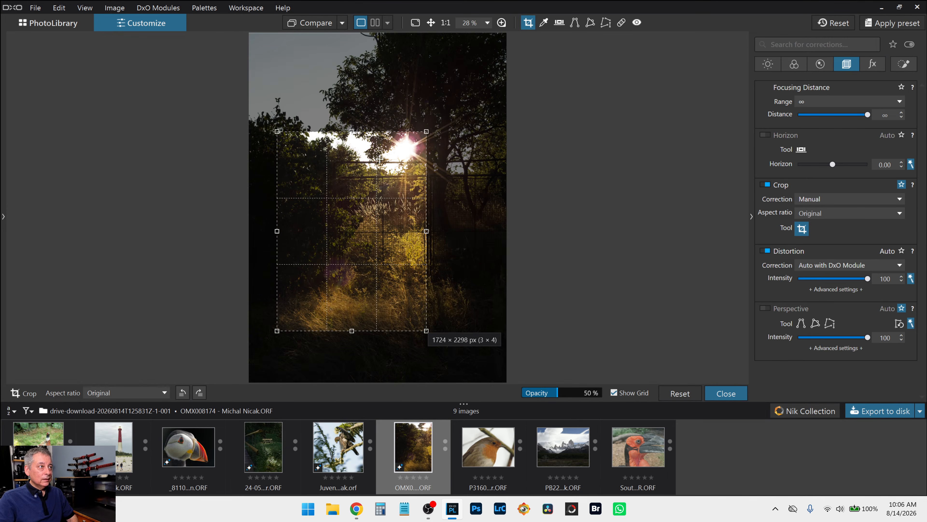
drag(380, 159, 387, 158)
key(Return)
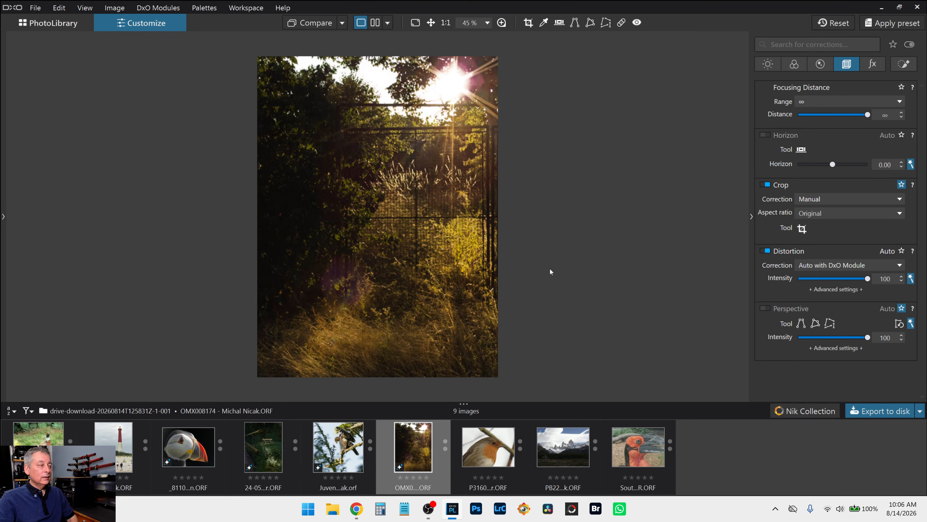
scroll(551, 271, down, 2)
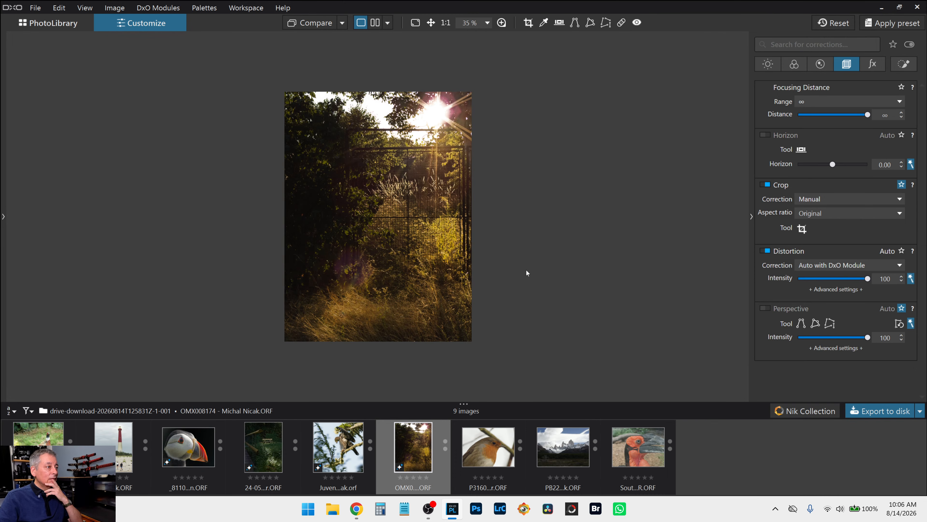
scroll(527, 272, up, 1)
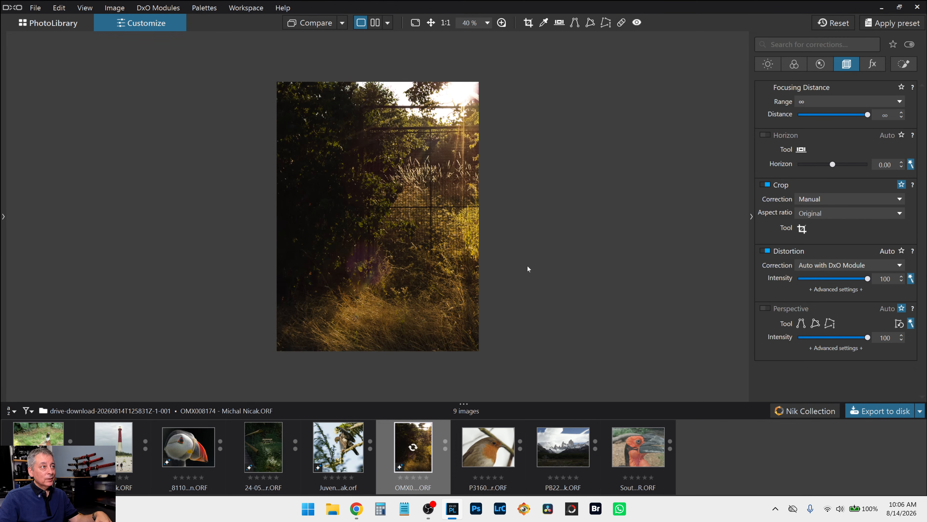
Step: Undo the last two crop changes on the tree photo
key(ctrl+z)
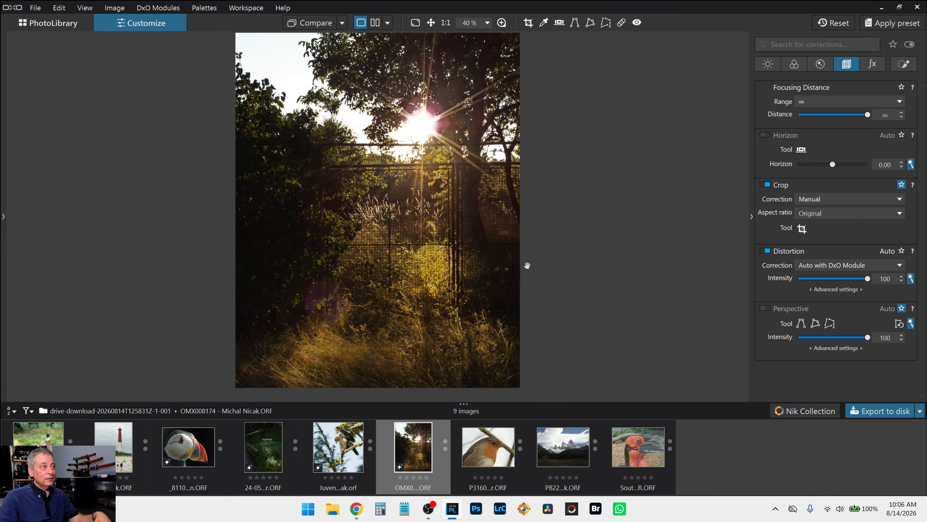
scroll(527, 266, down, 2)
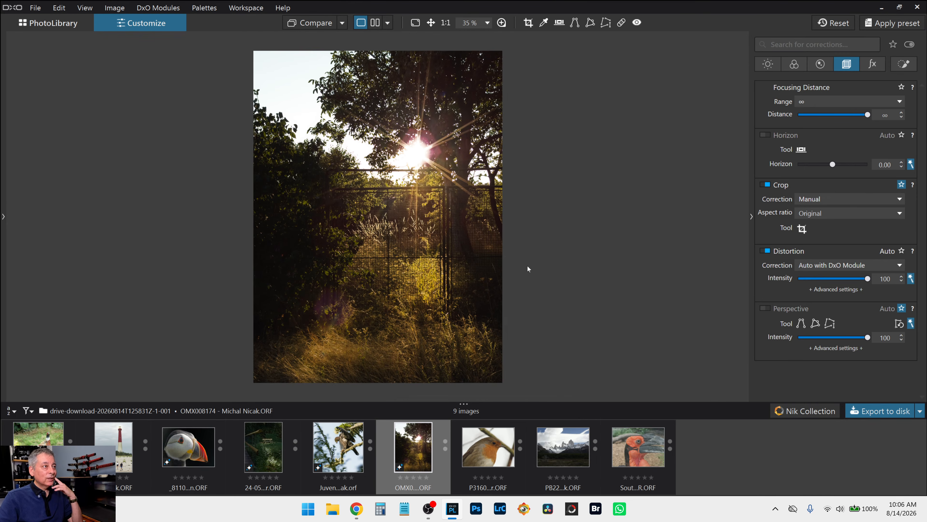
scroll(527, 269, down, 1)
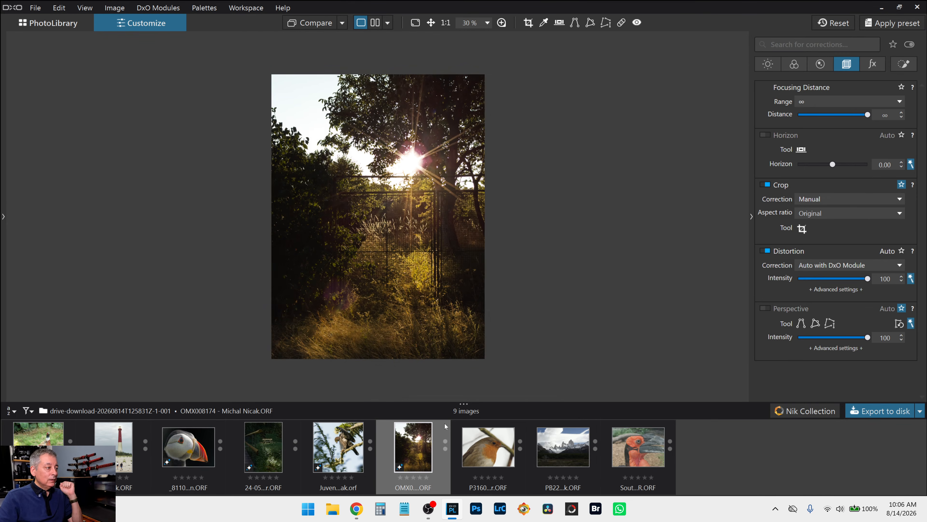
Step: Open the robin photo and apply the 000 RobTrek_Extra_Sharp_v01 preset to it
click(468, 440)
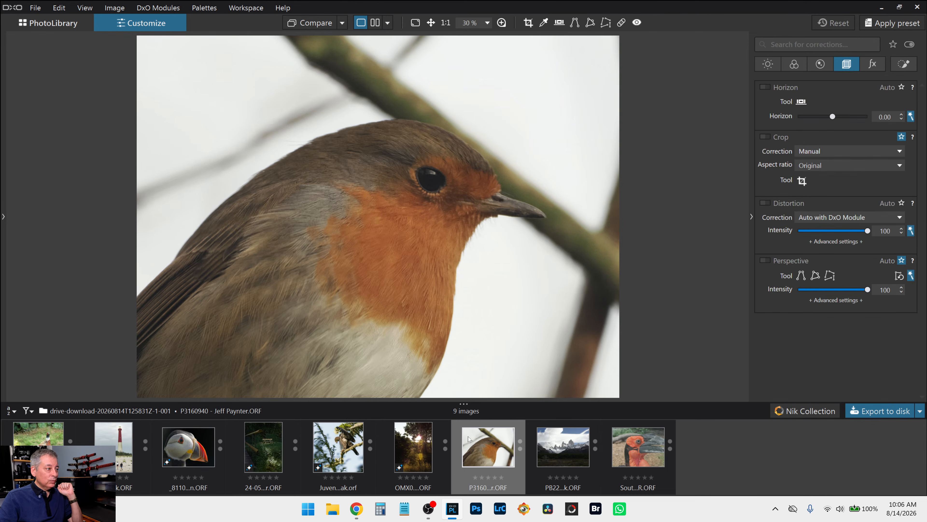
scroll(401, 278, down, 2)
scroll(401, 278, up, 2)
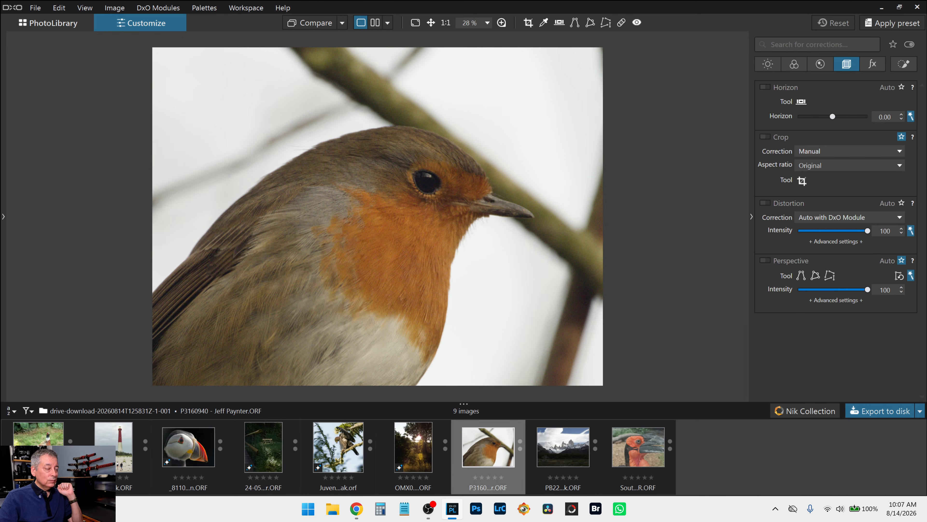
click(904, 25)
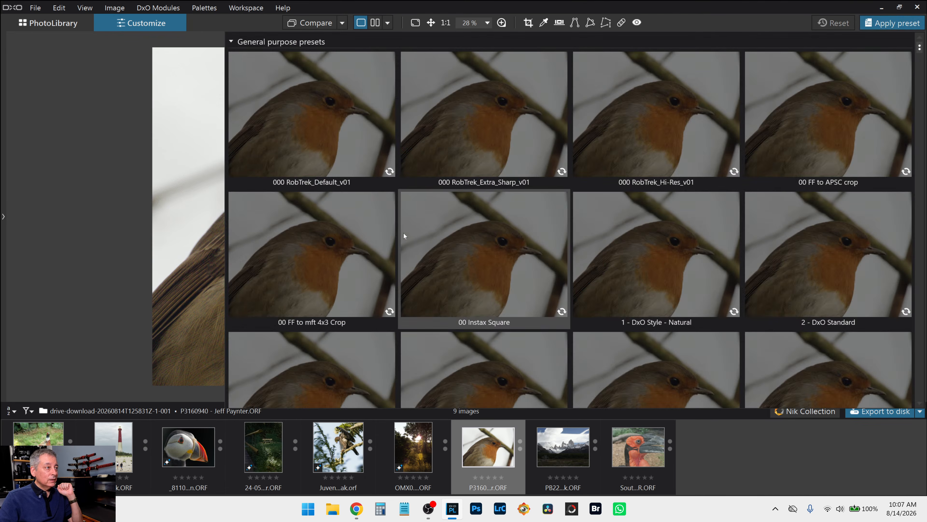
click(494, 159)
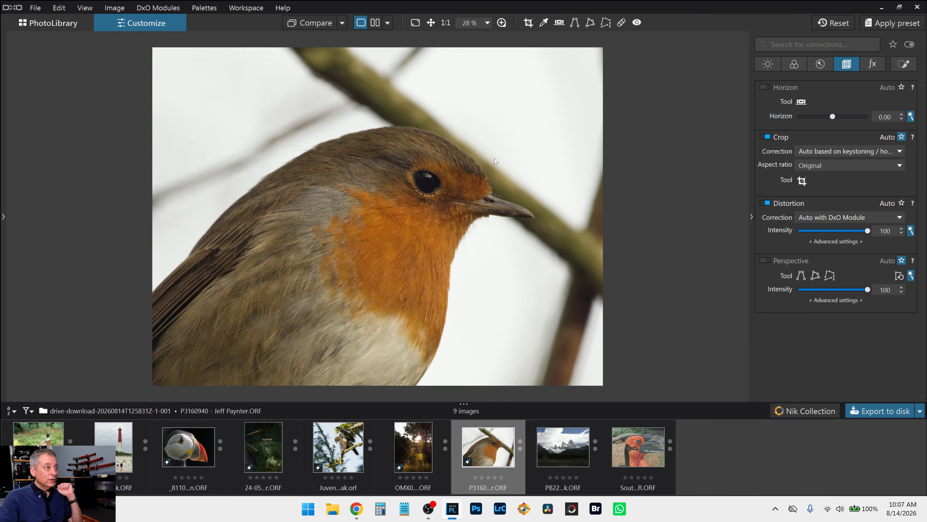
Step: Show the palettes on both sides of the robin photo and zoom out to 22%
key(Tab)
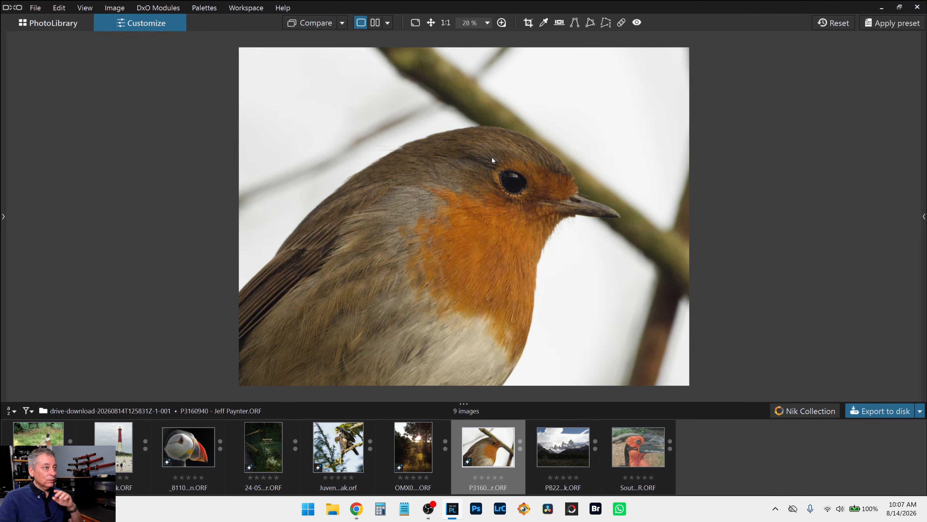
key(Tab)
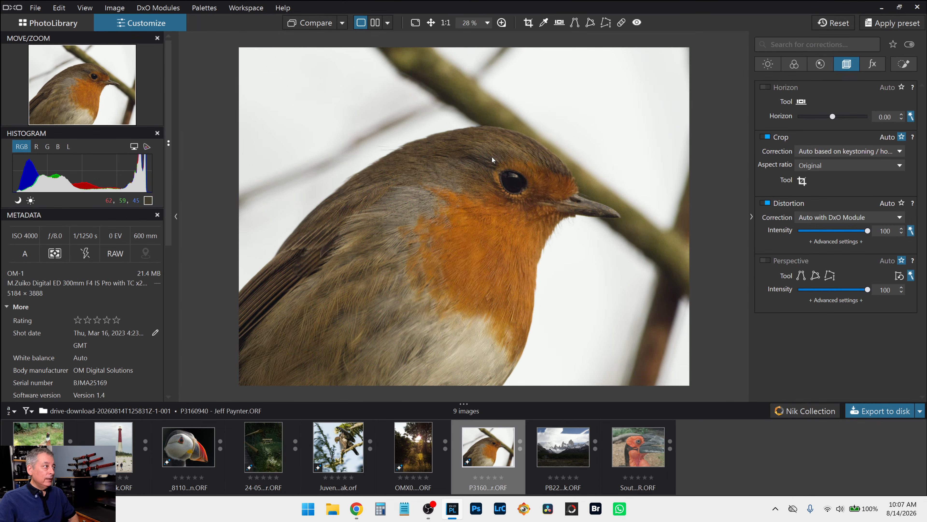
key(ctrl+minus)
key(ctrl+minus)
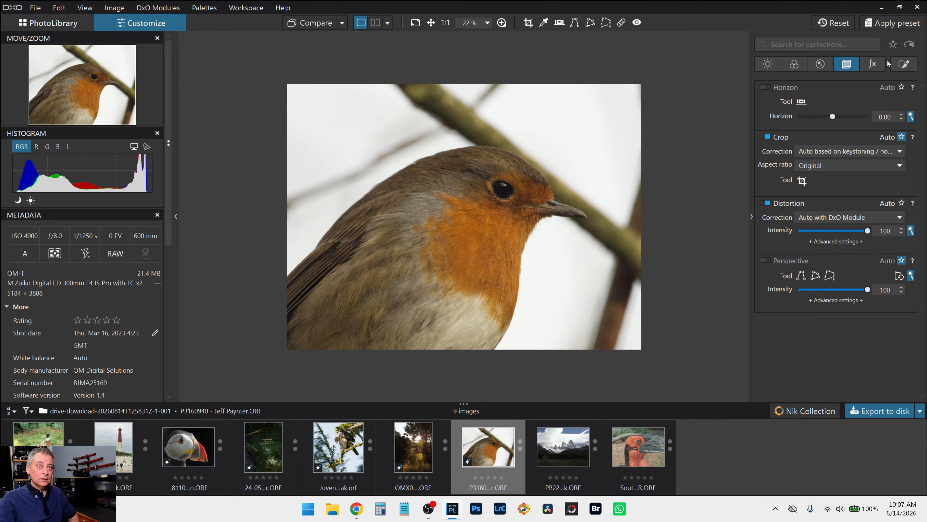
Step: Add a local adjustment AI mask covering the whole robin
click(903, 64)
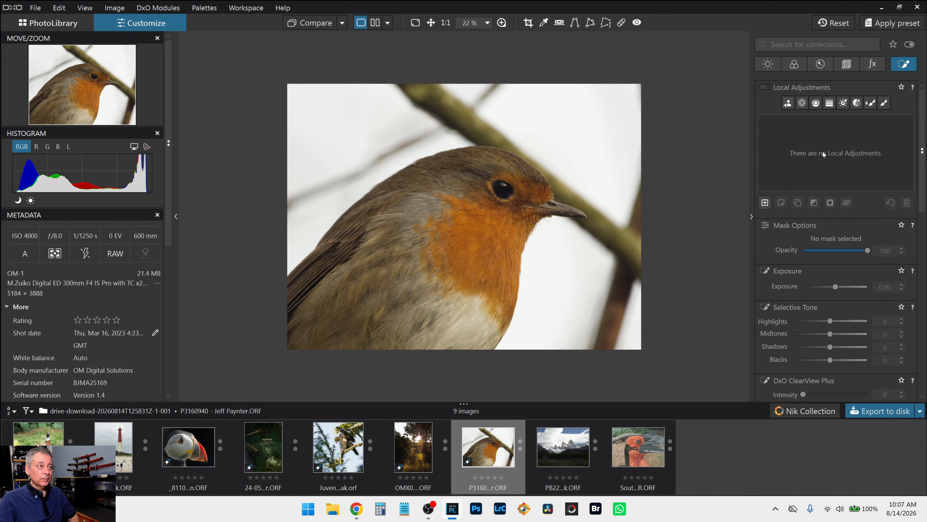
click(788, 103)
click(510, 245)
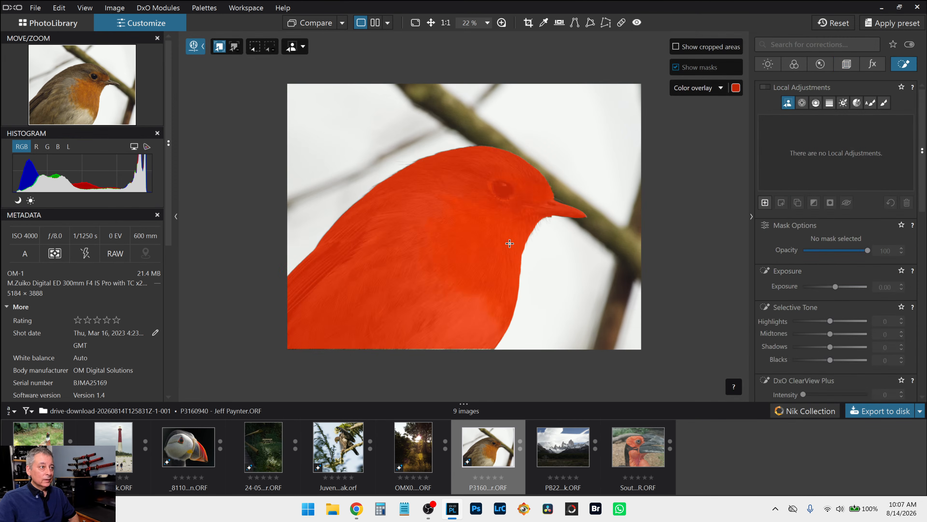
Step: Brighten the robin's AI mask using Selective Tone values of Highlights 62, Midtones 45 and Shadows 19
scroll(827, 327, down, 3)
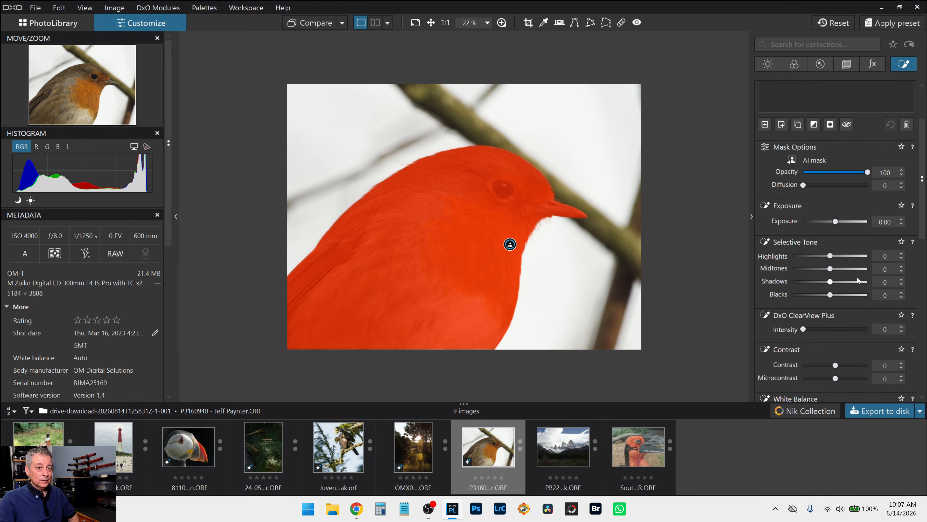
drag(829, 255, 858, 260)
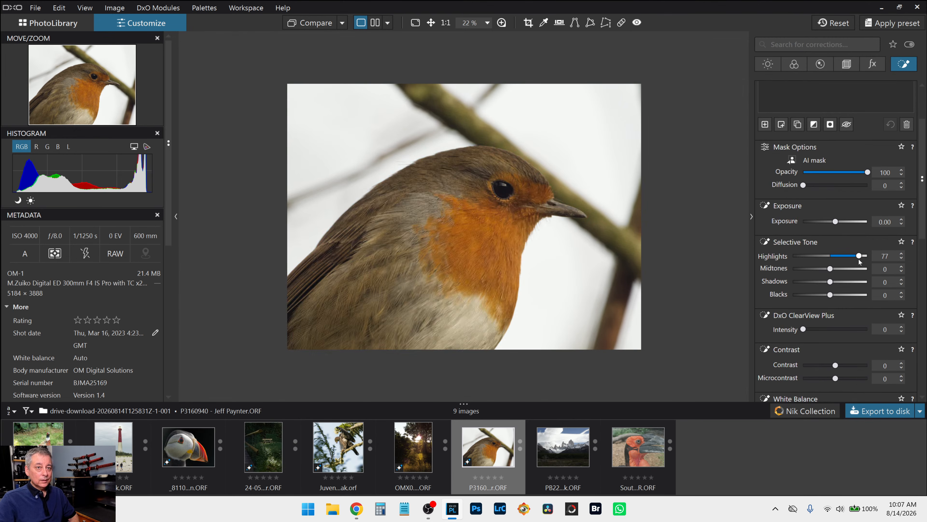
click(847, 268)
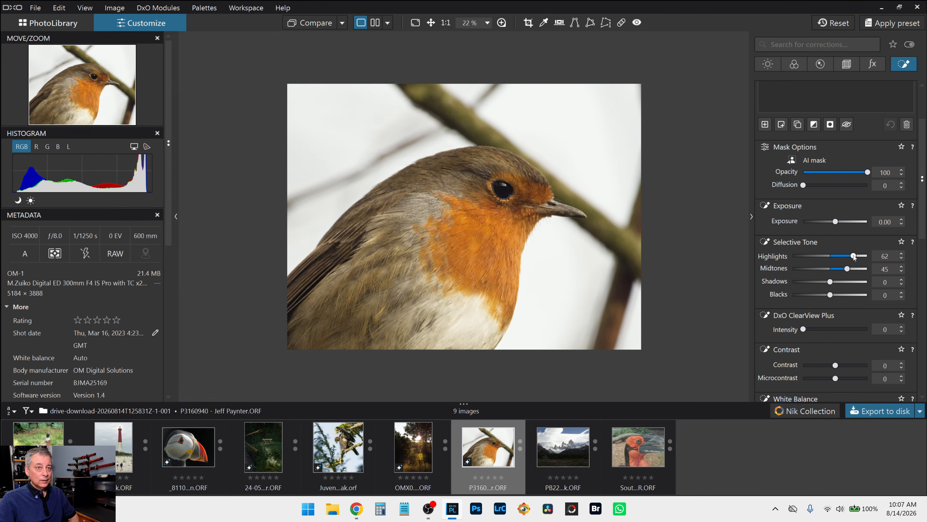
drag(830, 281, 838, 282)
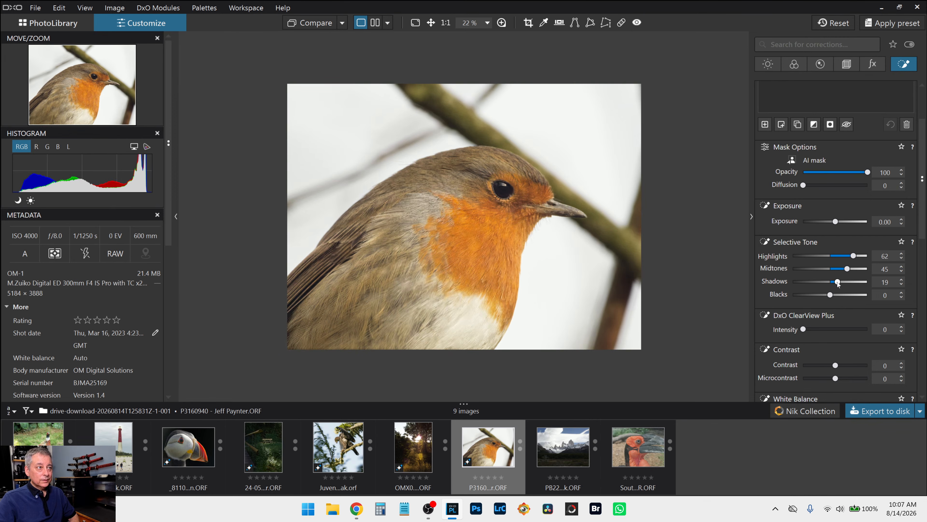
Step: Create a second mask with a control point on the robin's eye, shrink its circle around the eye and set Chroma selectivity to 55
scroll(821, 229, up, 2)
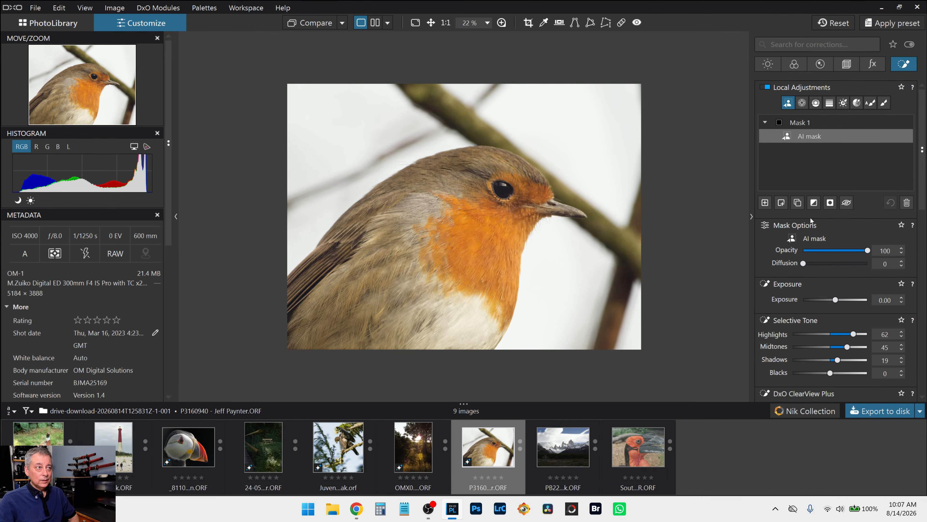
click(765, 202)
click(801, 103)
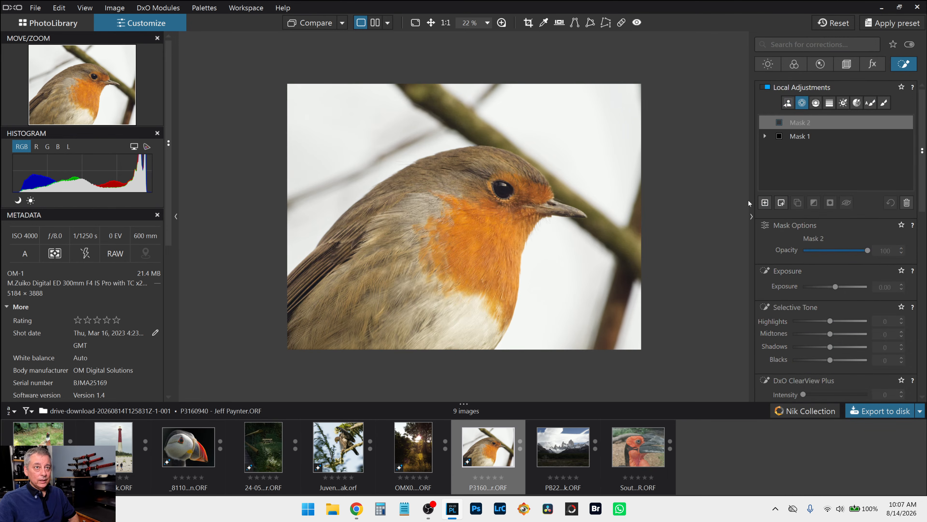
scroll(522, 253, up, 3)
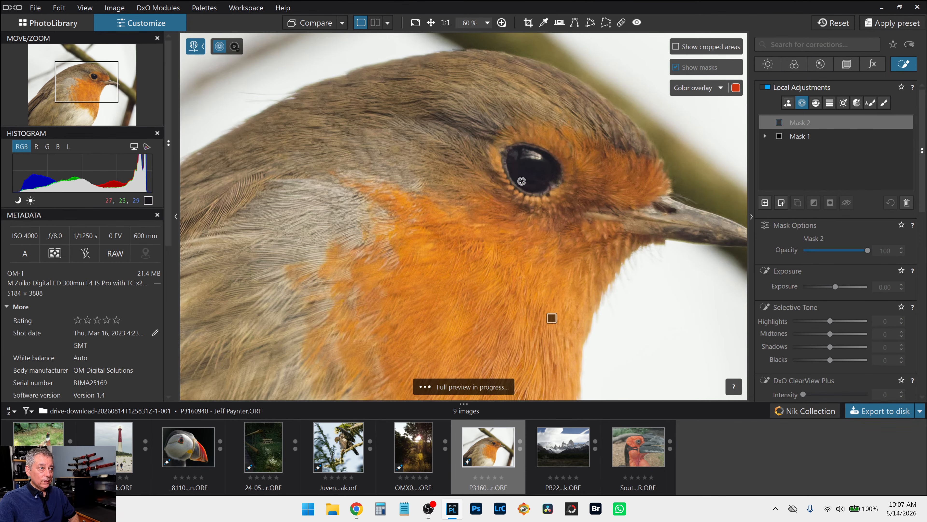
click(522, 181)
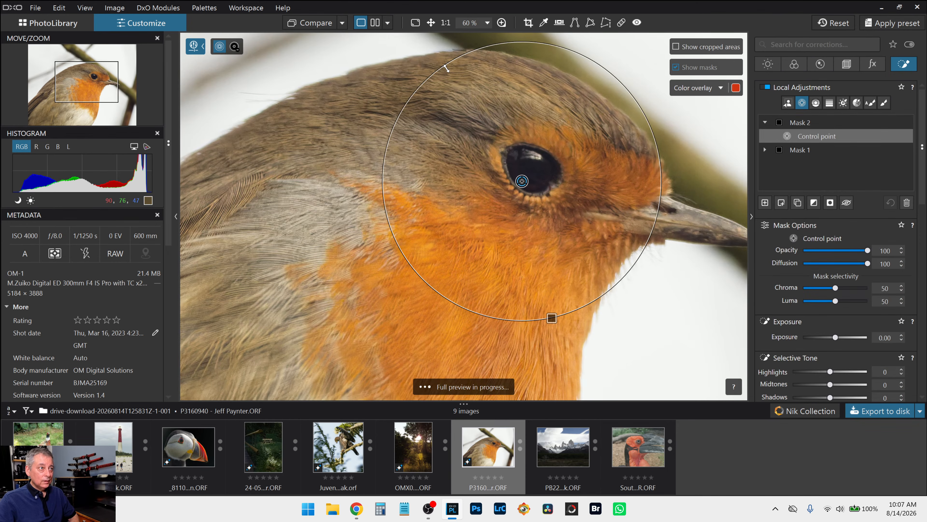
drag(446, 66, 477, 94)
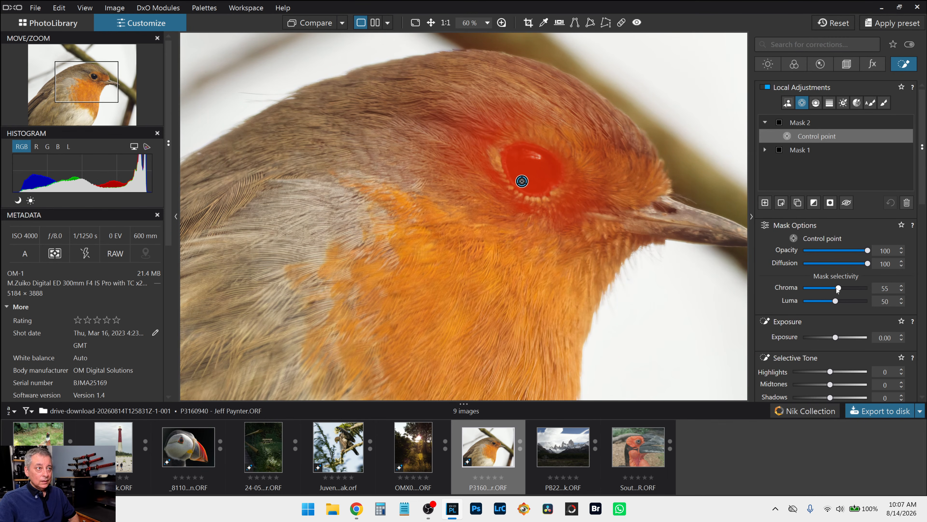
Step: Lighten the eye mask using Selective Tone values of Highlights 91, Midtones 68 and Shadows 47
scroll(842, 325, down, 4)
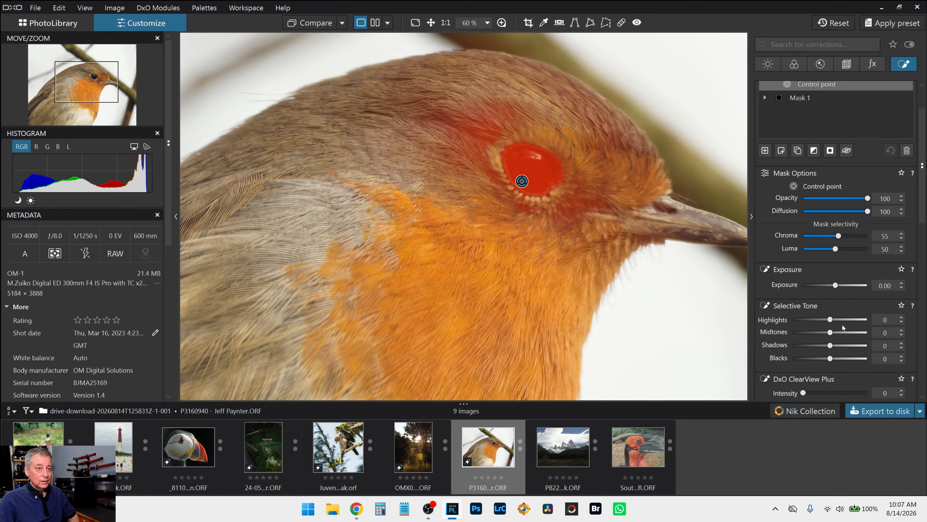
click(846, 269)
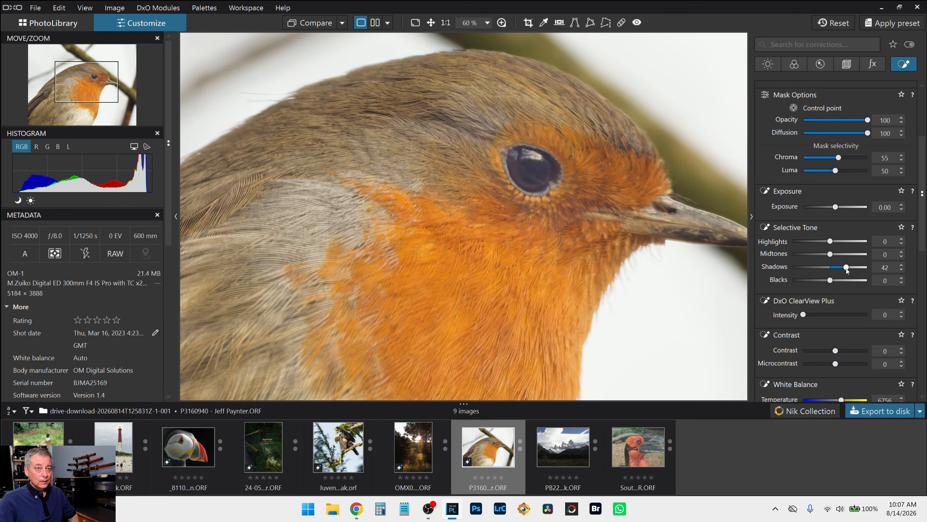
drag(846, 269, 844, 268)
click(849, 254)
click(864, 241)
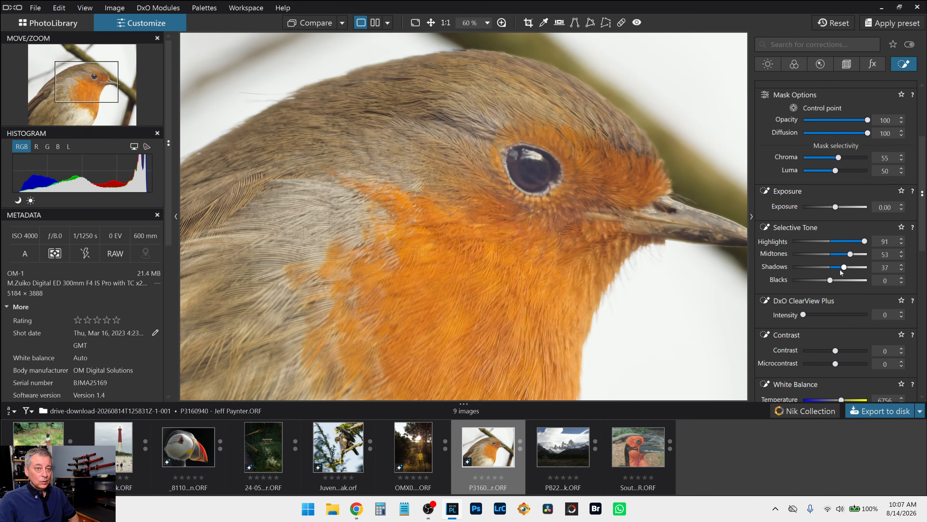
mouse_move(844, 267)
mouse_down()
mouse_move(856, 254)
mouse_move(848, 267)
mouse_up()
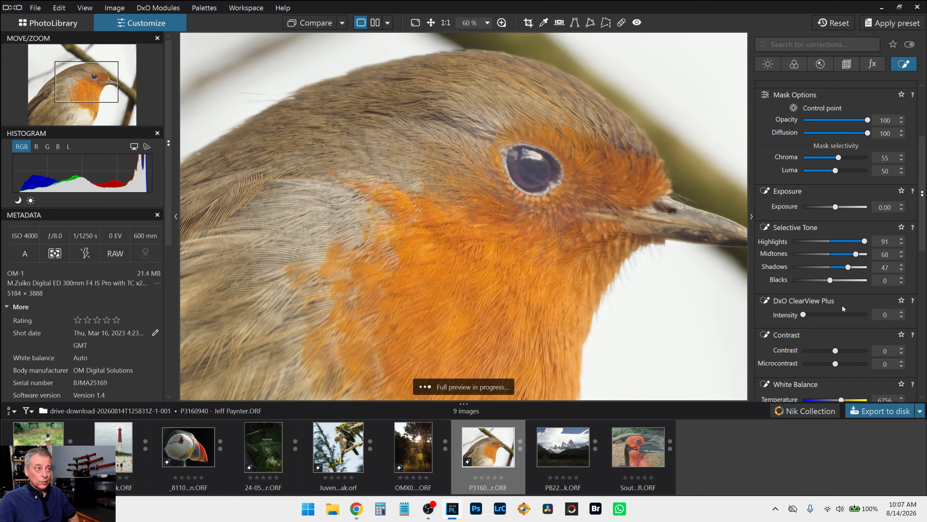
Step: Set the eye mask's DxO ClearView Plus intensity to 49, Microcontrast to 54 and HSL Vibrancy to 65
scroll(843, 306, down, 1)
click(834, 288)
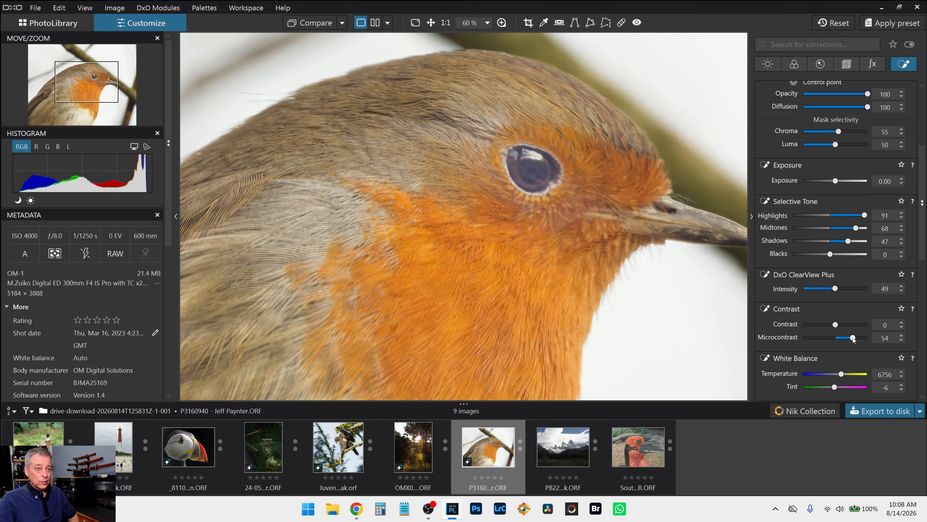
scroll(808, 310, down, 8)
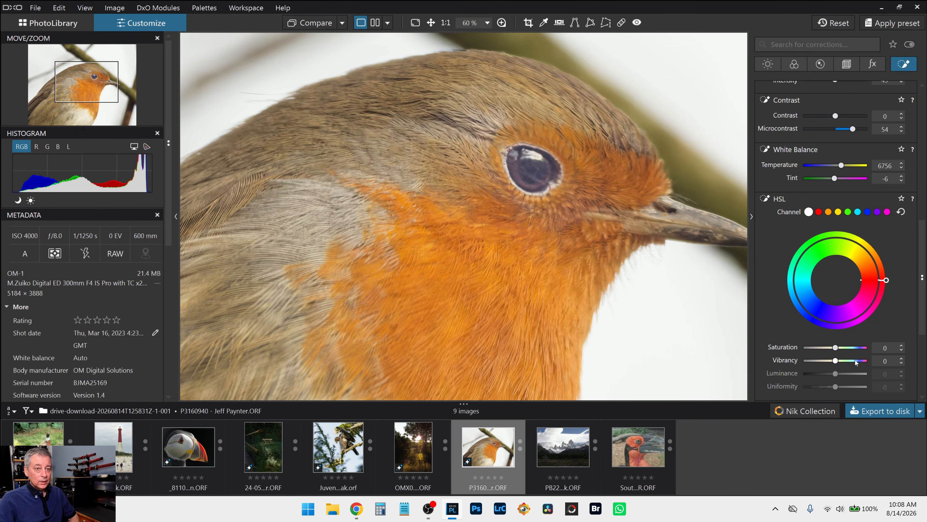
drag(836, 361, 857, 361)
Step: Refine the eye mask to a DxO ClearView Plus intensity of 57 and Shadows of 36
scroll(772, 252, up, 5)
scroll(810, 283, up, 1)
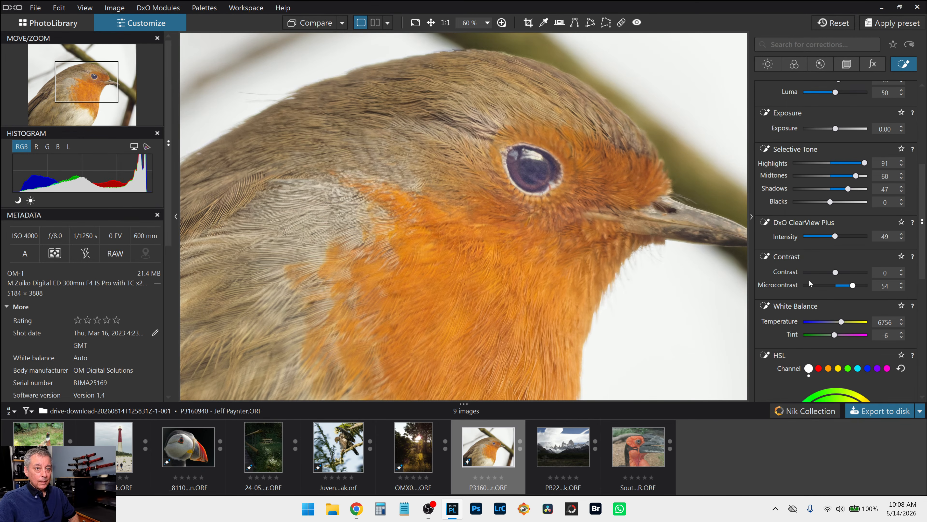
mouse_move(835, 236)
mouse_down()
mouse_move(848, 237)
mouse_move(841, 237)
mouse_up()
drag(848, 188, 844, 190)
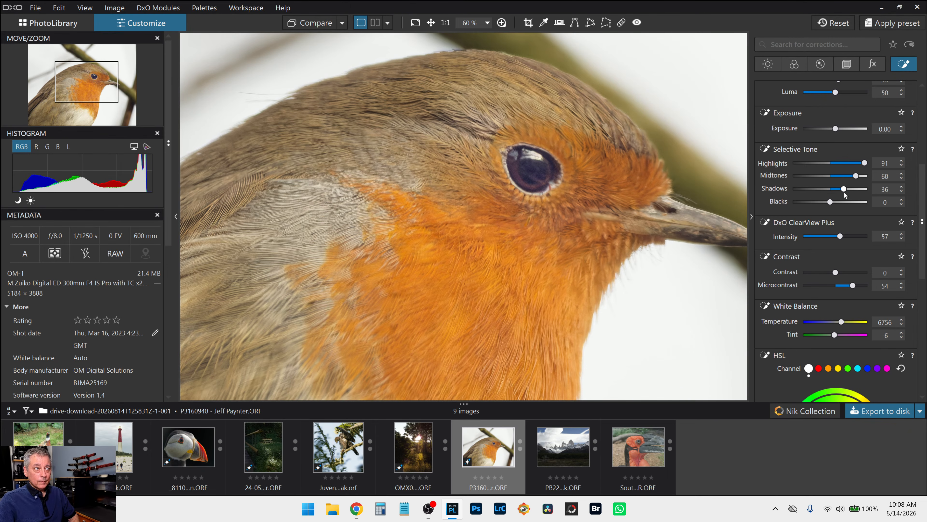
drag(844, 191, 845, 190)
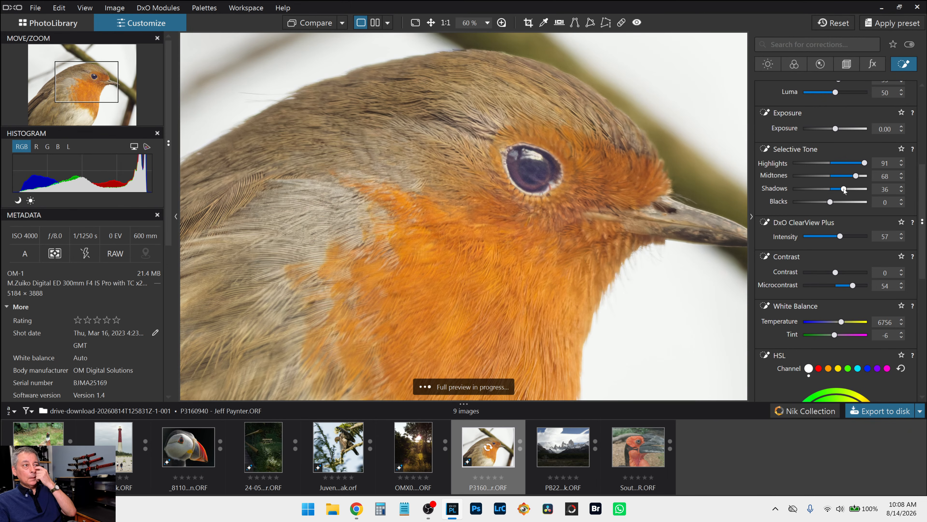
Step: Set the eye mask's overall HSL Saturation to 6
scroll(808, 251, down, 5)
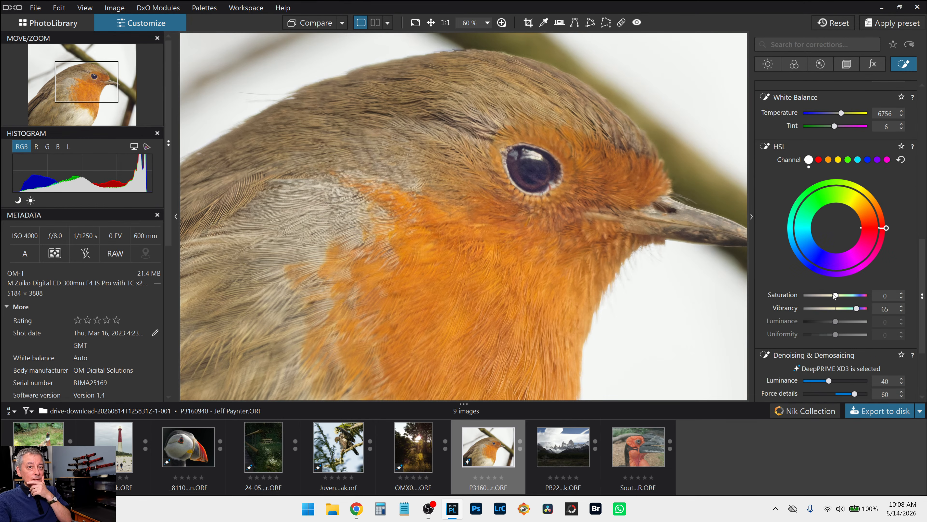
click(839, 294)
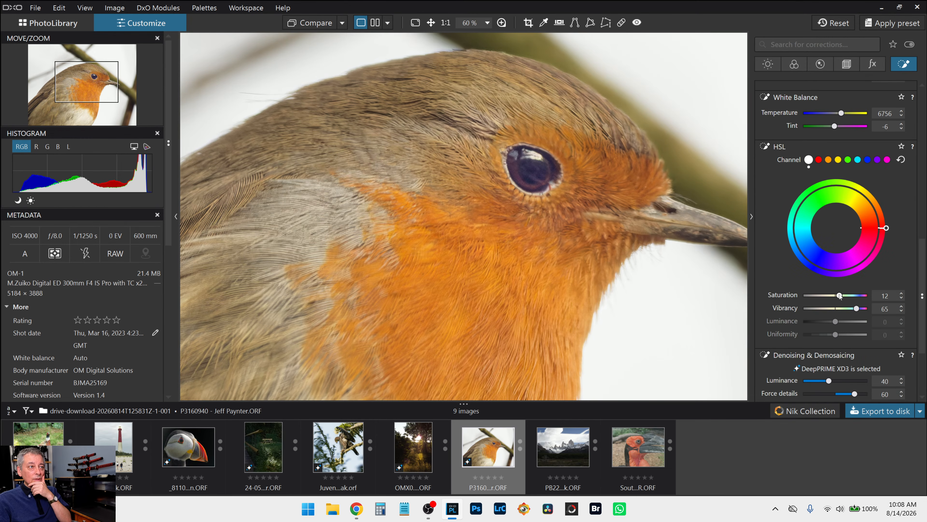
drag(839, 294, 838, 296)
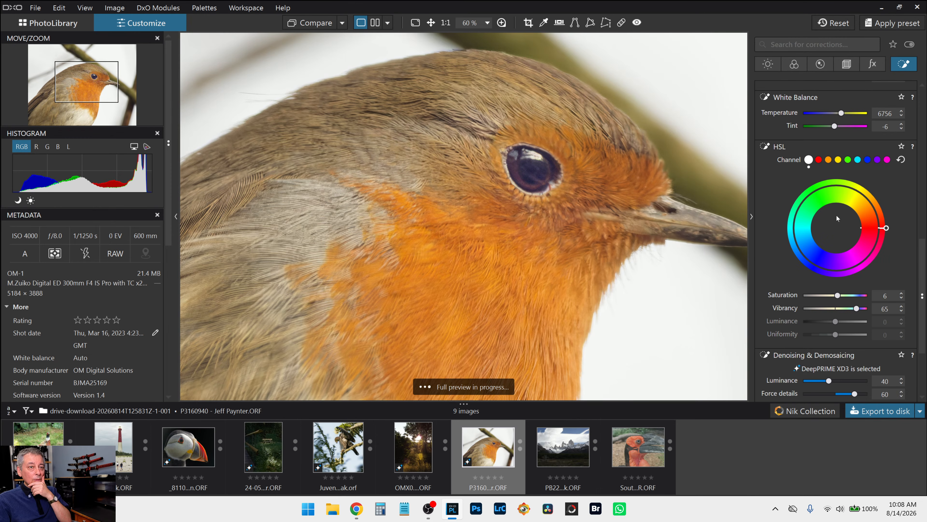
Step: Try the eye mask's red HSL channel with Luminance 65 and a hue range extended toward orange, and reset the HSL adjustments
click(829, 161)
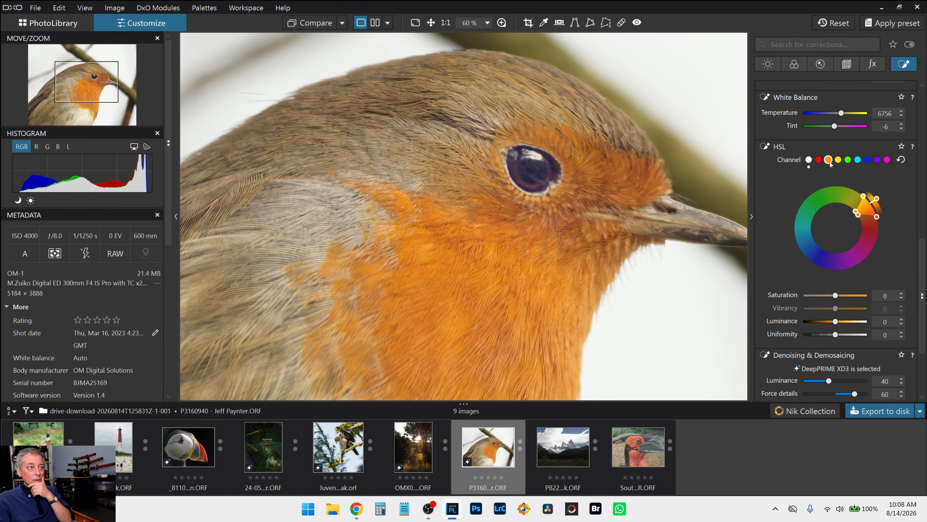
click(819, 161)
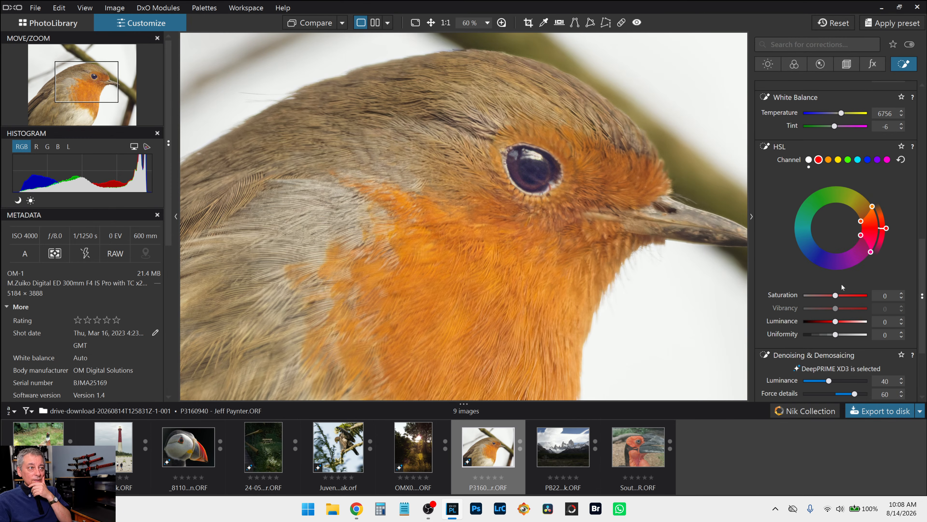
drag(835, 322, 857, 321)
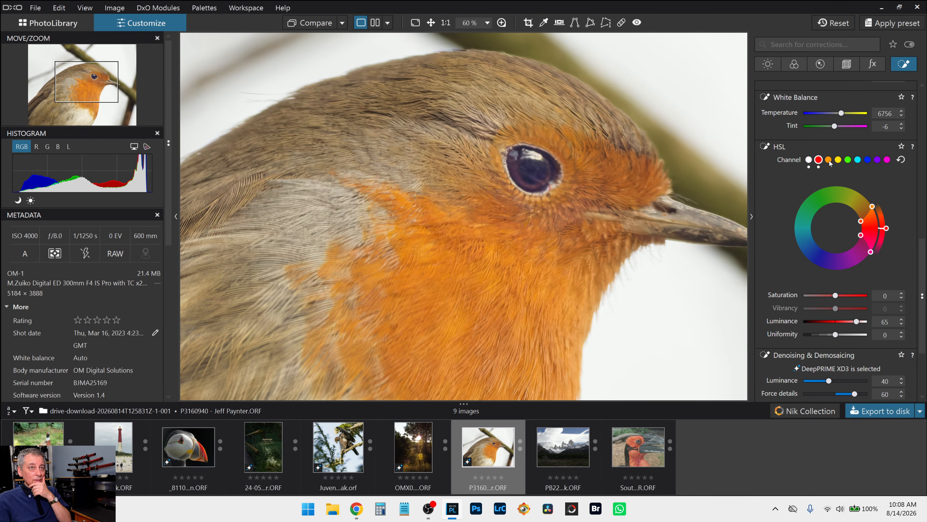
drag(860, 223, 859, 218)
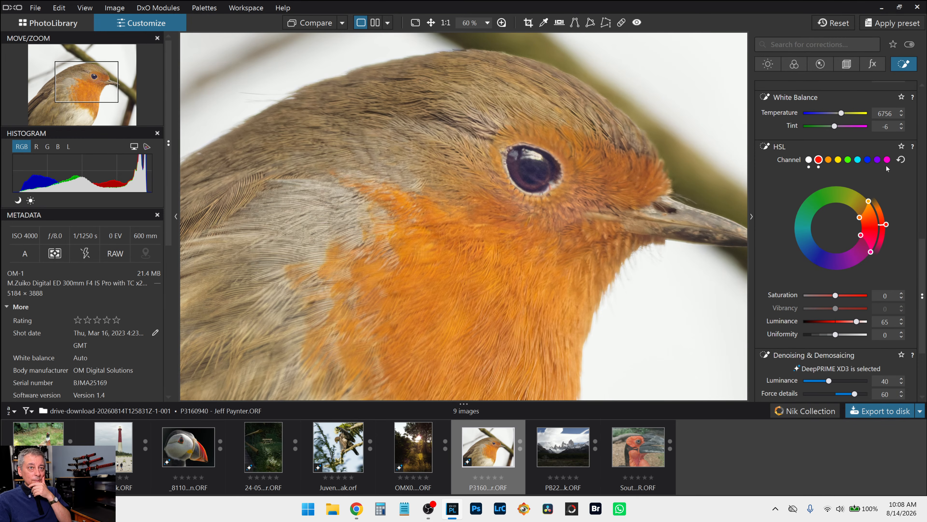
click(901, 159)
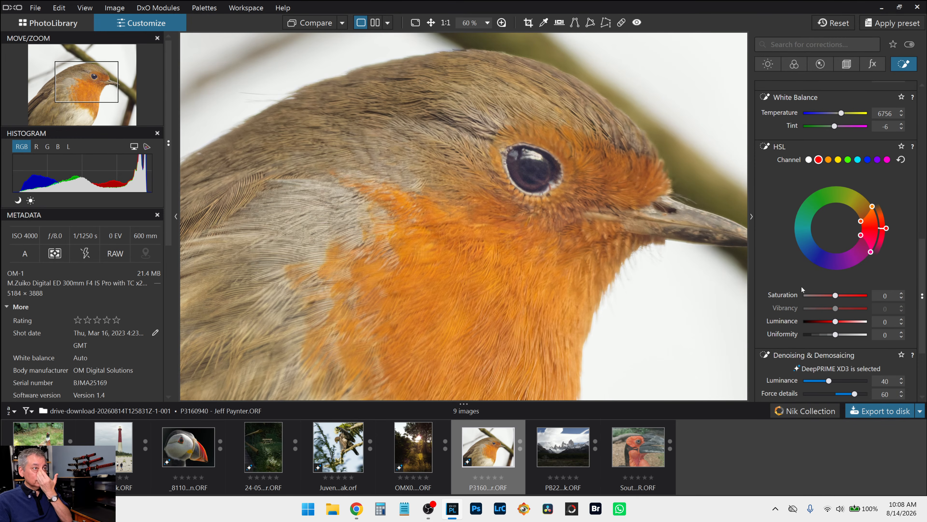
Step: Set the eye mask's HSL Vibrancy to 27 for all colors using the white channel
click(809, 159)
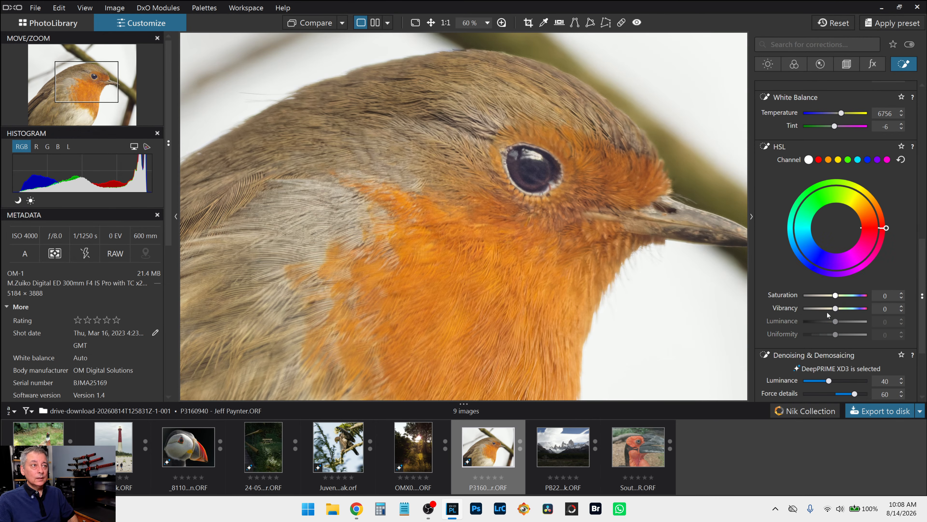
drag(836, 308, 846, 309)
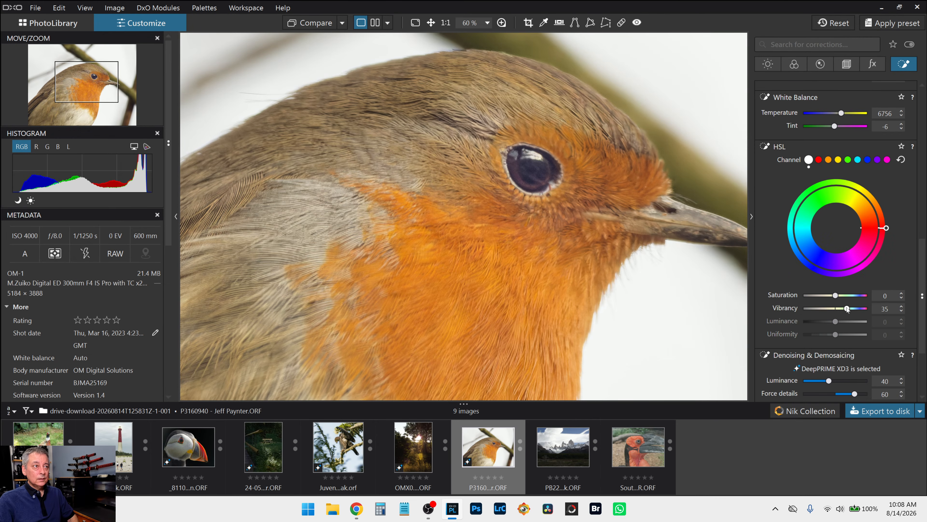
scroll(645, 289, down, 6)
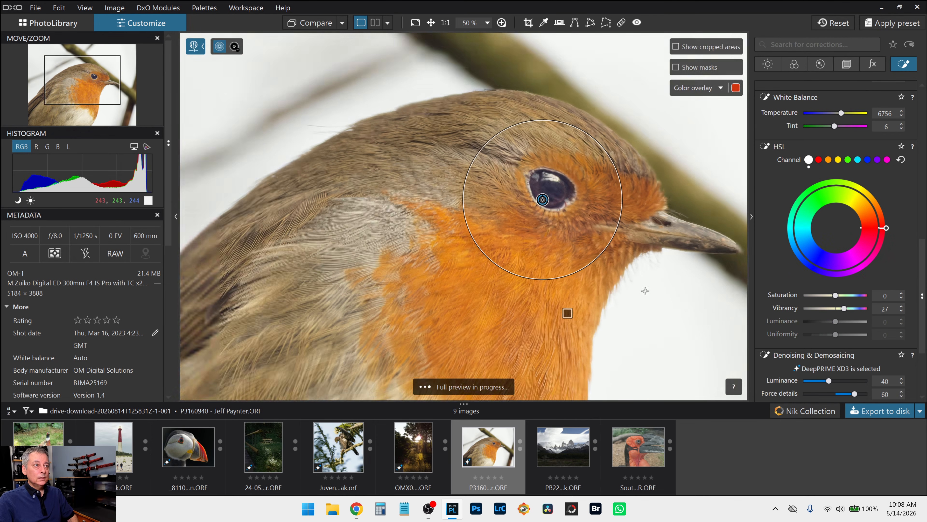
scroll(643, 287, down, 1)
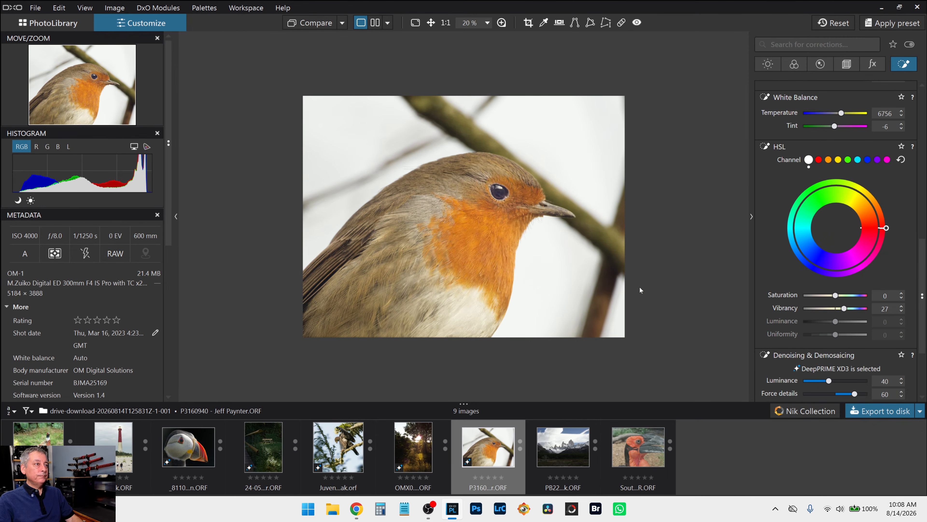
scroll(595, 231, up, 1)
Step: Raise the eye mask's Selective Tone Highlights to 100
scroll(850, 181, up, 10)
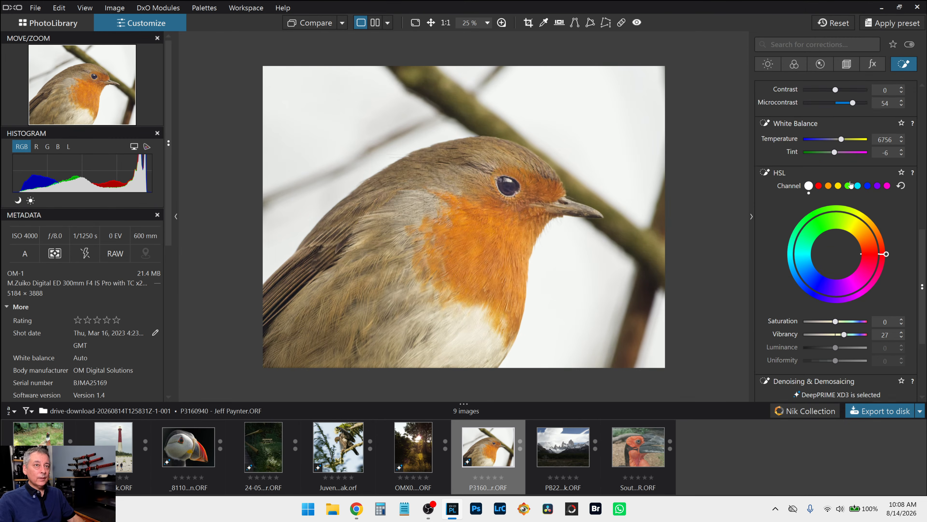
scroll(842, 190, down, 3)
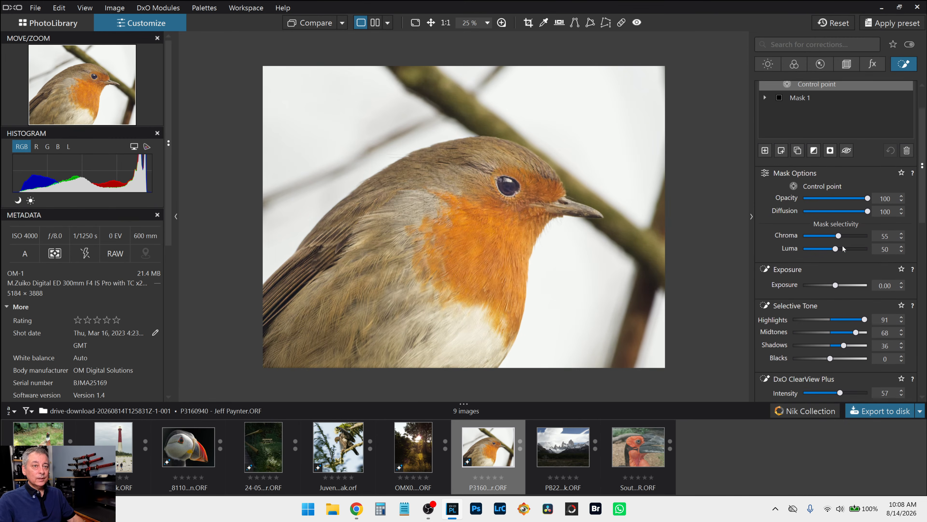
scroll(837, 268, down, 1)
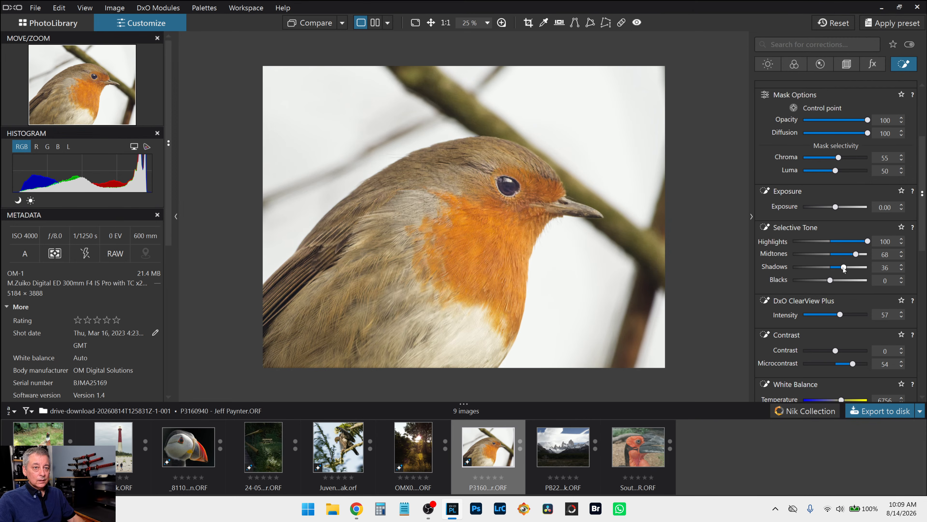
Step: Set the eye mask's Selective Tone Shadows to 41, with Contrast at 17 and Microcontrast at 100
drag(843, 268, 843, 269)
mouse_move(836, 349)
mouse_down()
mouse_move(856, 351)
mouse_move(841, 351)
mouse_up()
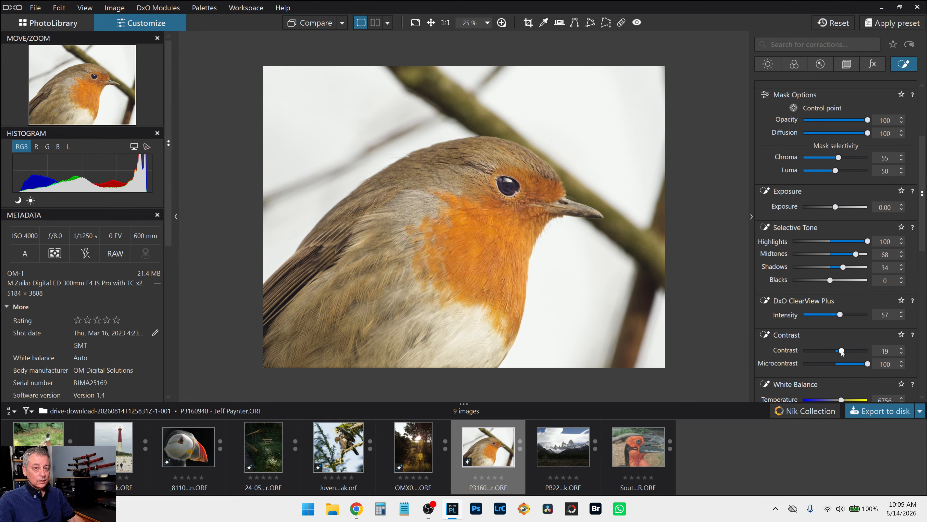
drag(843, 268, 846, 268)
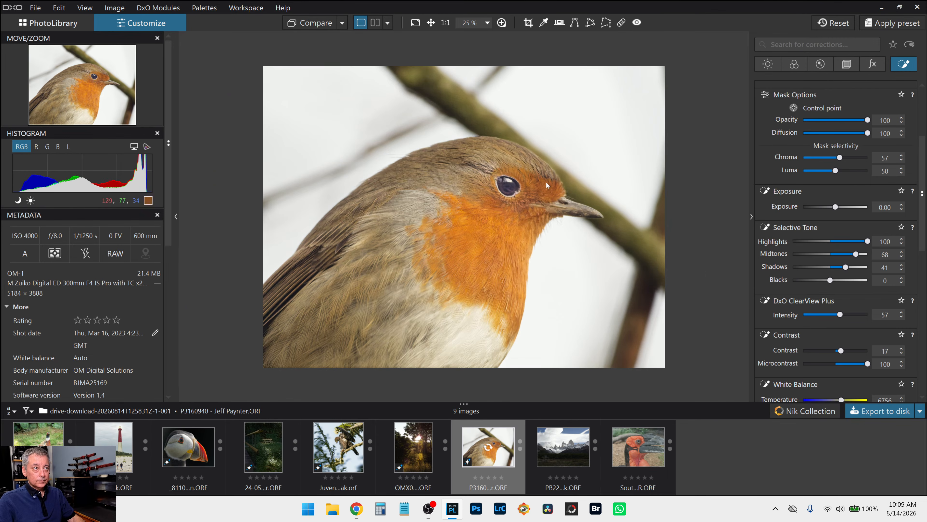
Step: Try the eye mask with Exposure at 0.91 and Chroma selectivity at 62
scroll(516, 167, up, 4)
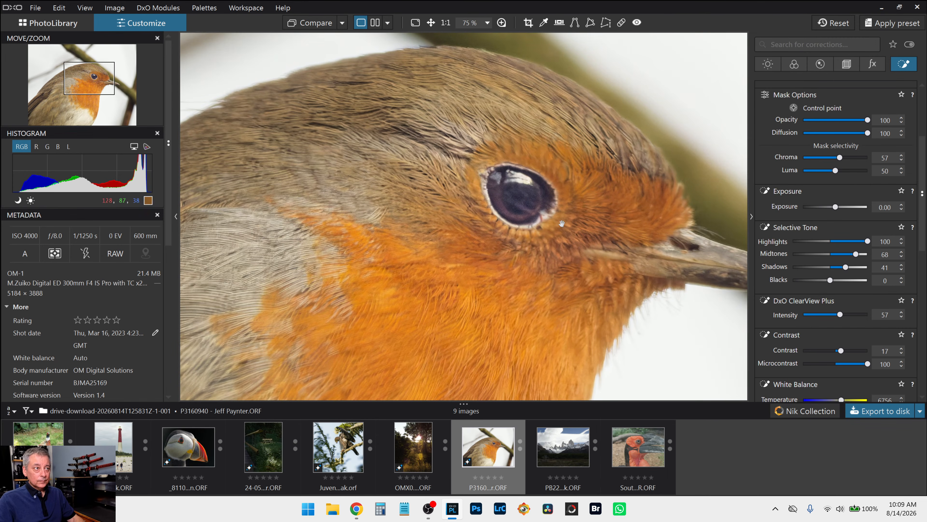
scroll(827, 261, down, 6)
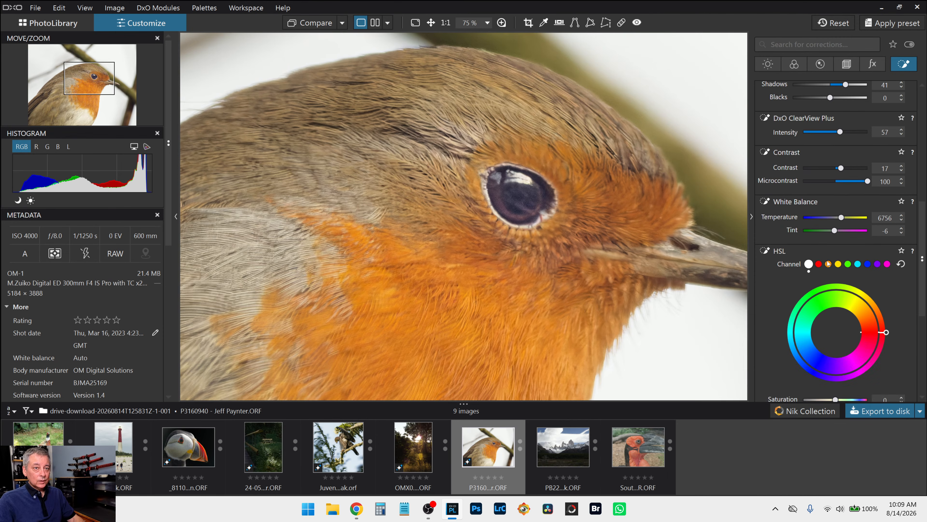
scroll(838, 204, up, 3)
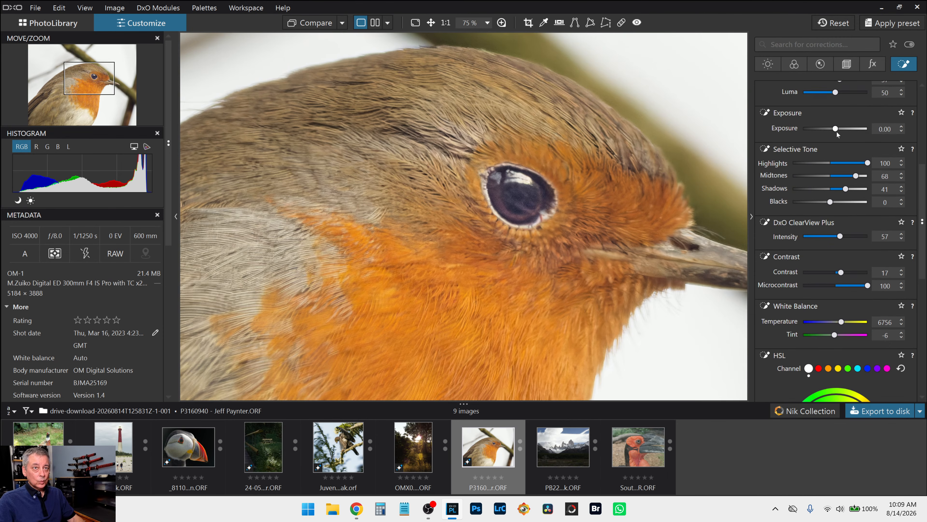
drag(838, 132, 843, 128)
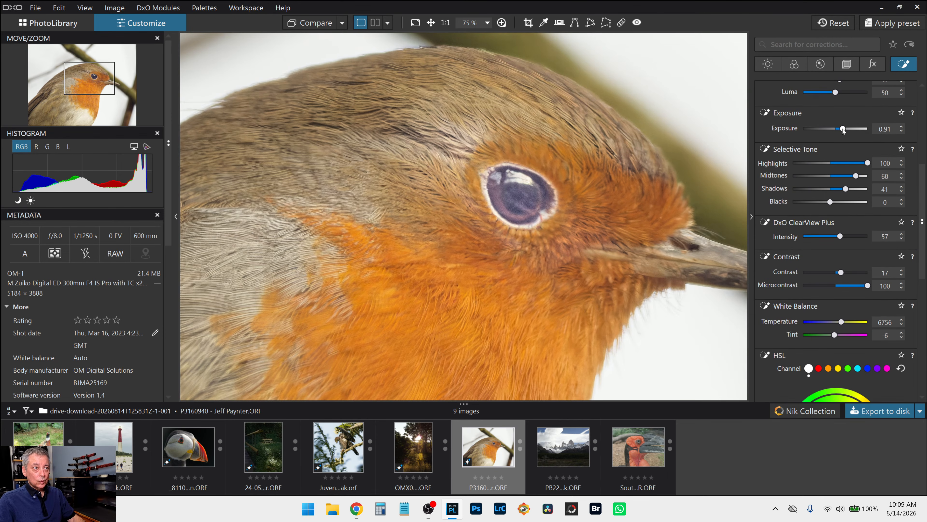
scroll(789, 196, up, 6)
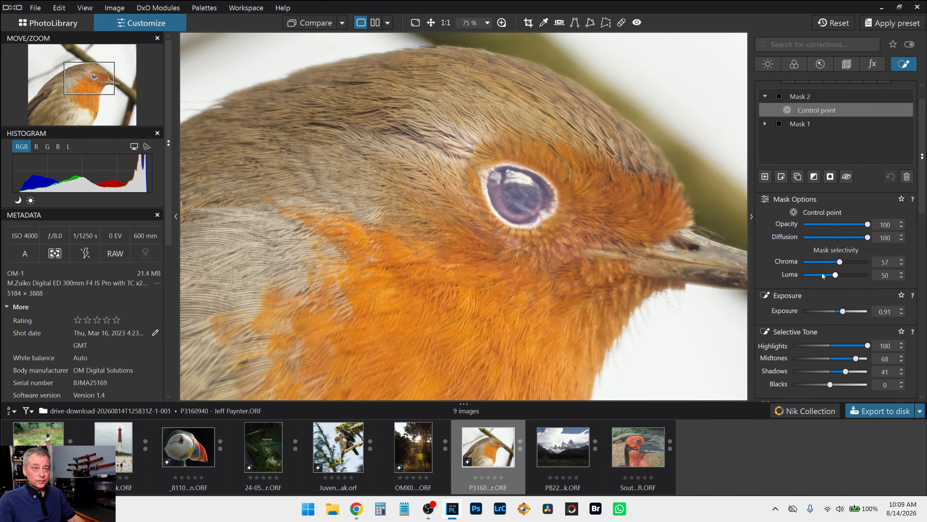
drag(839, 261, 843, 262)
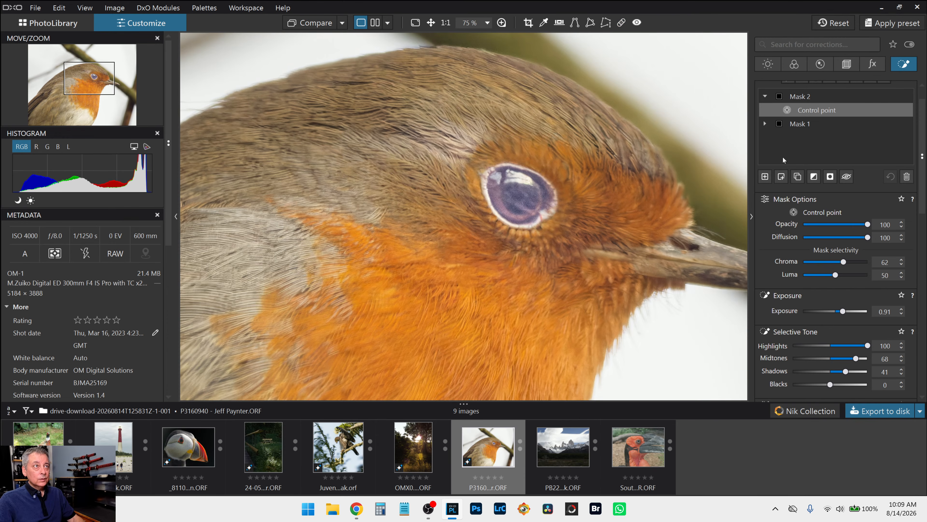
Step: Show the control point's mask overlay and shift the point slightly within the lower part of the robin's eye
scroll(814, 117, up, 1)
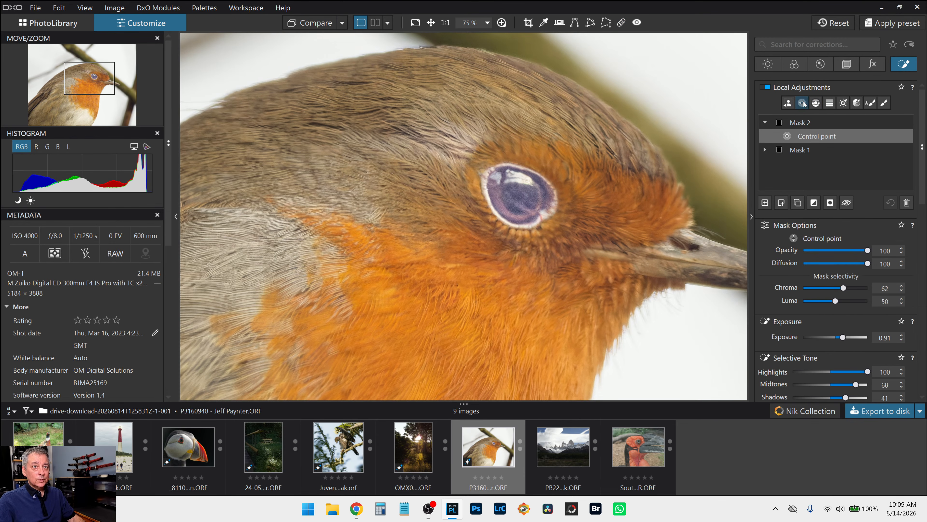
click(804, 104)
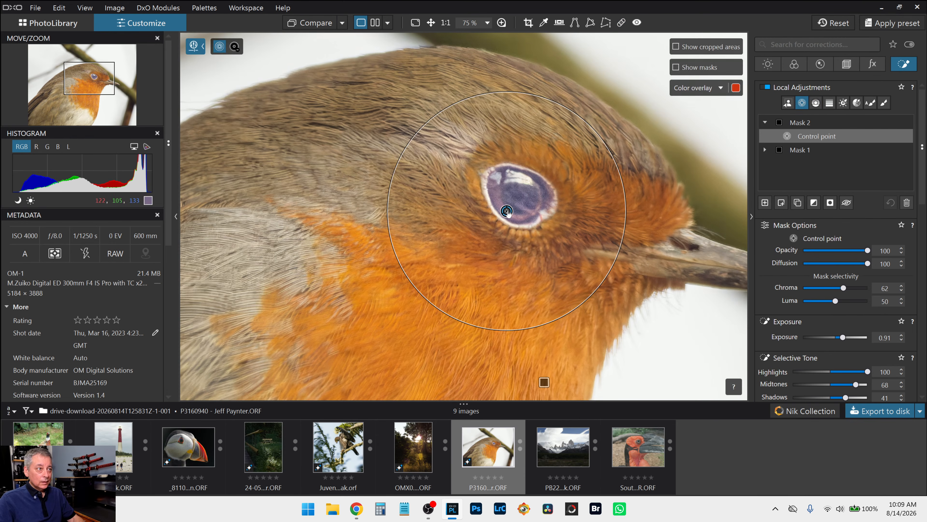
drag(508, 213, 512, 217)
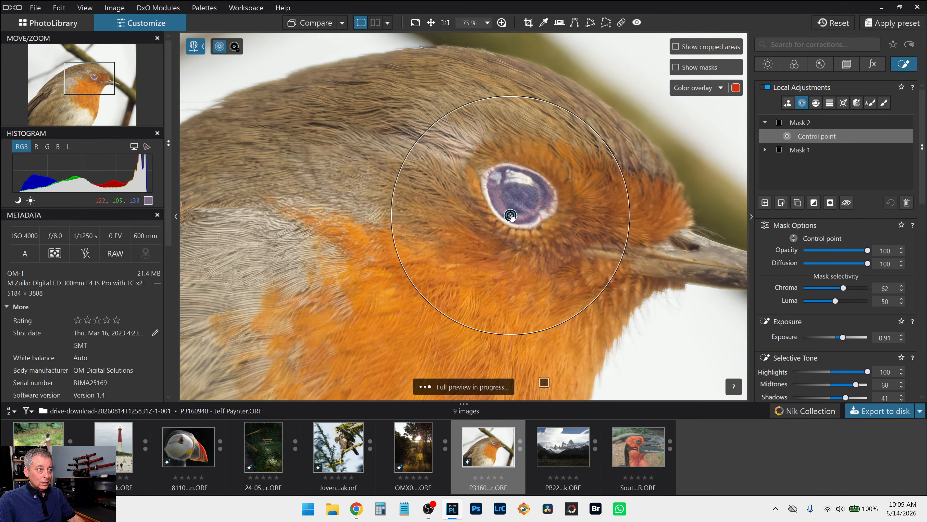
mouse_move(512, 218)
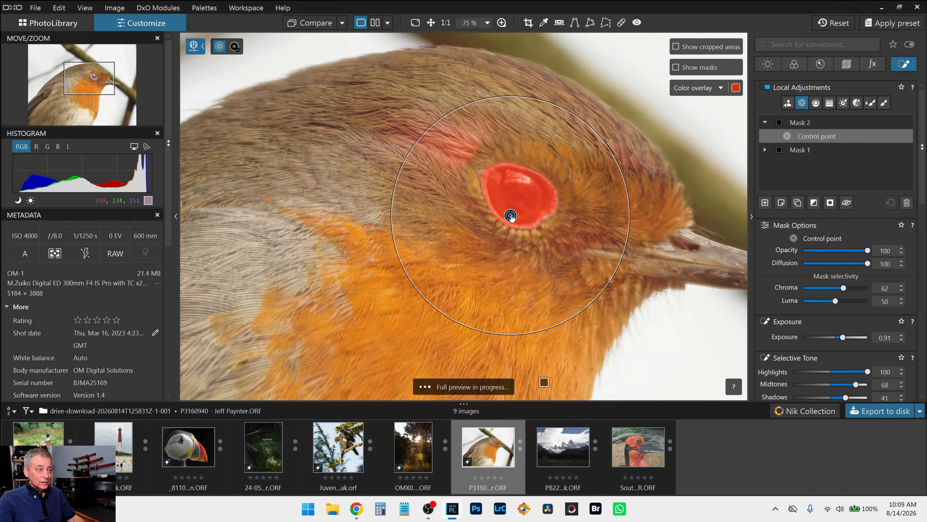
click(676, 67)
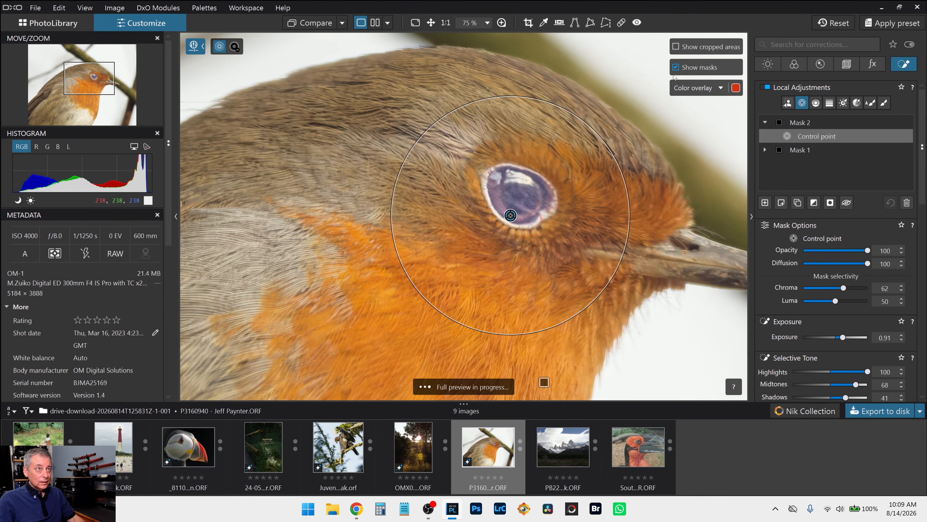
drag(511, 215, 508, 217)
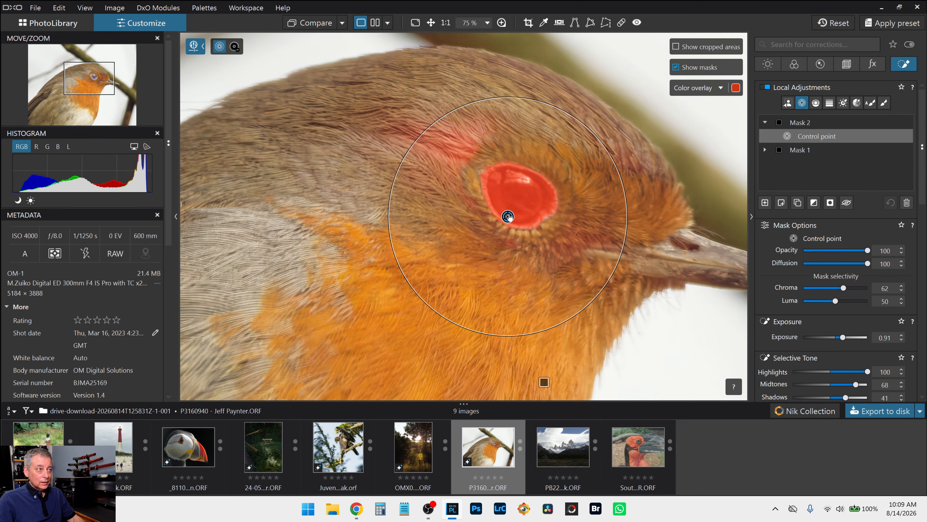
Step: Set the control point's mask selectivity to Chroma 89 and Luma 100, nudging the point along the eye's lower edge
drag(835, 301, 860, 288)
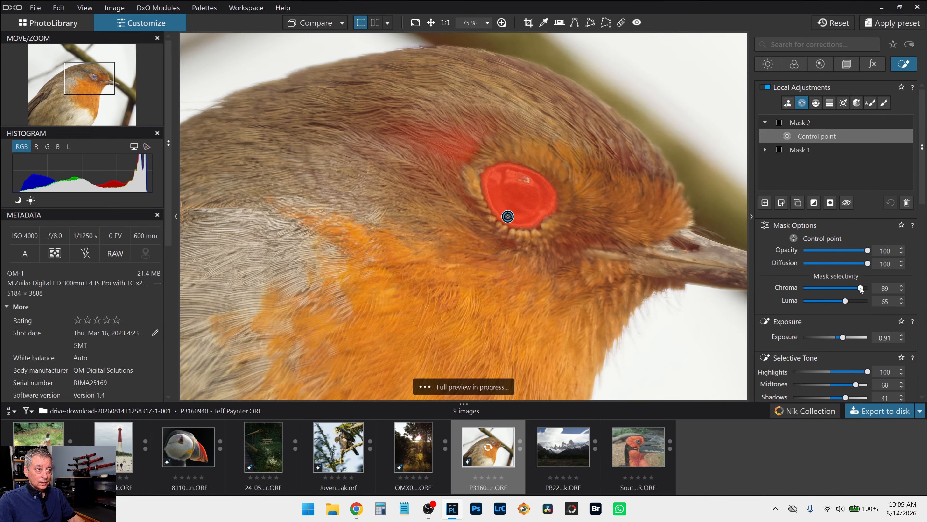
drag(845, 301, 853, 303)
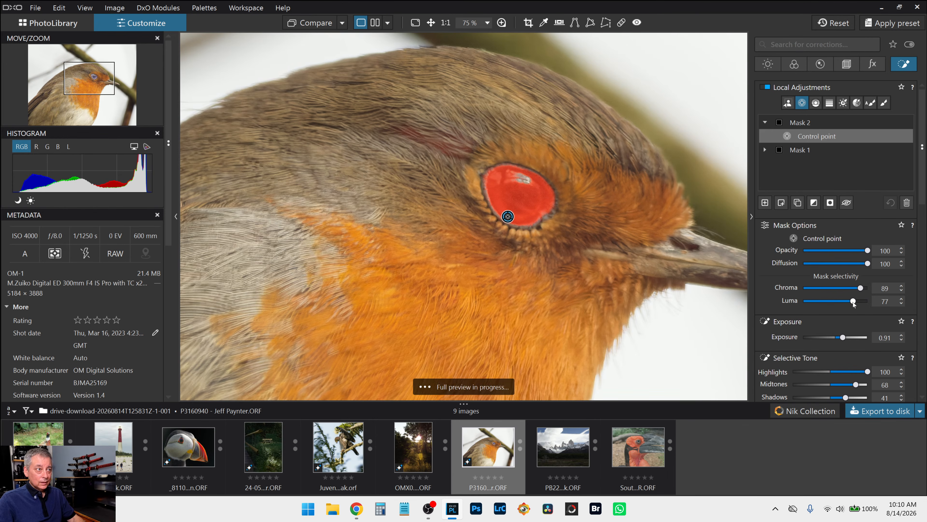
scroll(548, 256, up, 5)
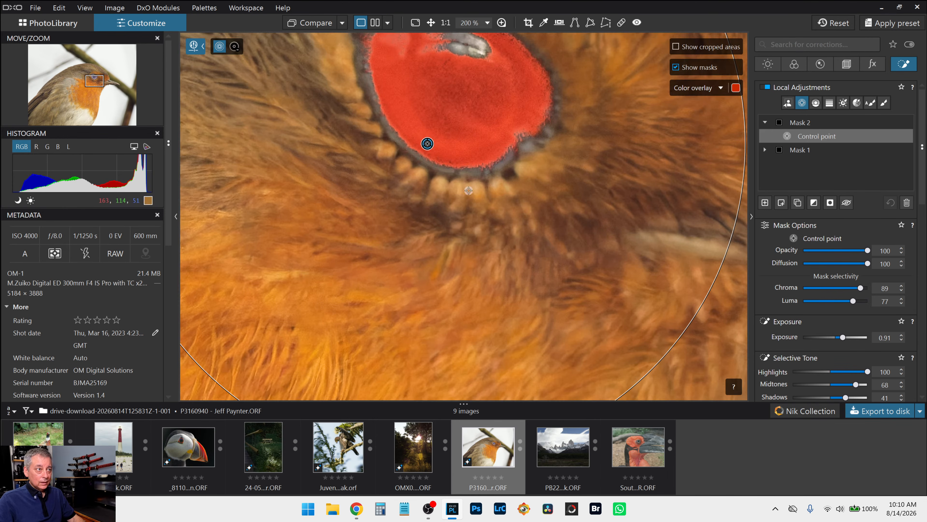
drag(428, 143, 448, 152)
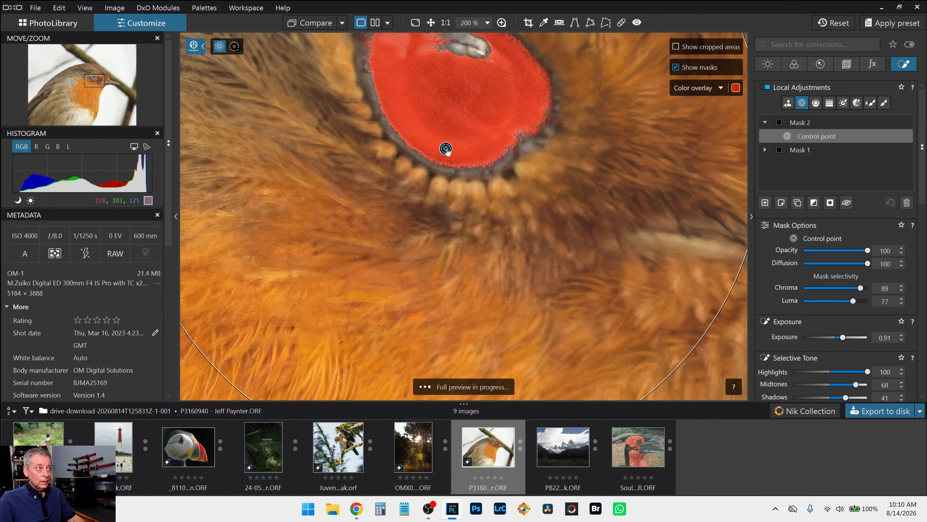
scroll(538, 201, down, 4)
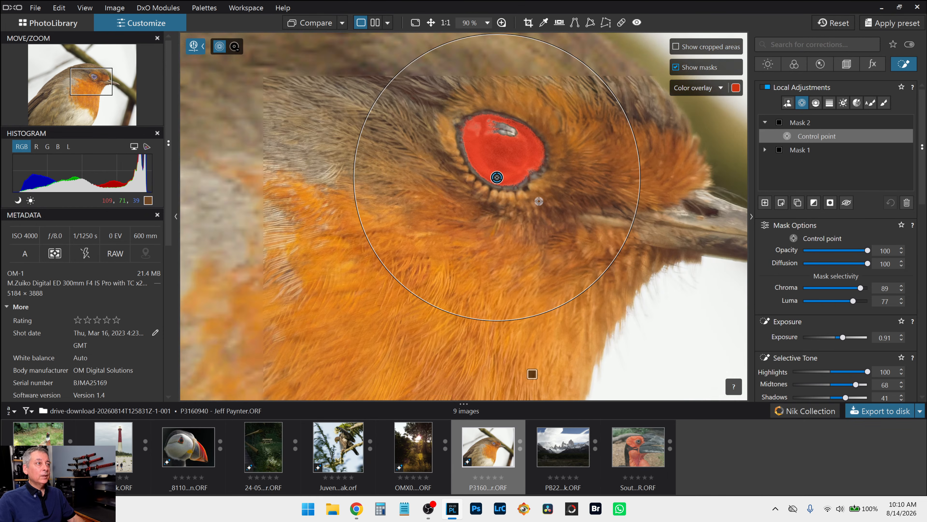
drag(853, 301, 872, 302)
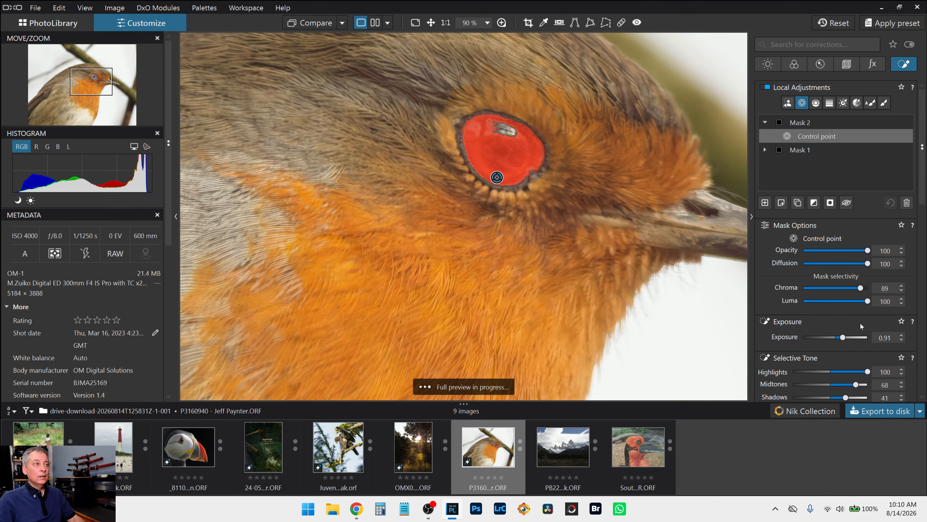
Step: Reset the eye mask's Exposure to 0.00 and hide the mask overlay
scroll(860, 325, down, 2)
drag(845, 285, 848, 286)
double_click(847, 285)
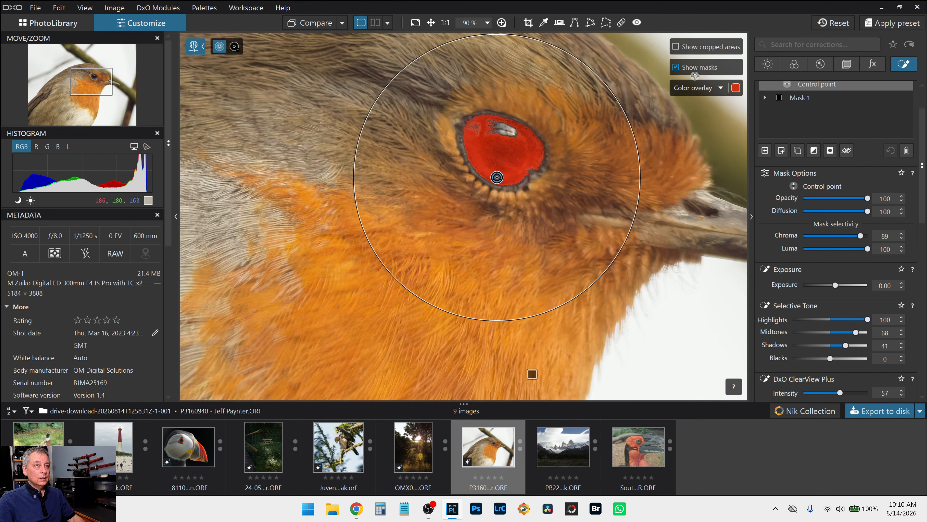
click(676, 70)
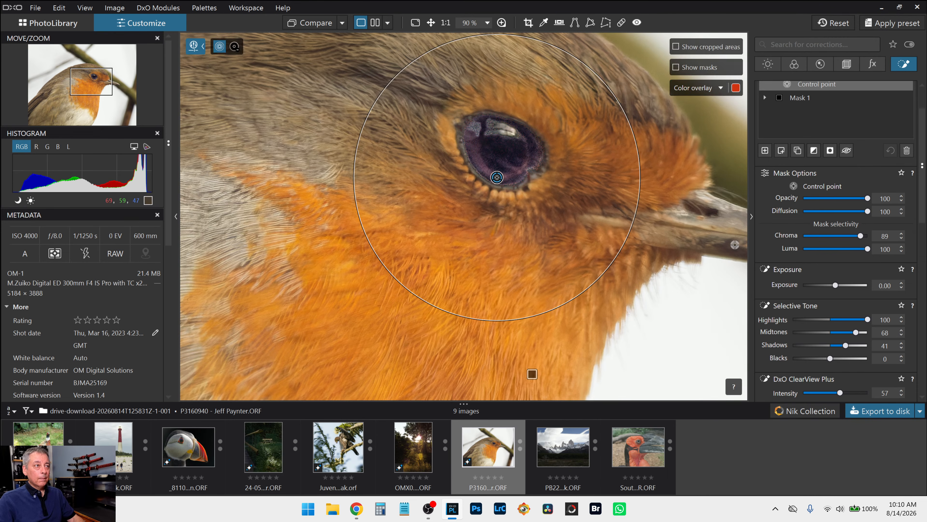
Step: Try the eye mask's HSL Saturation at 28 with a slight hue shift, and reset the HSL adjustments
scroll(735, 244, down, 3)
scroll(735, 244, down, 4)
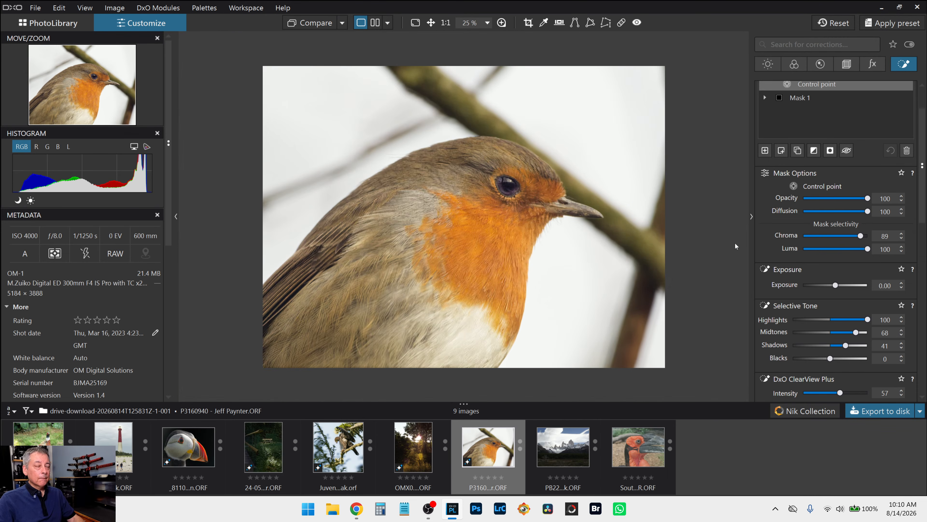
scroll(687, 254, down, 2)
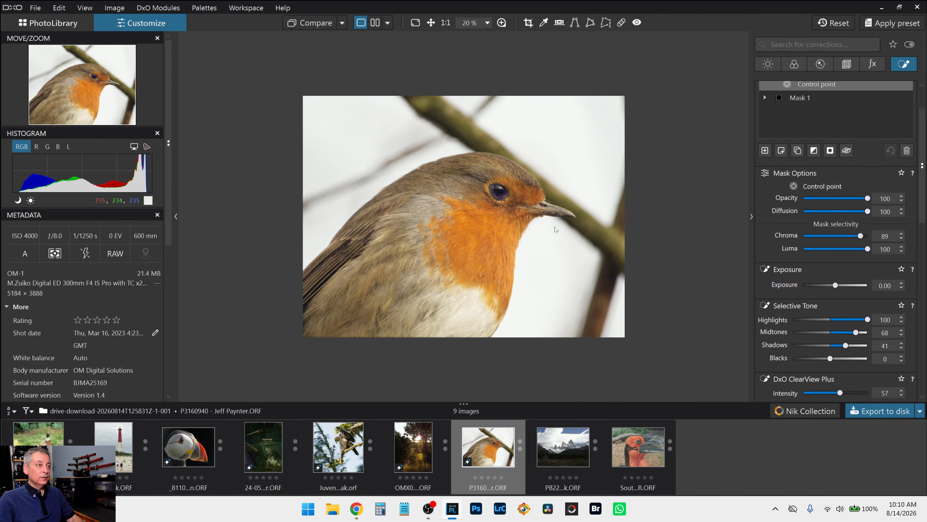
scroll(512, 207, up, 3)
scroll(513, 207, up, 4)
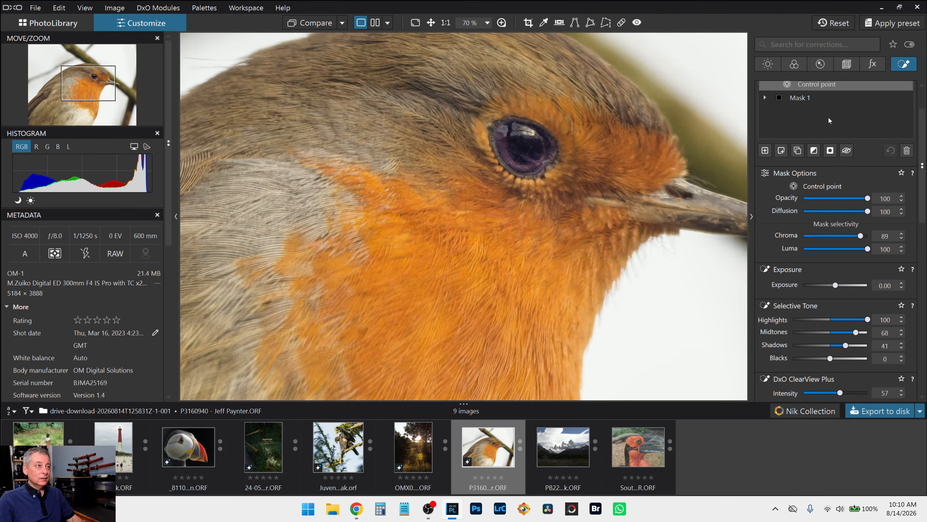
scroll(823, 234, up, 2)
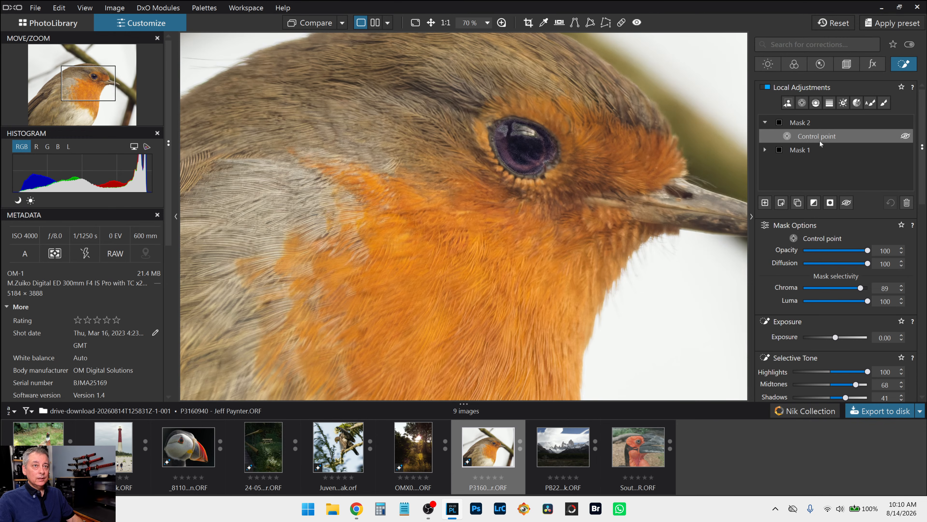
scroll(816, 308, down, 12)
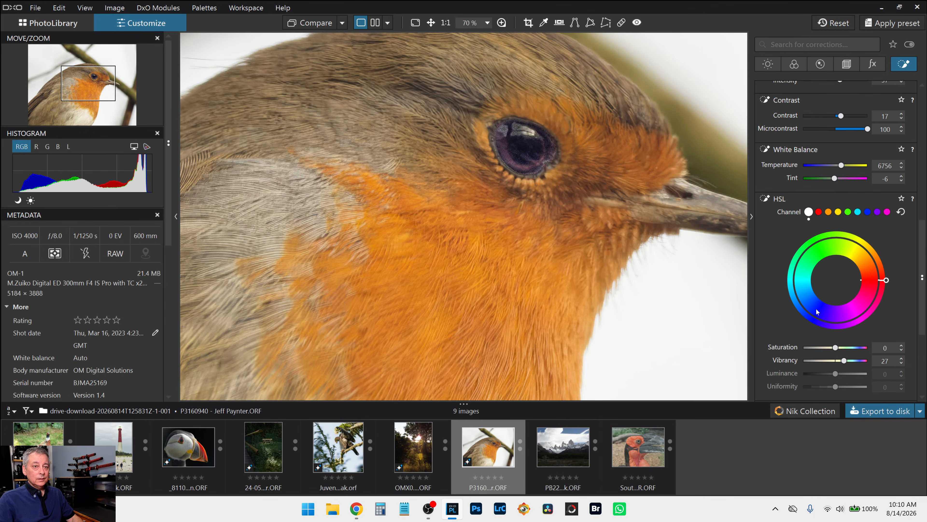
drag(837, 349, 847, 349)
drag(856, 348, 845, 347)
mouse_move(886, 283)
mouse_down()
mouse_move(863, 243)
mouse_move(880, 259)
mouse_move(886, 301)
mouse_move(886, 292)
mouse_up()
scroll(667, 251, down, 4)
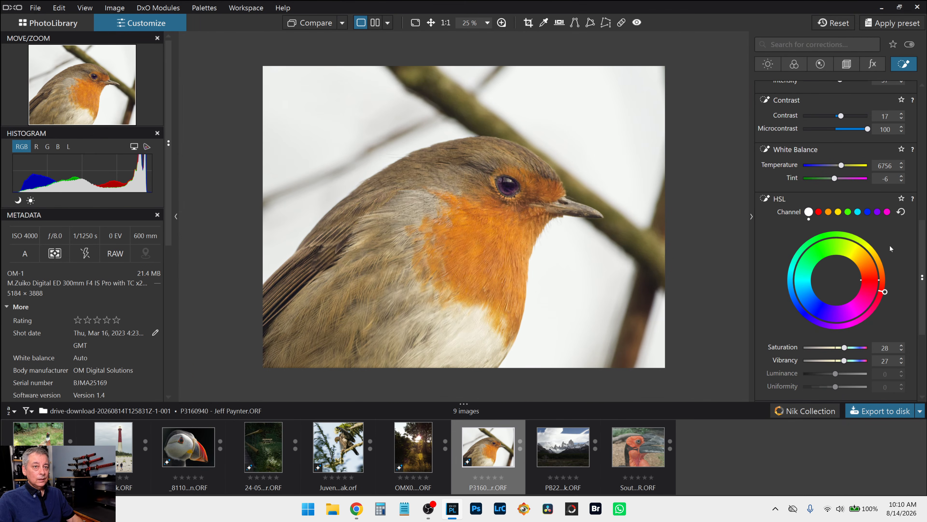
click(900, 214)
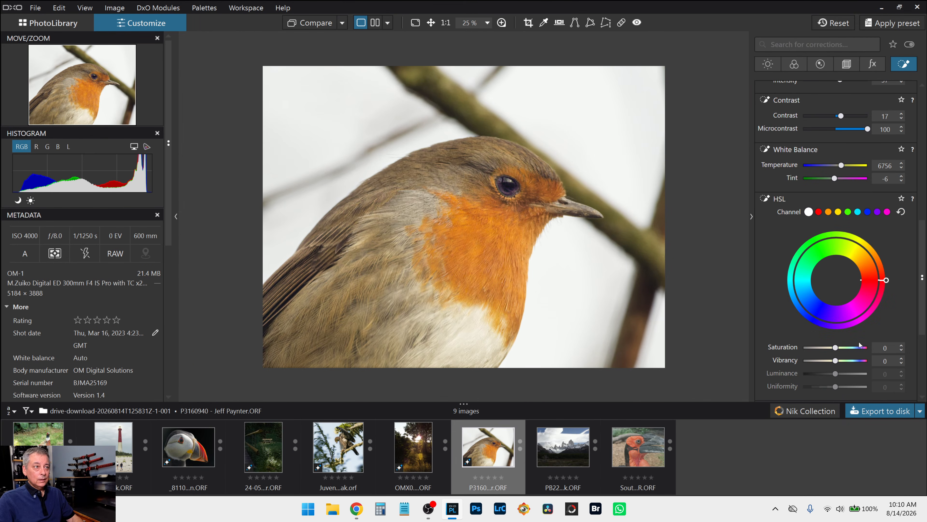
Step: Raise the eye mask's HSL Saturation and Vibrancy for all colors
drag(860, 347, 850, 360)
scroll(665, 325, down, 1)
Step: Create a new mask and paint over the robin's beak with the Auto brush
scroll(837, 192, up, 4)
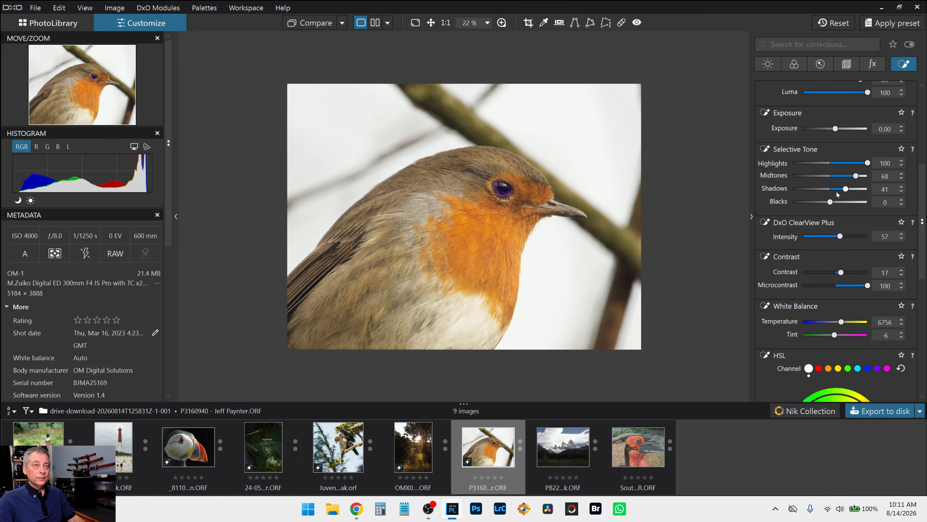
scroll(836, 193, up, 5)
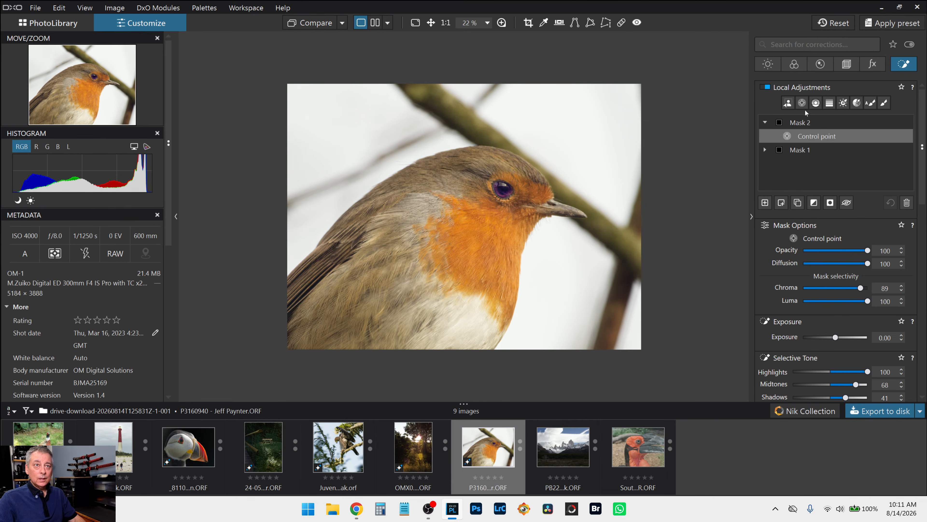
click(871, 103)
scroll(621, 206, up, 2)
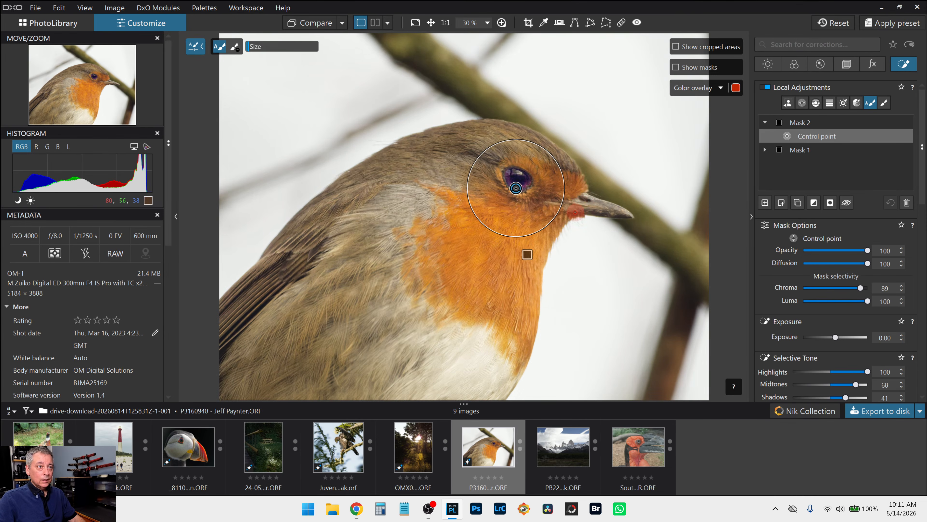
click(765, 203)
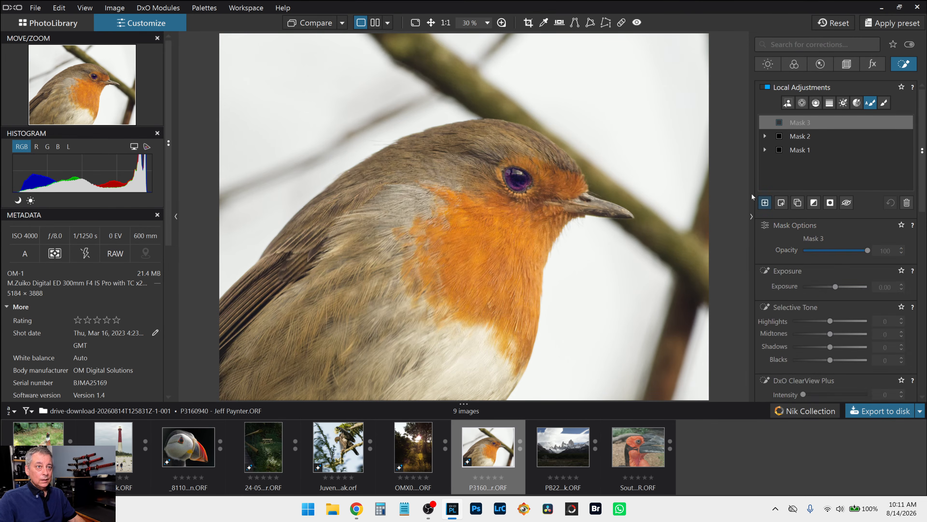
mouse_move(578, 195)
mouse_down()
mouse_move(625, 214)
mouse_move(553, 202)
mouse_up()
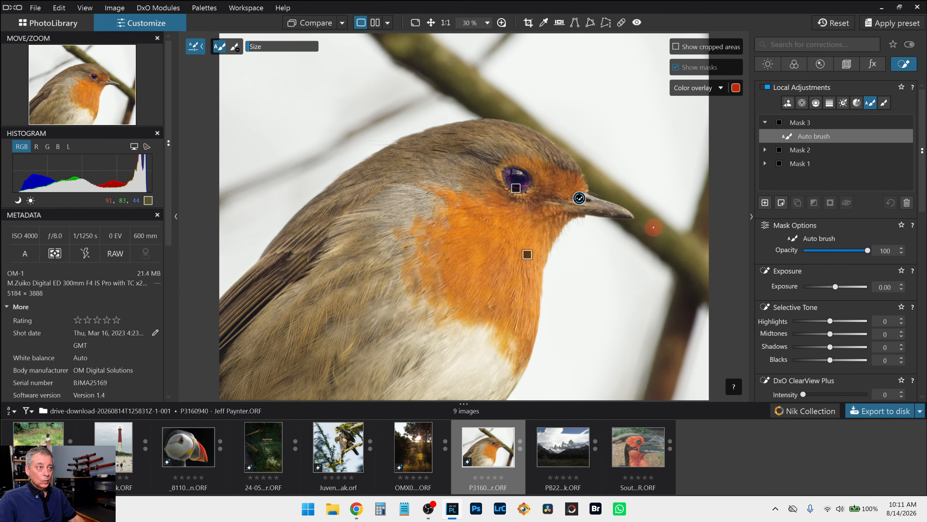
scroll(817, 285, down, 6)
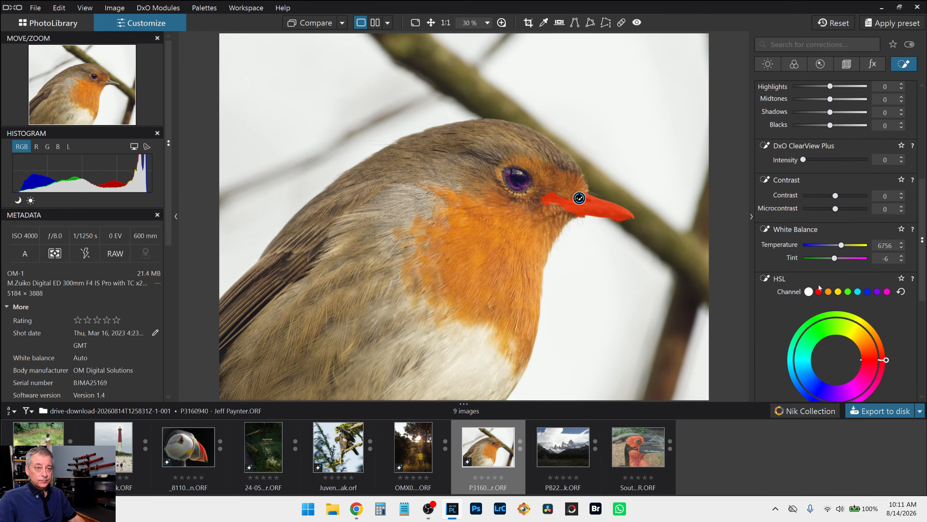
Step: Raise the Sharpness intensity of the beak mask
scroll(818, 285, down, 8)
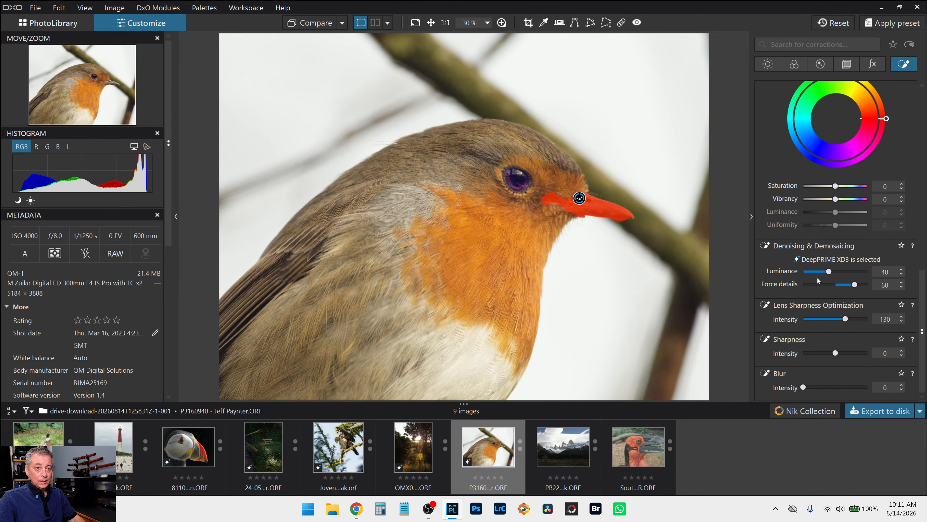
click(849, 353)
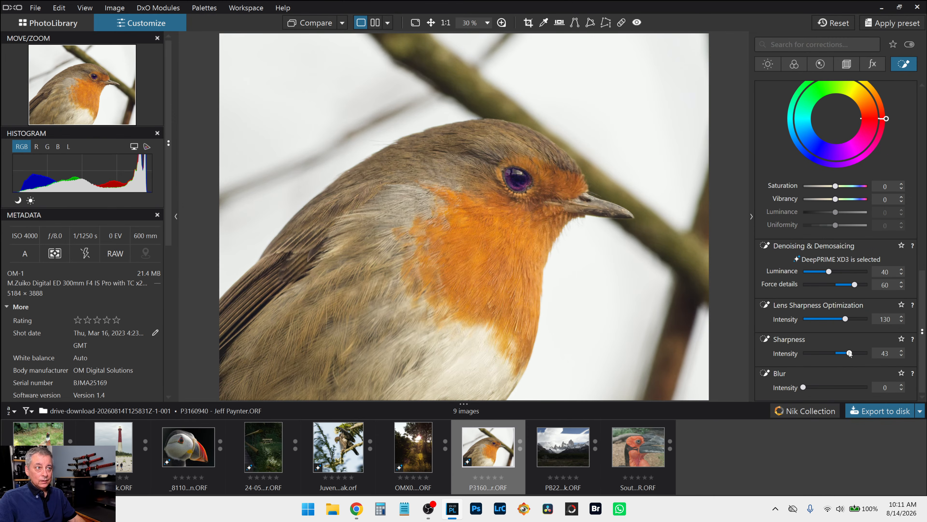
drag(849, 353, 856, 353)
scroll(787, 154, up, 5)
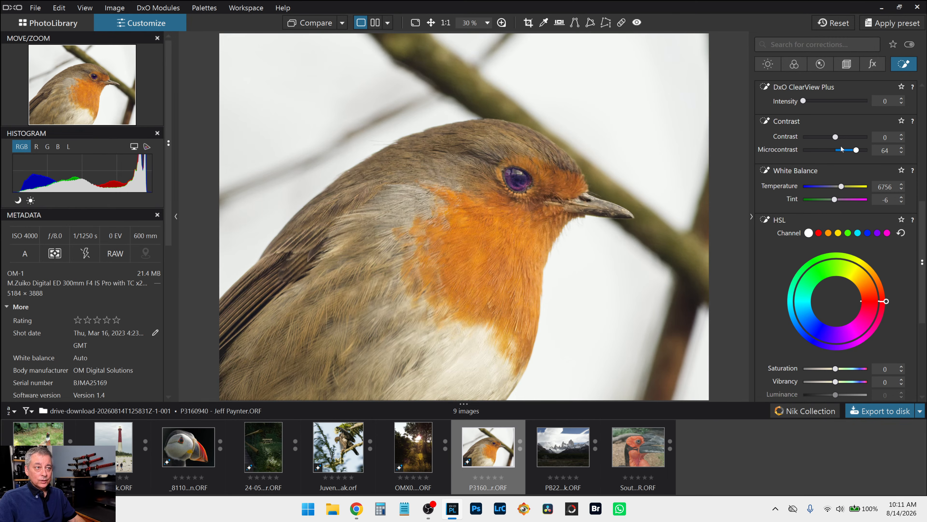
Step: Set the beak mask's Microcontrast to 30, ClearView Plus Intensity to 52, Highlights to 23 and Midtones to 5
click(843, 149)
scroll(831, 174, up, 3)
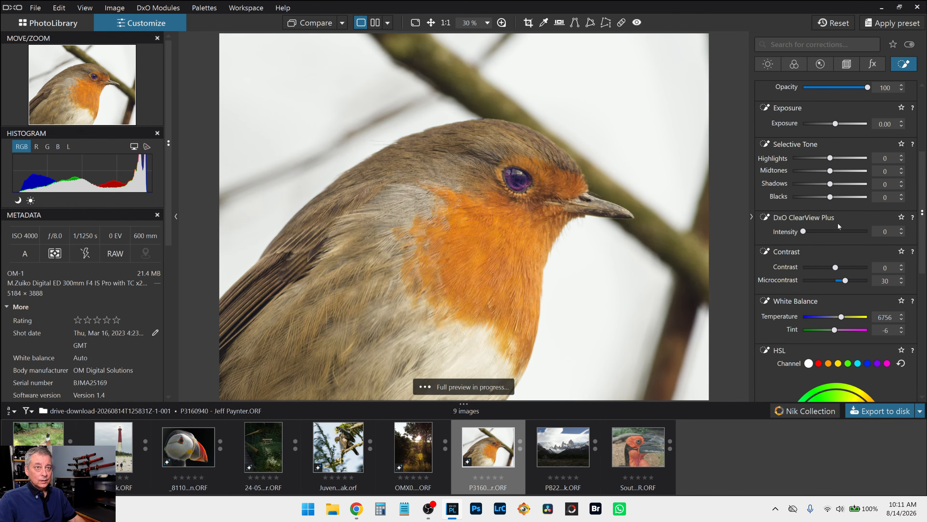
click(837, 231)
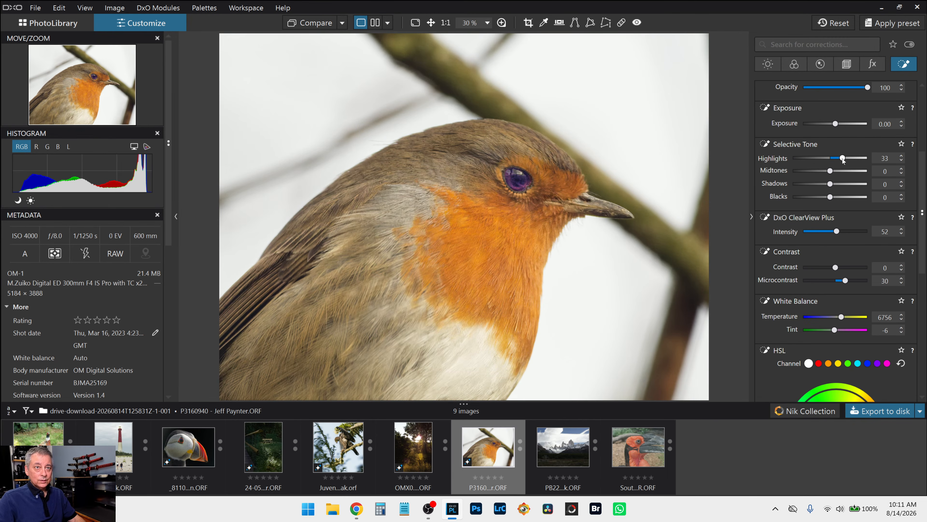
drag(843, 161, 840, 159)
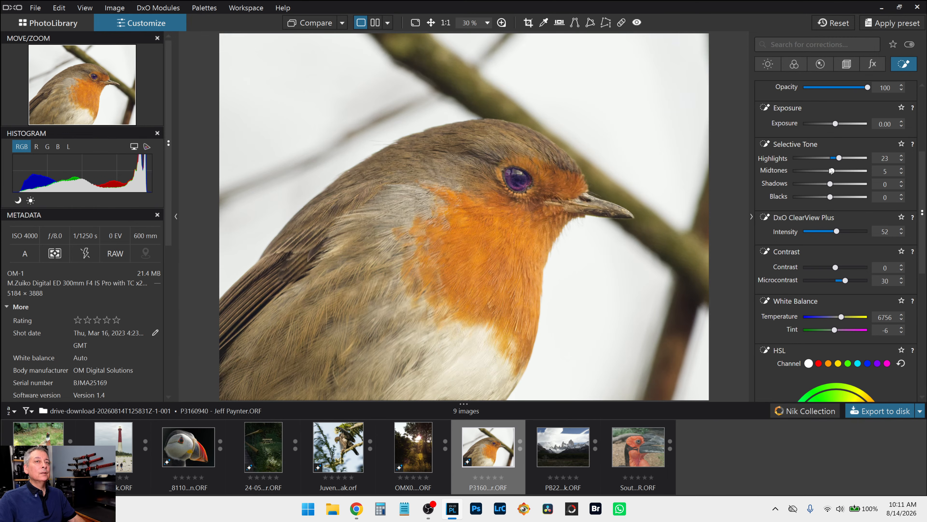
Step: View the whole robin photo and compare the edit with the original, side by side and in single view
scroll(702, 211, down, 6)
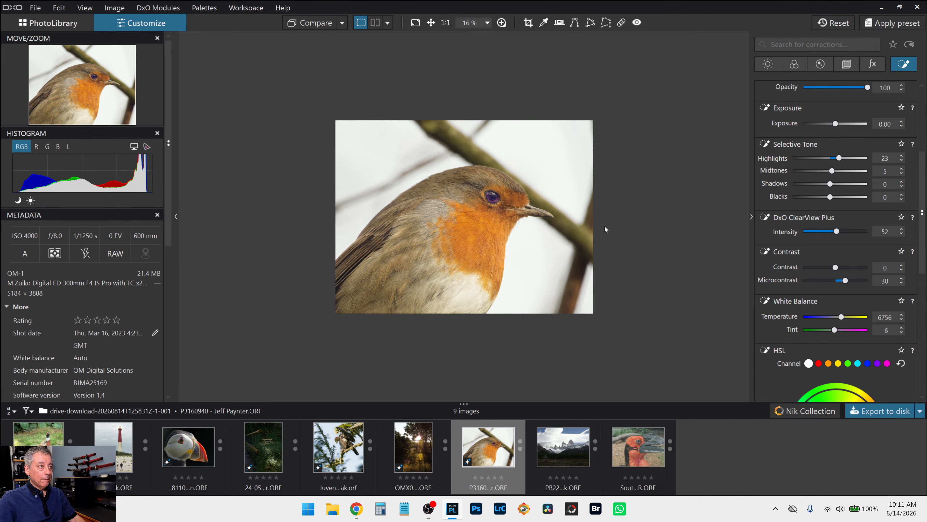
scroll(415, 251, up, 2)
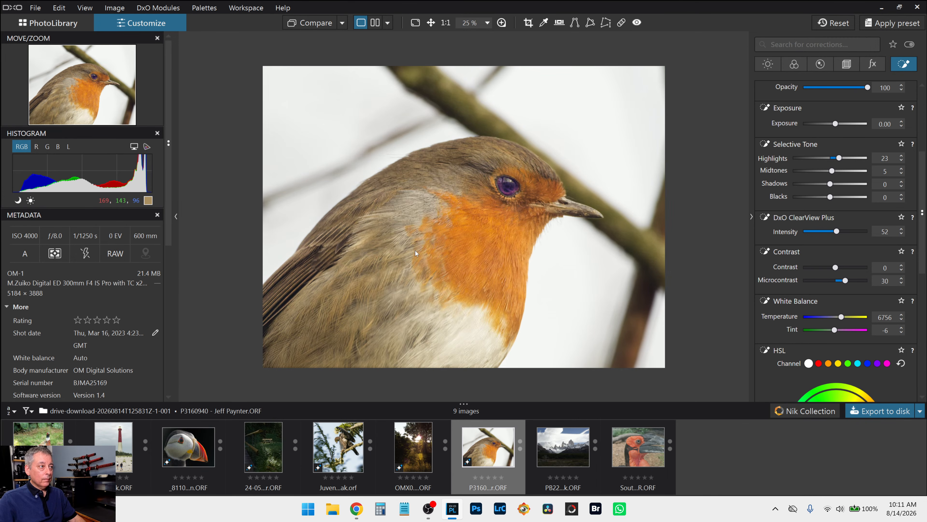
scroll(415, 250, up, 1)
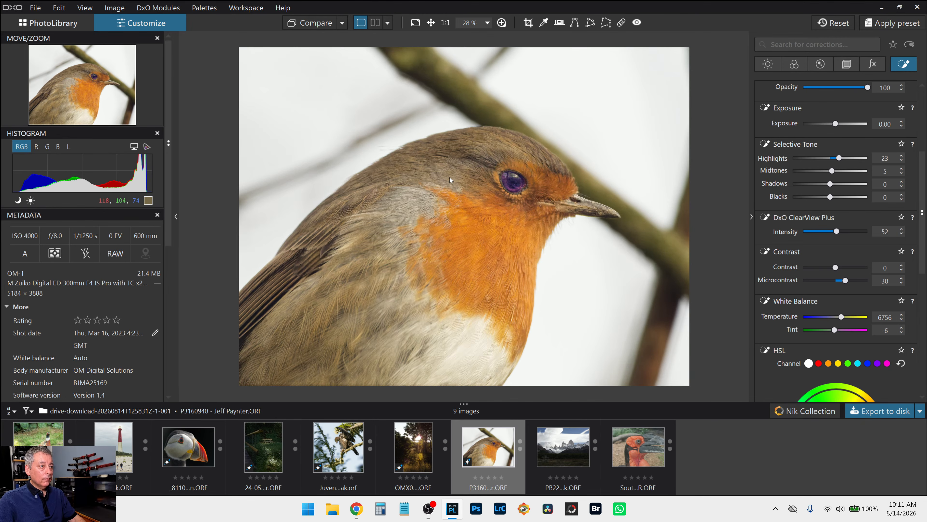
click(376, 23)
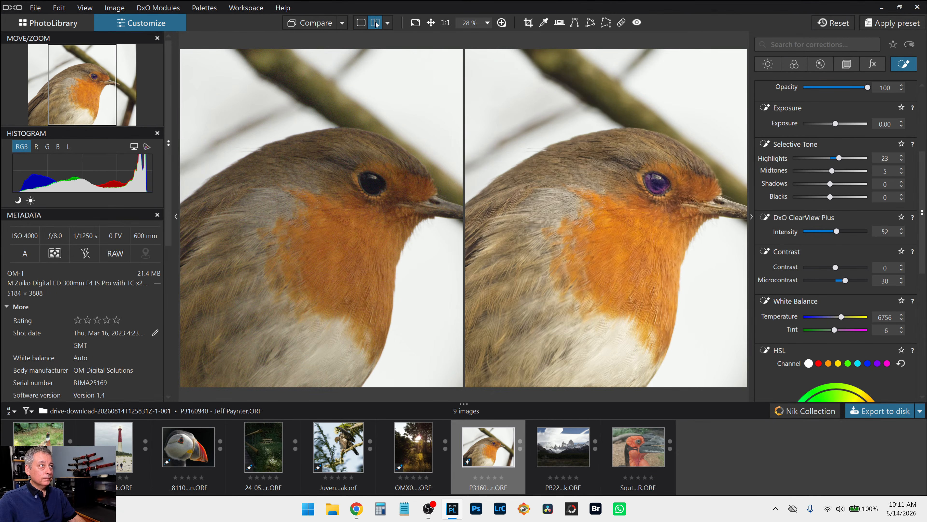
click(361, 23)
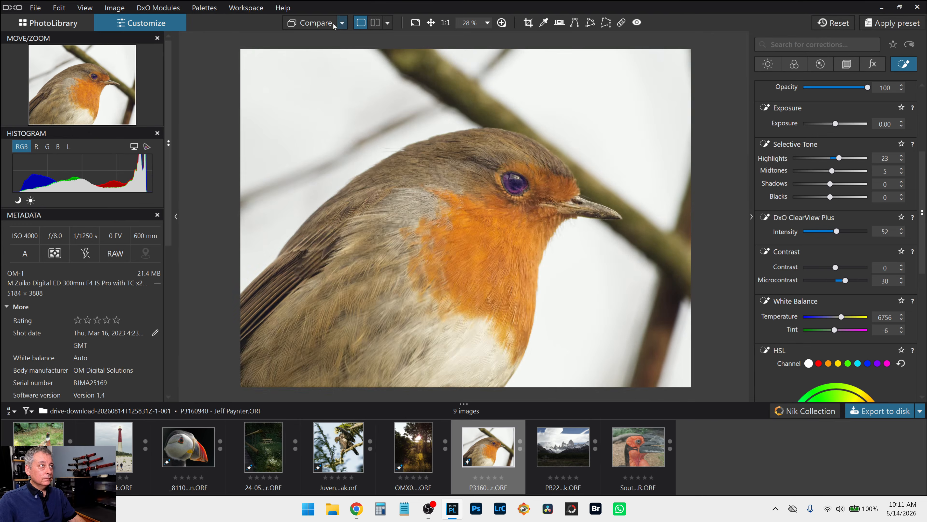
click(318, 23)
click(318, 24)
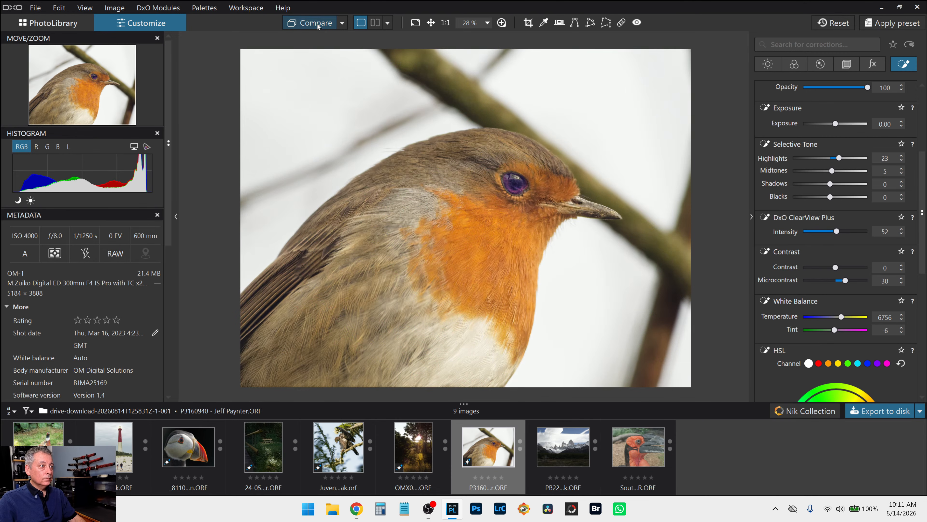
Step: Select the bird's AI mask in Mask 1 and set its Sharpness intensity to 41
click(820, 64)
scroll(827, 144, up, 2)
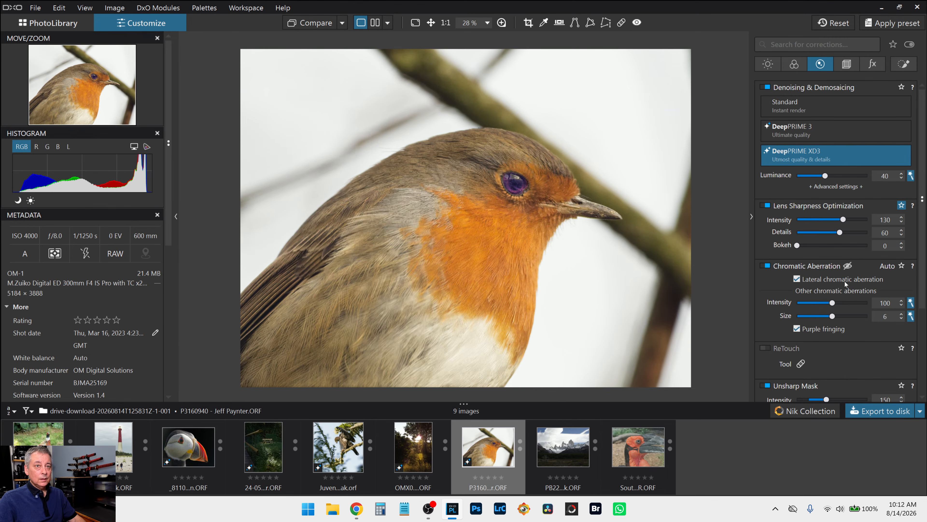
scroll(845, 284, down, 1)
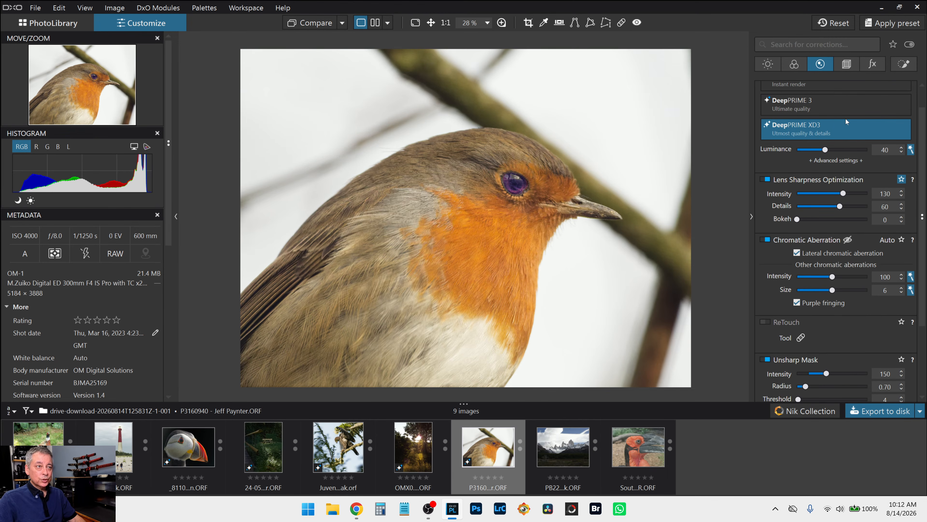
click(904, 63)
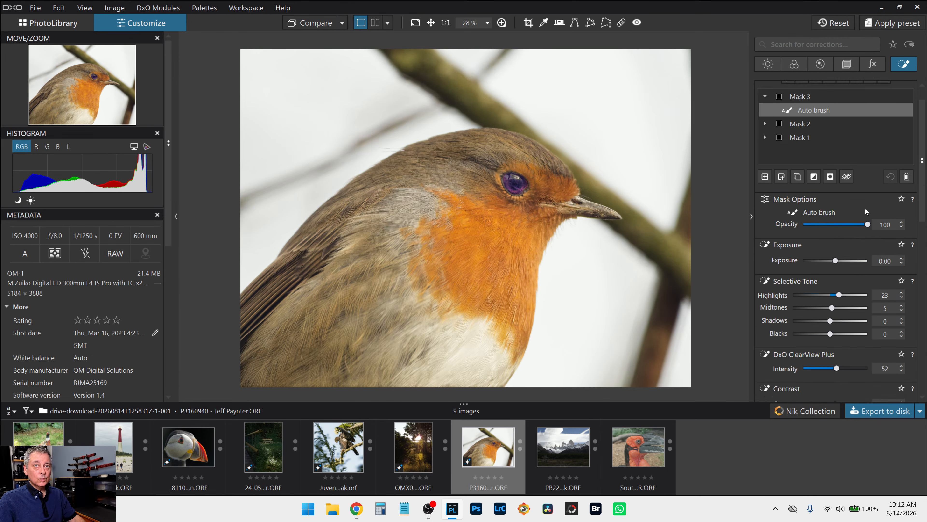
scroll(865, 209, up, 1)
click(831, 163)
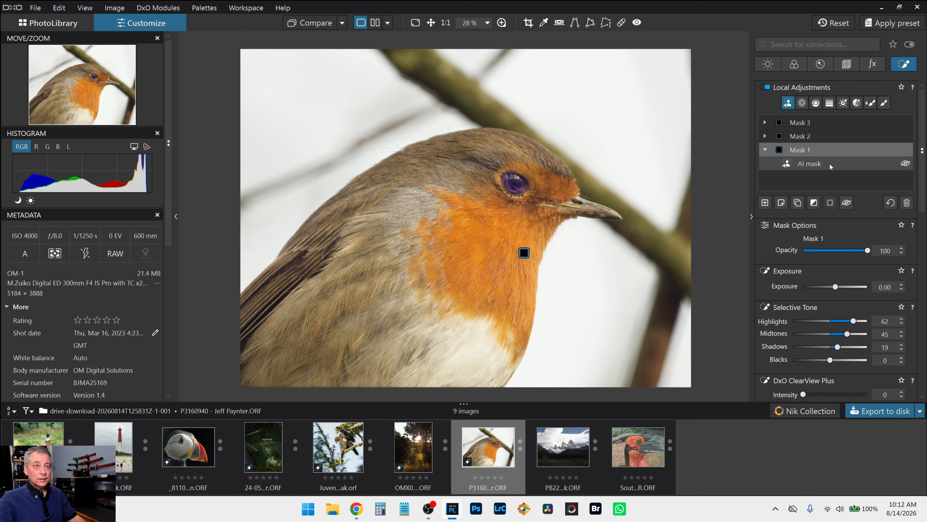
scroll(837, 262, down, 20)
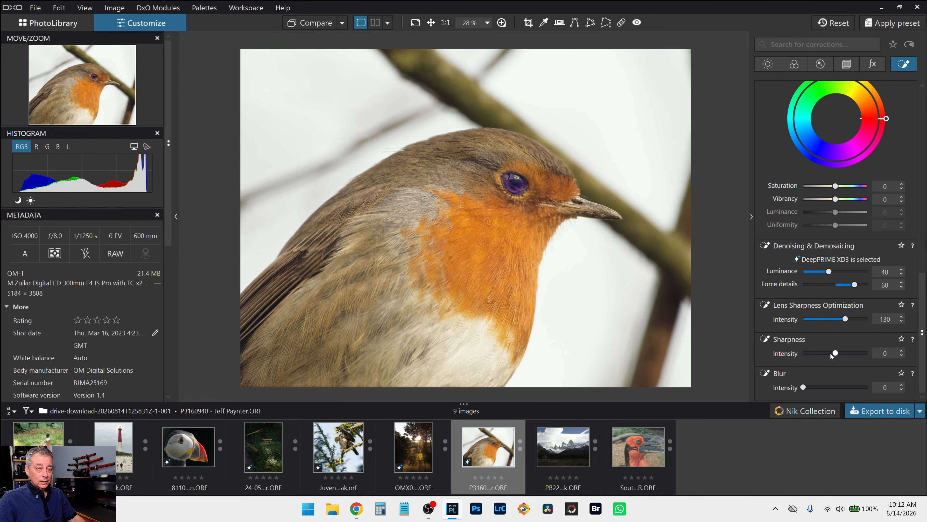
drag(836, 353, 849, 354)
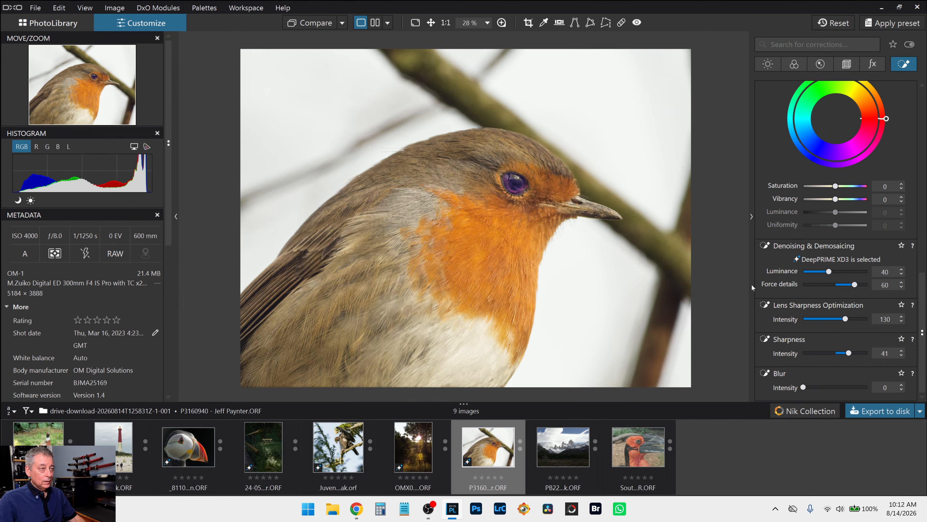
Step: Select the eye's control point in Mask 2 and set its White Balance Temperature to 6856
scroll(781, 238, up, 10)
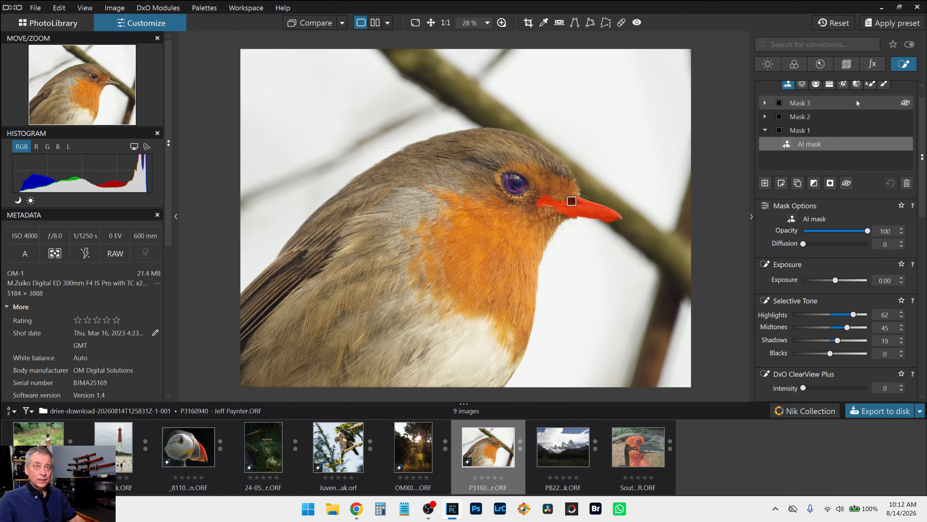
scroll(844, 278, up, 1)
click(829, 124)
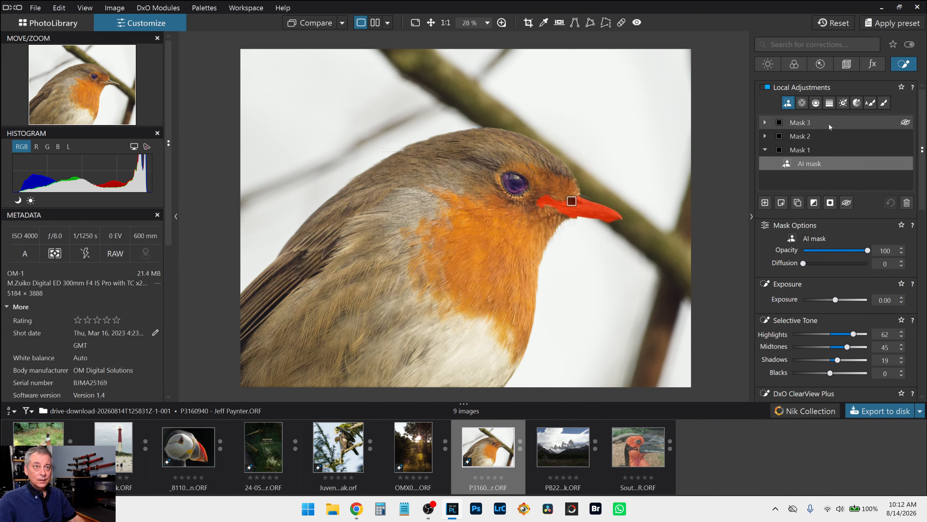
click(826, 149)
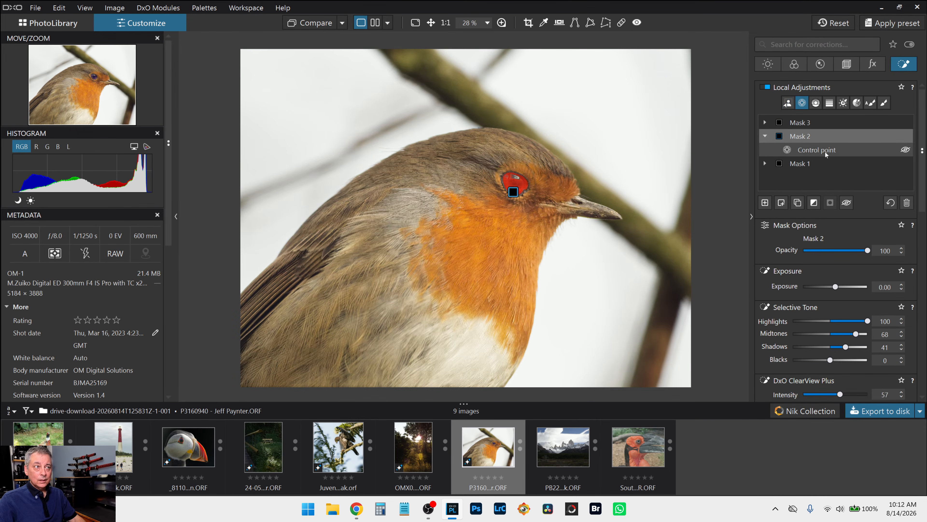
click(826, 153)
scroll(812, 356, down, 10)
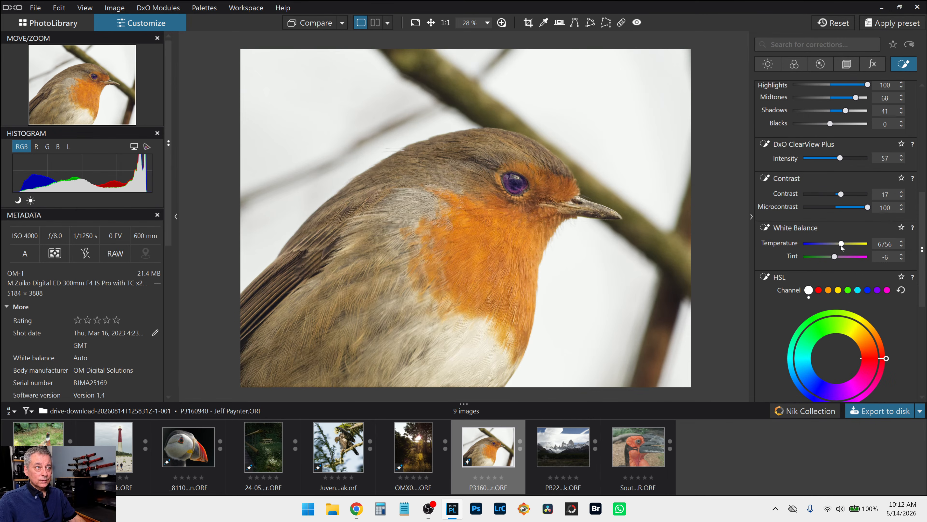
drag(841, 247, 842, 247)
Step: Reset the eye mask's HSL adjustments, set Saturation to 55 and raise Vibrancy for all colors
scroll(809, 301, down, 3)
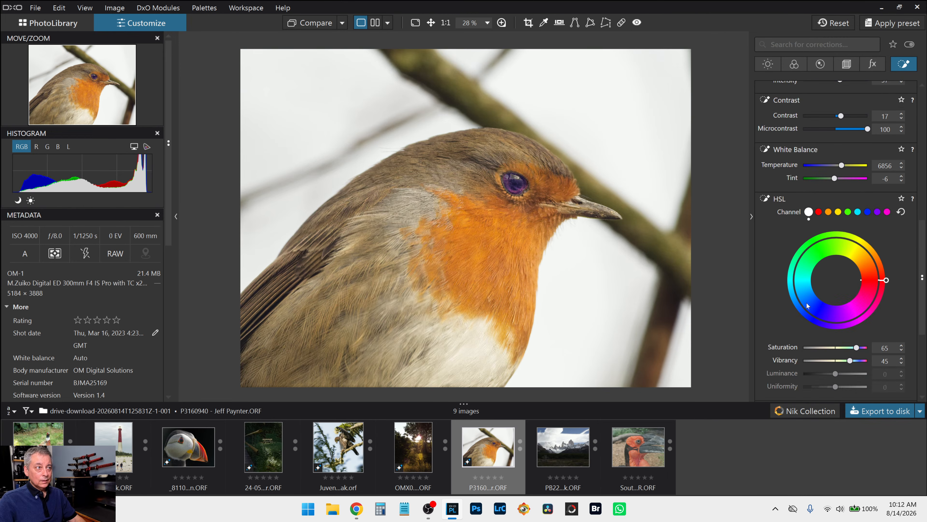
mouse_move(887, 281)
mouse_down()
mouse_move(880, 303)
mouse_move(812, 292)
mouse_move(819, 266)
mouse_move(877, 256)
mouse_move(886, 278)
mouse_up()
click(900, 212)
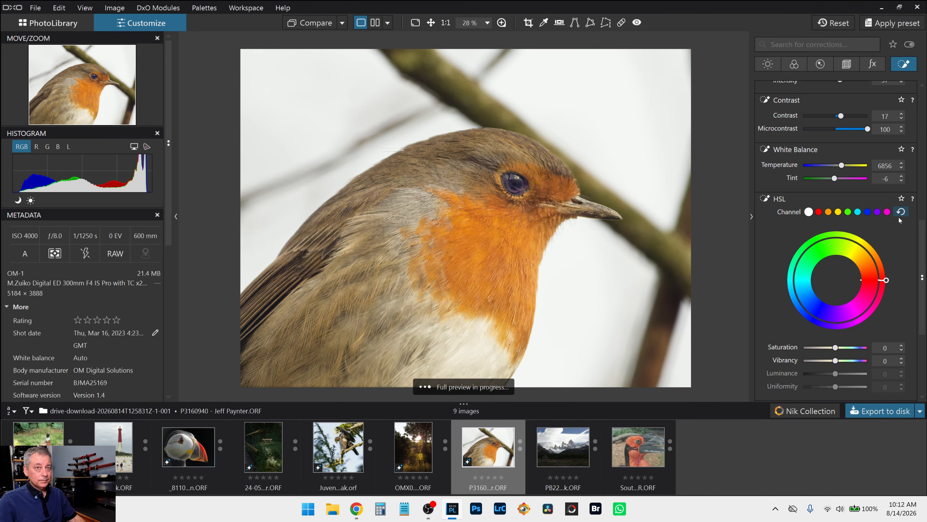
click(853, 348)
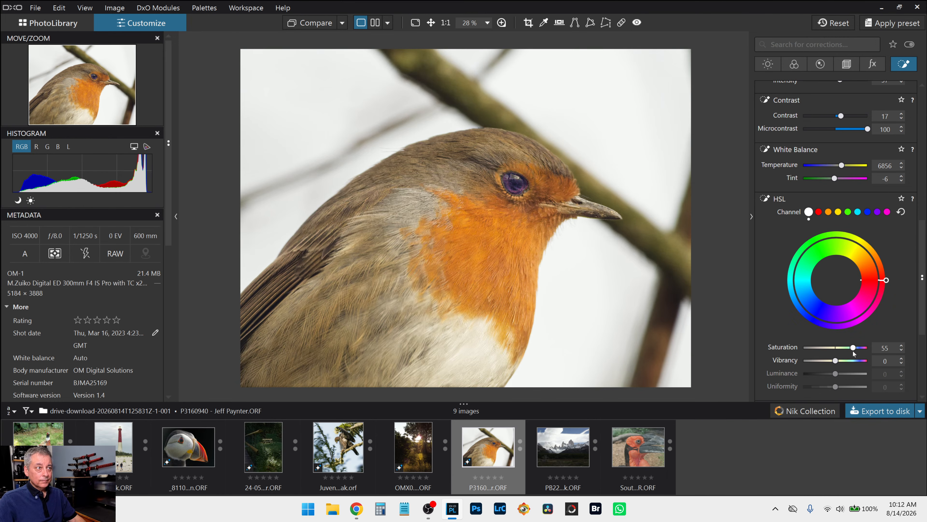
click(863, 360)
Step: Shift the hue of the eye mask's magenta HSL channel toward red and select the purple channel
click(887, 212)
drag(867, 320, 880, 293)
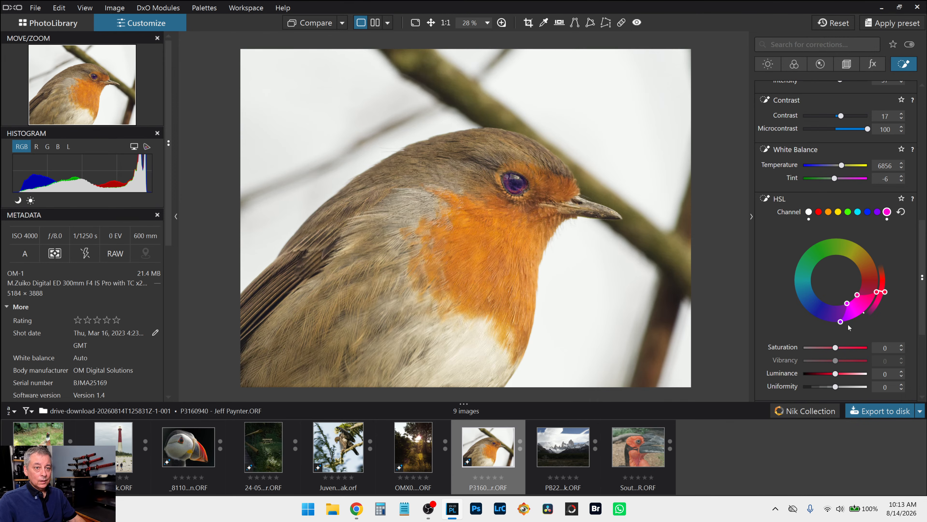
drag(824, 349, 852, 327)
double_click(829, 348)
click(877, 212)
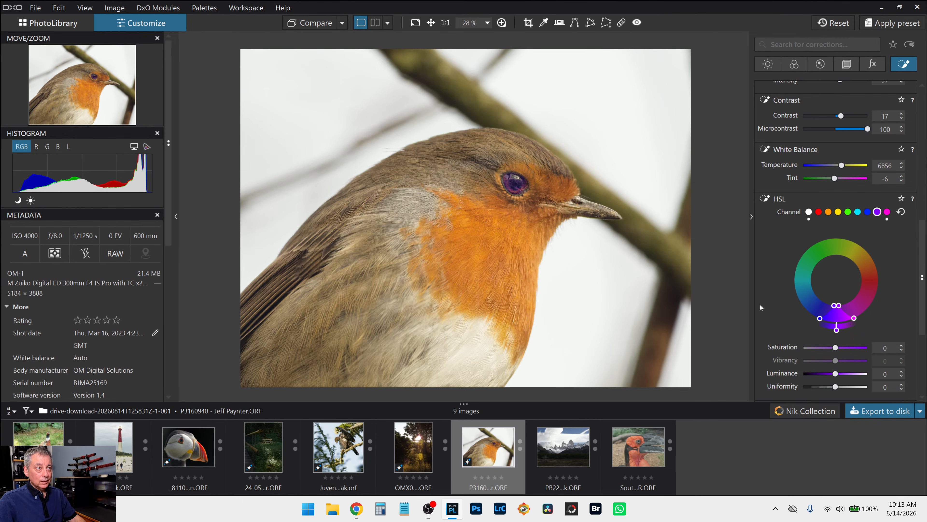
Step: Compare the edited robin side by side with the original with the side panels hidden, and return to the single view
scroll(592, 244, down, 2)
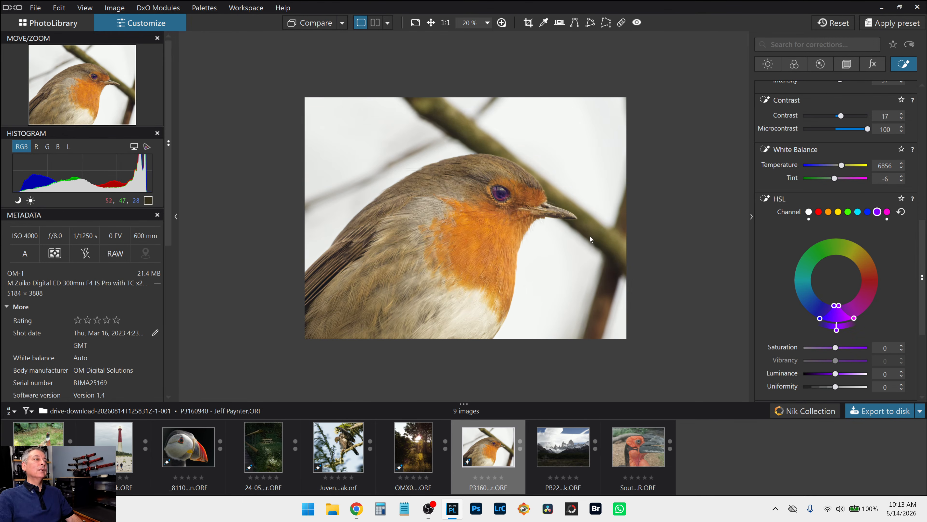
click(376, 23)
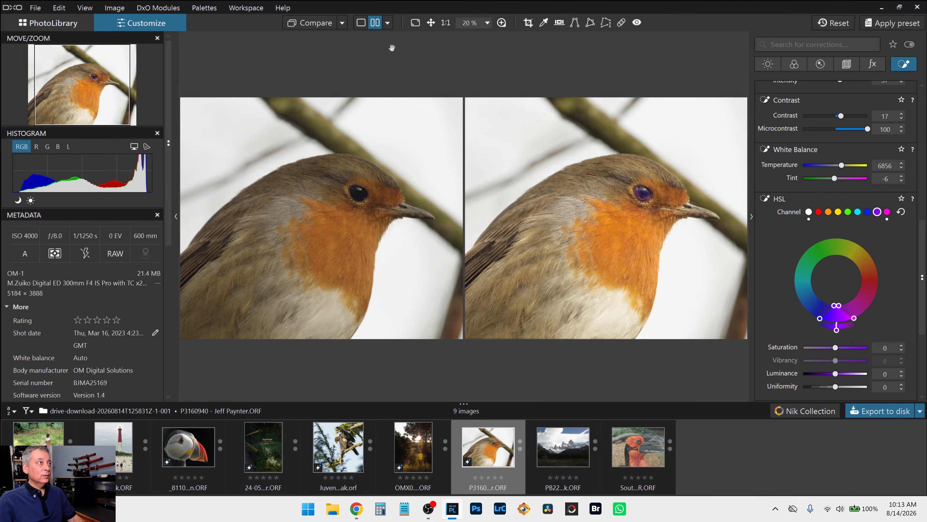
key(Tab)
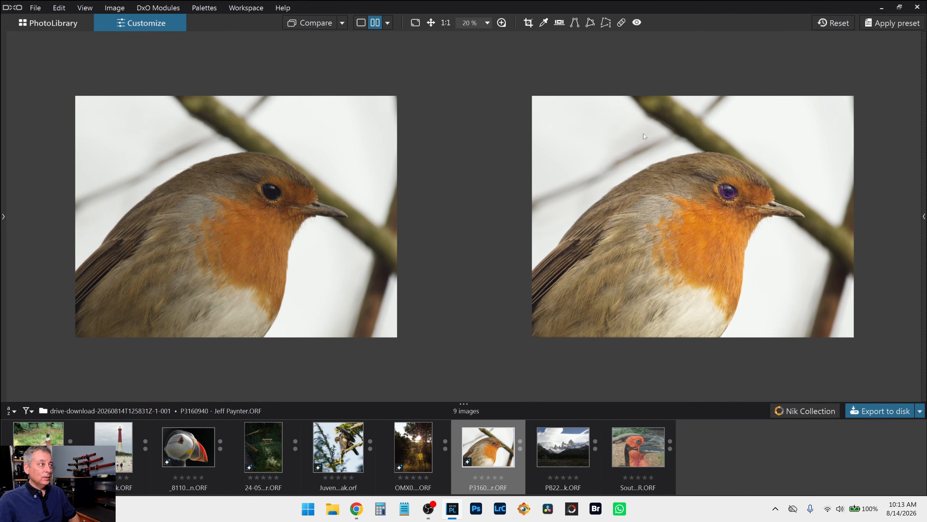
click(924, 216)
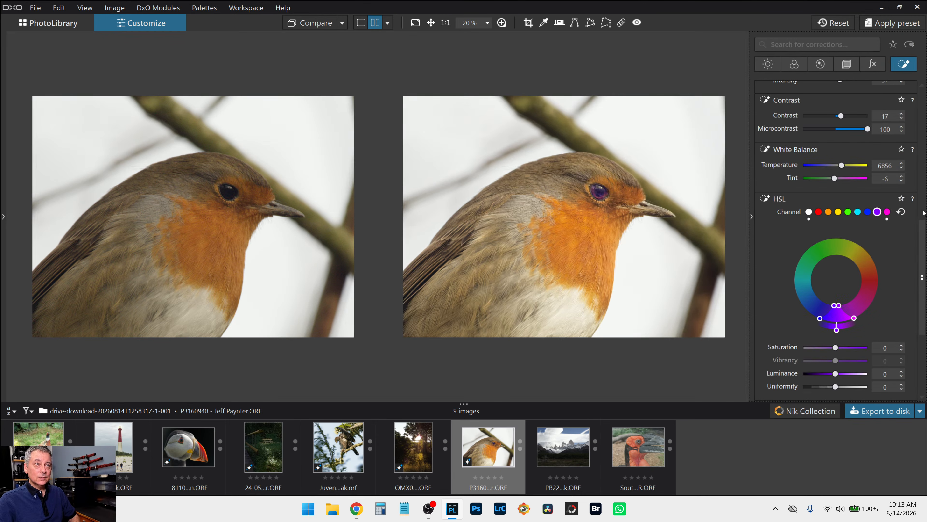
scroll(836, 237, up, 10)
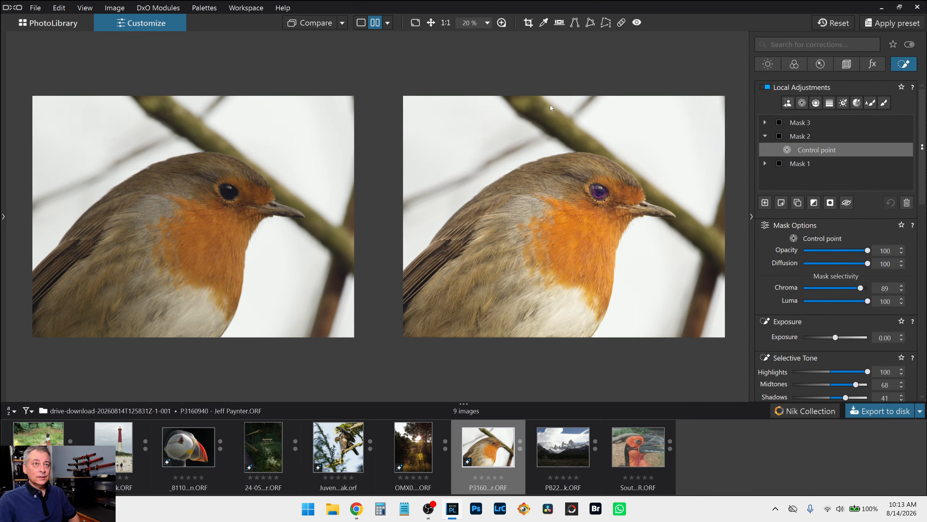
click(361, 22)
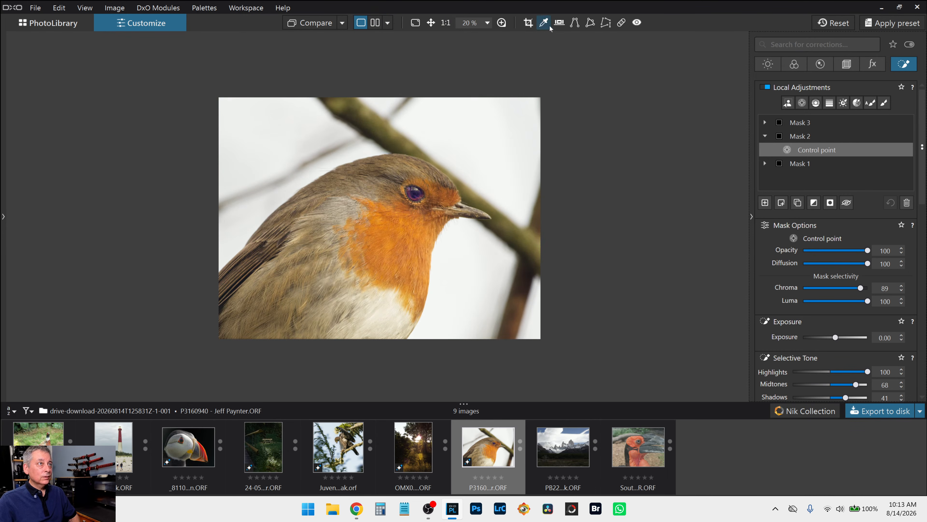
Step: Try to repair the blurred thin branch behind the robin's back with a 21 px Repair brush
click(621, 22)
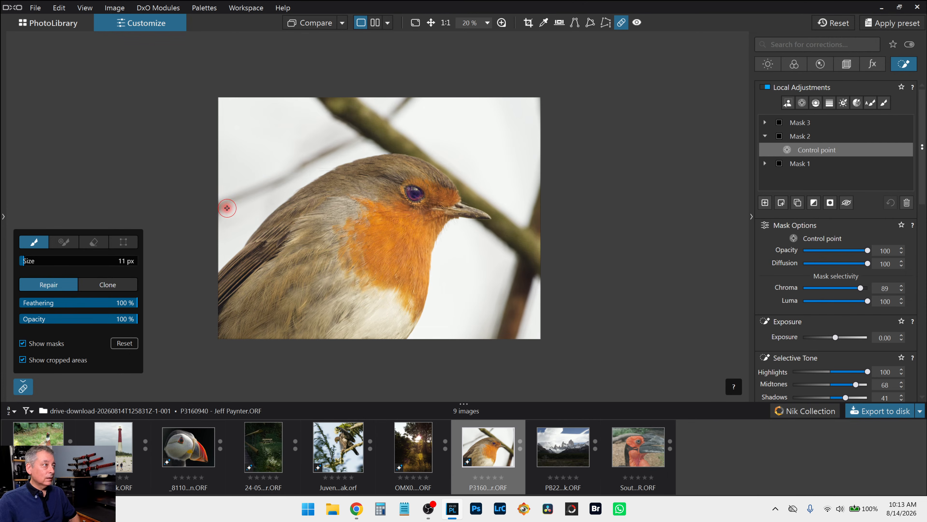
scroll(224, 208, up, 5)
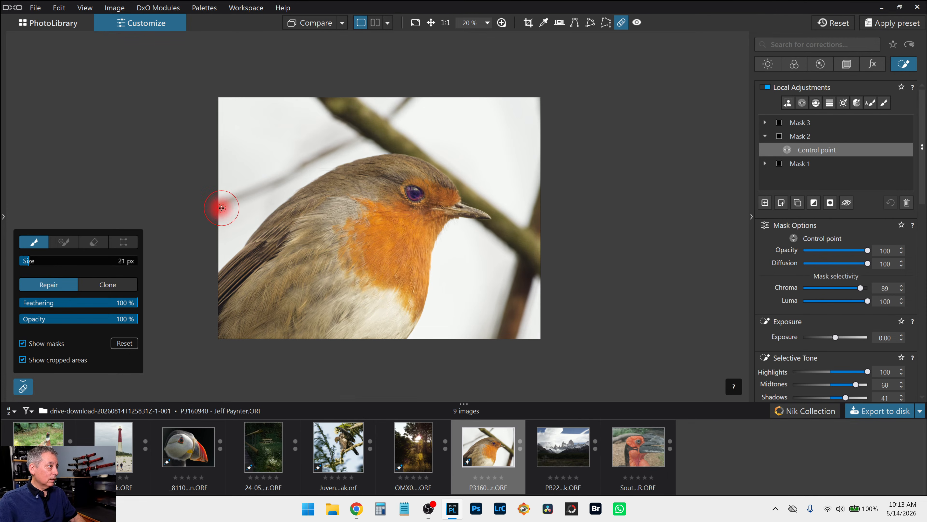
mouse_move(221, 208)
mouse_down()
mouse_move(272, 172)
mouse_move(340, 146)
mouse_up()
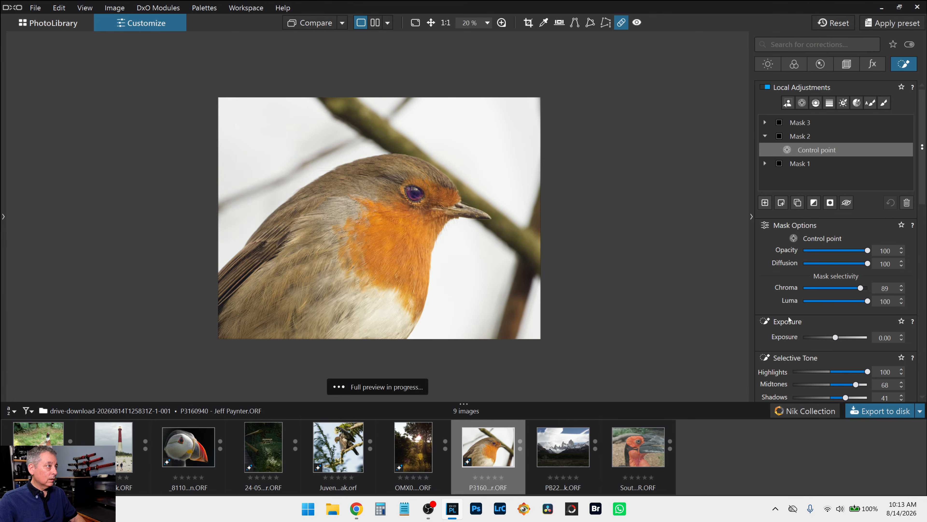
click(291, 226)
Step: Try an 11 px Repair stroke over the thin branch's outer end, test Clone mode on it, and delete the stroke
scroll(238, 190, down, 2)
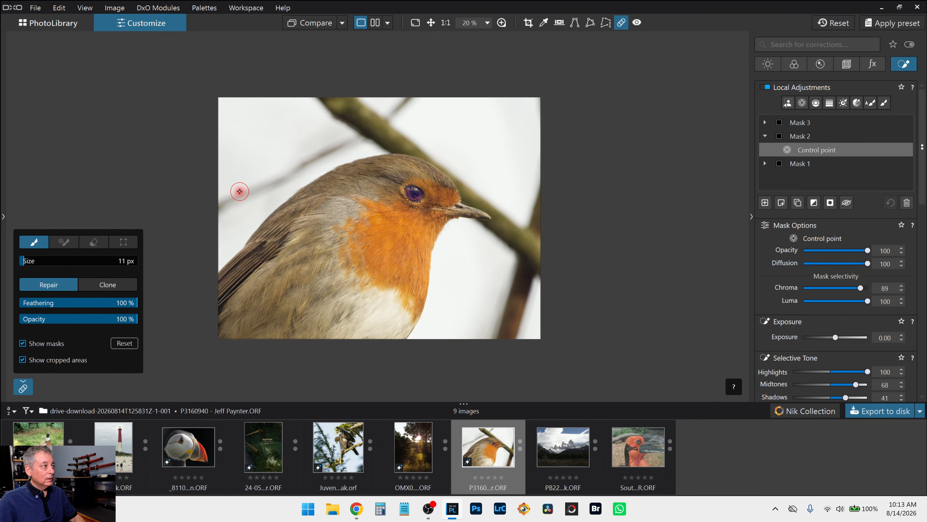
mouse_move(218, 207)
mouse_down()
mouse_move(258, 189)
mouse_move(216, 213)
mouse_move(250, 153)
mouse_up()
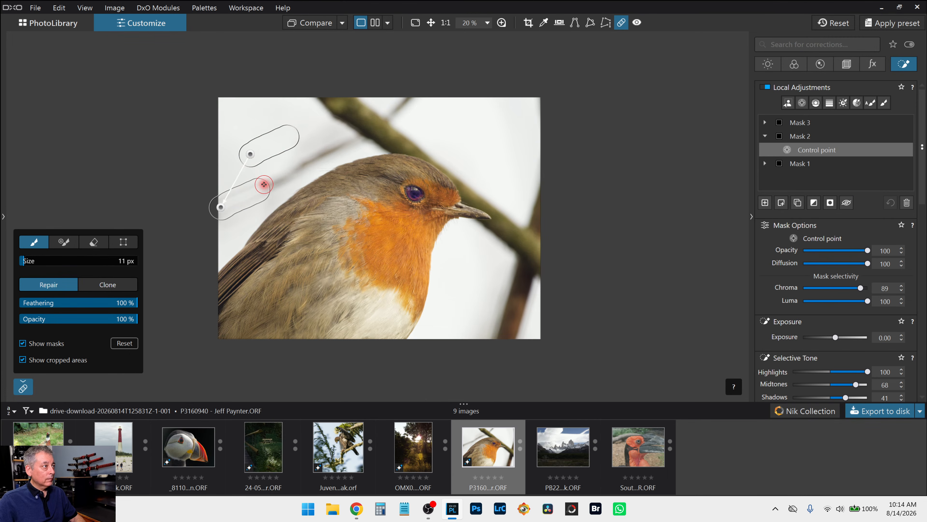
click(102, 287)
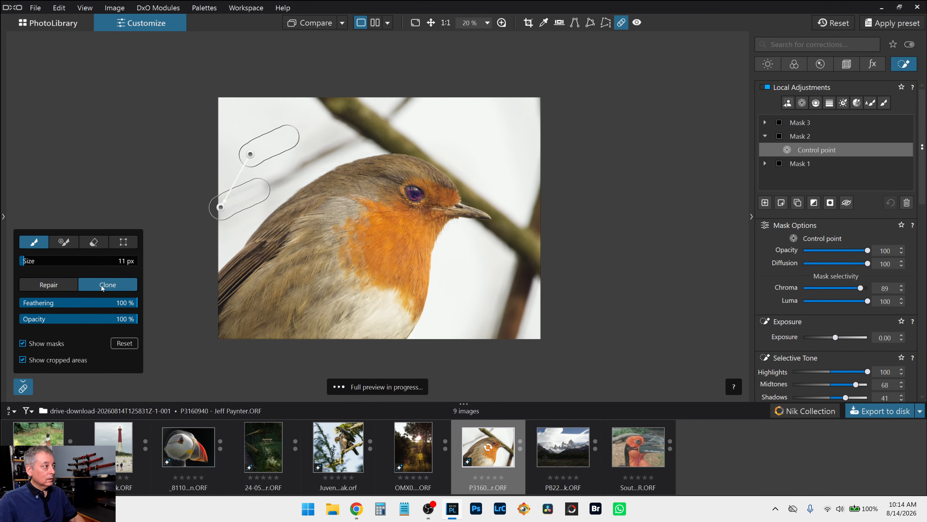
click(67, 285)
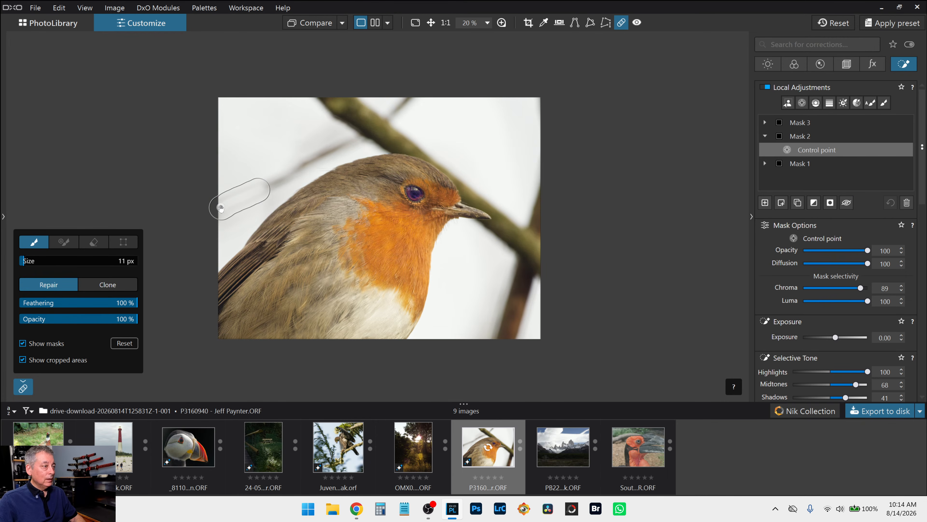
key(Delete)
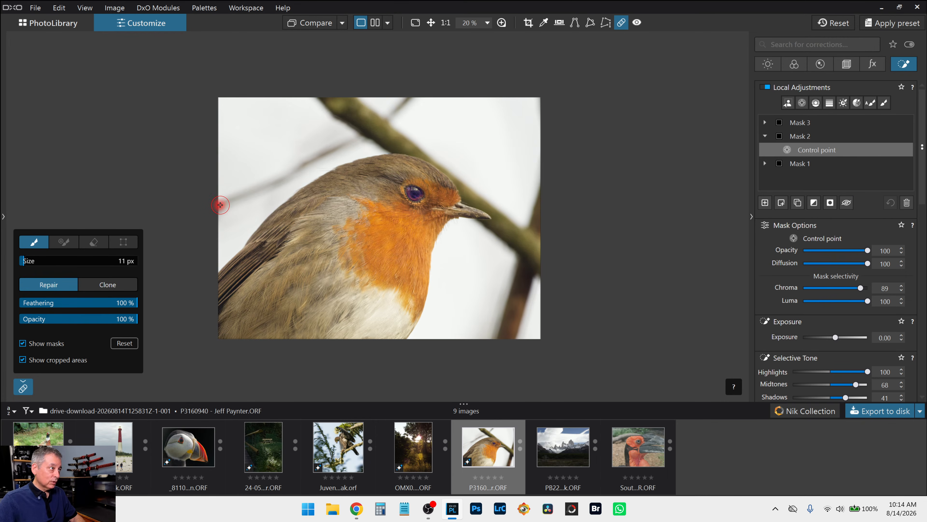
Step: Try one more 21 px Repair stroke along the thin branch with clear background as source, and leave the retouching tool
scroll(220, 207, up, 2)
mouse_move(220, 207)
mouse_down()
mouse_move(276, 178)
mouse_move(312, 143)
mouse_up()
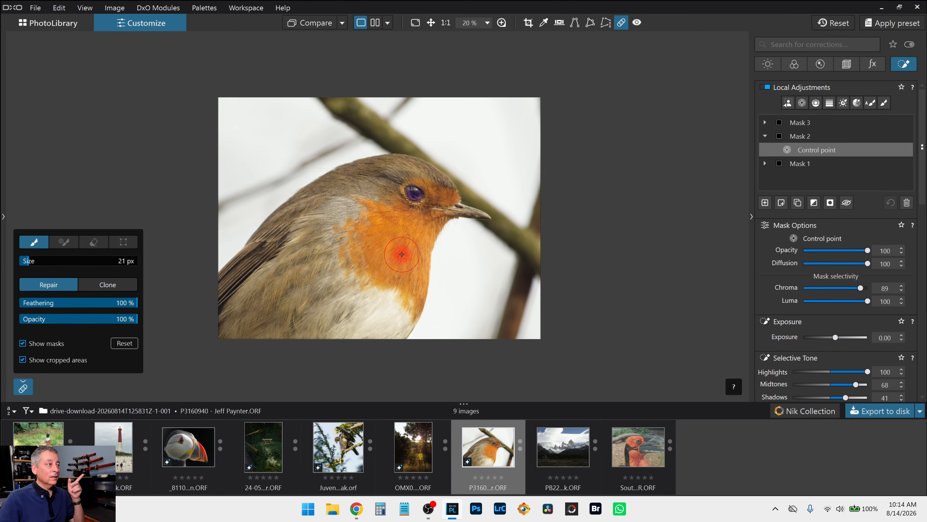
scroll(517, 286, down, 1)
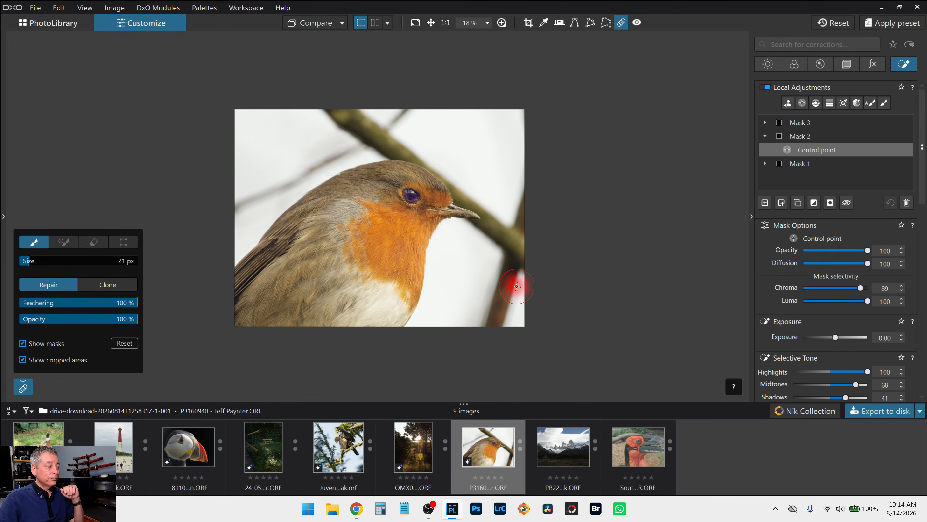
key(Escape)
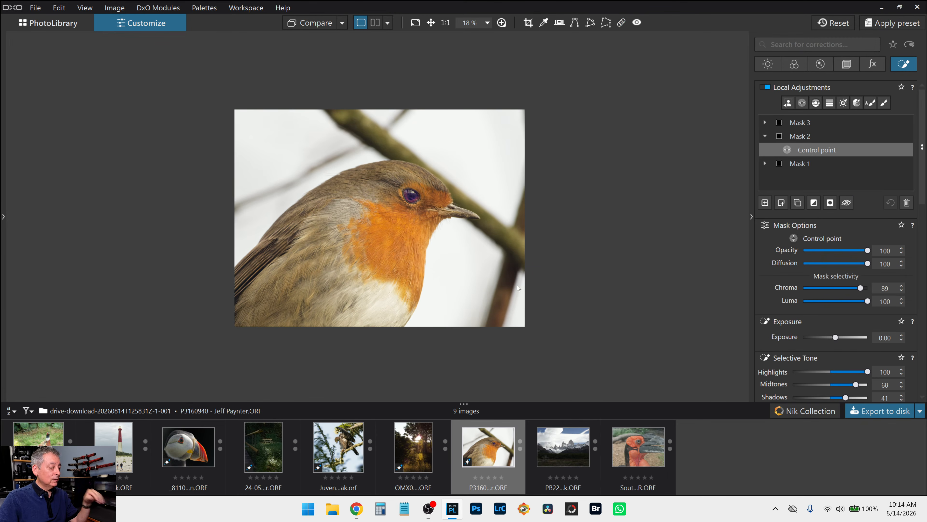
Step: Compare the edited robin side by side with the original, with the corrections palette hidden
scroll(517, 284, up, 1)
scroll(517, 284, up, 1)
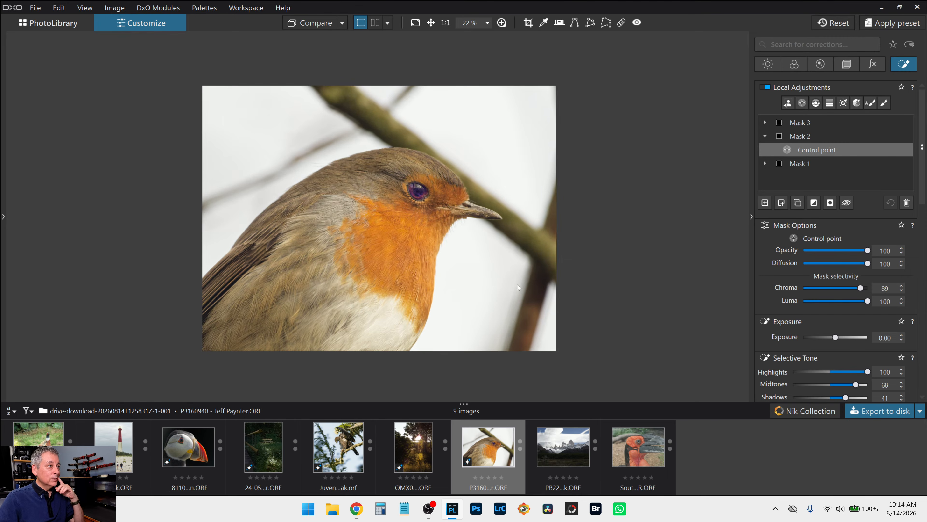
click(375, 23)
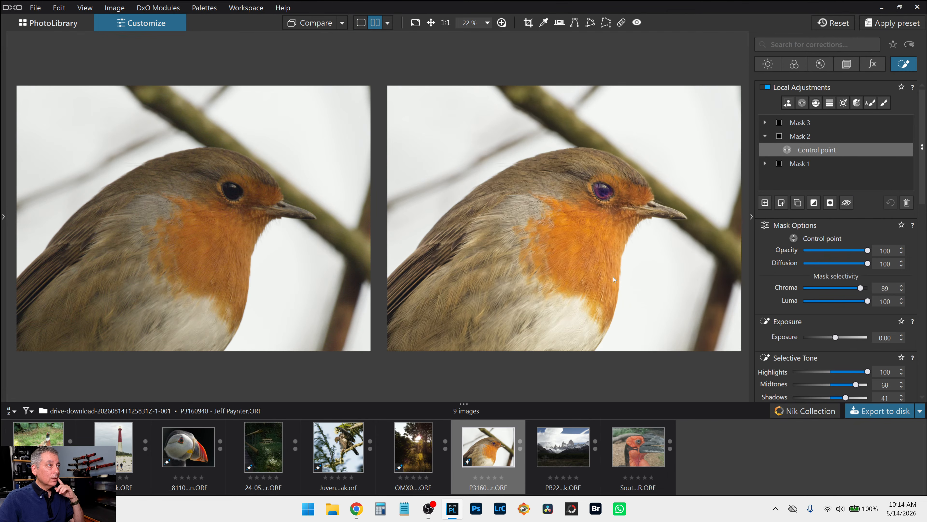
click(752, 219)
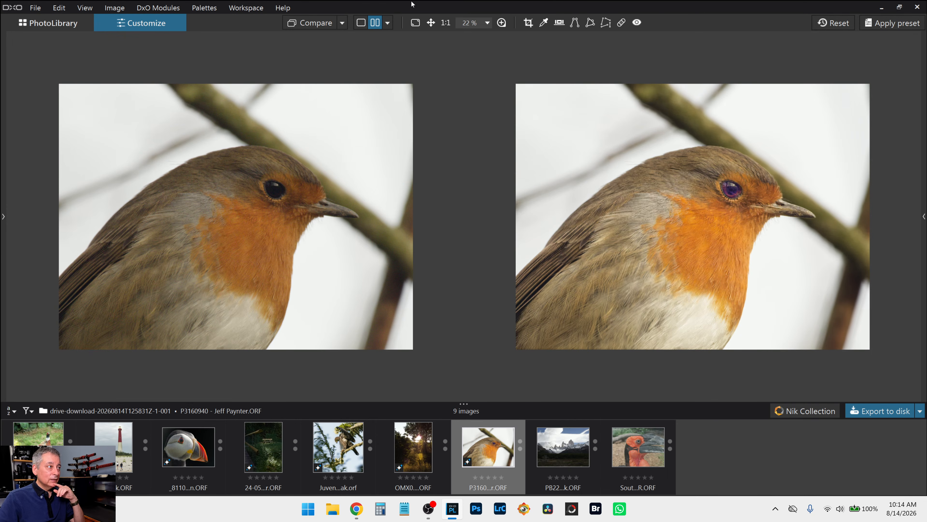
Step: Compare the original and edited robin in the left/right split view, moving the divider across the bird's back
click(388, 23)
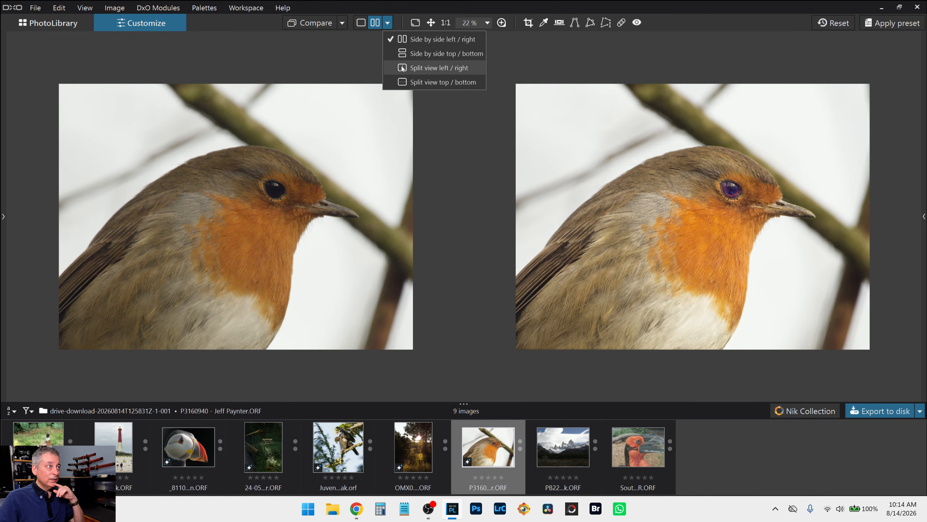
click(423, 66)
scroll(436, 207, up, 5)
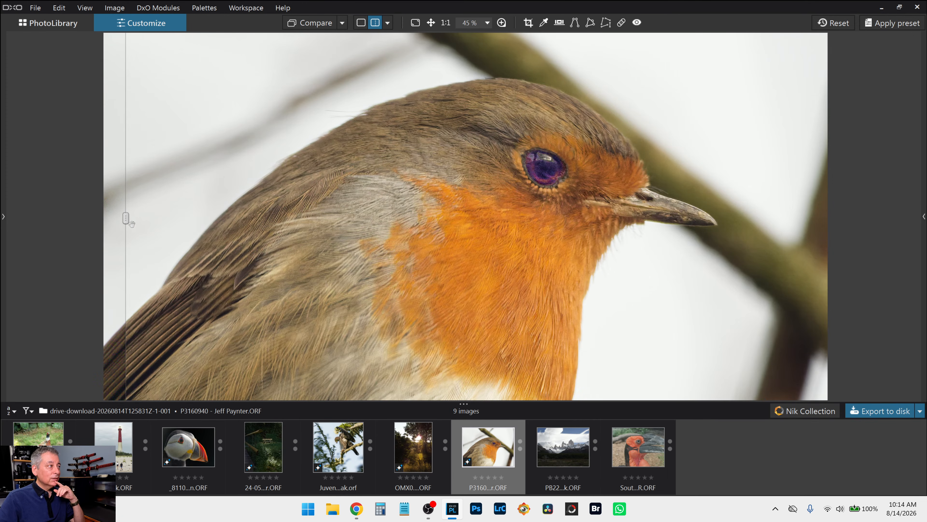
drag(126, 223, 207, 238)
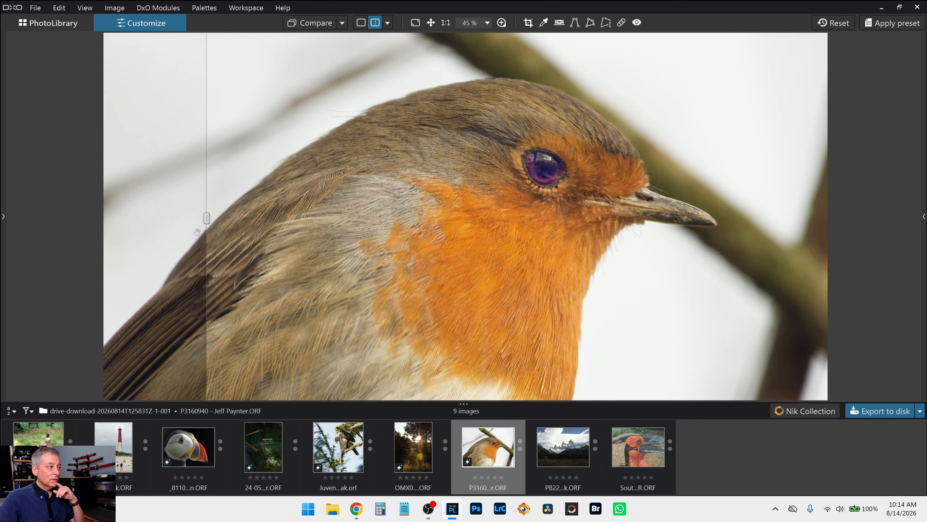
click(4, 225)
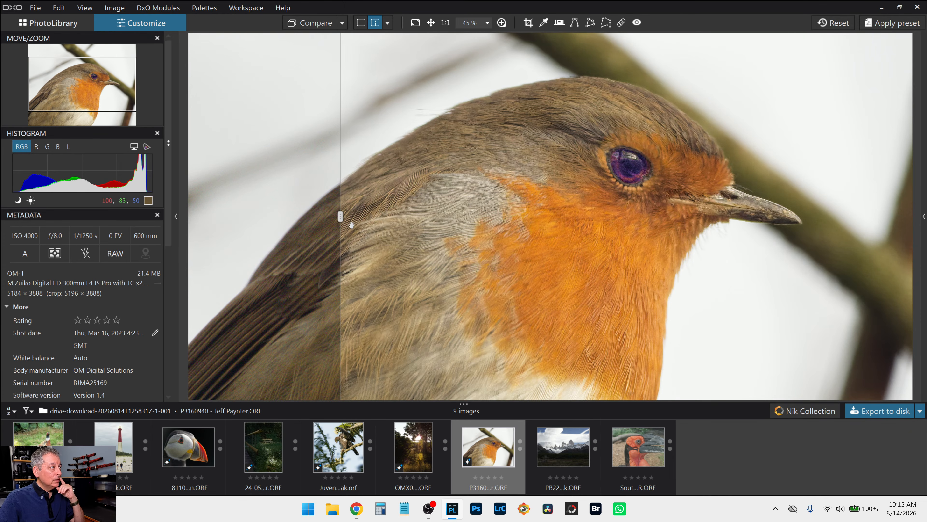
drag(339, 218, 445, 225)
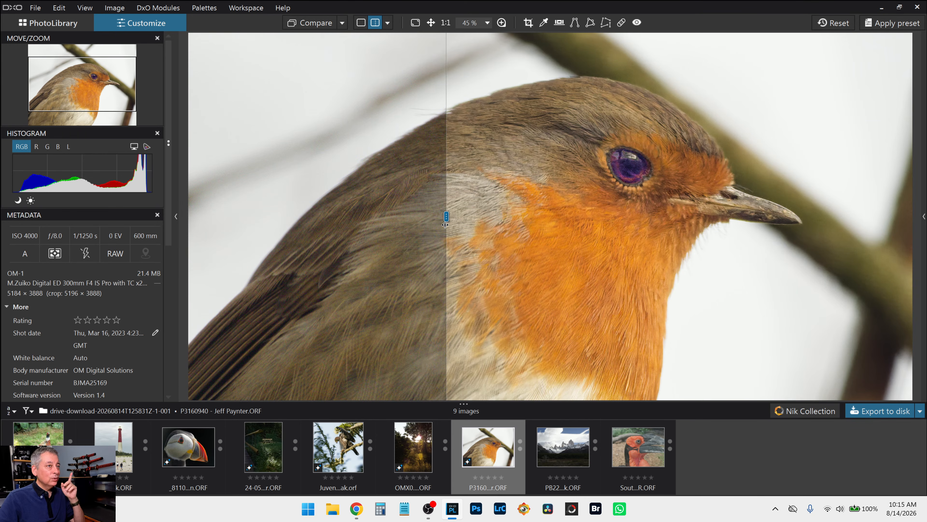
drag(445, 225, 347, 219)
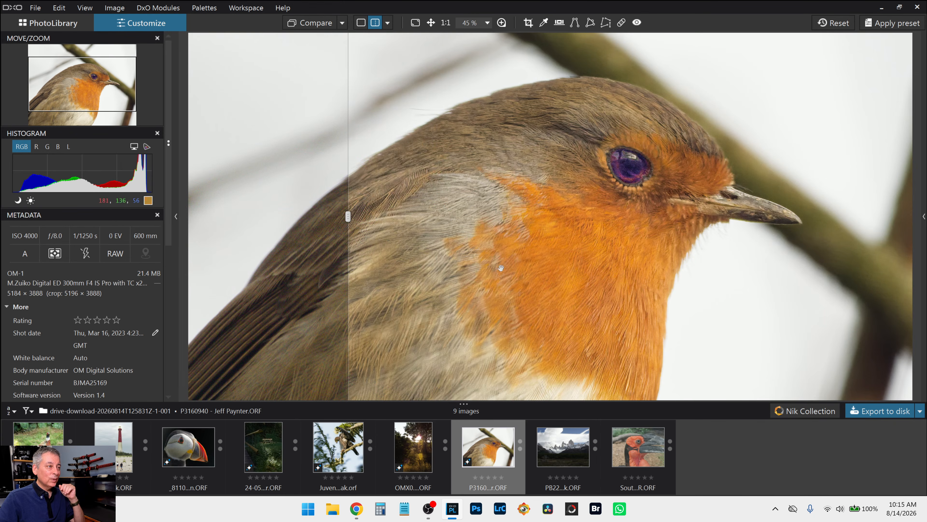
Step: Examine the robin's feather detail on both sides of the split divider, and return to the single view with the corrections shown
scroll(544, 286, down, 2)
scroll(544, 286, down, 1)
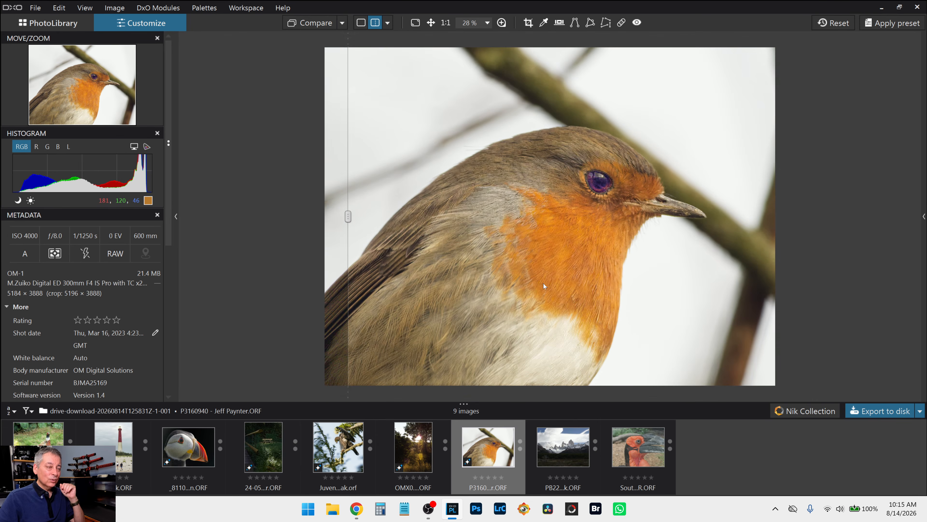
scroll(544, 286, down, 1)
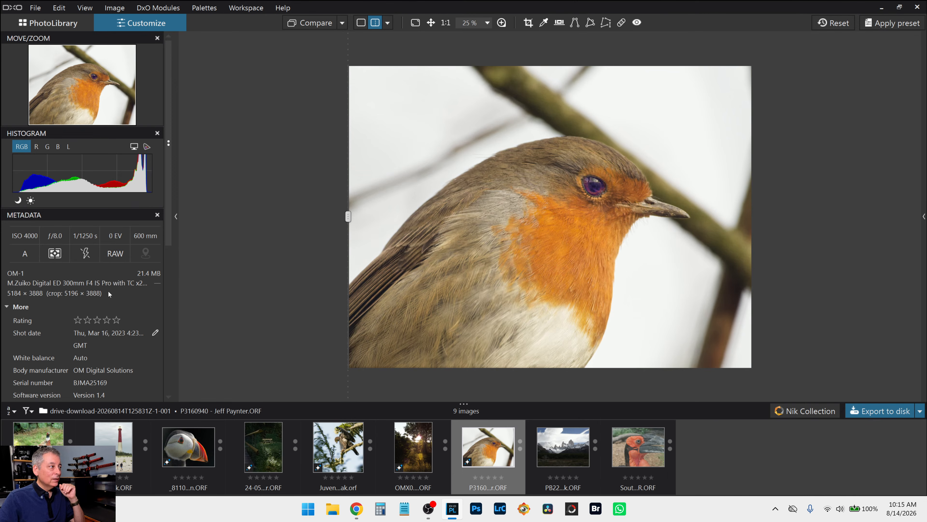
scroll(558, 229, up, 5)
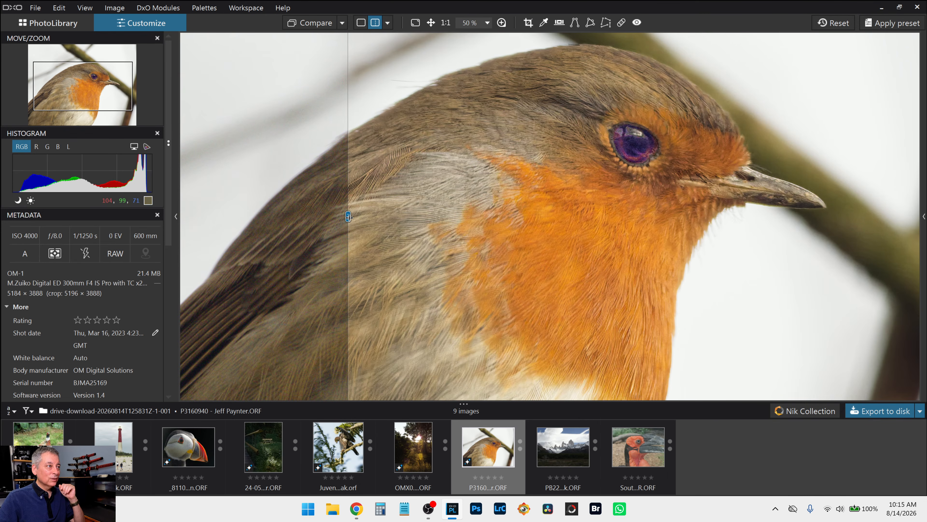
drag(348, 216, 366, 217)
scroll(444, 249, up, 2)
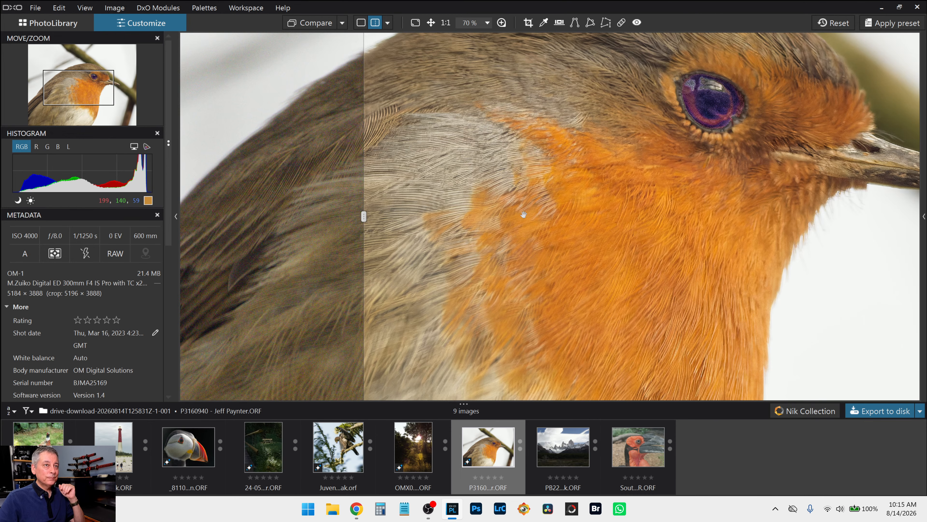
drag(524, 214, 529, 240)
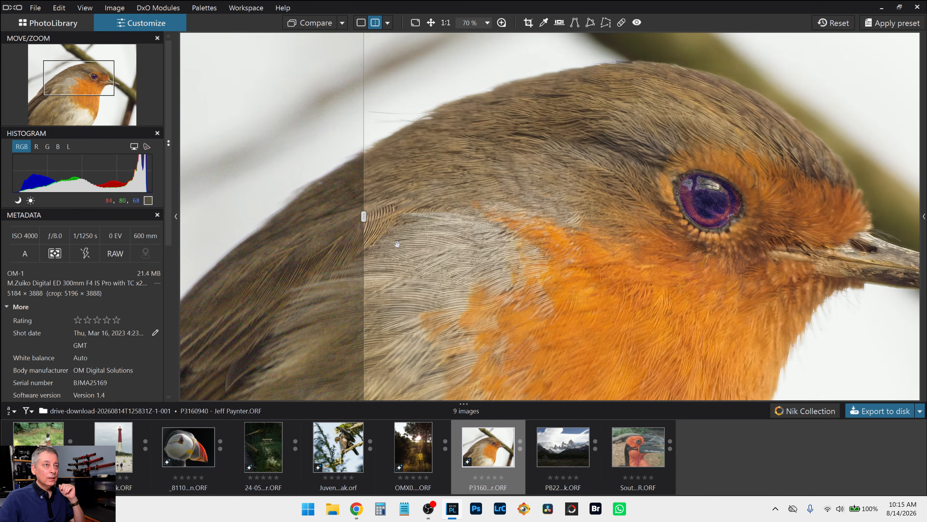
scroll(511, 234, down, 4)
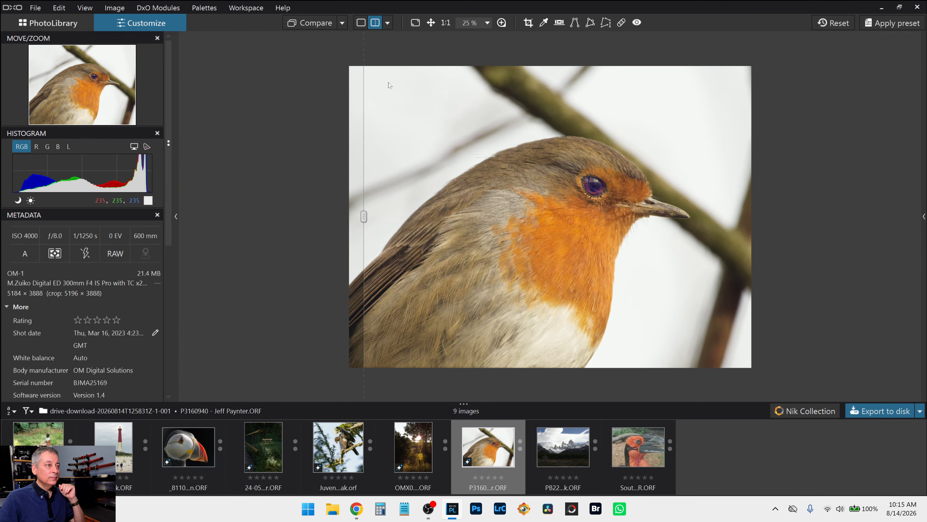
click(361, 22)
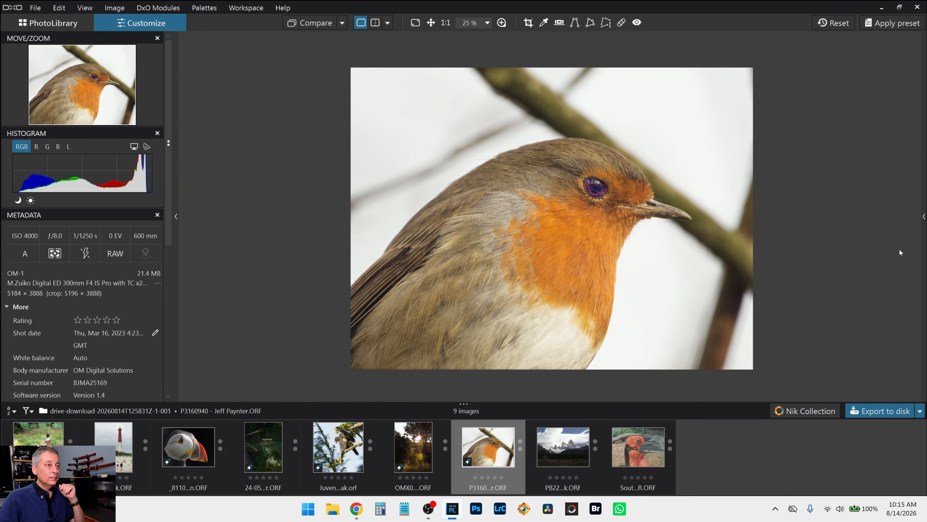
click(924, 214)
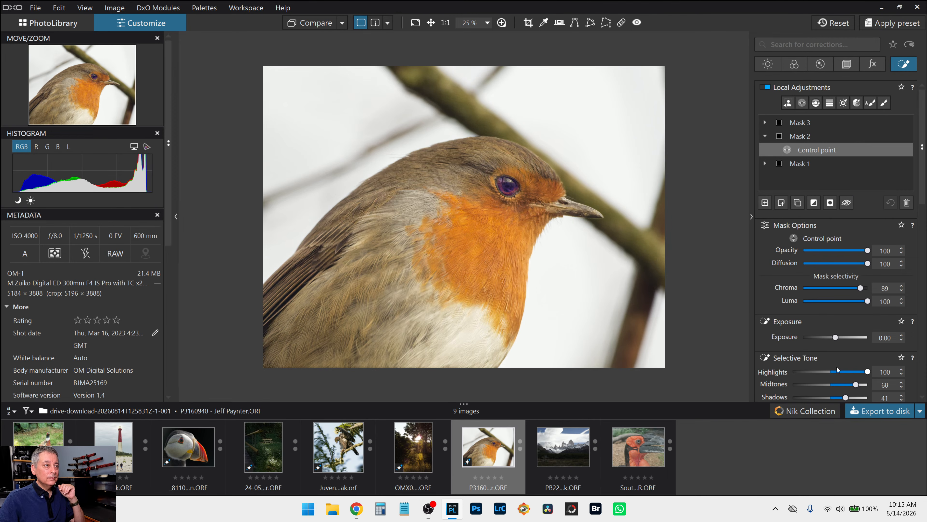
Step: Open the mountain photo PB220585 and apply the 000 RobTrek_Default_v01 preset to it
click(567, 455)
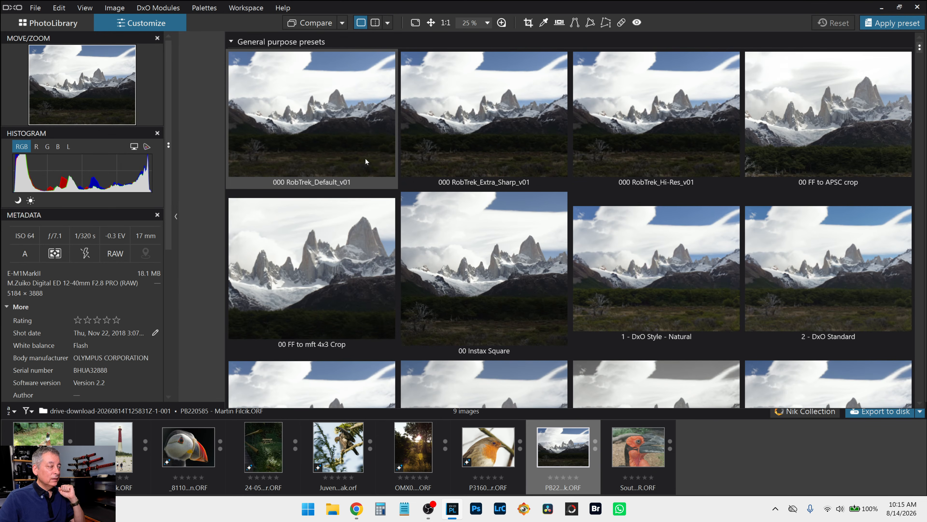
click(365, 159)
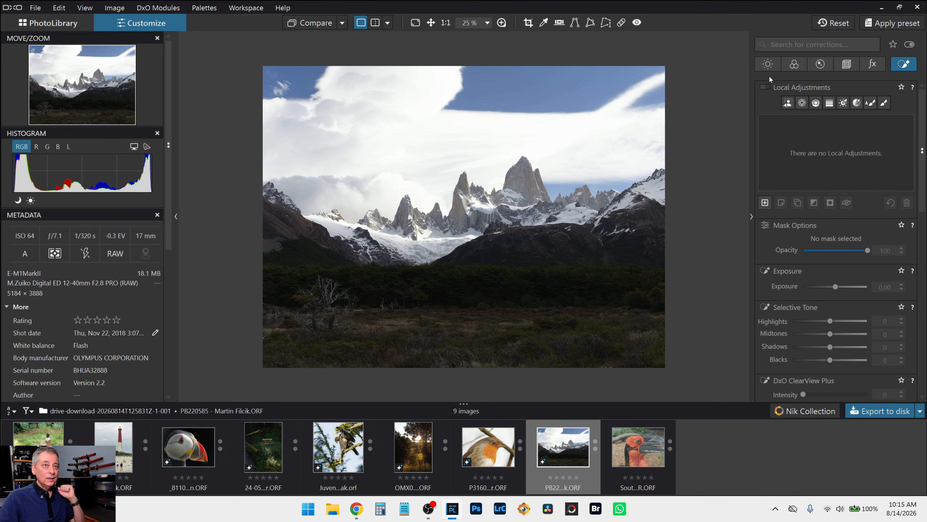
Step: Try a manual Exposure correction of 3.09 on the mountain photo, and reset it to 0.00
click(768, 65)
click(859, 118)
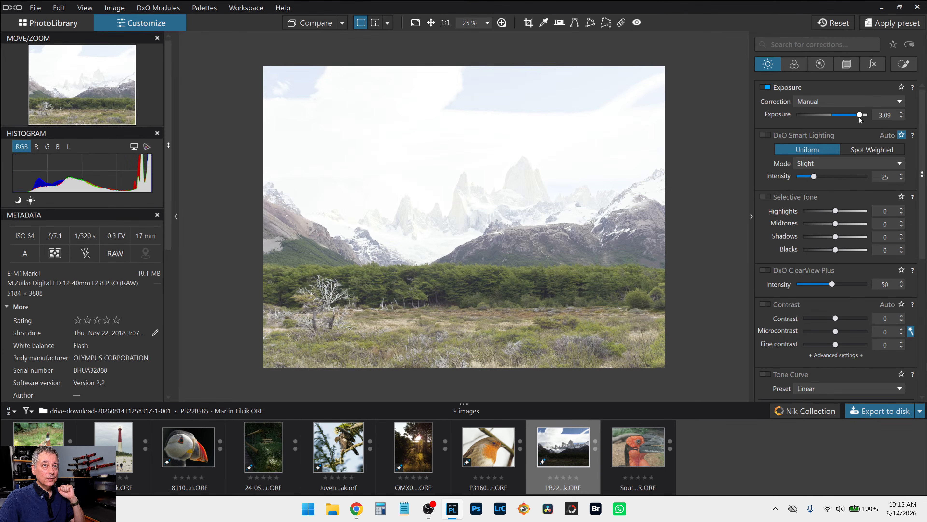
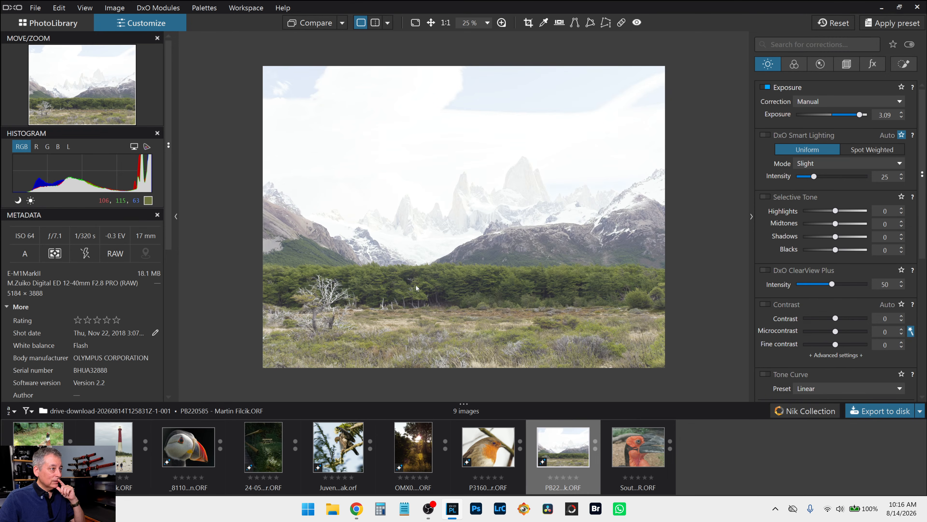
double_click(860, 115)
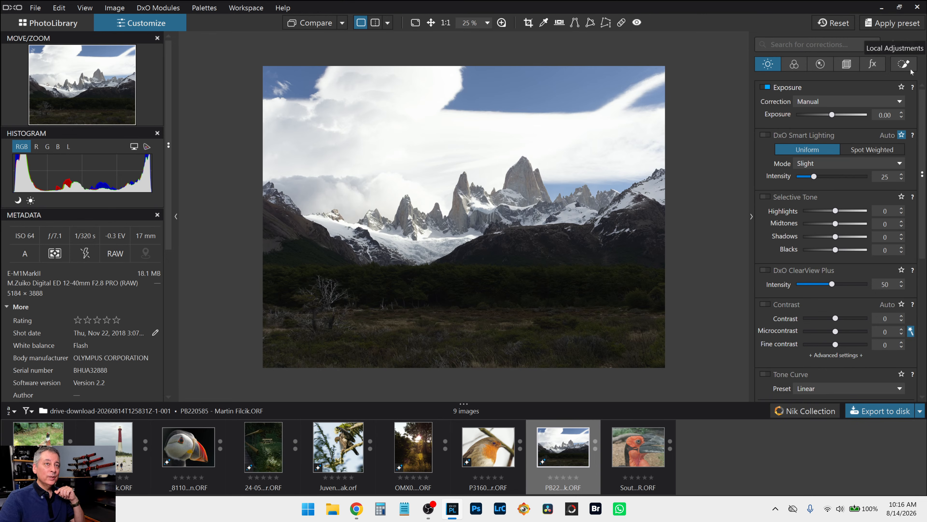
Step: Enable DxO Smart Lighting on the mountain photo in Uniform mode and set its Intensity to 64
click(768, 139)
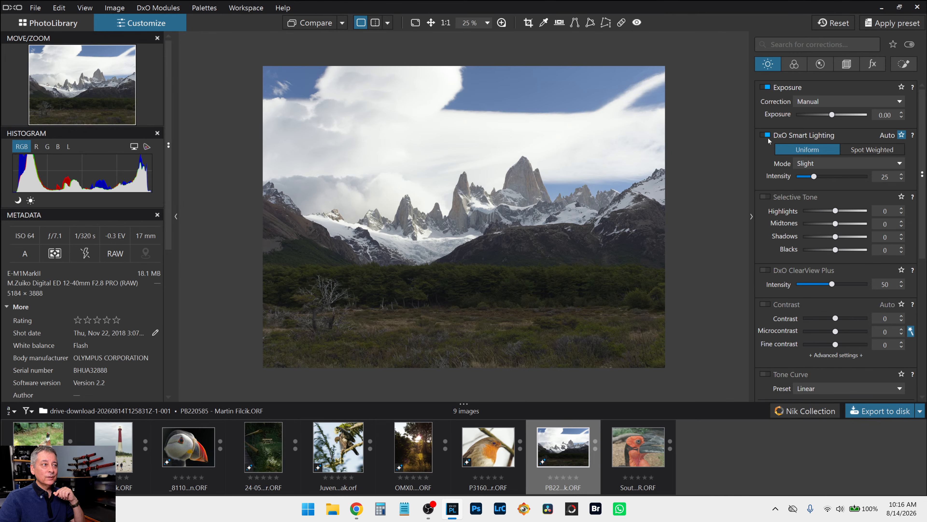
click(843, 176)
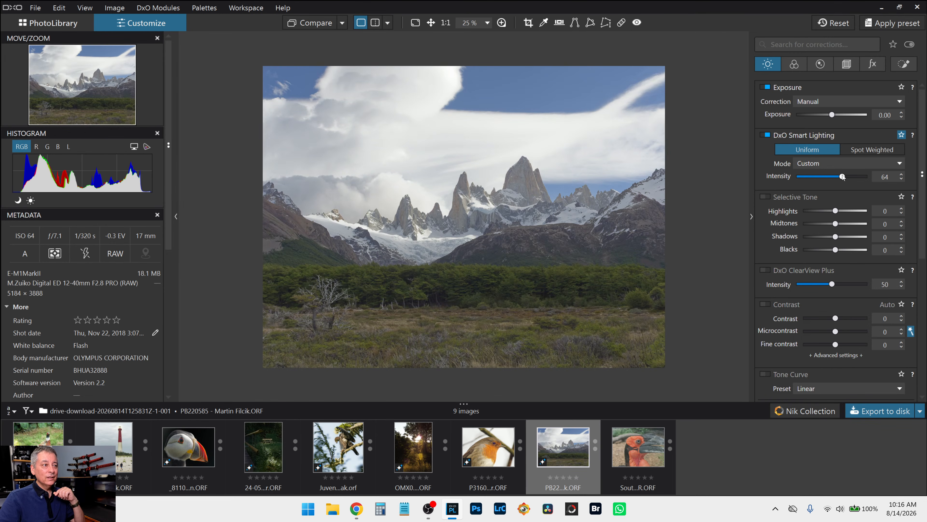
Step: Set the mountain photo's DxO Smart Lighting mode to Medium
drag(842, 176, 836, 177)
click(841, 167)
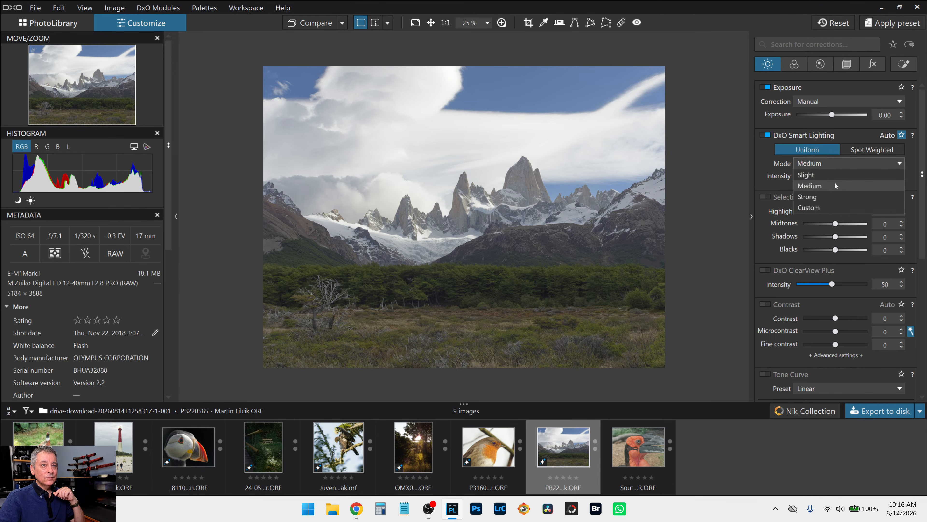
click(834, 186)
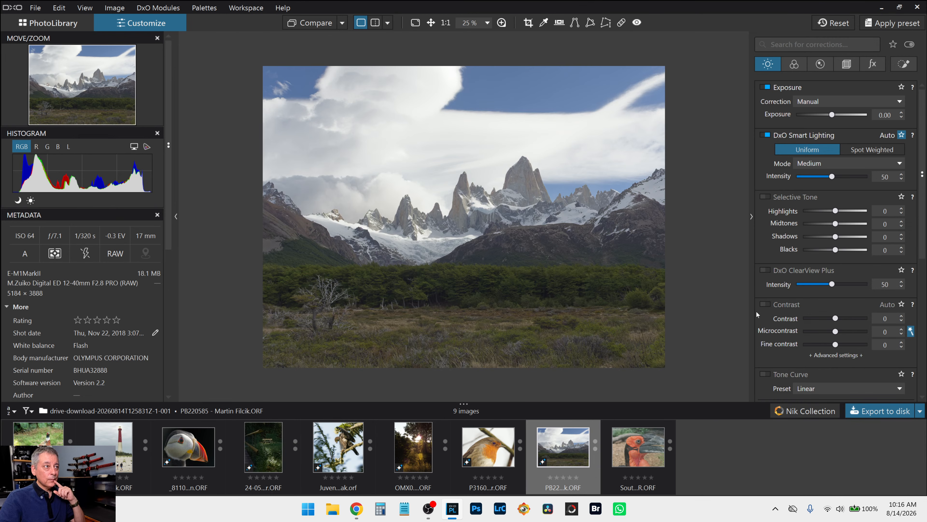
Step: Set the DxO ClearView Plus intensity to 18 and enable the Contrast correction with automatic Microcontrast
click(809, 285)
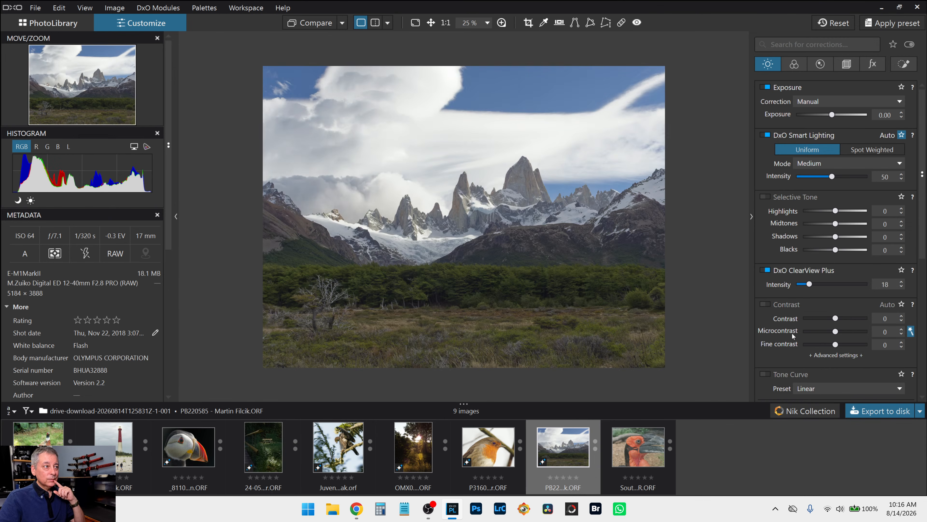
click(765, 306)
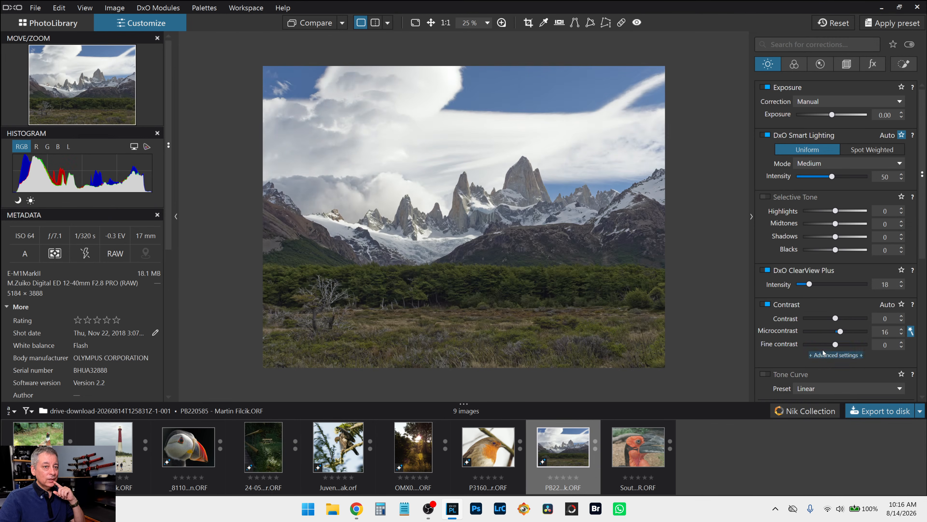
click(841, 331)
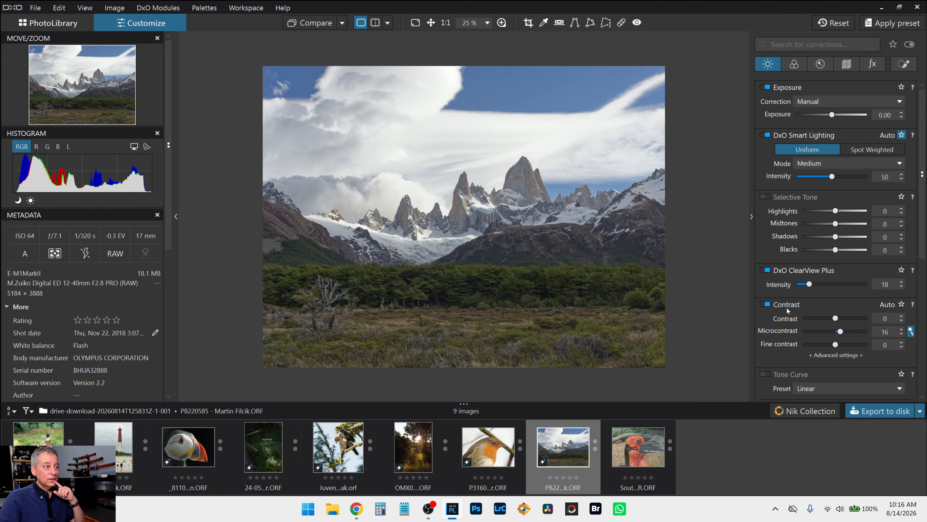
Step: Add a local adjustment control line across the foreground meadow, with its fade extending upward onto the mountains' lower slopes
click(901, 66)
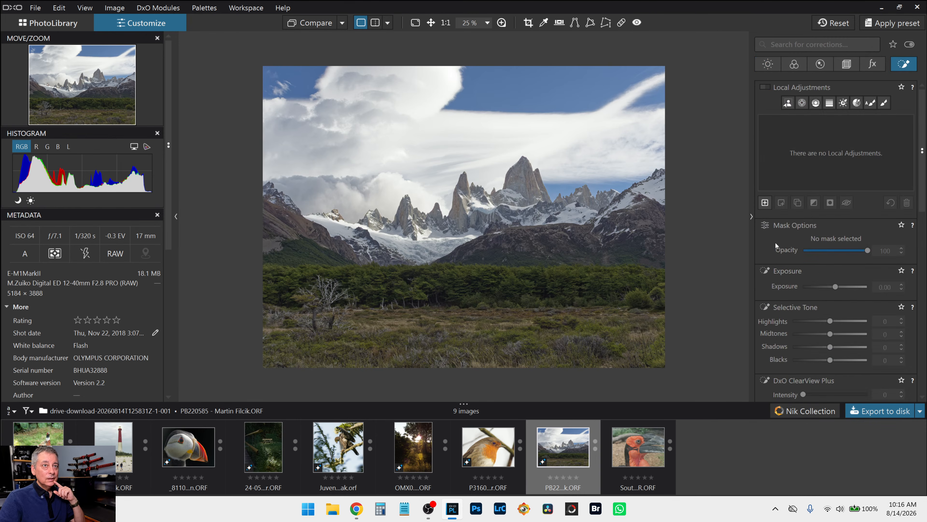
click(816, 103)
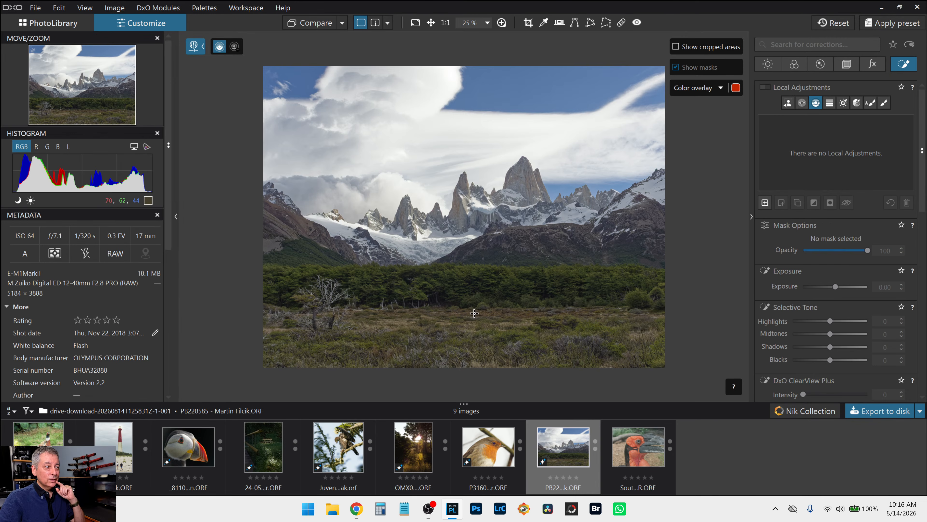
click(476, 261)
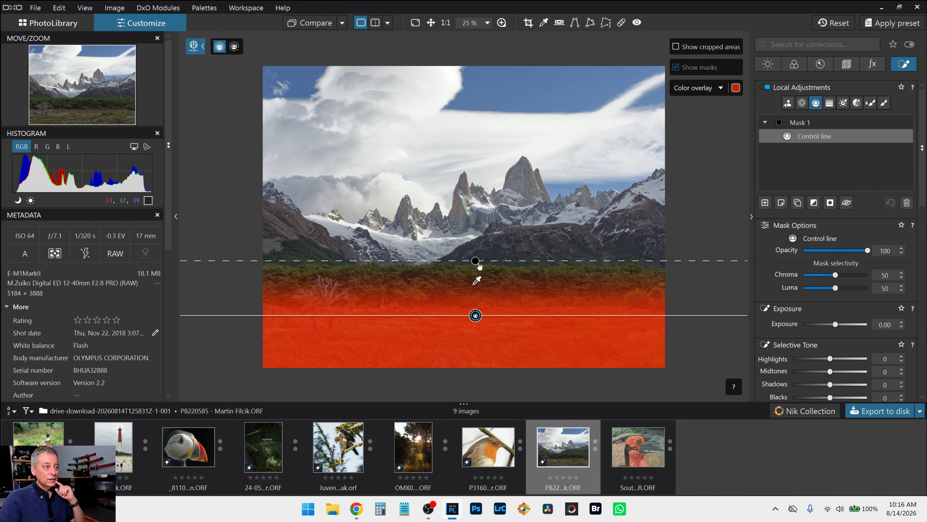
drag(476, 260, 478, 225)
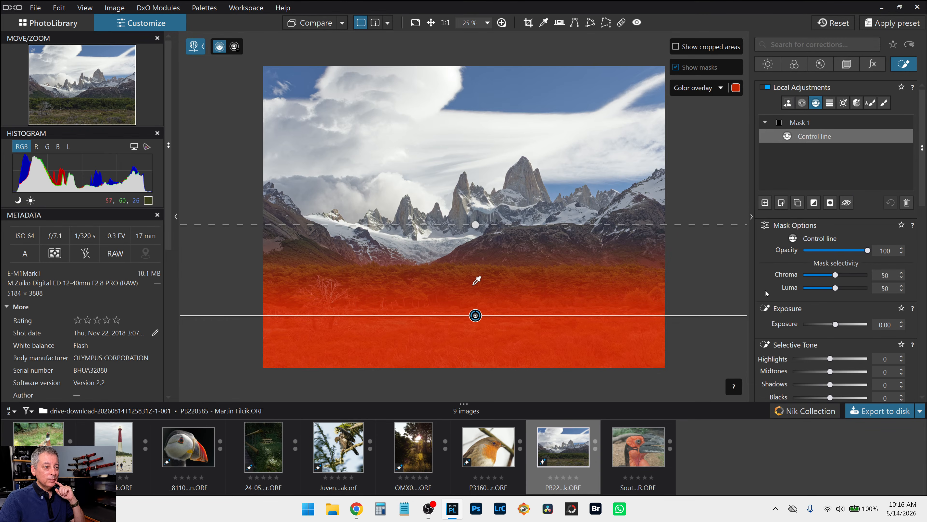
Step: Set the foreground control line's Selective Tone to Highlights 55, Midtones 40 and Shadows 13
scroll(848, 356, down, 2)
drag(830, 280, 851, 280)
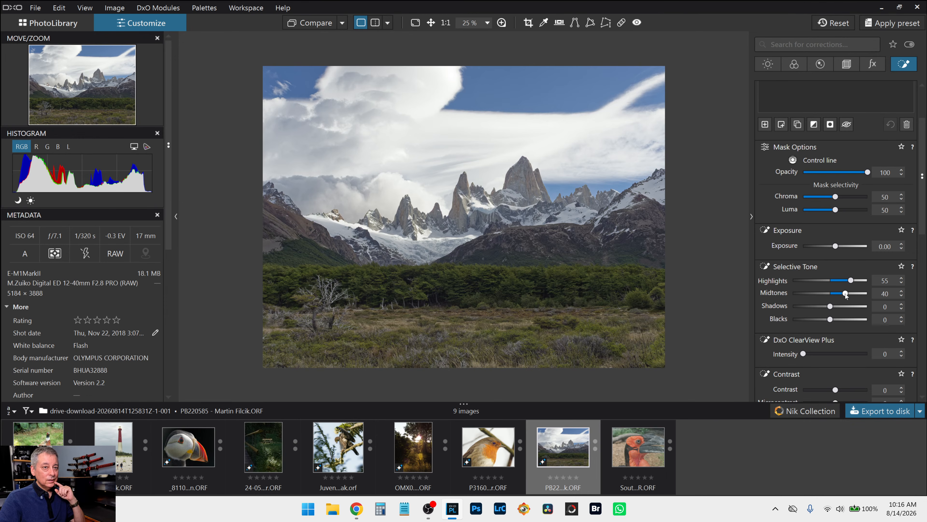
drag(838, 307, 837, 308)
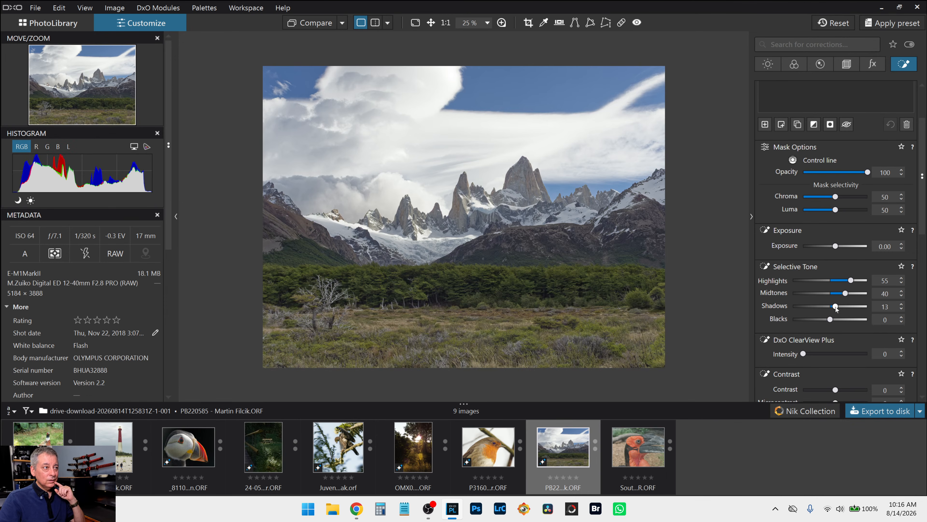
Step: Set the foreground mask's HSL Vibrancy to 75 and Saturation to 14 for the all-colors white channel
scroll(798, 315, down, 9)
scroll(797, 314, down, 2)
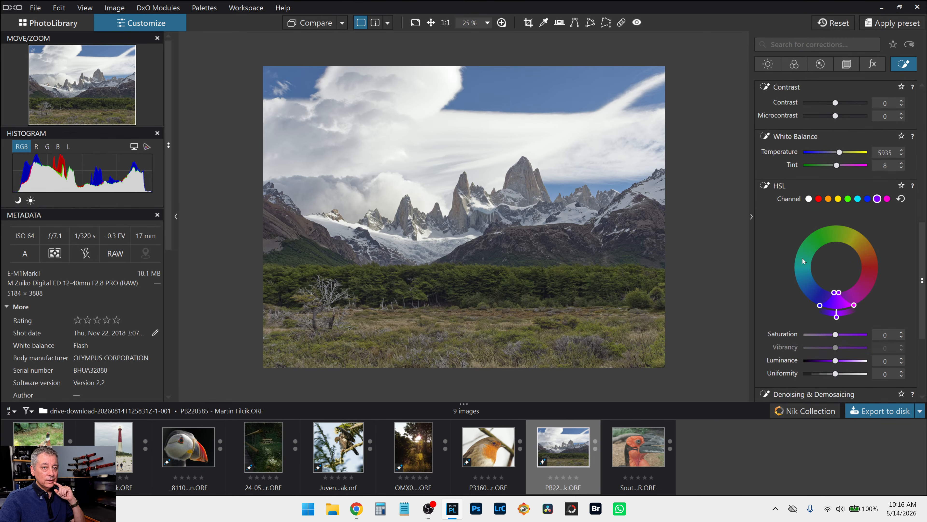
click(808, 200)
drag(835, 347, 859, 347)
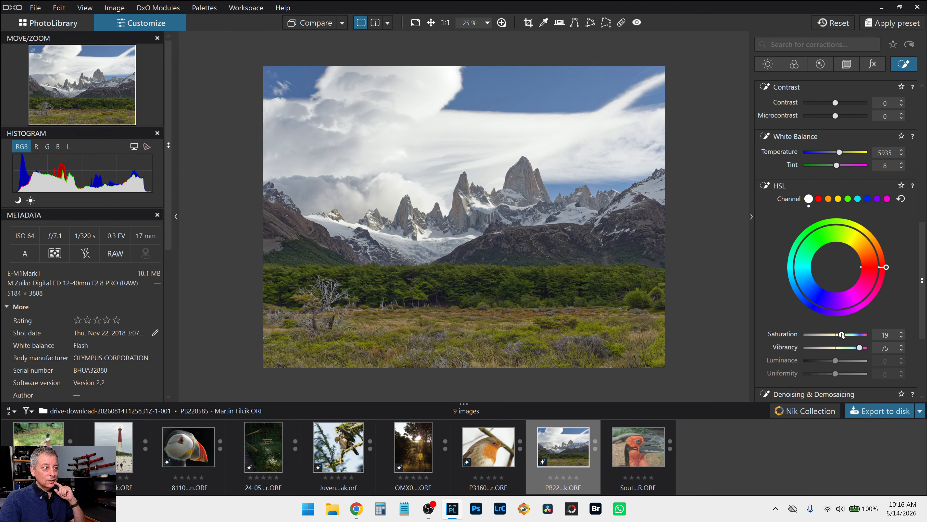
drag(840, 335, 839, 334)
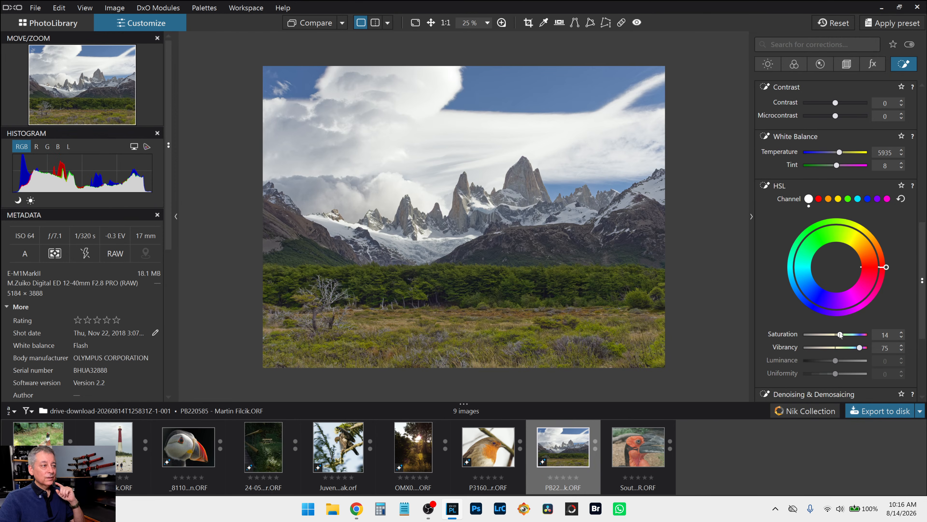
Step: Set the foreground mask's local Contrast to 24 and Microcontrast to 5
scroll(820, 269, up, 2)
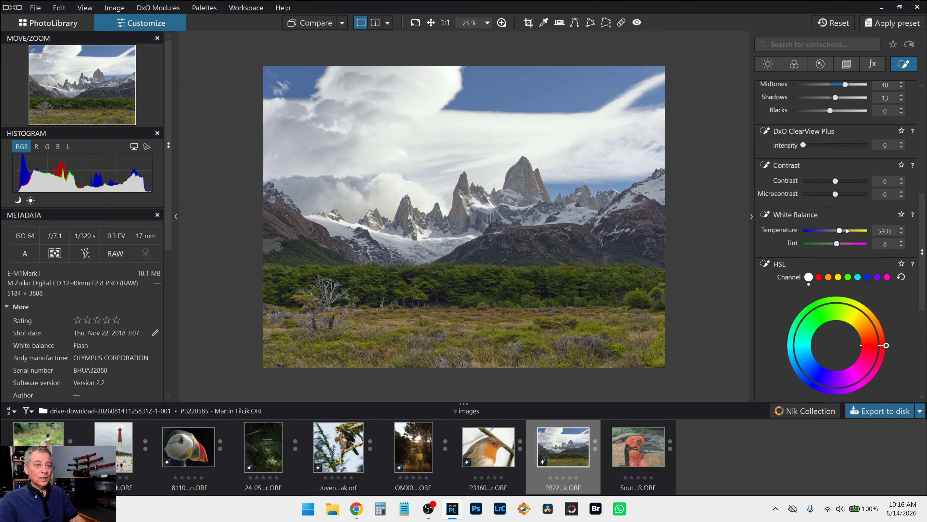
scroll(851, 236, up, 1)
drag(835, 207, 856, 219)
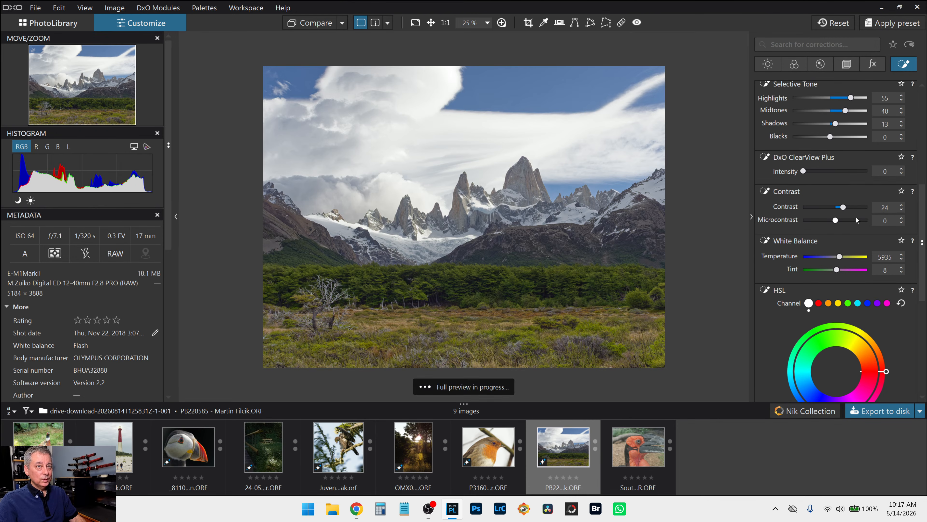
click(836, 220)
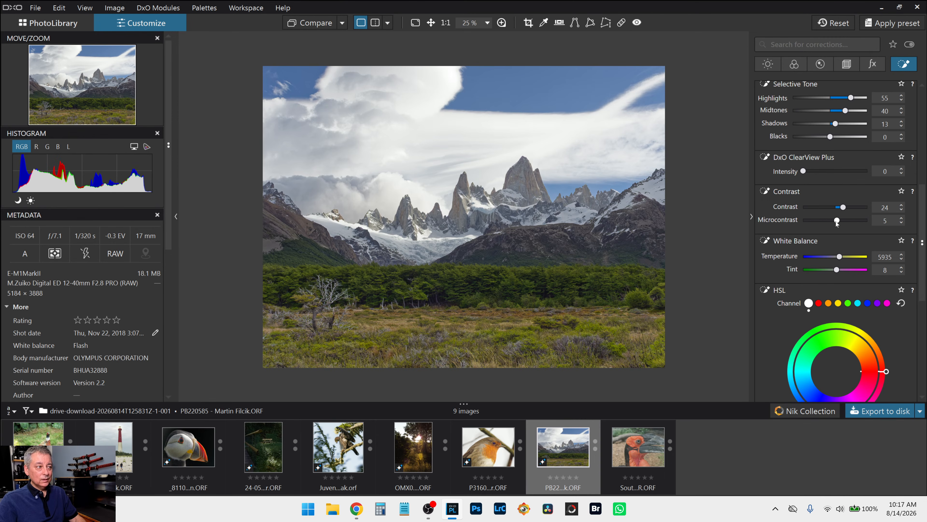
Step: Create a second mask with a control line at the dead tree and position it on the bare branches
click(770, 292)
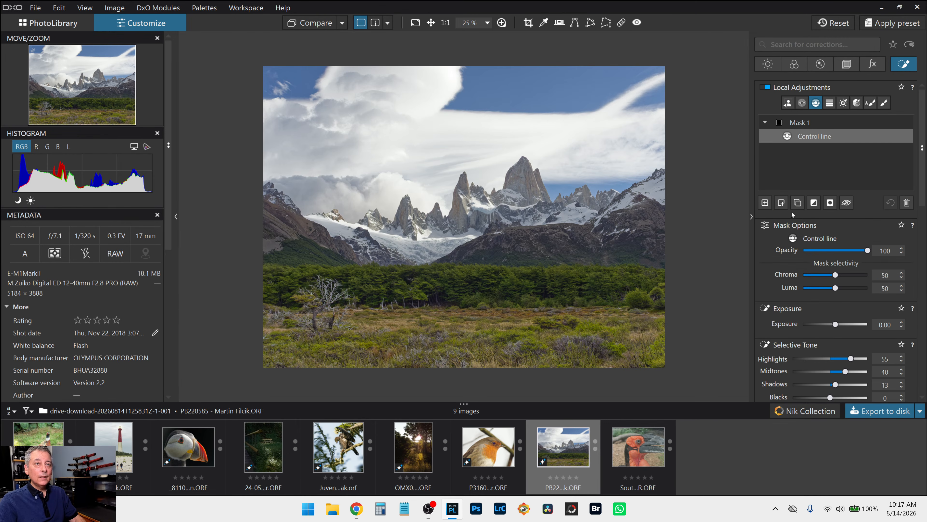
click(764, 203)
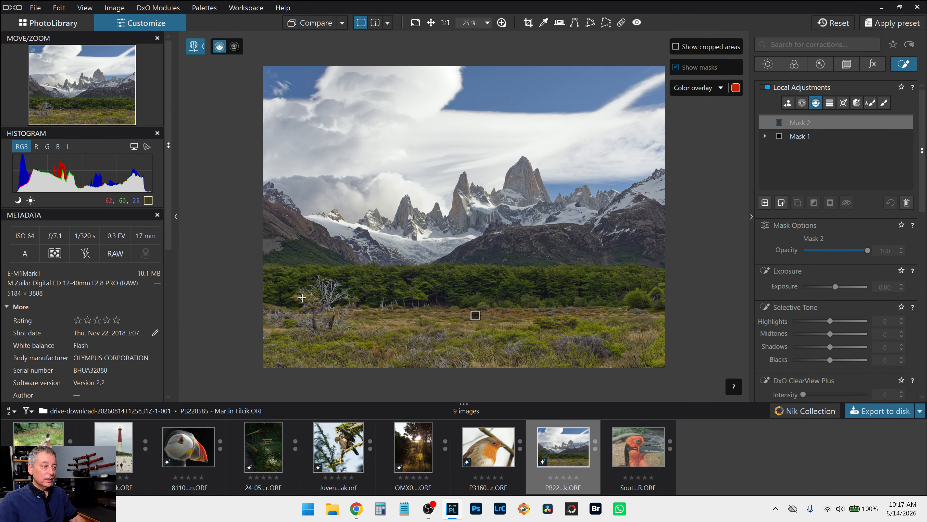
scroll(474, 315, up, 3)
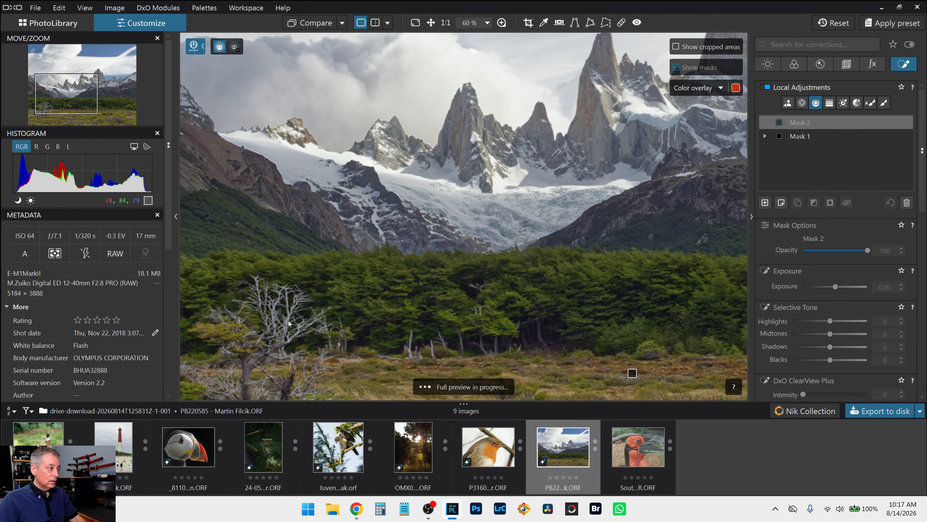
drag(288, 321, 288, 221)
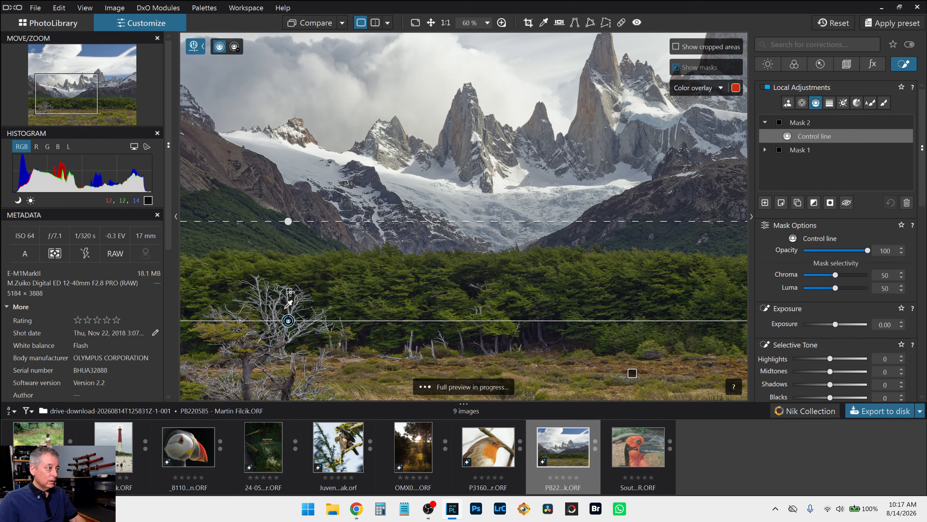
mouse_move(288, 320)
mouse_down()
mouse_move(288, 289)
mouse_move(293, 310)
mouse_up()
scroll(287, 326, up, 2)
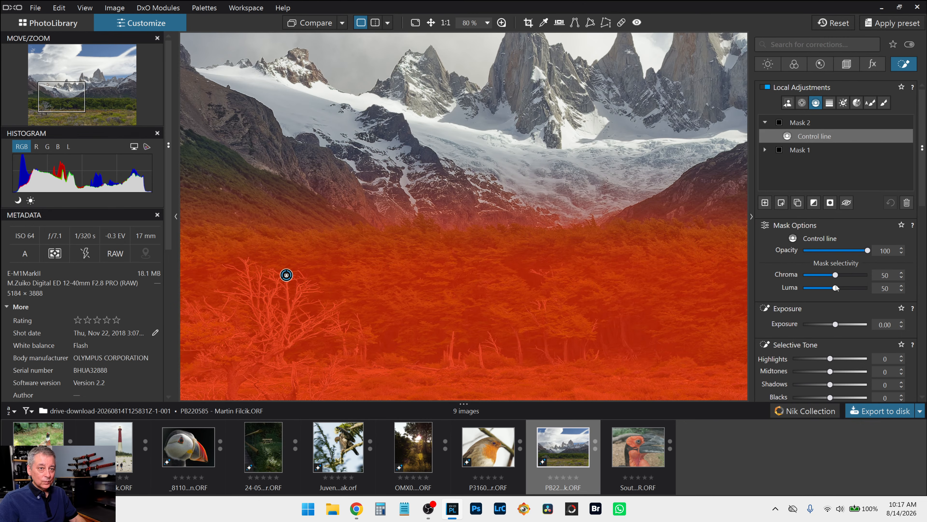
Step: Set the dead-tree control line's Luma selectivity to 65 and fit the whole photo in view
drag(836, 286, 838, 287)
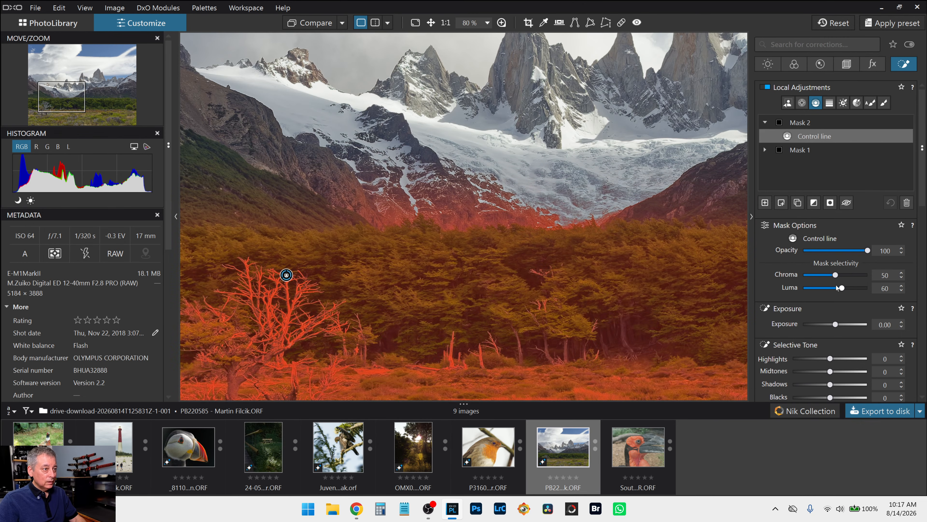
key(ctrl+0)
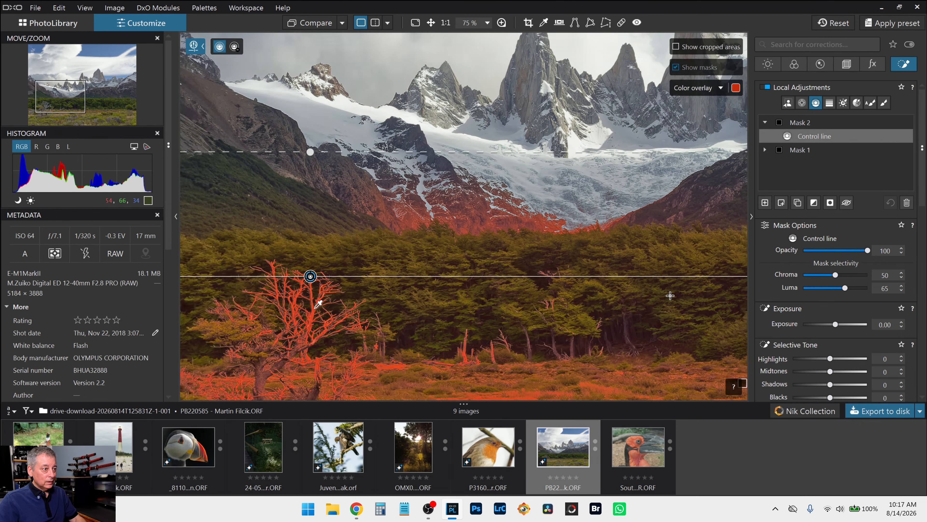
key(ctrl+minus)
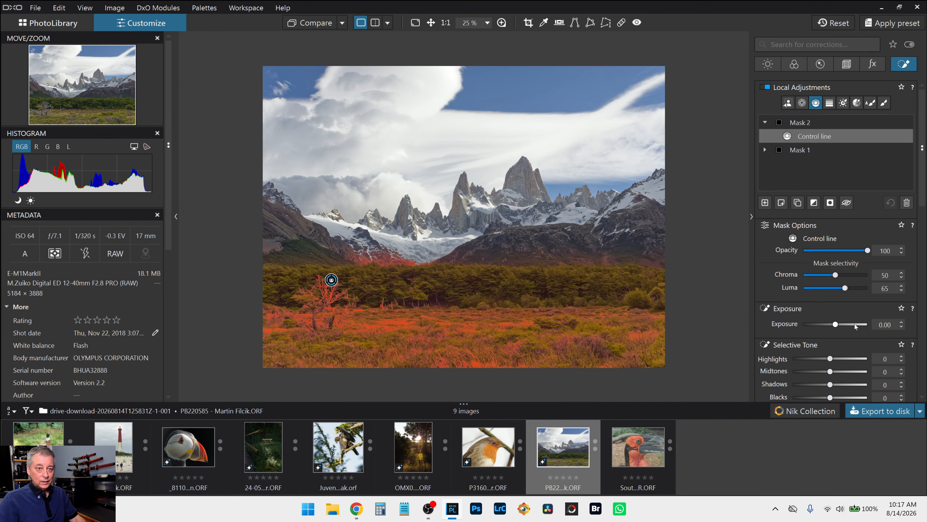
Step: Set the dead-tree mask's Selective Tone to Highlights 82, Midtones 30 and Shadows 15
click(860, 359)
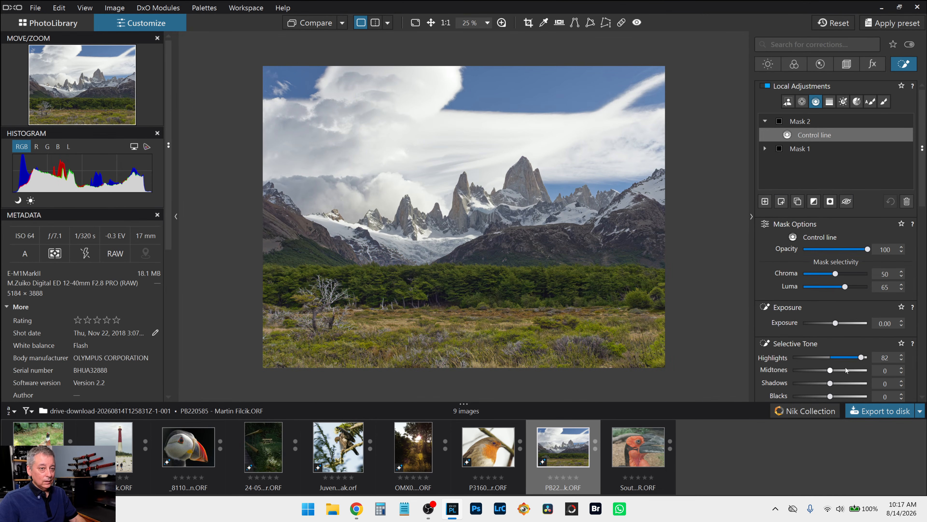
scroll(829, 371, down, 1)
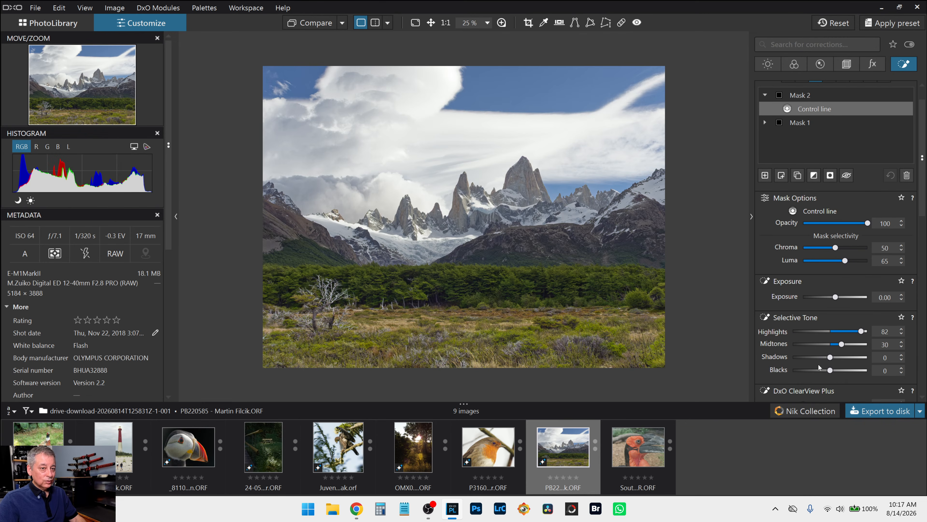
click(841, 358)
drag(841, 357, 837, 358)
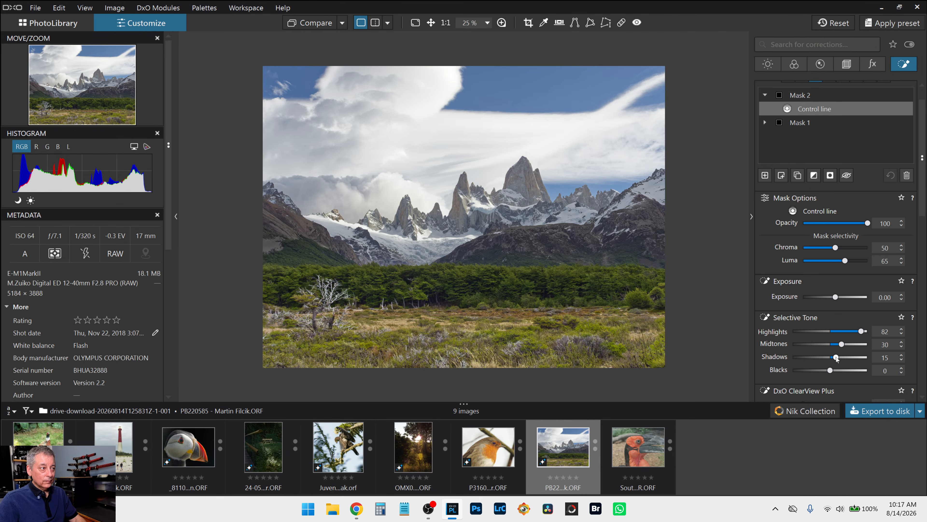
Step: Adjust Mask 1's Selective Tone to Highlights 40, Midtones 23, Shadows 13 and Blacks -5
scroll(805, 316, up, 1)
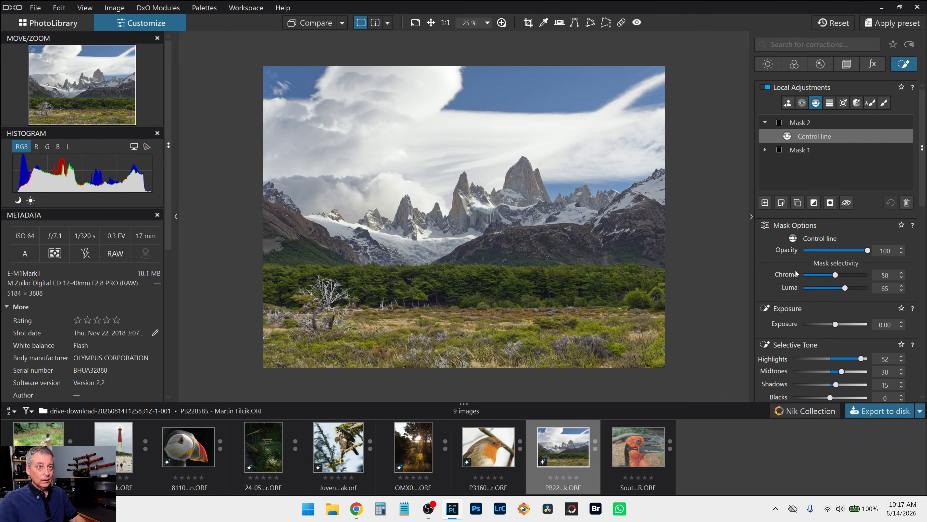
click(799, 150)
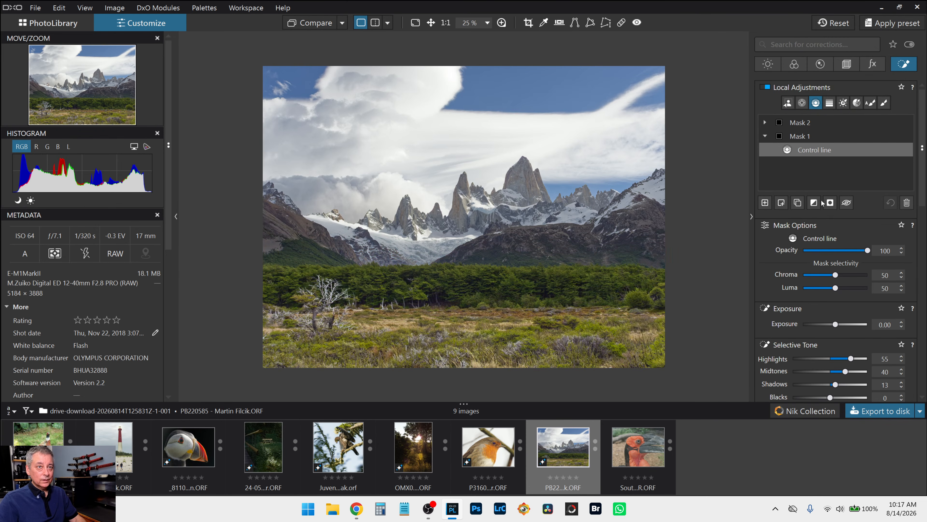
scroll(837, 322, down, 2)
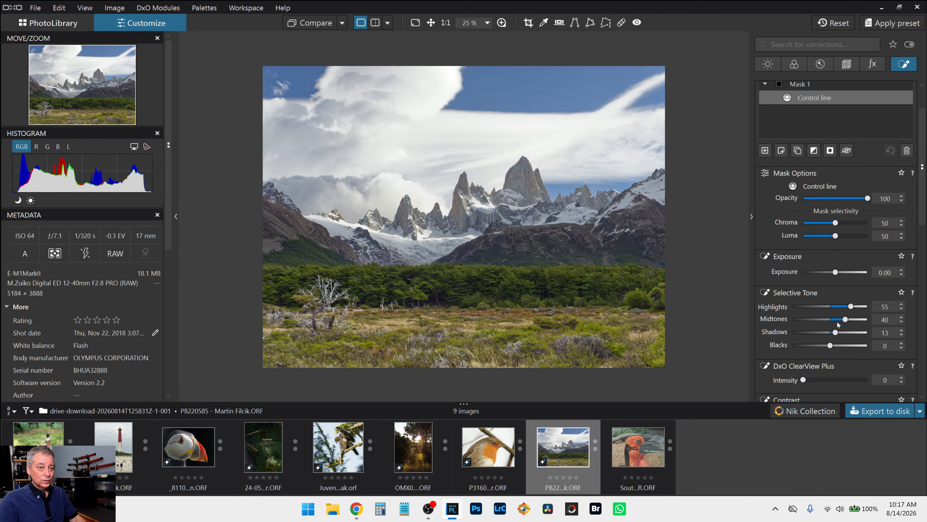
click(845, 307)
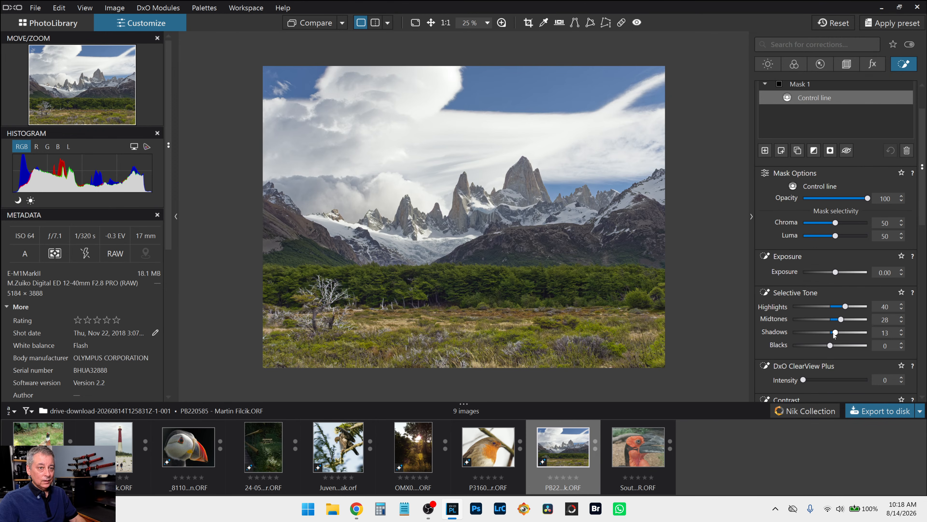
mouse_move(836, 332)
mouse_down()
mouse_move(840, 320)
mouse_move(829, 346)
mouse_move(835, 332)
mouse_up()
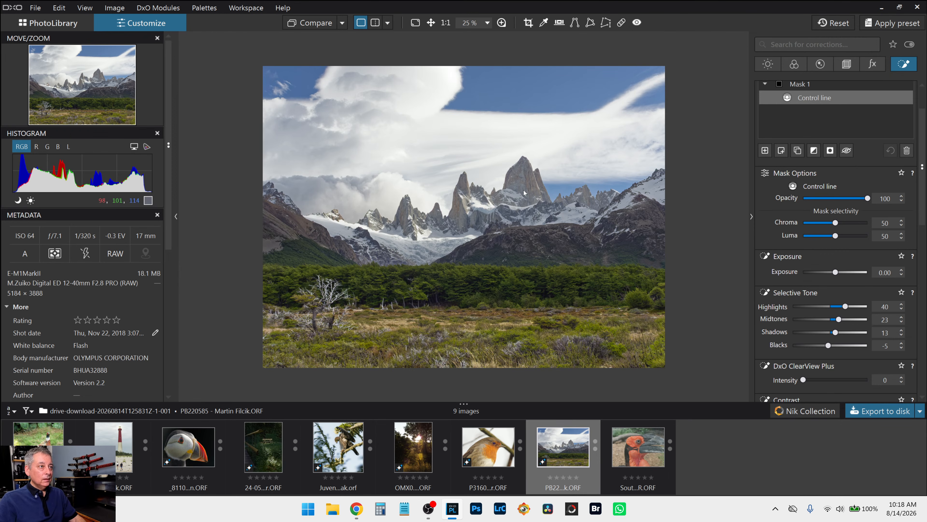
scroll(728, 235, up, 5)
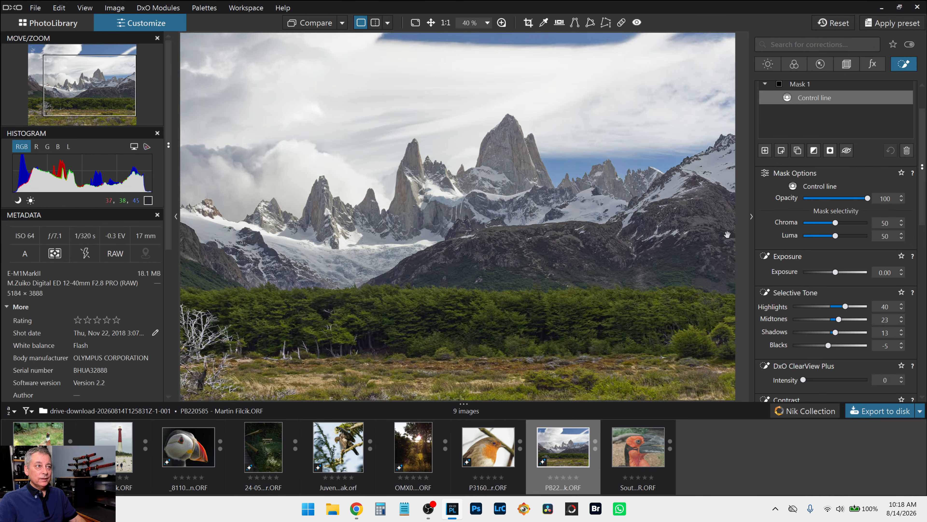
scroll(726, 236, down, 6)
scroll(849, 178, up, 2)
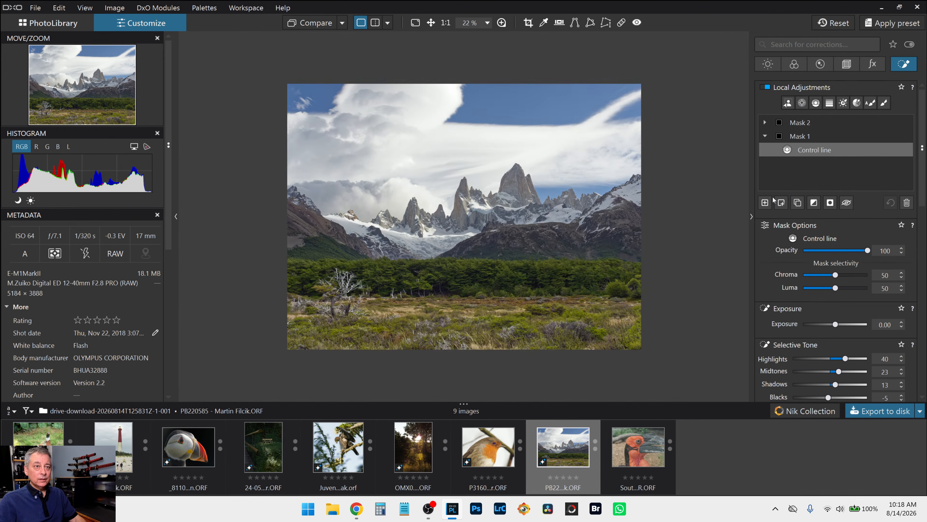
Step: Create a third mask with a control line sampled on the tallest peak, setting its Chroma selectivity to 55
click(767, 202)
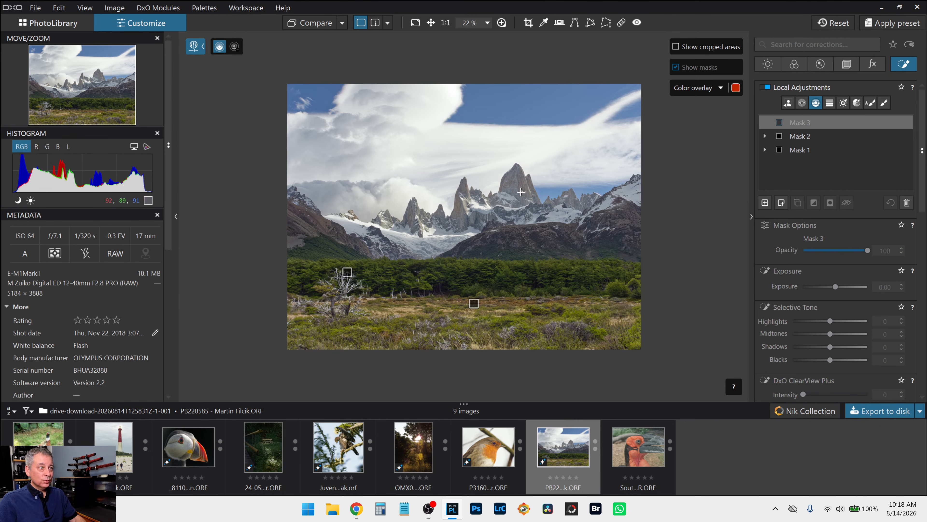
mouse_move(522, 192)
mouse_down()
mouse_move(519, 308)
mouse_move(520, 271)
mouse_up()
scroll(537, 207, up, 2)
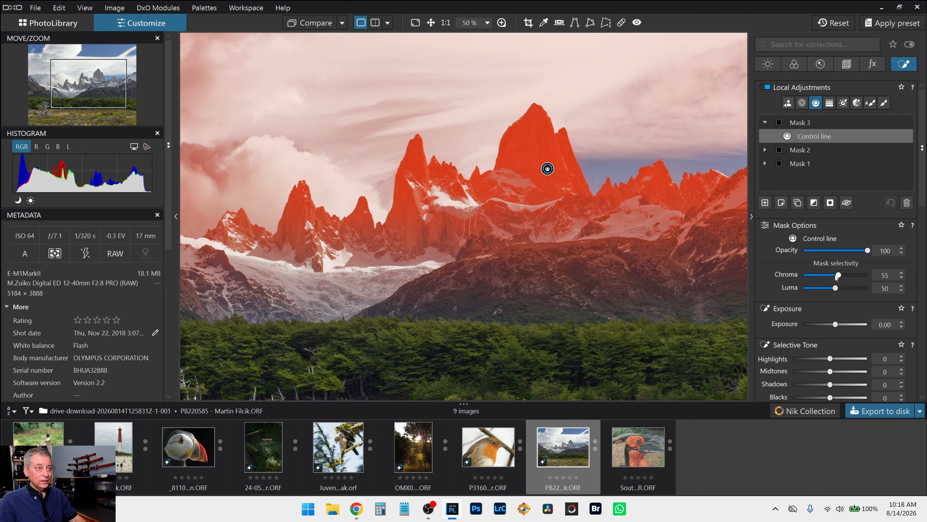
Step: Set the peak mask's HSL Vibrancy to 88, compare with the uncorrected photo, and raise Saturation to 27
scroll(828, 339, down, 10)
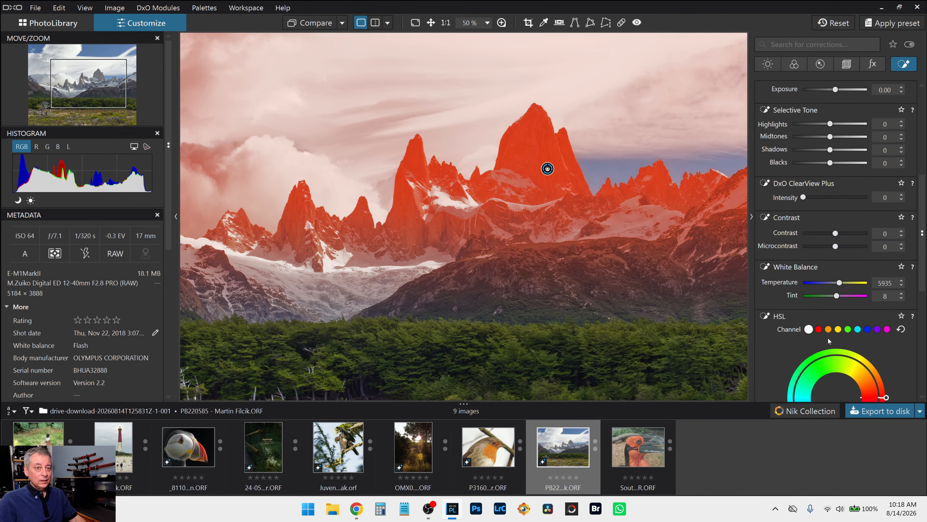
drag(836, 347, 864, 347)
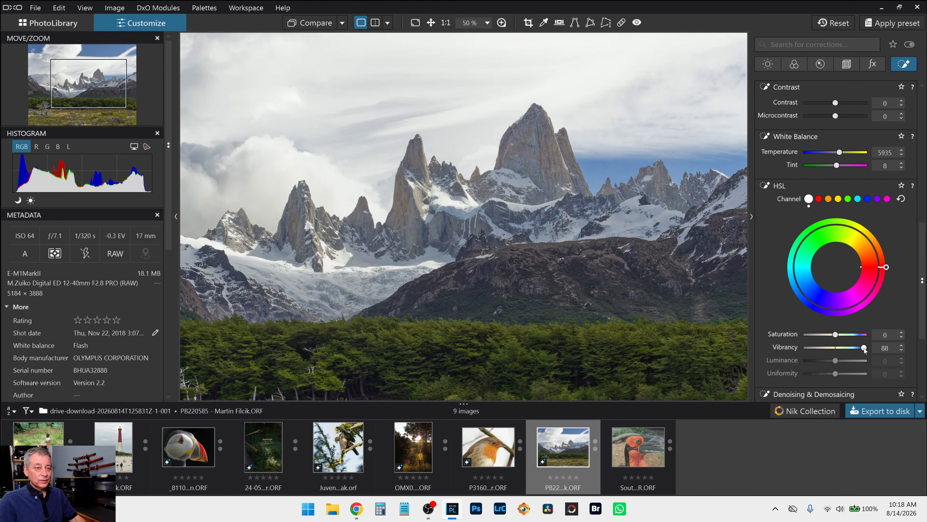
scroll(698, 309, down, 2)
scroll(699, 310, down, 1)
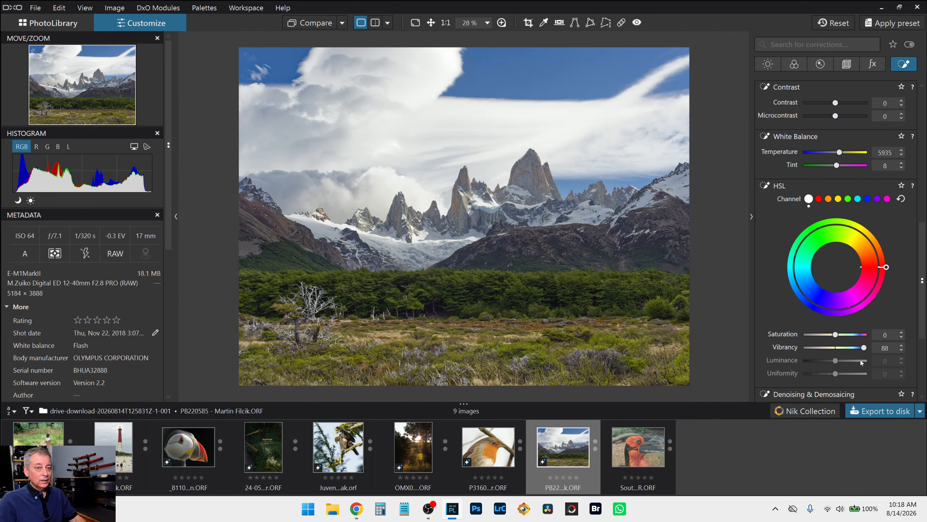
click(326, 24)
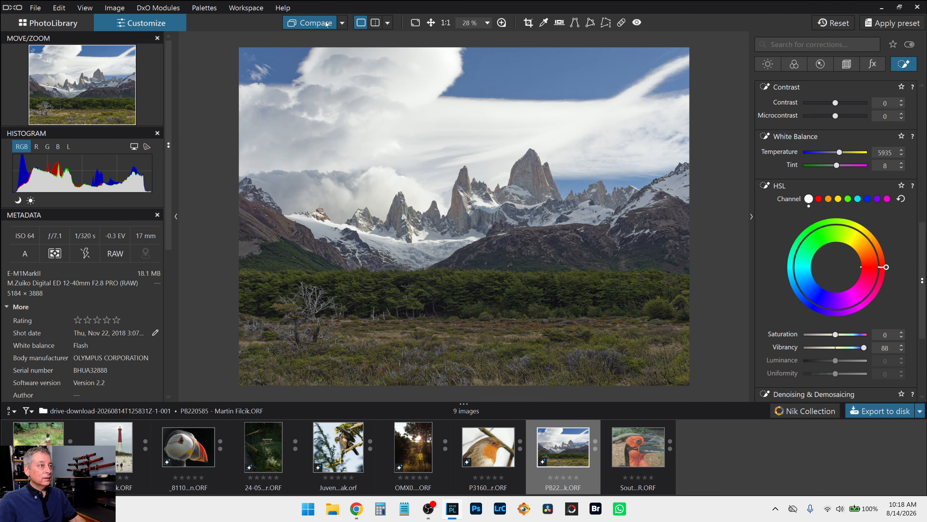
click(327, 24)
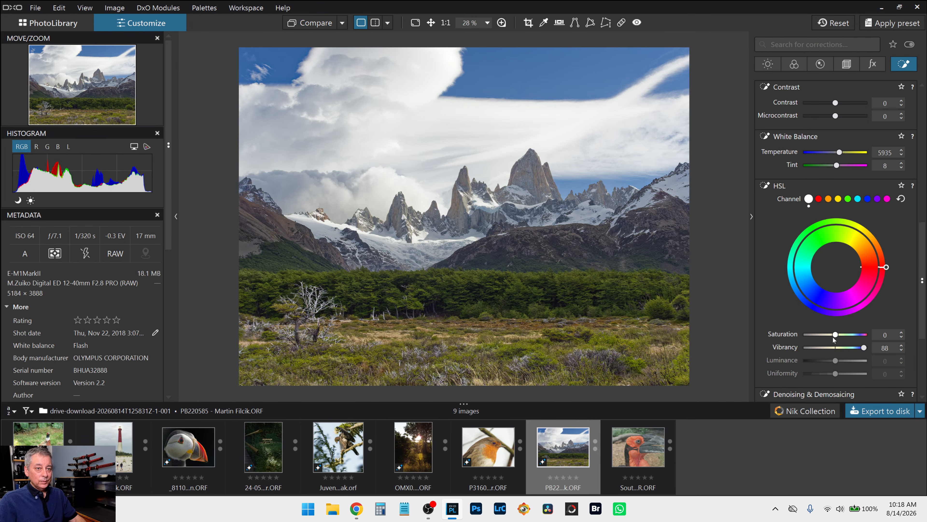
drag(838, 336, 843, 336)
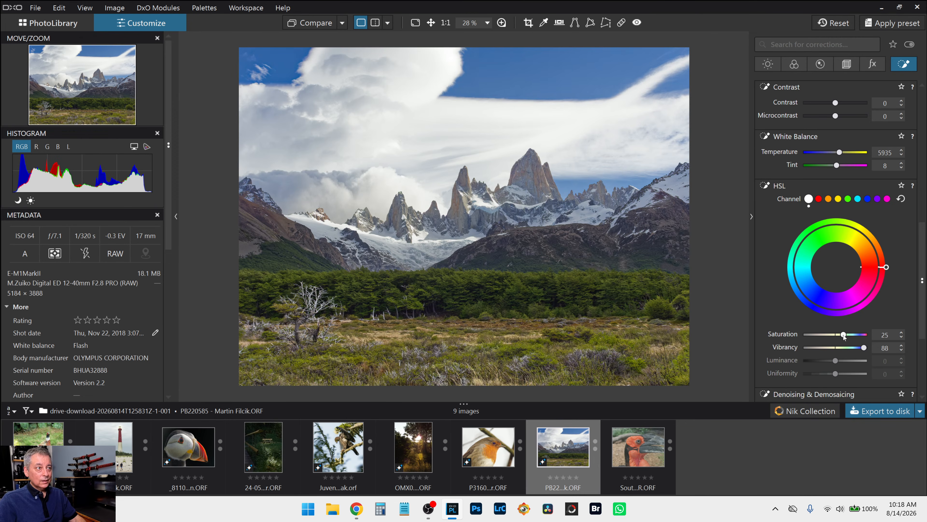
Step: Set the peak mask's Sharpness intensity to 31 and Microcontrast to 23
scroll(780, 328, down, 4)
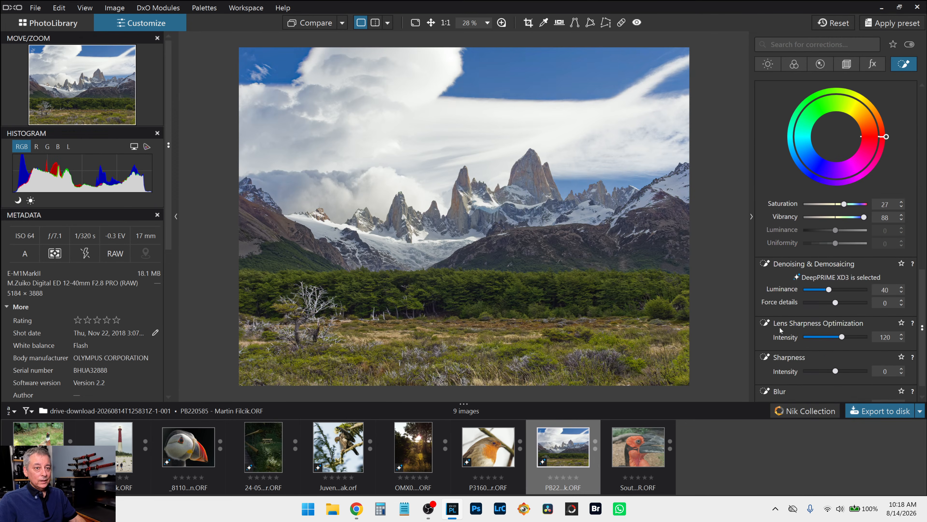
click(849, 353)
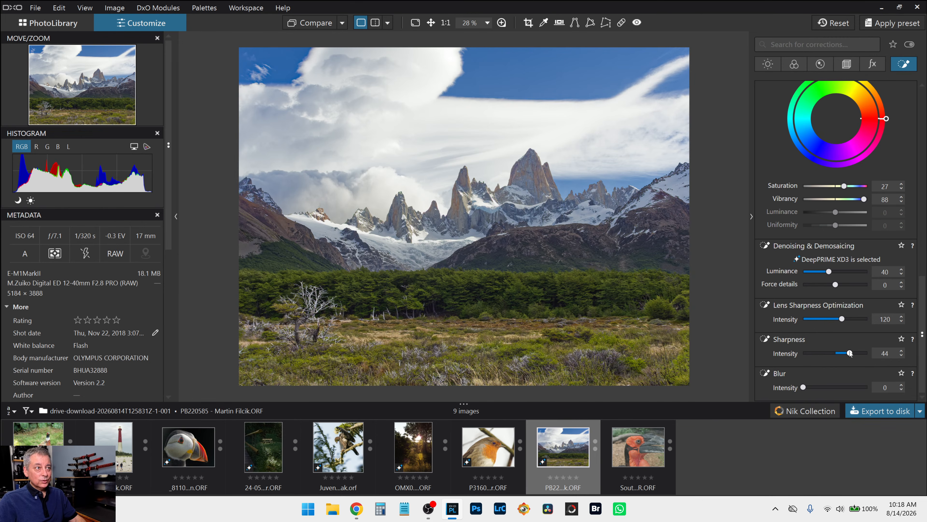
drag(850, 352, 845, 352)
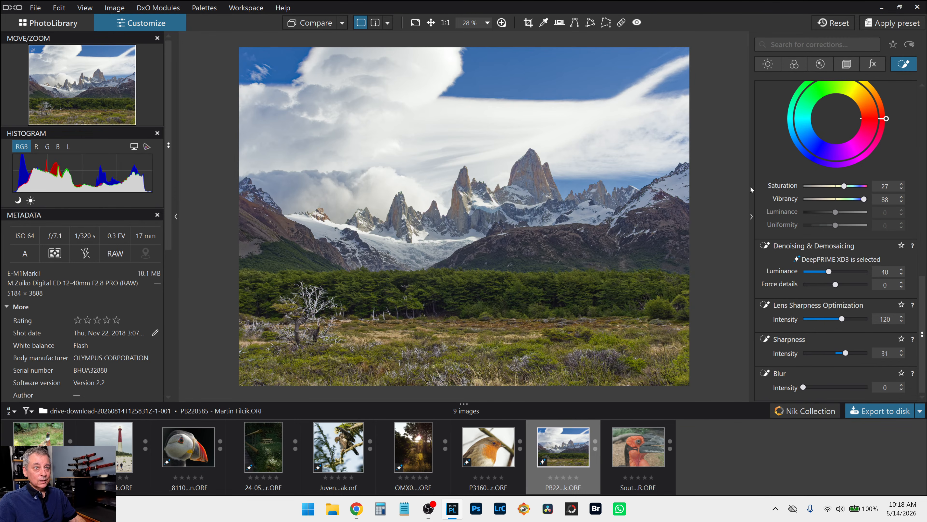
scroll(765, 188, up, 8)
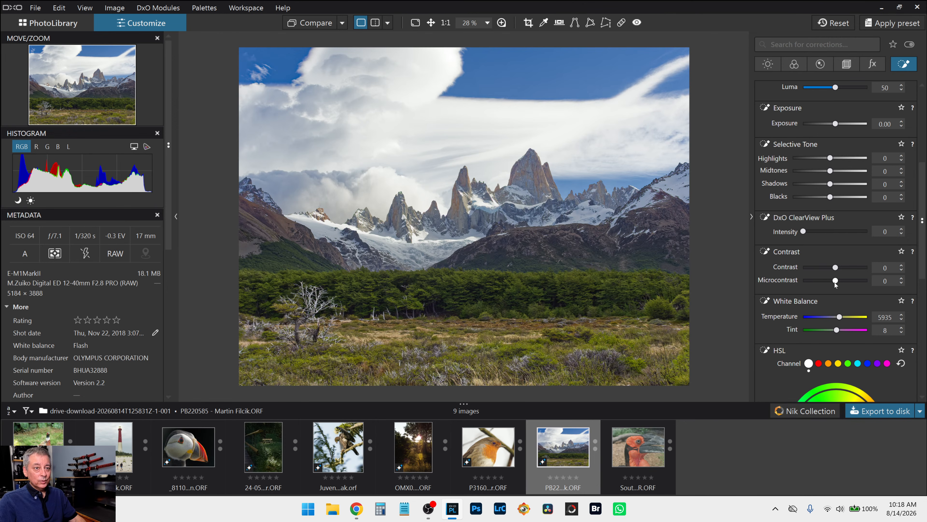
drag(835, 280, 842, 280)
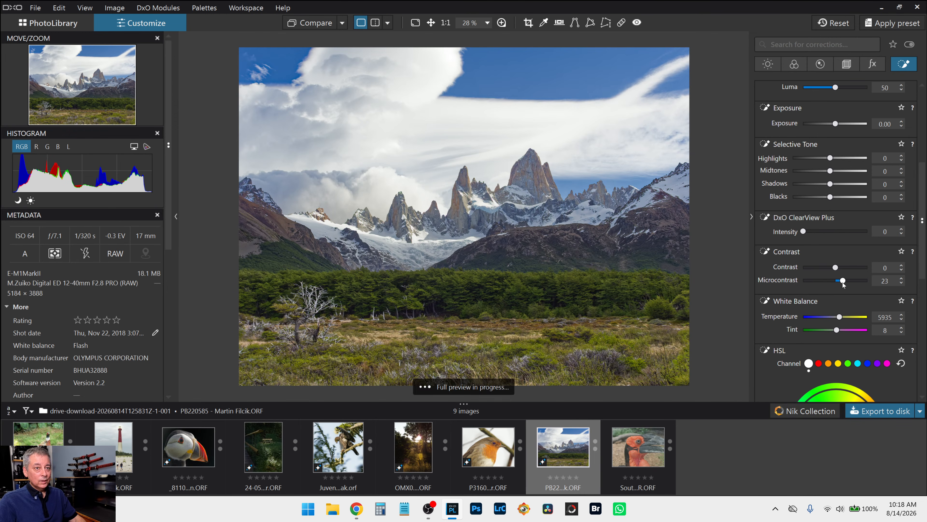
Step: Lower the peak mask's HSL Saturation slightly
scroll(803, 290, down, 5)
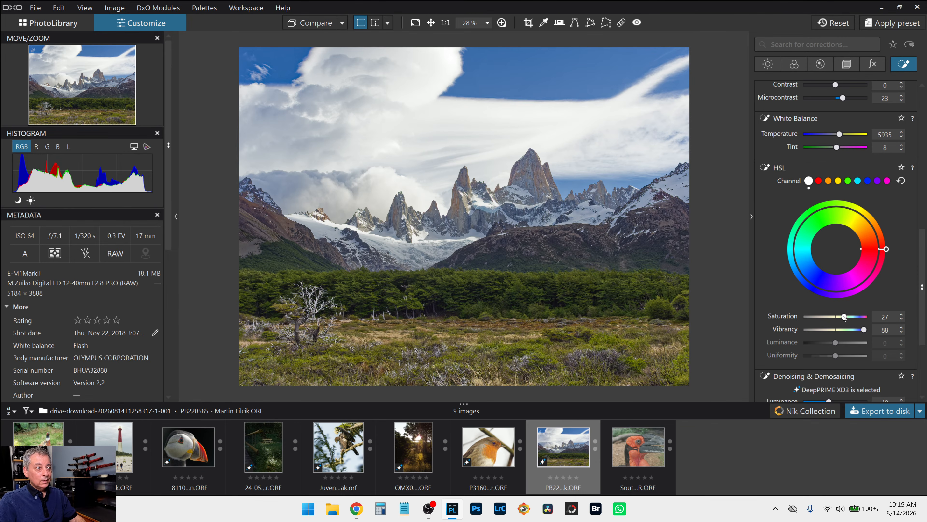
drag(844, 316, 841, 316)
scroll(763, 222, up, 6)
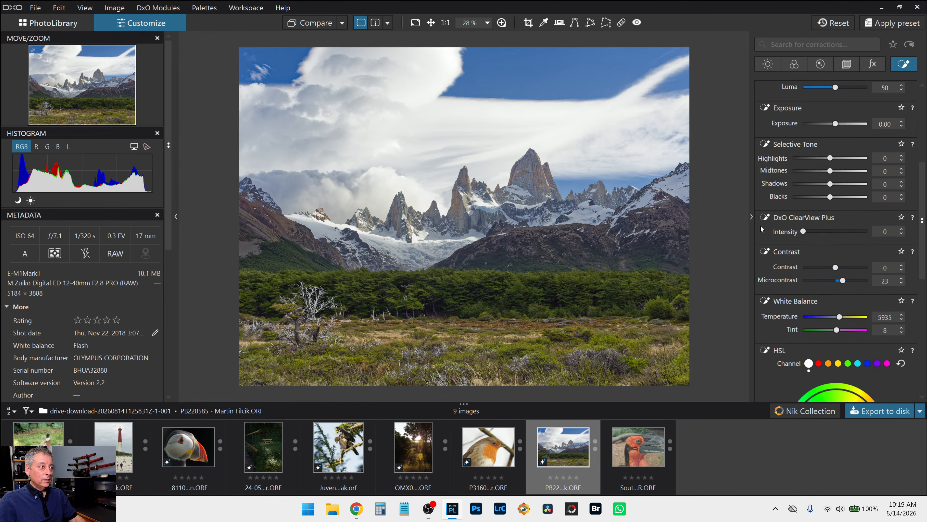
scroll(769, 171, up, 3)
click(766, 185)
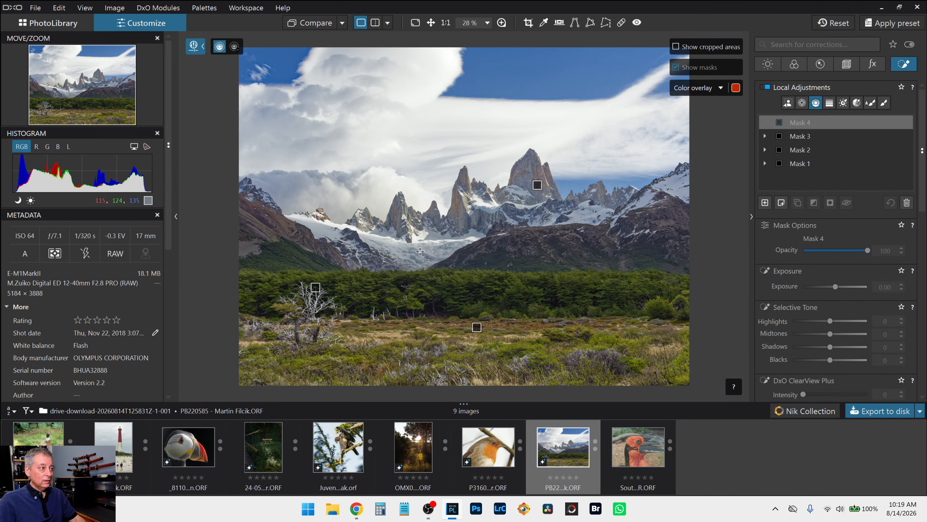
drag(431, 250, 432, 280)
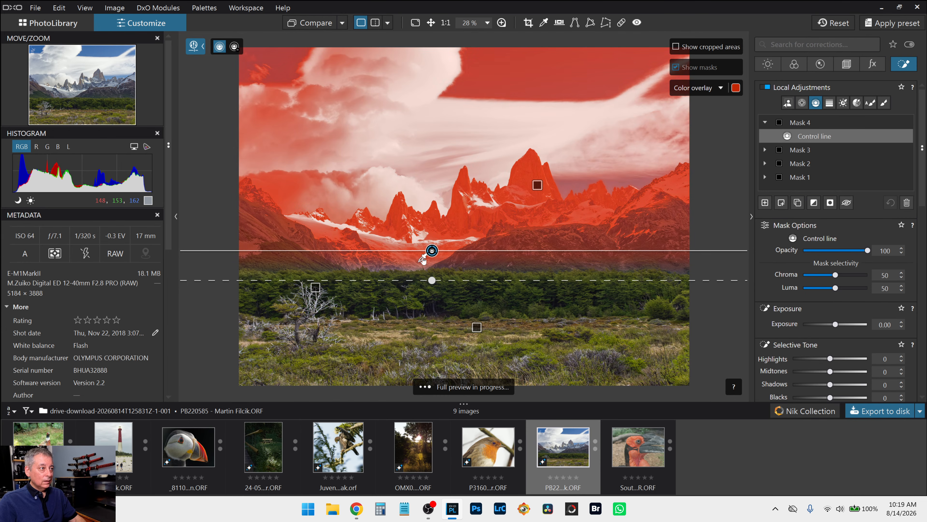
scroll(836, 340, down, 2)
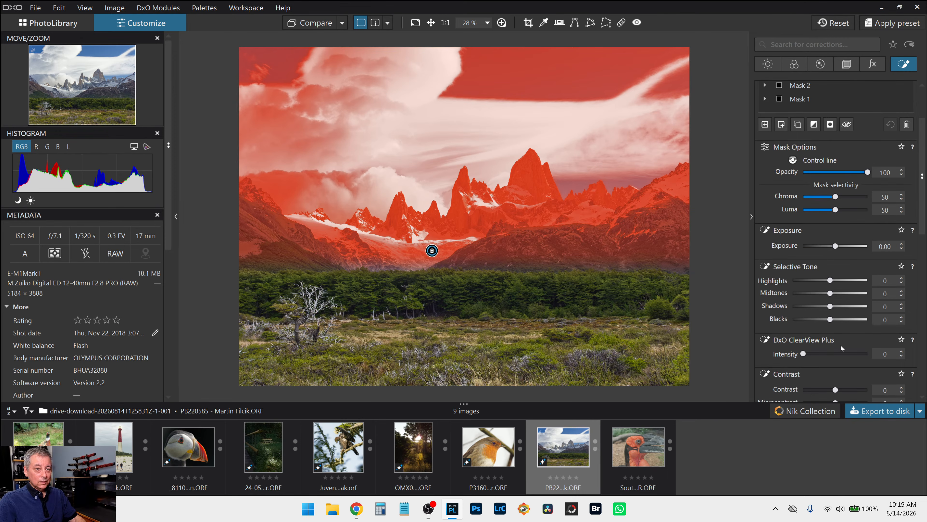
click(838, 306)
click(847, 293)
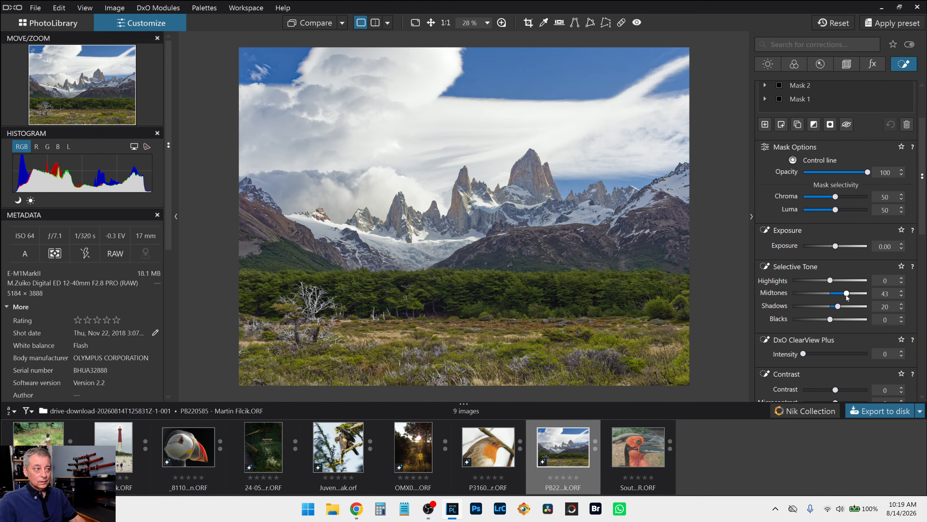
double_click(854, 280)
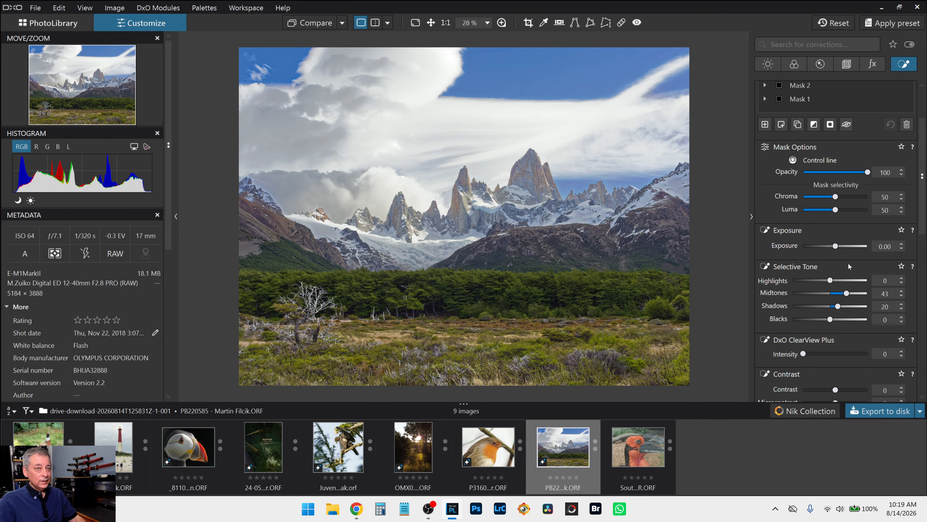
scroll(801, 303, up, 3)
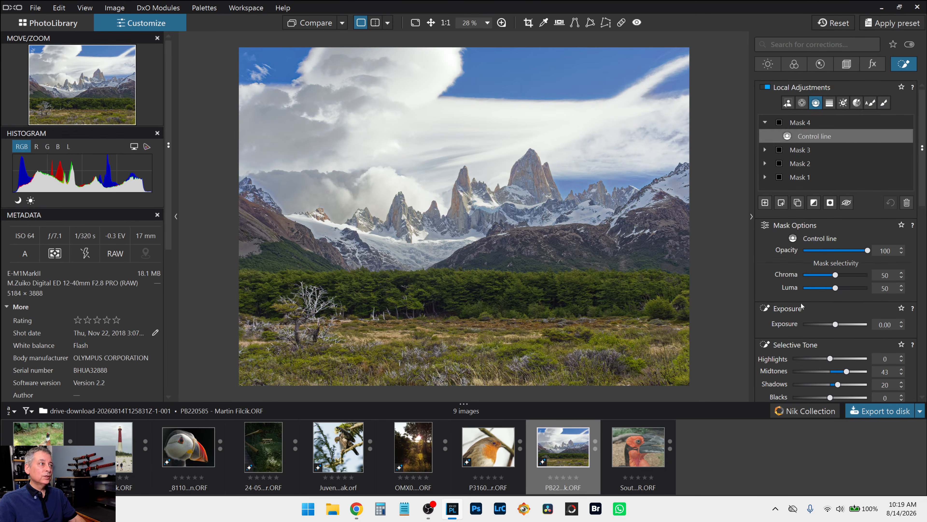
click(906, 202)
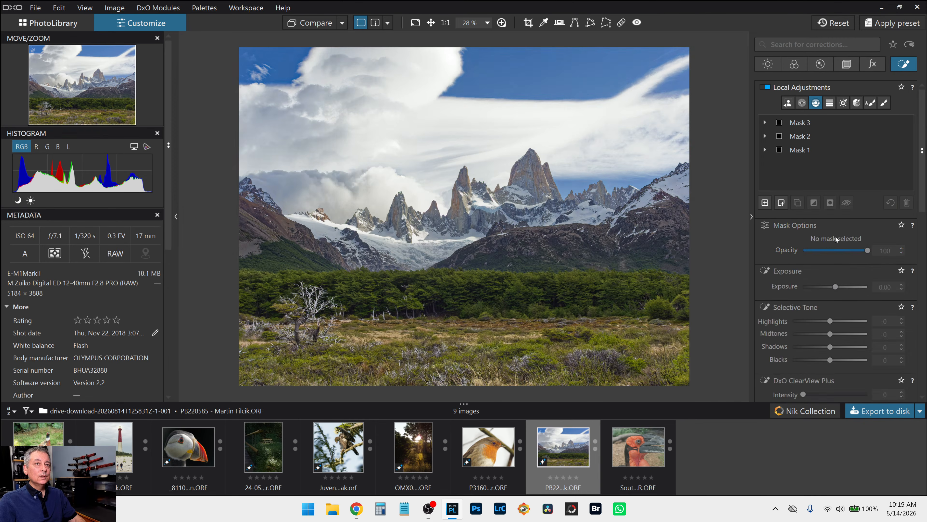
Step: Create a fourth mask with the Auto brush and paint patches over the glacier, snowfields and dark mountain slopes
click(764, 202)
click(871, 103)
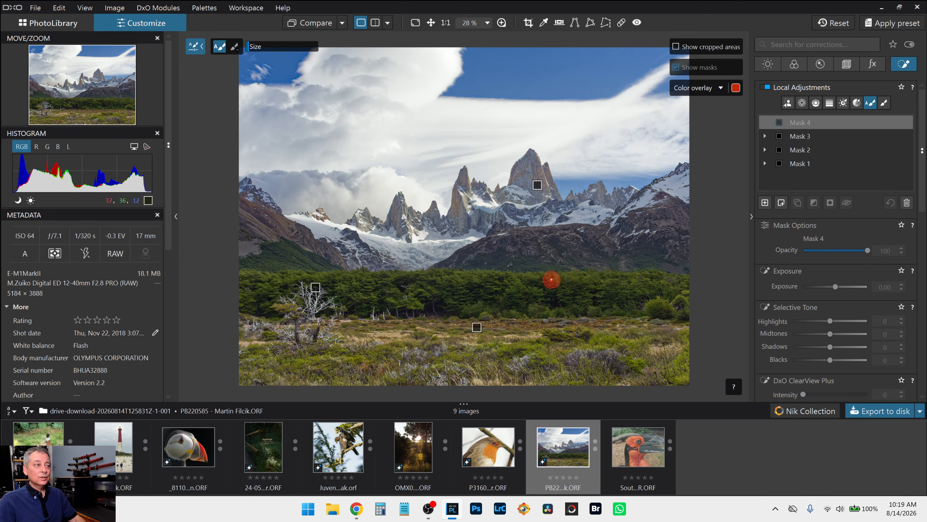
mouse_move(392, 248)
mouse_down()
mouse_move(411, 256)
mouse_move(458, 249)
mouse_up()
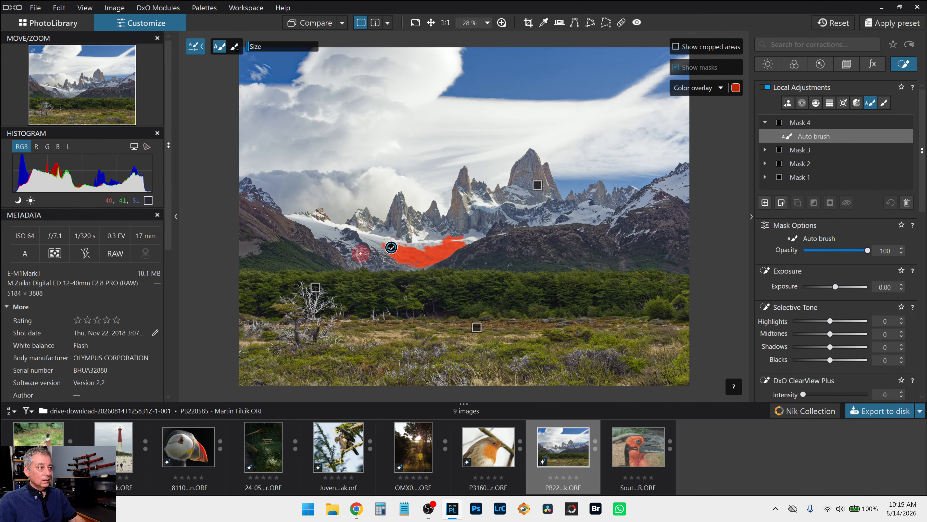
drag(360, 255, 349, 243)
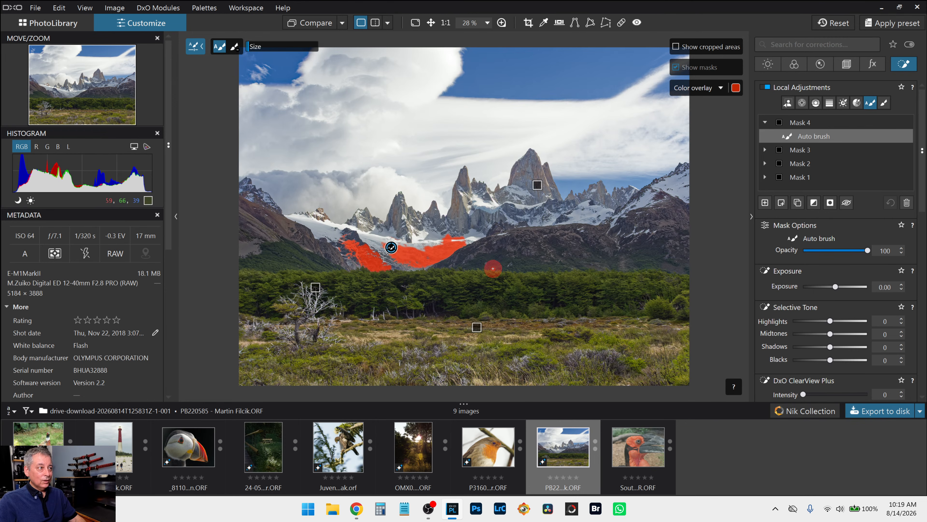
drag(662, 230, 626, 240)
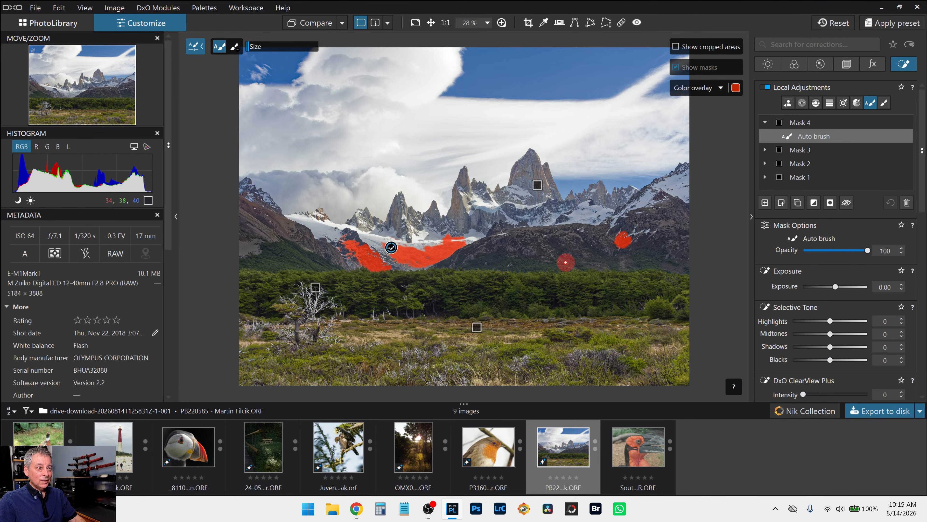
drag(564, 252, 553, 242)
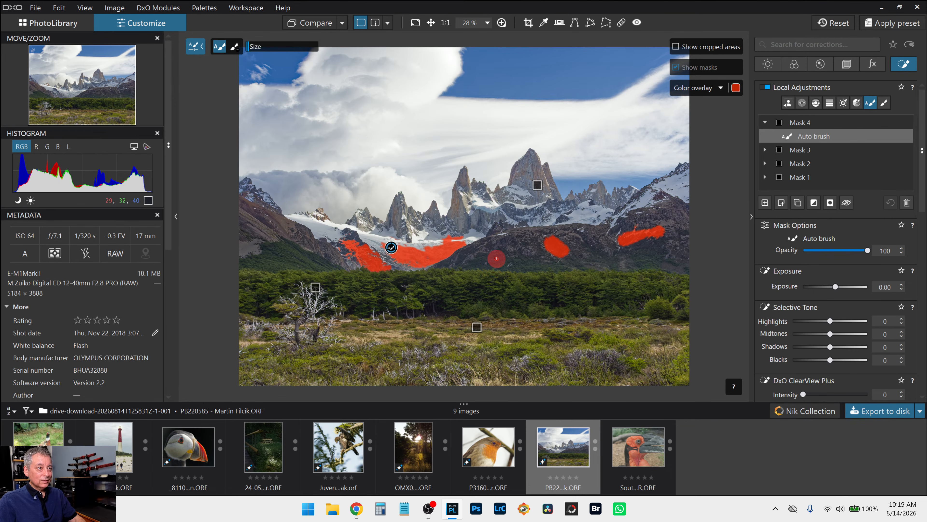
drag(569, 221, 604, 215)
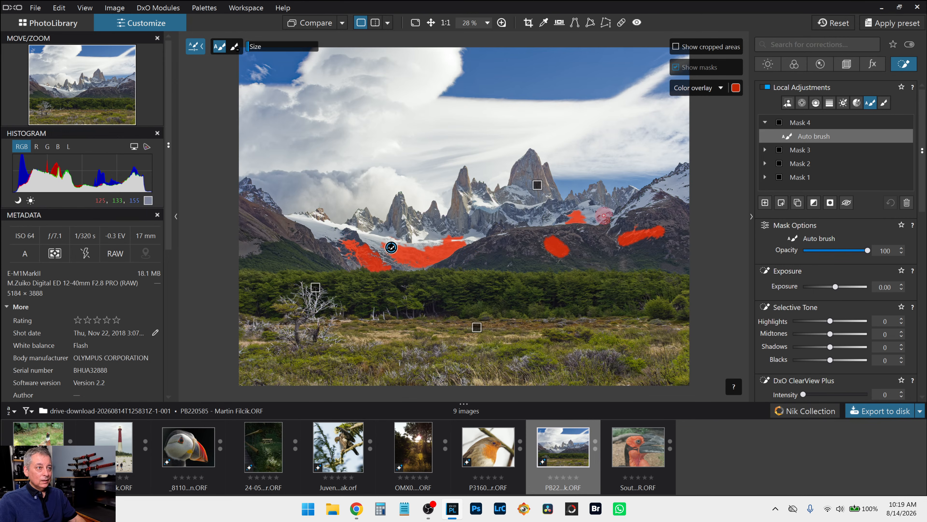
drag(661, 195, 681, 191)
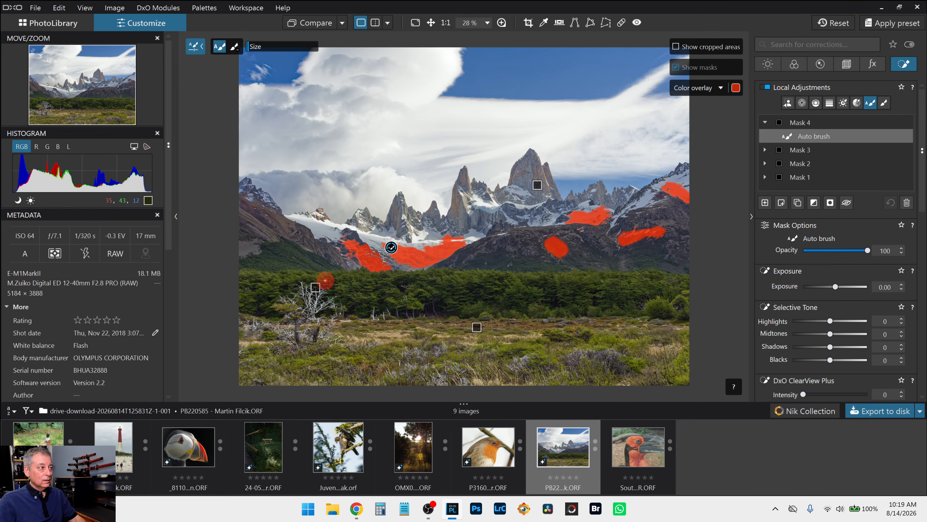
drag(320, 240, 340, 250)
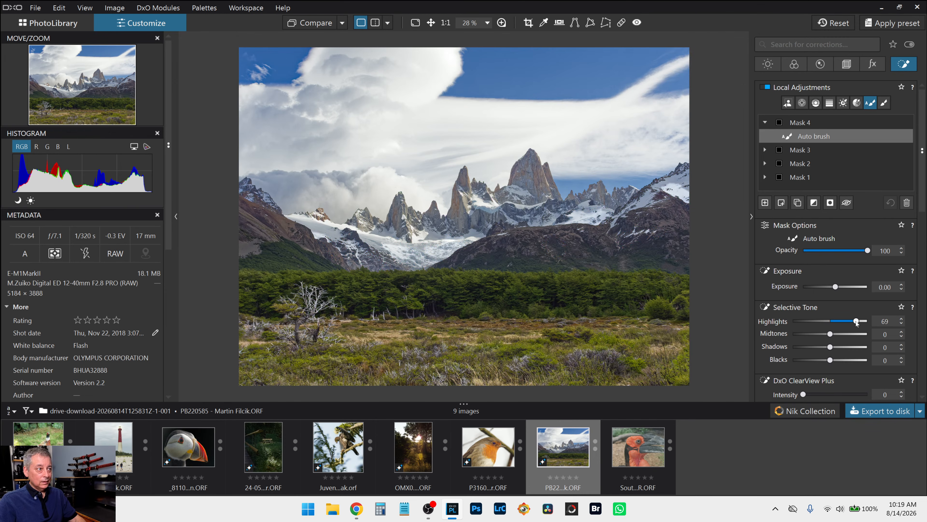
Step: Set the Auto brush mask's Selective Tone to Highlights 38, Midtones 16 and Shadows 5
drag(856, 321, 836, 335)
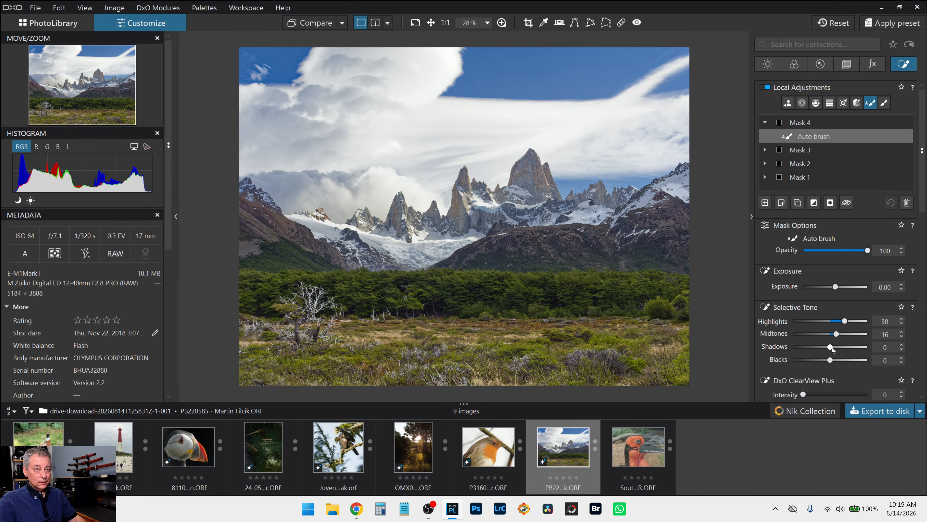
drag(831, 347, 832, 349)
Step: Set the Auto brush mask's ClearView Plus intensity to 18 and Microcontrast to 42
scroll(810, 370, down, 1)
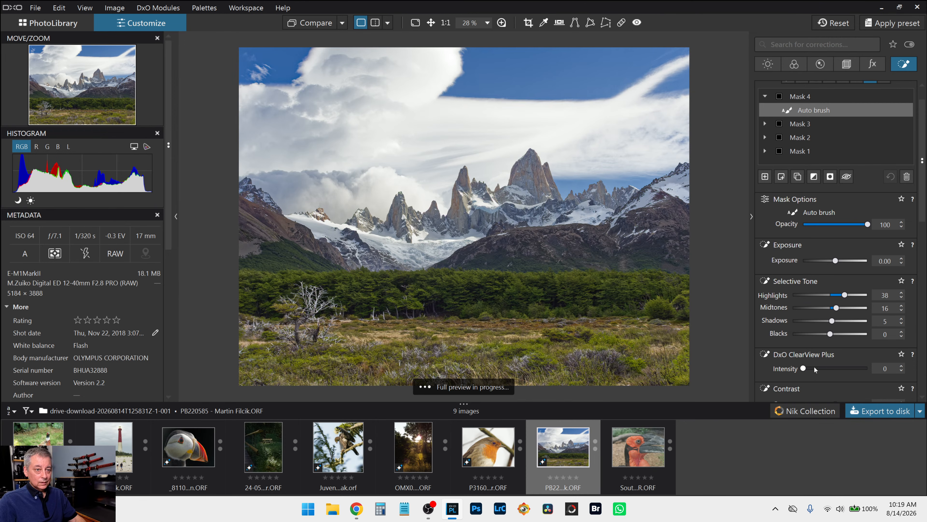
click(815, 369)
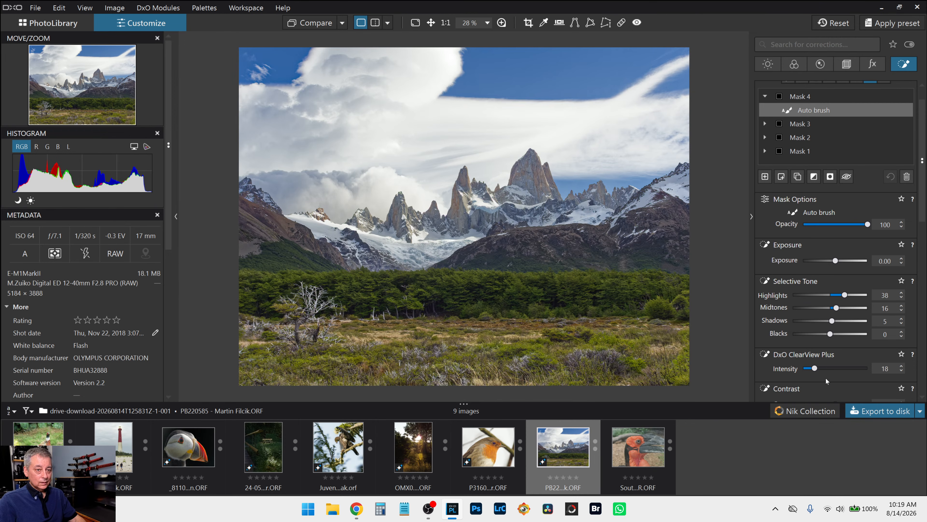
scroll(825, 379, down, 2)
drag(836, 366, 844, 367)
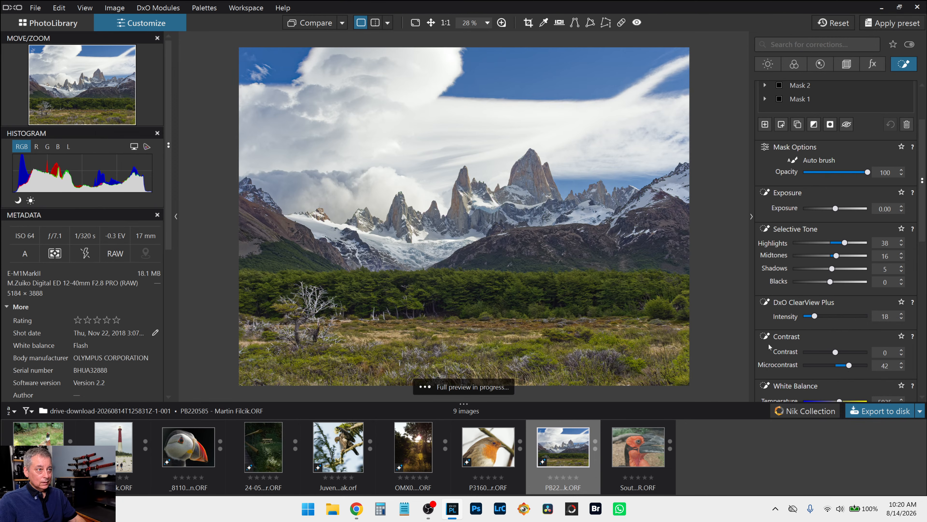
scroll(629, 240, up, 2)
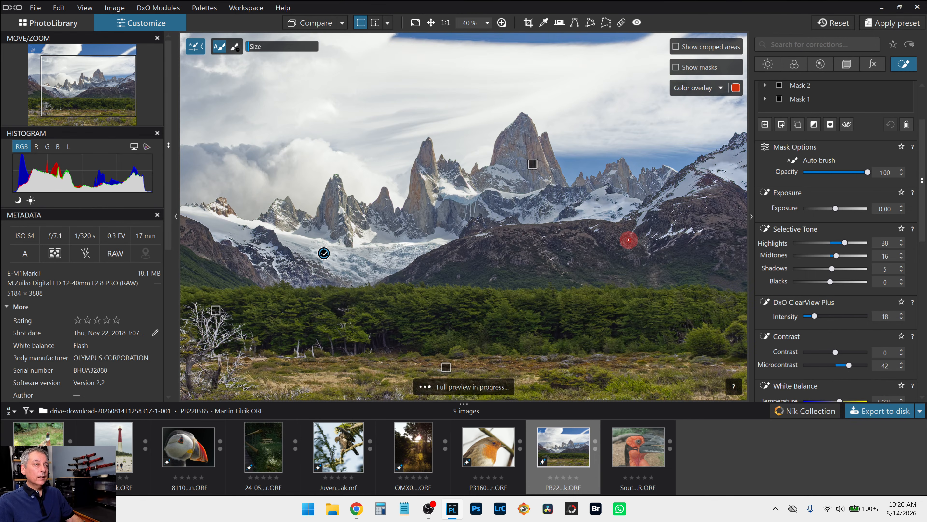
Step: Add a small Auto brush patch at the base of the smaller spires while checking coverage with the mask overlay
click(676, 67)
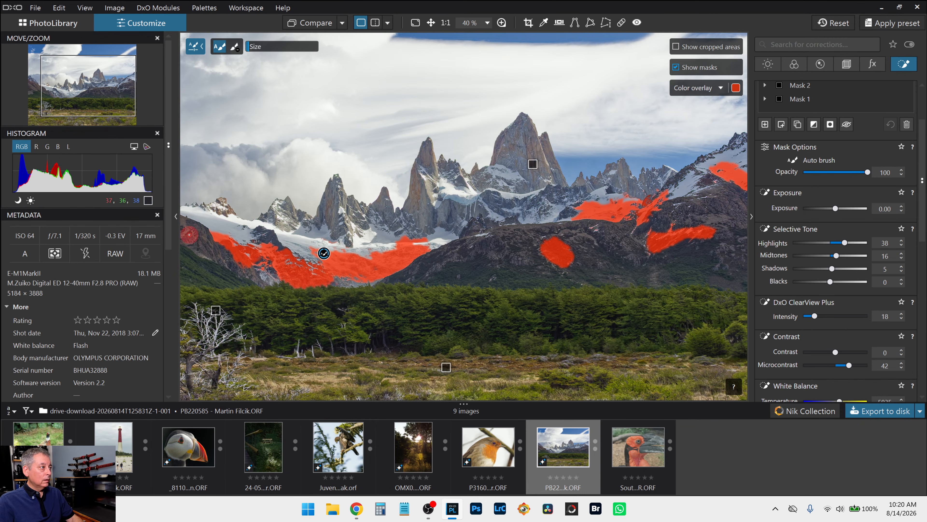
click(374, 212)
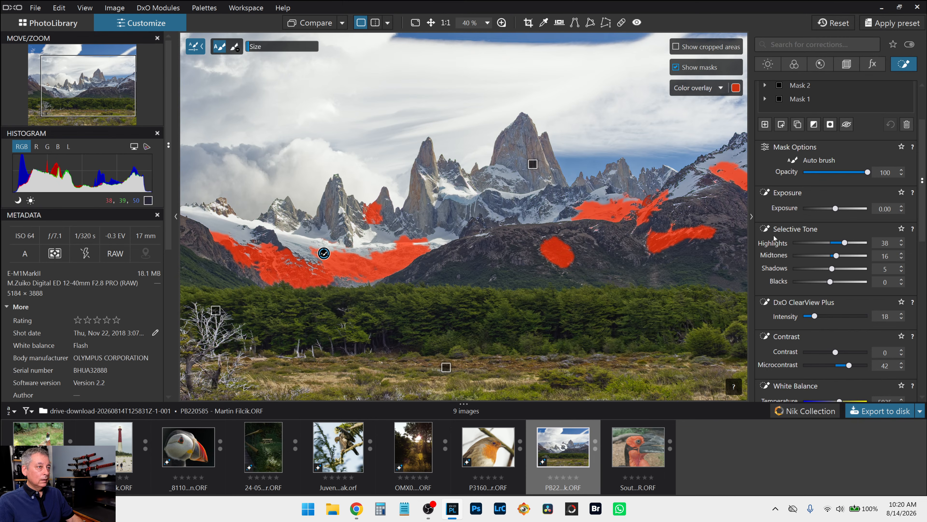
click(676, 67)
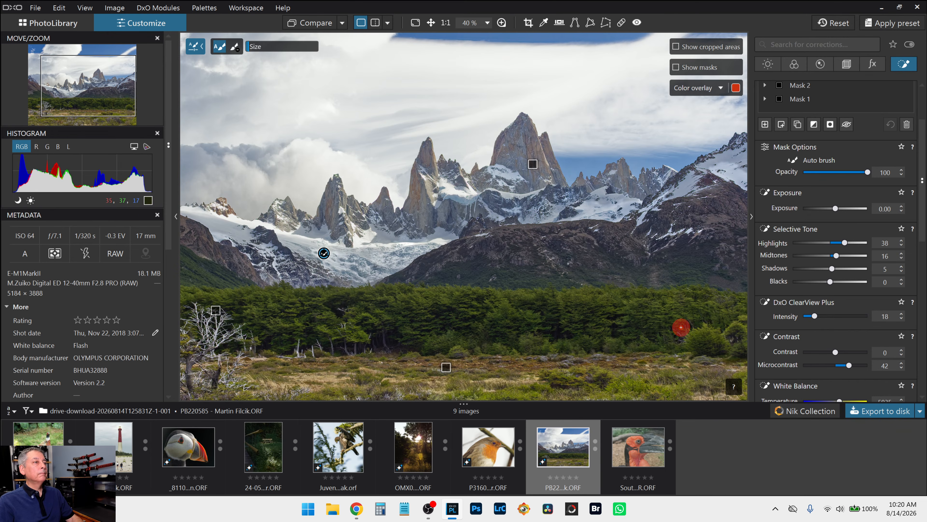
Step: Erase a small area of the Auto brush mask on the upper glacier and close the brush
scroll(665, 302, down, 5)
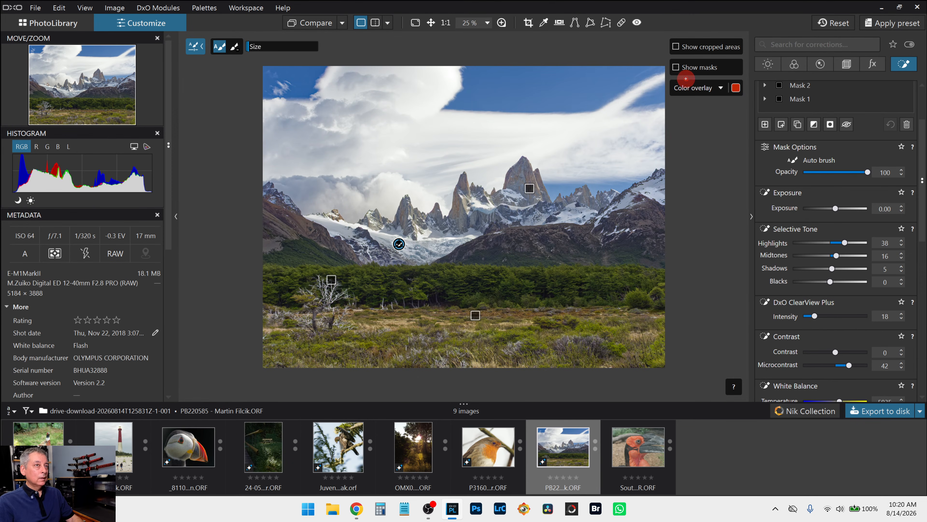
scroll(841, 252, up, 3)
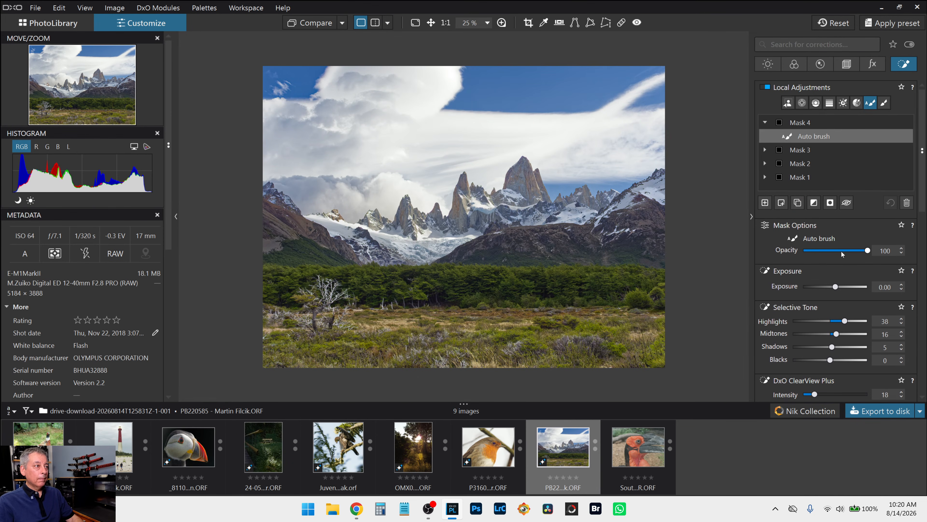
scroll(412, 257, up, 3)
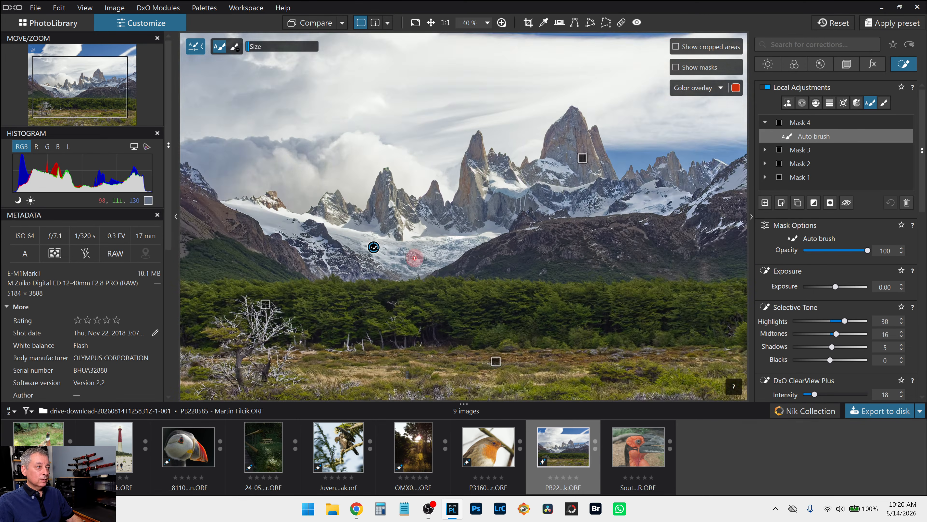
key(alt)
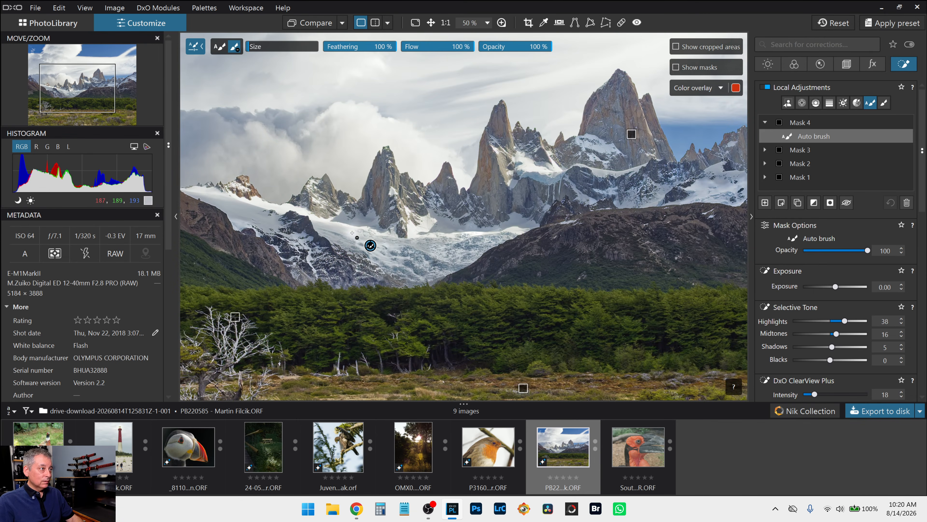
drag(383, 239, 397, 241)
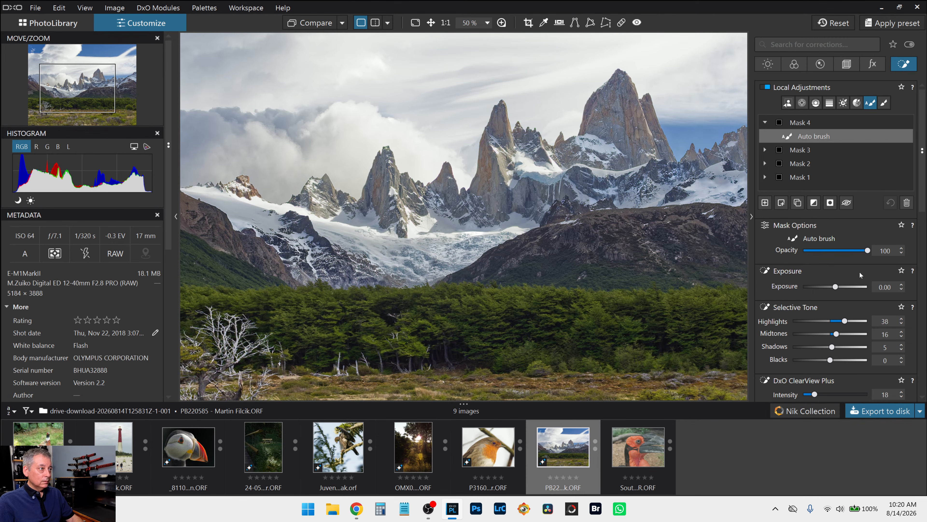
key(Escape)
Step: Compare the whole edited photo with the original image
scroll(414, 209, down, 5)
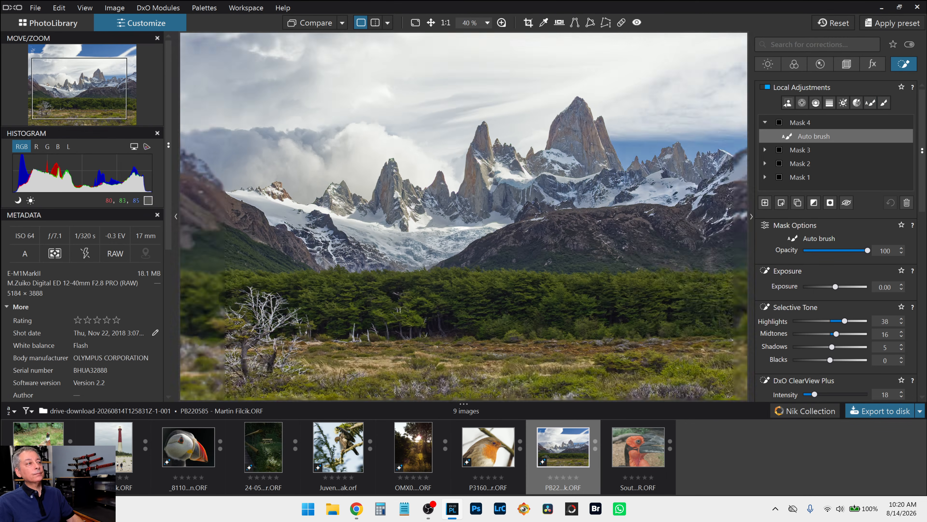
click(310, 23)
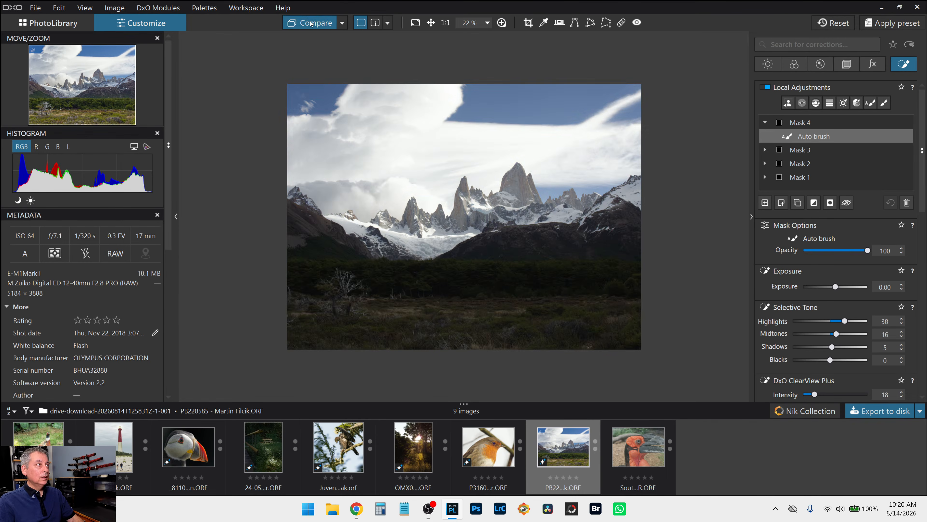
click(311, 23)
click(311, 23)
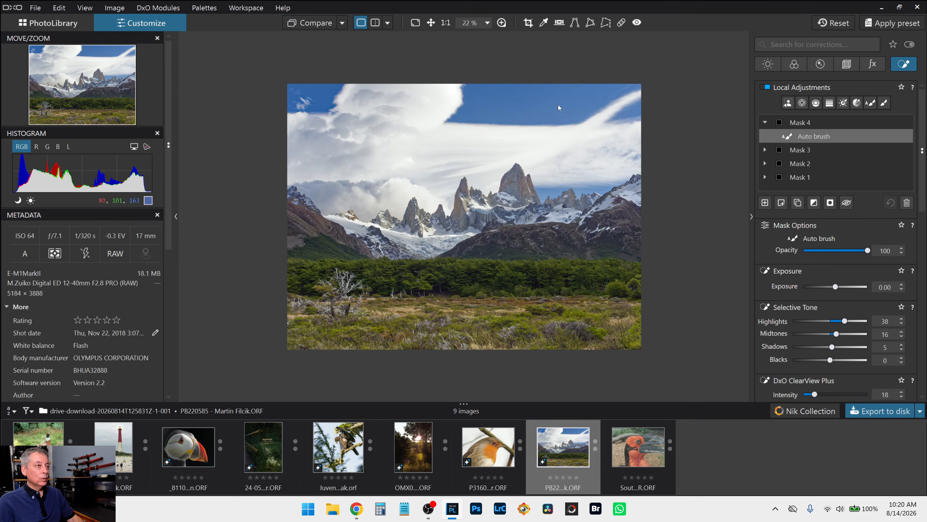
Step: Reactivate the Auto brush and check the fourth mask's coverage across the mountains with the mask overlay
key(alt)
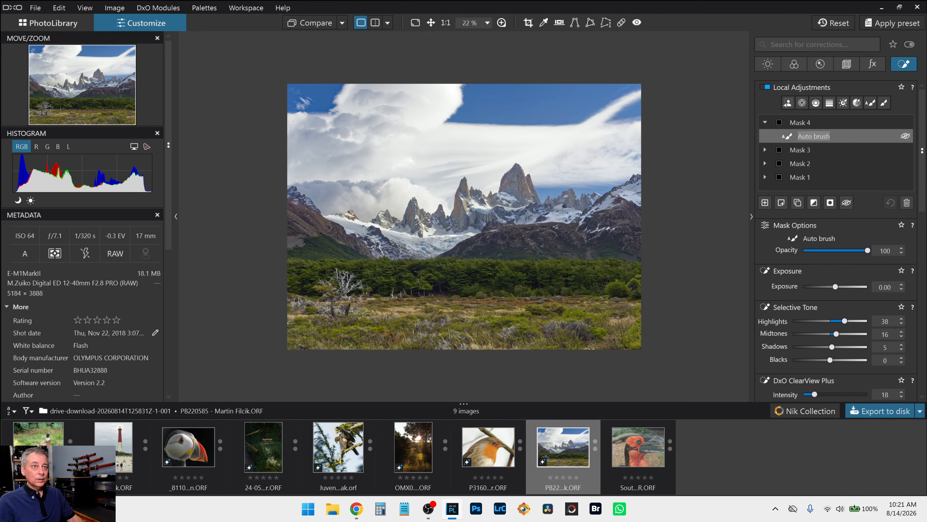
click(870, 103)
key(alt)
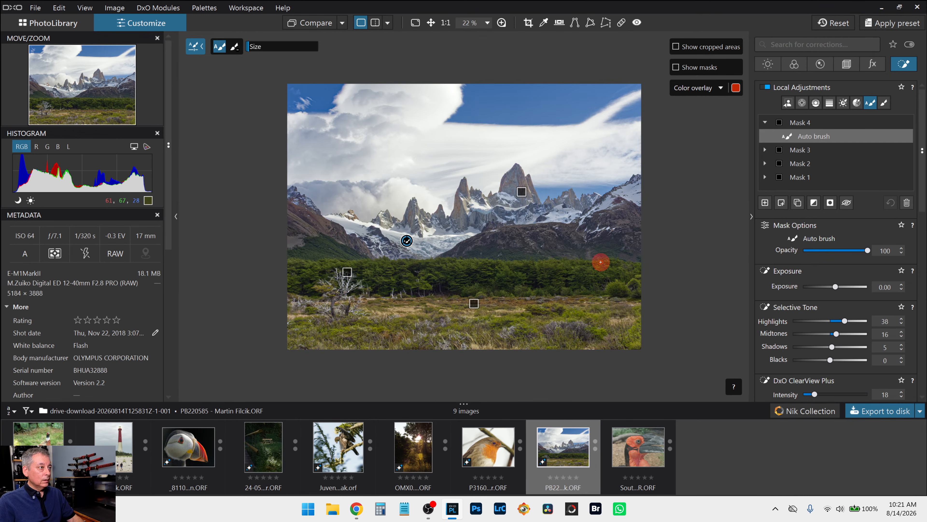
click(675, 67)
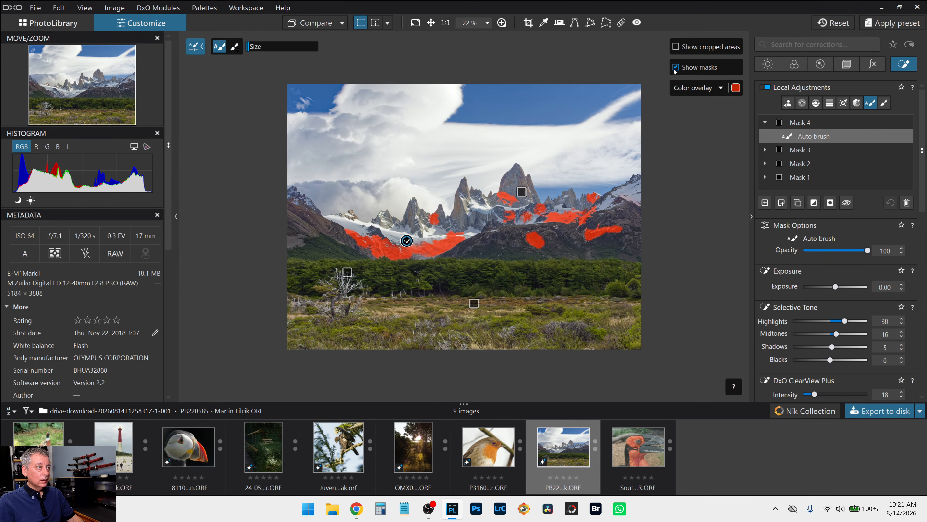
click(675, 67)
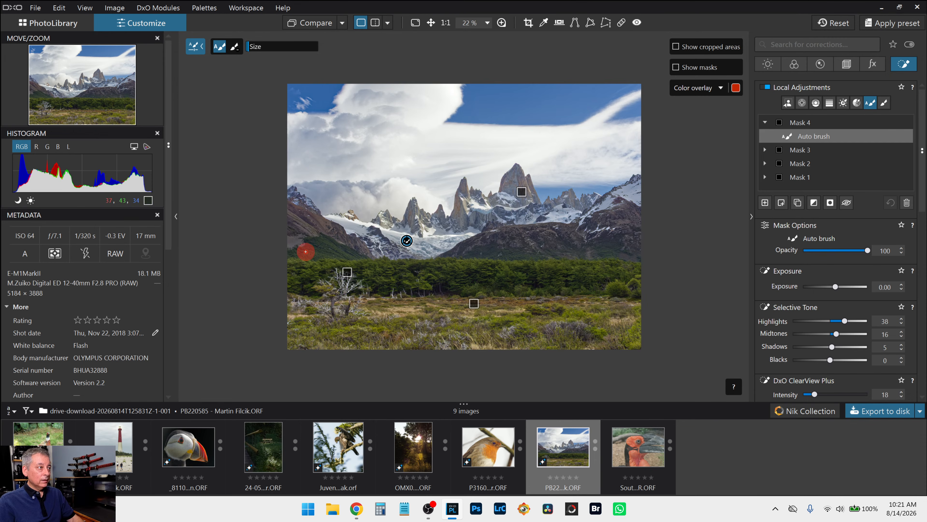
drag(306, 251, 326, 253)
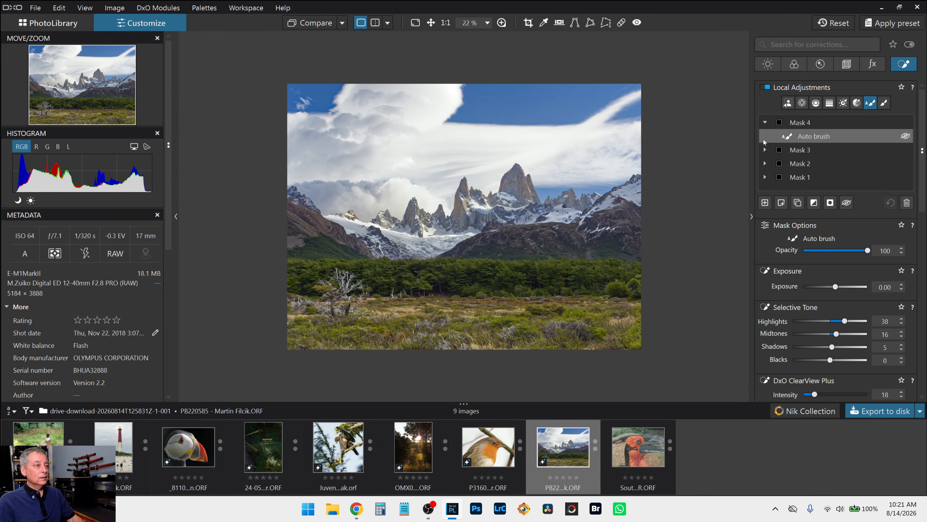
Step: Crop the photo to a 16 × 9 aspect ratio and shift the frame down to include more foreground
click(846, 64)
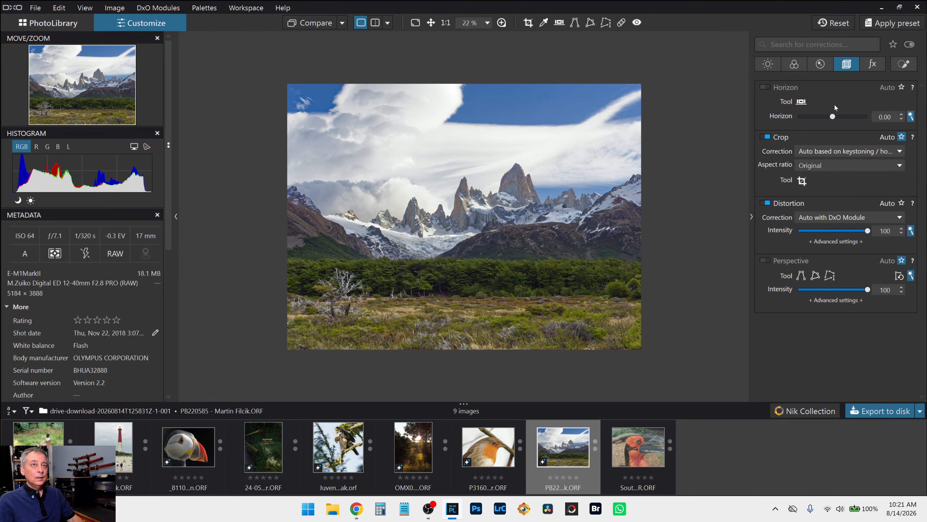
click(823, 167)
click(826, 285)
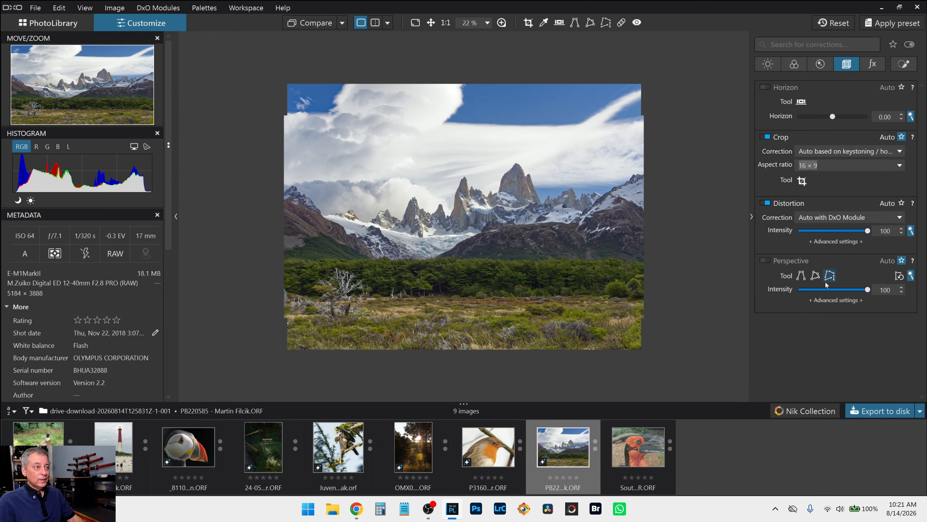
click(802, 180)
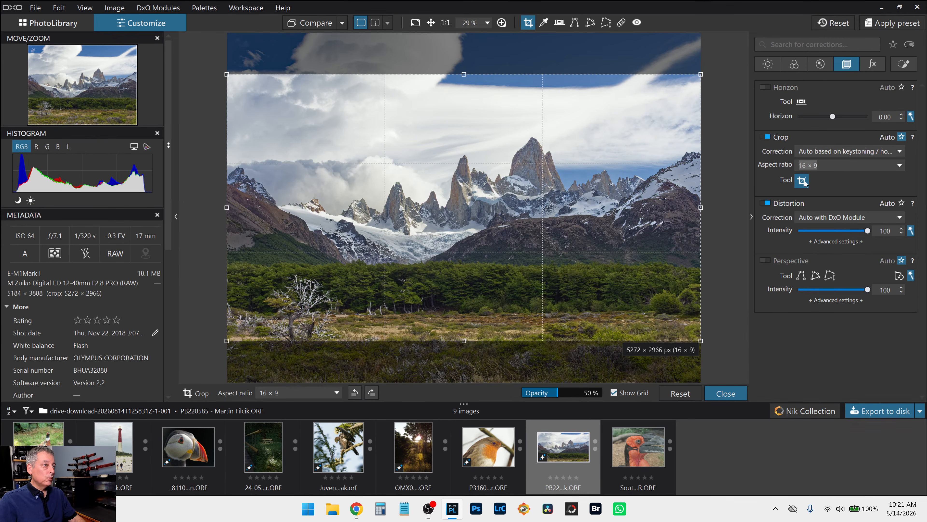
drag(585, 253, 584, 267)
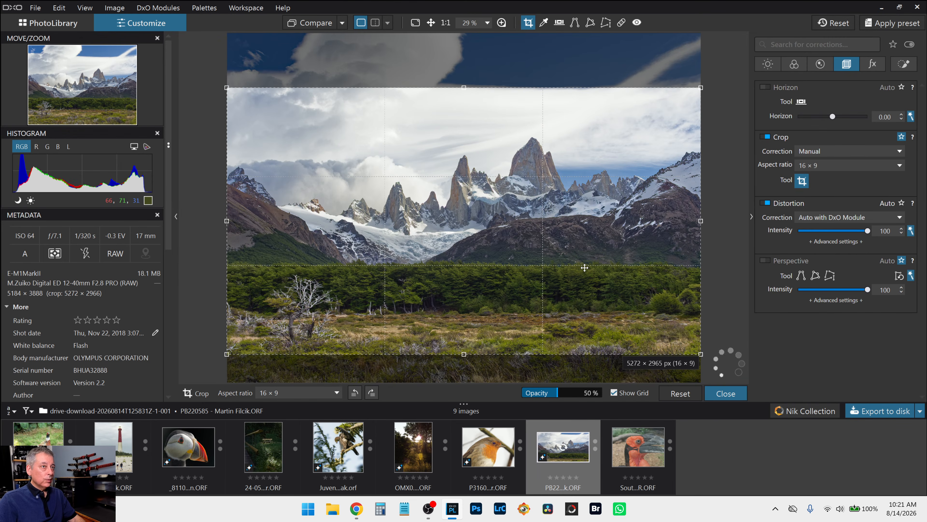
key(Return)
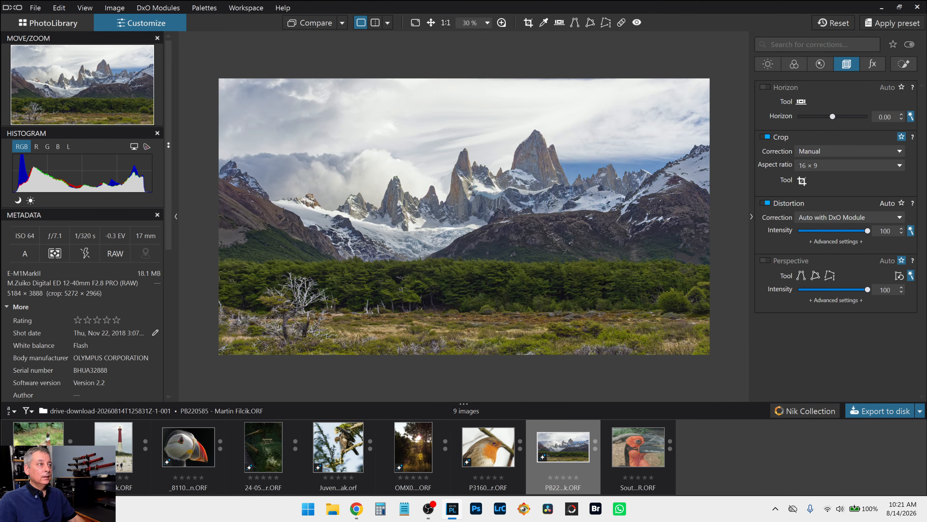
Step: Add a fifth mask with a control line over the sky and set its ClearView Plus intensity to 67
click(904, 65)
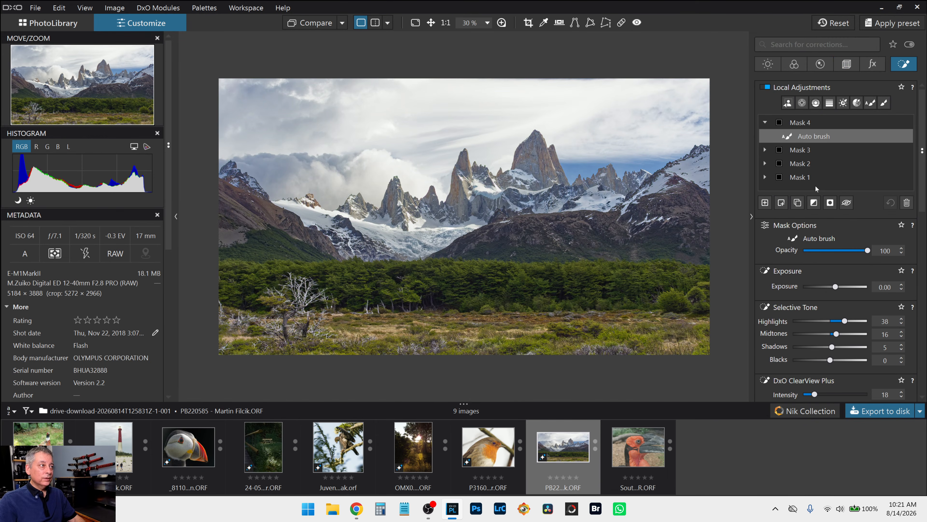
drag(652, 128, 652, 196)
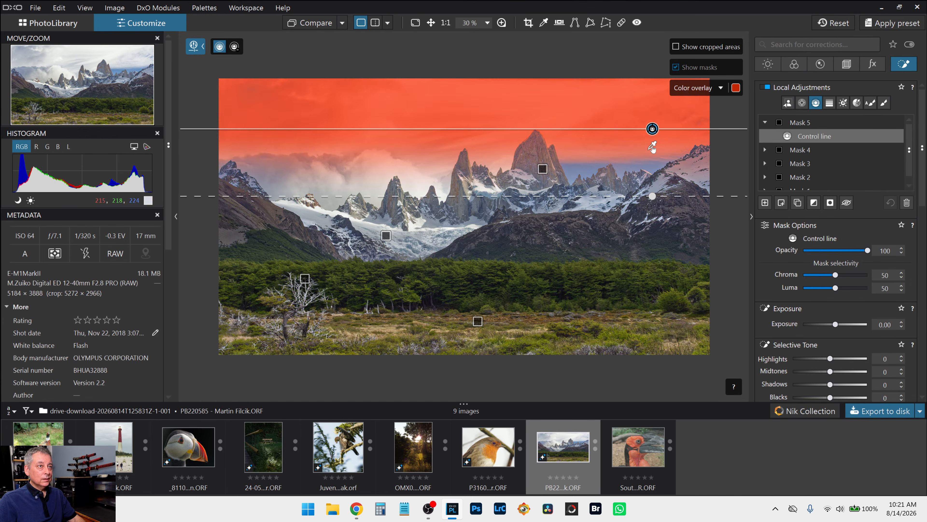
scroll(850, 324, down, 3)
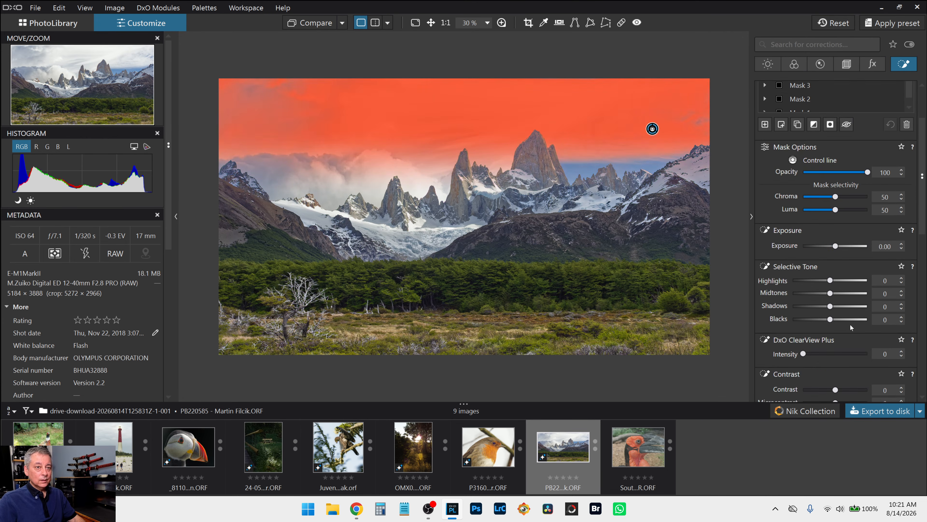
click(846, 301)
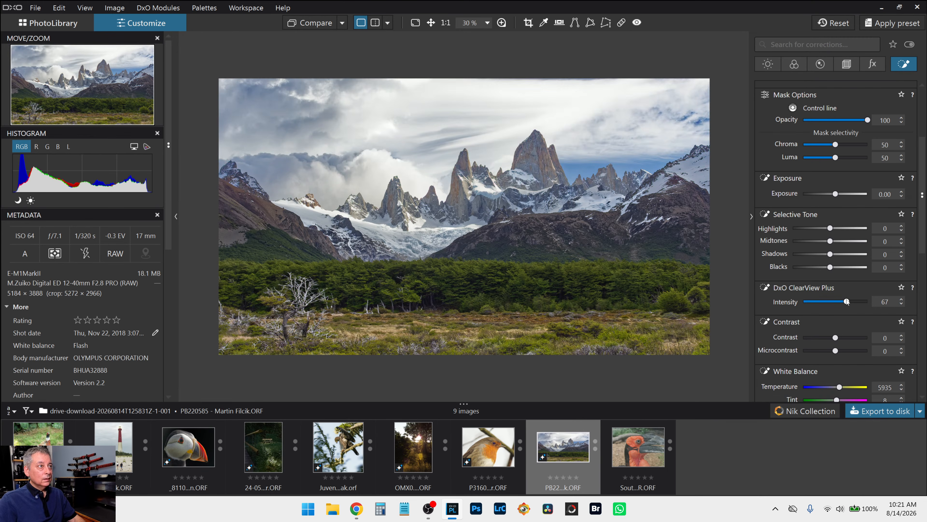
Step: Set the sky mask's Contrast to 21, Microcontrast to 29, Midtones to 5, Shadows to -12 and Blacks to -31
click(845, 349)
click(856, 337)
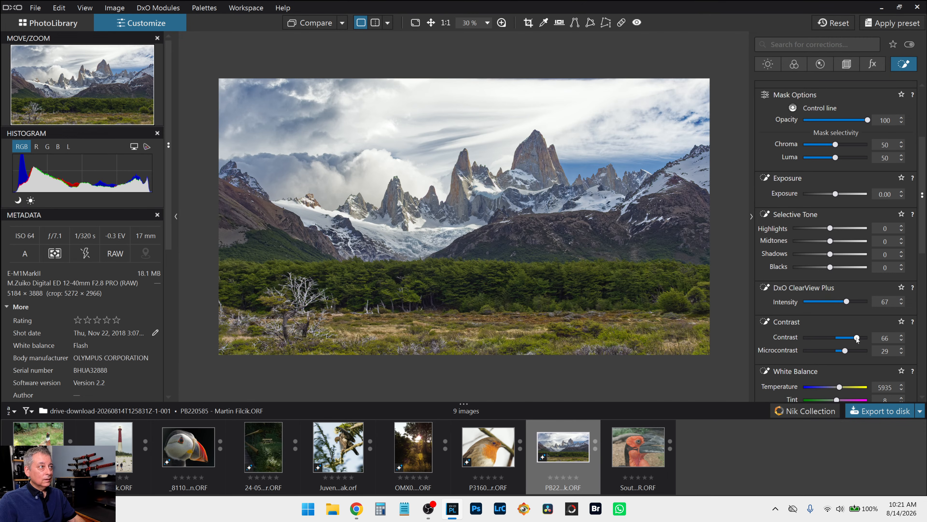
drag(857, 338, 842, 338)
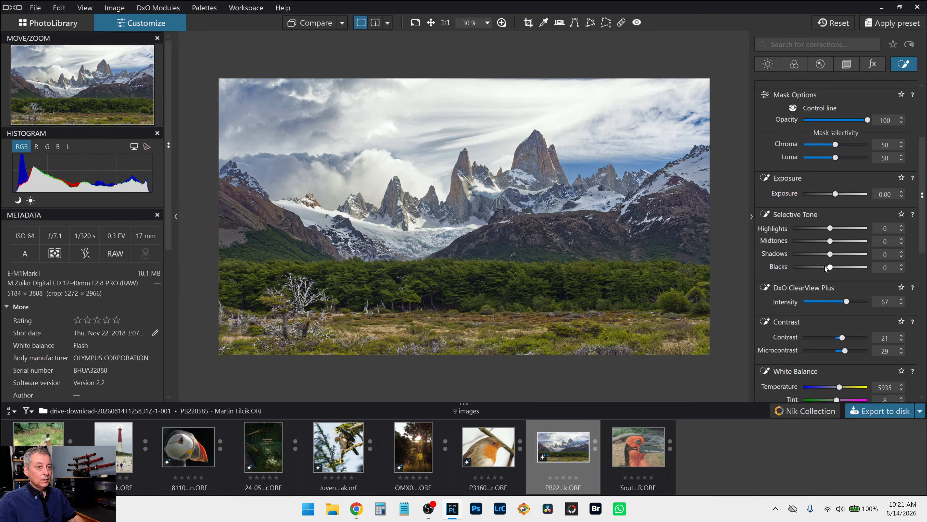
drag(830, 267, 832, 241)
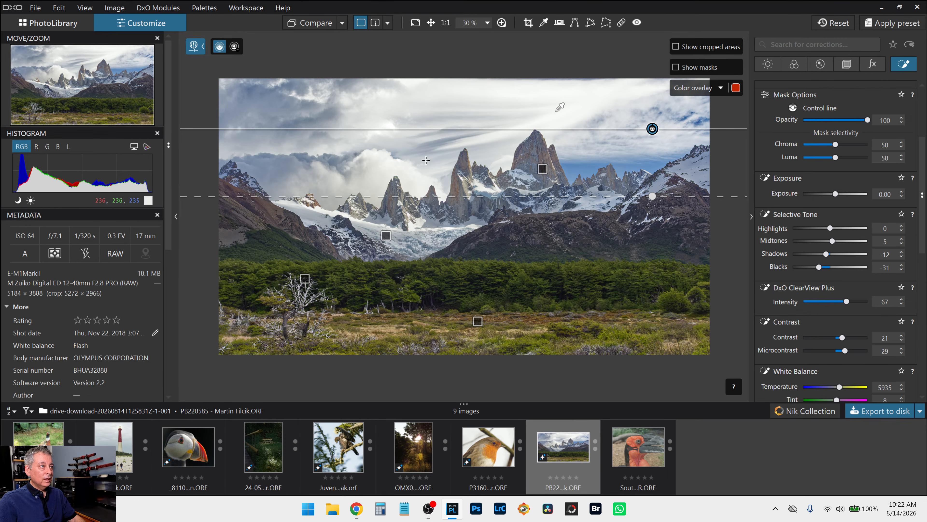
Step: Create a sixth mask with a control point on the low cloud behind the smaller spires and set Luma selectivity to 66
scroll(792, 211, up, 3)
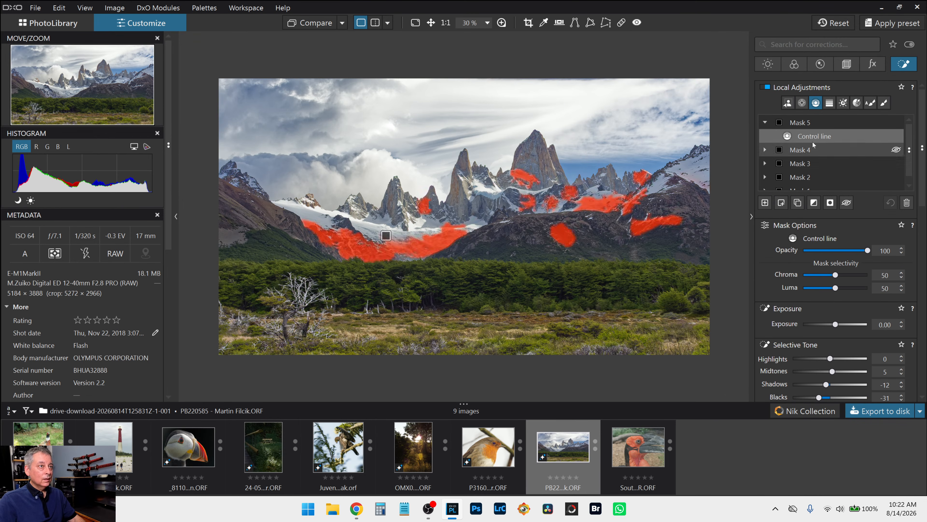
click(805, 103)
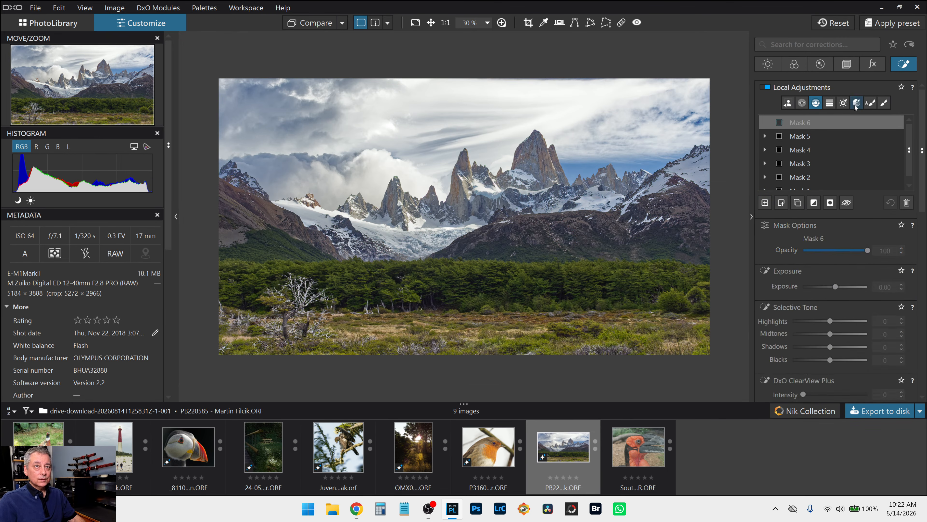
click(338, 178)
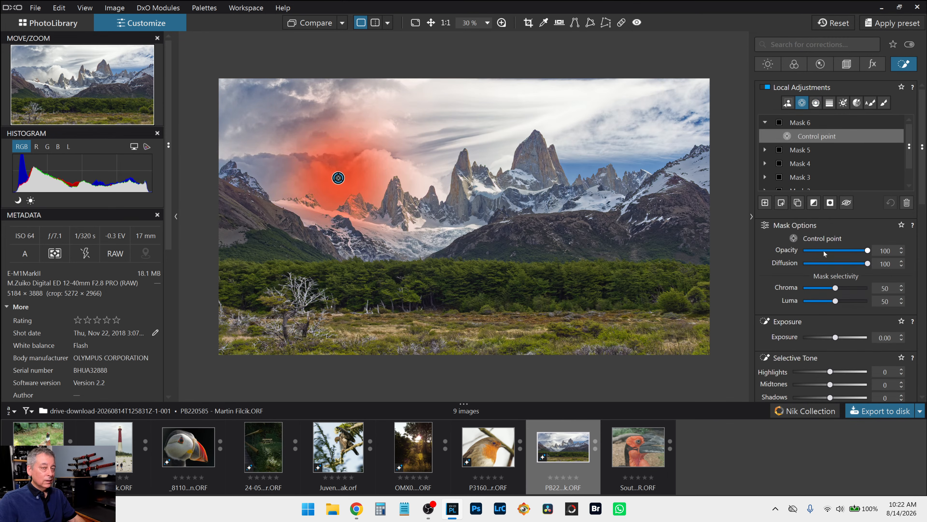
drag(836, 300, 846, 304)
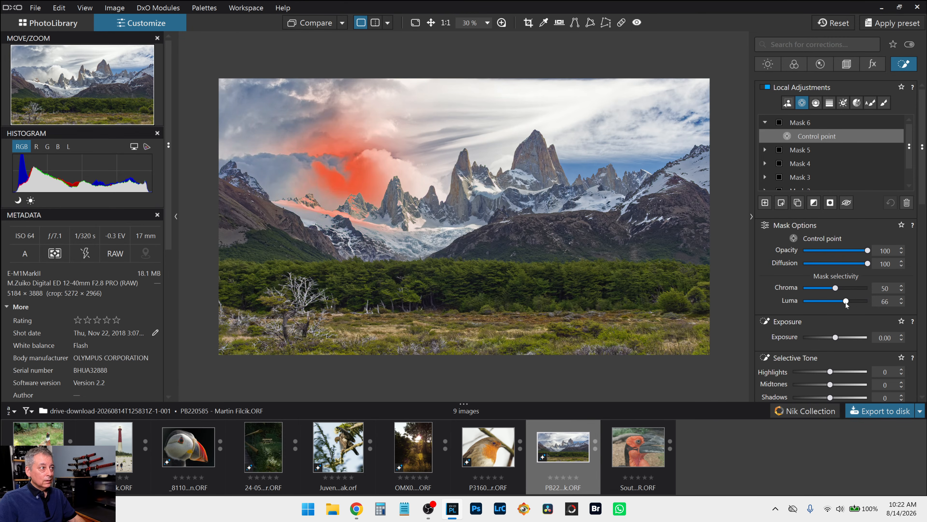
Step: Warm the cloud control point by setting its White Balance Temperature to 7235
scroll(854, 359, down, 6)
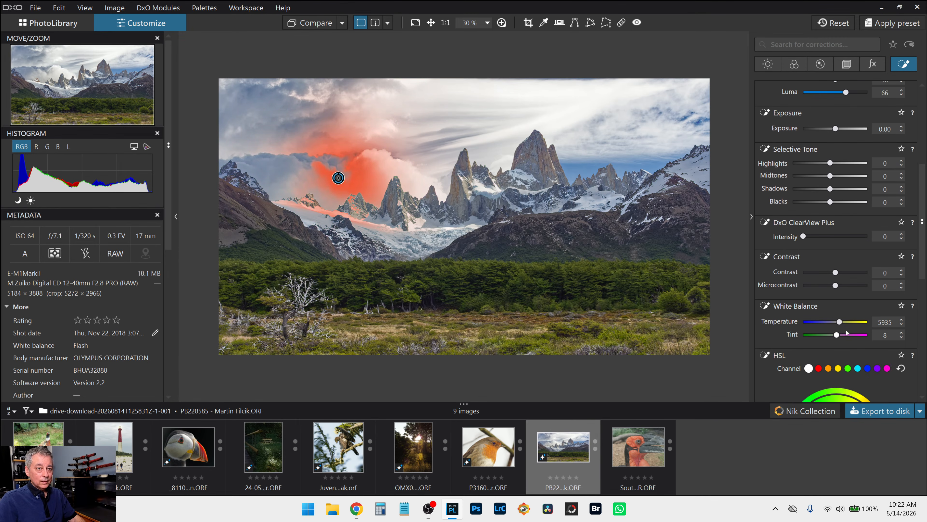
click(843, 323)
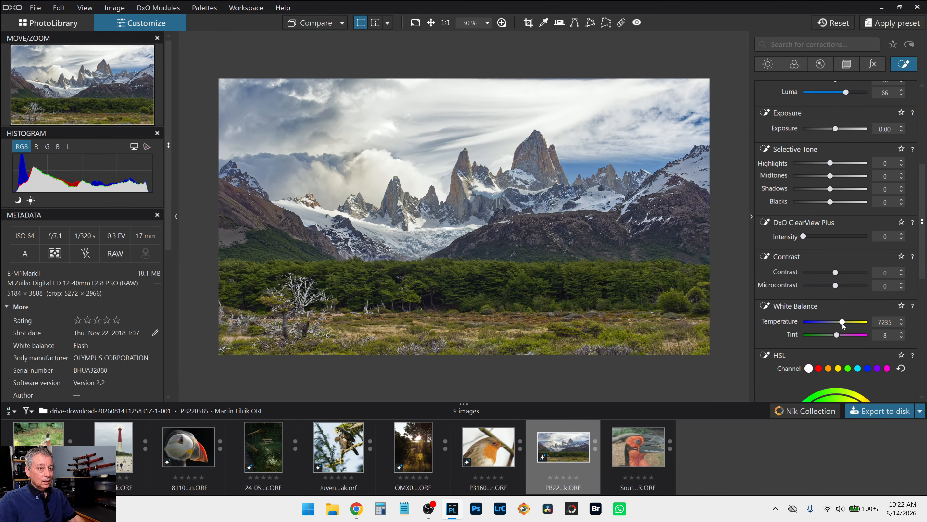
mouse_move(390, 160)
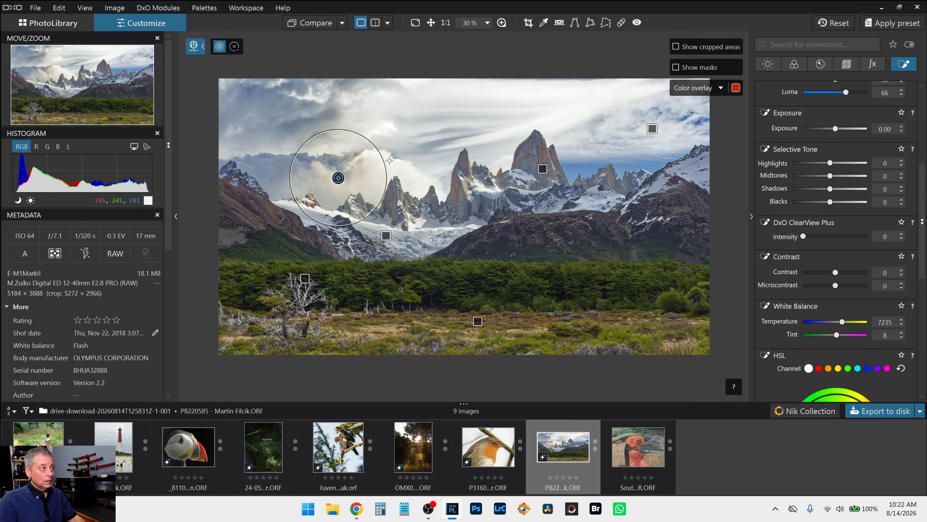
Step: Enlarge the cloud control point's area to reach the spires and dead tree, and set its Luma selectivity to 60
drag(389, 161, 449, 151)
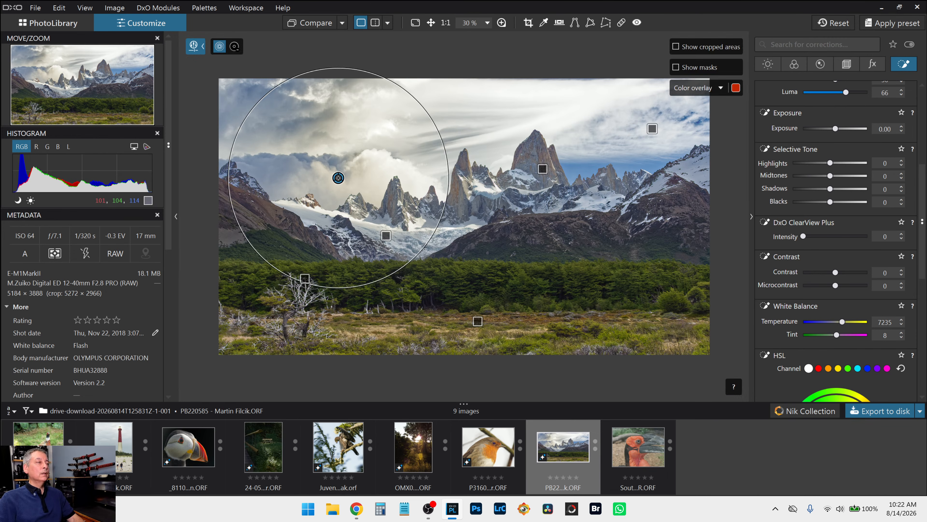
scroll(848, 263, up, 5)
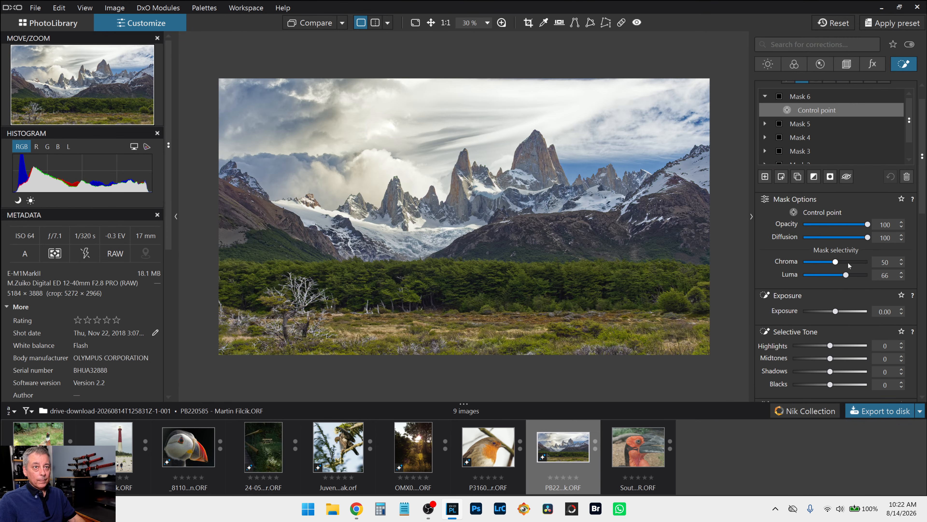
click(902, 277)
click(902, 278)
click(901, 278)
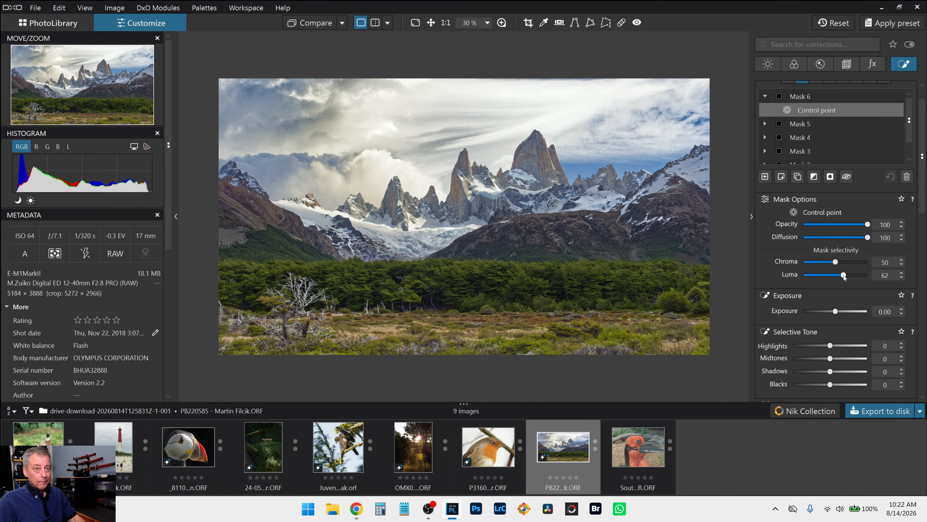
drag(843, 277, 843, 277)
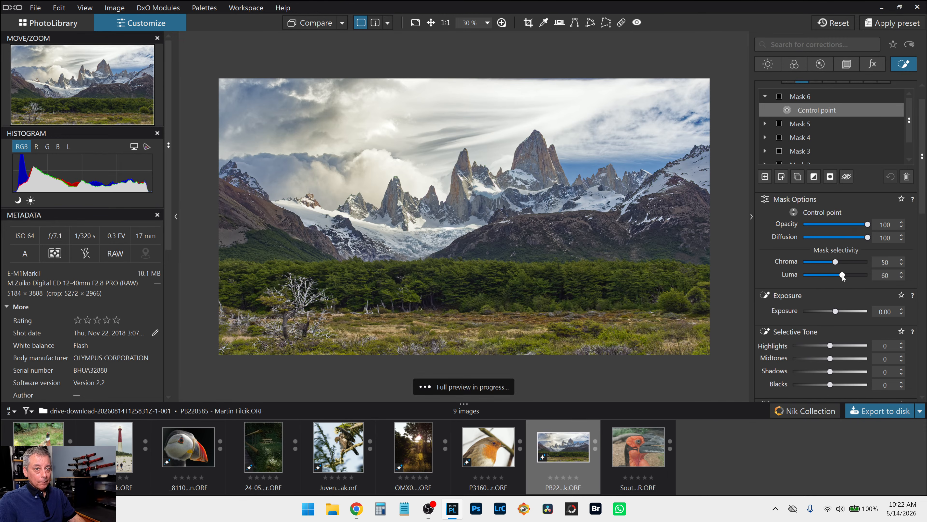
Step: Set the cloud control point's ClearView Plus intensity to 42, Highlights to 26, Midtones to 10 and Blacks to -15
scroll(859, 353, down, 3)
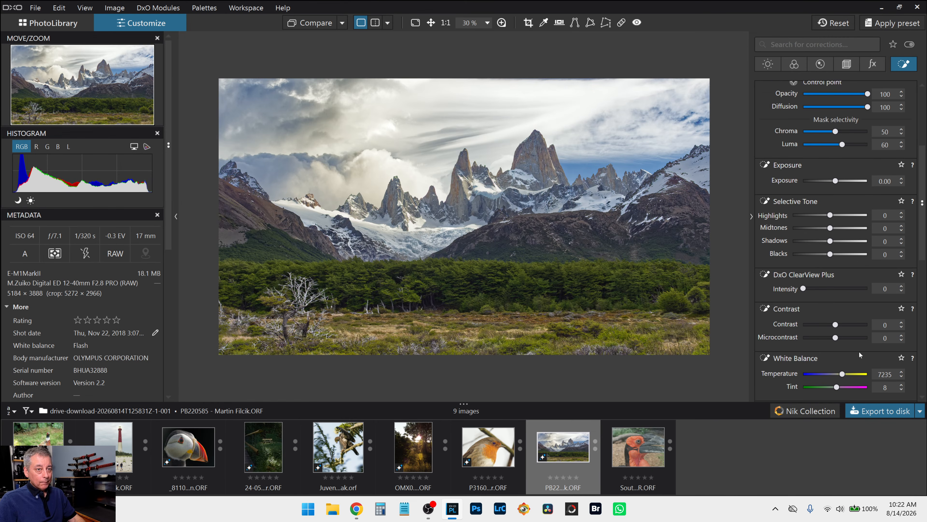
scroll(859, 352, down, 1)
drag(803, 262, 830, 263)
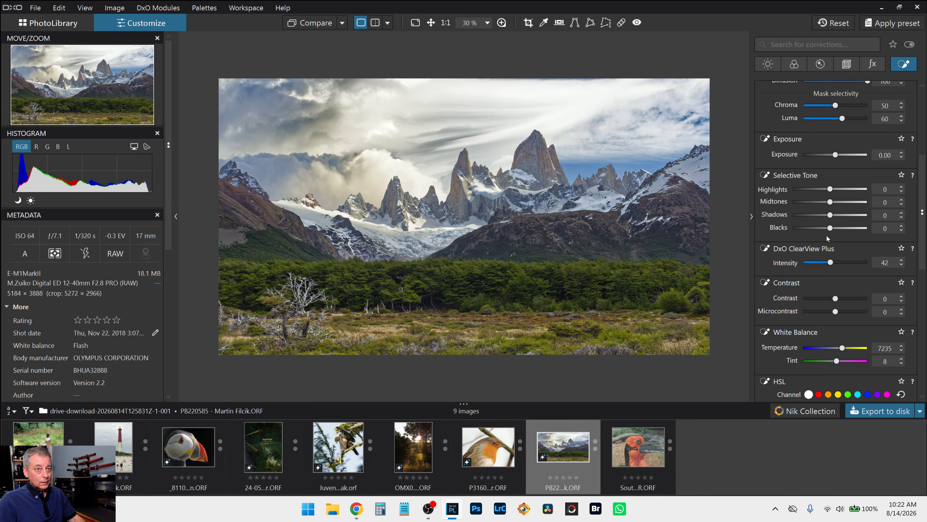
drag(830, 228, 846, 189)
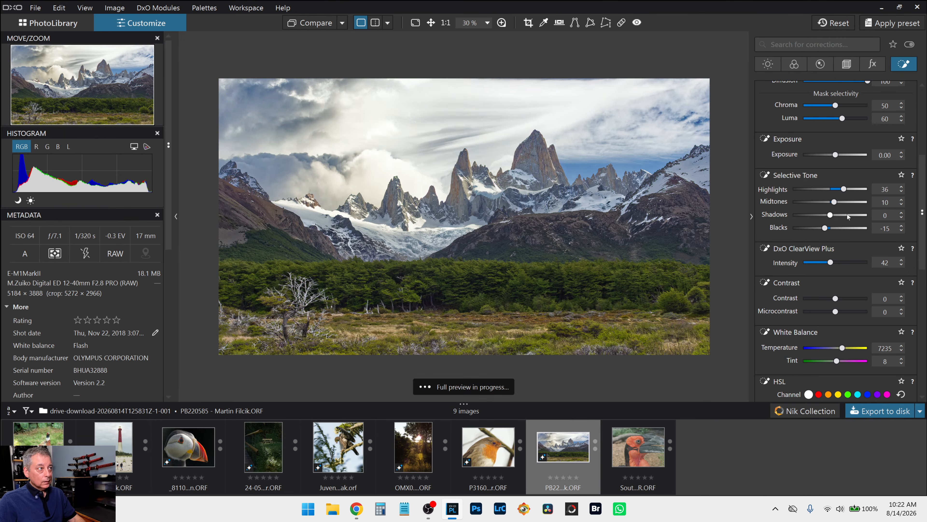
drag(844, 189, 840, 190)
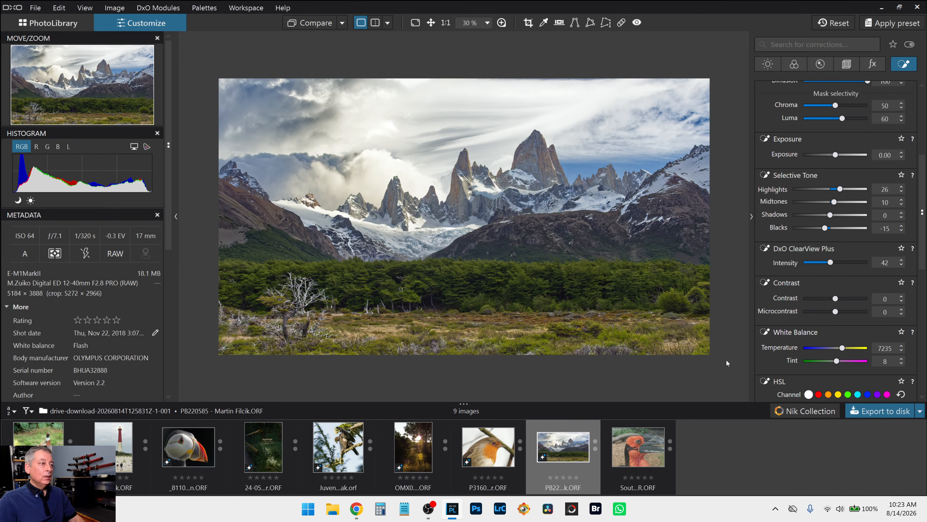
Step: Hide the side palettes and compare the uncorrected and edited landscape in the side by side left / right view
key(Tab)
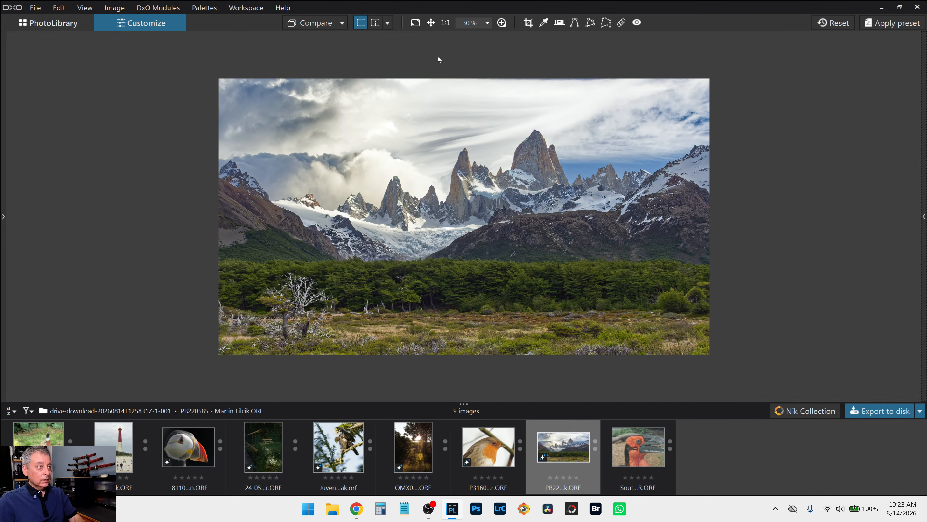
click(388, 23)
click(402, 51)
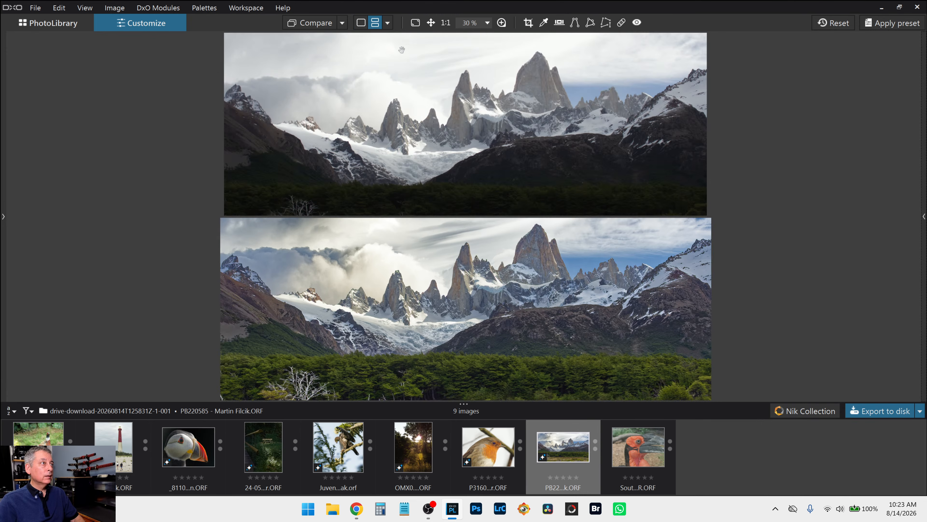
click(391, 25)
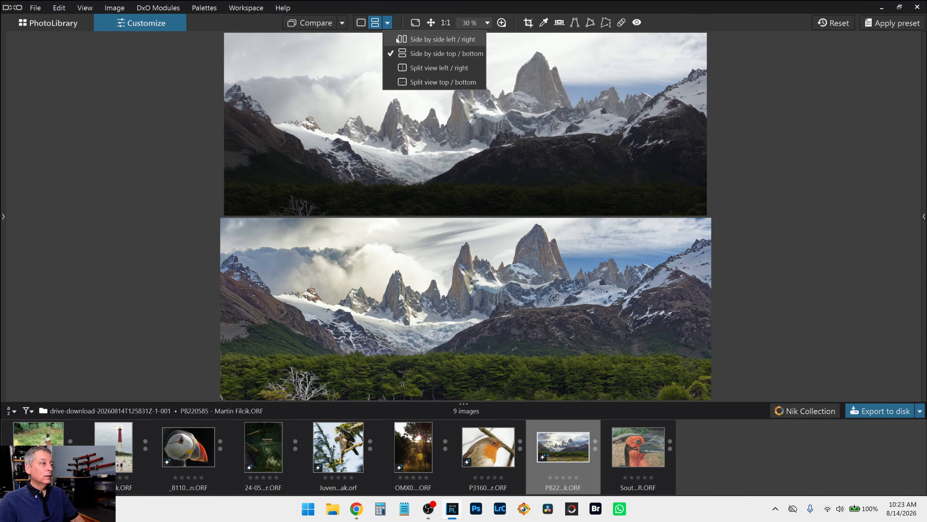
click(342, 23)
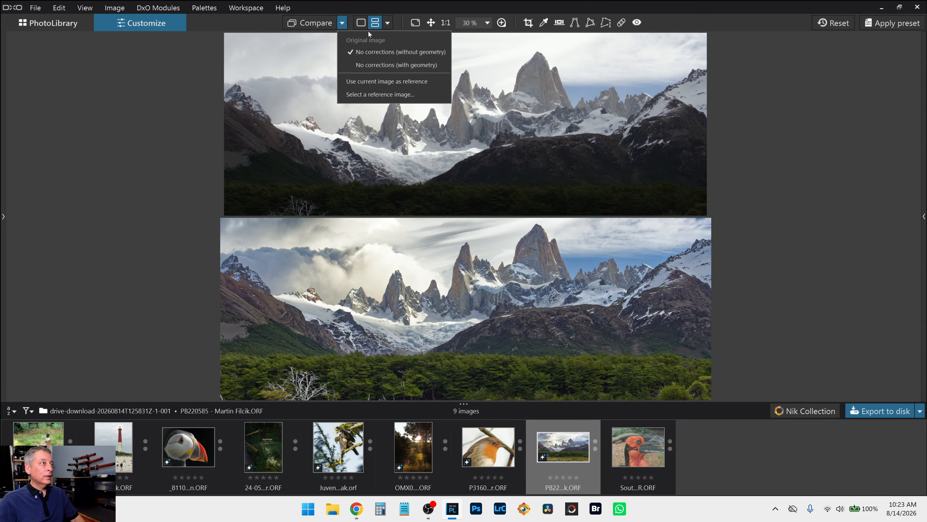
click(389, 23)
click(389, 23)
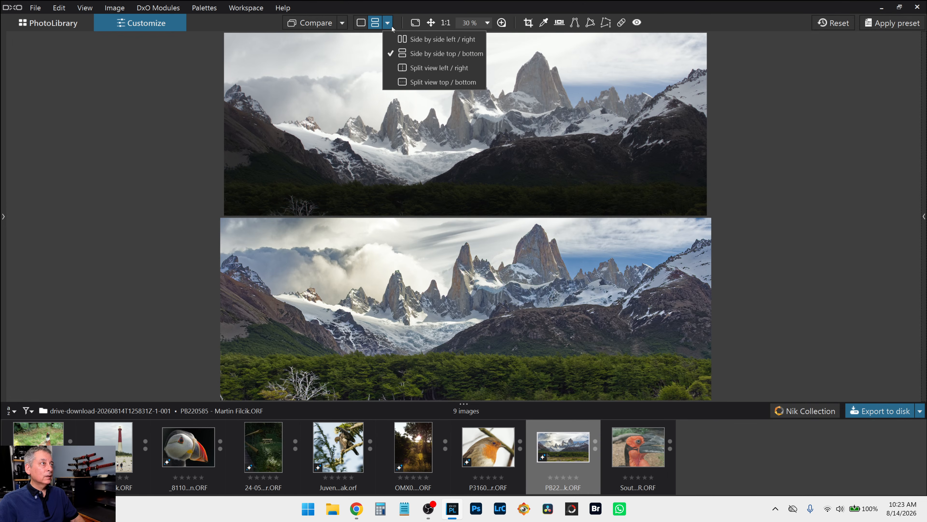
click(405, 39)
scroll(525, 245, down, 1)
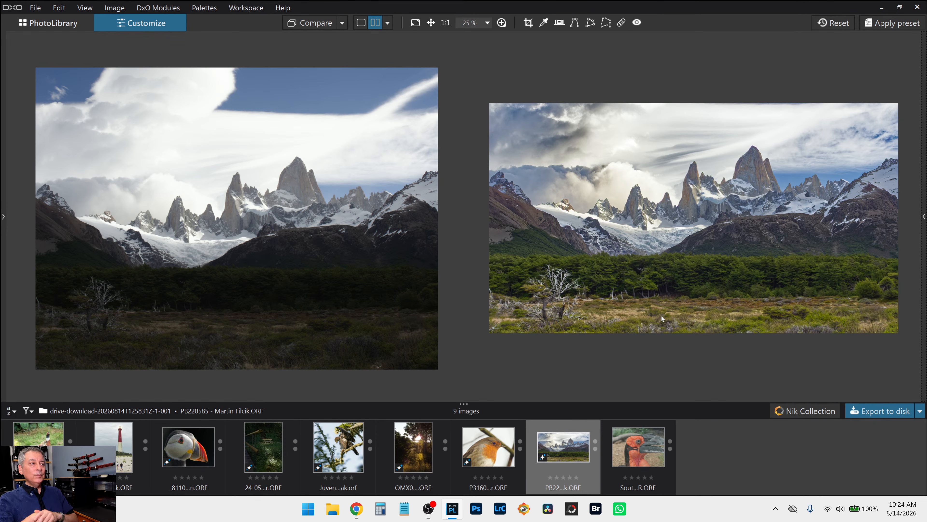
Step: Switch the comparison to split view left / right, using No corrections (with geometry) as the original image
click(387, 22)
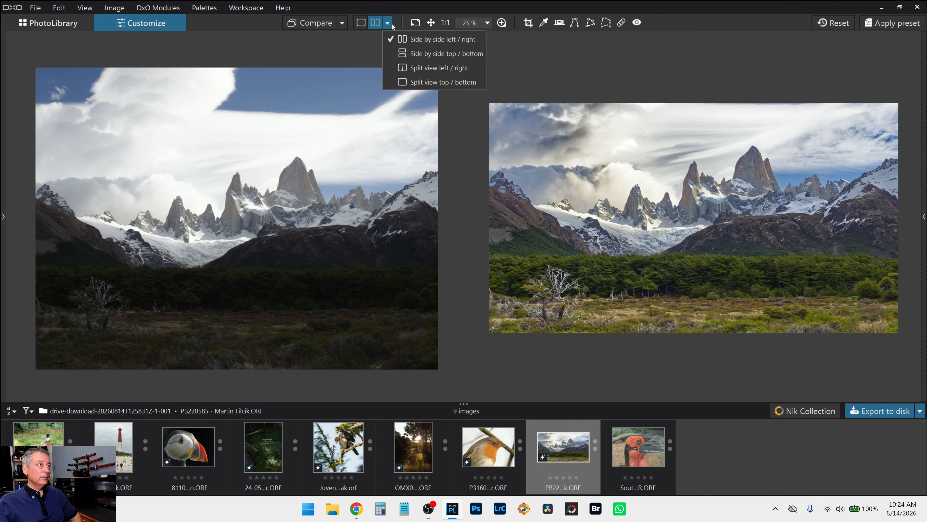
click(407, 67)
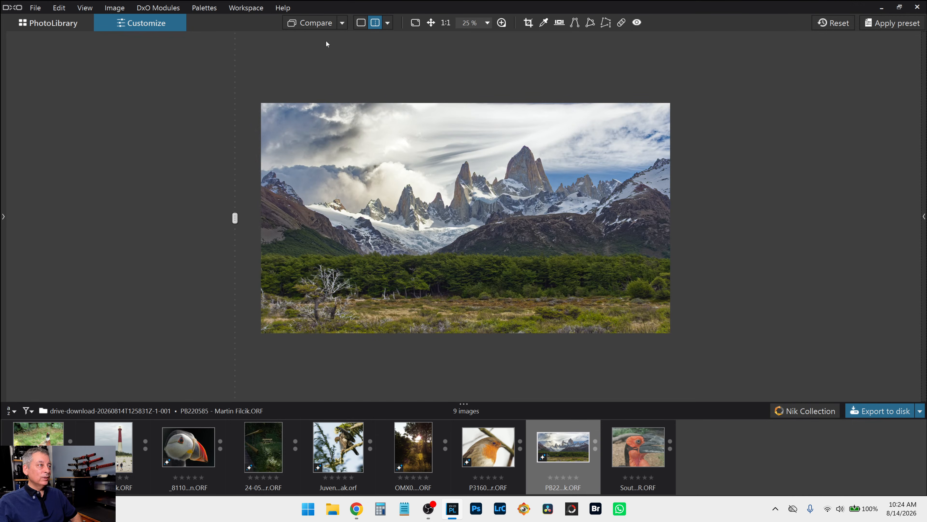
click(338, 25)
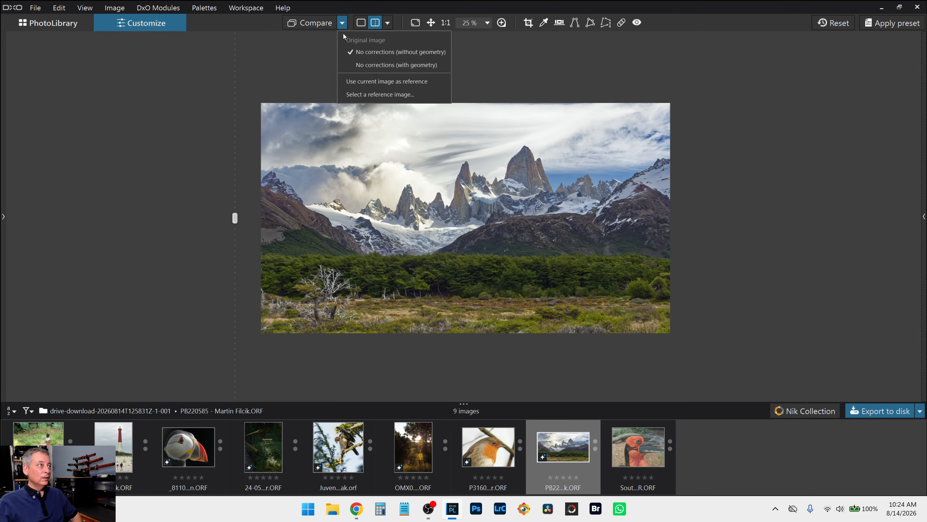
click(367, 65)
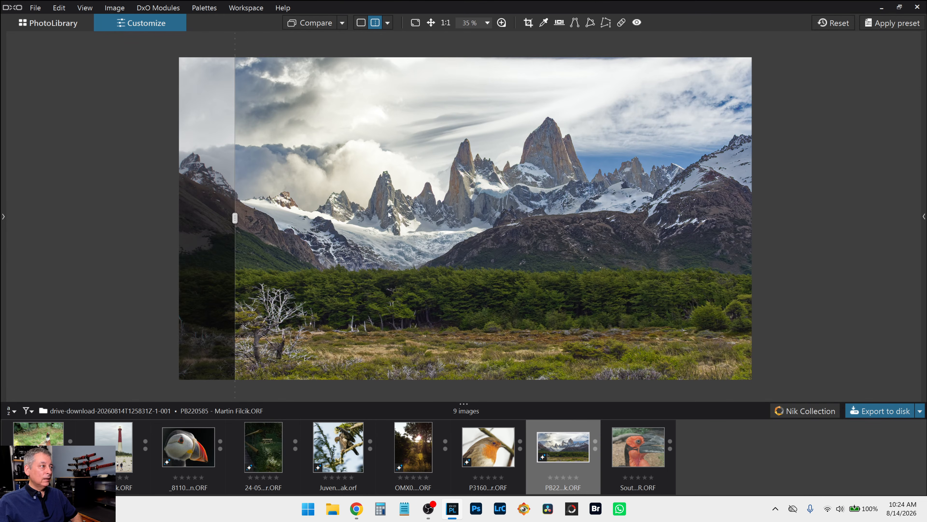
Step: Examine the peaks and glacier before and after by sweeping the split divider, finishing with only the edited landscape shown
scroll(392, 237, up, 4)
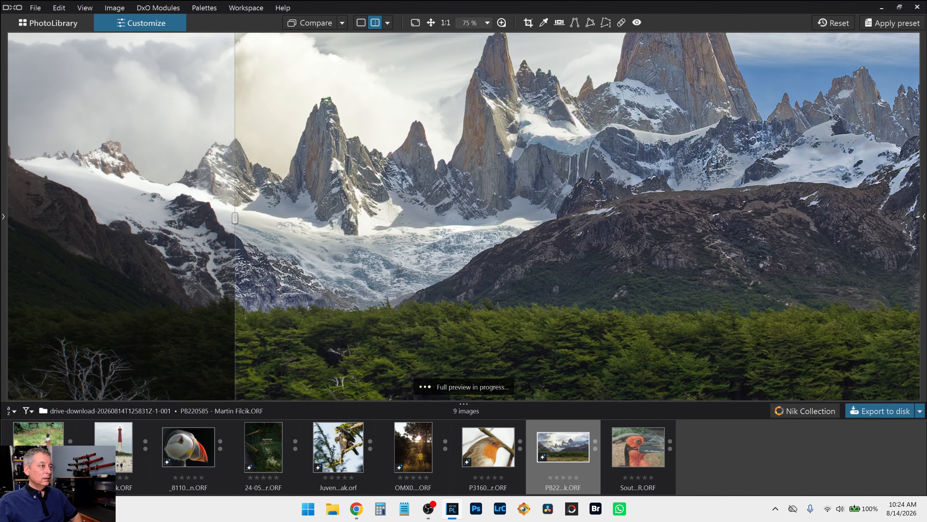
drag(239, 220, 560, 223)
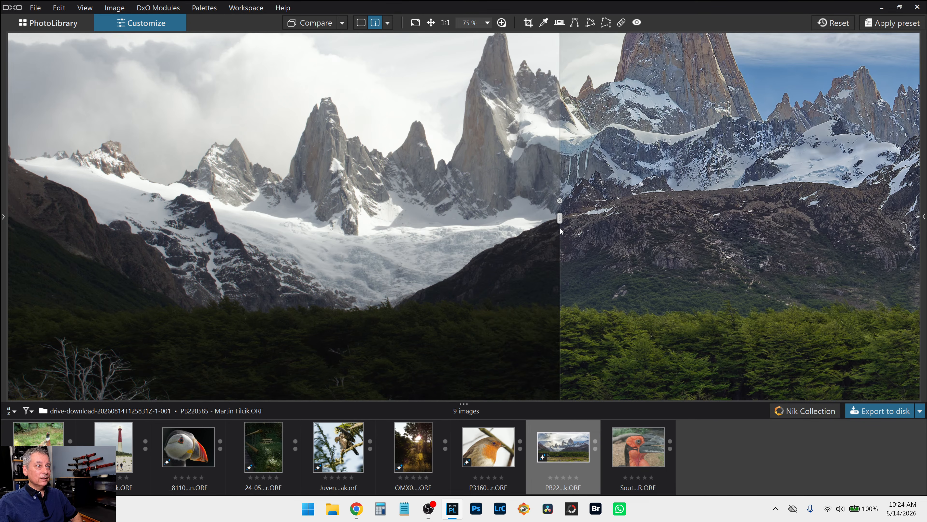
scroll(510, 128, up, 2)
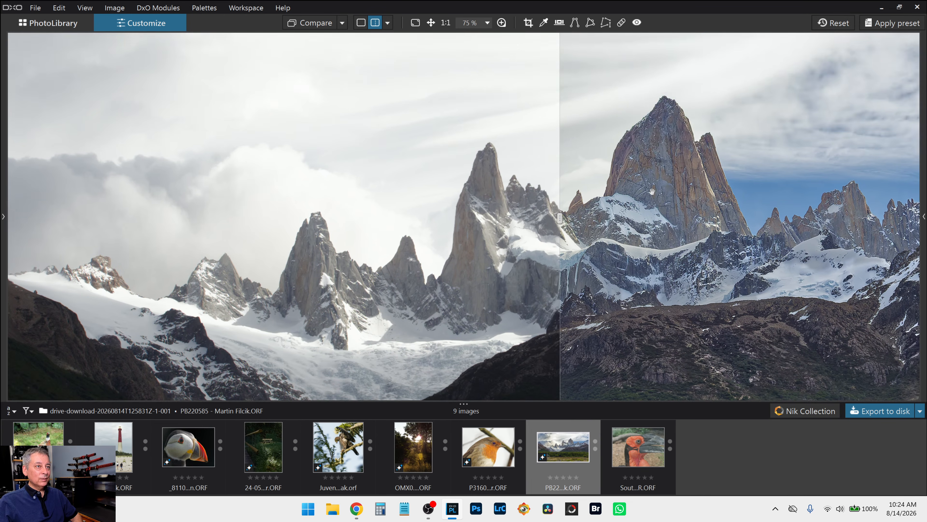
scroll(652, 191, up, 1)
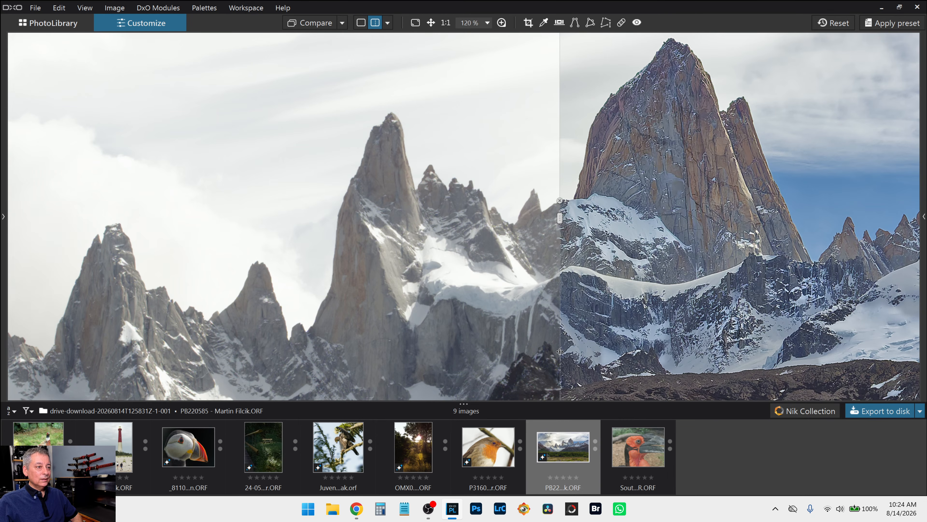
drag(560, 353, 299, 310)
scroll(610, 302, down, 5)
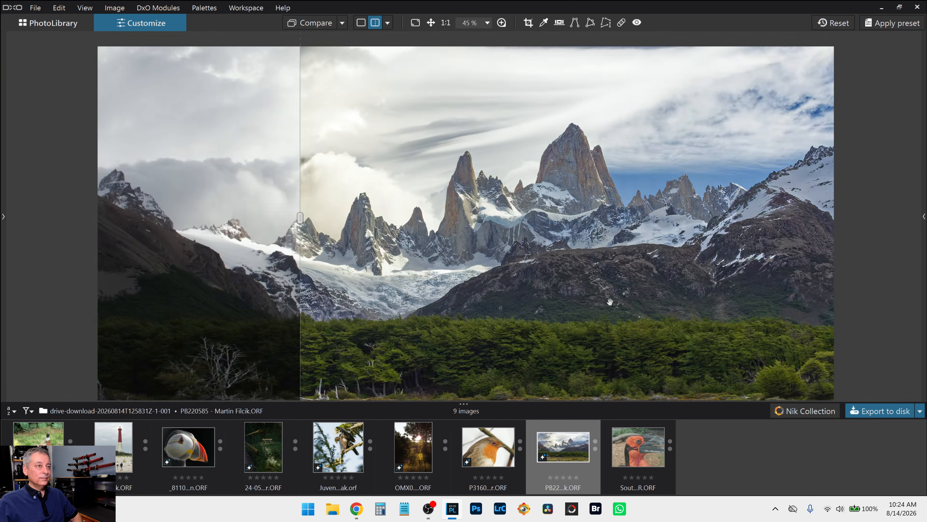
scroll(610, 302, down, 1)
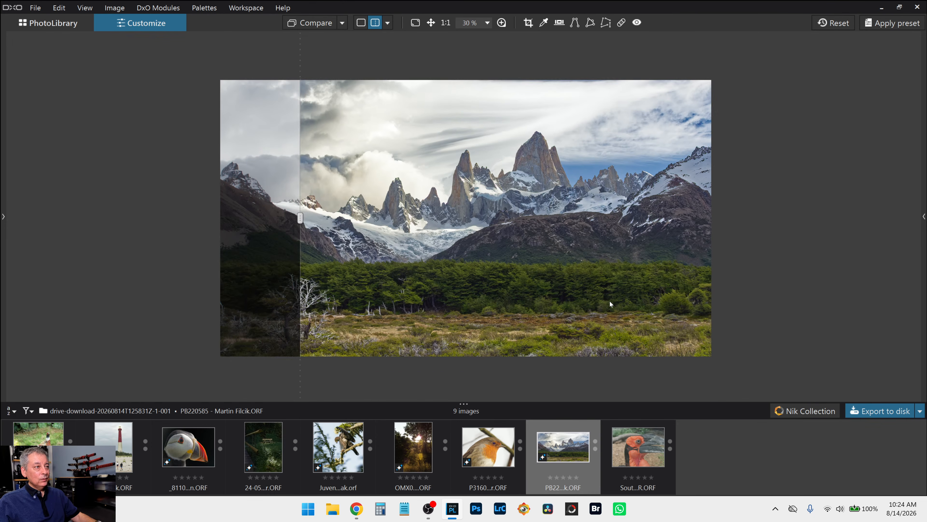
drag(300, 219, 60, 207)
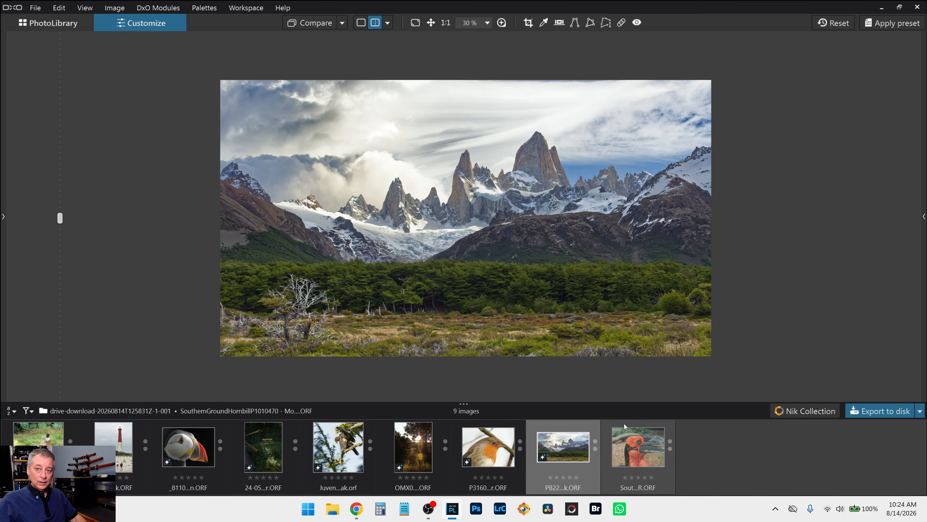
Step: Open the southern ground hornbill photo with the palettes shown and apply the preset 000 RobTrek_Extra_Sharp_v01
click(631, 457)
key(F9)
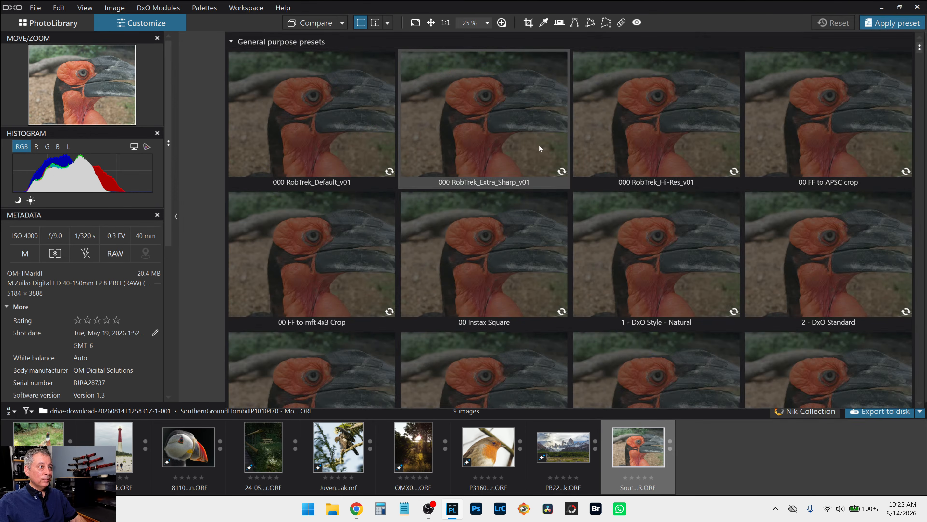
click(539, 146)
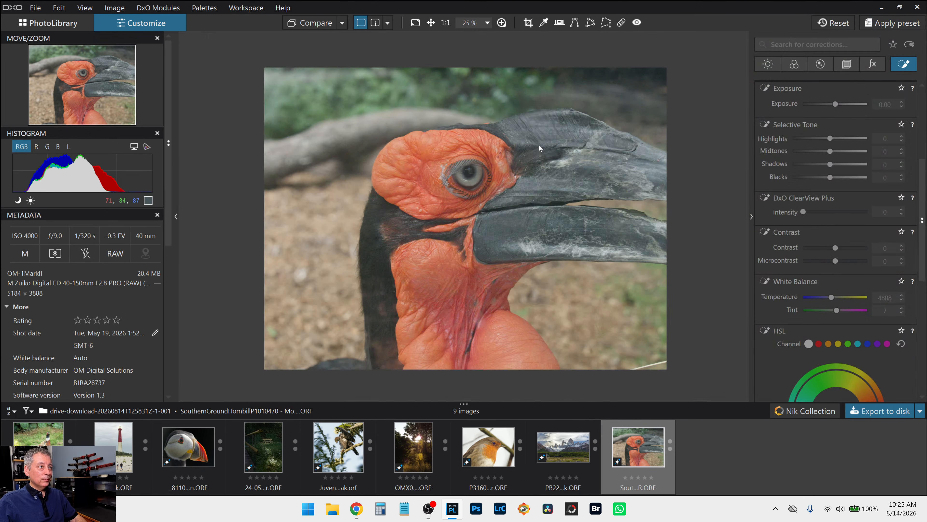
Step: Crop the hornbill photo to a 1 × 1 square of about 2979 × 2979 px around the eye, throat and bill
click(847, 64)
click(804, 170)
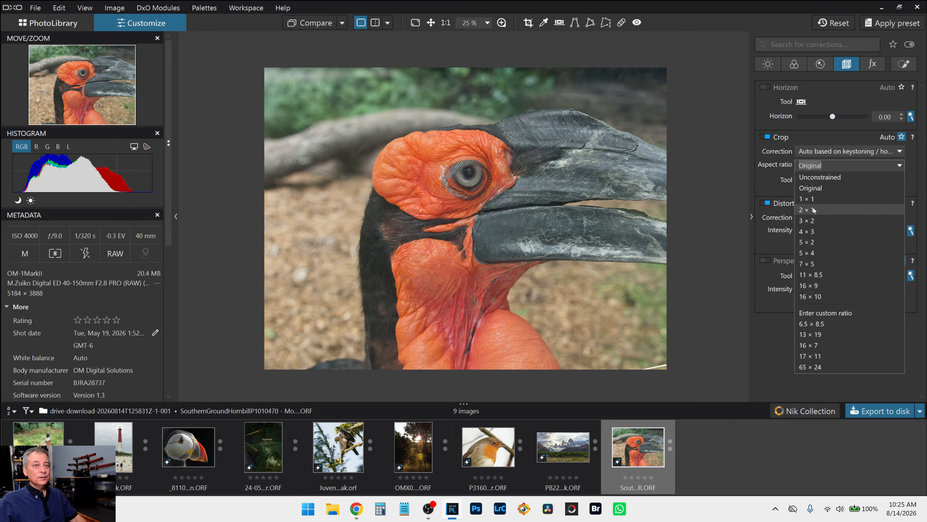
click(813, 200)
click(802, 181)
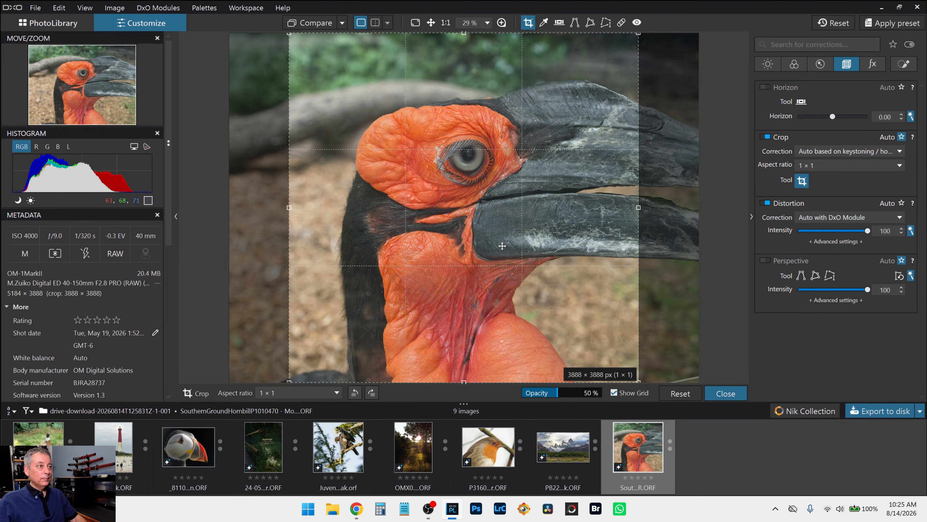
drag(505, 251, 577, 253)
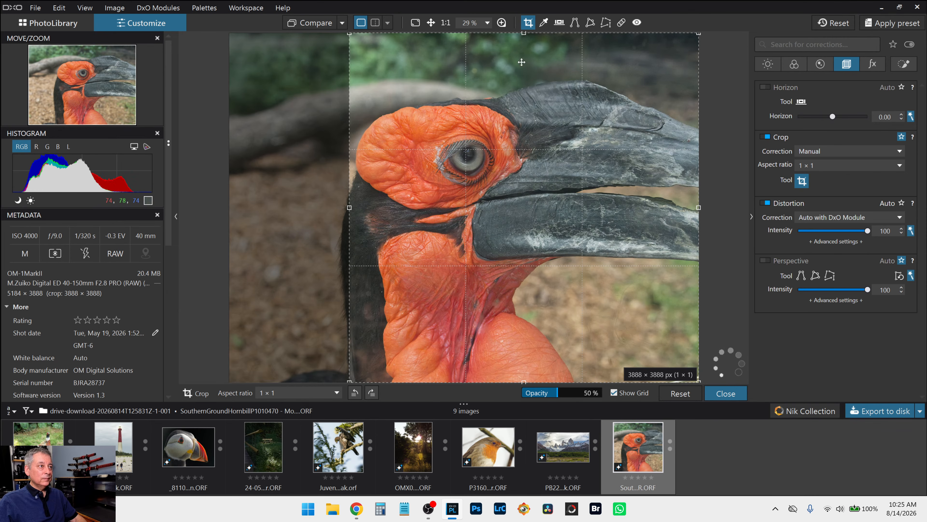
drag(524, 34, 531, 116)
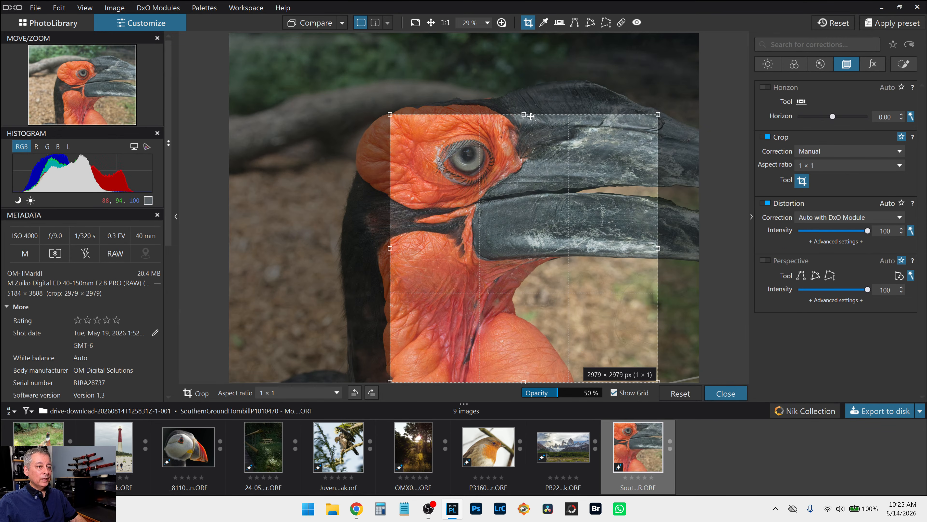
key(Return)
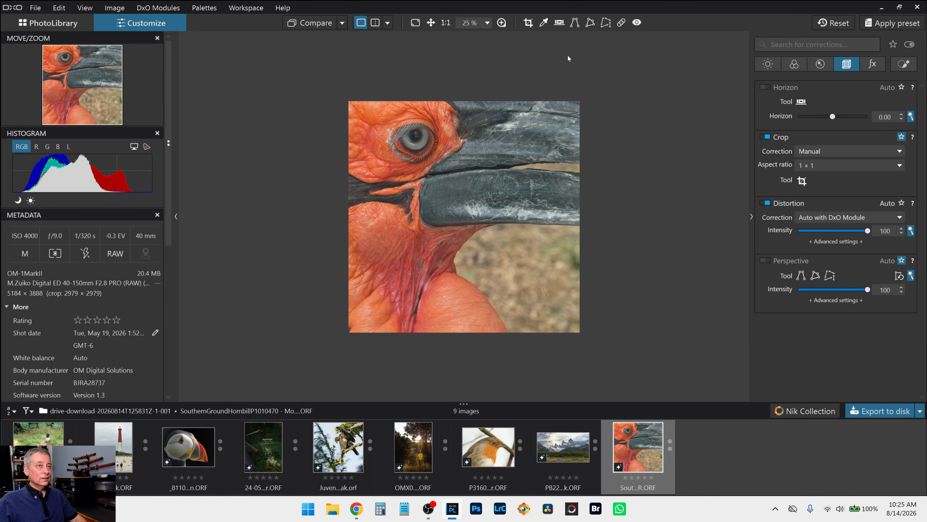
Step: Change the hornbill crop to a 4 × 3 ratio of about 3486 × 2614 px, extending along the bill to the photo's edge
click(528, 22)
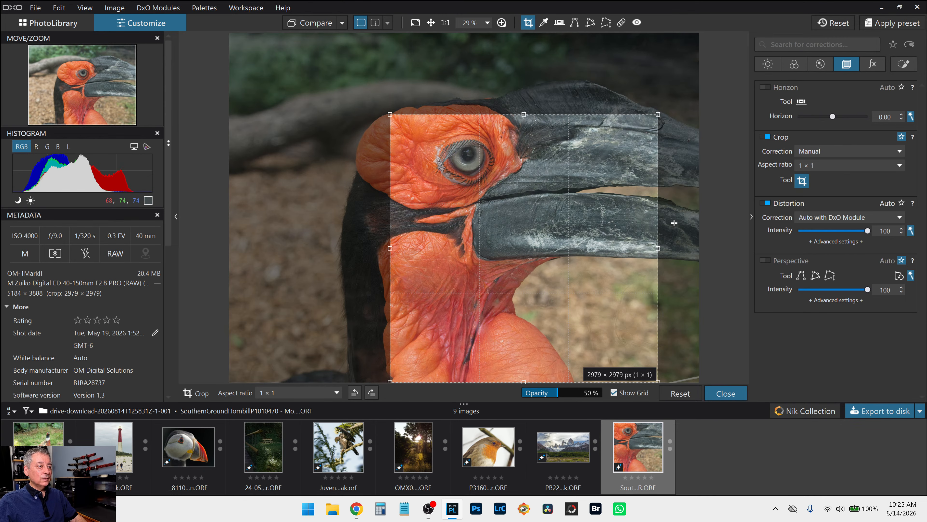
drag(390, 114, 291, 113)
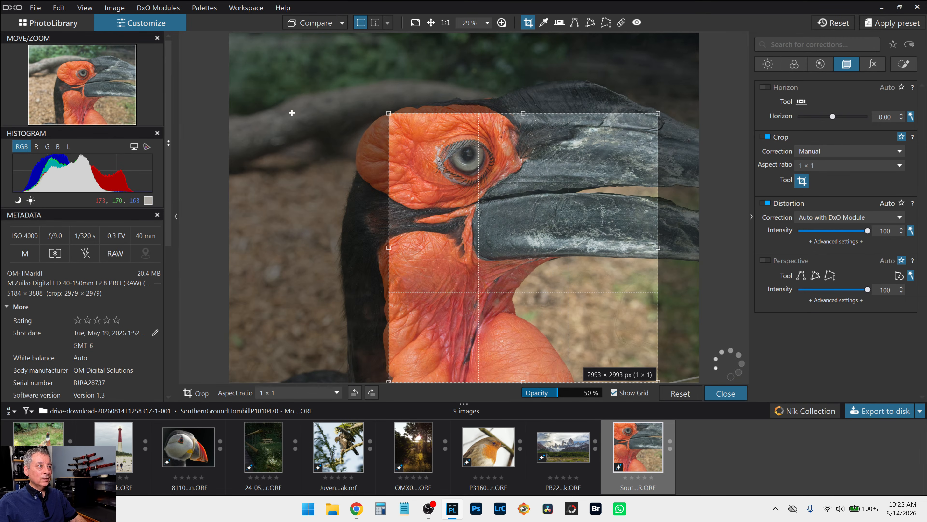
drag(457, 195, 454, 195)
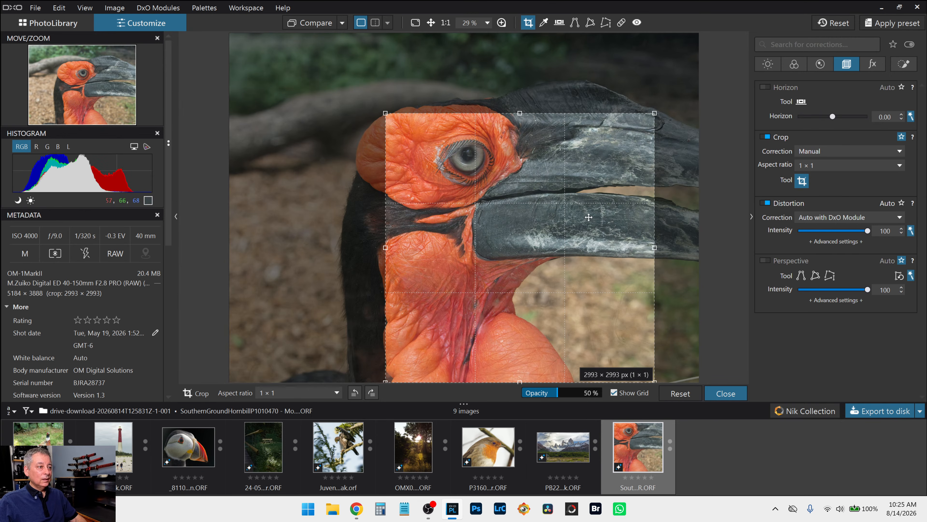
click(843, 165)
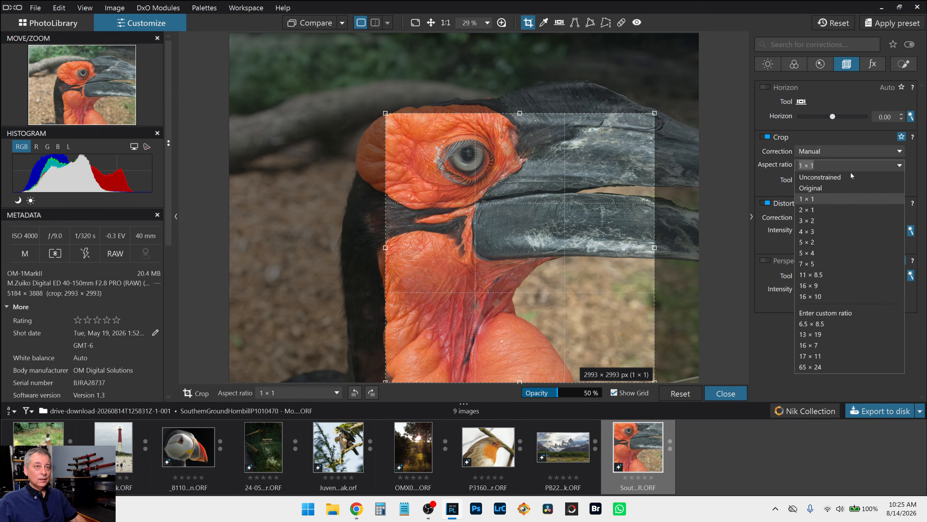
click(856, 230)
drag(587, 113, 698, 116)
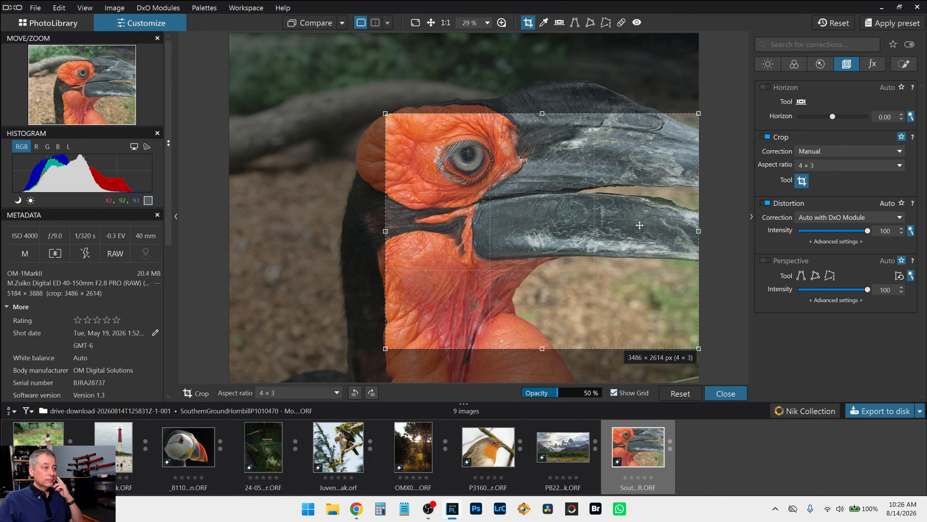
key(Return)
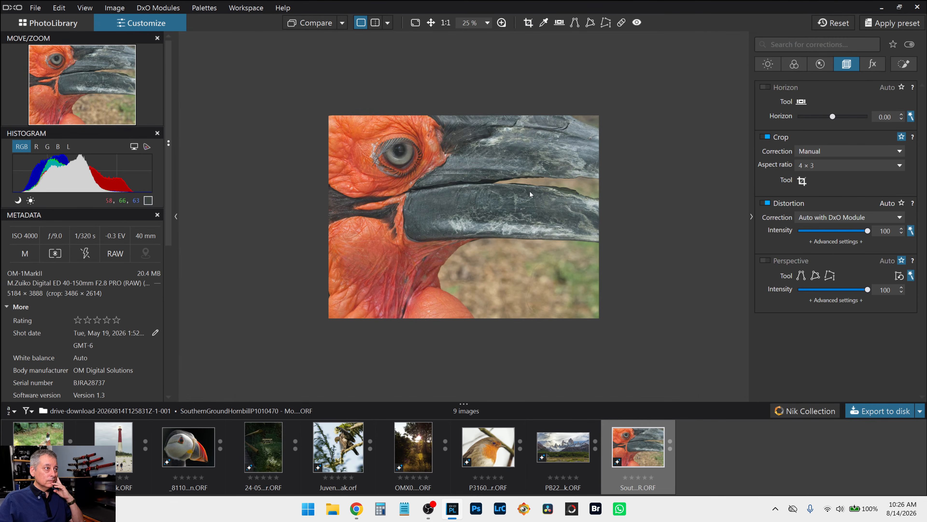
Step: Enlarge the 4 × 3 crop to about 3783 × 2837 px and move it up to include the whole orange face and upper bill
scroll(529, 191, up, 1)
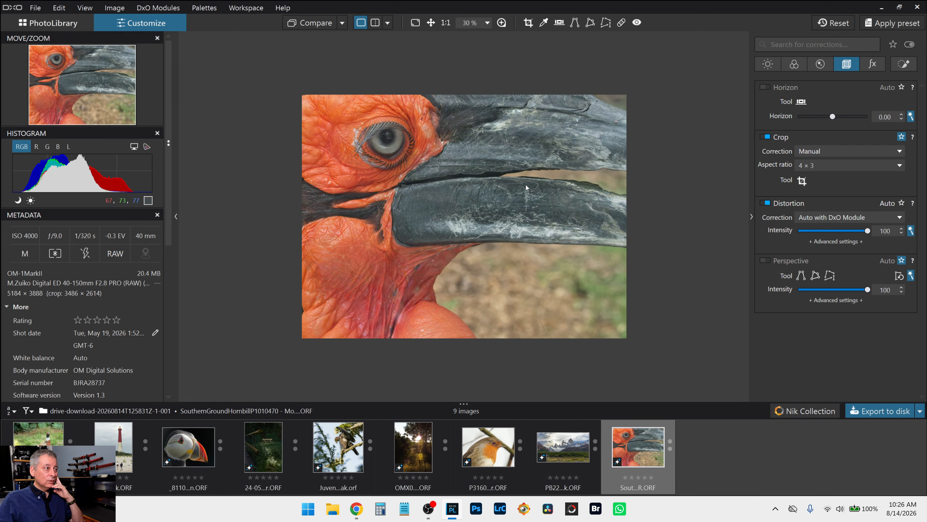
click(802, 180)
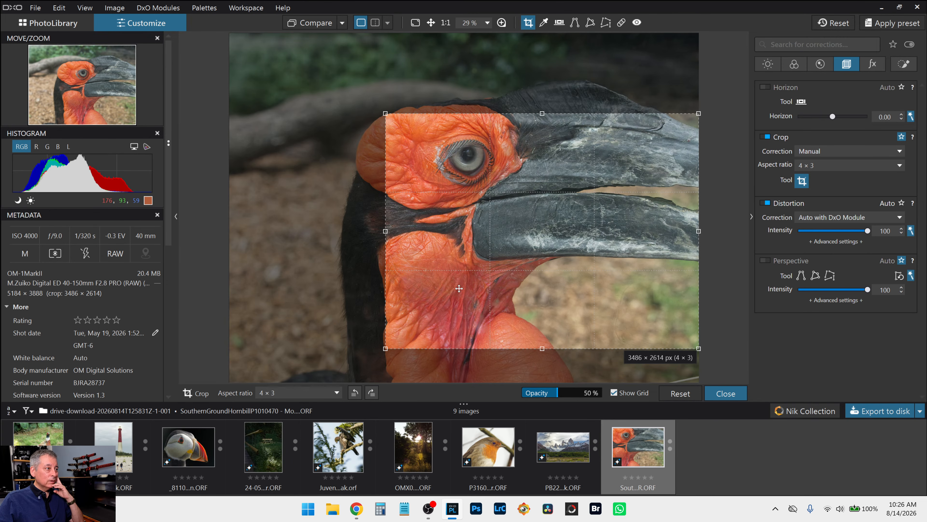
drag(485, 241, 484, 248)
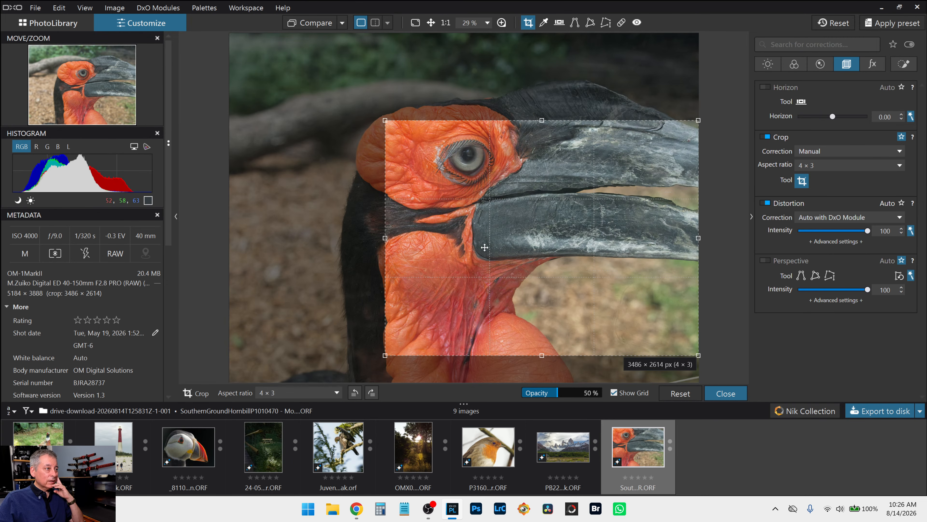
drag(385, 238, 360, 238)
drag(548, 210, 567, 185)
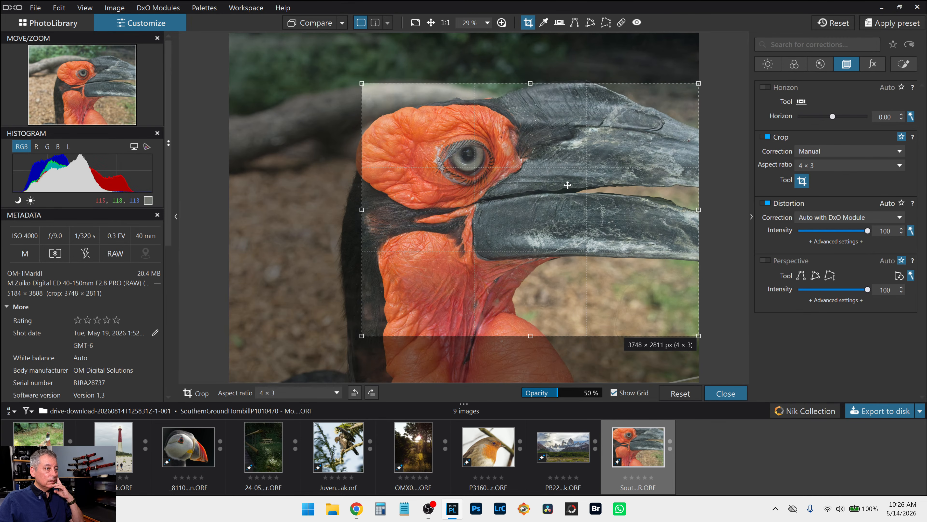
drag(567, 185, 571, 173)
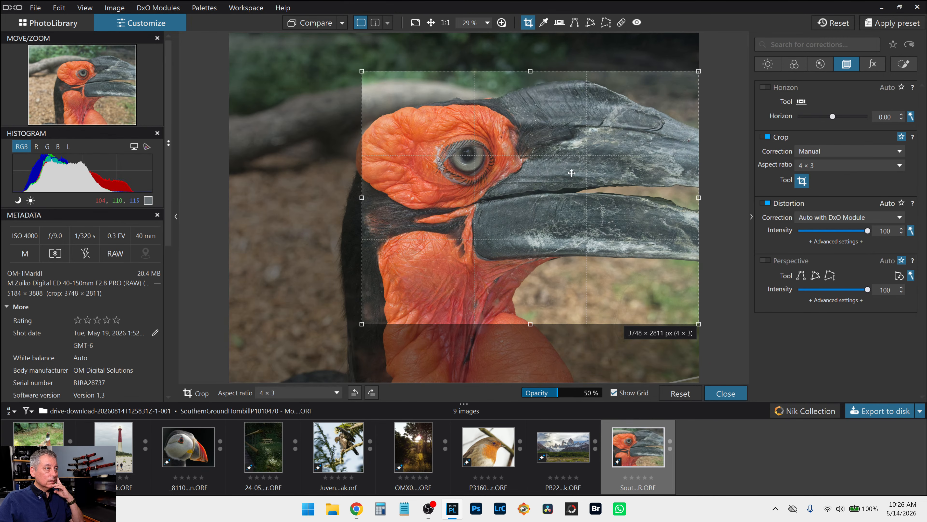
key(Return)
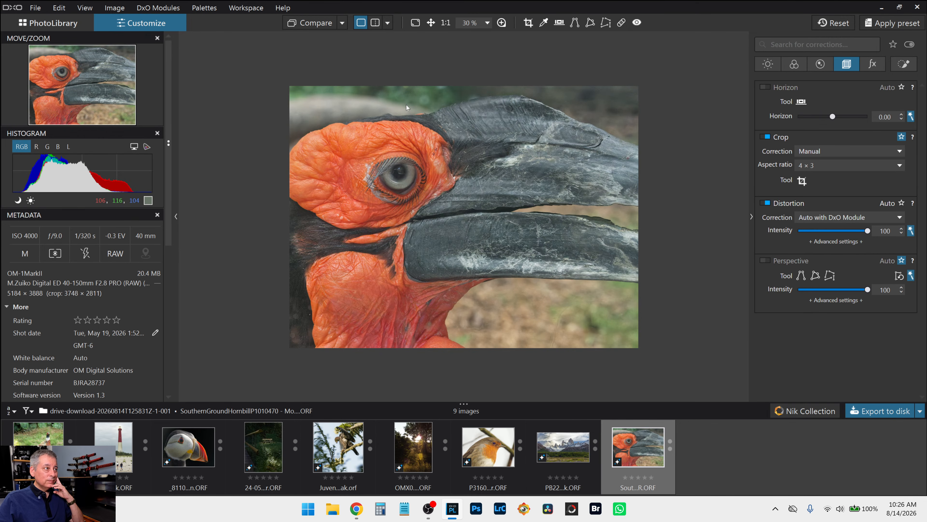
click(802, 180)
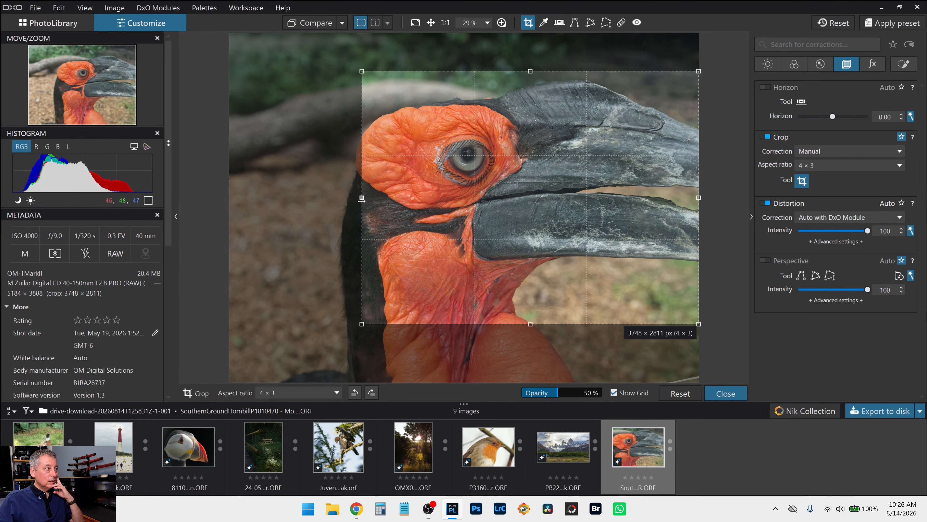
mouse_move(362, 199)
mouse_down()
mouse_move(346, 198)
mouse_move(358, 200)
mouse_up()
key(Return)
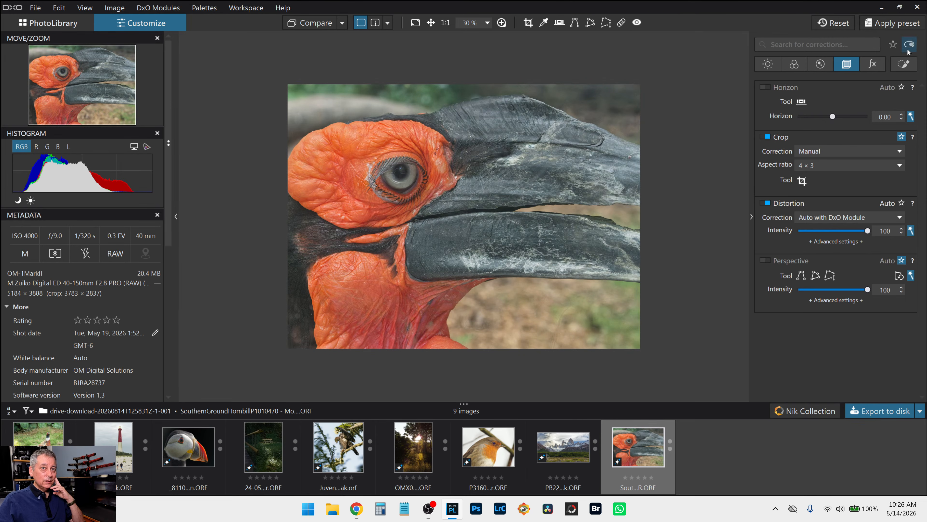
Step: Add a local adjustment with an AI Background mask around the hornbill
click(904, 64)
click(788, 103)
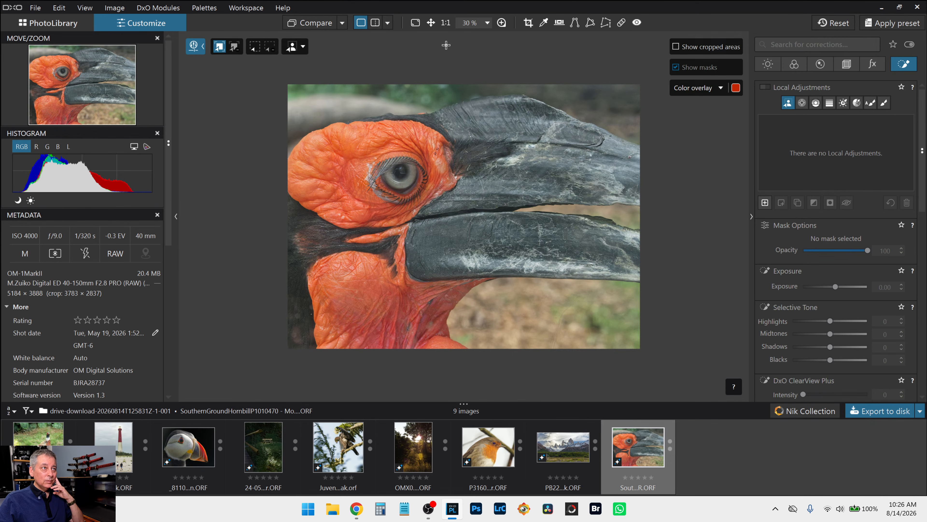
click(303, 46)
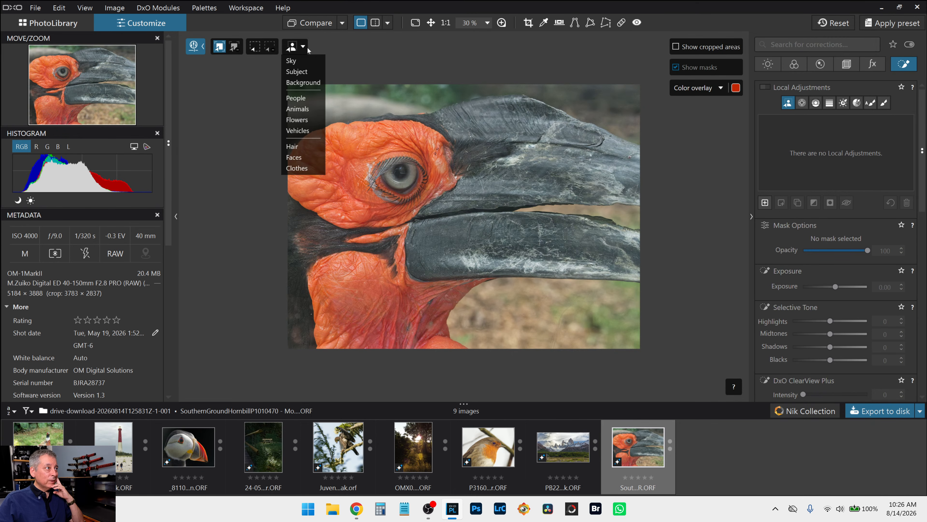
click(307, 82)
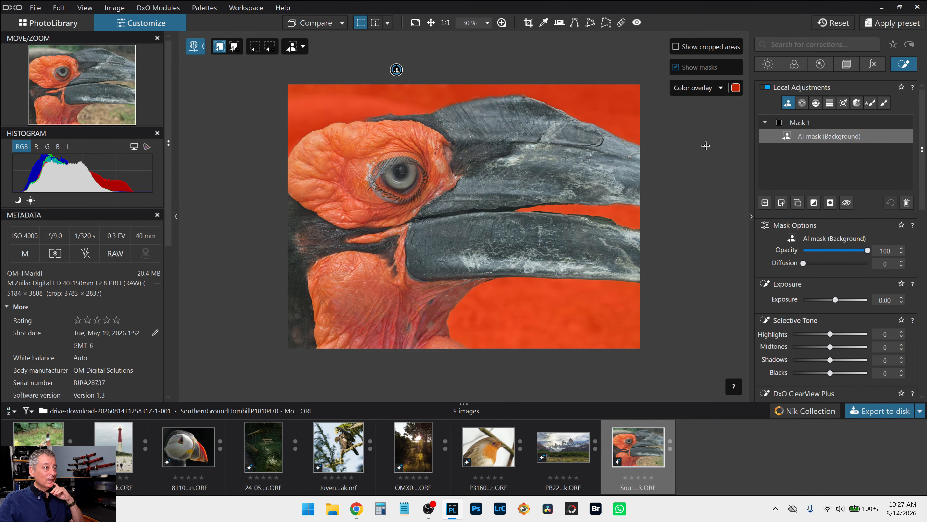
Step: Try darkening the background mask with Exposure -3.60, Highlights -96, Midtones -94, Shadows -88 and Blacks -89
click(806, 302)
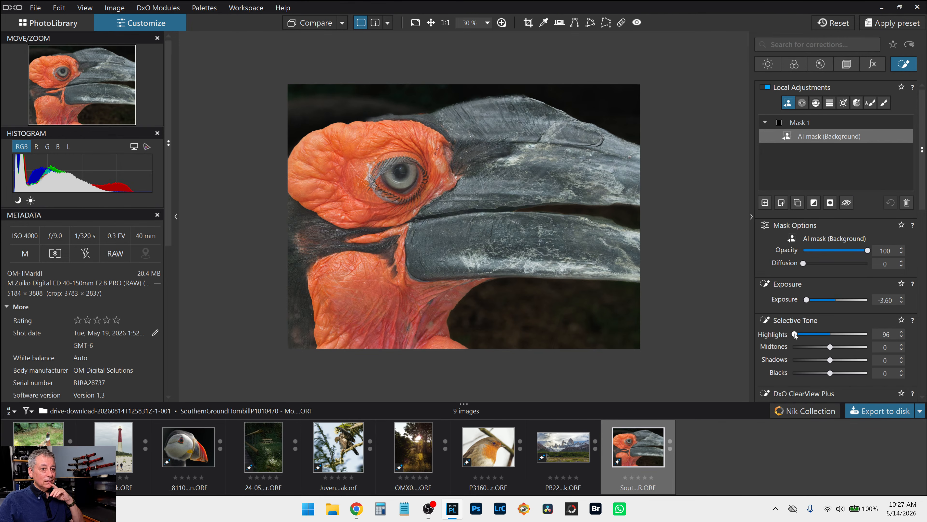
drag(830, 346, 798, 360)
drag(829, 372, 796, 373)
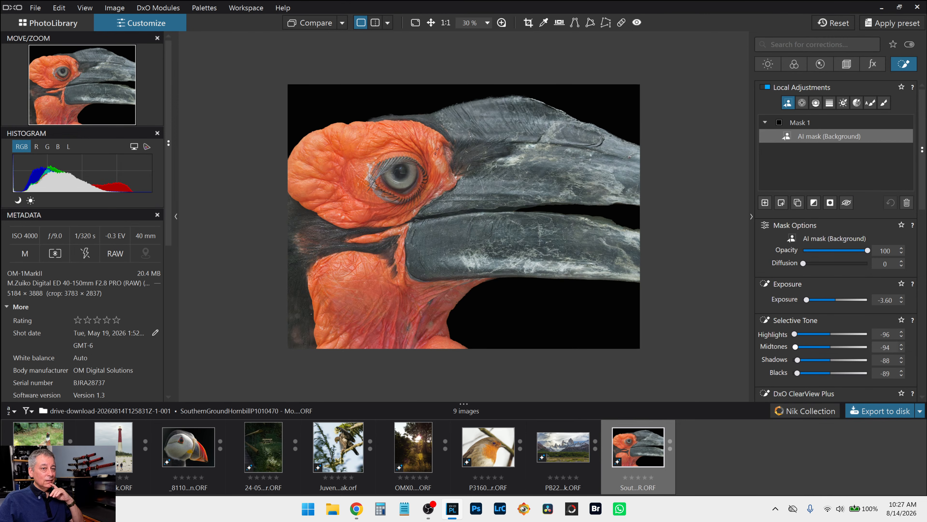
Step: Set the background mask's Exposure to -0.30 and reset its Highlights, Midtones, Shadows and Blacks to 0
double_click(806, 301)
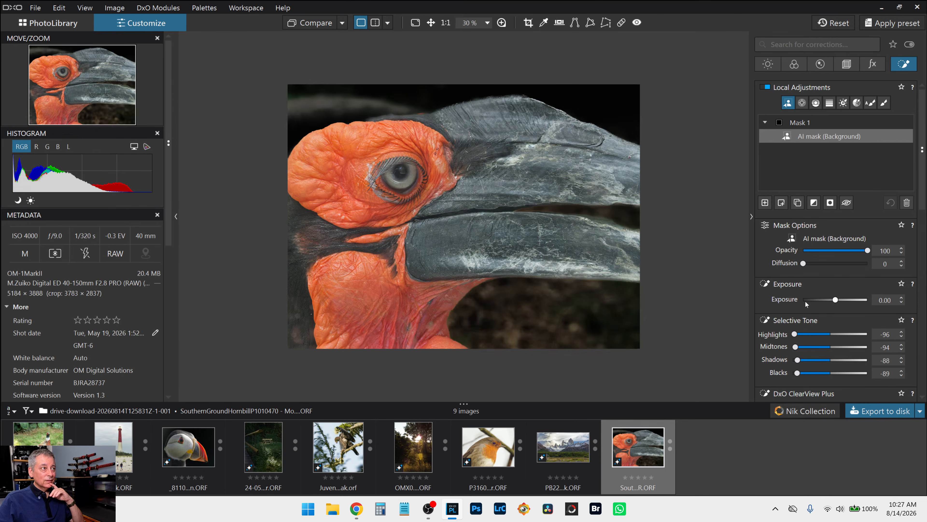
click(815, 300)
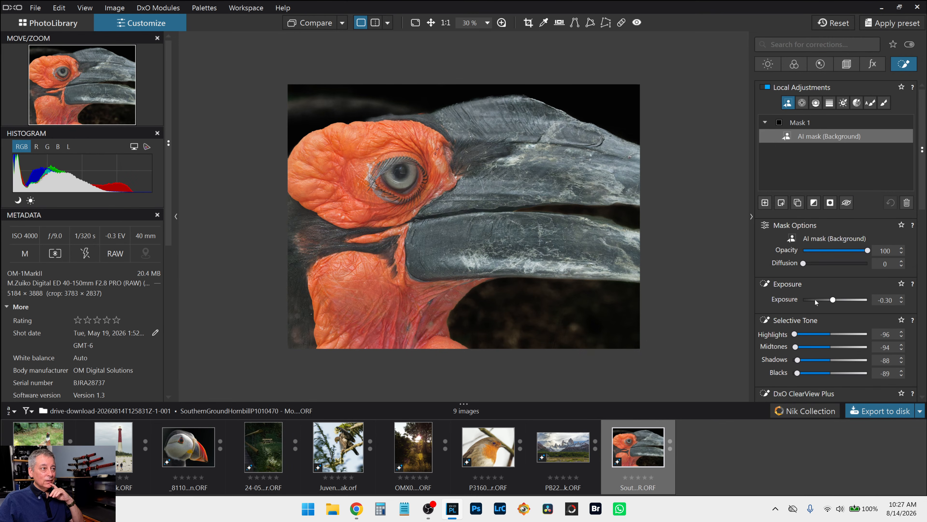
double_click(795, 334)
double_click(795, 347)
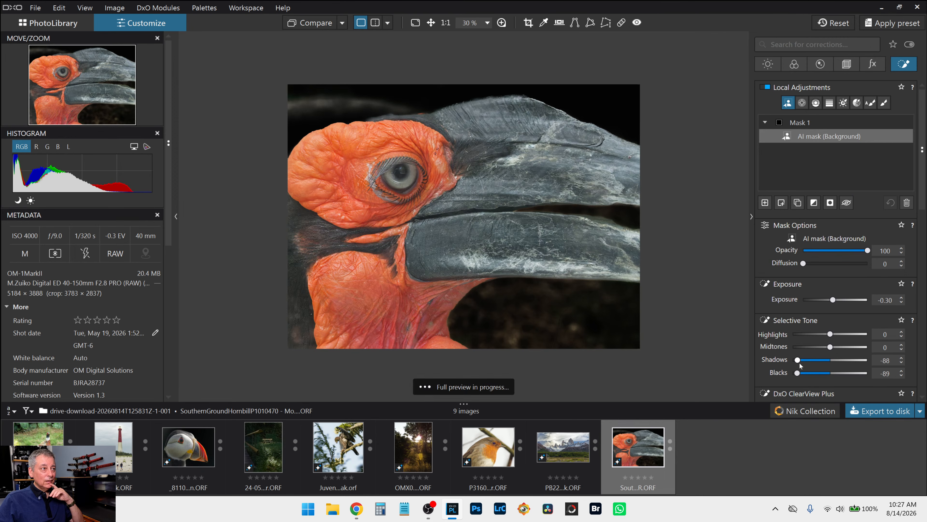
double_click(798, 362)
double_click(798, 372)
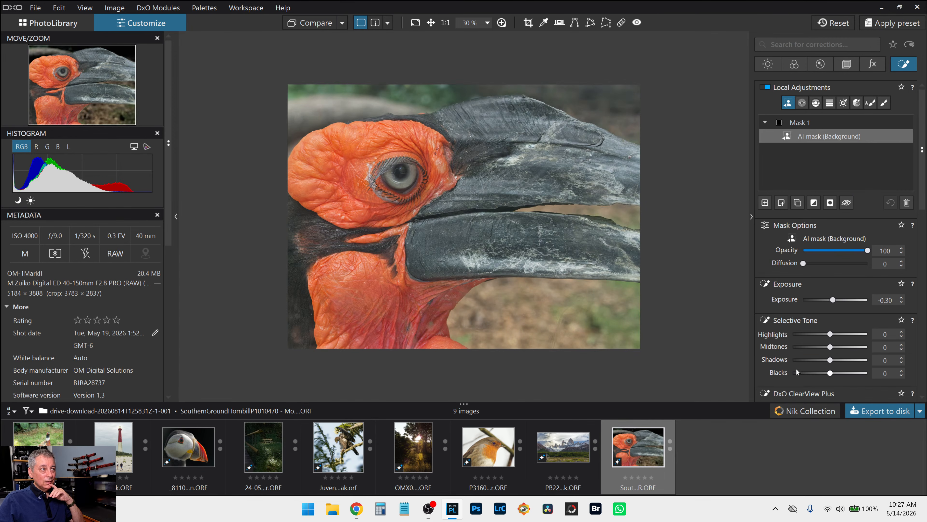
Step: Try a milder background darkening with Exposure -0.86, Midtones -30, Shadows -35 and Blacks -62
drag(833, 300, 829, 300)
click(807, 372)
click(817, 360)
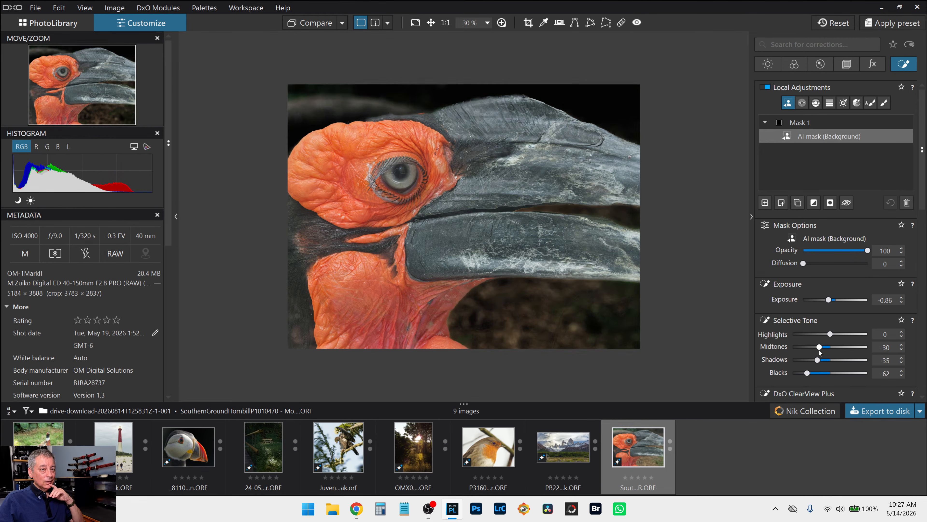
click(819, 347)
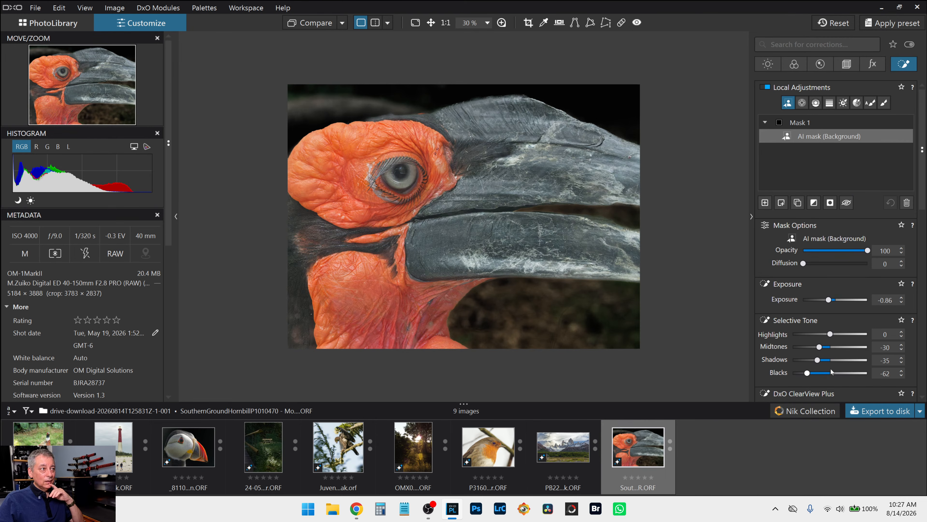
Step: Reset the background mask's Exposure, Midtones, Shadows and Blacks to 0, and briefly check the mask's coverage overlay
double_click(829, 302)
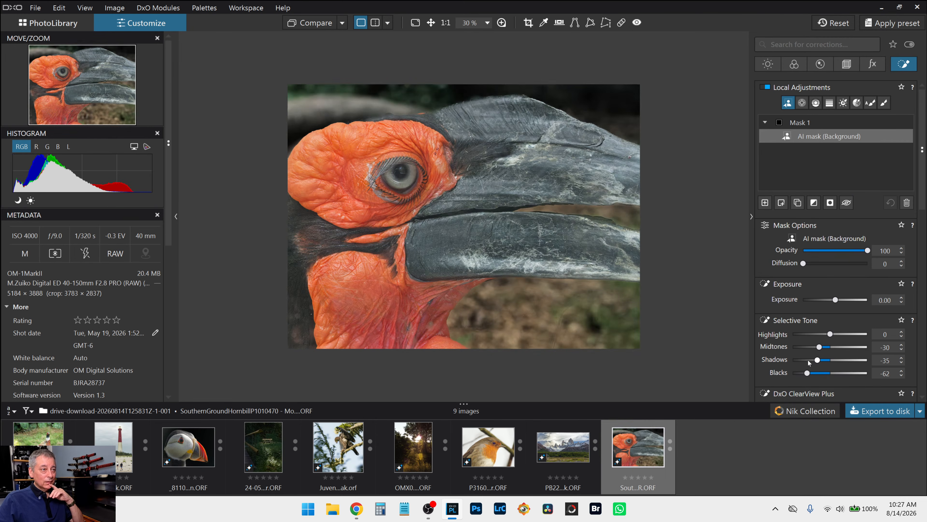
double_click(820, 347)
double_click(818, 359)
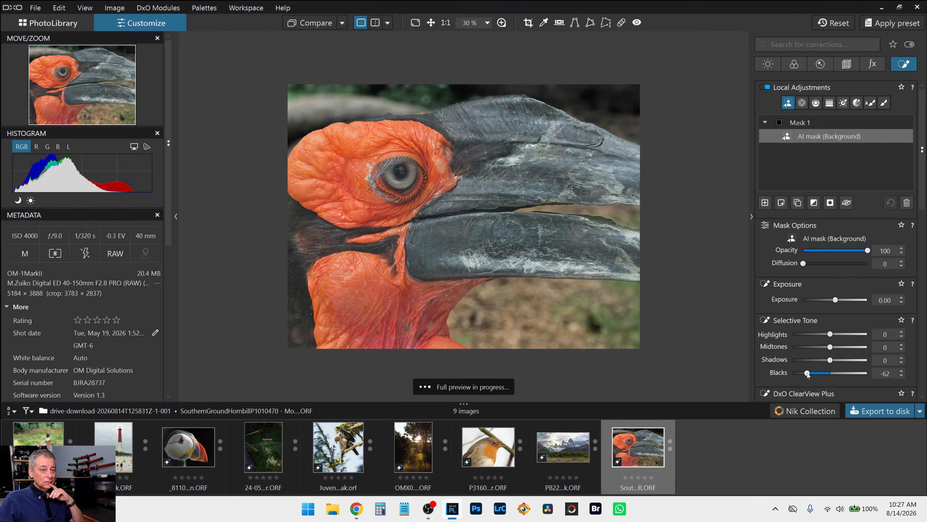
double_click(808, 373)
key(m)
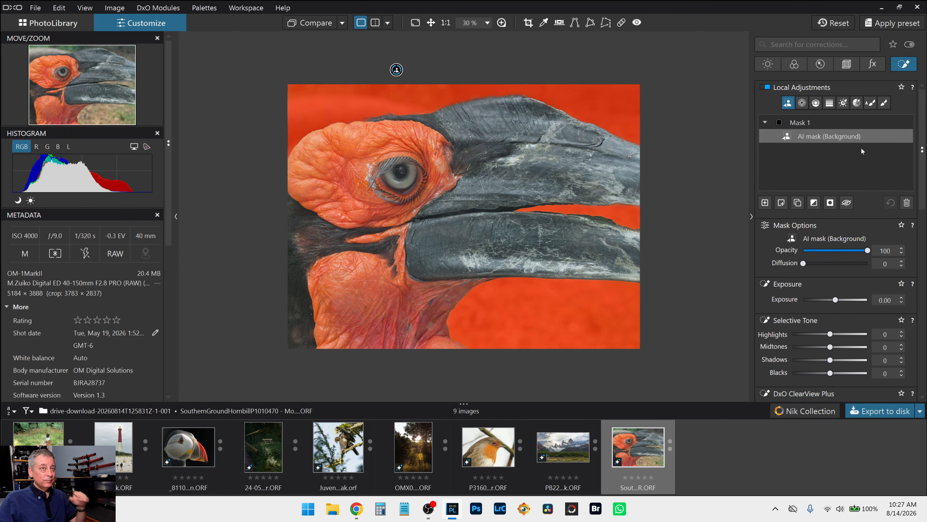
key(m)
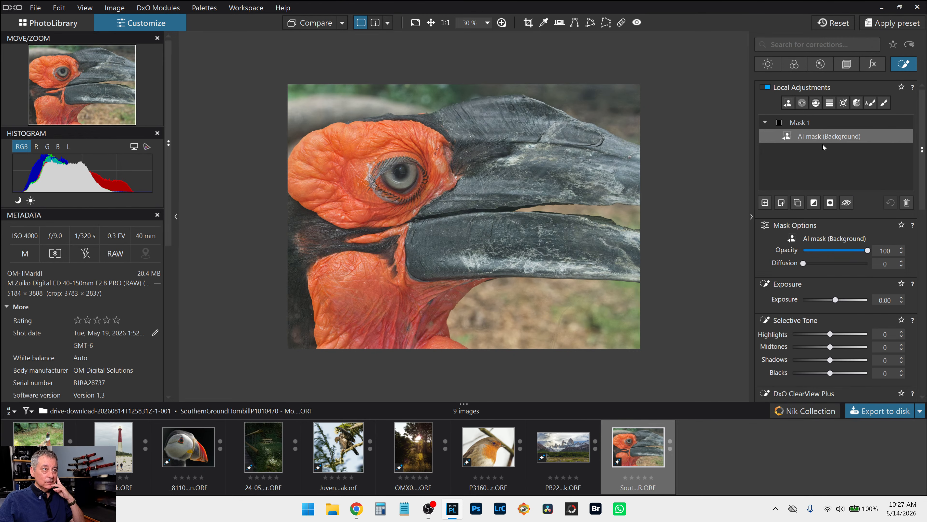
Step: Create a second mask that selects the hornbill with the AI Animals option
click(787, 104)
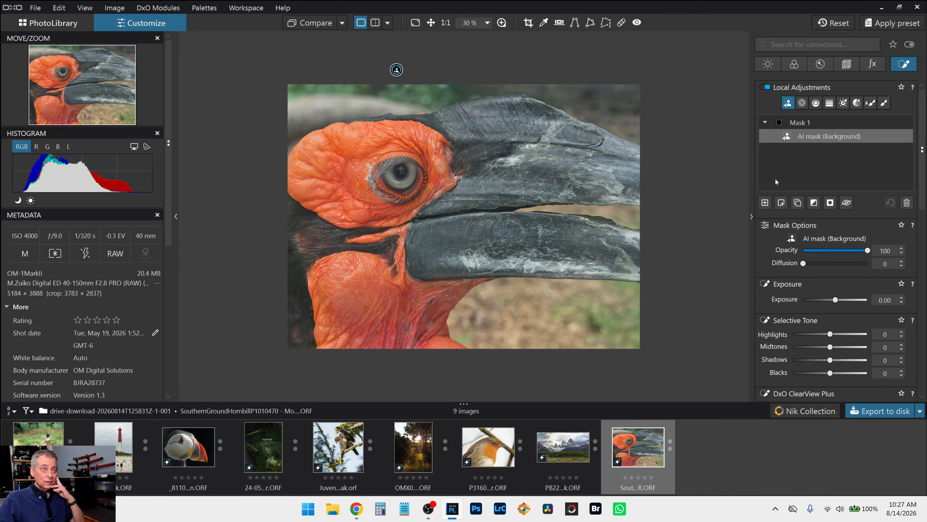
click(765, 202)
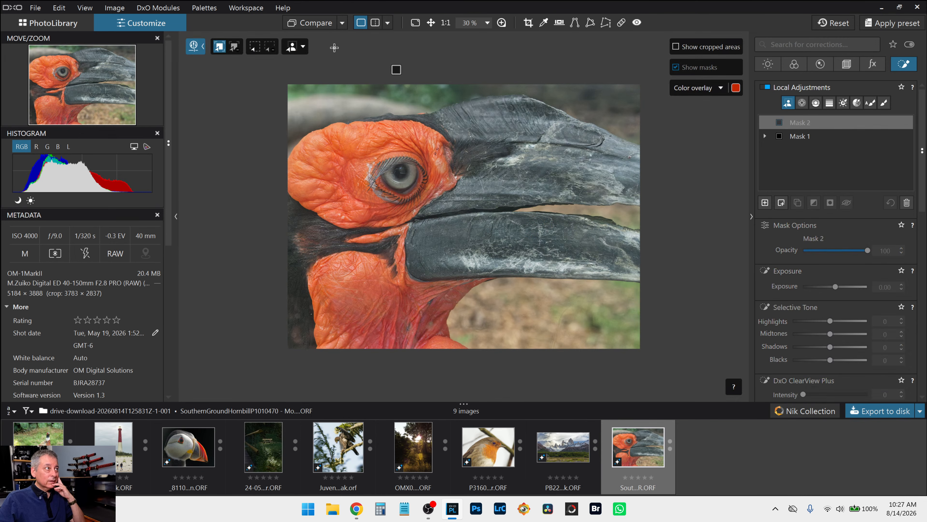
click(302, 46)
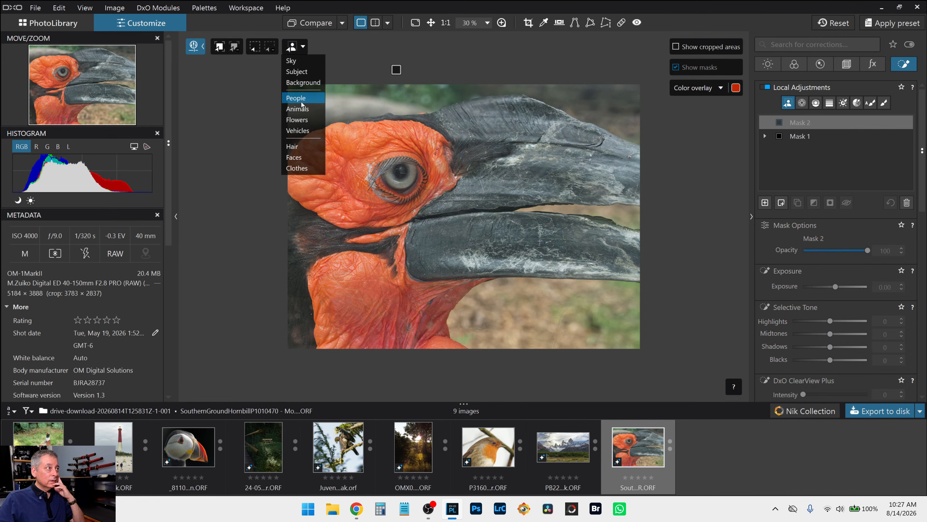
click(298, 109)
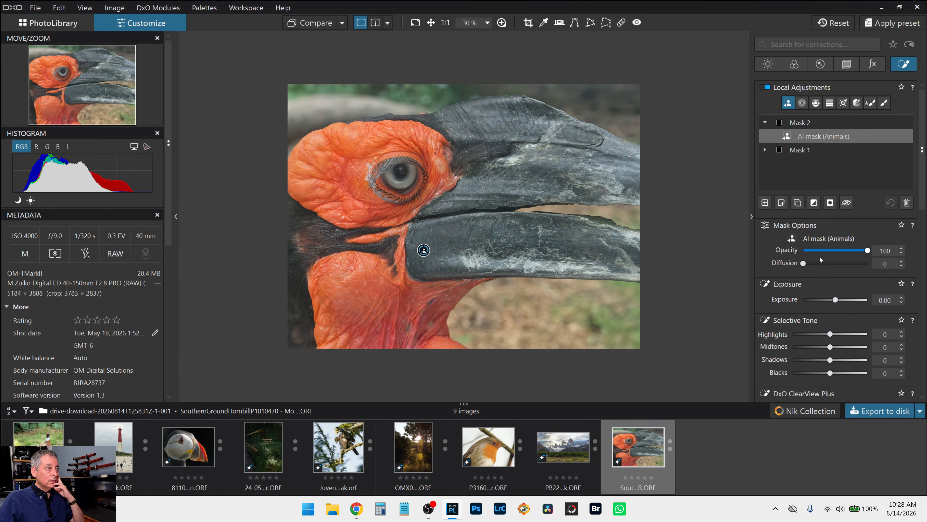
Step: Set the Animals mask's DxO ClearView Plus intensity to 51 and its Microcontrast to 27
scroll(831, 279, down, 3)
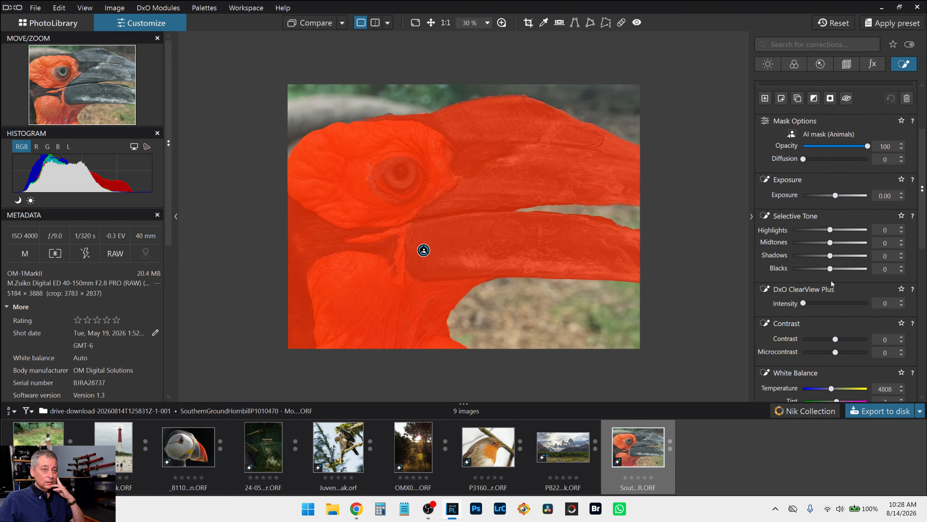
click(836, 305)
drag(836, 352, 850, 352)
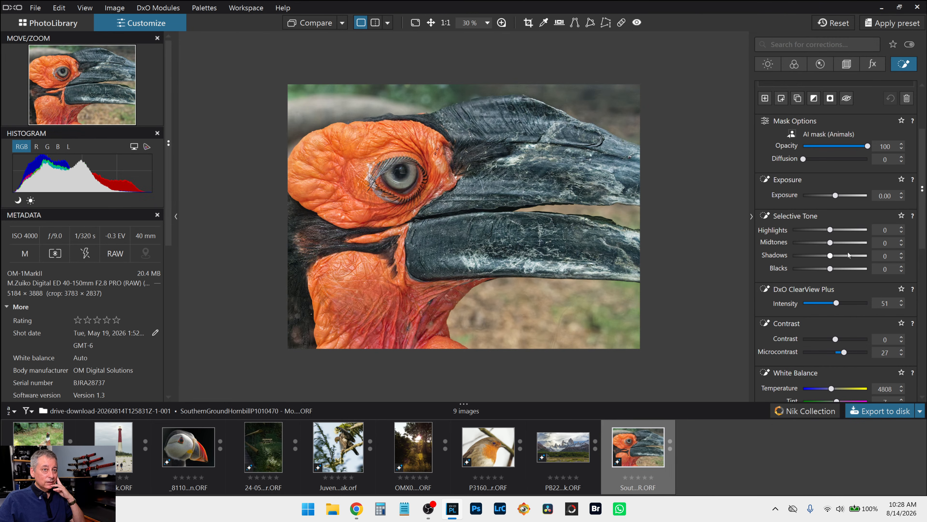
Step: Set the Highlights of the Animals mask on the hornbill to 29
click(843, 230)
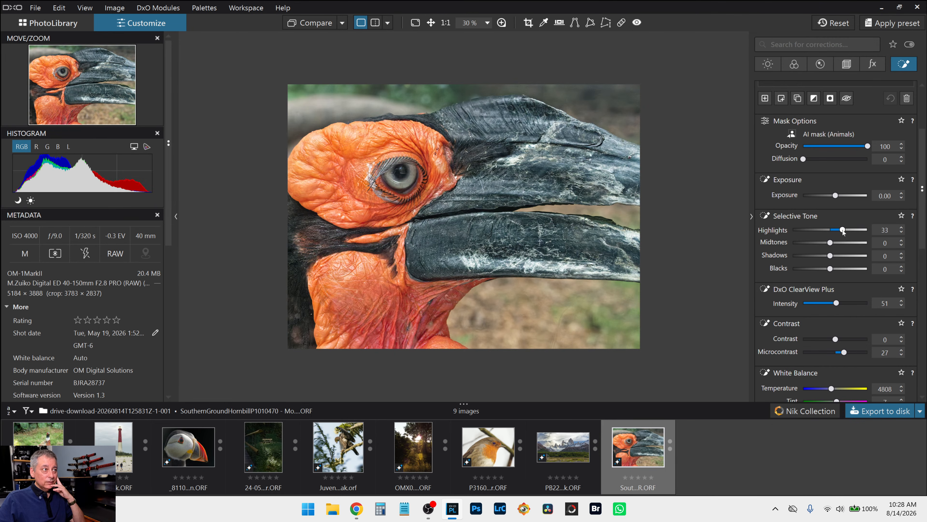
drag(843, 231, 841, 231)
Step: Create a third local adjustment mask with a control point on the hornbill's eye
scroll(791, 213, up, 3)
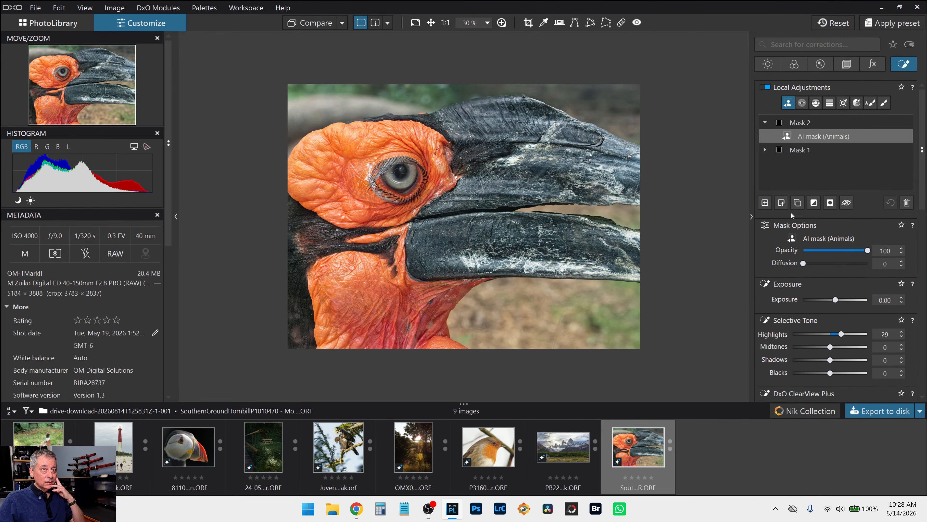
click(765, 202)
click(802, 103)
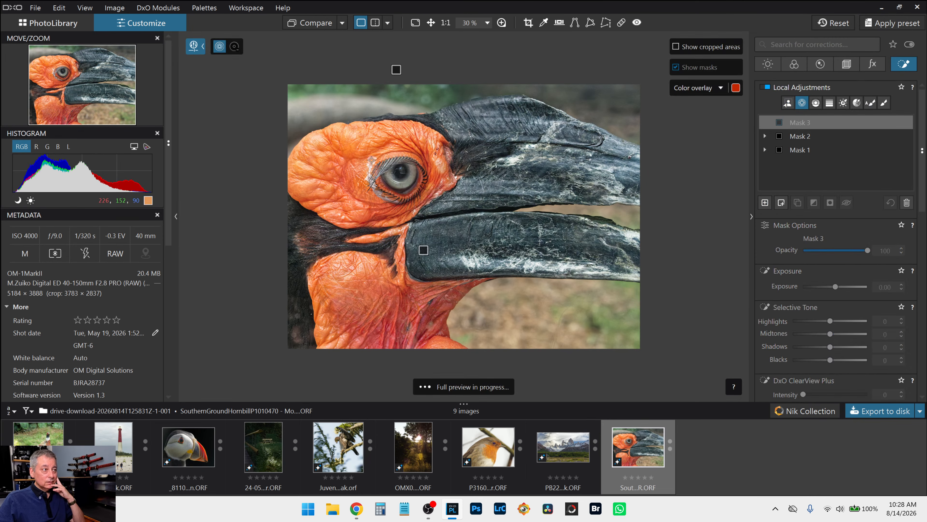
click(391, 181)
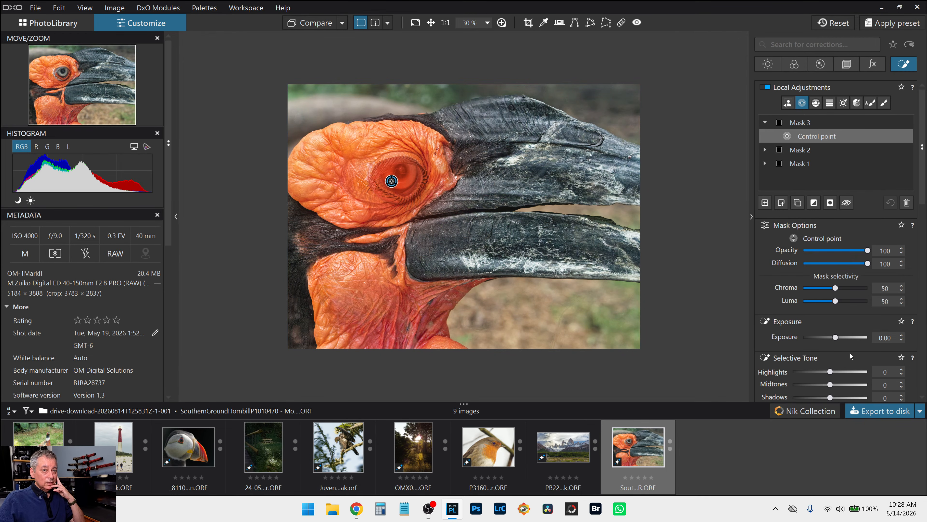
Step: Set the eye control point's ClearView Plus intensity to 49, Vibrancy to 45 and Saturation to 62
scroll(851, 356, down, 5)
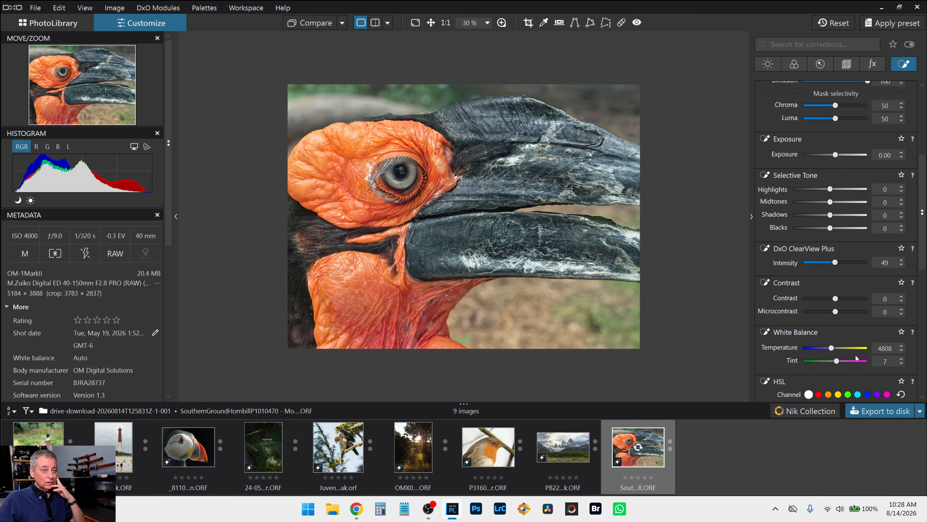
scroll(855, 358, down, 4)
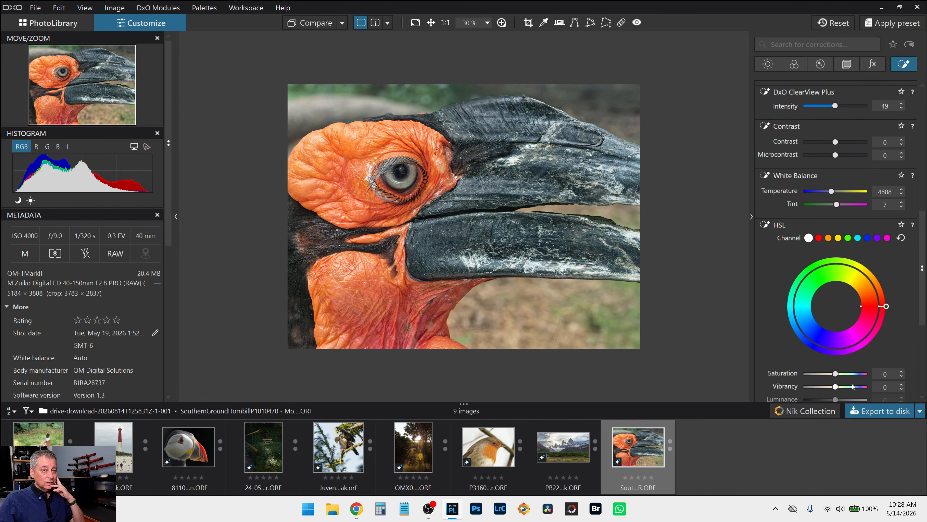
drag(853, 386, 850, 388)
scroll(850, 387, down, 1)
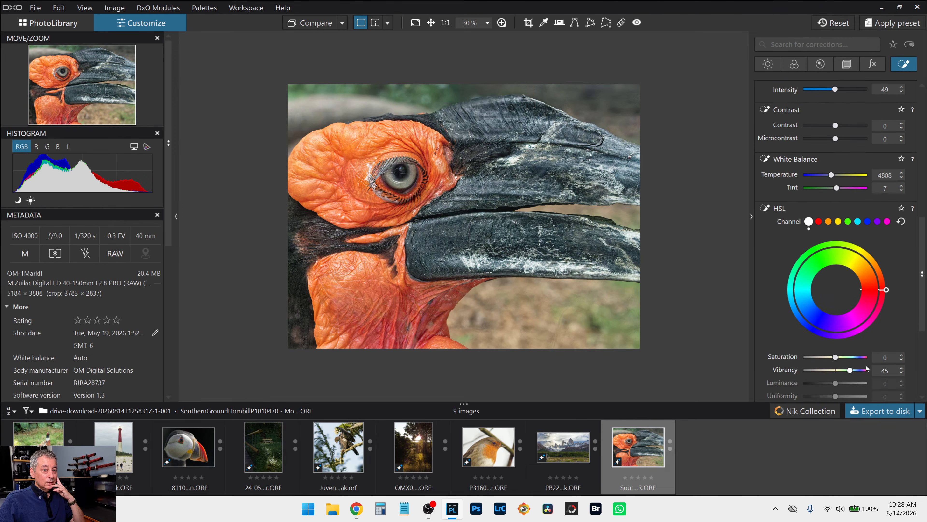
click(864, 357)
drag(857, 358, 855, 357)
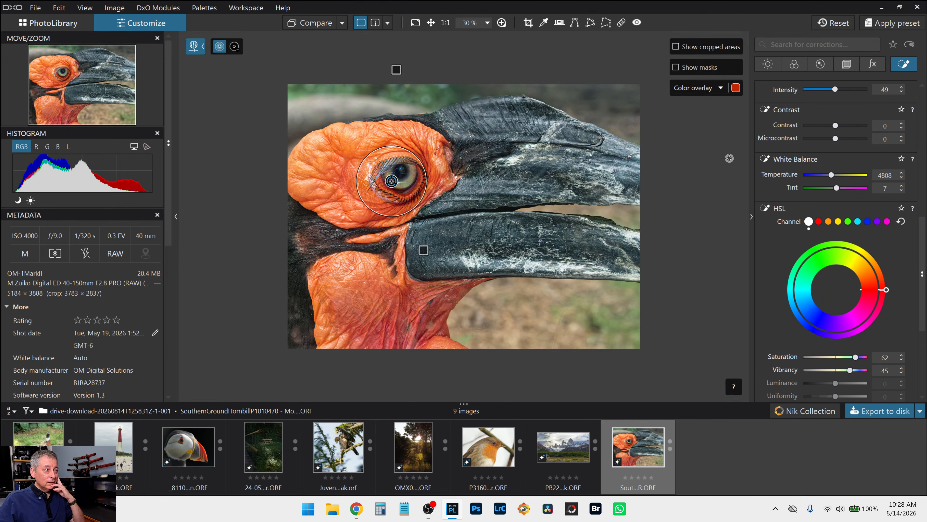
Step: Compare the edited hornbill photo with its uncorrected version
key(ctrl+d)
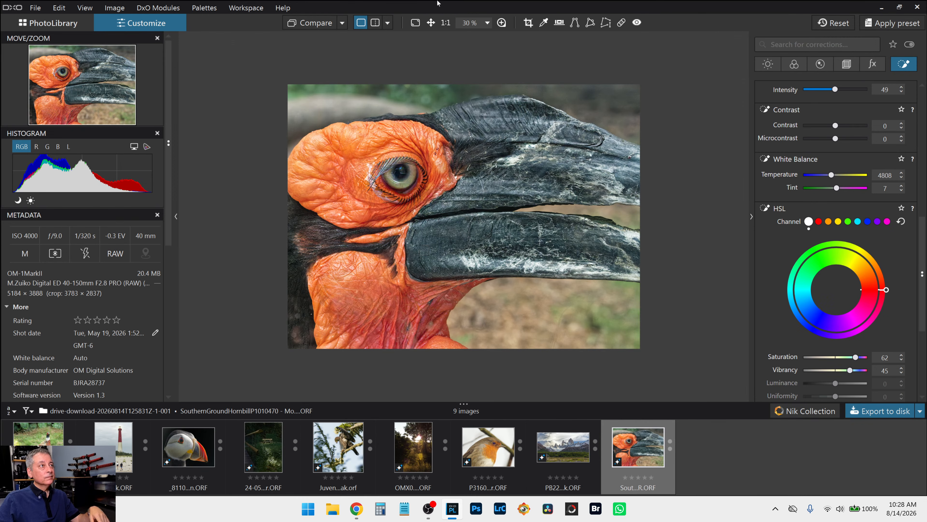
click(330, 24)
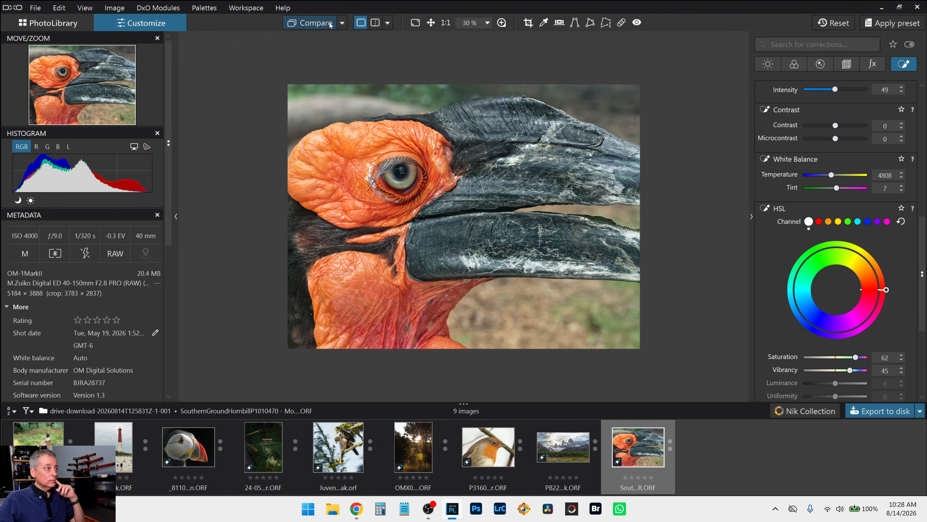
click(330, 25)
click(330, 24)
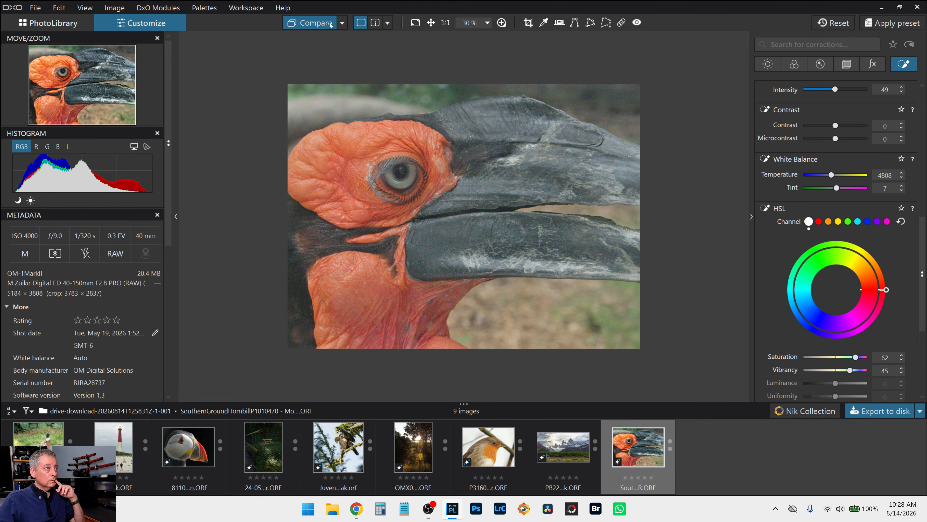
Step: Set the comparison reference to No corrections (without geometry) and compare the edit with the uncropped original
click(342, 24)
click(362, 52)
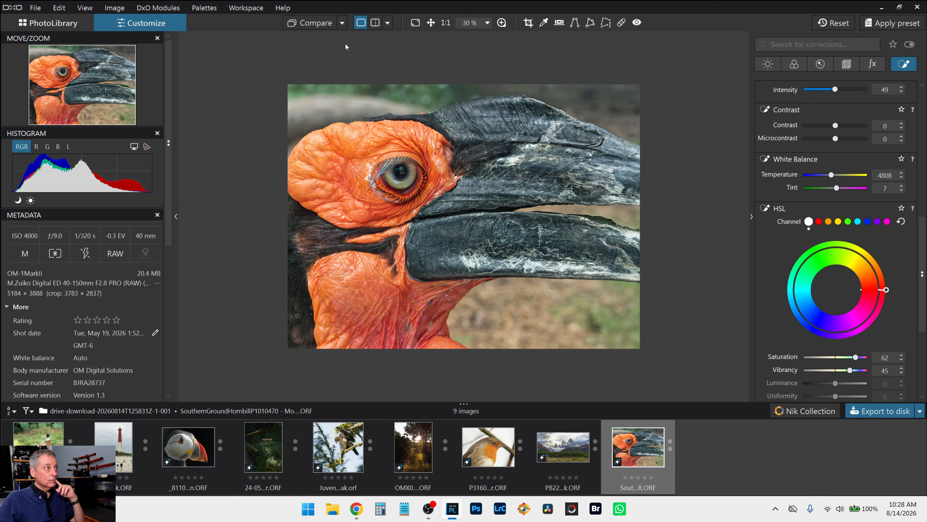
click(324, 24)
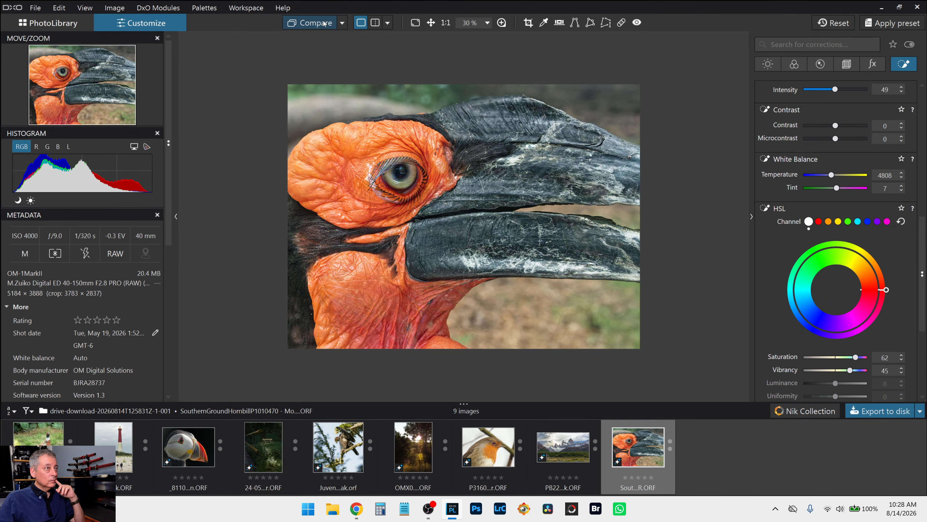
click(324, 23)
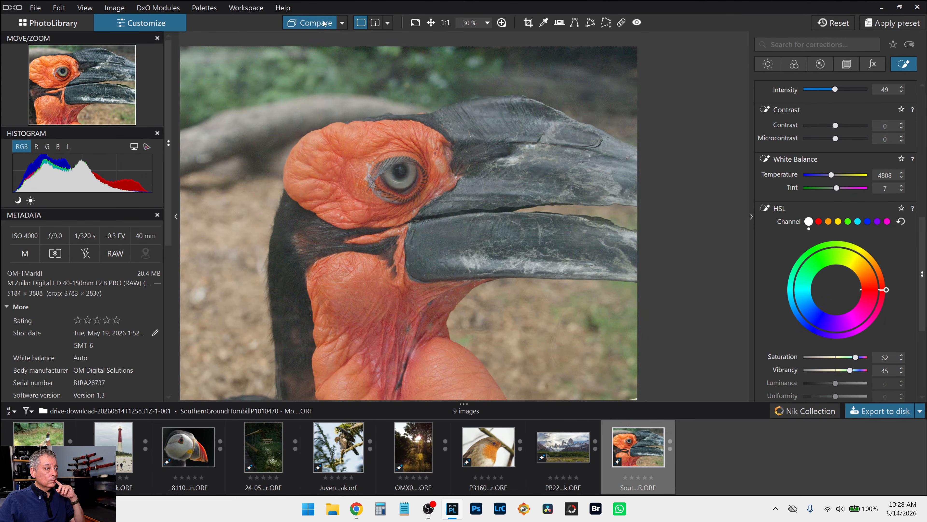
click(324, 24)
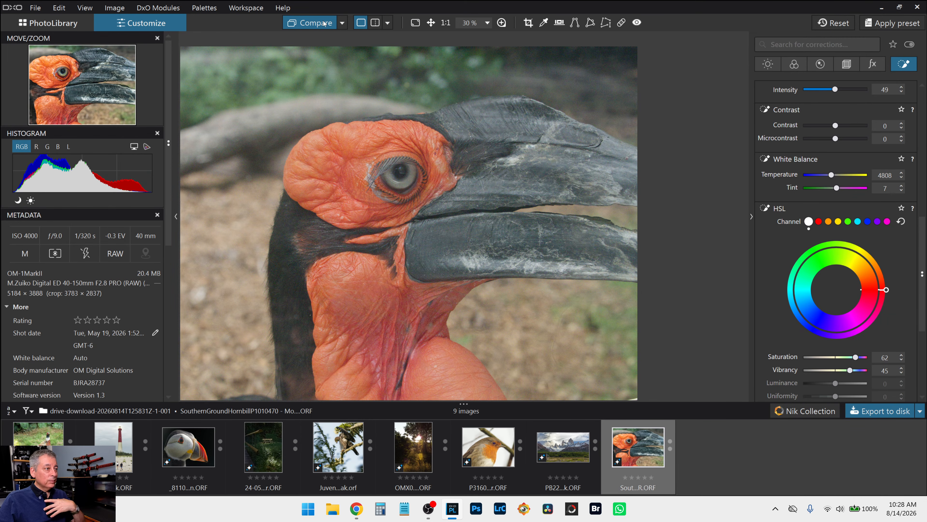
scroll(345, 39, down, 1)
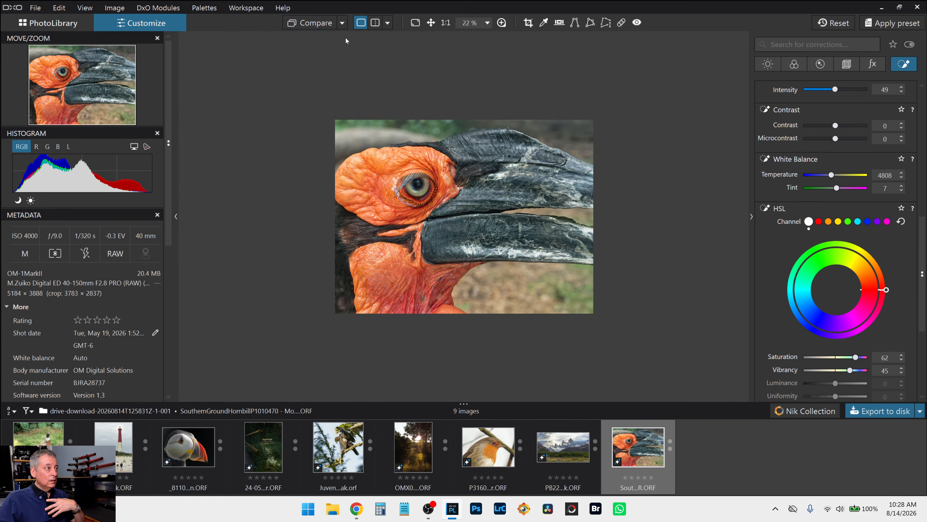
click(324, 25)
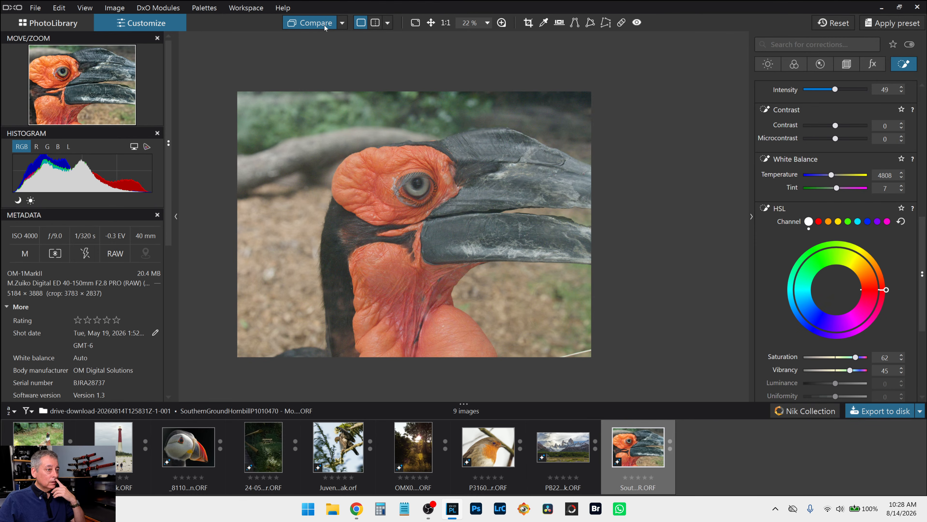
click(324, 25)
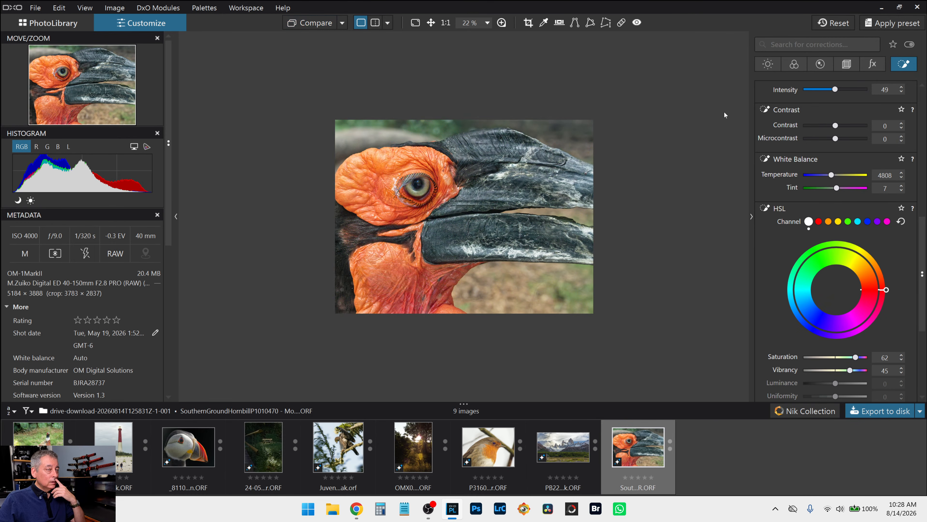
Step: Change the crop's aspect ratio to 5 × 4 and apply it to the hornbill photo
click(529, 22)
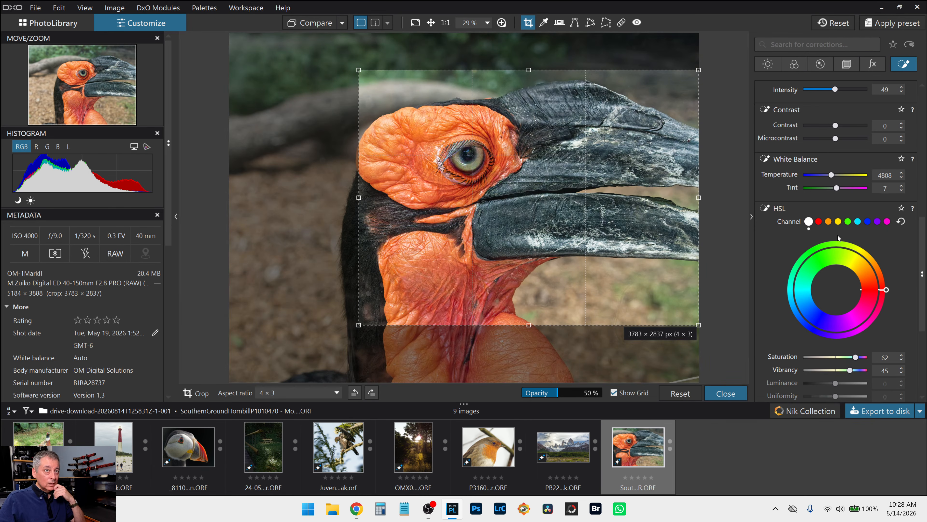
scroll(839, 233, up, 5)
scroll(839, 230, up, 2)
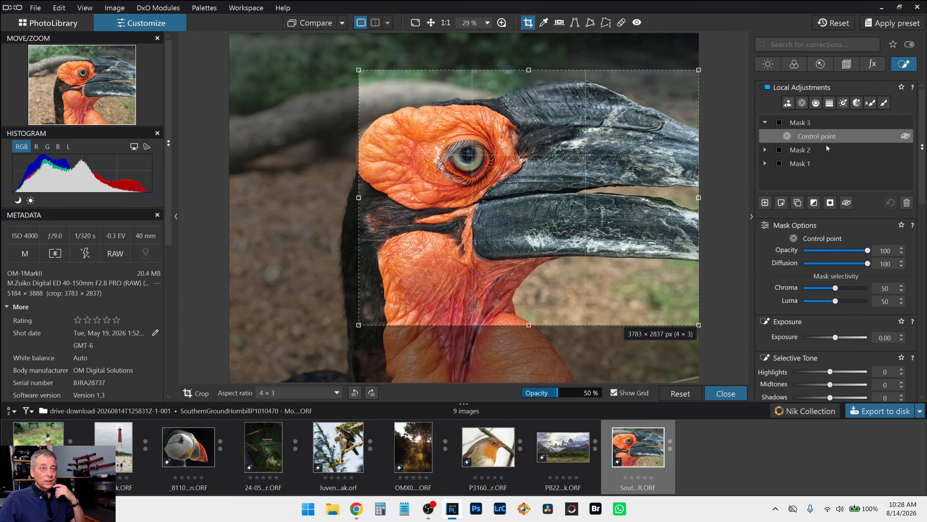
click(846, 64)
click(819, 167)
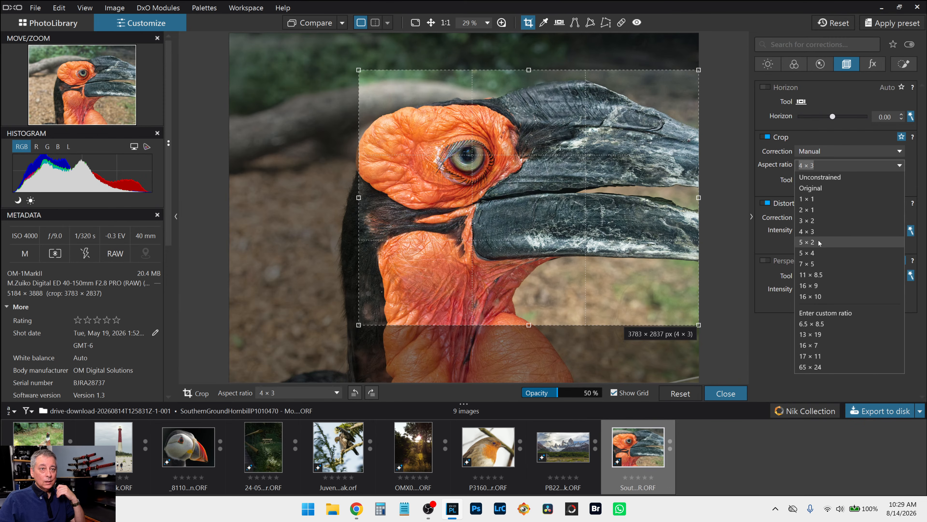
click(818, 252)
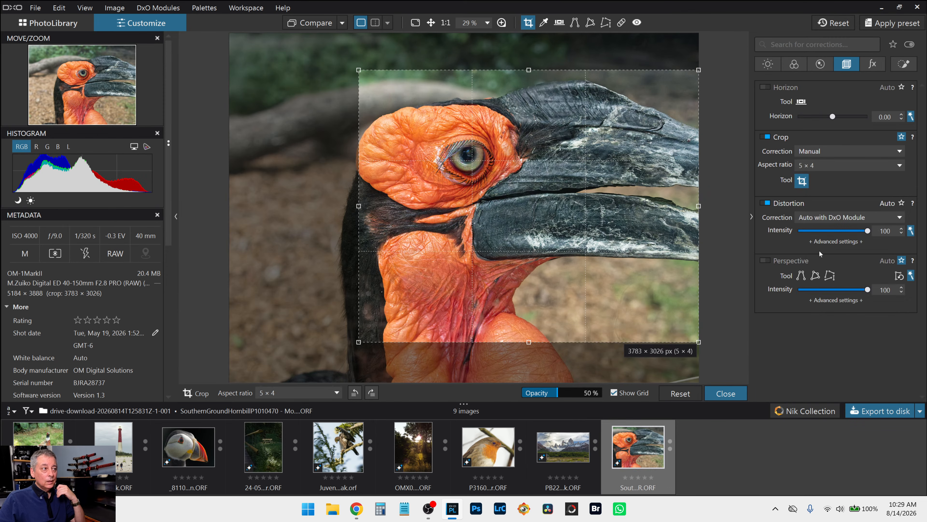
double_click(612, 139)
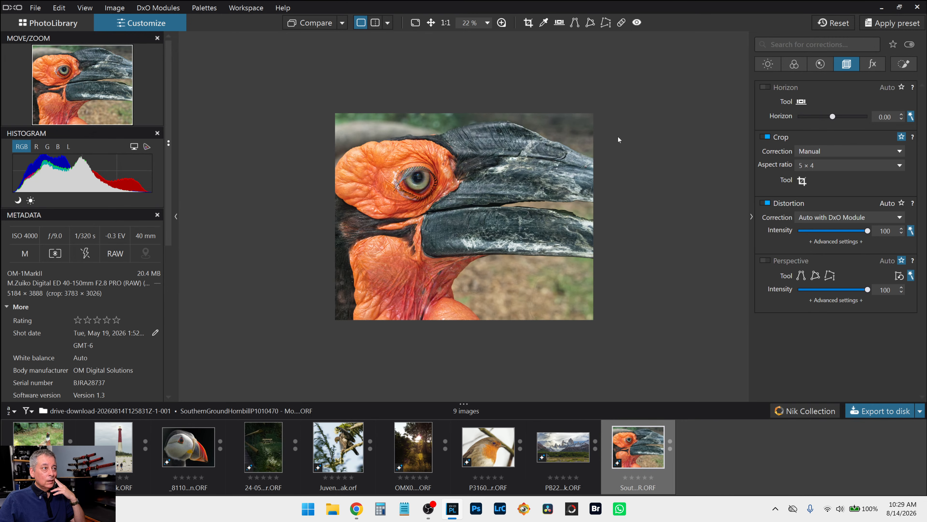
Step: Show the original and the edit side by side left / right with the side palettes hidden, and enlarge the edited photo
click(387, 22)
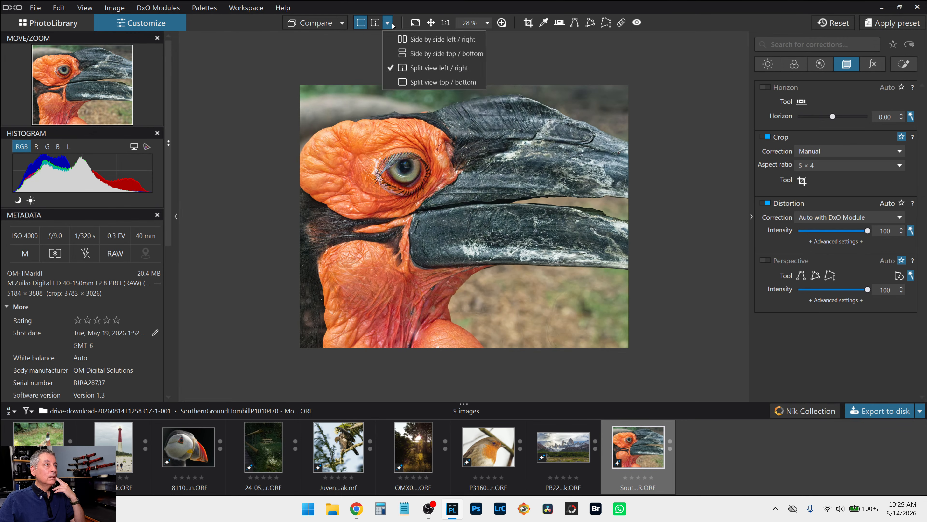
click(403, 38)
key(Tab)
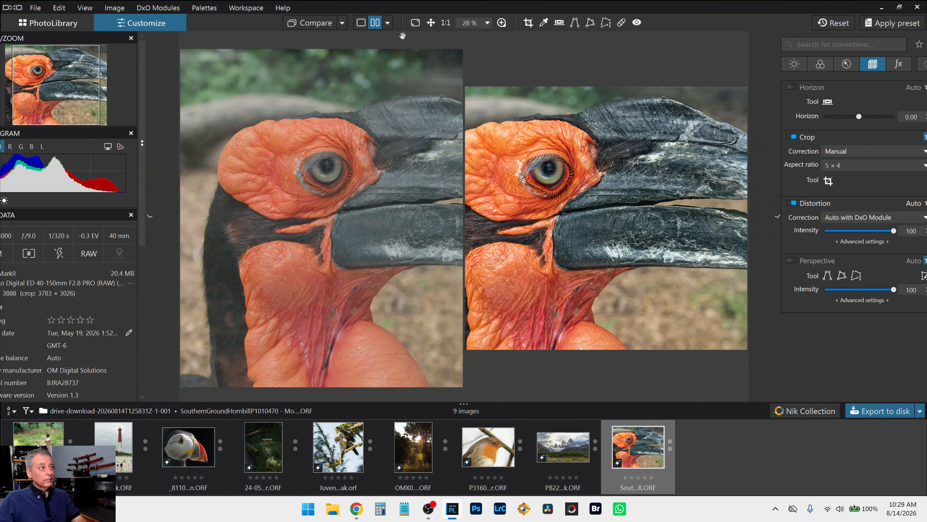
click(388, 22)
click(373, 104)
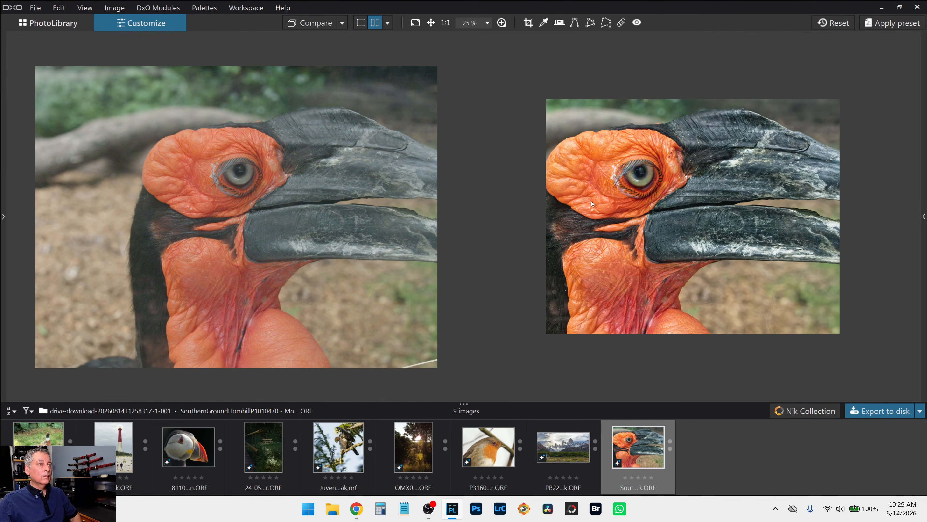
scroll(591, 201, up, 2)
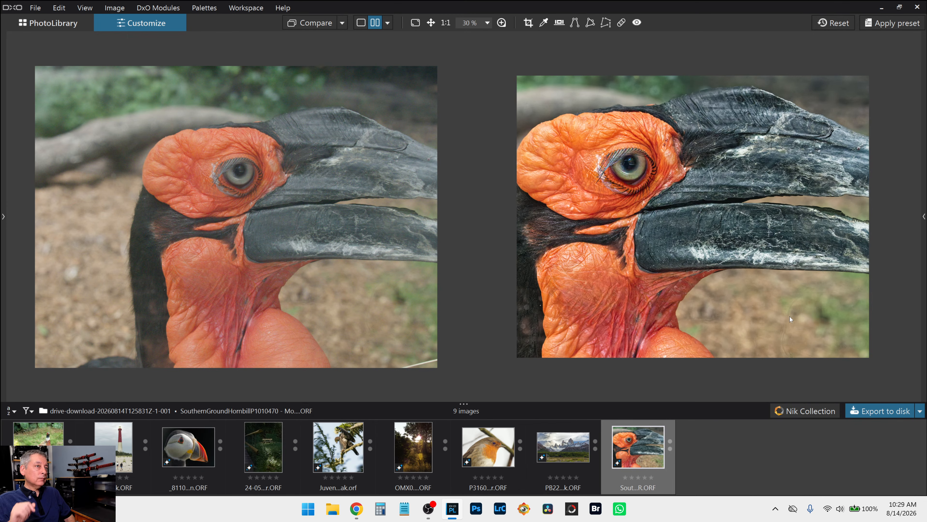
Step: Compare original and edit in the left / right split view, with the divider running through the hornbill's head
click(387, 22)
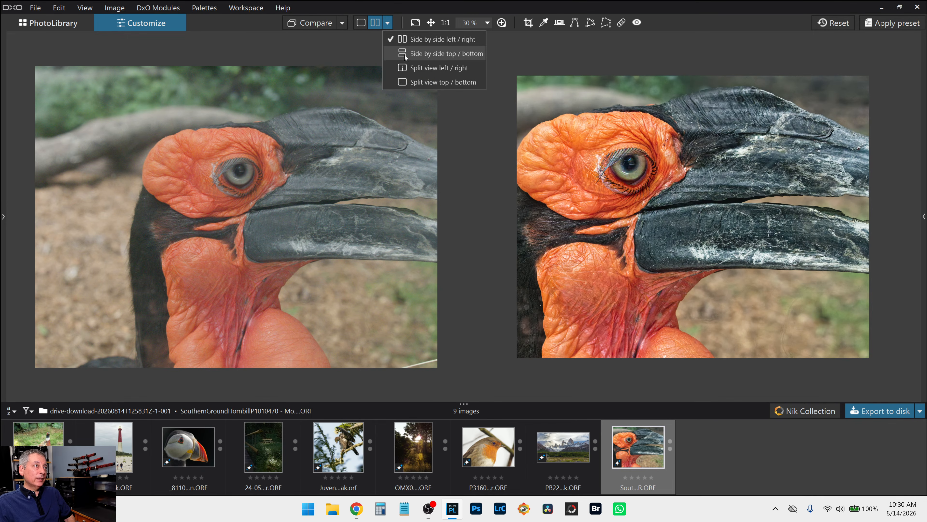
click(409, 71)
scroll(460, 260, up, 3)
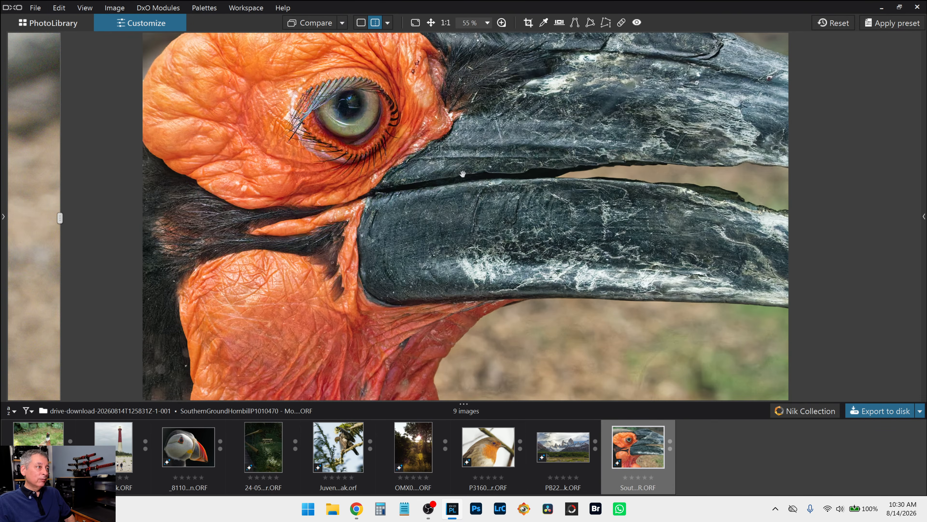
drag(462, 174, 447, 270)
drag(63, 218, 442, 218)
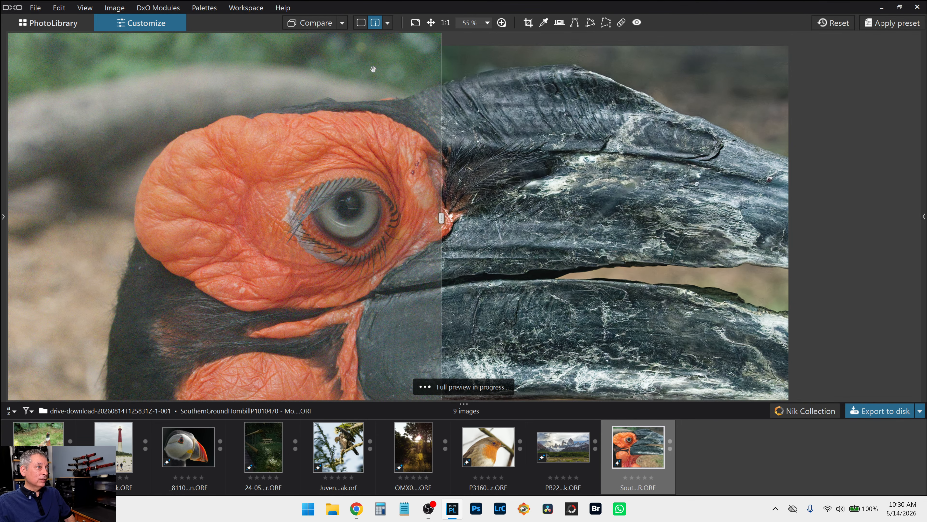
Step: Set the comparison reference to No corrections (with geometry) and move the split divider over the beak at 80 % zoom
click(342, 22)
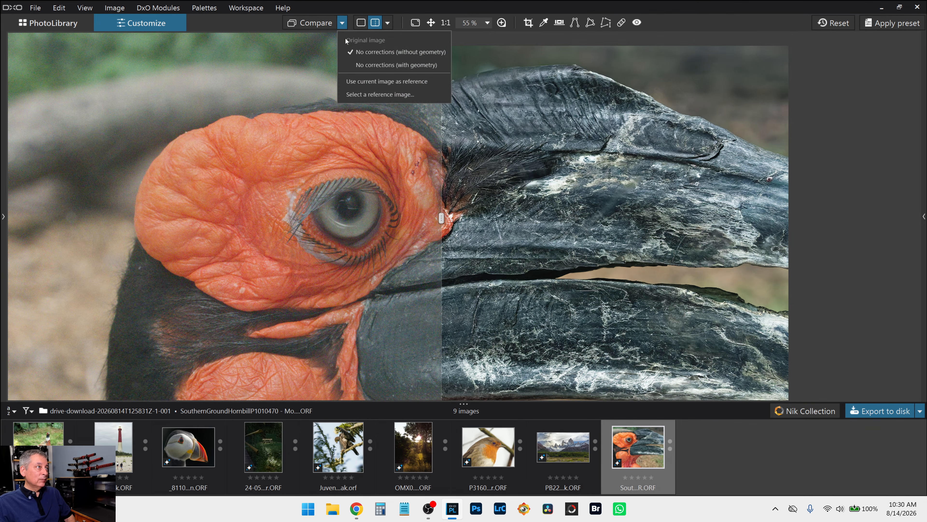
click(354, 64)
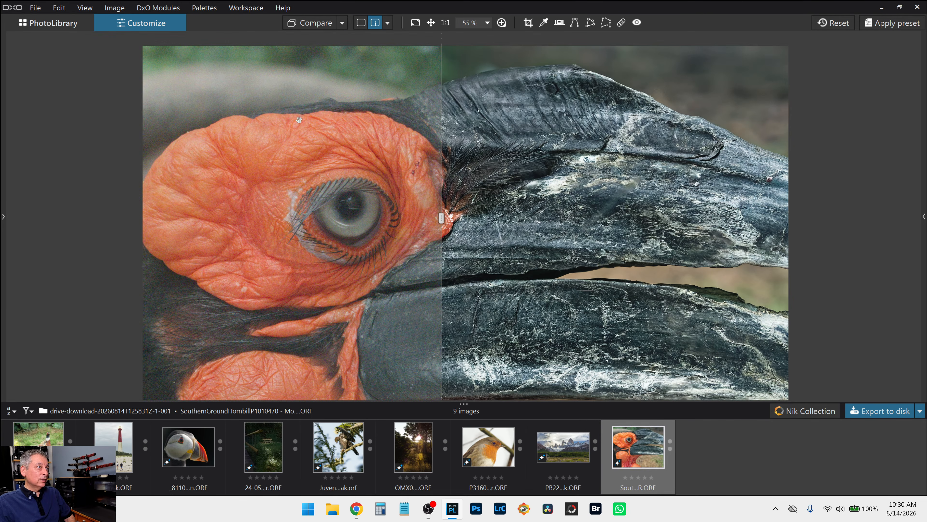
scroll(264, 92, up, 2)
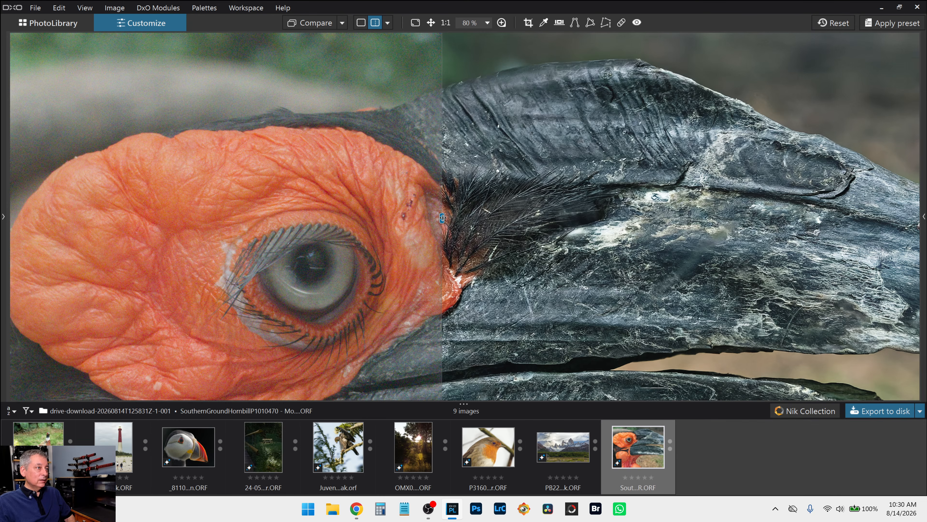
drag(441, 216, 541, 285)
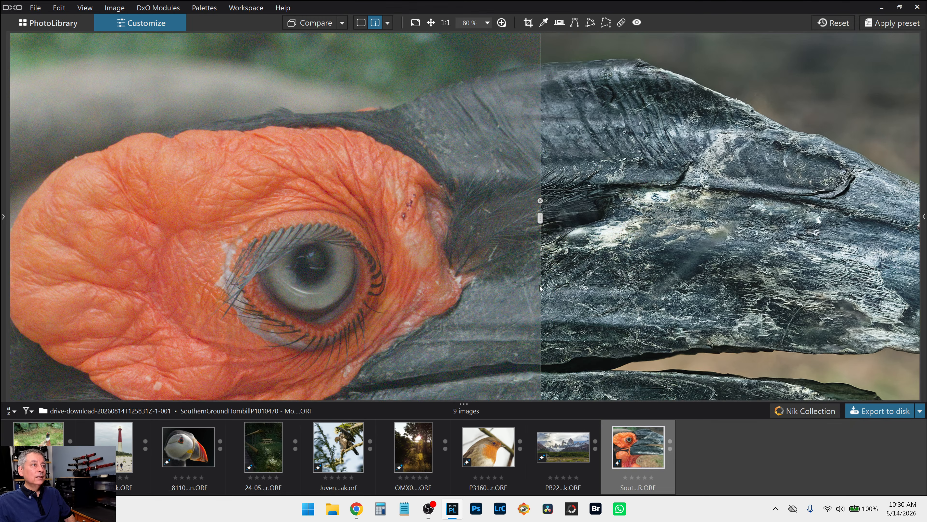
Step: Return to the single-image view of the edited hornbill at 50 % zoom
key(ctrl+0)
click(366, 23)
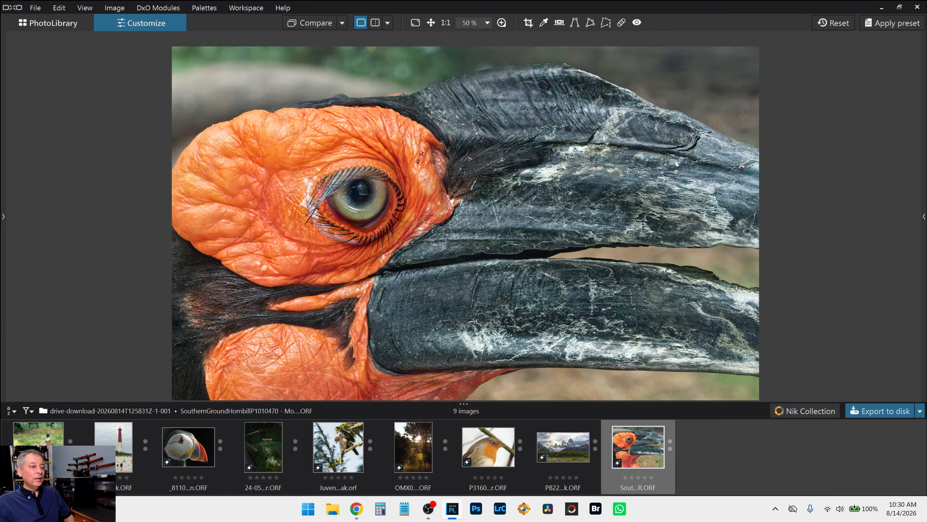
key(alt+Tab)
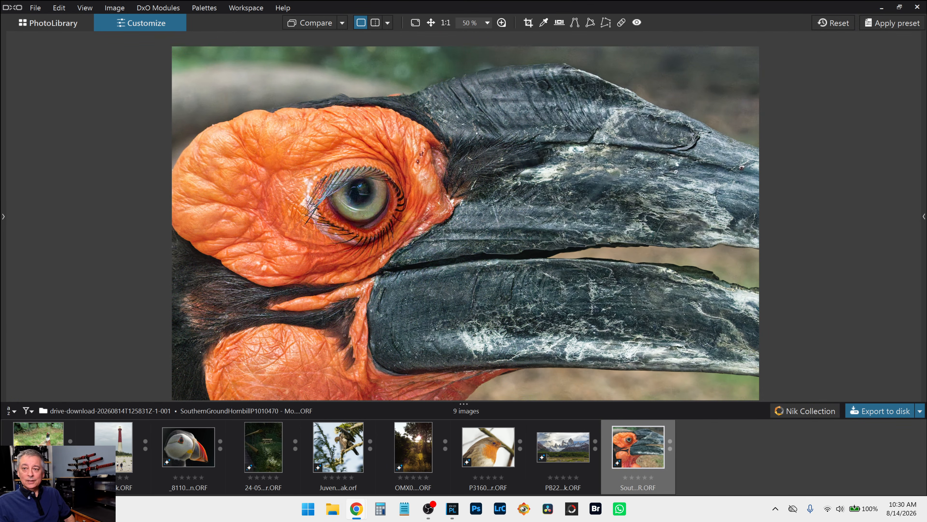